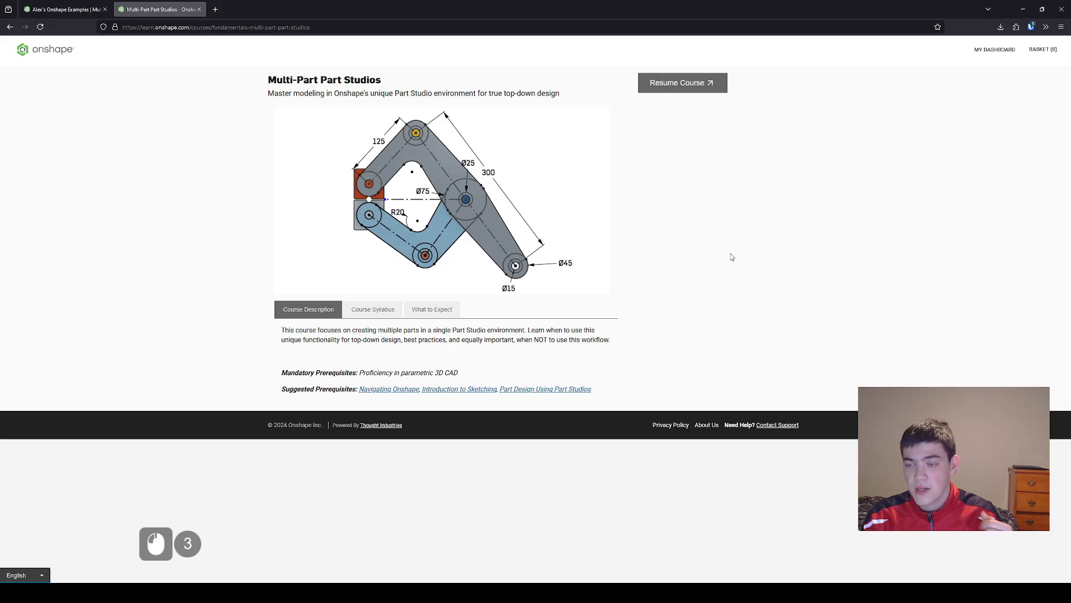
Resume the Multi-Part Part Studios course, and close its browser tab to return to the Onshape document
click(731, 254)
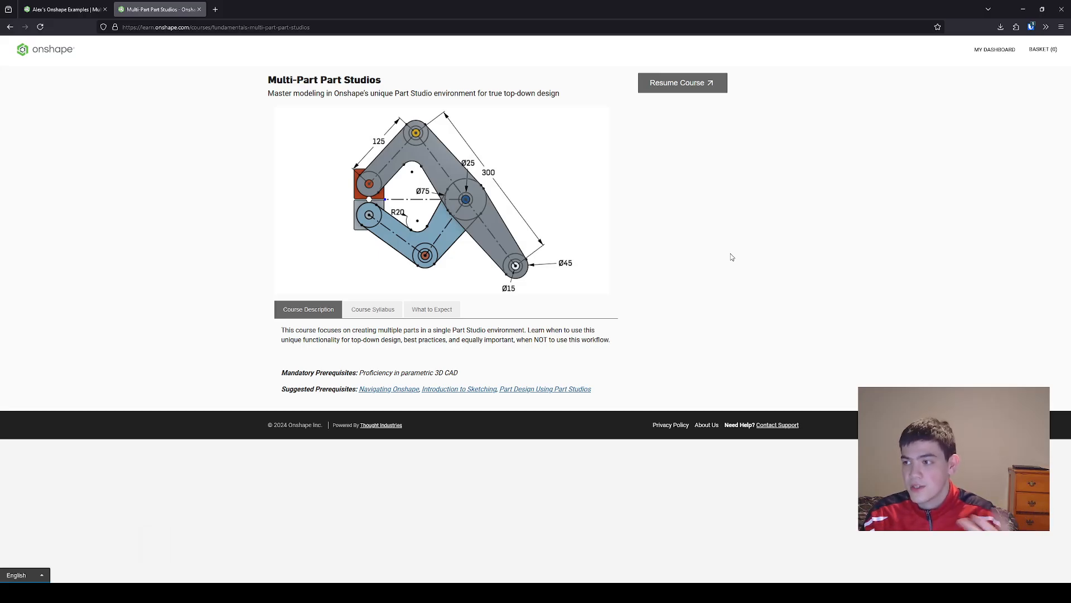
click(675, 178)
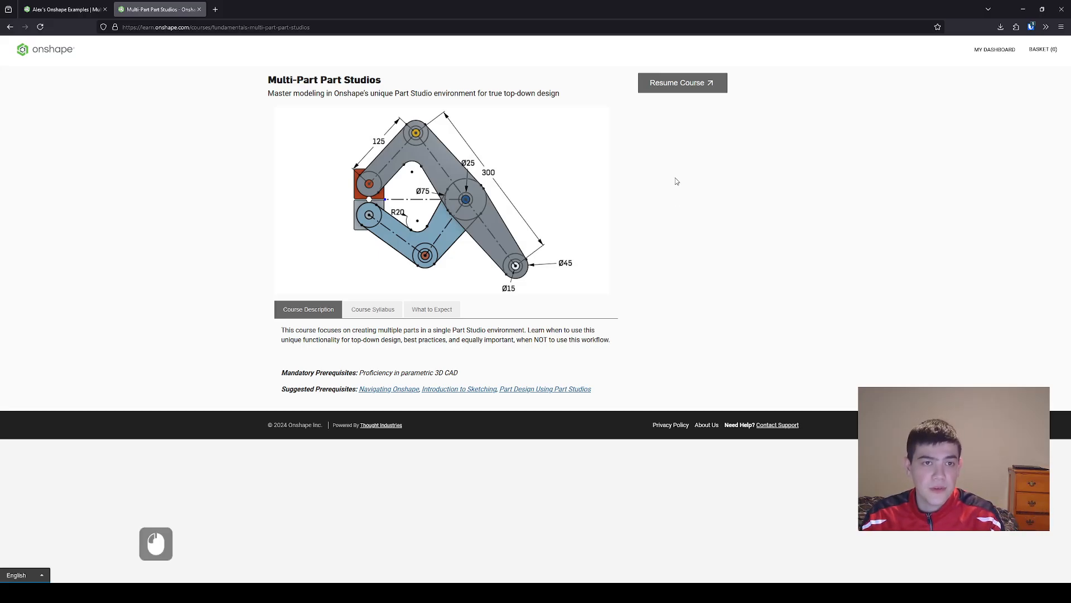
click(689, 93)
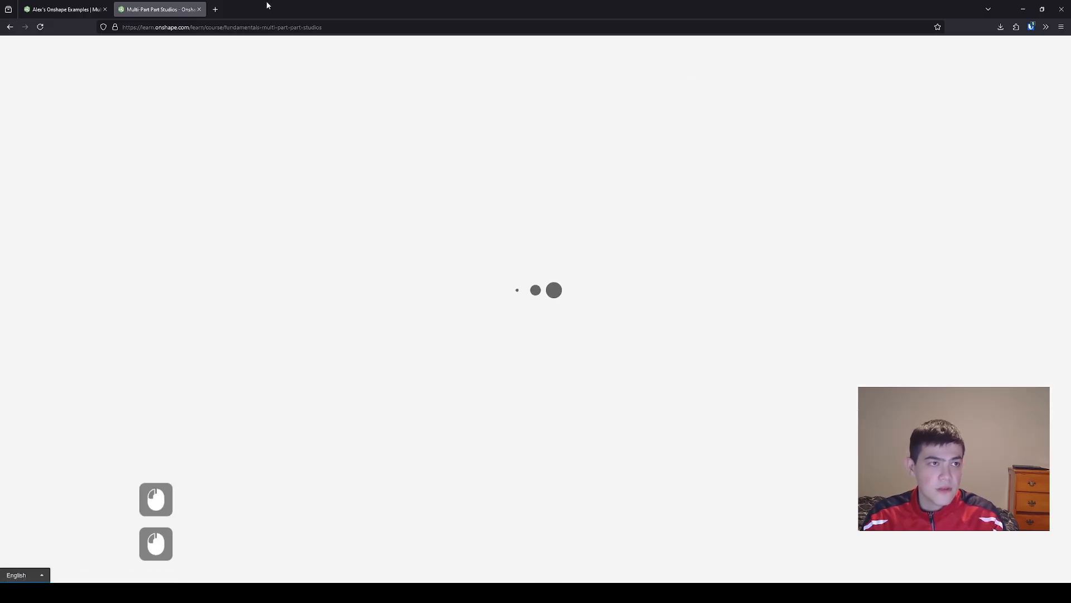
key(ctrl+w)
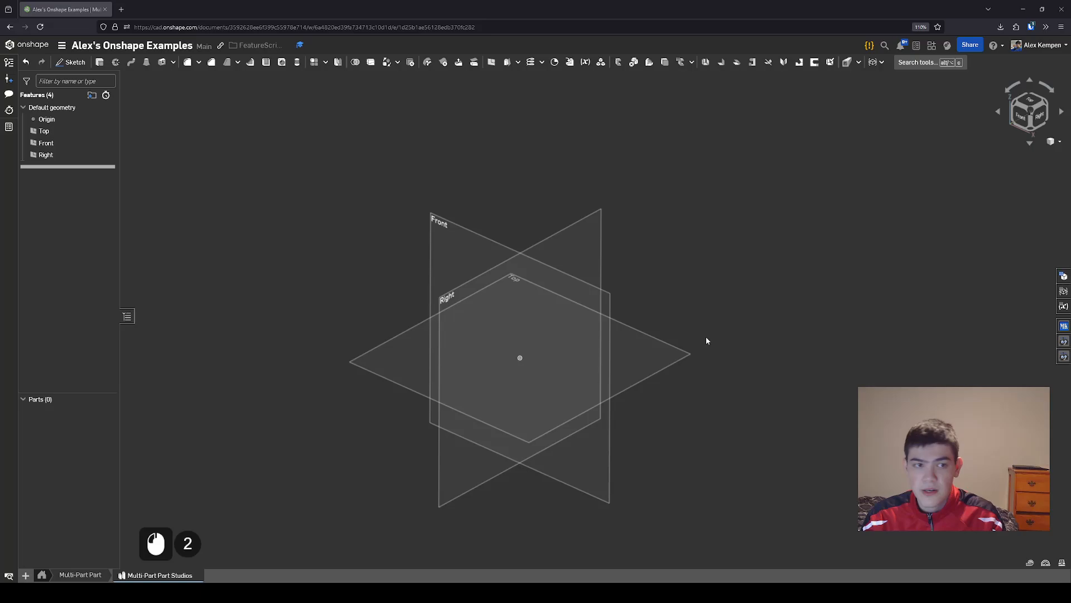
middle_drag(707, 291, 781, 273)
mouse_move(772, 297)
right_down()
mouse_move(760, 288)
mouse_move(766, 302)
right_up()
middle_drag(767, 284, 787, 286)
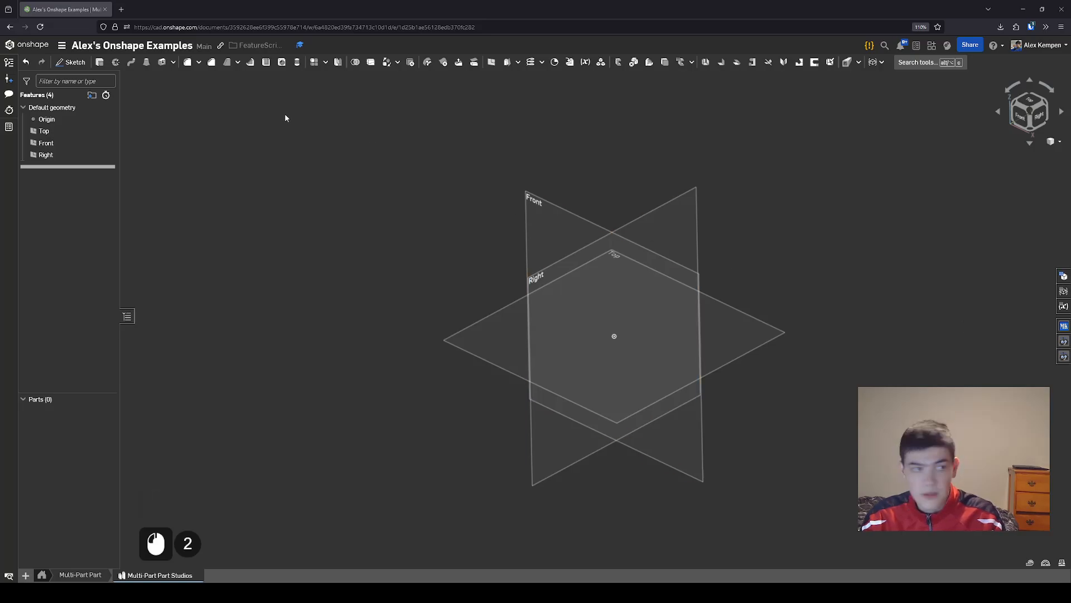
click(62, 45)
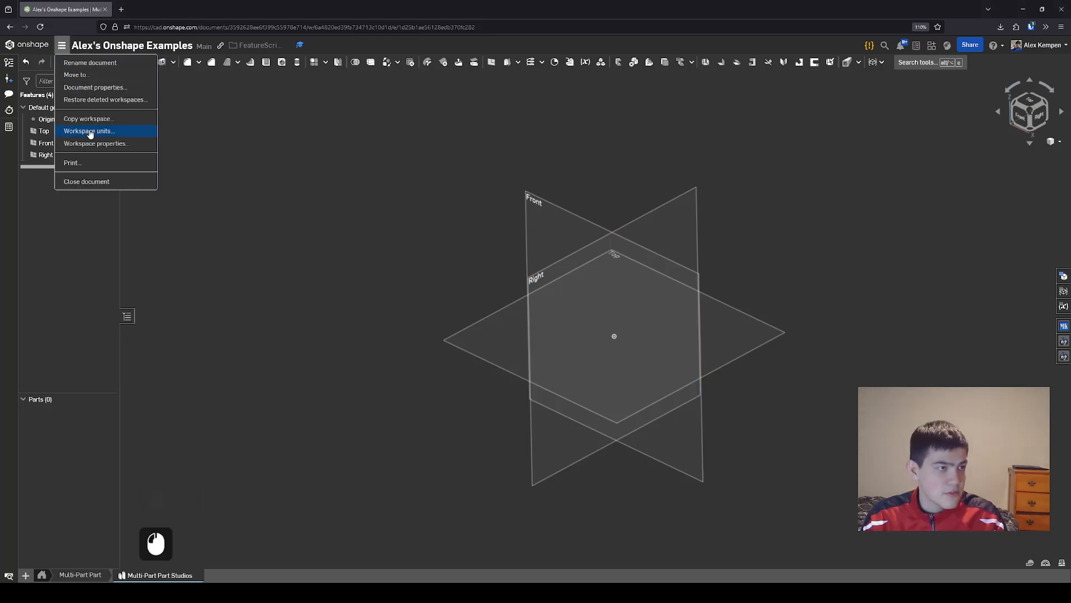
click(126, 89)
click(653, 160)
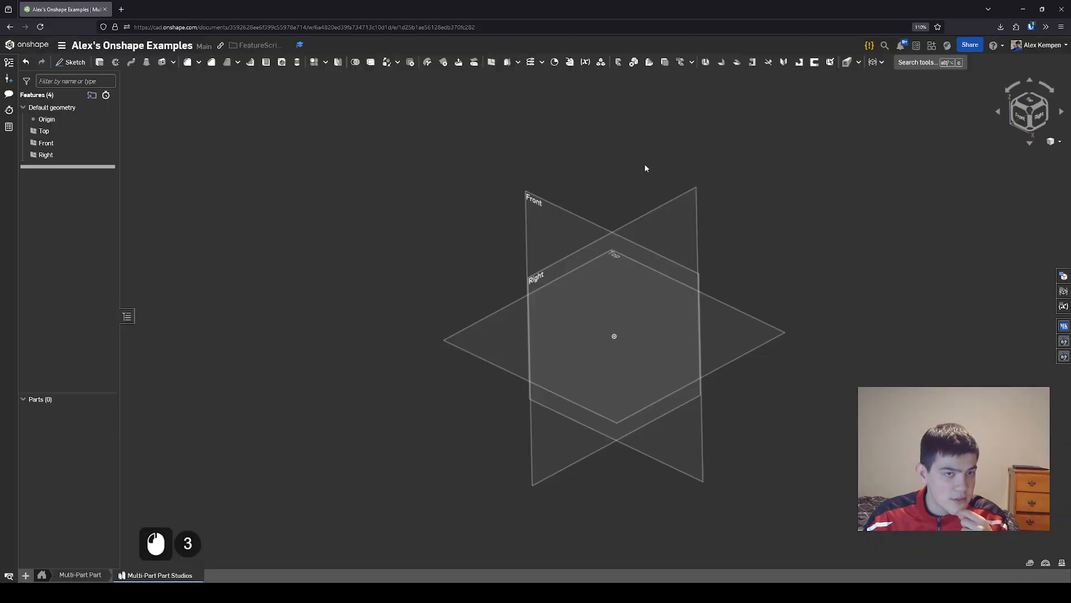
click(62, 45)
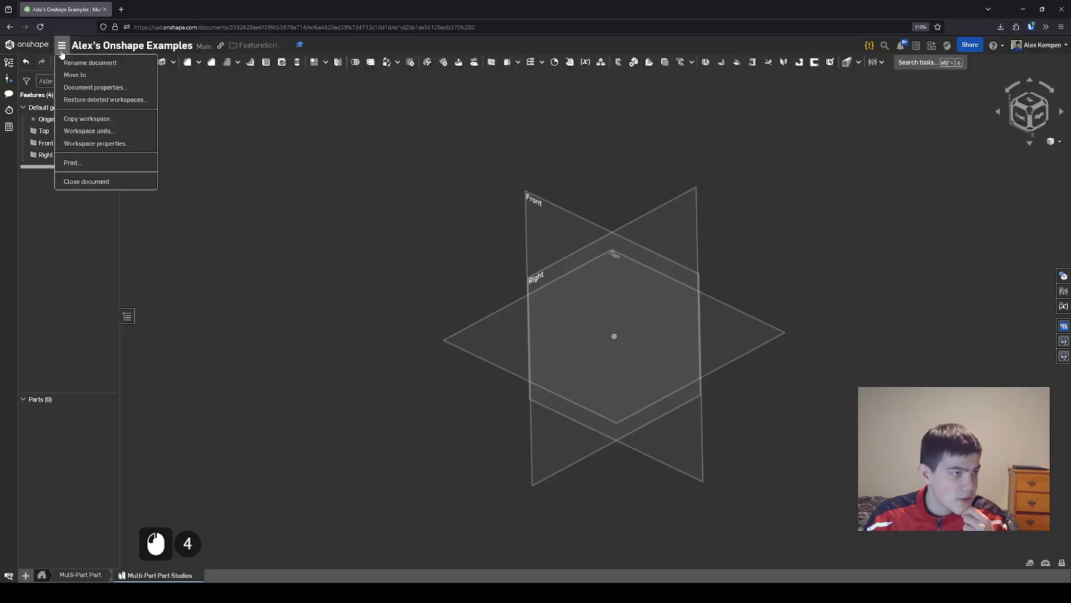
click(115, 144)
click(698, 277)
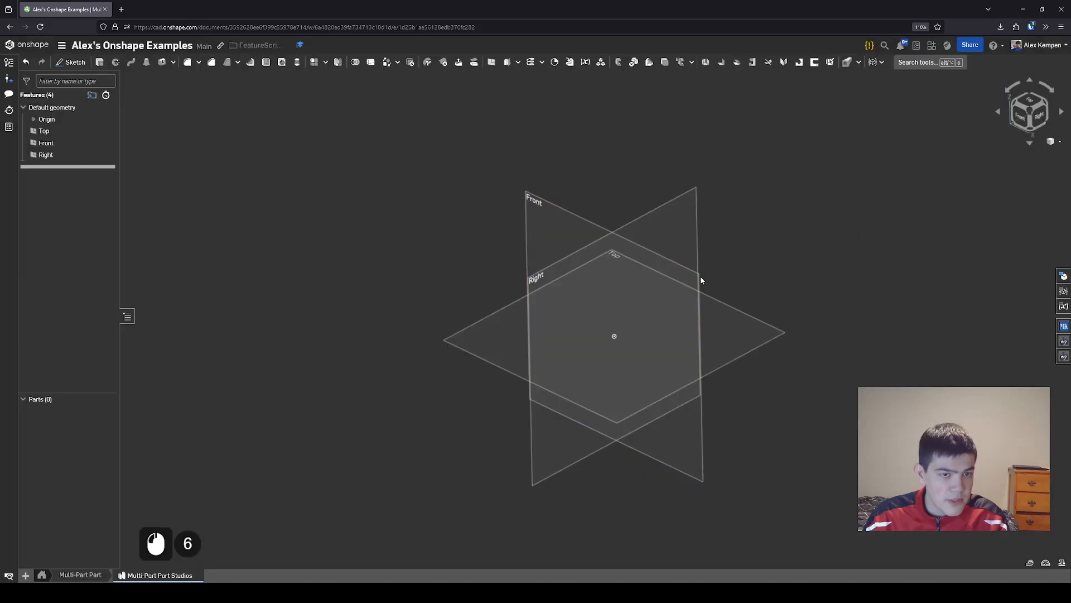
Set the workspace's default length unit to Millimeter
click(61, 46)
click(112, 134)
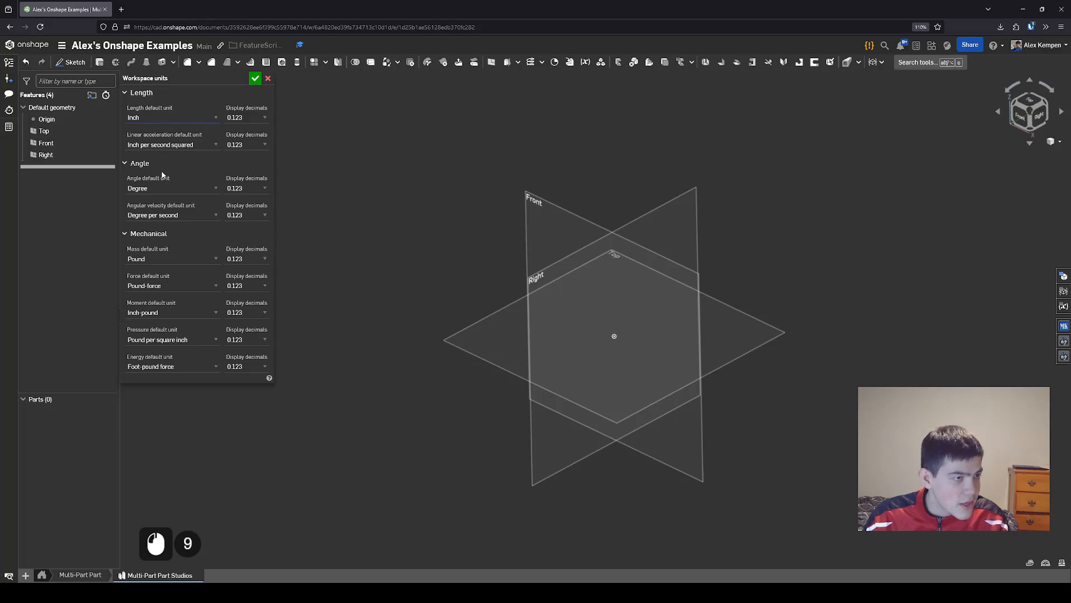
click(184, 147)
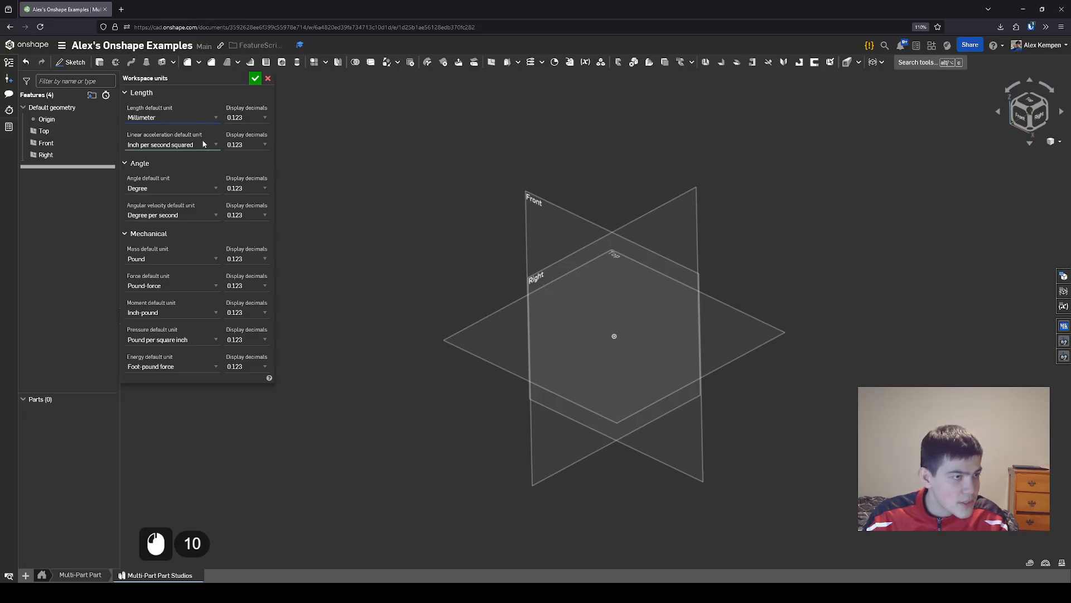
click(255, 78)
scroll(415, 282, down, 2)
middle_drag(415, 282, 373, 270)
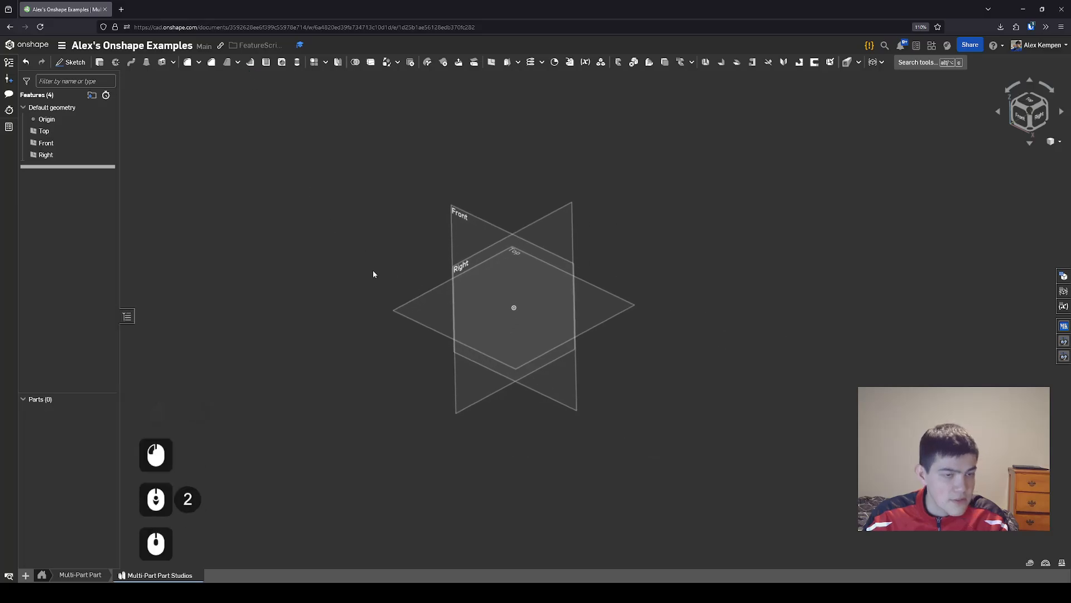
right_drag(372, 270, 373, 255)
click(378, 255)
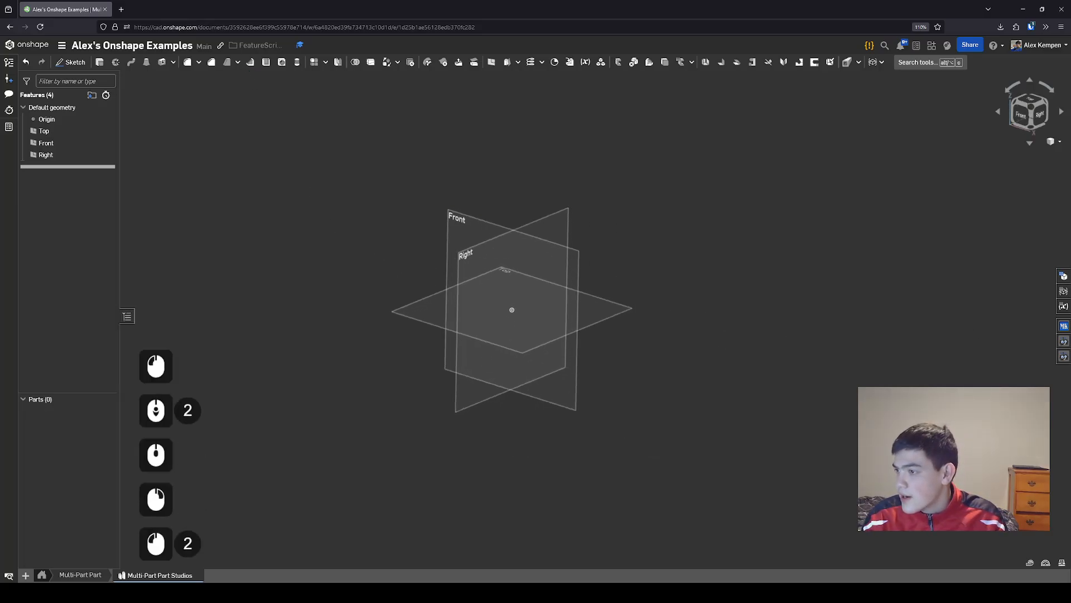
scroll(469, 299, up, 1)
right_drag(446, 276, 431, 289)
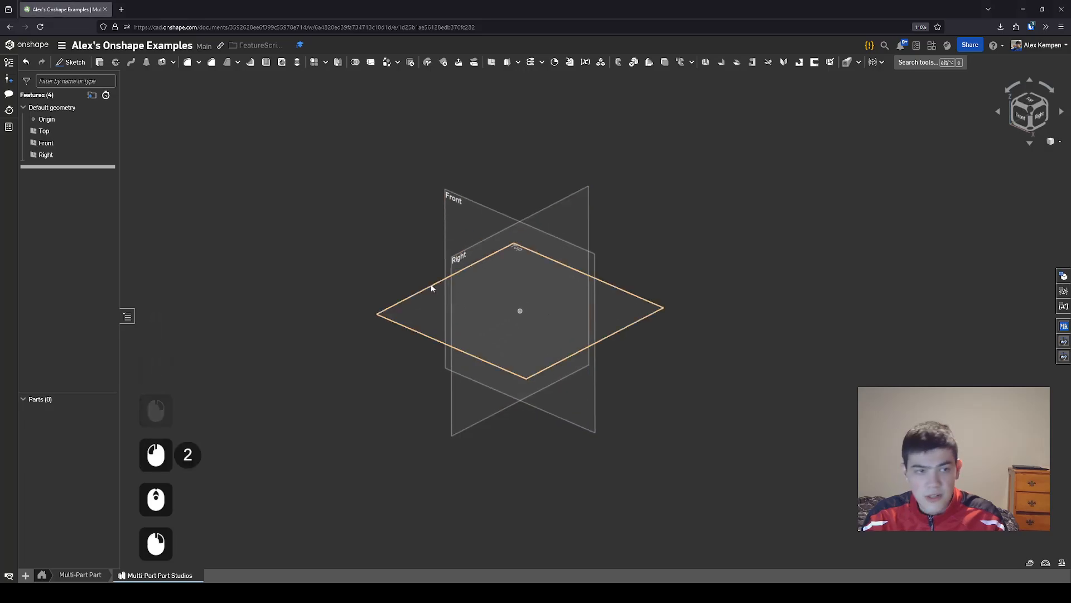
Create a sketch on the Front plane and name it Master Sketch
click(70, 62)
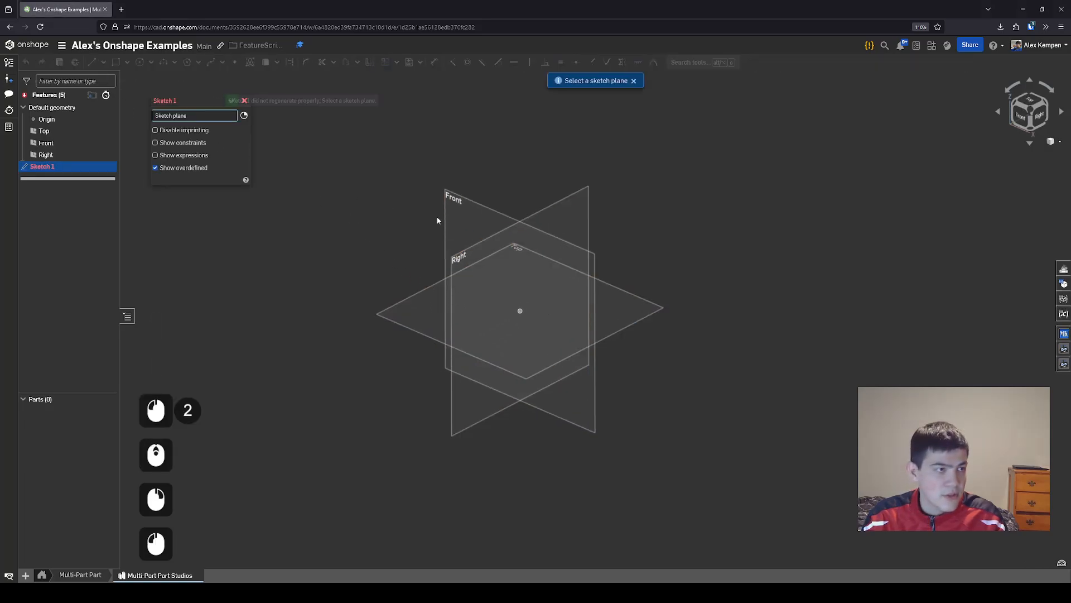
click(493, 237)
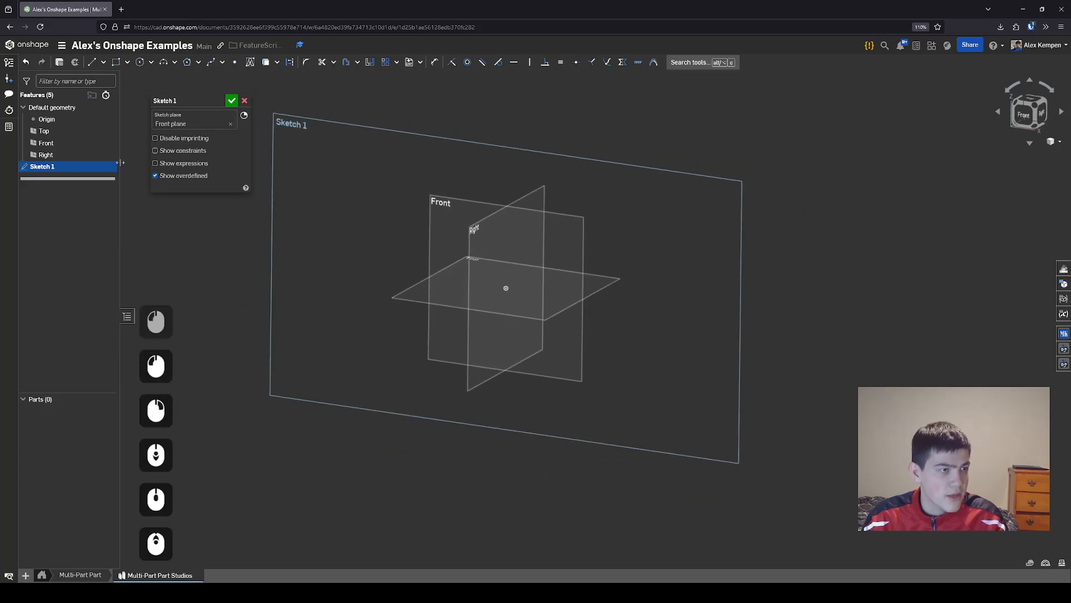
click(203, 101)
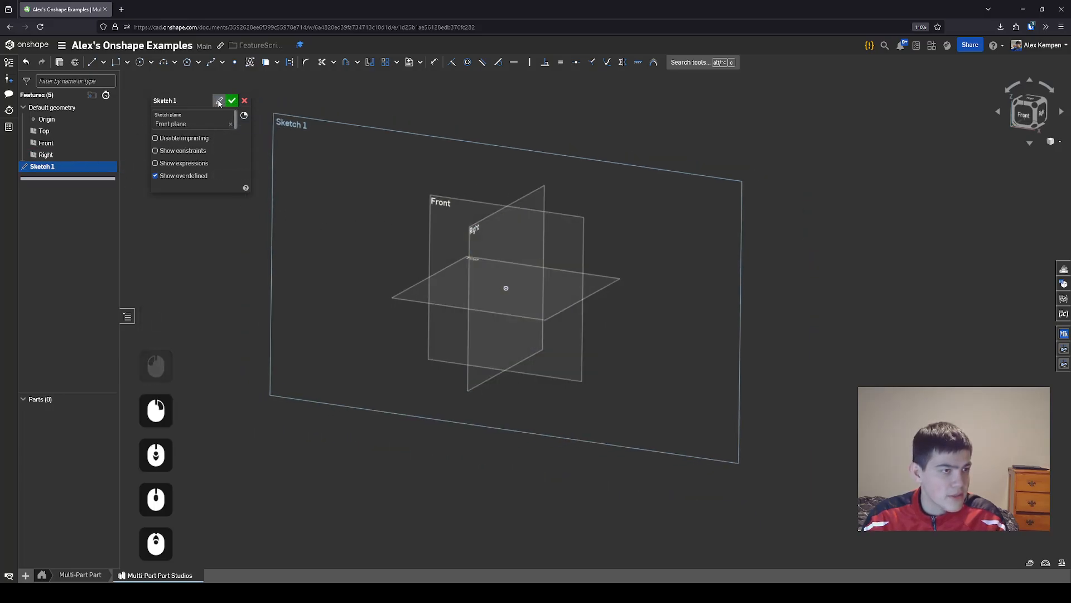
text(Master Sketch)
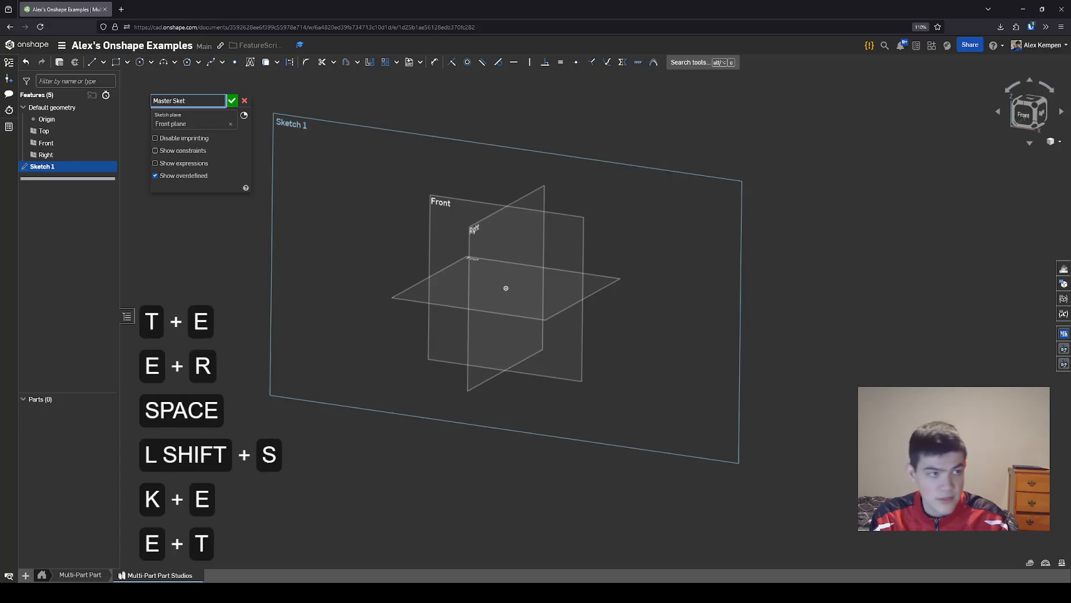
key(Return)
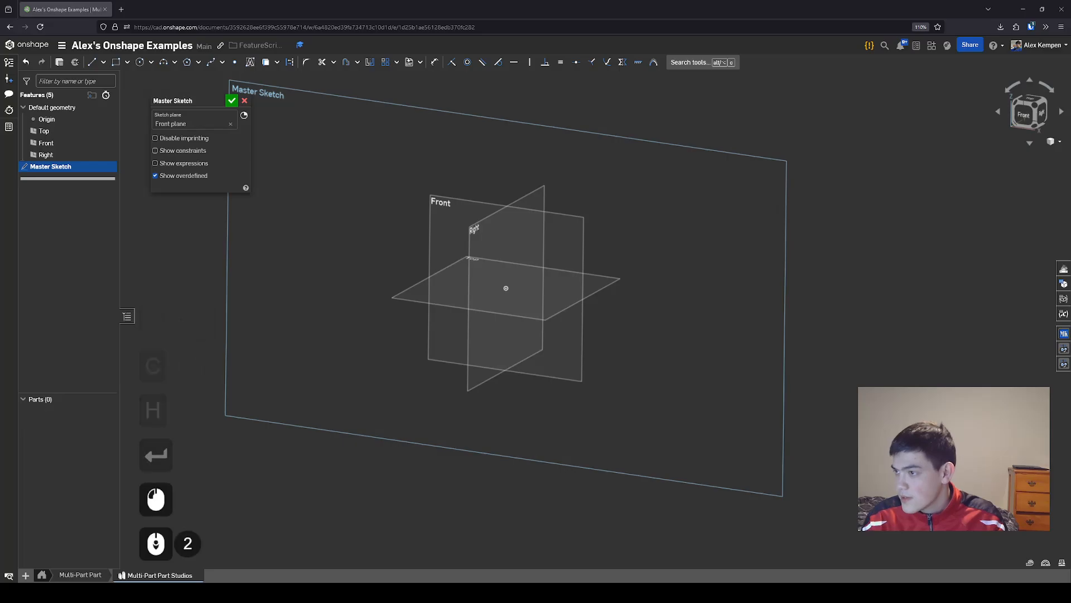
Sketch a long horizontal construction line running left from the origin, well beyond the edge of the Front plane
scroll(648, 332, down, 2)
right_drag(650, 333, 451, 200)
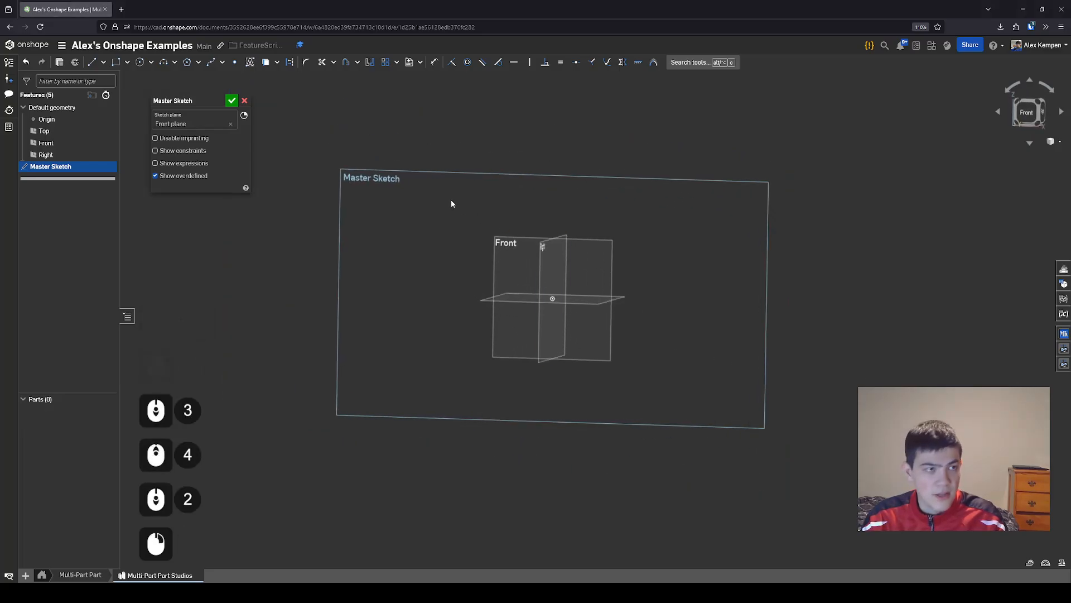
middle_drag(450, 201, 468, 217)
right_drag(467, 217, 481, 228)
click(93, 61)
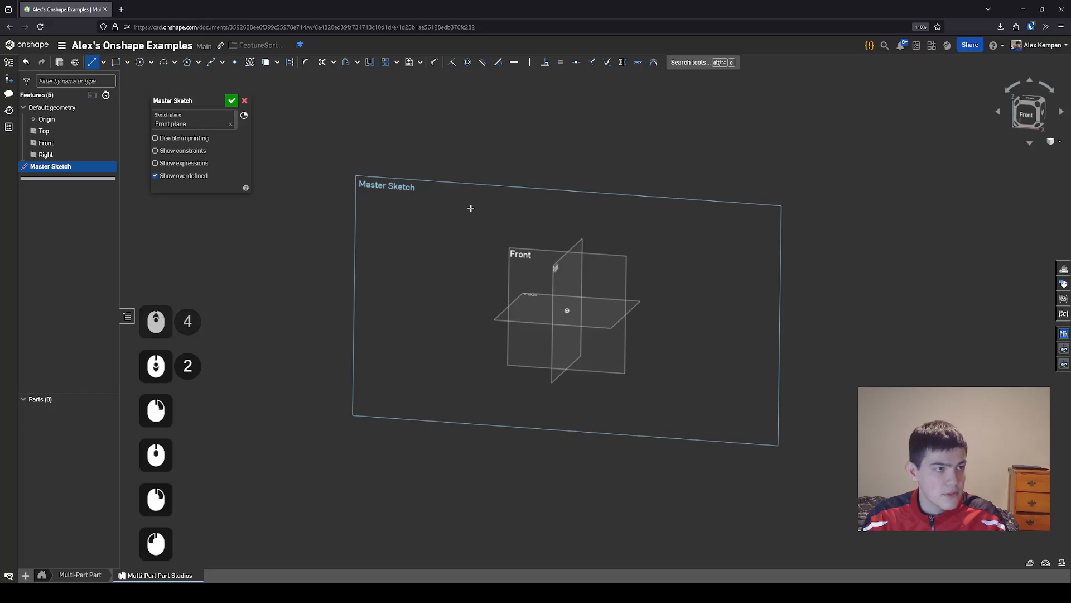
key(q)
scroll(484, 282, up, 2)
right_drag(567, 260, 607, 252)
scroll(611, 263, down, 1)
middle_drag(613, 273, 626, 300)
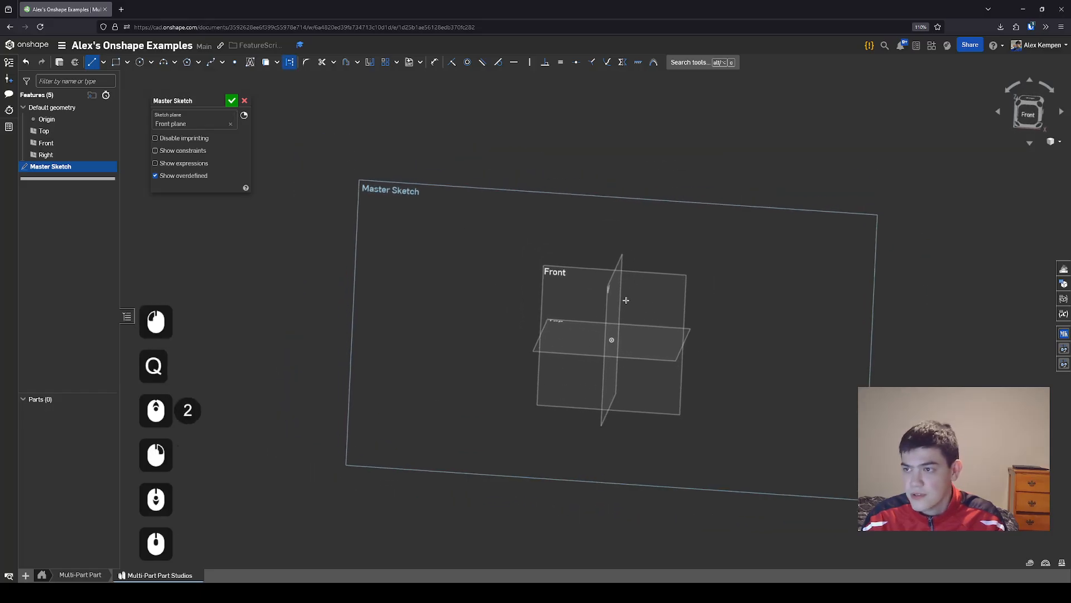
scroll(598, 273, up, 1)
right_drag(598, 273, 552, 314)
middle_drag(592, 368, 609, 342)
right_drag(609, 342, 622, 311)
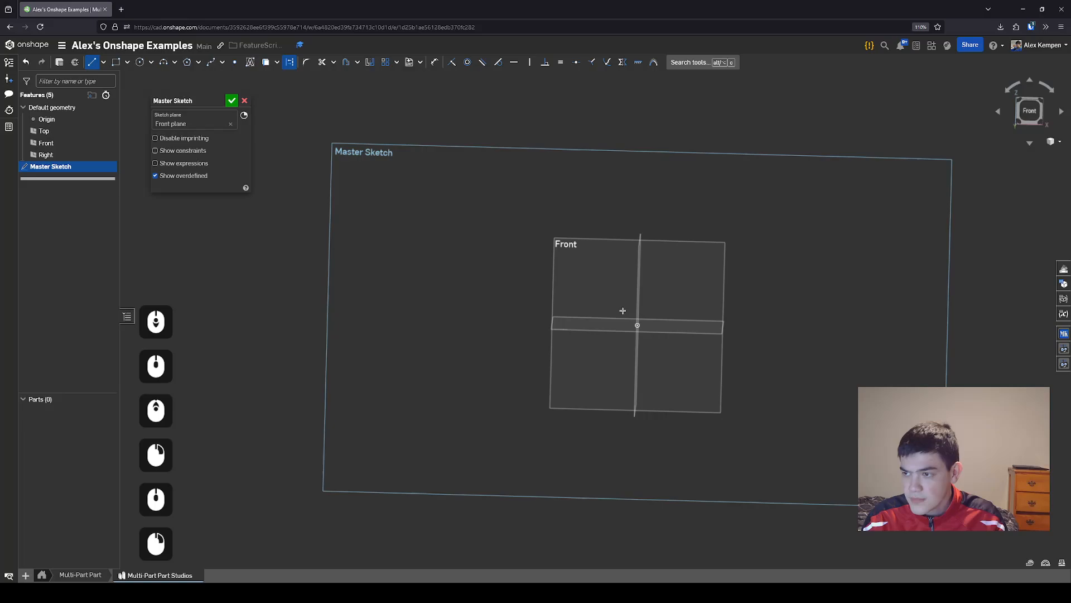
scroll(623, 311, up, 1)
middle_drag(622, 311, 661, 300)
key(n)
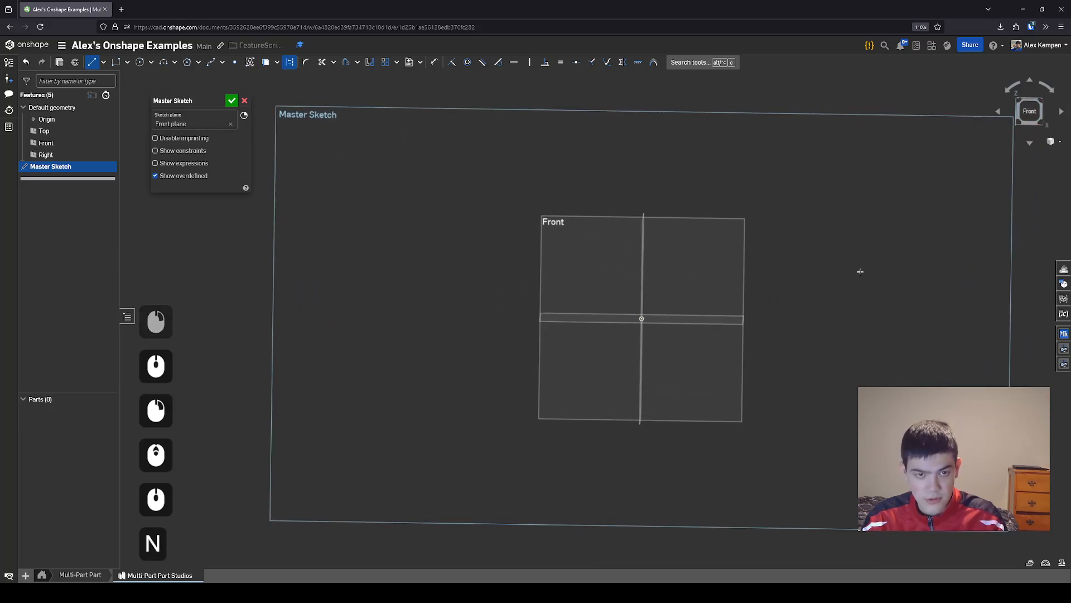
scroll(555, 307, up, 2)
scroll(655, 334, down, 3)
scroll(655, 333, down, 2)
middle_drag(643, 330, 672, 334)
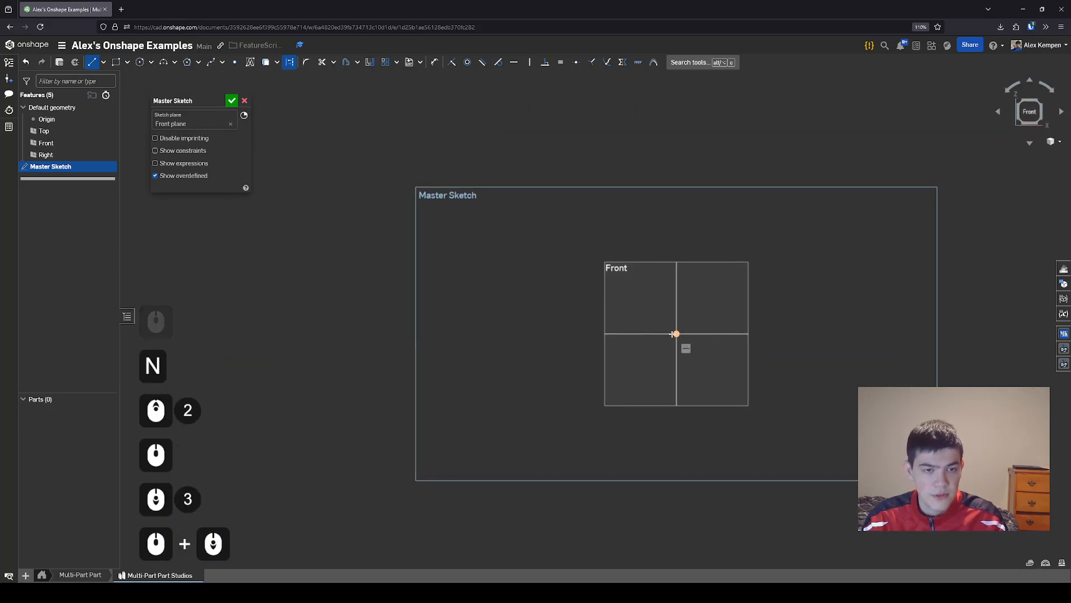
click(675, 334)
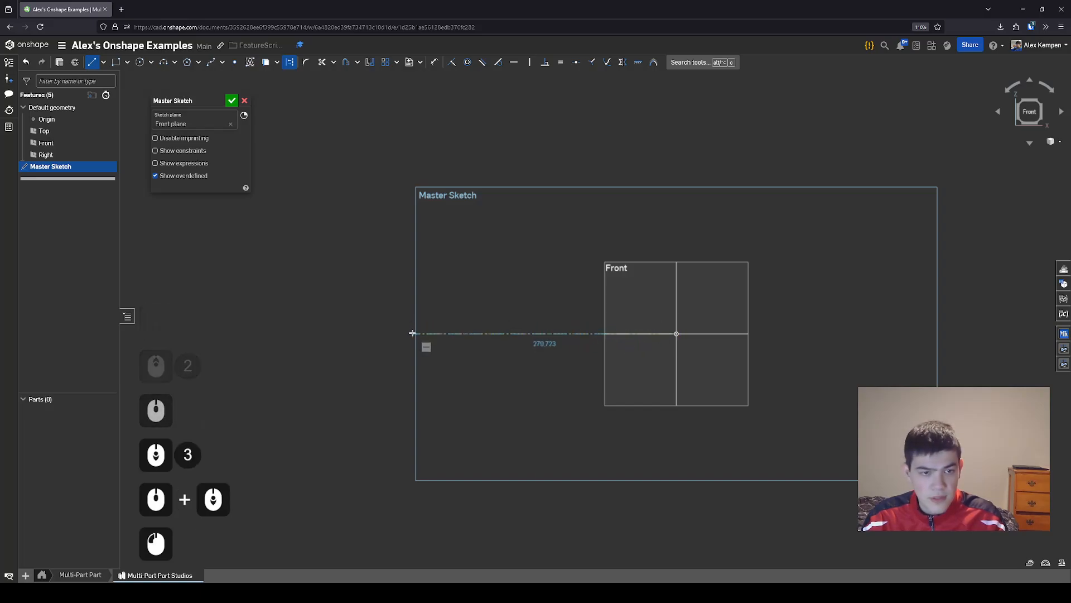
click(385, 333)
key(Escape)
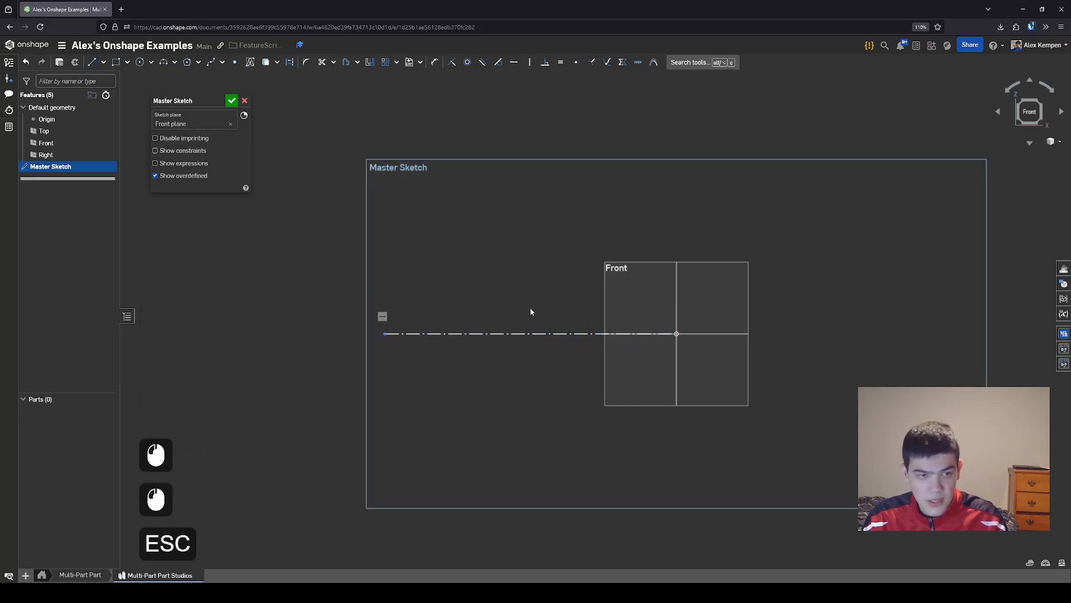
Sketch two connected construction lines above the horizontal one: about 154 mm up-left from the origin, and a second down-left to a free end
key(q)
key(l)
click(674, 333)
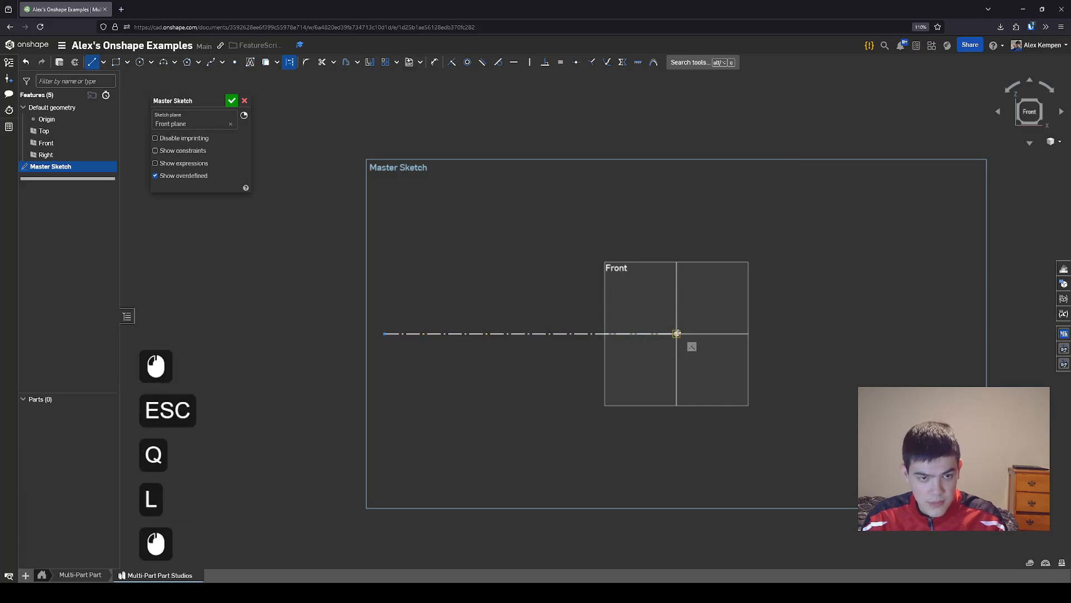
click(581, 225)
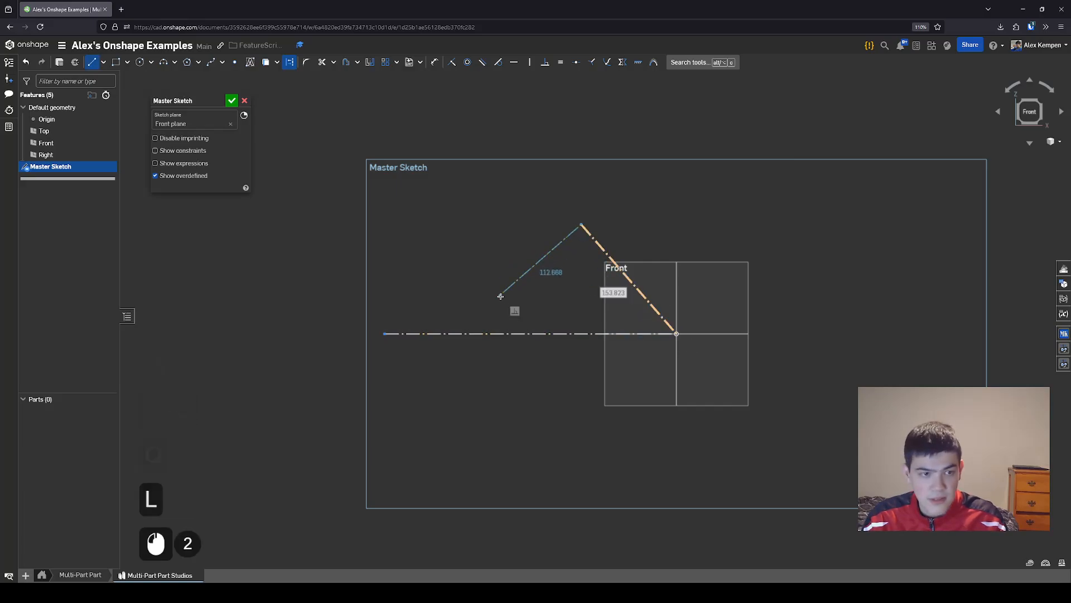
click(474, 290)
key(Escape)
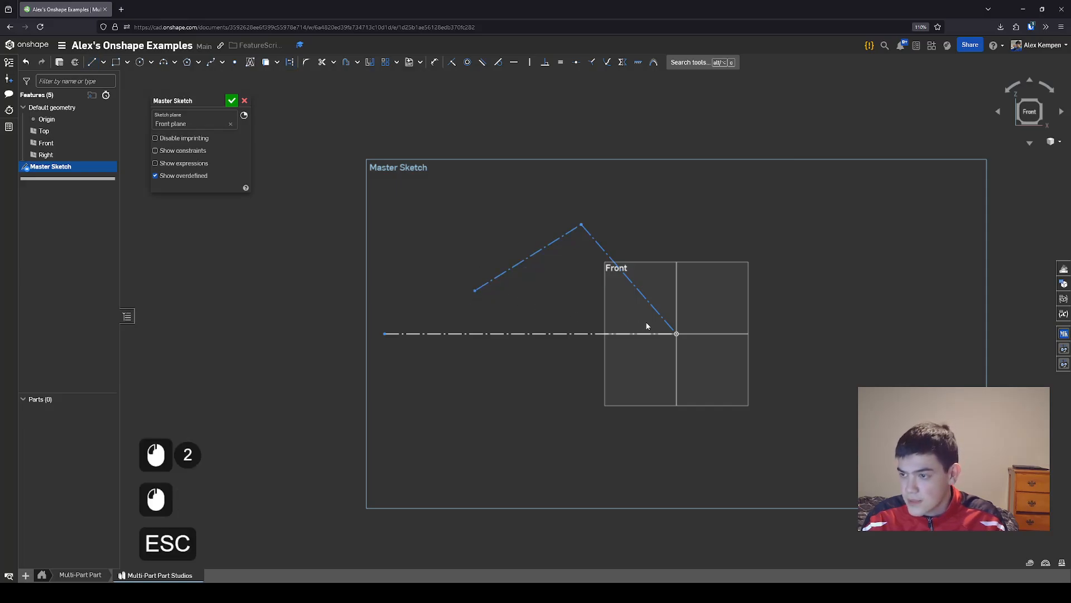
Sketch two connected construction lines below the horizontal one: about 165 mm down-left from the origin, and about 121 mm up-left
key(q)
key(l)
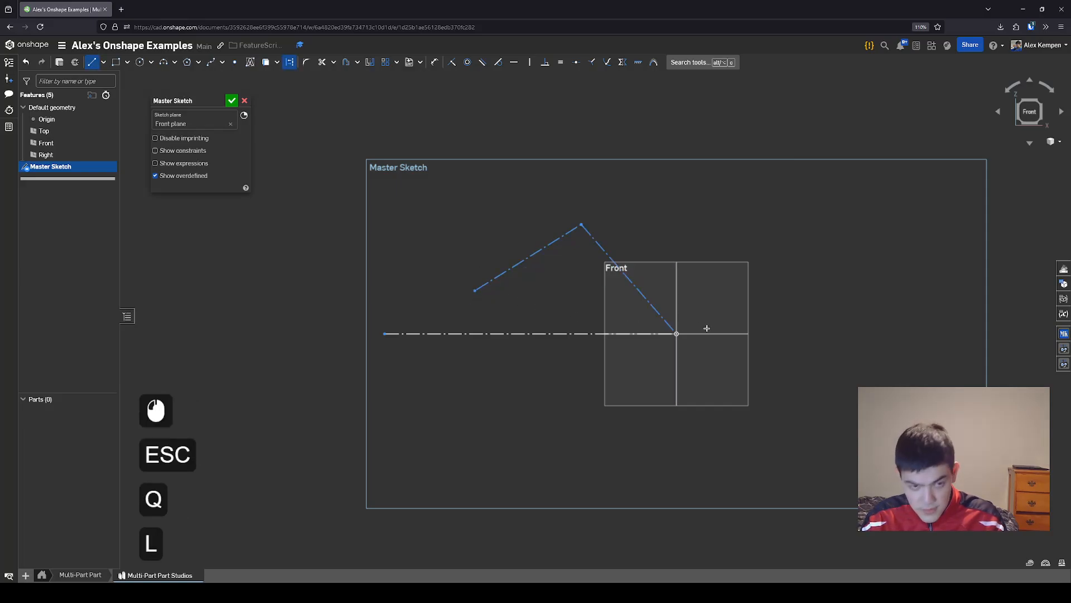
click(677, 333)
click(564, 441)
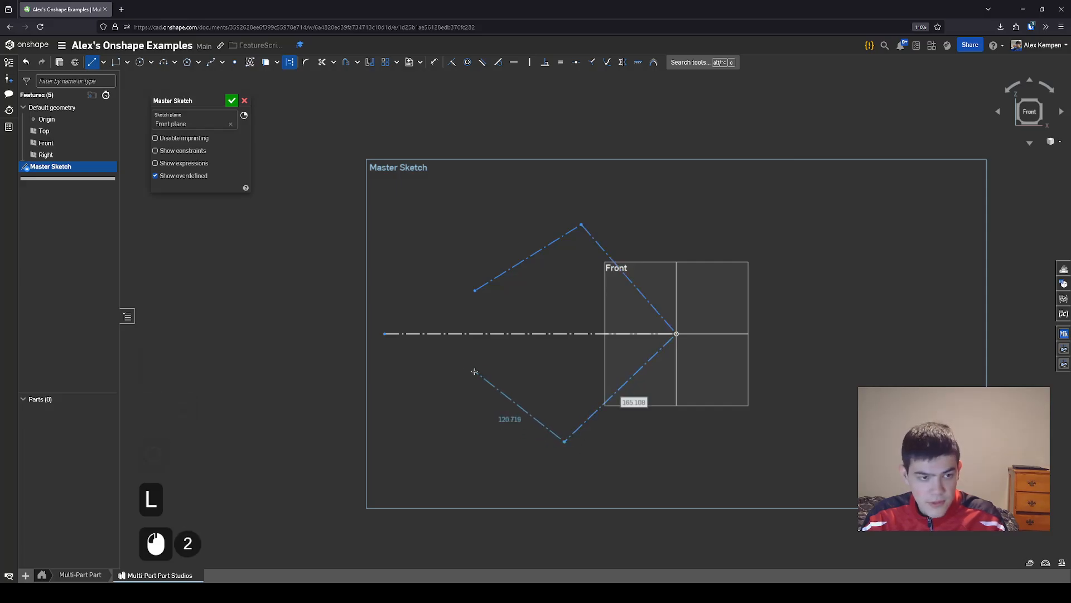
click(475, 371)
key(Escape)
Sketch a construction line from the origin down-right, roughly continuing the direction of the upper slanted line
key(q)
key(l)
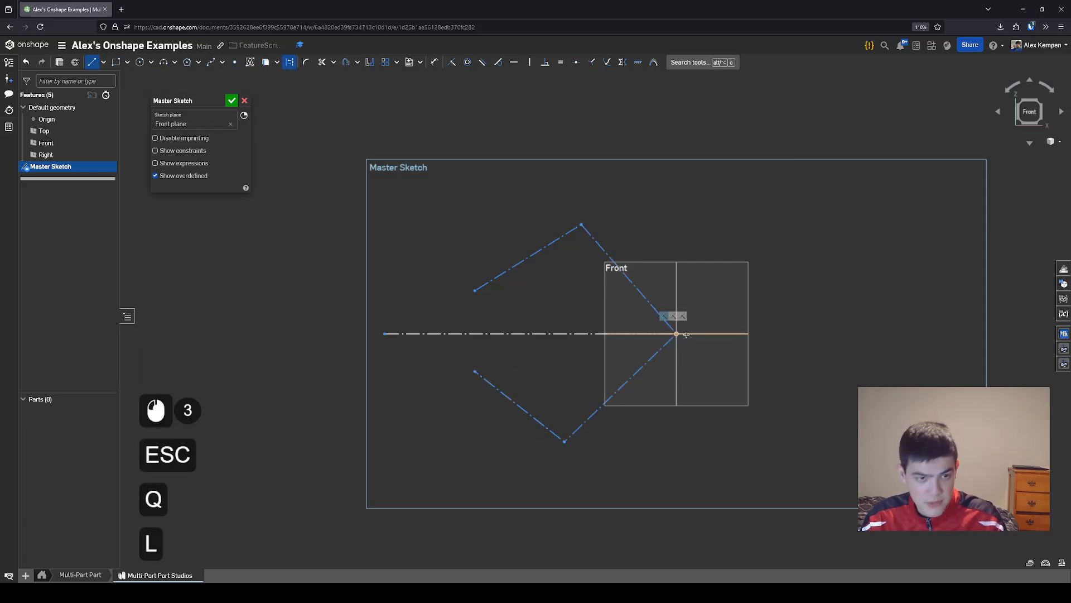
click(676, 333)
click(764, 449)
key(Escape)
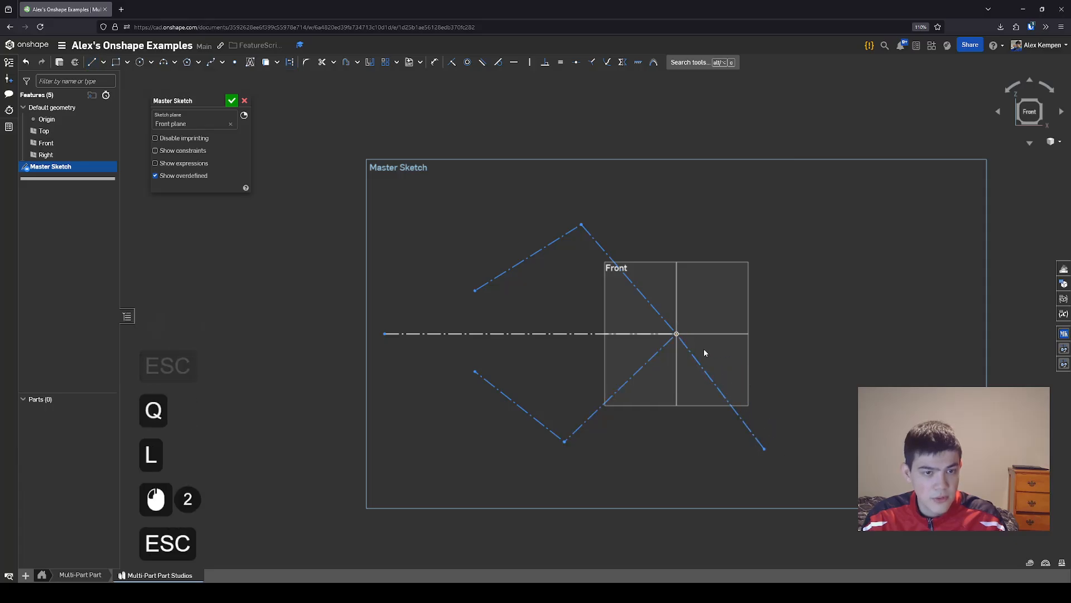
key(q)
scroll(669, 319, down, 3)
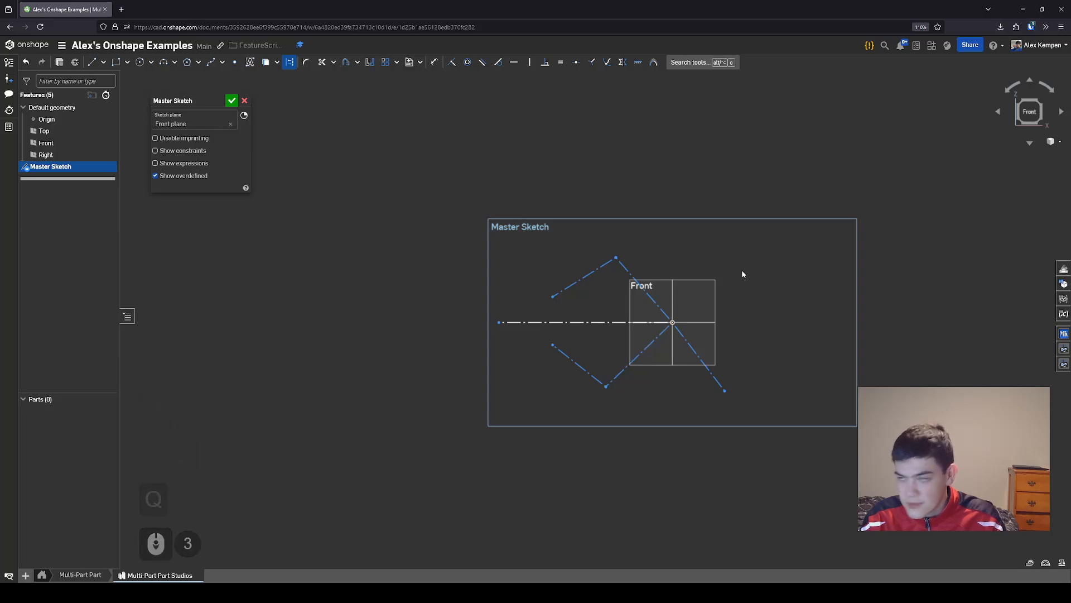
Constrain the two outer arm lines and the lower inner line running to the origin to equal length
click(672, 299)
key(e)
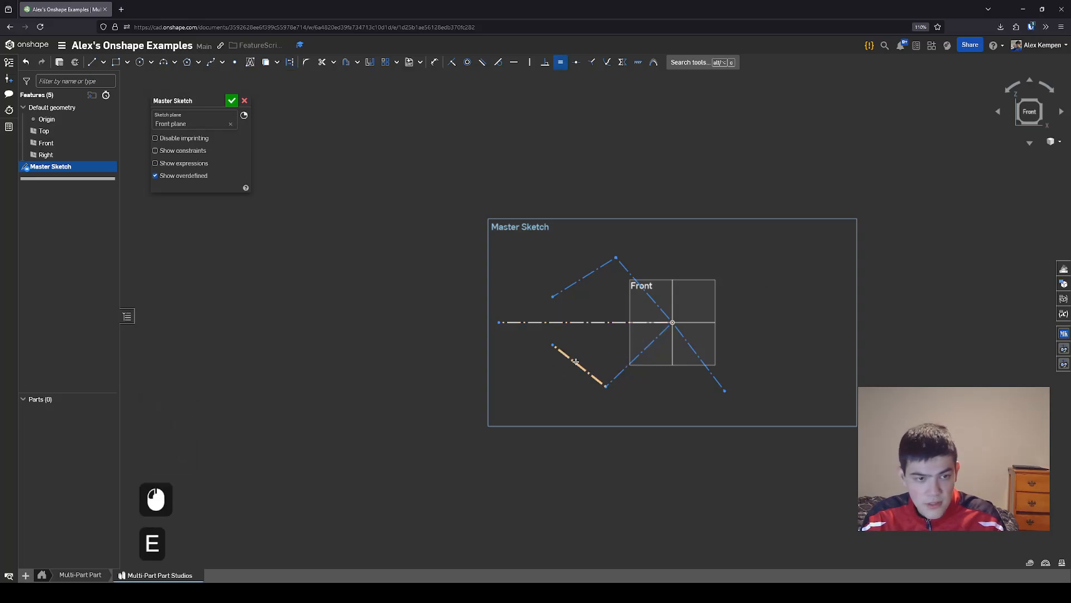
click(576, 361)
click(582, 278)
click(643, 350)
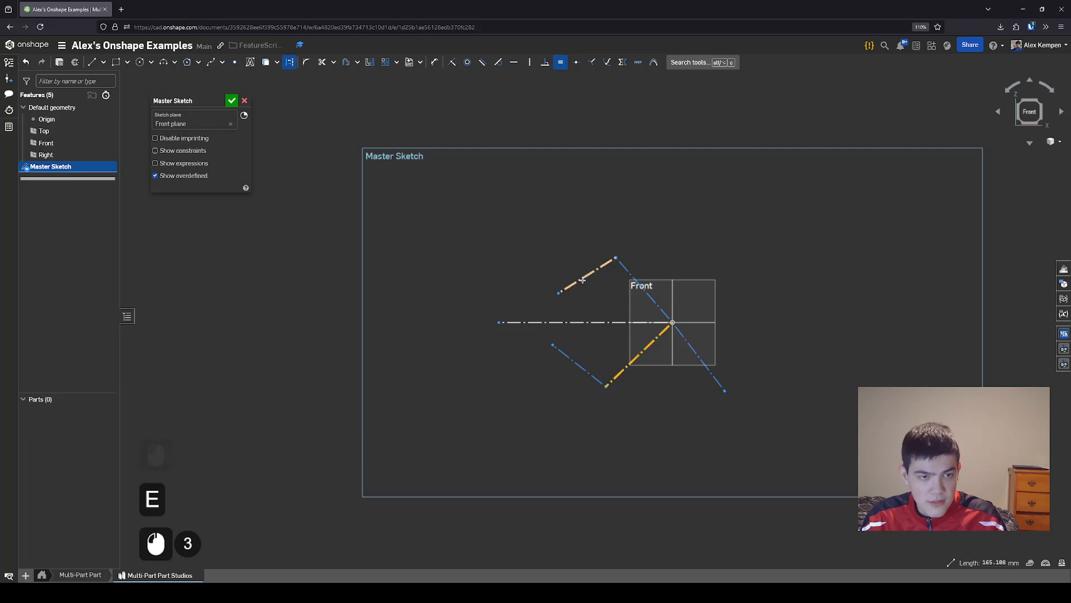
key(q)
key(Escape)
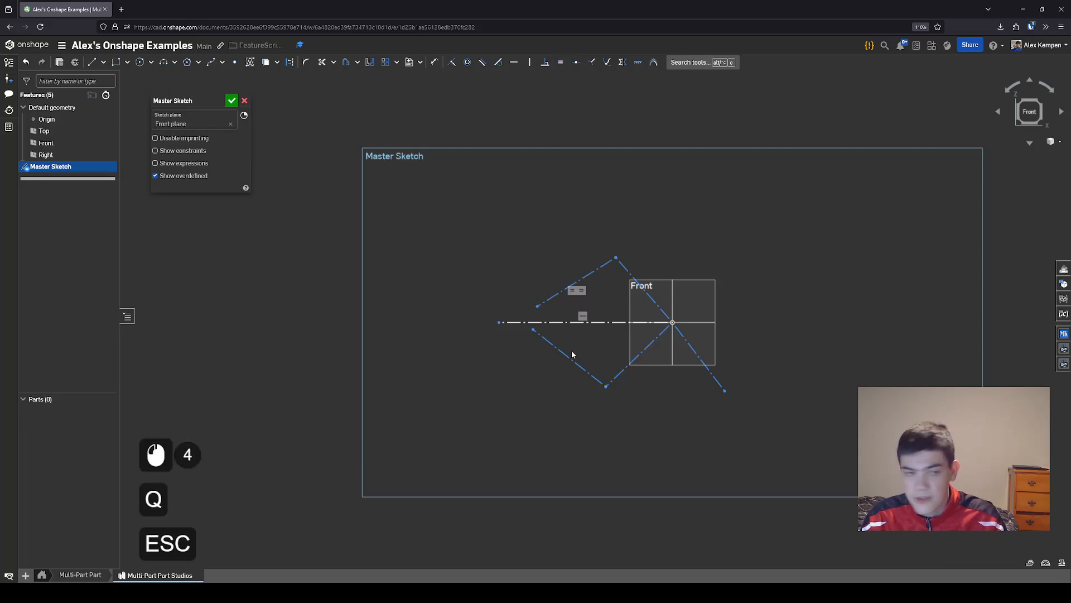
Reshape the two arms by moving the lower free end, the upper free end and the upper inner line
drag(534, 329, 547, 352)
click(543, 297)
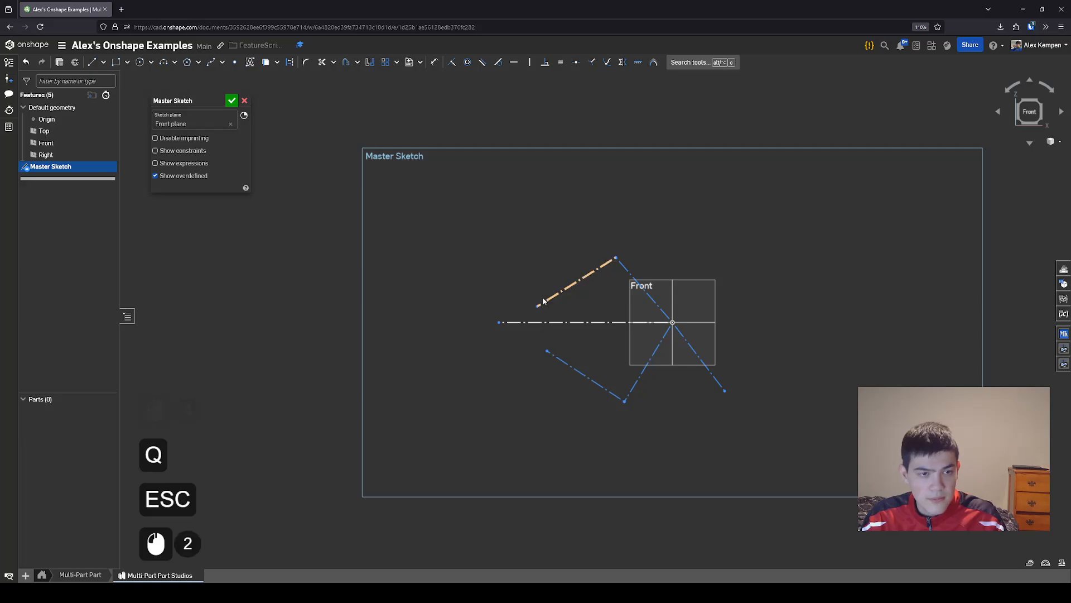
drag(556, 301, 554, 308)
drag(647, 294, 640, 276)
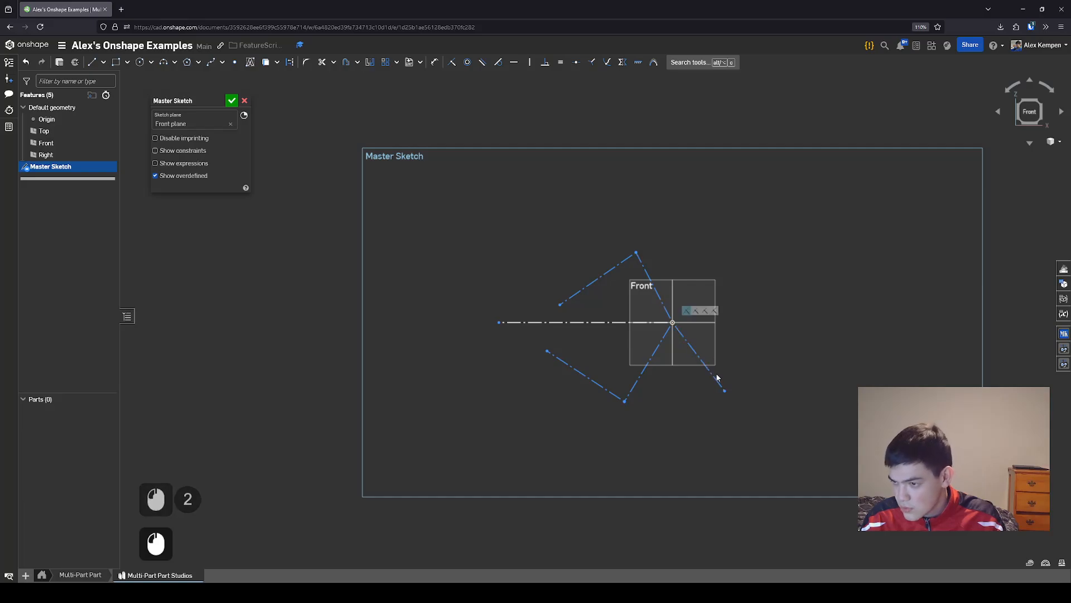
Make the lower outer line perpendicular to the lower inner line at their shared elbow
middle_drag(704, 404, 721, 373)
key(s)
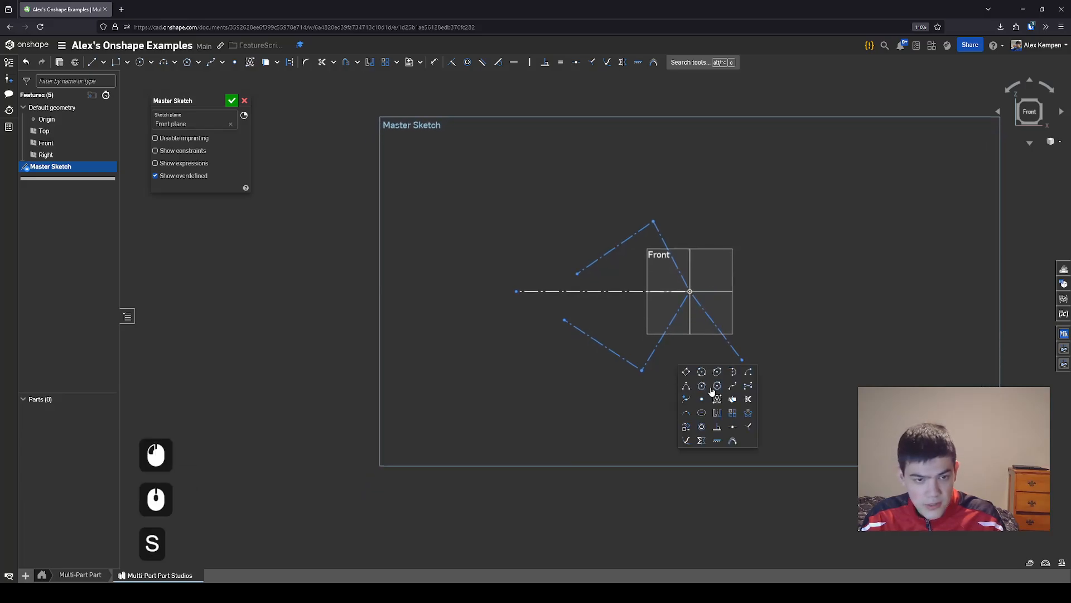
click(717, 426)
click(629, 362)
click(658, 351)
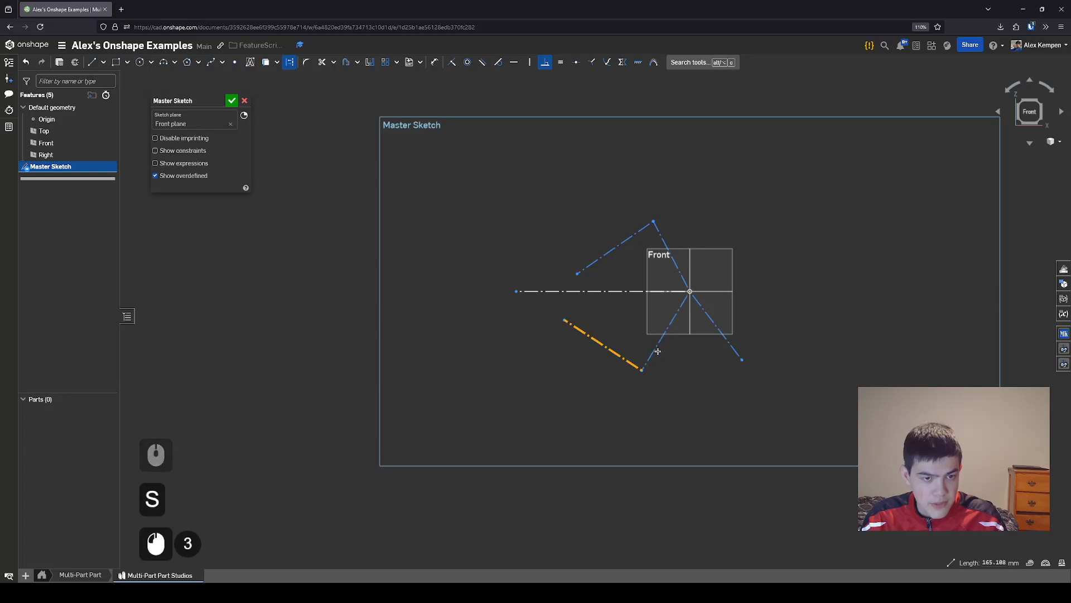
click(651, 354)
click(618, 355)
key(Escape)
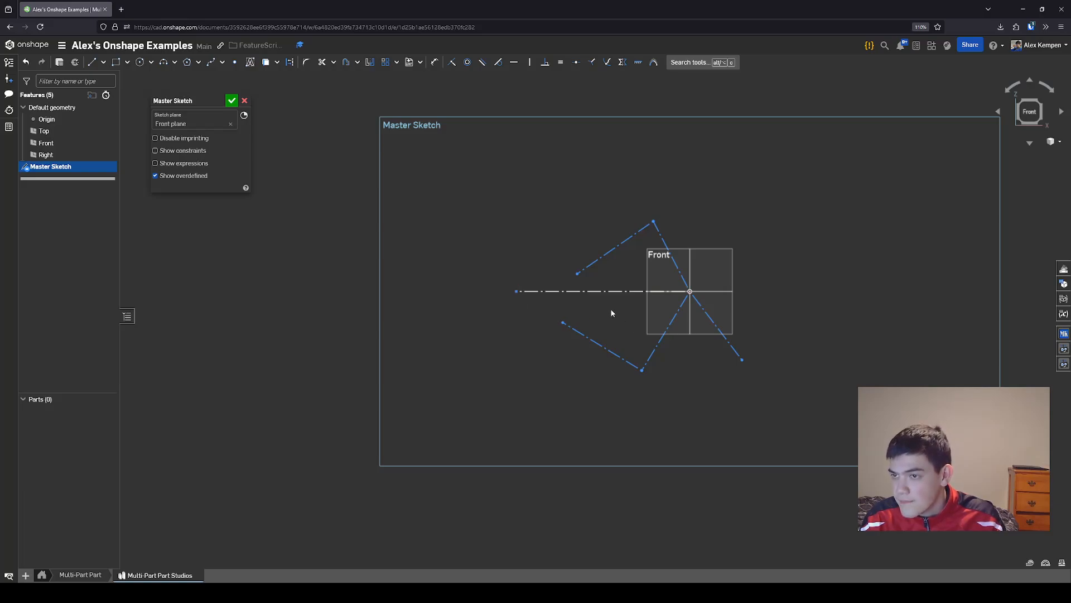
Make the free ends of the upper and lower arms symmetric about the horizontal construction line
click(622, 62)
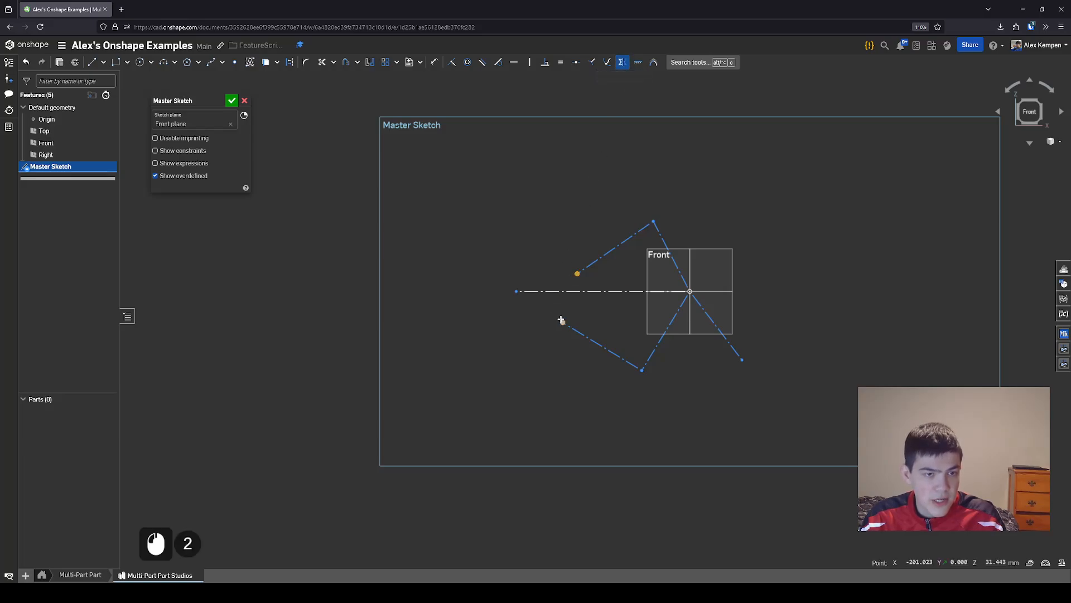
click(561, 292)
key(q)
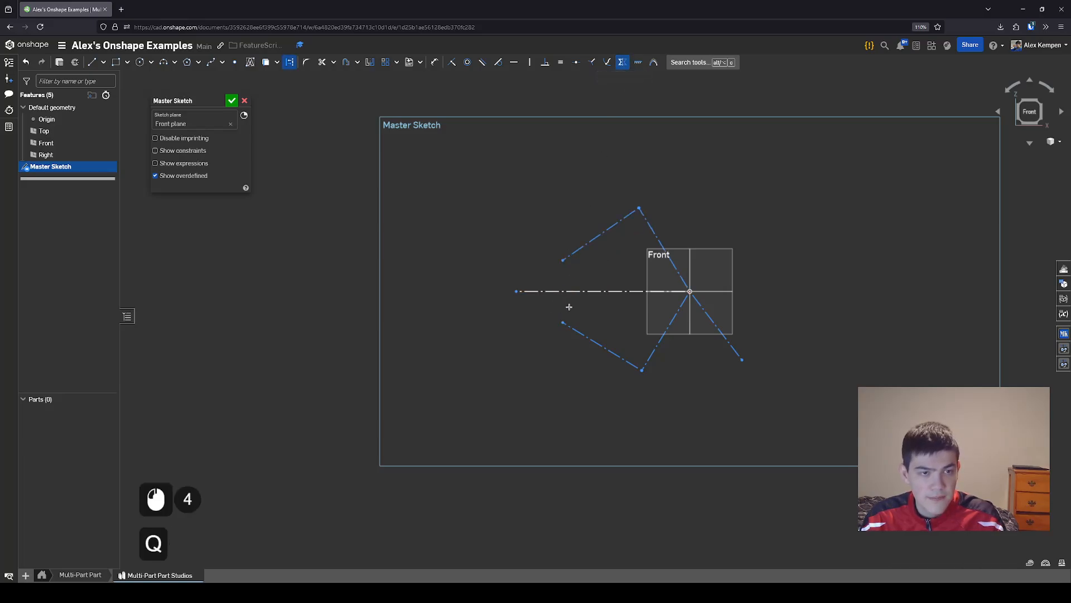
key(Escape)
Delete the long horizontal construction line running left from the origin
click(726, 291)
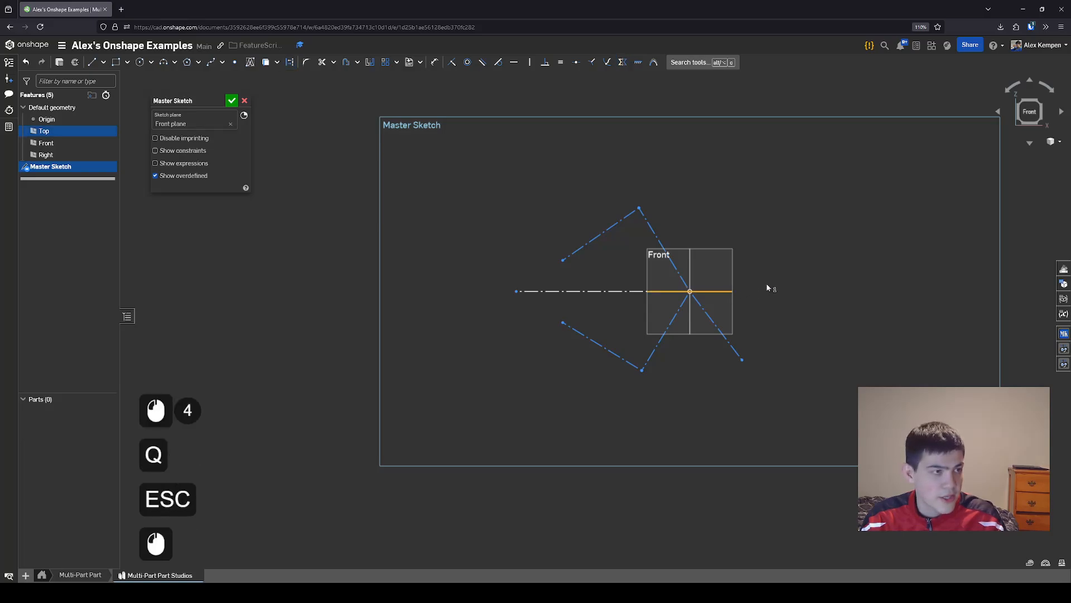
right_drag(766, 285, 747, 308)
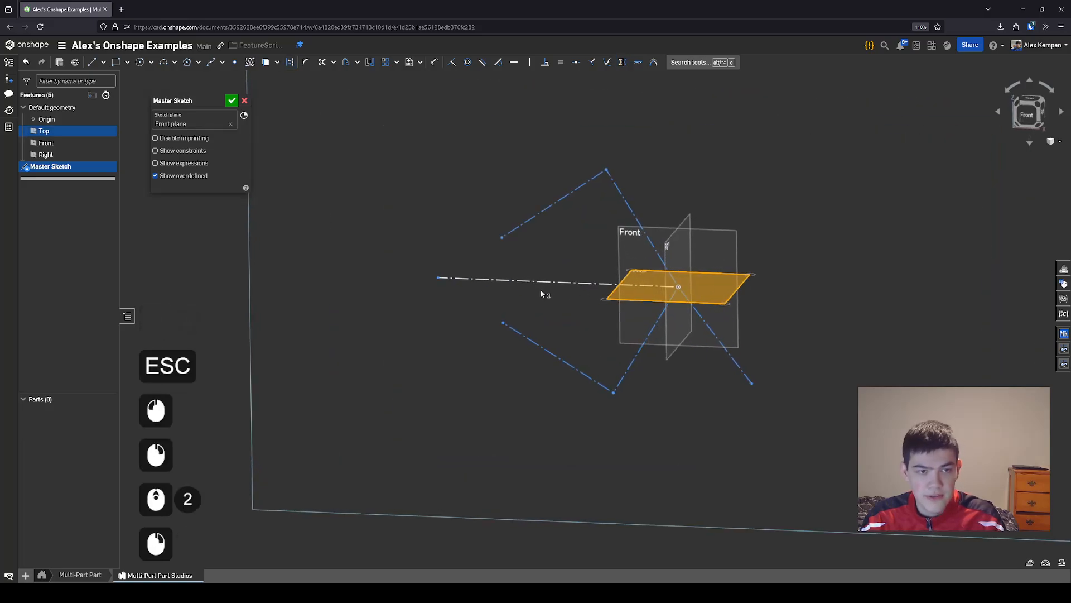
click(542, 286)
key(Delete)
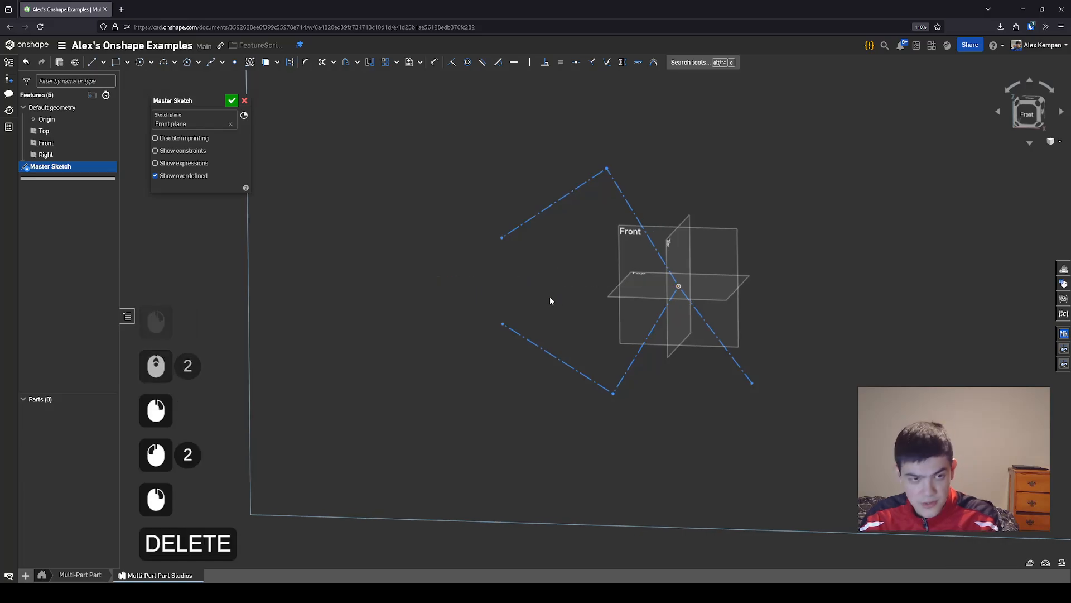
Constrain the free ends of the upper and lower arms symmetric about the Top plane
click(650, 103)
click(623, 62)
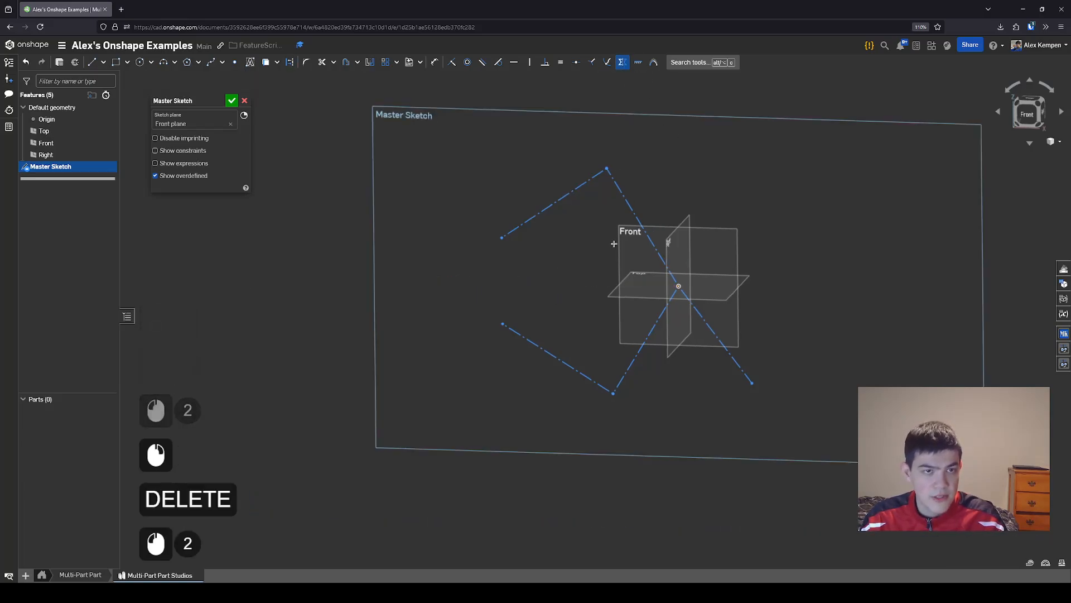
click(502, 238)
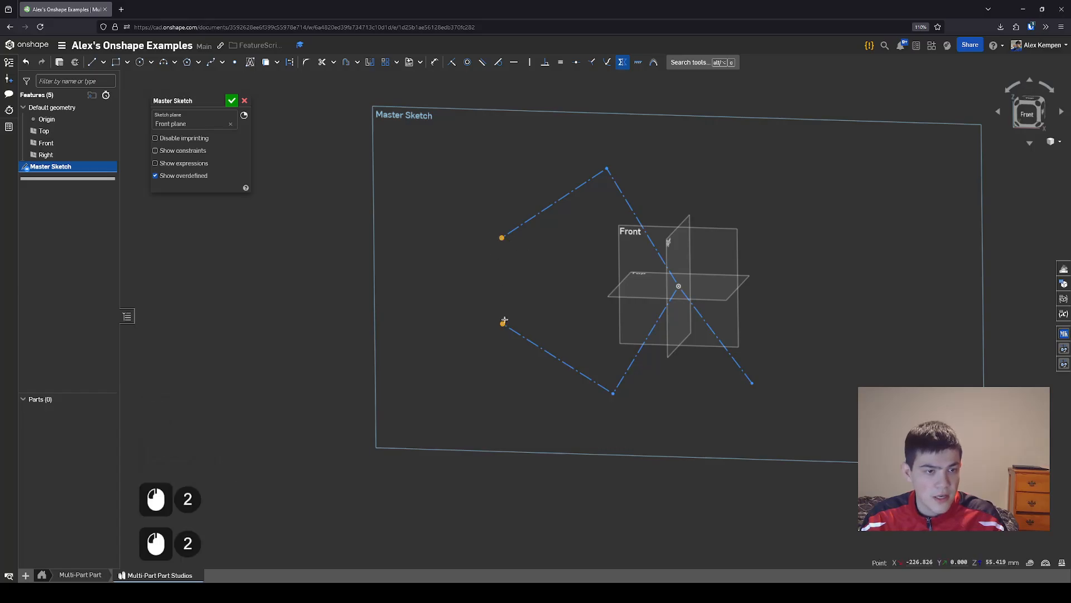
click(504, 321)
key(Escape)
scroll(570, 290, up, 2)
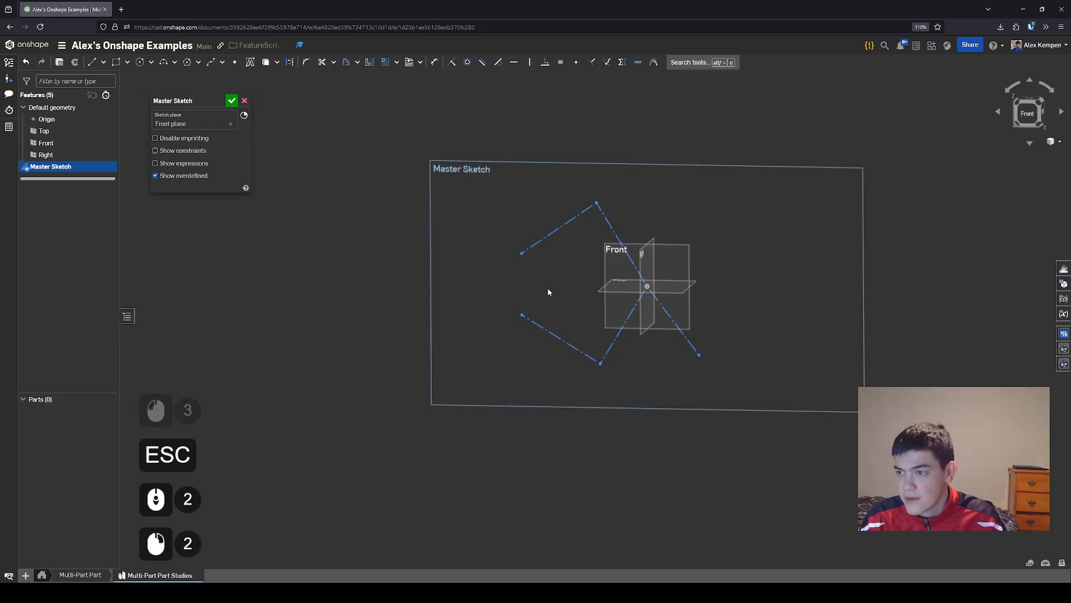
click(550, 286)
scroll(550, 286, up, 1)
right_drag(550, 286, 553, 289)
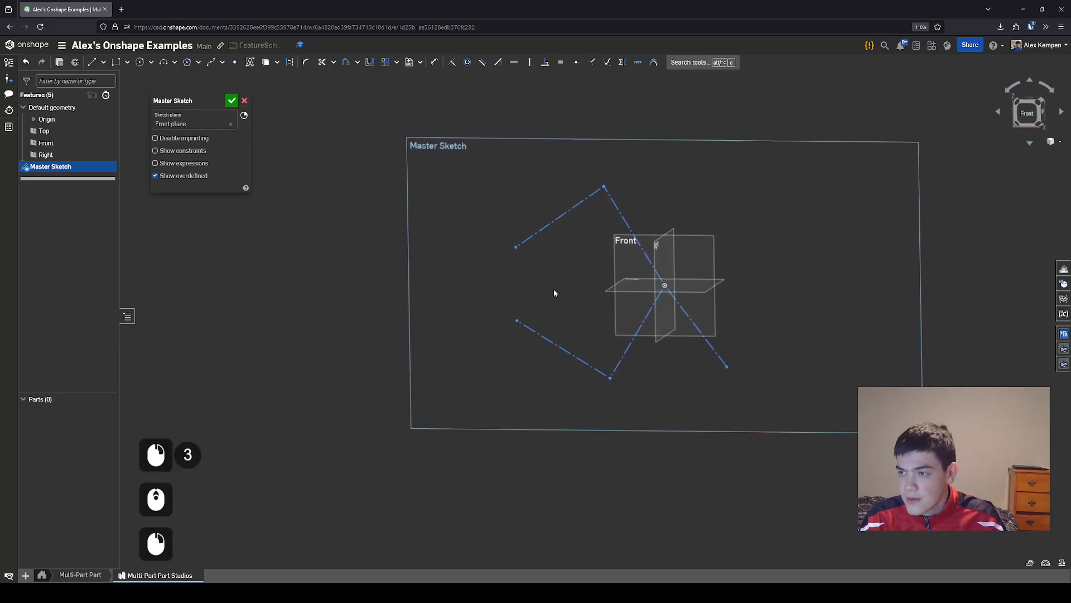
scroll(553, 289, down, 1)
middle_drag(561, 285, 555, 279)
key(q)
key(Escape)
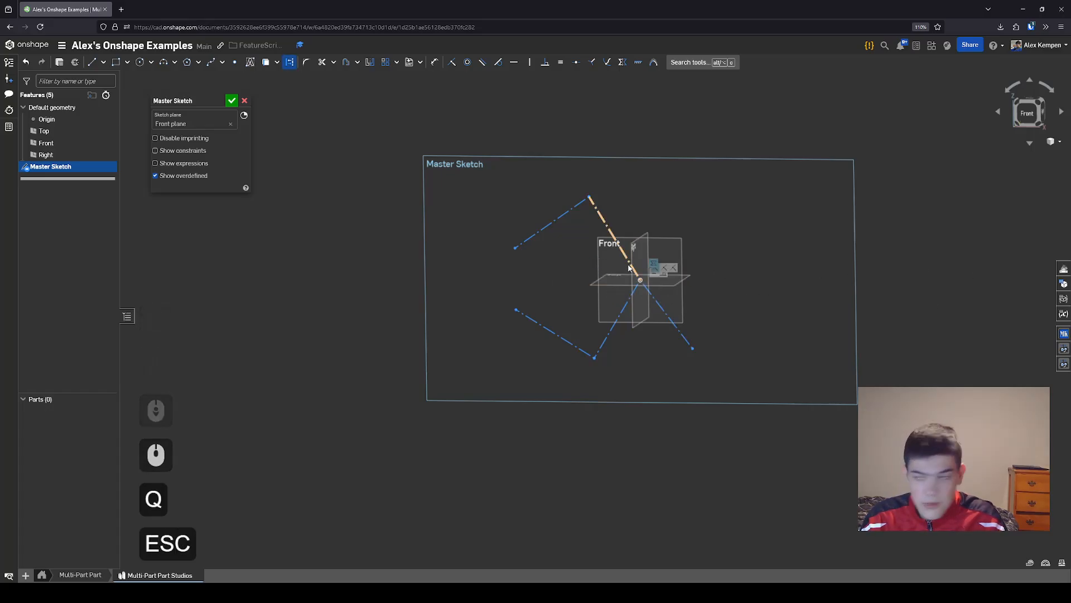
Delete the upper inner line to the origin and the line running down-right from the origin
click(629, 266)
key(Delete)
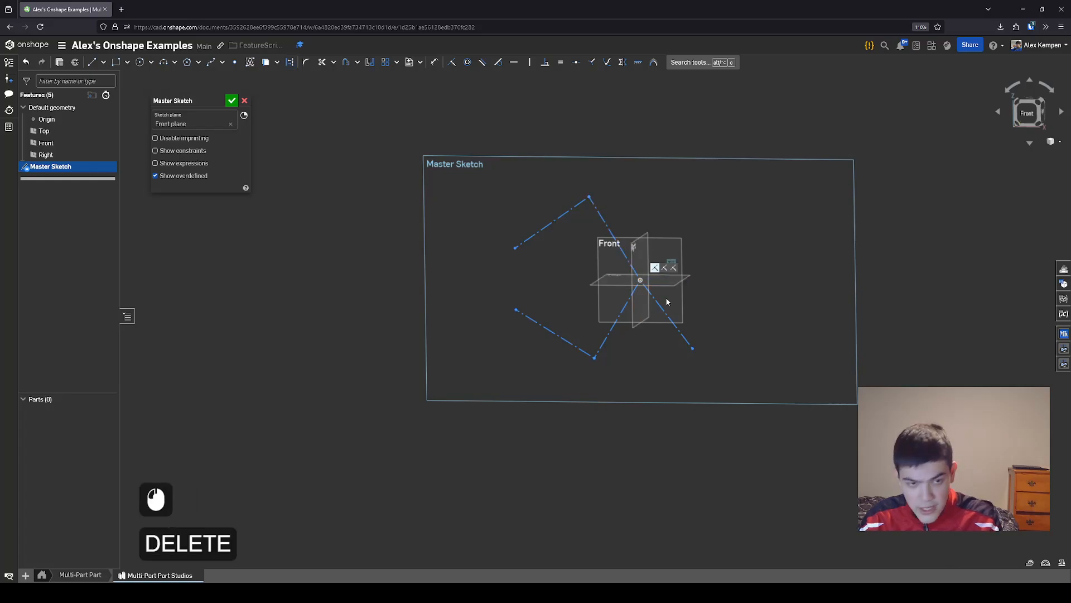
click(667, 312)
click(668, 312)
key(Delete)
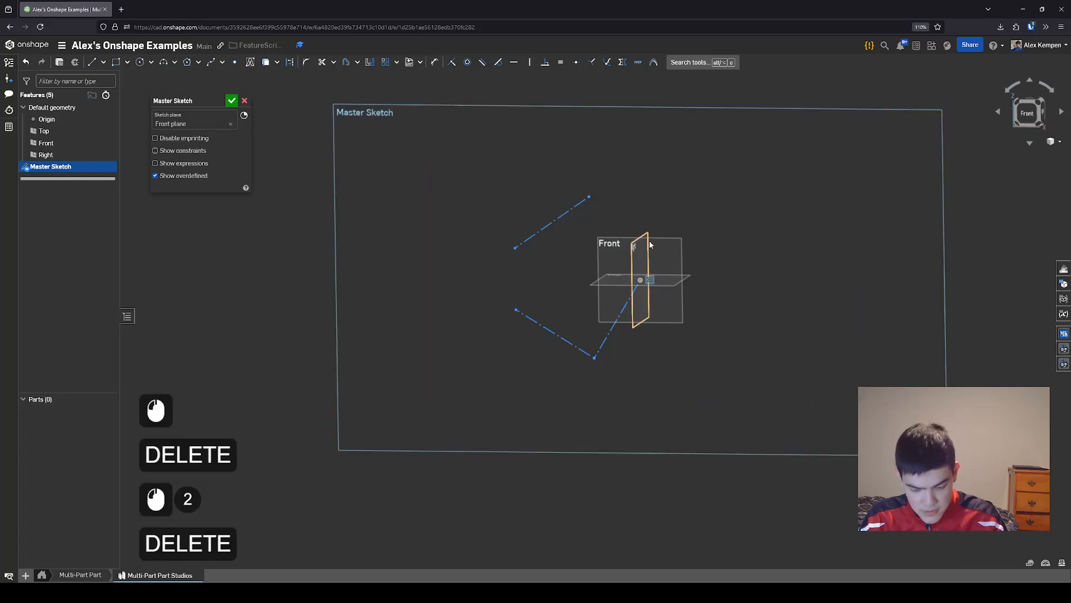
Sketch one long construction line from the upper elbow diagonally down-right to a free end beyond the Front plane's edge
key(l)
key(q)
click(588, 197)
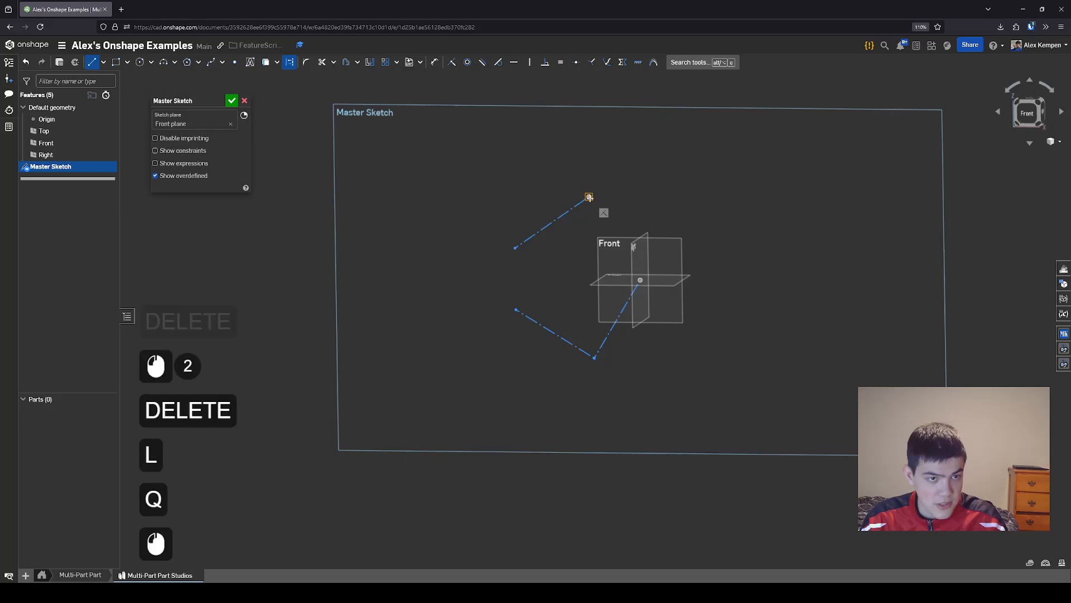
click(775, 379)
key(Escape)
Constrain the origin to the midpoint of the long diagonal construction line
click(576, 63)
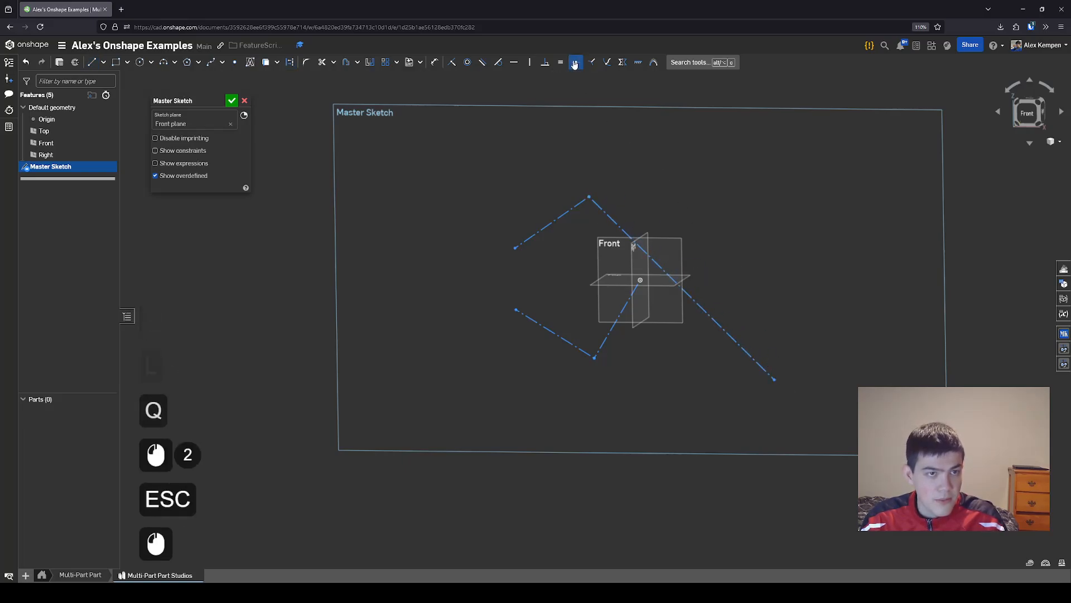
click(650, 258)
click(641, 280)
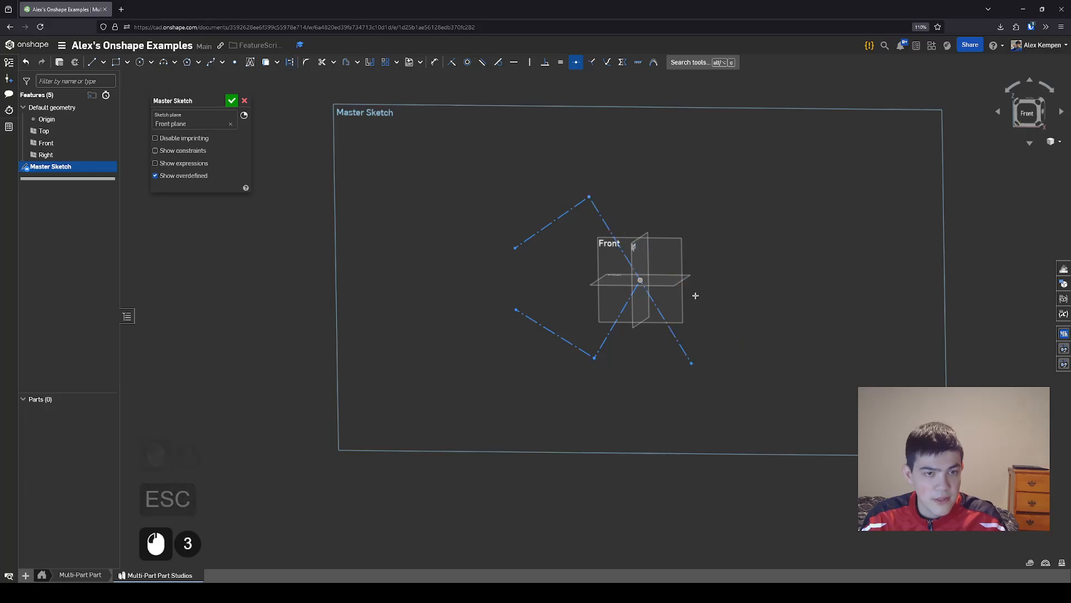
key(Escape)
scroll(711, 313, down, 1)
right_drag(712, 313, 721, 313)
middle_drag(720, 313, 741, 310)
right_drag(741, 311, 737, 314)
scroll(737, 317, up, 1)
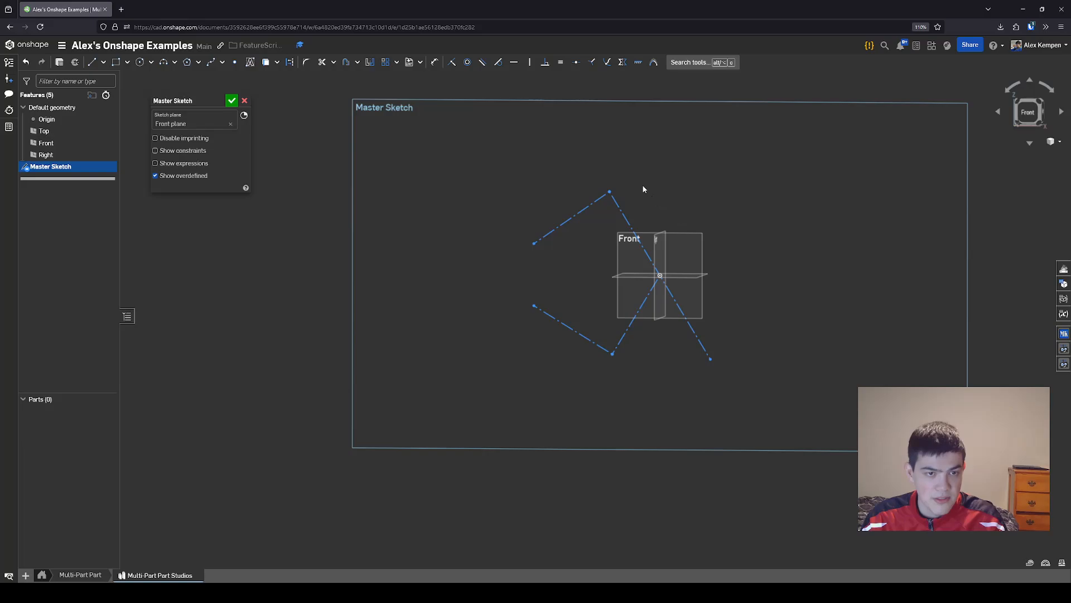
key(Escape)
key(e)
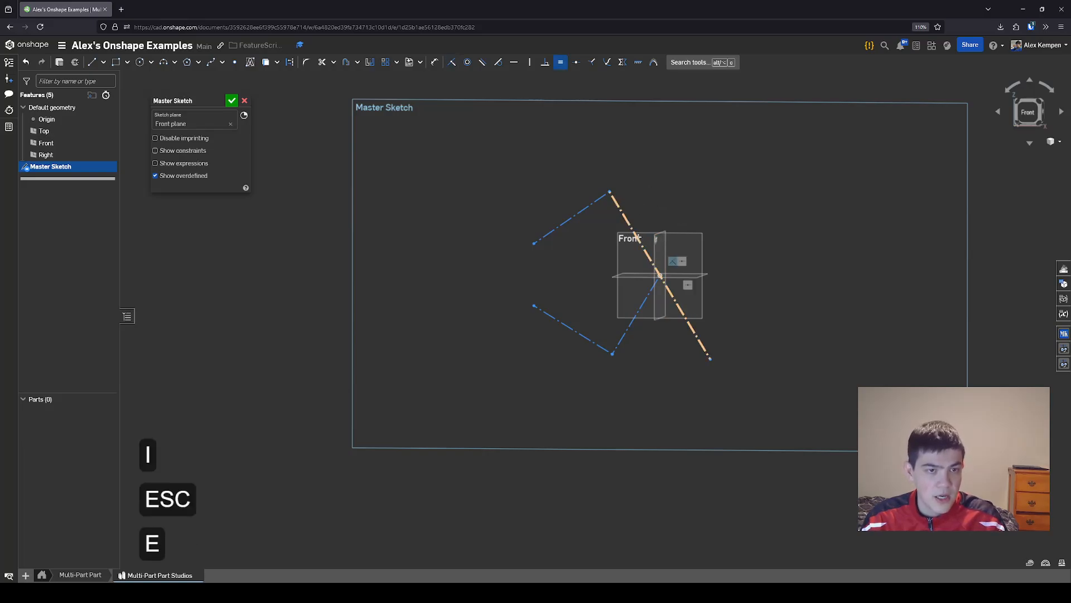
key(Escape)
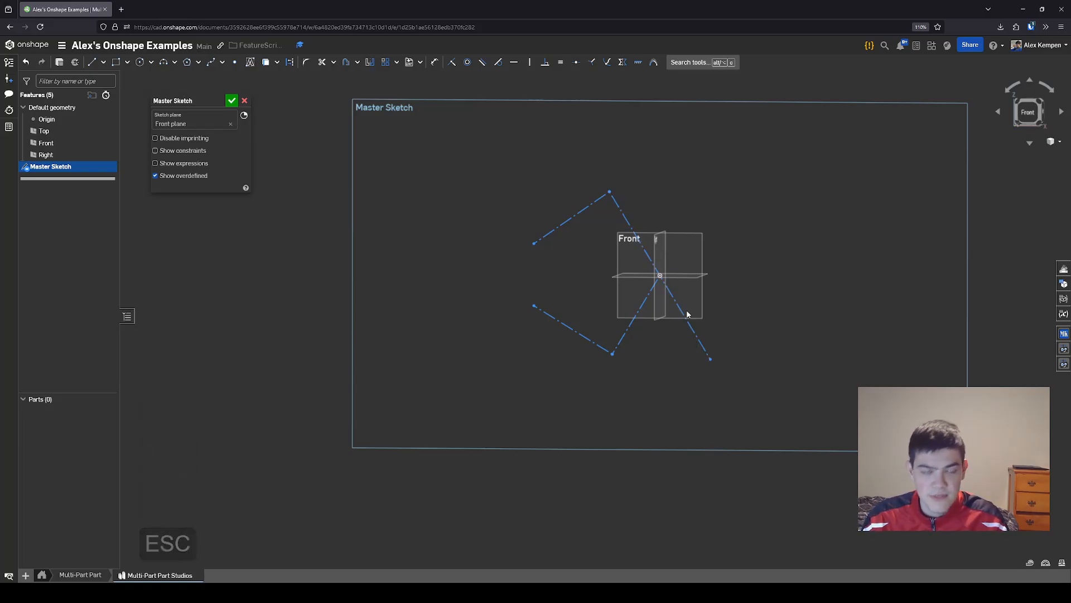
Adjust the linkage pose by moving the diagonal line's lower end, the lower elbow and the lower arm
mouse_move(707, 360)
mouse_down()
mouse_move(721, 346)
mouse_move(695, 356)
mouse_move(702, 372)
mouse_move(721, 351)
mouse_move(708, 358)
mouse_up()
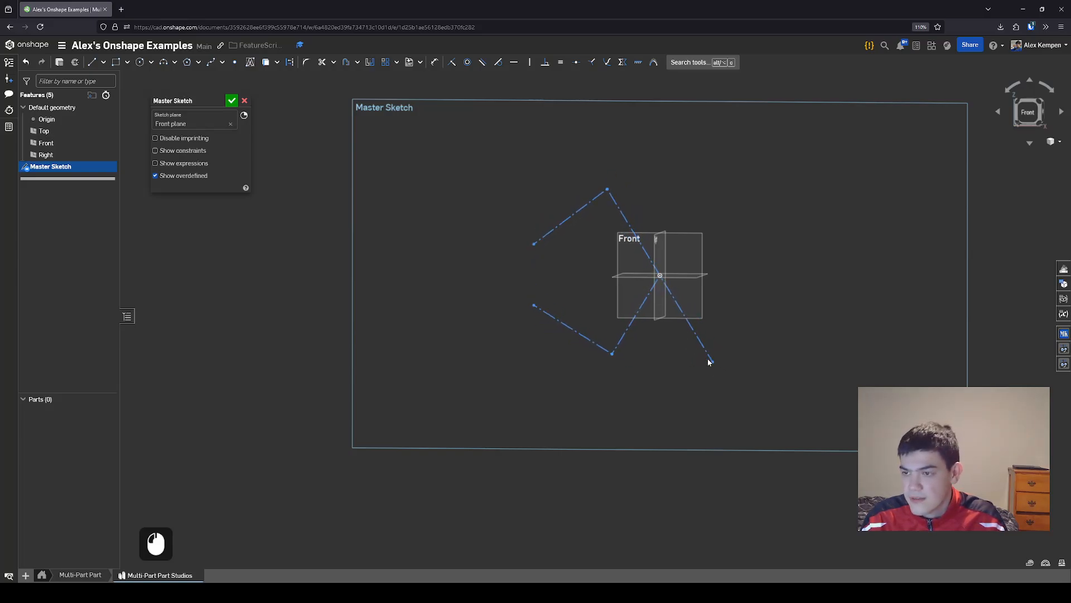
mouse_move(613, 354)
mouse_down()
mouse_move(590, 349)
mouse_move(619, 356)
mouse_up()
drag(550, 319, 551, 313)
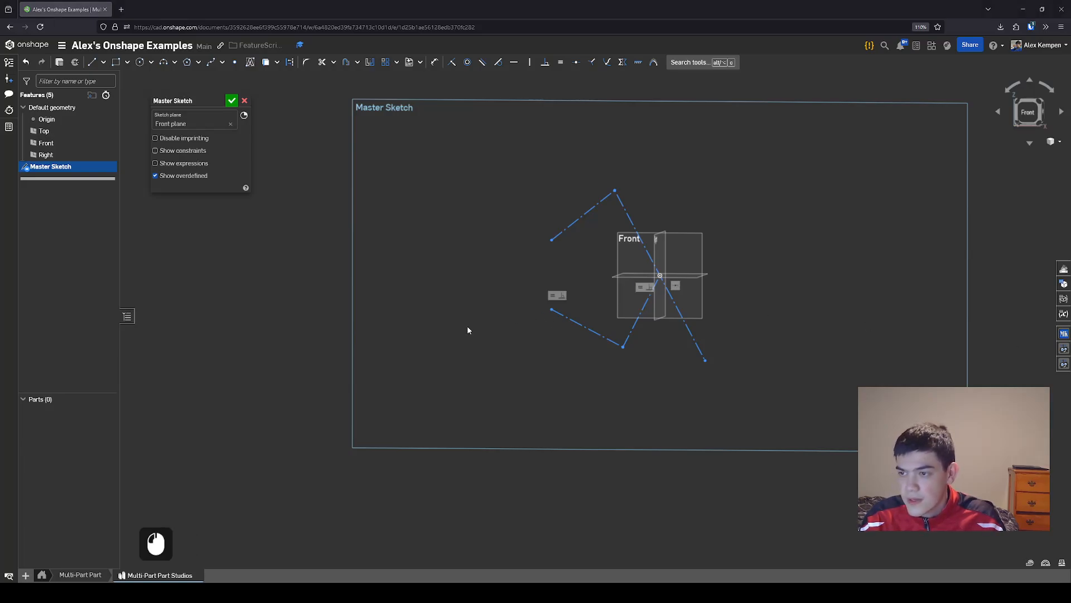
Sketch two concentric circles on the upper arm's free end, one about 30 mm in diameter and a larger one around it
middle_drag(483, 291, 512, 285)
scroll(536, 285, up, 1)
click(141, 63)
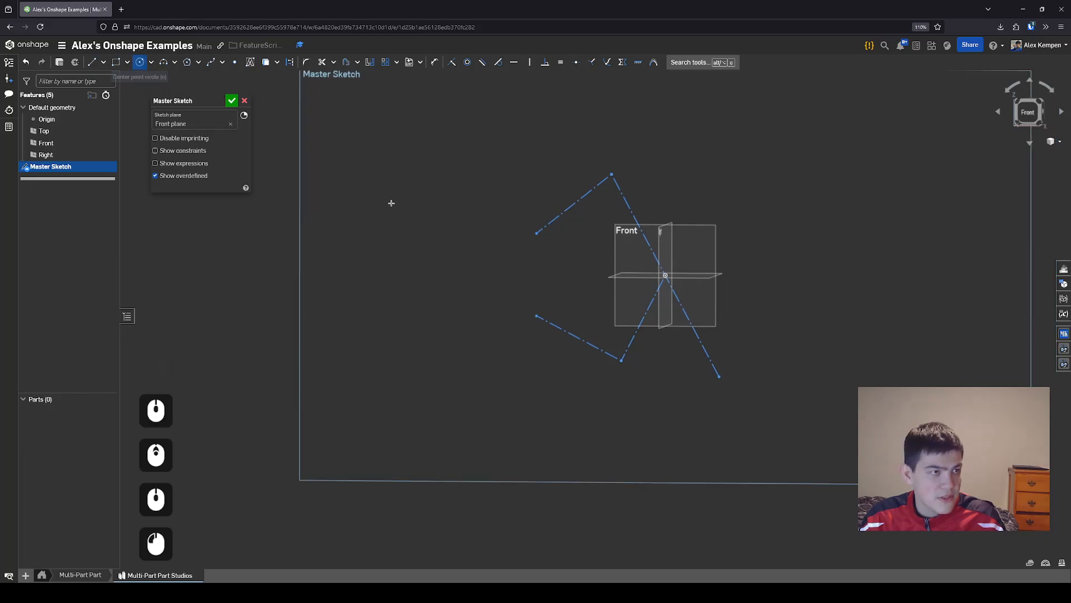
scroll(491, 241, up, 3)
click(568, 226)
click(580, 238)
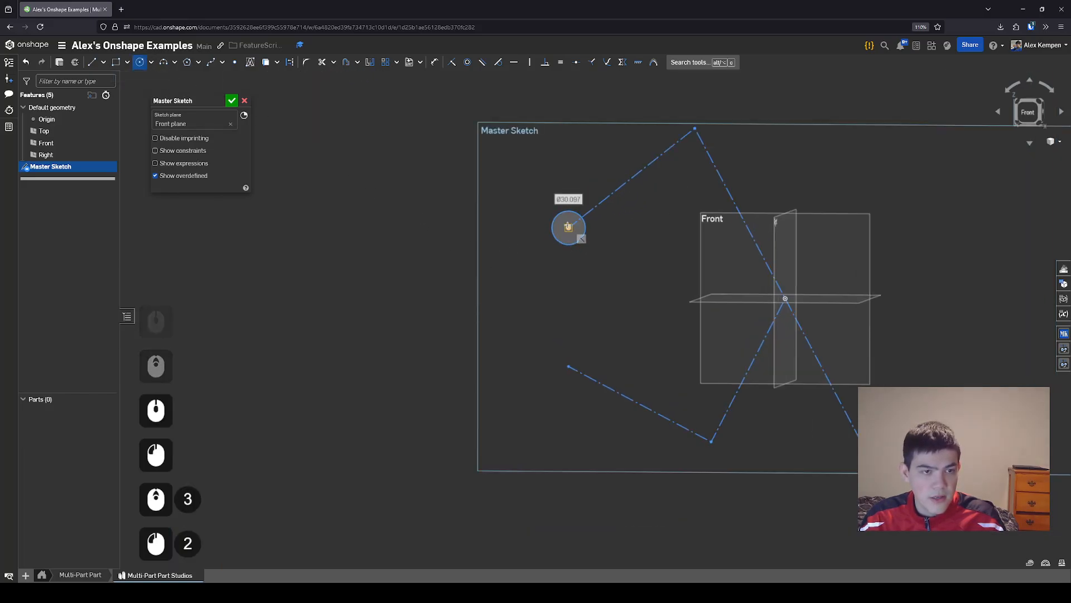
click(568, 226)
click(598, 253)
key(Escape)
middle_drag(685, 162, 674, 234)
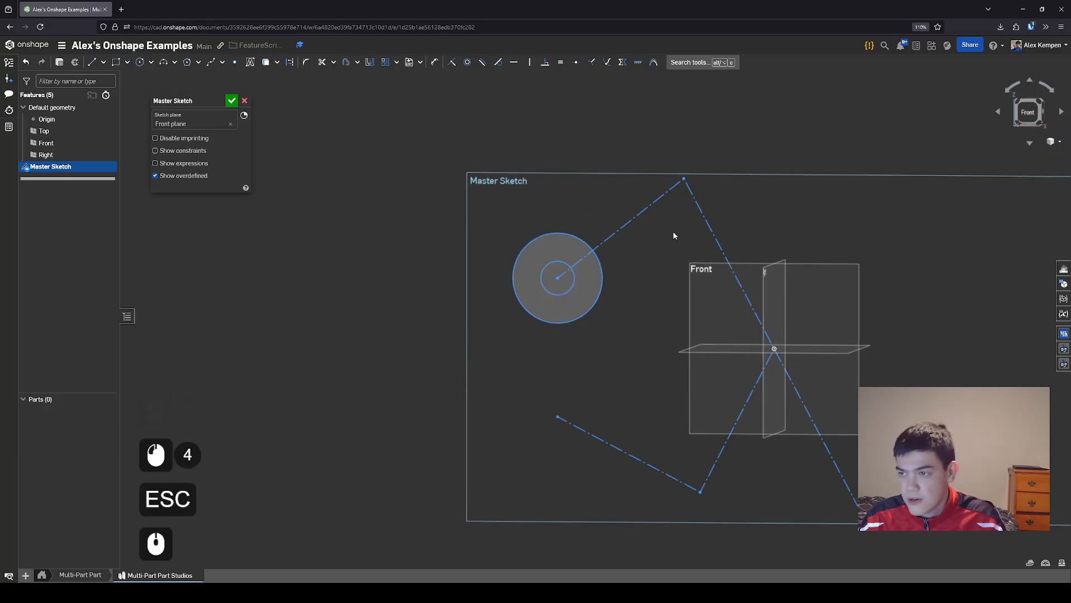
Sketch two concentric circles centred on the upper elbow, about 36 mm and 101 mm in diameter
click(141, 62)
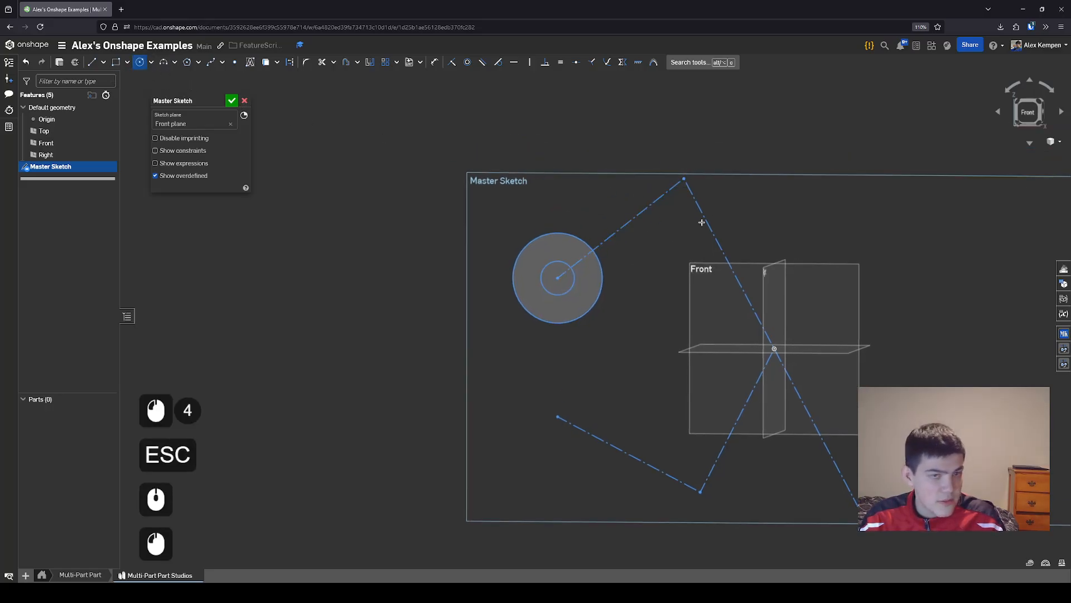
click(683, 179)
click(684, 199)
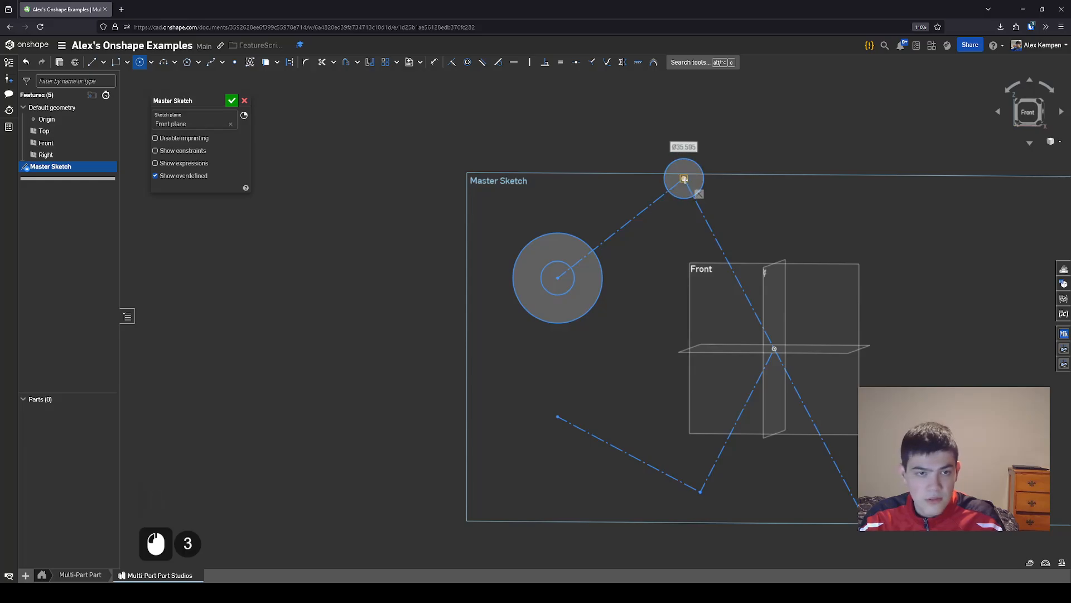
click(684, 178)
click(699, 232)
Sketch two concentric circles on the lower arm's free end, one about 45 mm in diameter and a larger one around it
scroll(695, 323, down, 1)
middle_drag(695, 323, 714, 261)
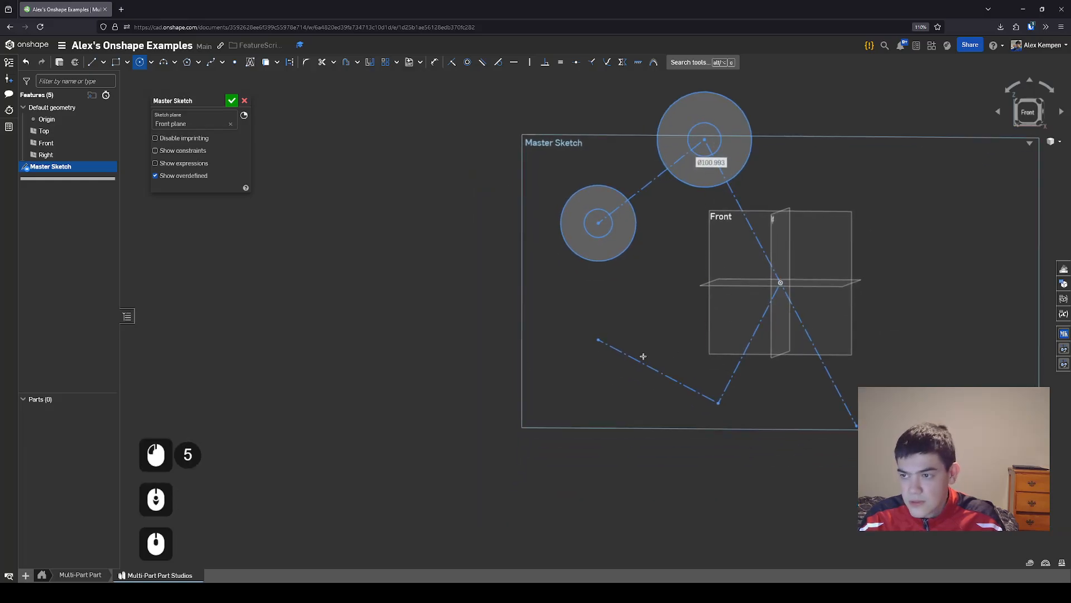
click(601, 341)
click(598, 340)
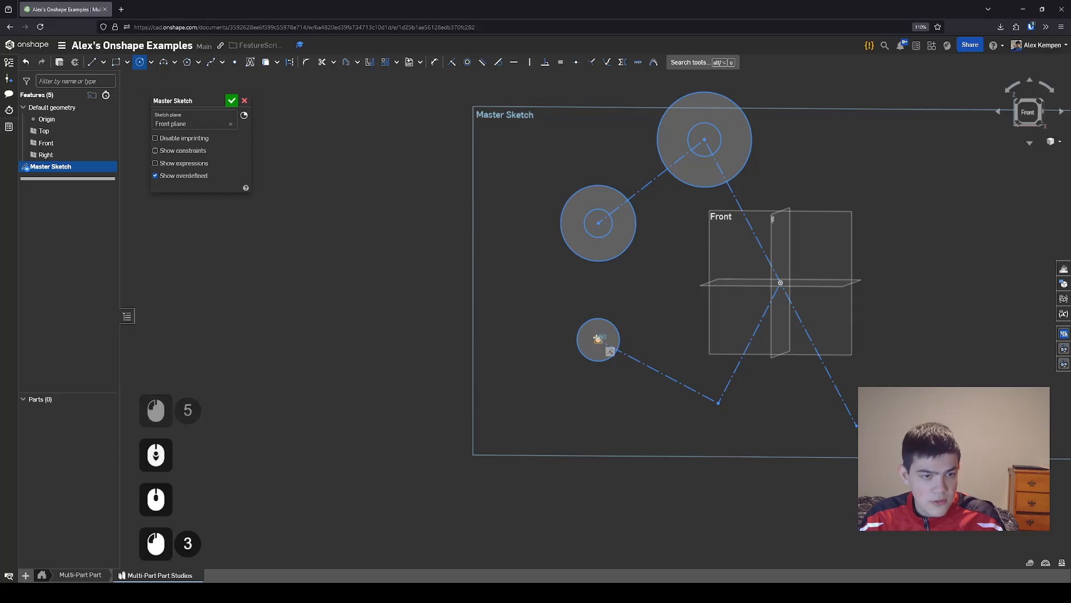
click(633, 379)
Sketch two concentric circles centred on the lower elbow, a small inner one and an outer one about 80 mm in diameter
click(717, 402)
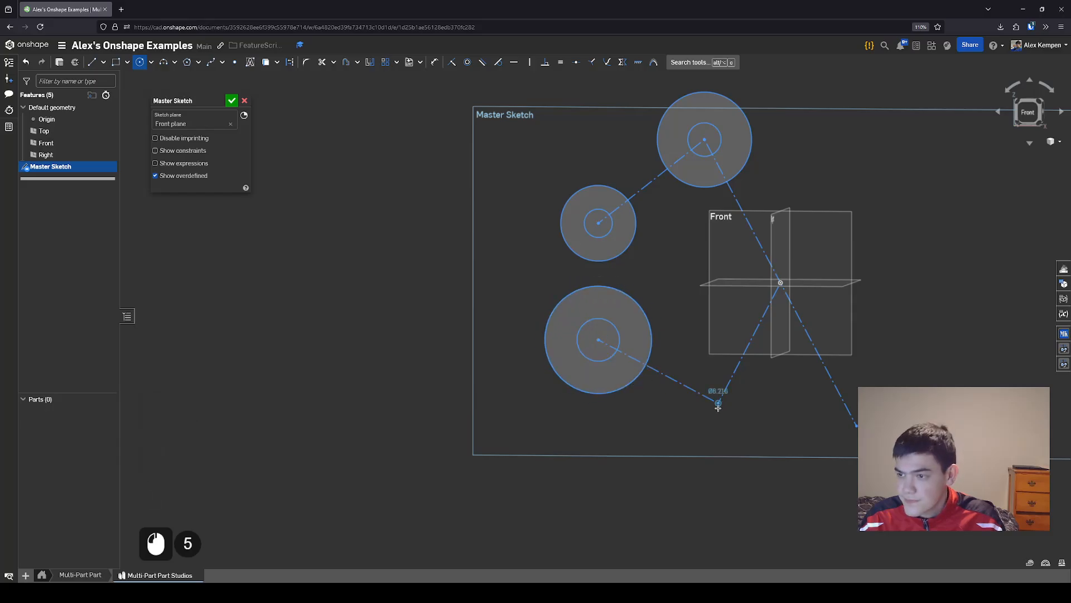
click(729, 413)
click(718, 402)
click(742, 433)
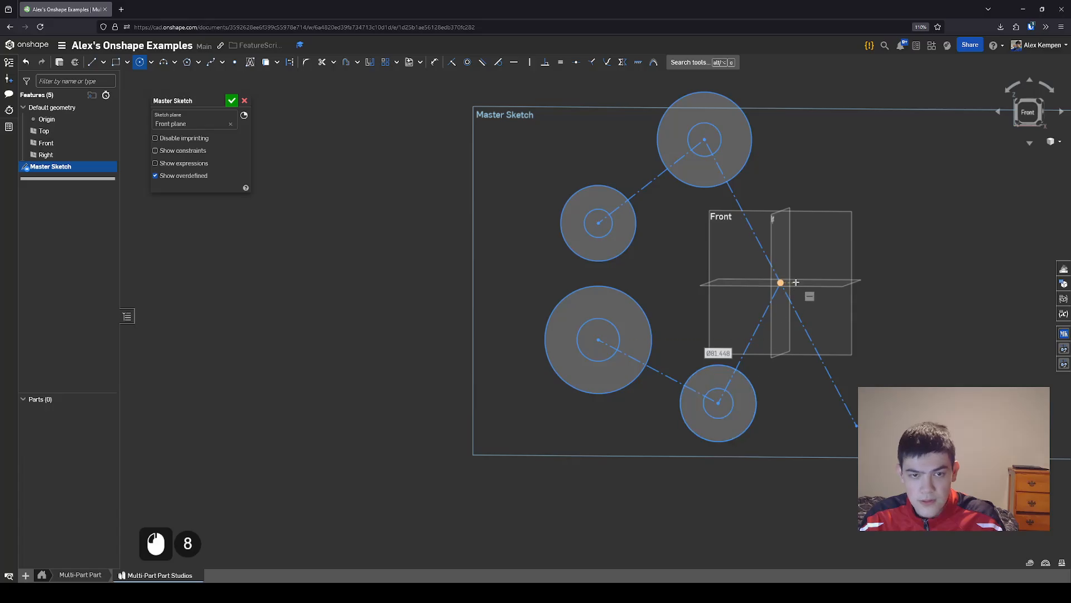
Sketch two concentric circles centred on the origin, about 41 mm and 140 mm in diameter
click(780, 282)
click(780, 302)
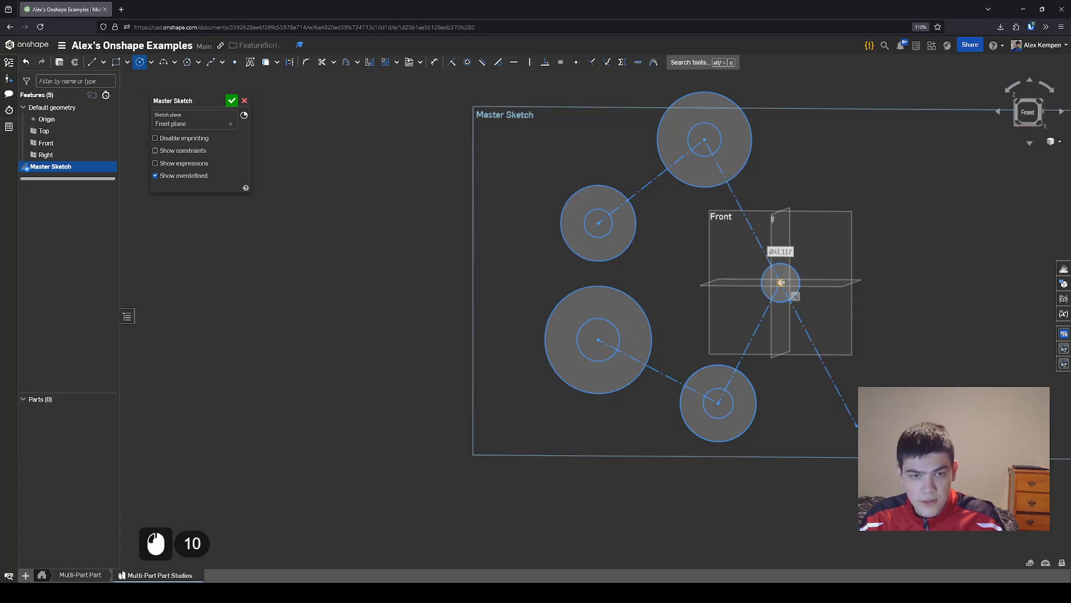
click(781, 282)
click(799, 345)
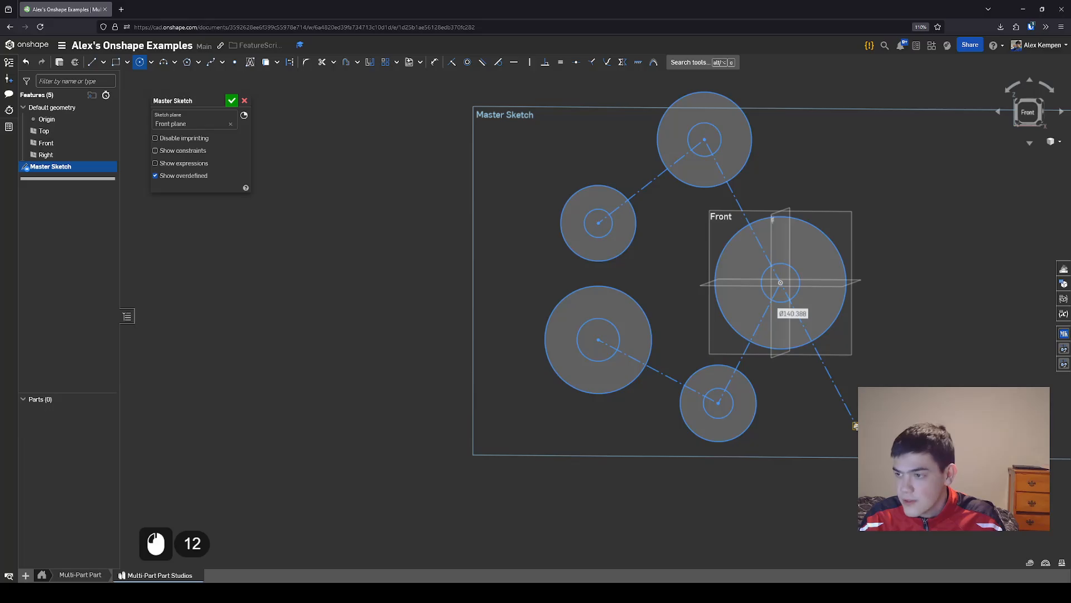
Sketch a small circle and a larger concentric circle on the lower end of the long diagonal line
click(854, 425)
click(856, 436)
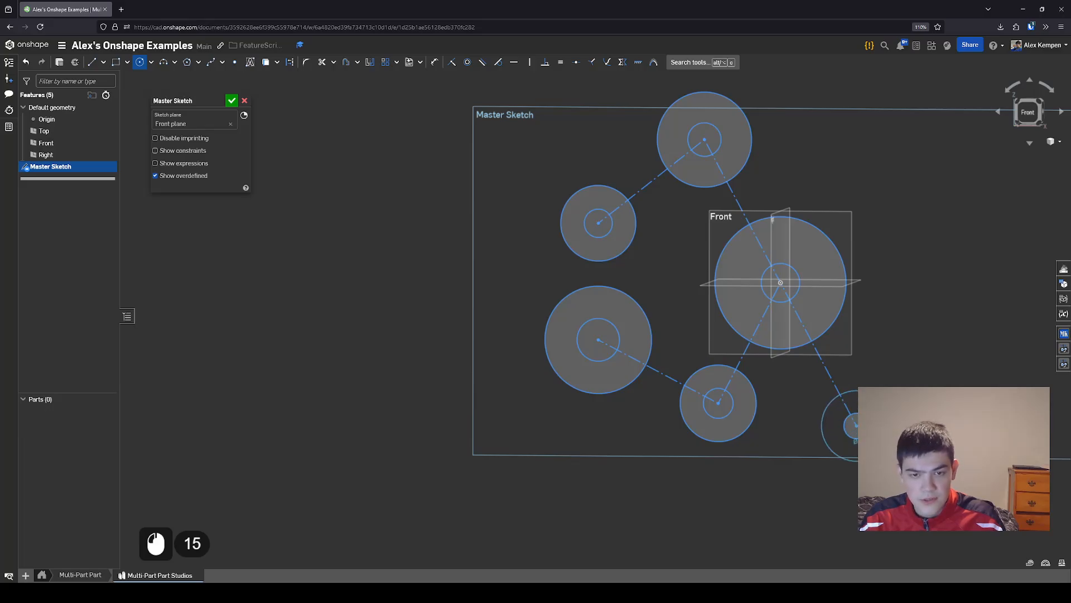
click(883, 448)
key(Escape)
Constrain the six inner joint circles to equal diameter
scroll(893, 372, down, 2)
middle_drag(854, 373, 814, 369)
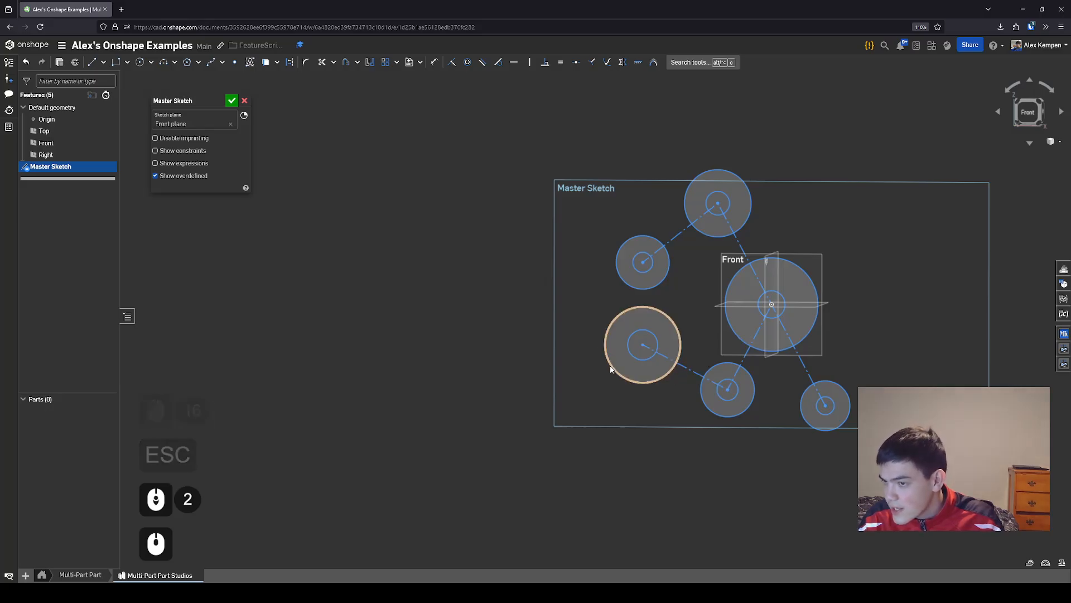
click(635, 355)
click(644, 273)
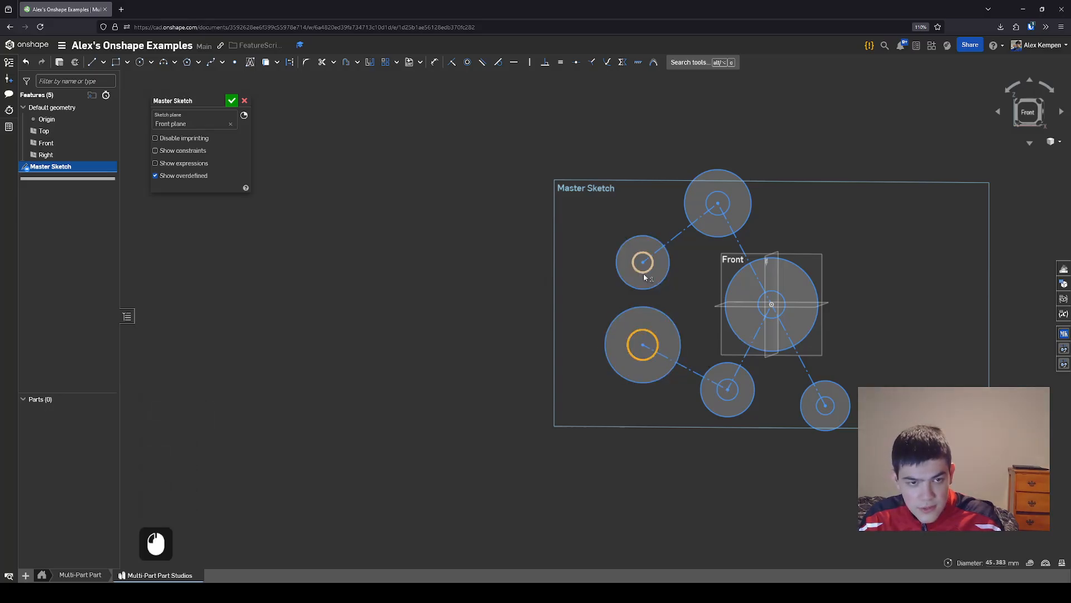
click(715, 213)
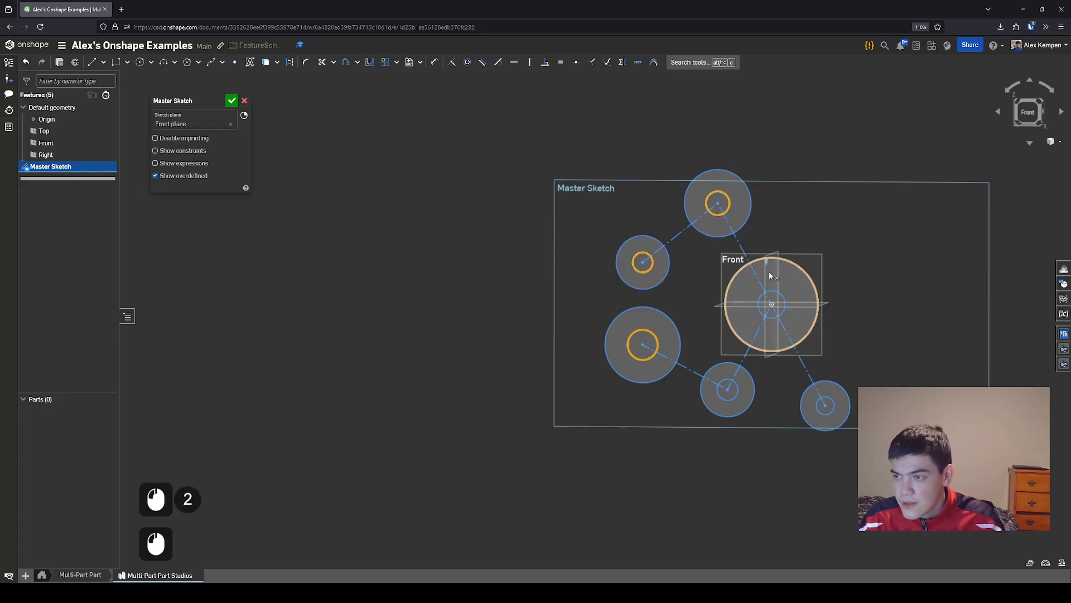
click(762, 308)
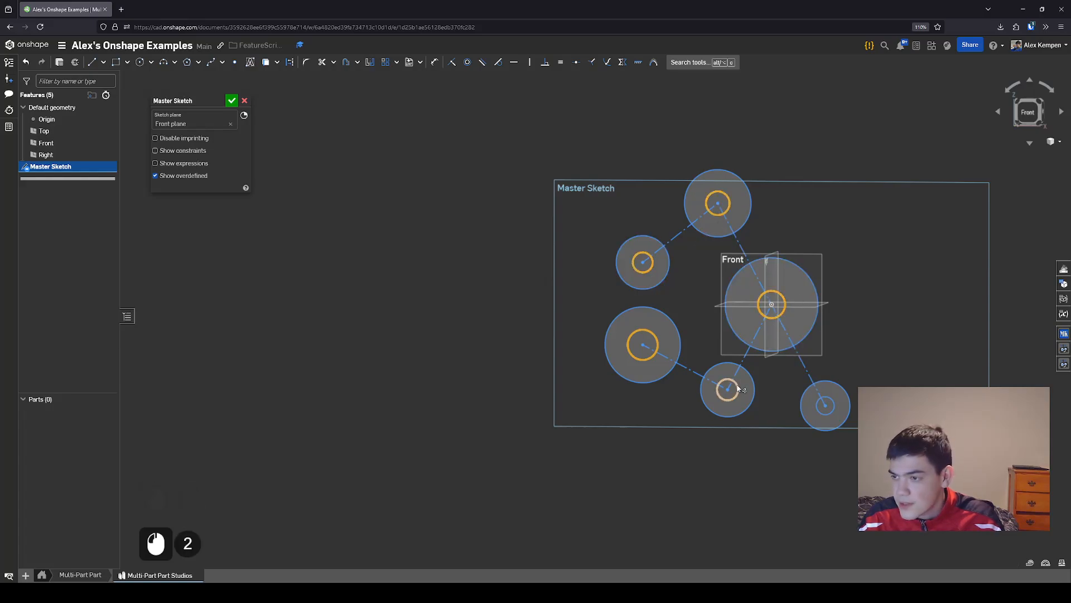
click(835, 408)
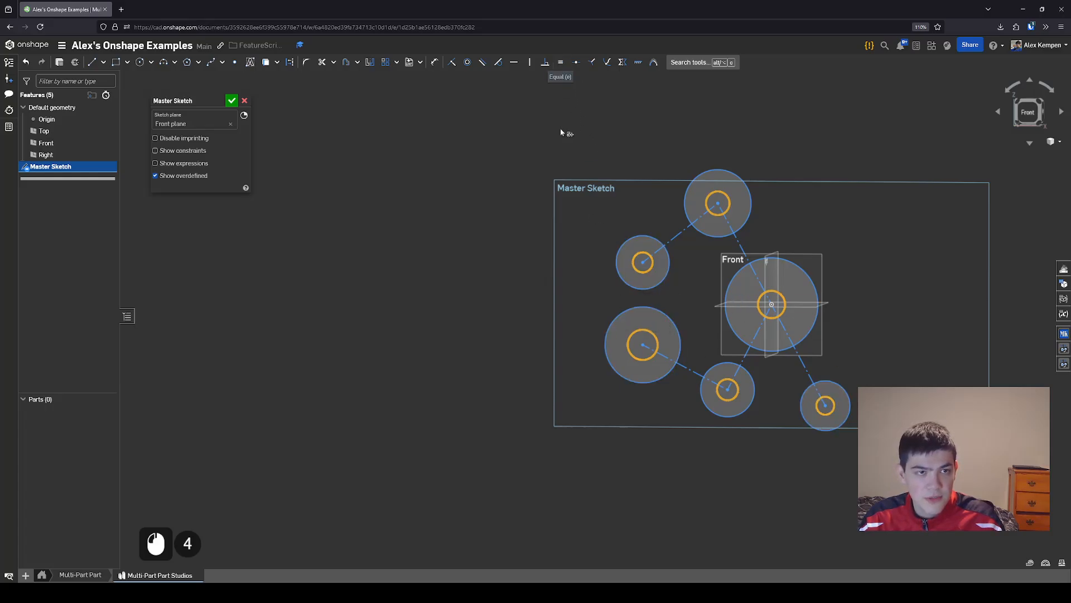
key(e)
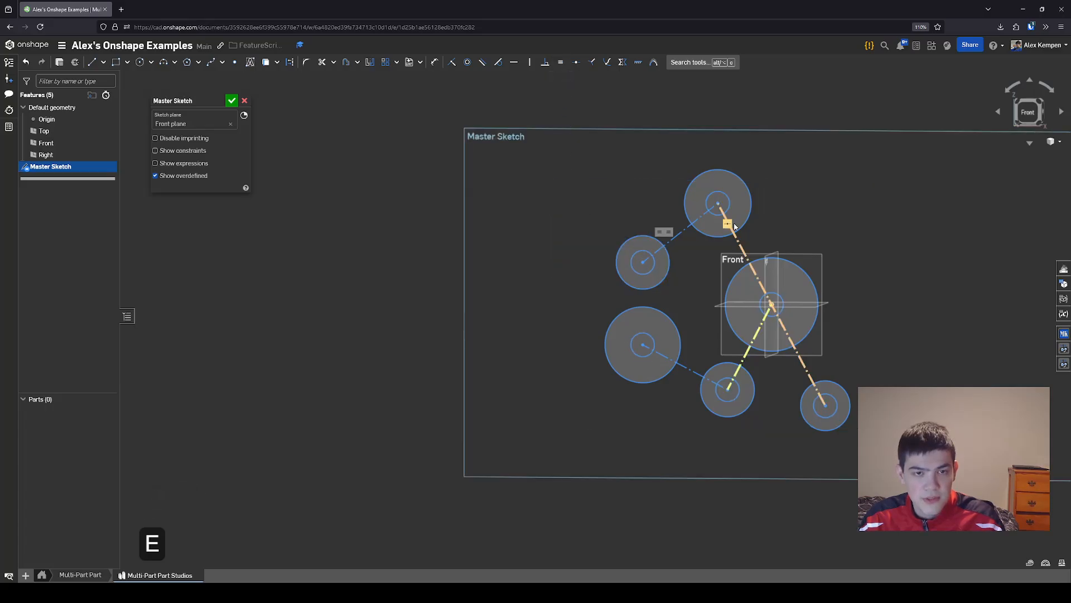
click(908, 271)
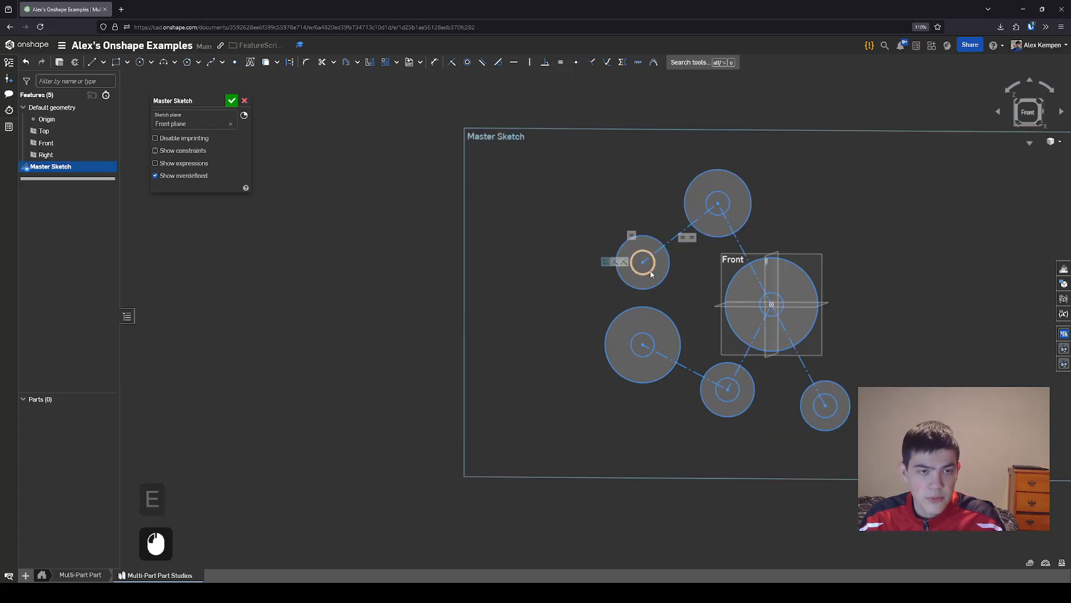
click(567, 183)
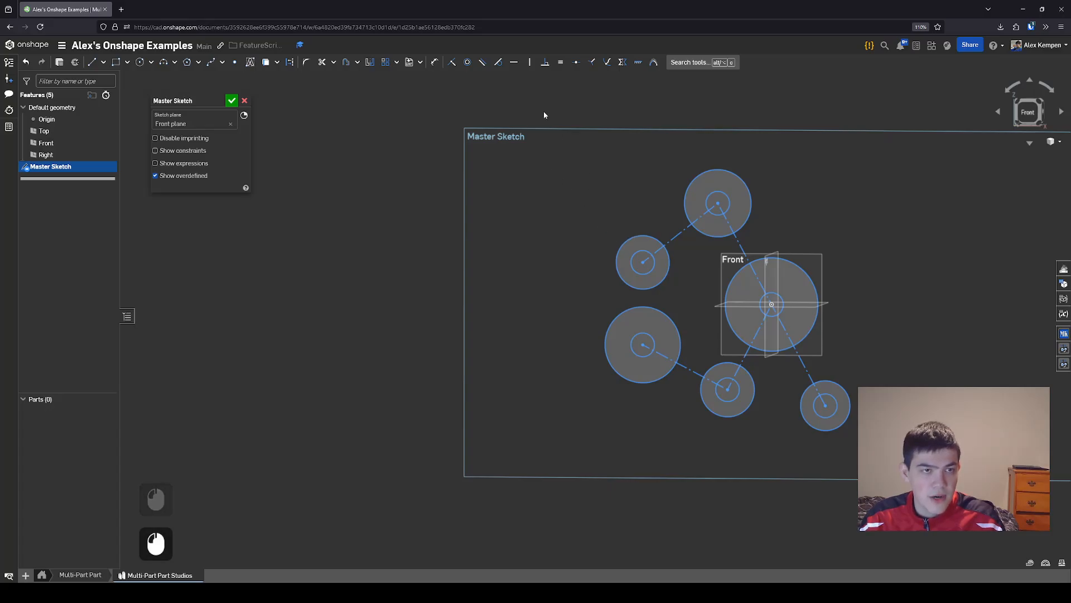
click(562, 65)
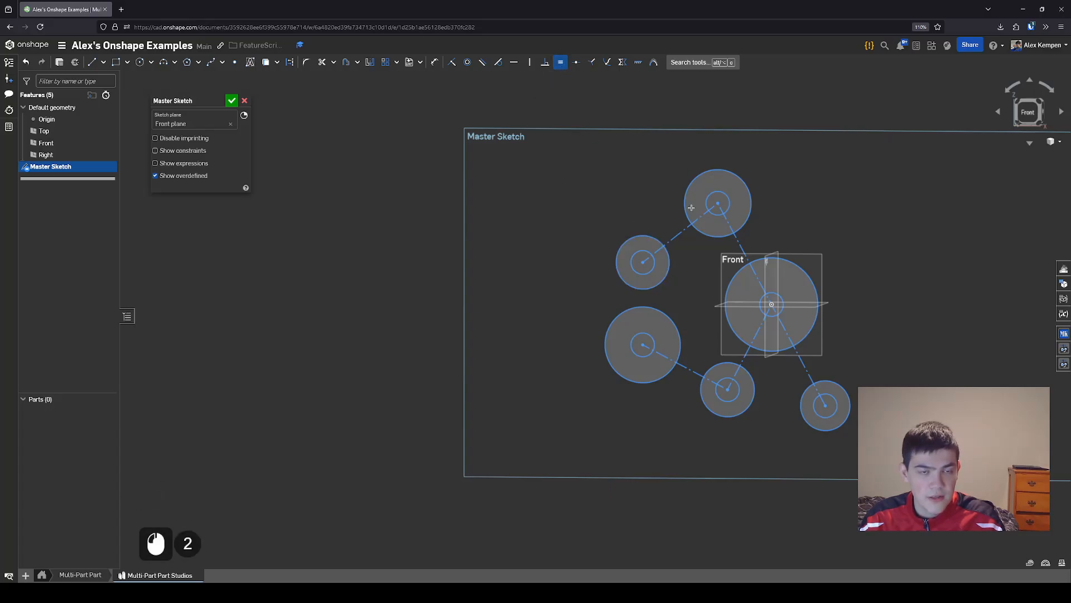
key(Escape)
click(683, 192)
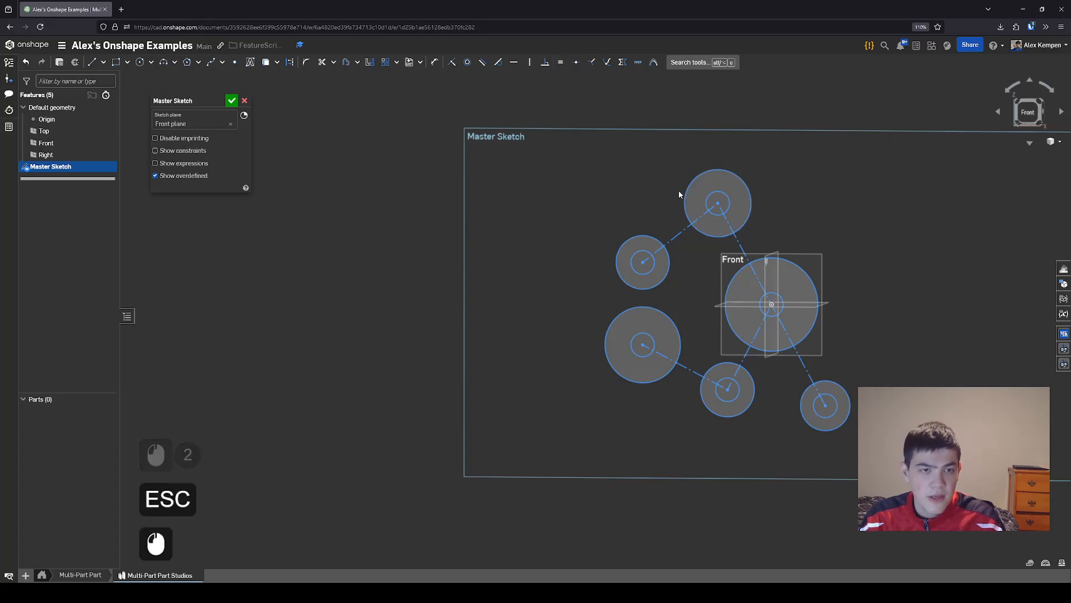
click(627, 236)
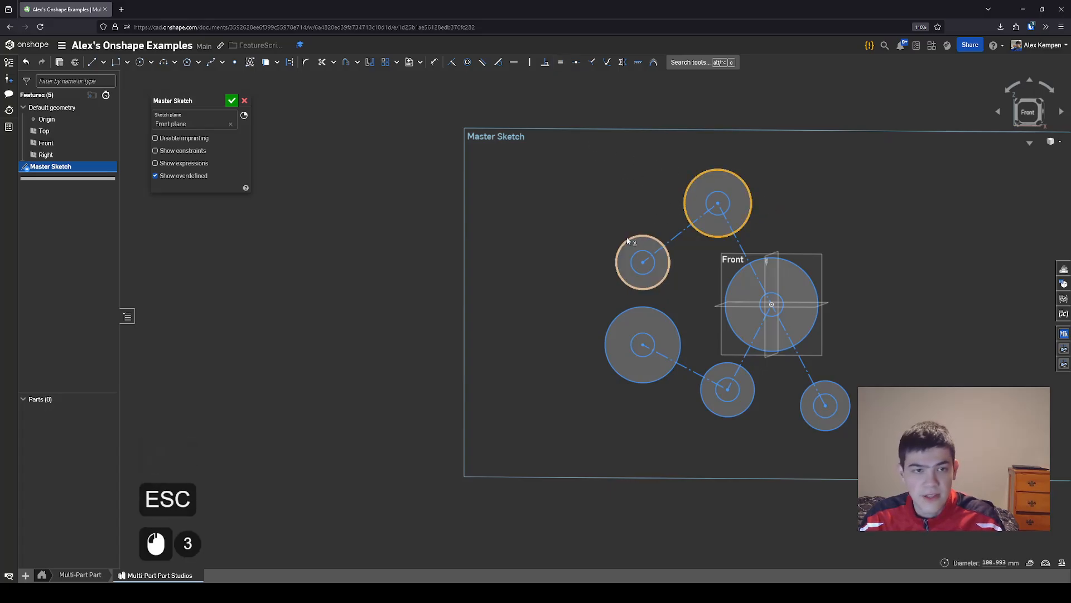
click(614, 320)
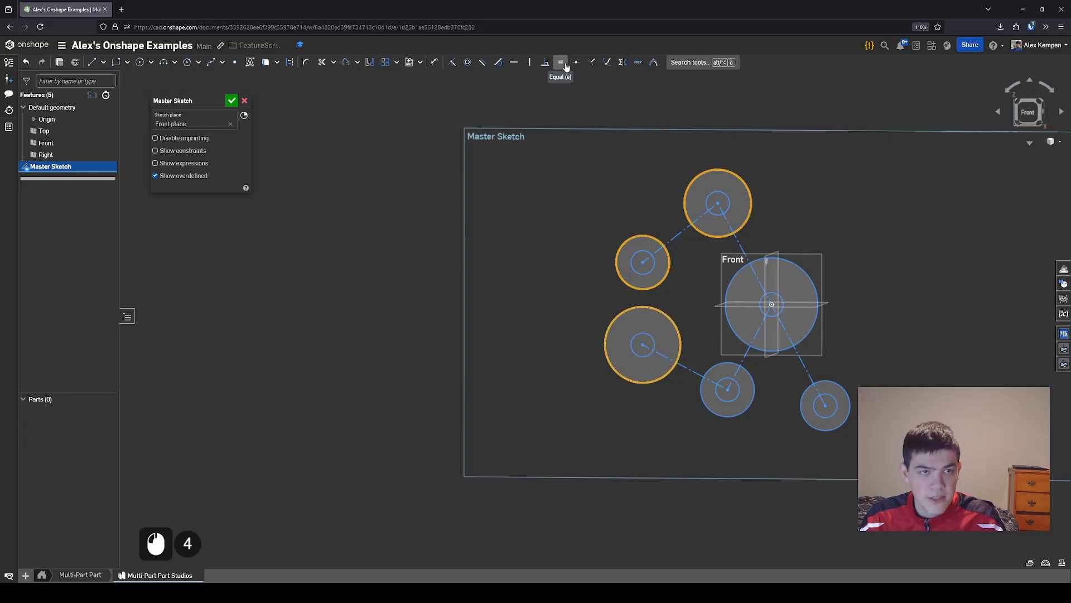
click(744, 269)
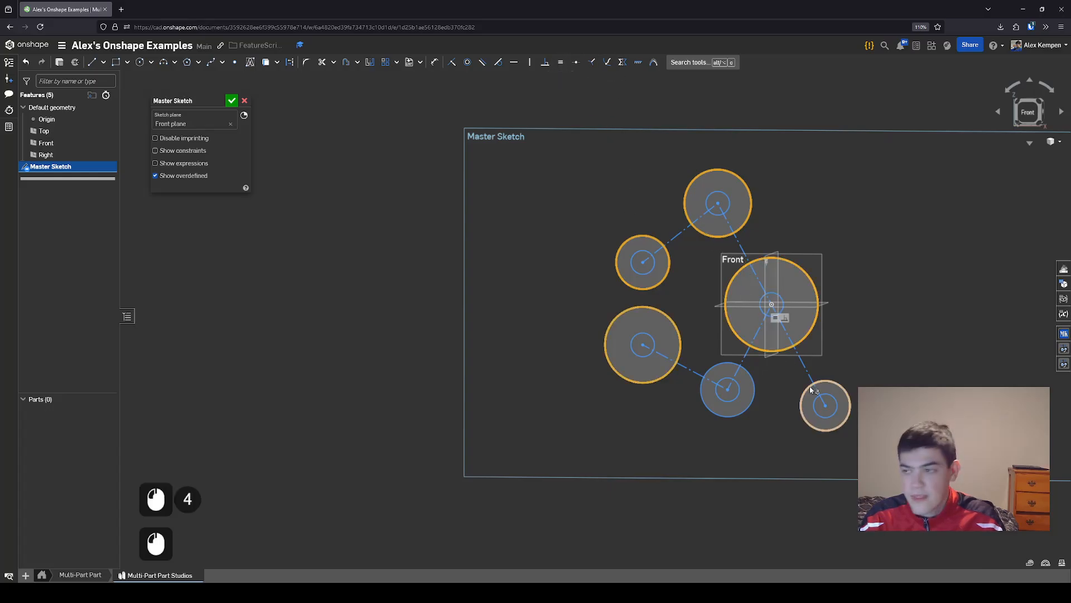
key(space)
Constrain the five outer joint circles to equal diameter, leaving out the large circle around the origin
click(697, 228)
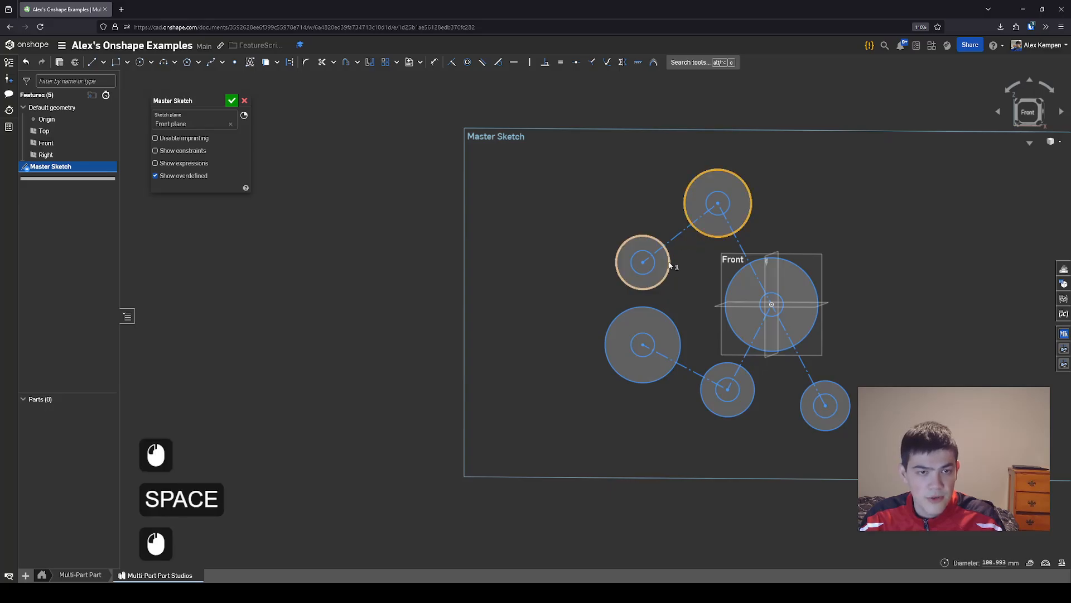
click(669, 266)
click(676, 326)
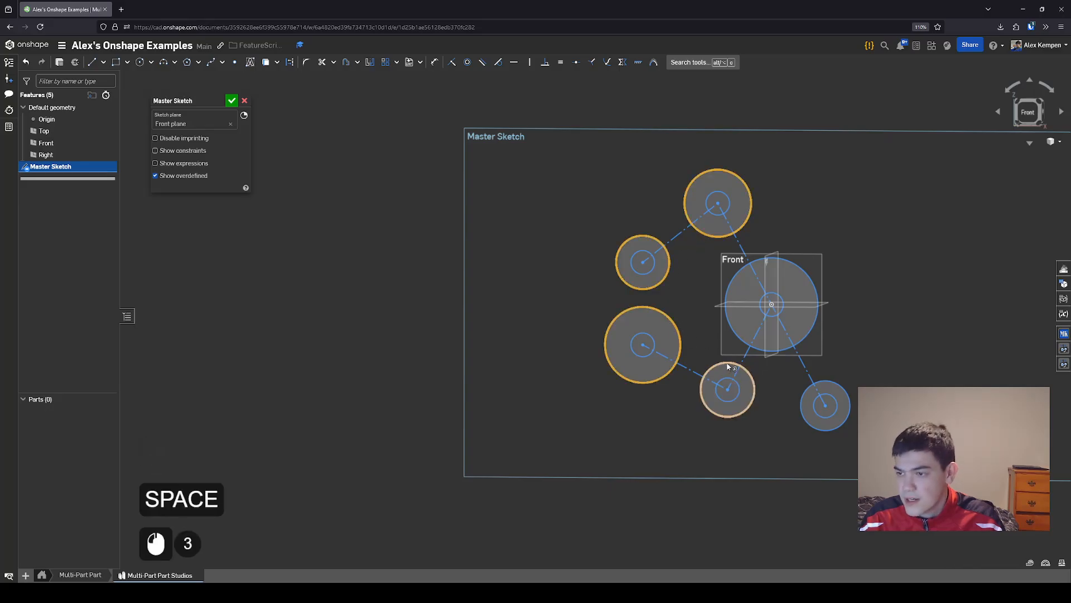
click(728, 365)
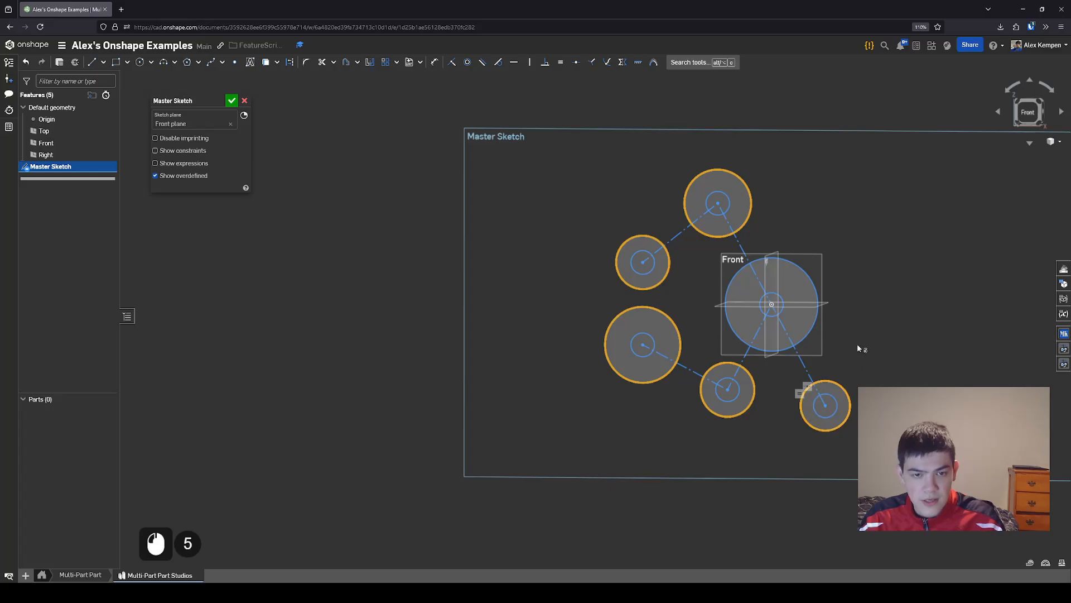
key(e)
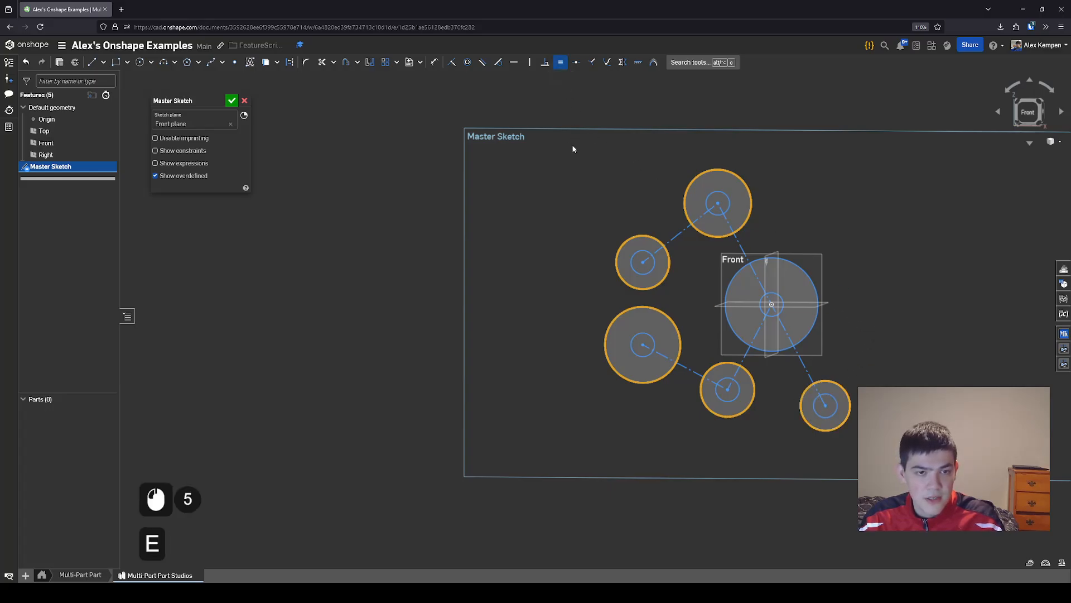
click(581, 236)
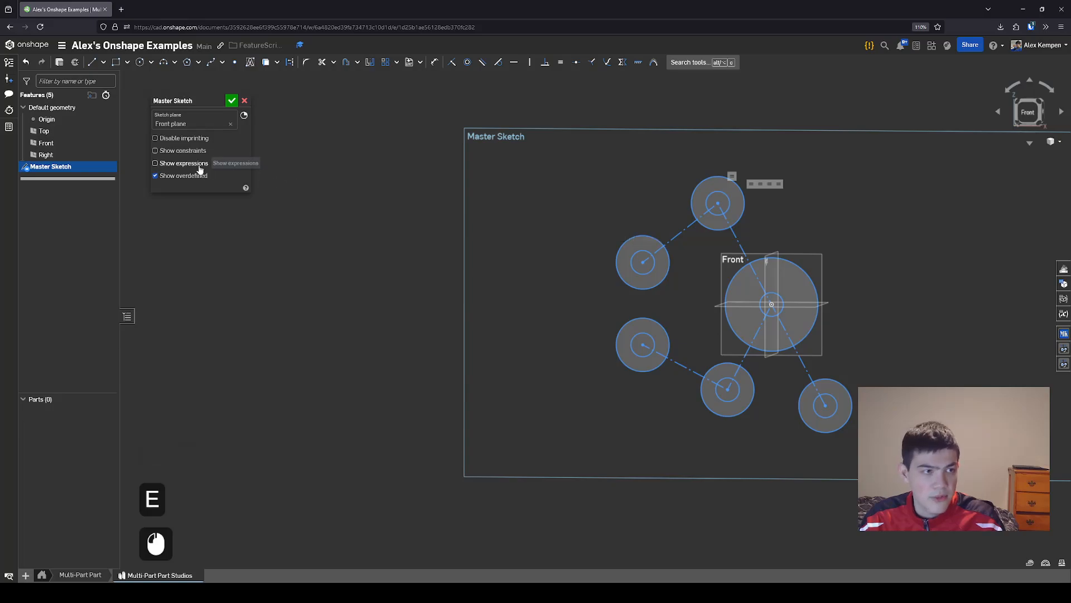
Shrink the five equal outer circles slightly by resizing the one at the long diagonal's lower end
middle_drag(562, 279, 533, 272)
click(867, 272)
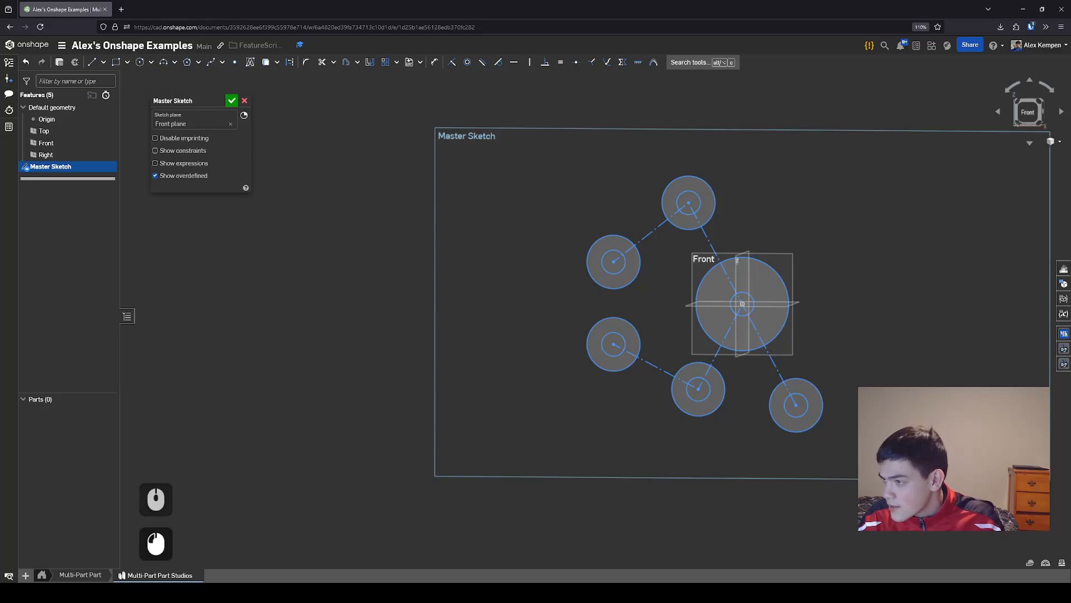
click(786, 432)
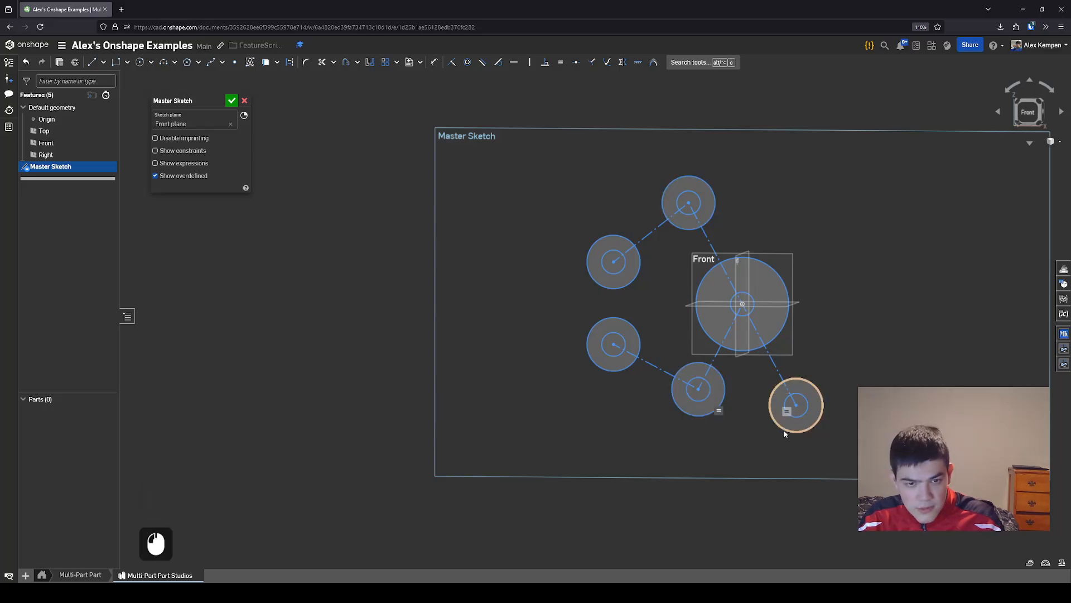
drag(784, 430, 796, 417)
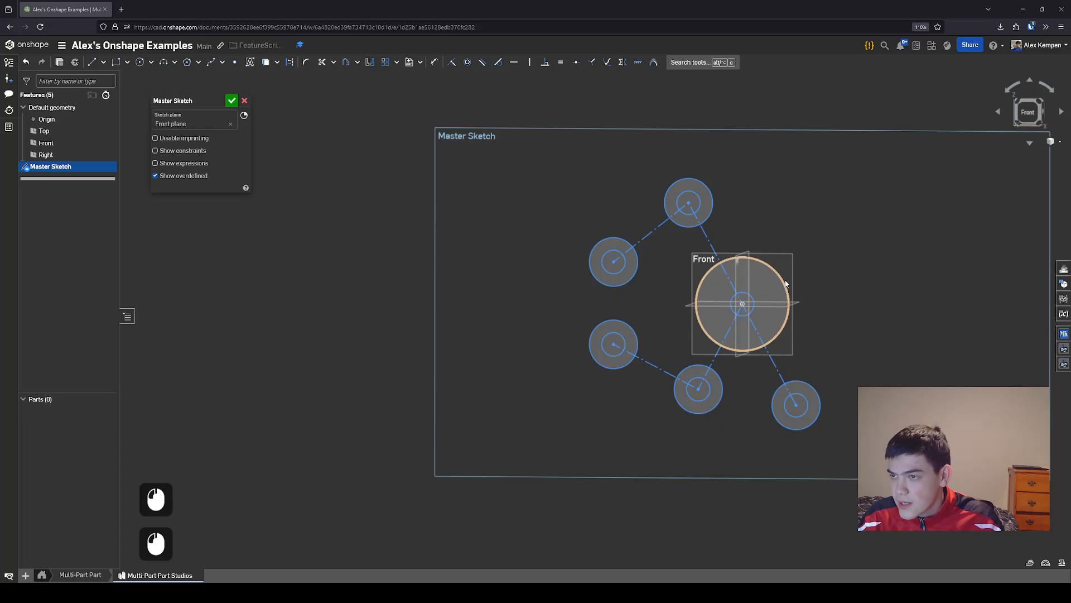
click(827, 238)
key(d)
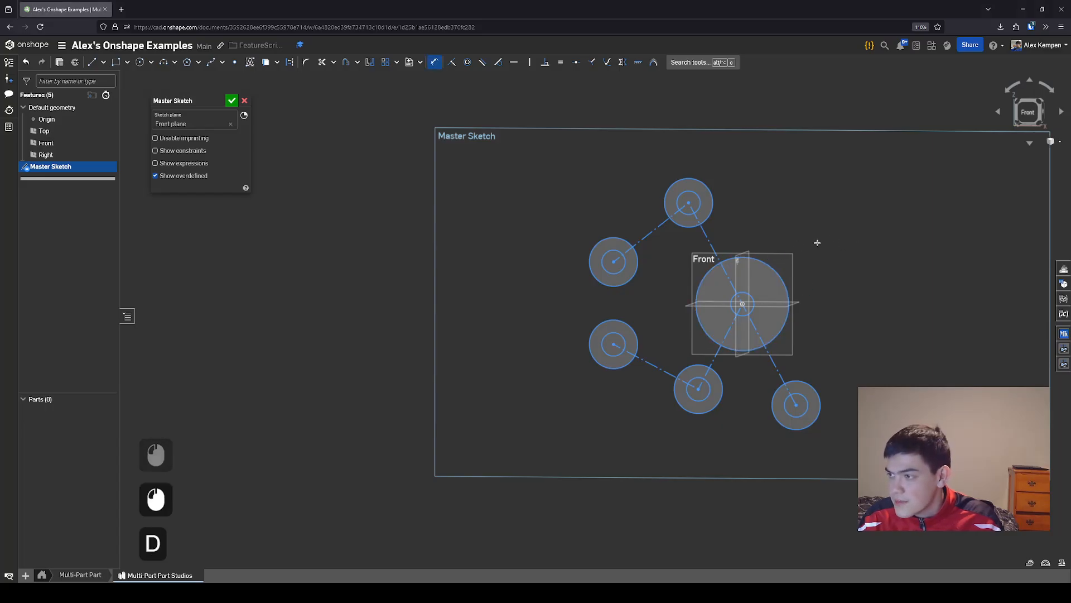
click(710, 244)
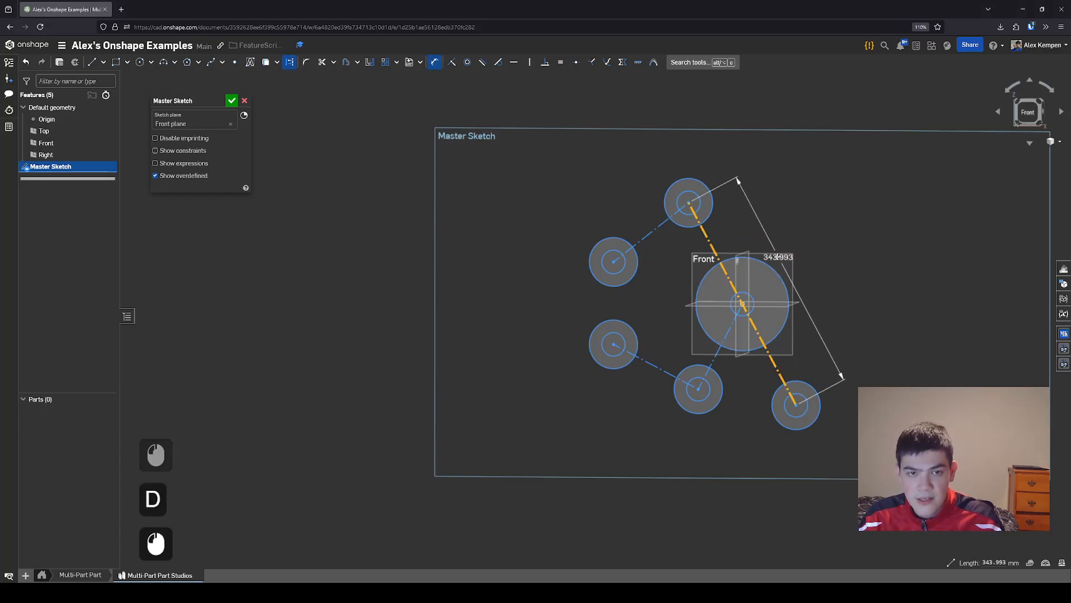
key(Escape)
Dimension the aligned distance between the long diagonal's two end points as 175 mm
key(d)
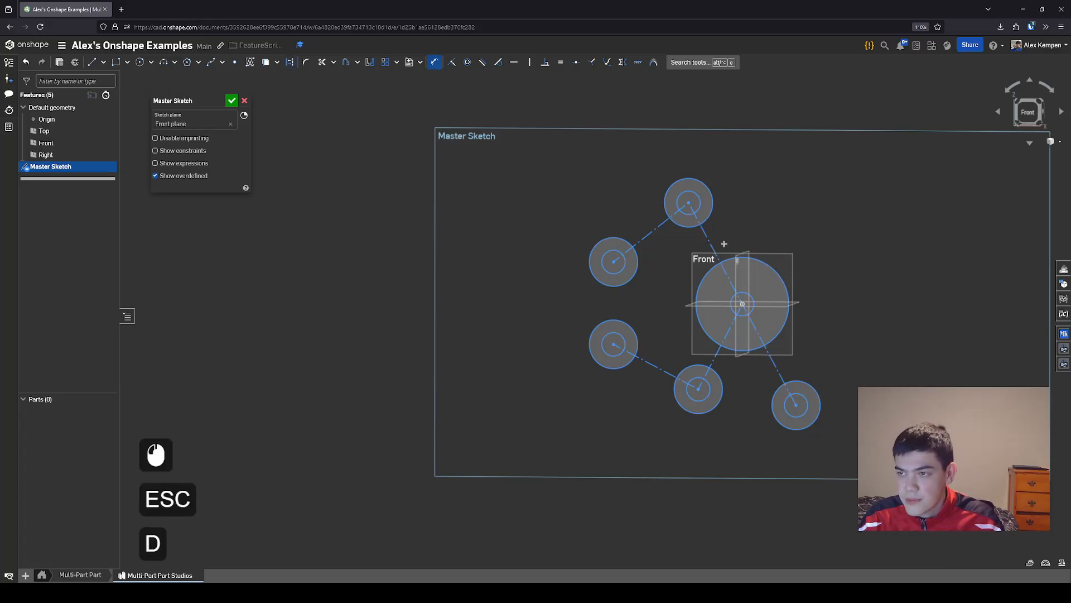
click(688, 203)
click(797, 405)
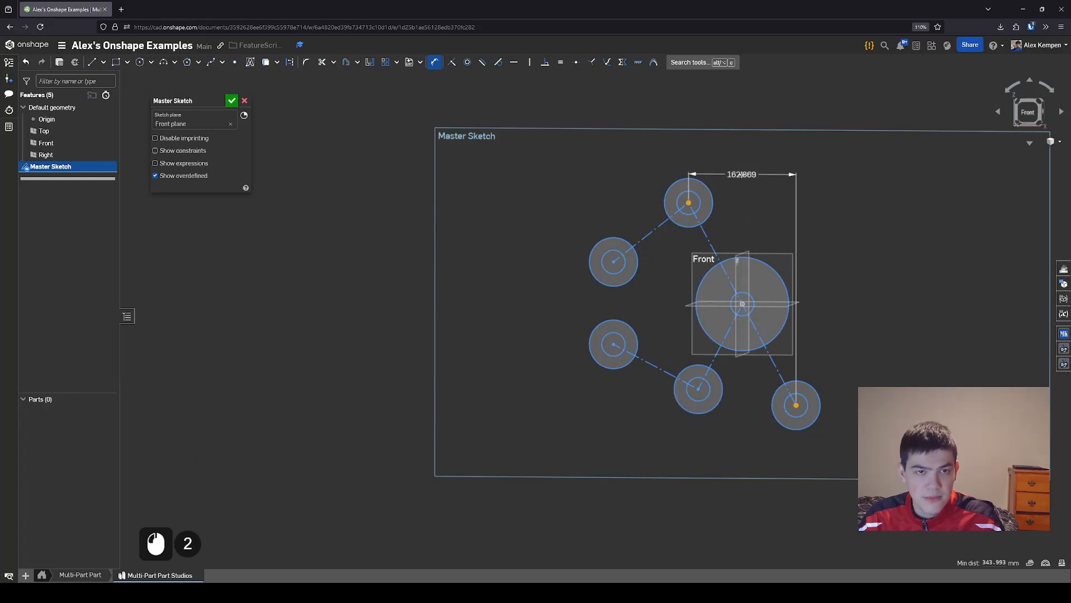
click(785, 263)
text(175)
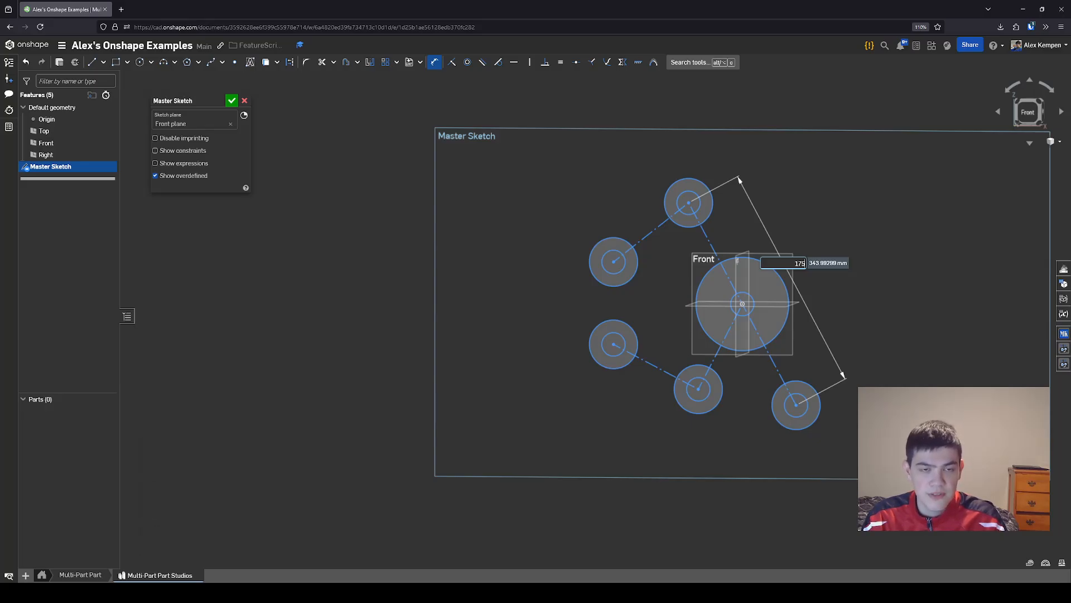
key(Return)
key(Escape)
Reduce the diameter of the large outer circle around the origin
scroll(573, 264, up, 5)
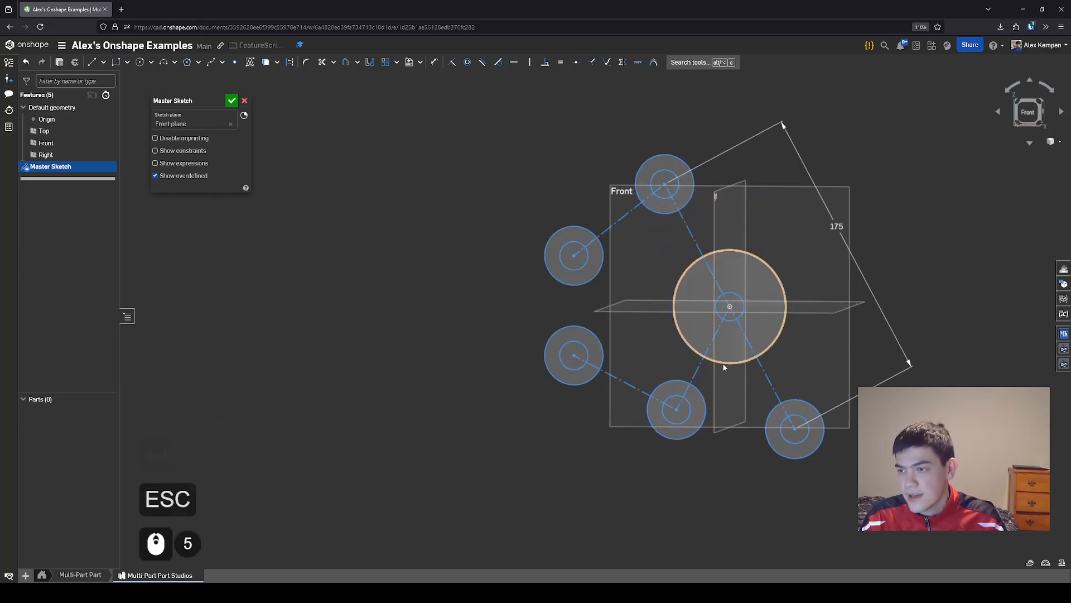
drag(723, 367, 728, 350)
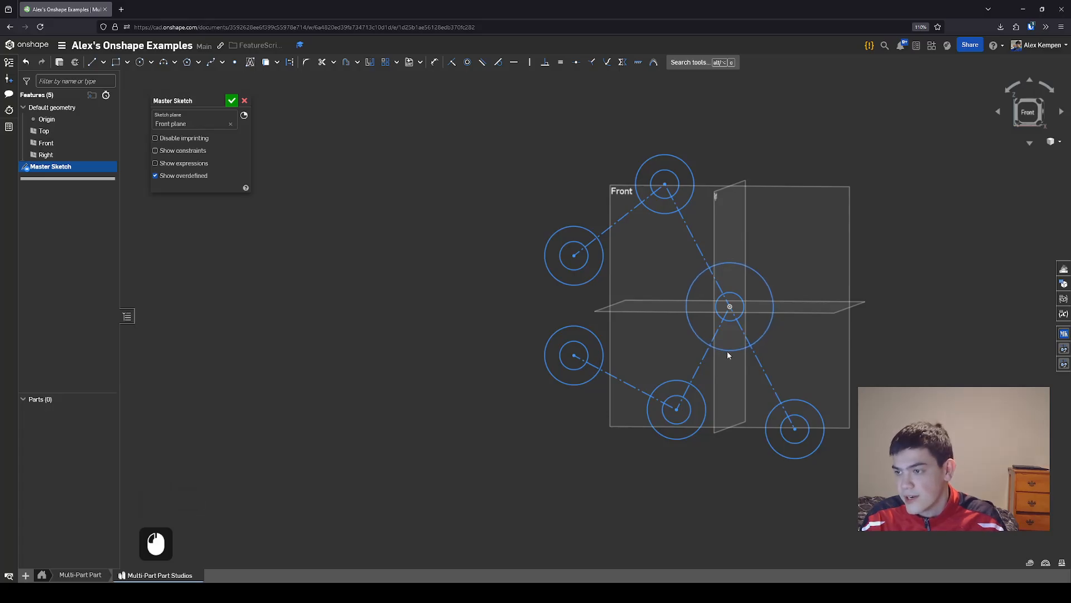
Dimension the large outer circle around the origin with a 50 mm diameter
key(d)
click(734, 351)
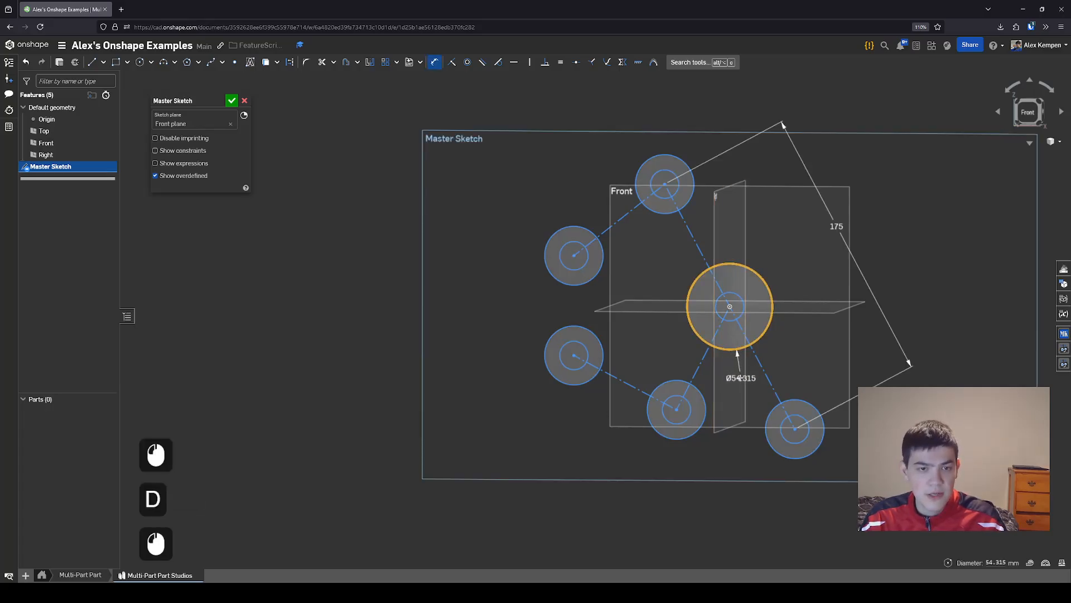
click(741, 378)
text(50)
key(Return)
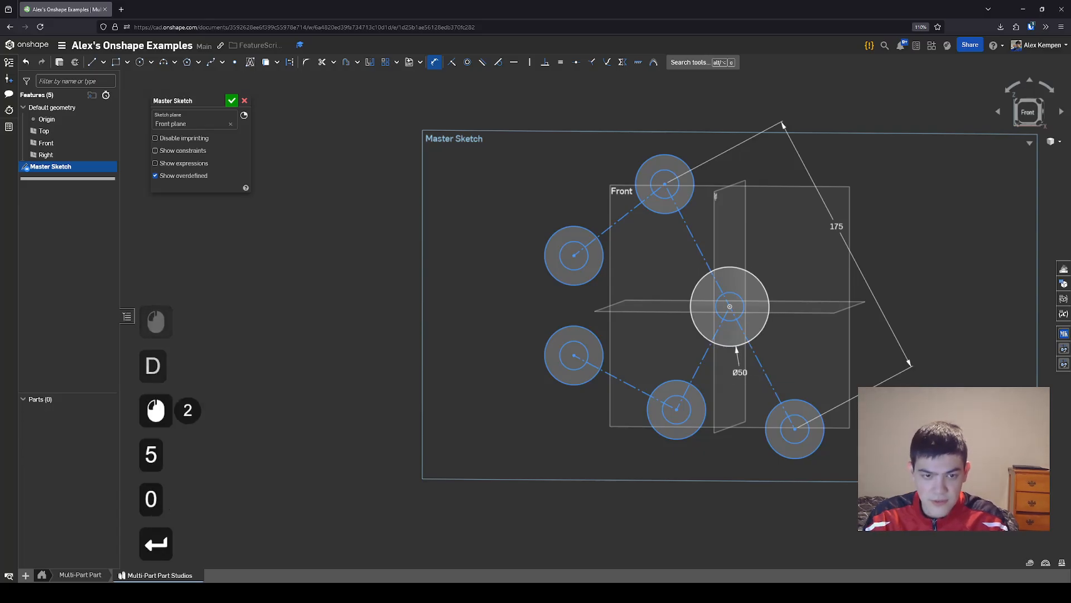
Dimension the inner circle at the lower joint beneath the origin with a 10 mm diameter
click(684, 423)
click(700, 454)
text(10)
key(Return)
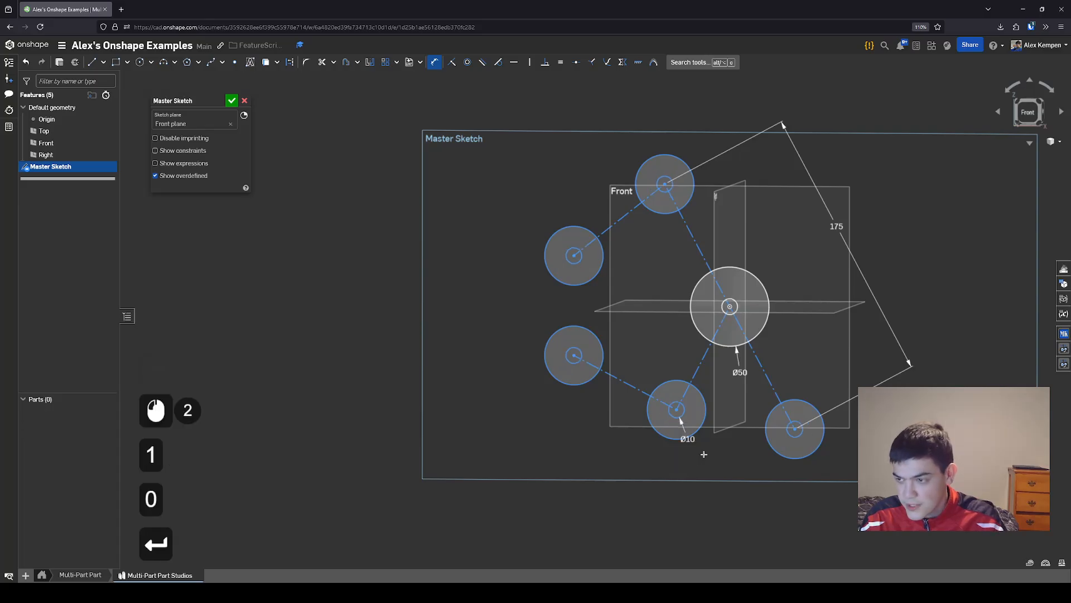
Dimension the outer circle at the lower joint beneath the origin with a 25 mm diameter
click(697, 431)
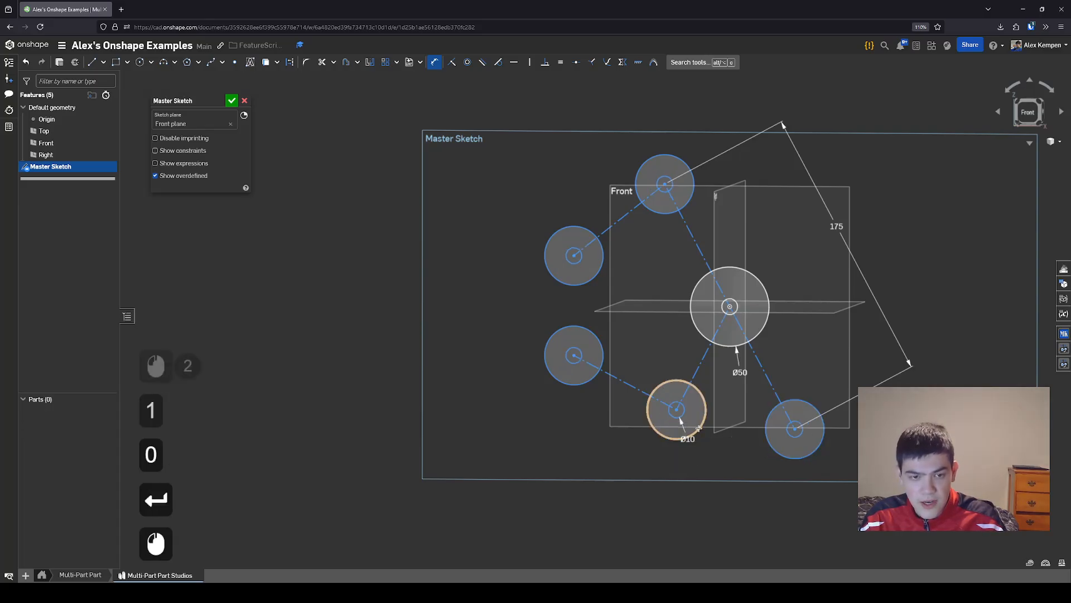
click(721, 454)
text(256)
key(BackSpace)
key(Return)
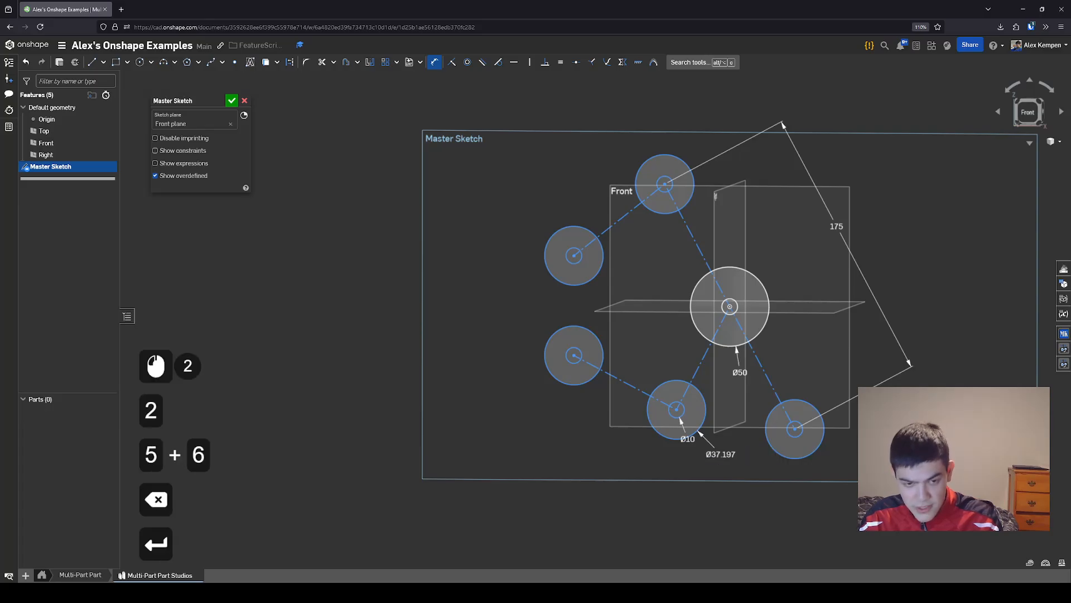
key(Escape)
middle_drag(629, 419, 633, 426)
scroll(632, 425, down, 1)
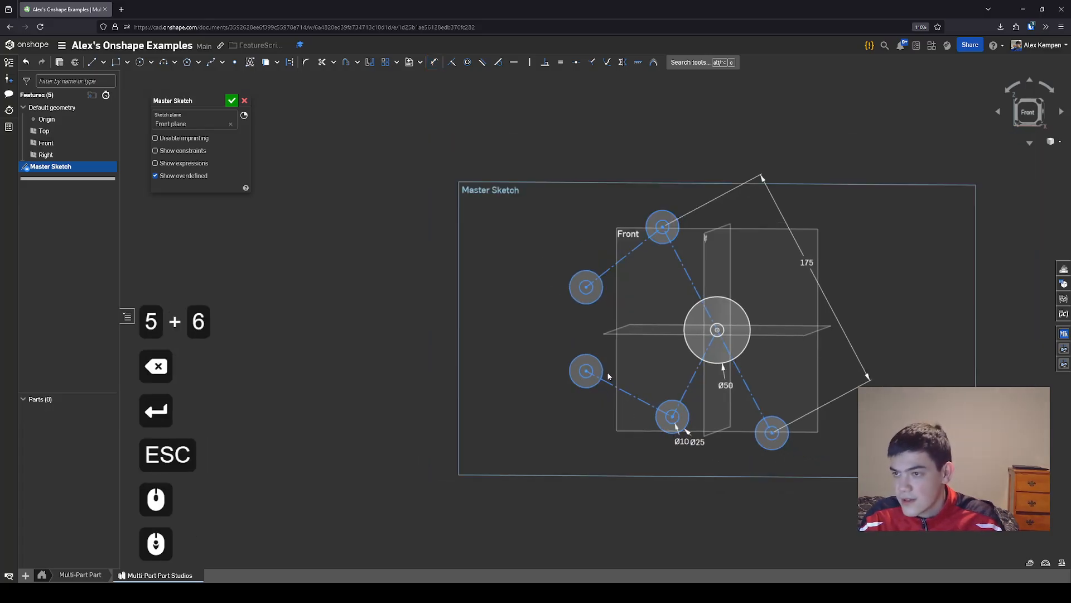
Dimension the upper-left link's construction line as 75 mm, and reposition the joints so the linkage closes slightly
key(d)
click(618, 262)
click(596, 235)
click(595, 235)
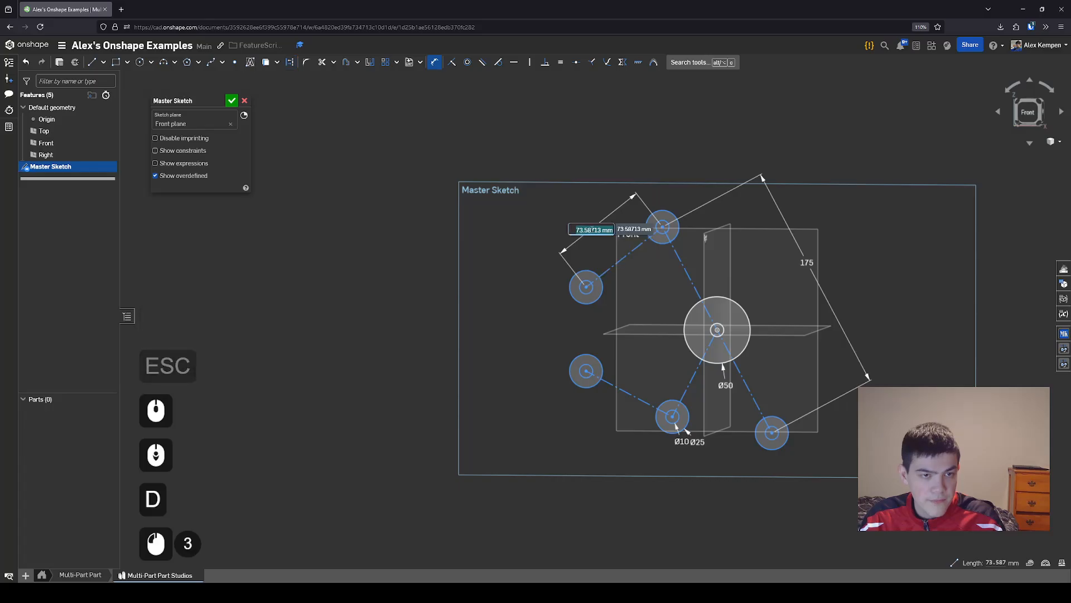
text(75)
key(Return)
key(Escape)
key(Escape)
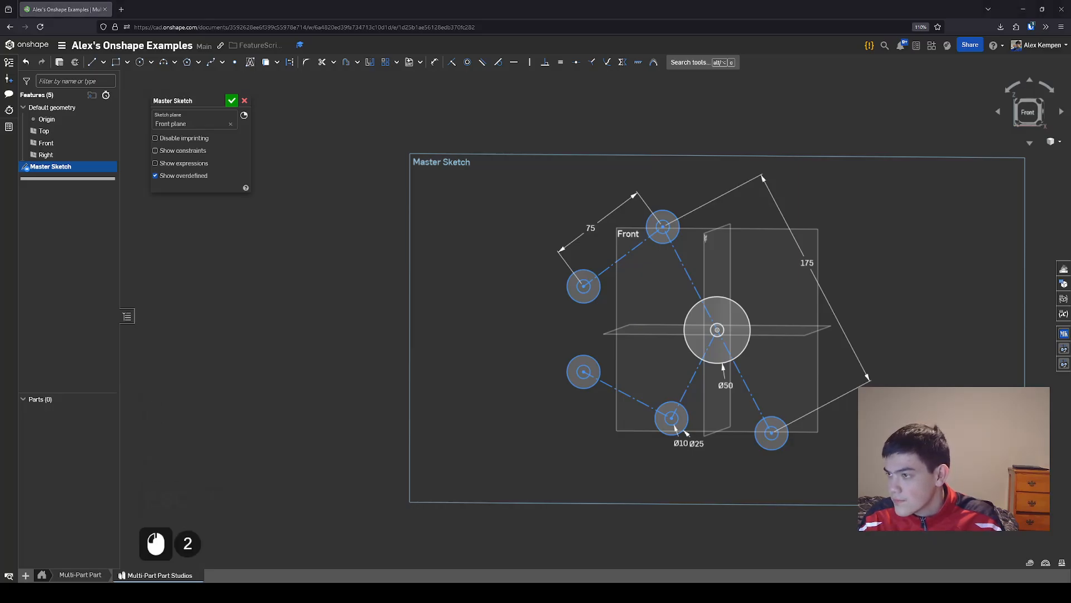
drag(584, 288, 582, 291)
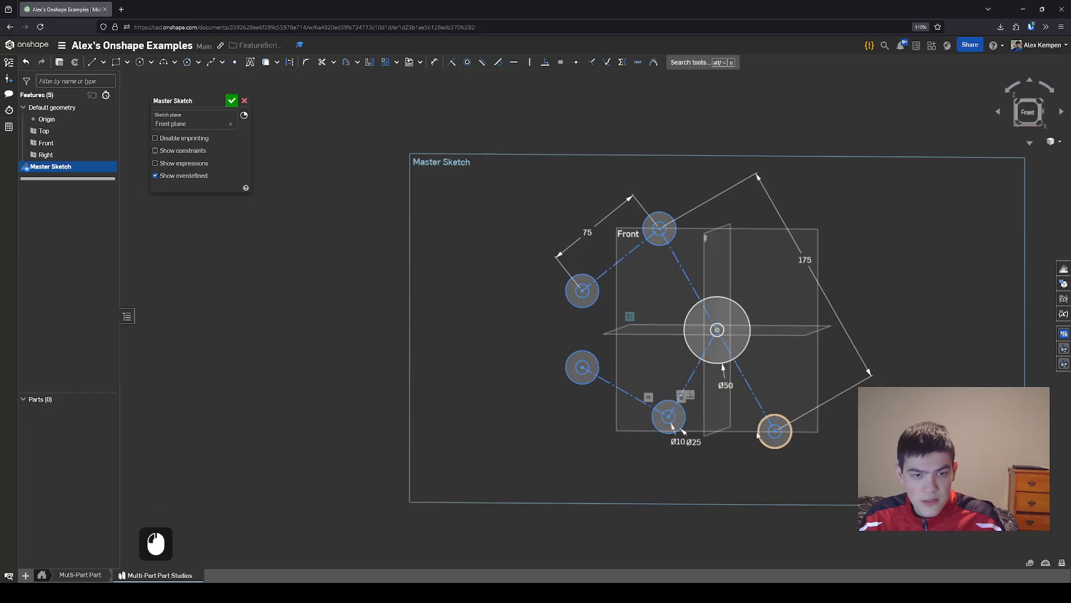
drag(773, 437, 777, 429)
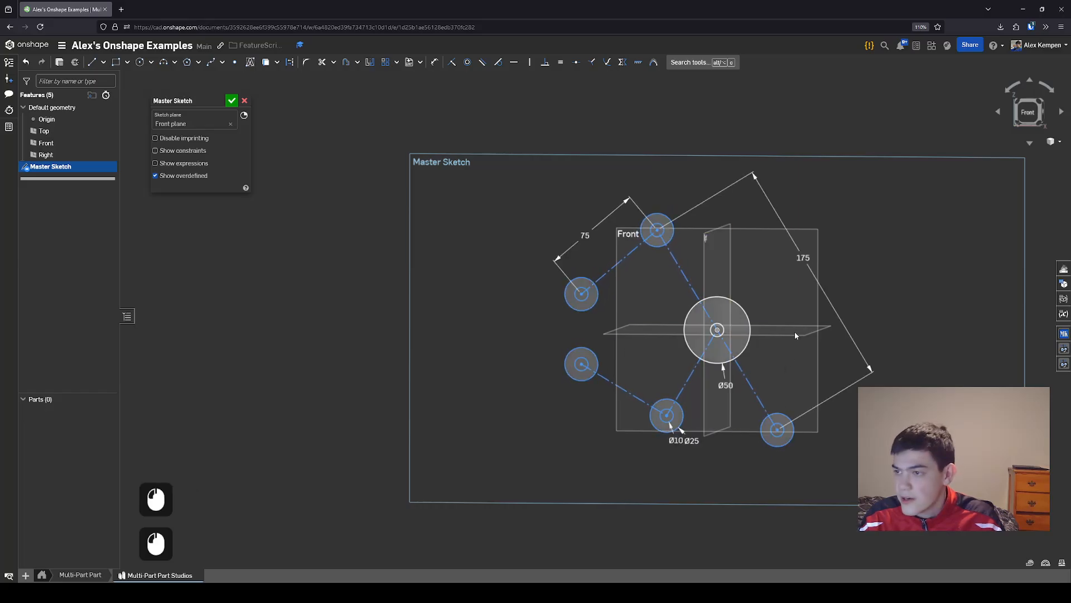
Draw a solid line about 66 mm long from the upper-left joint's outer circle to just short of the top joint's circle, without snapping its end
key(q)
key(l)
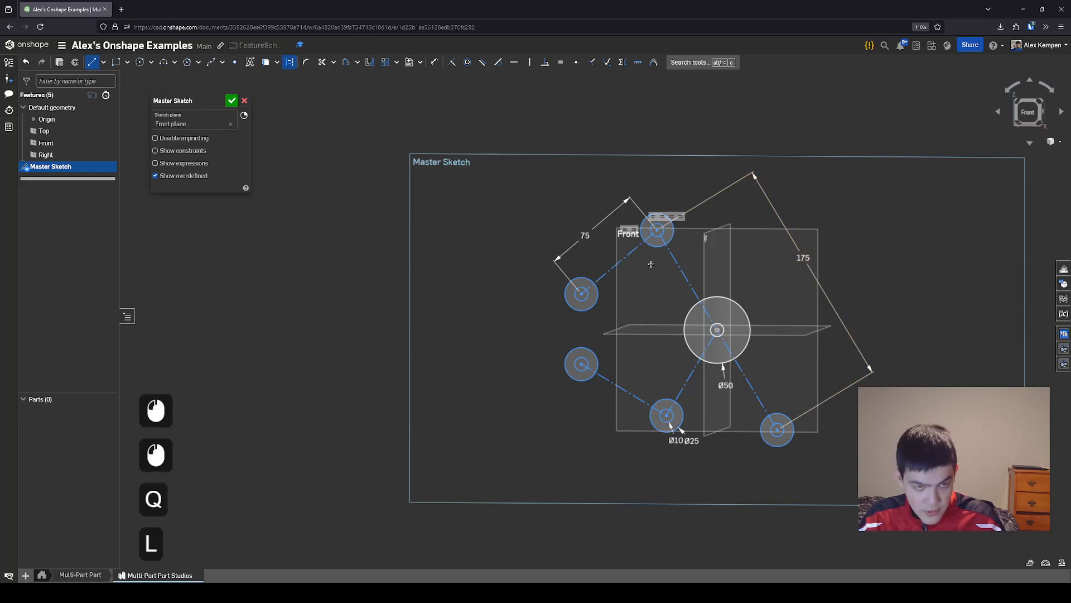
scroll(546, 256, up, 1)
key(q)
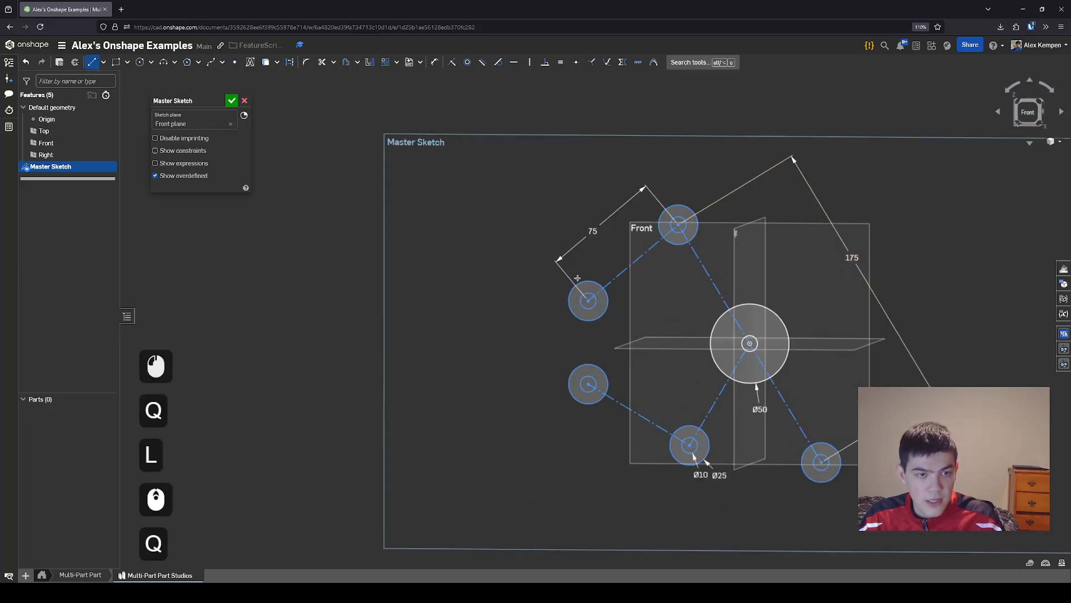
click(589, 301)
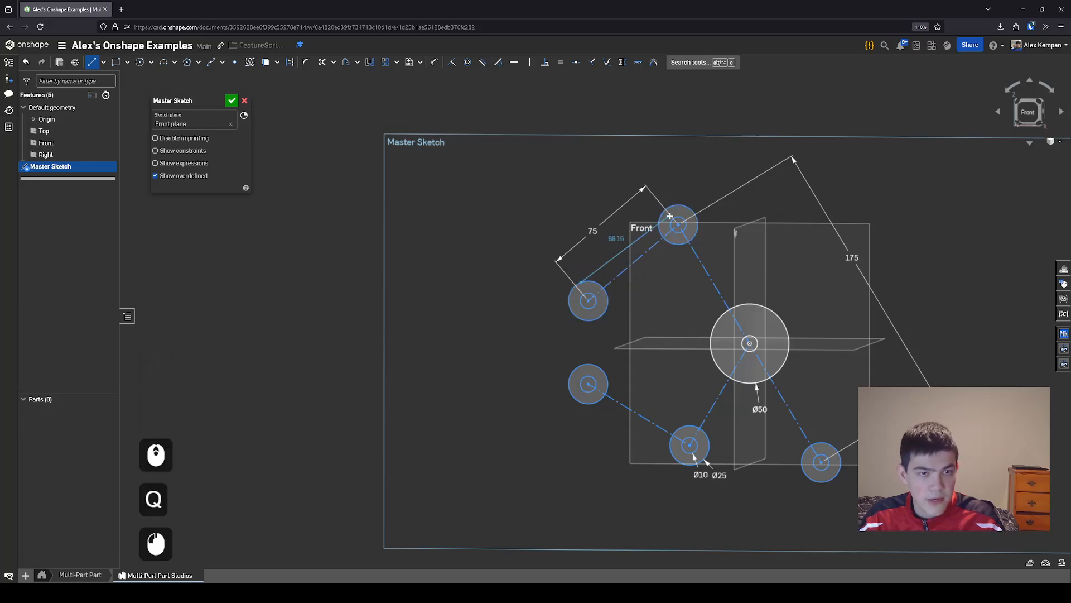
scroll(658, 214, up, 2)
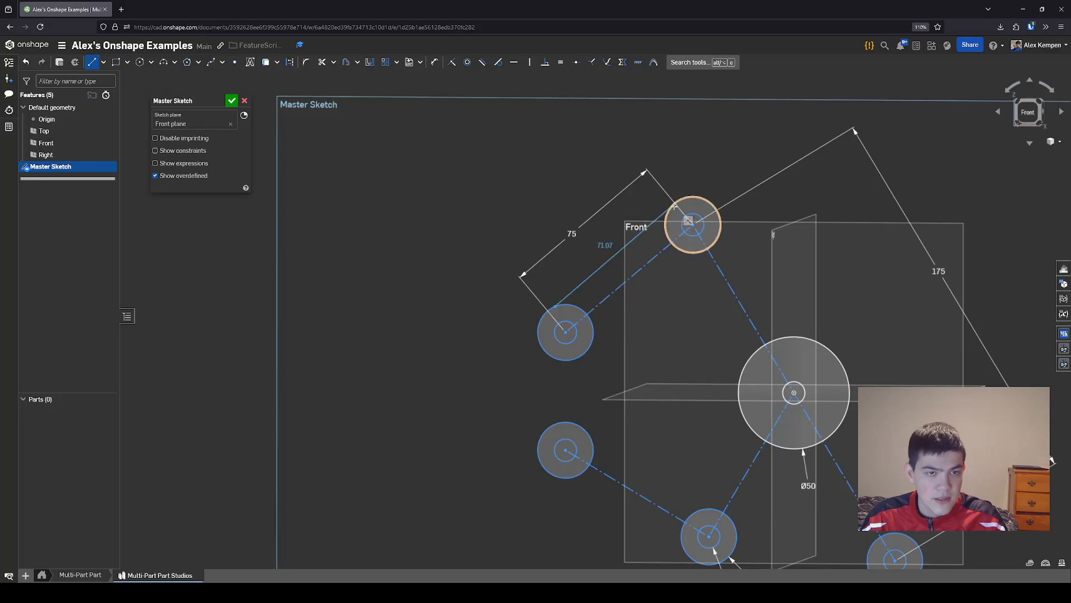
click(674, 207)
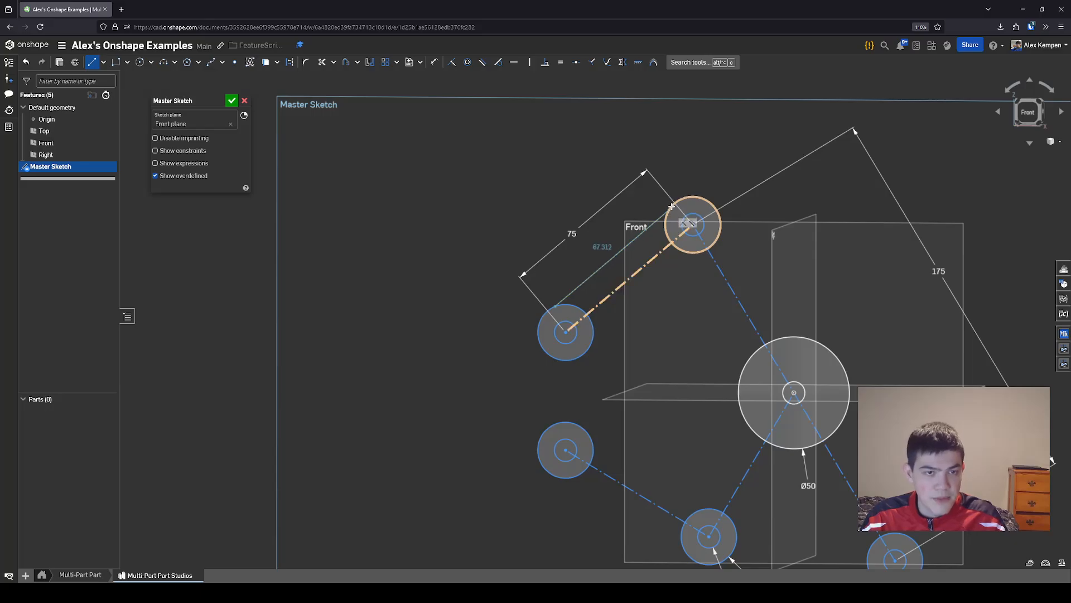
click(671, 207)
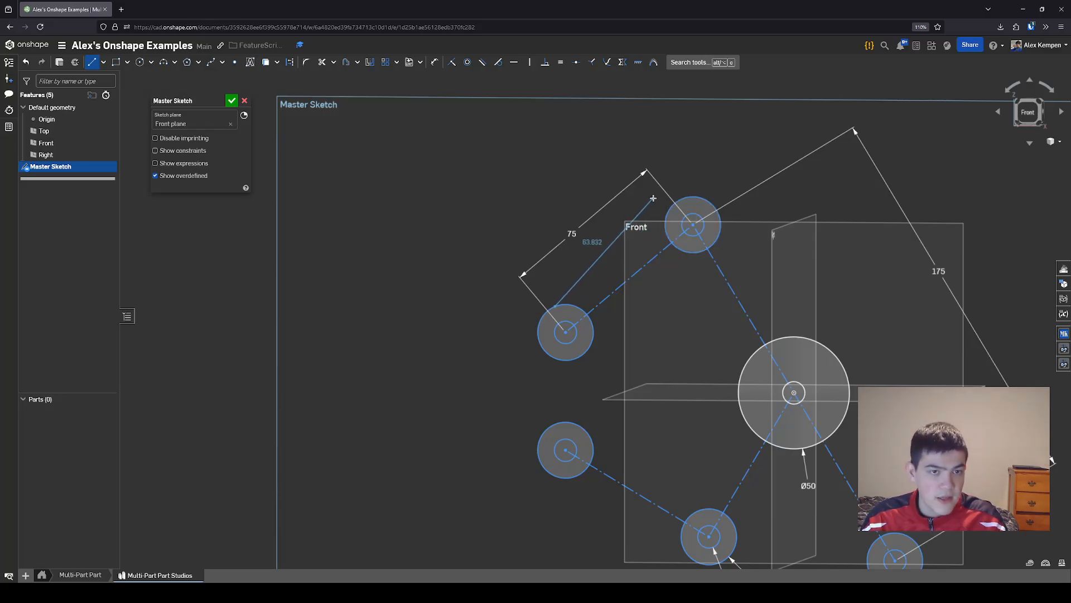
key(shift)
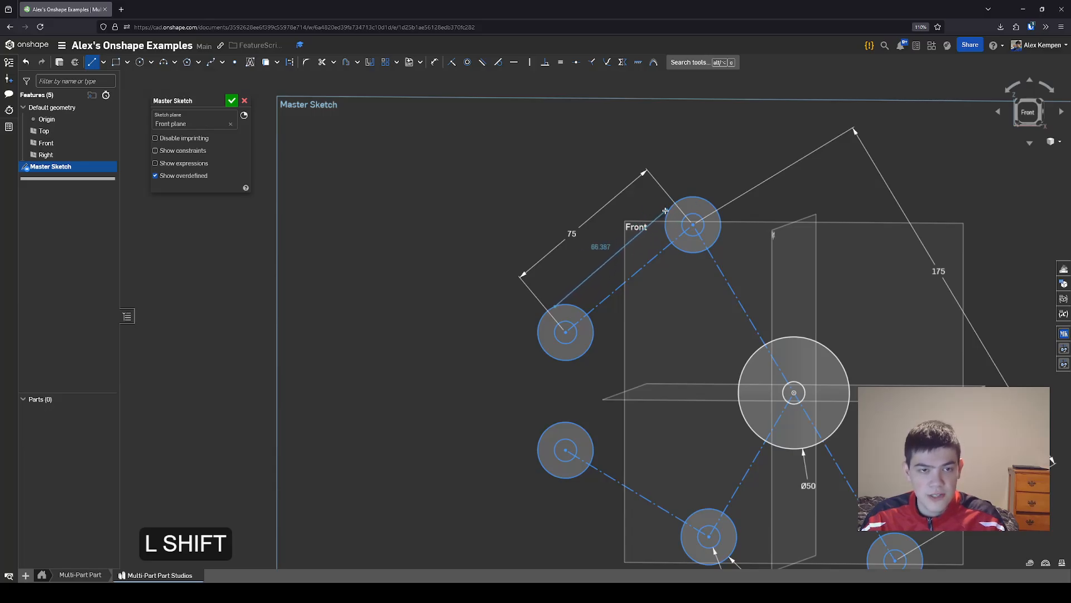
shift+click(659, 199)
key(Escape)
Make the new line's free end coincident with the top joint's outer circle
key(i)
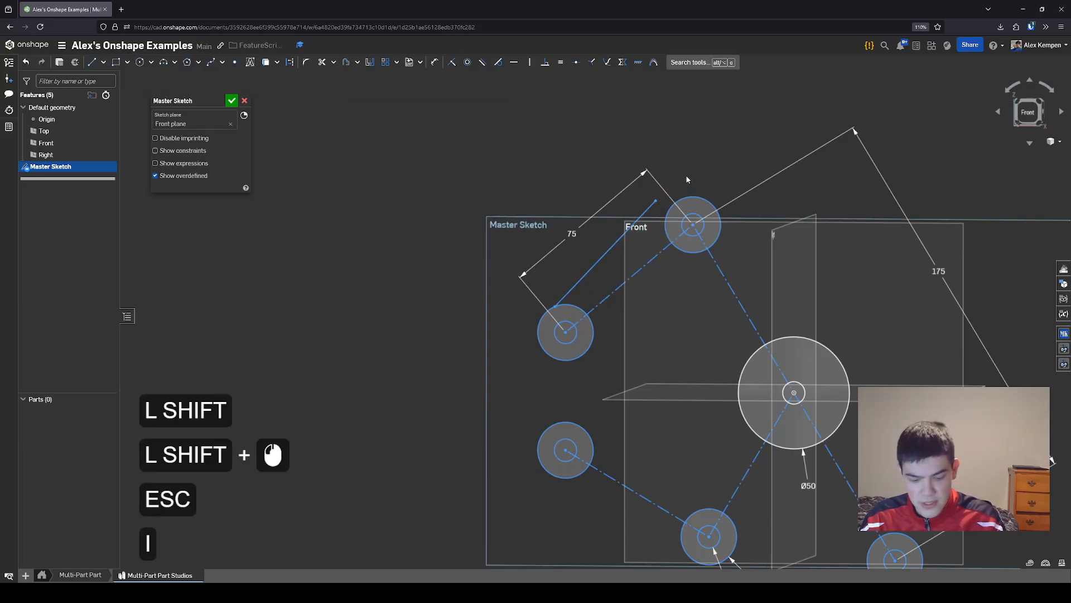
click(655, 200)
click(677, 200)
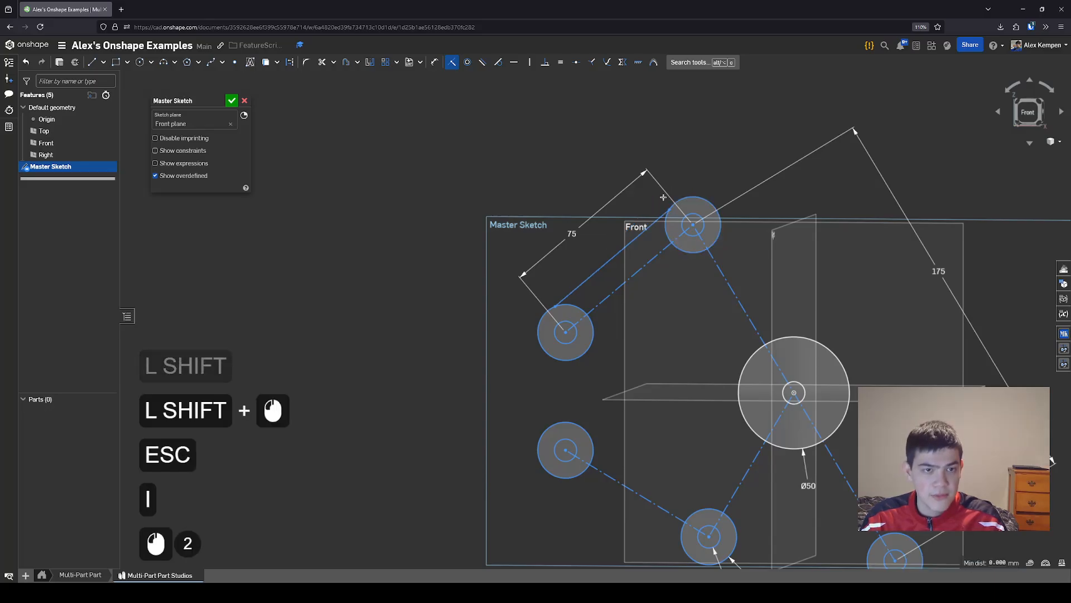
Constrain the upper link's outer line tangent to the outer circles of both the top and upper-left joints
key(t)
click(669, 206)
click(668, 207)
key(Escape)
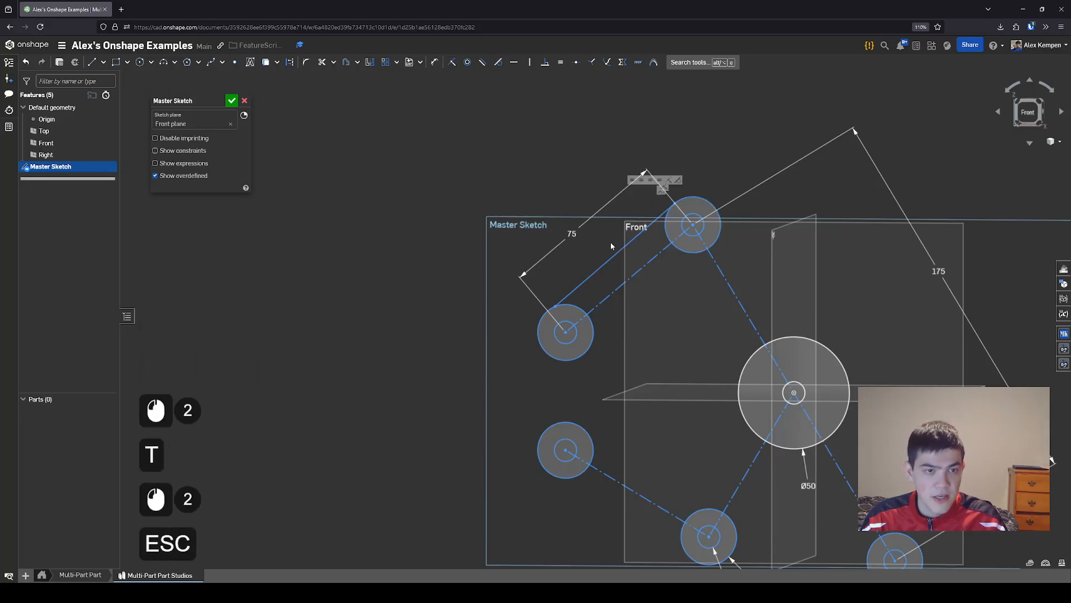
key(t)
click(584, 286)
click(583, 313)
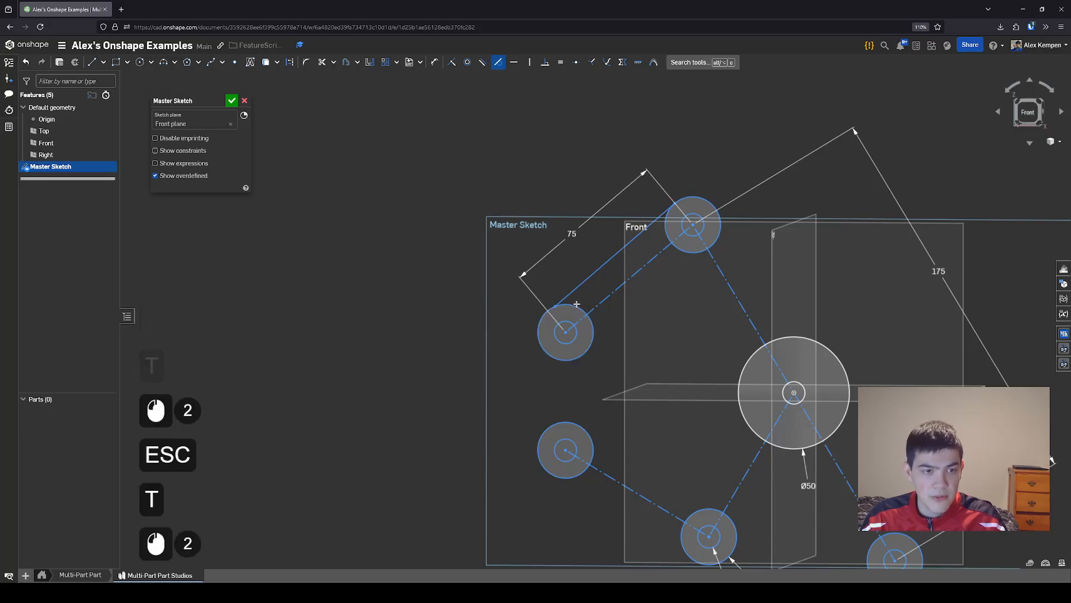
key(Escape)
Draw a solid line about 75 mm long from the top joint's outer circle to the 50 mm circle's upper right side
key(q)
scroll(581, 262, up, 2)
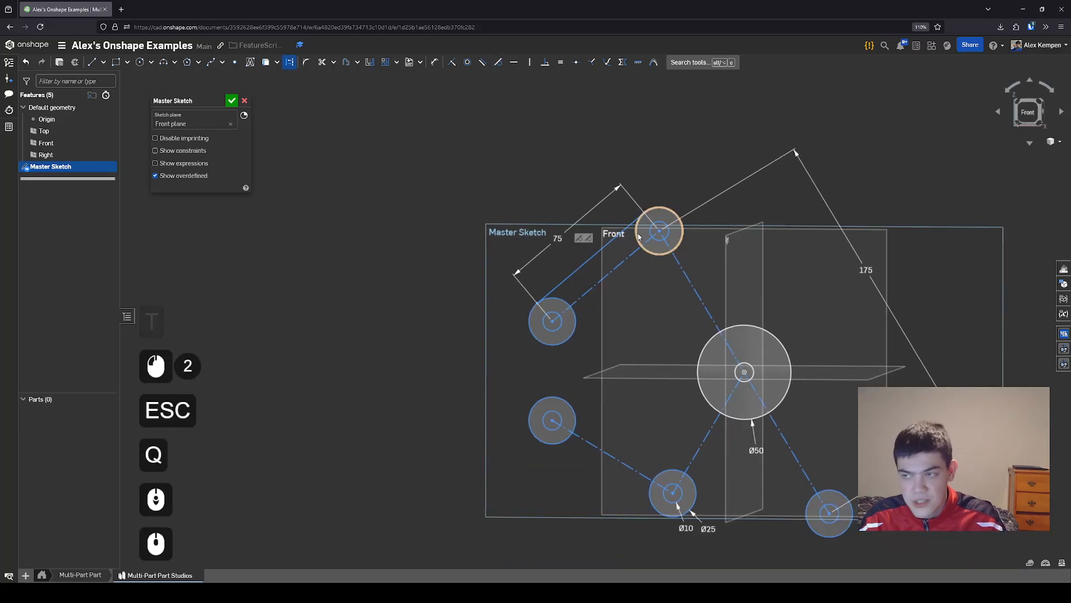
key(l)
middle_drag(724, 223, 689, 210)
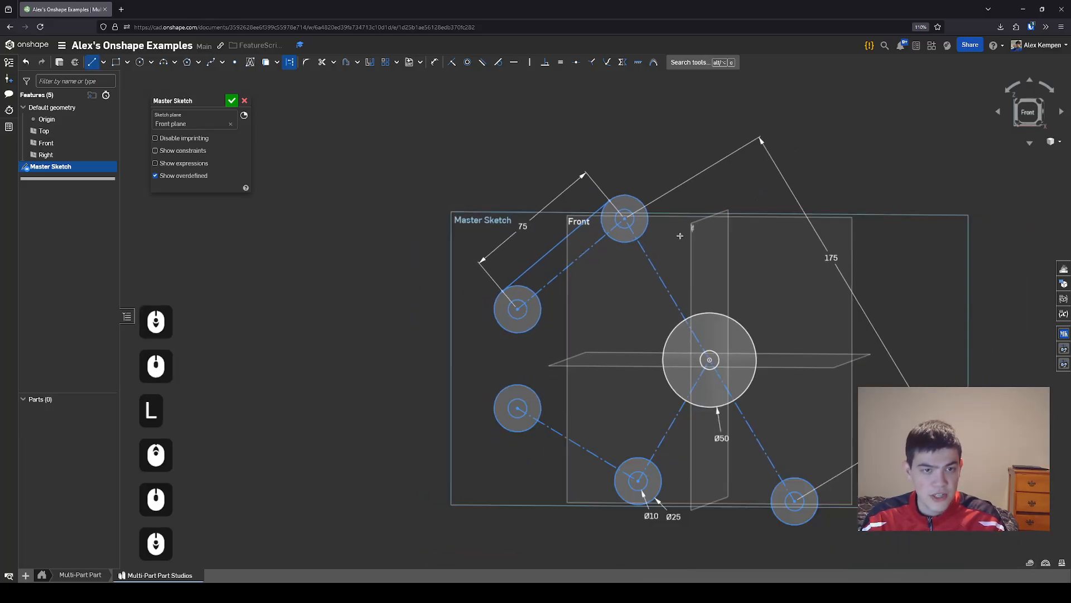
middle_drag(701, 260, 672, 253)
scroll(673, 253, up, 2)
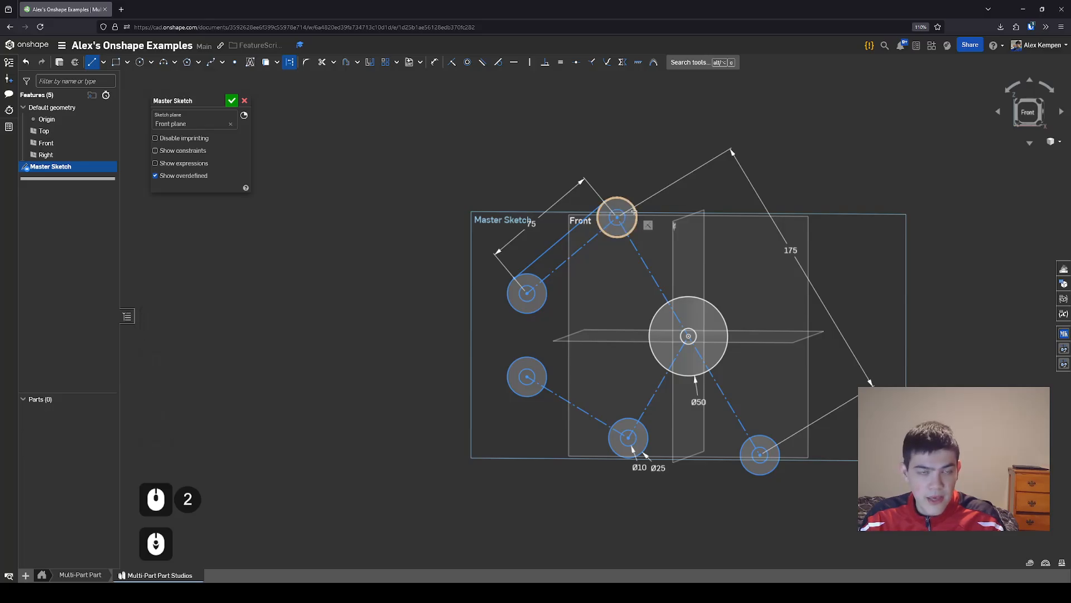
scroll(728, 277, down, 2)
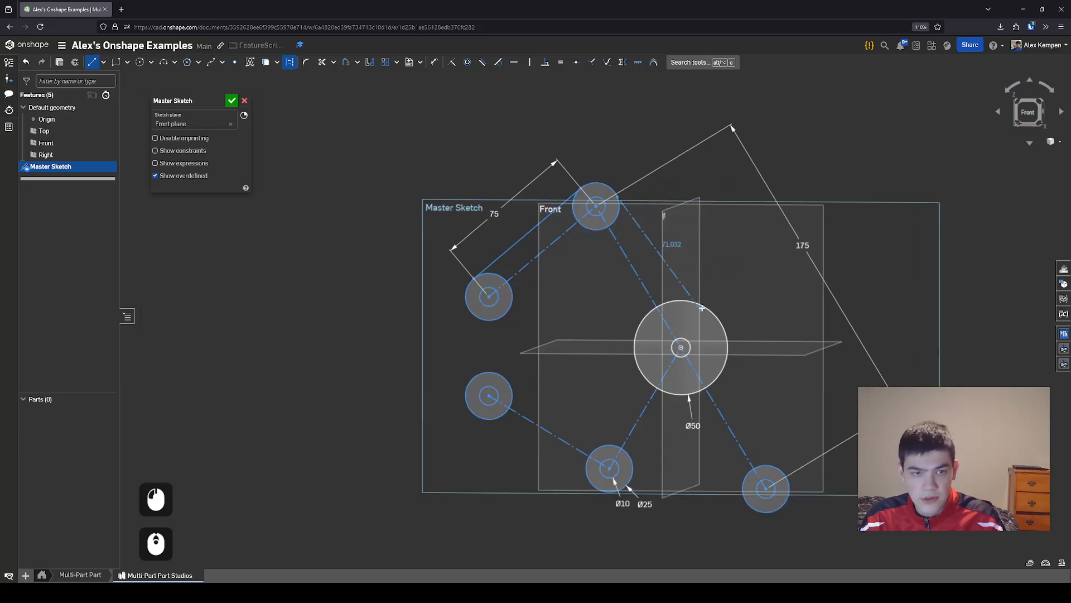
key(q)
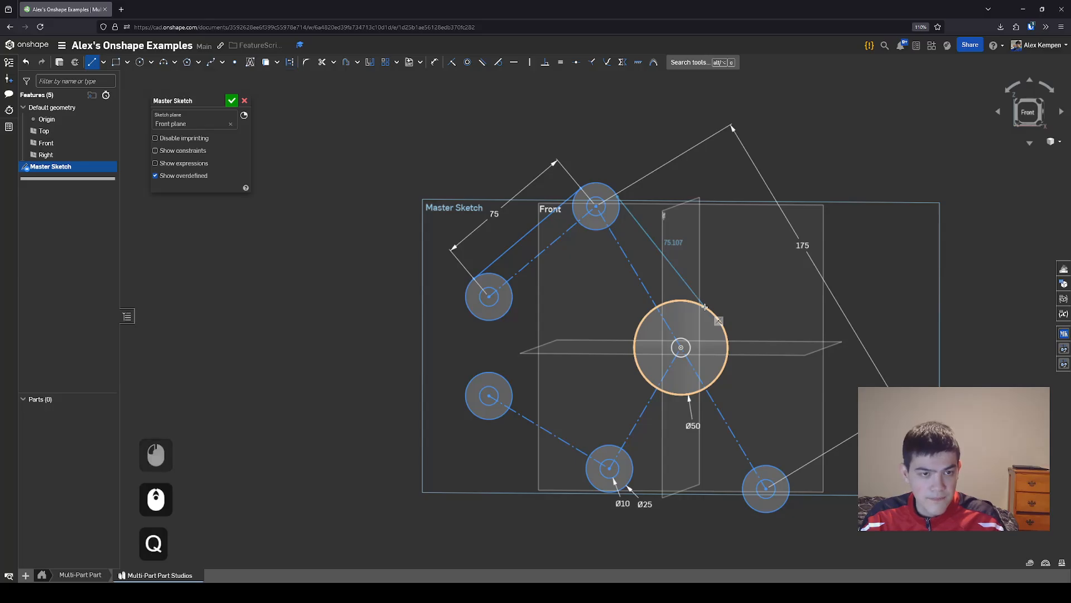
click(704, 306)
key(Escape)
Draw a line from the right side of the 50 mm circle to the outer circle at the long diagonal's lower end
scroll(770, 322, down, 2)
middle_drag(769, 325, 757, 299)
key(l)
scroll(728, 310, down, 1)
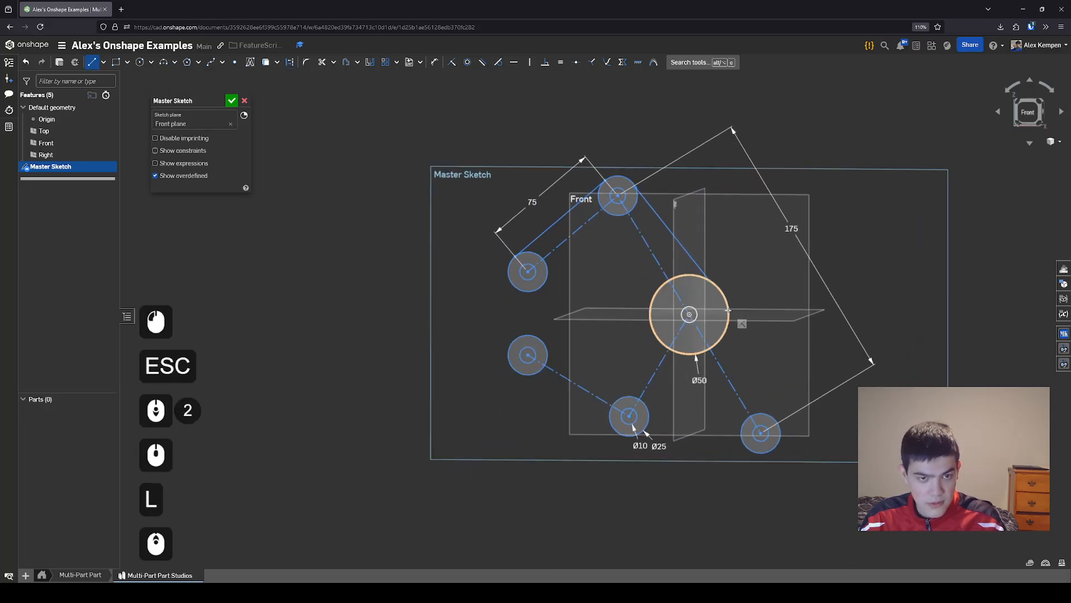
click(727, 305)
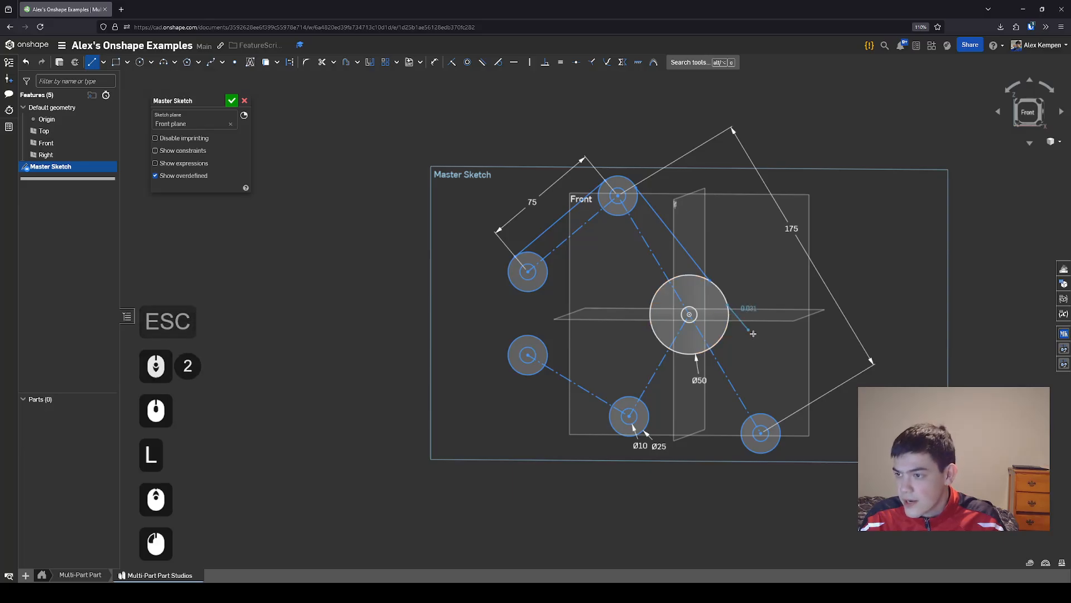
key(Escape)
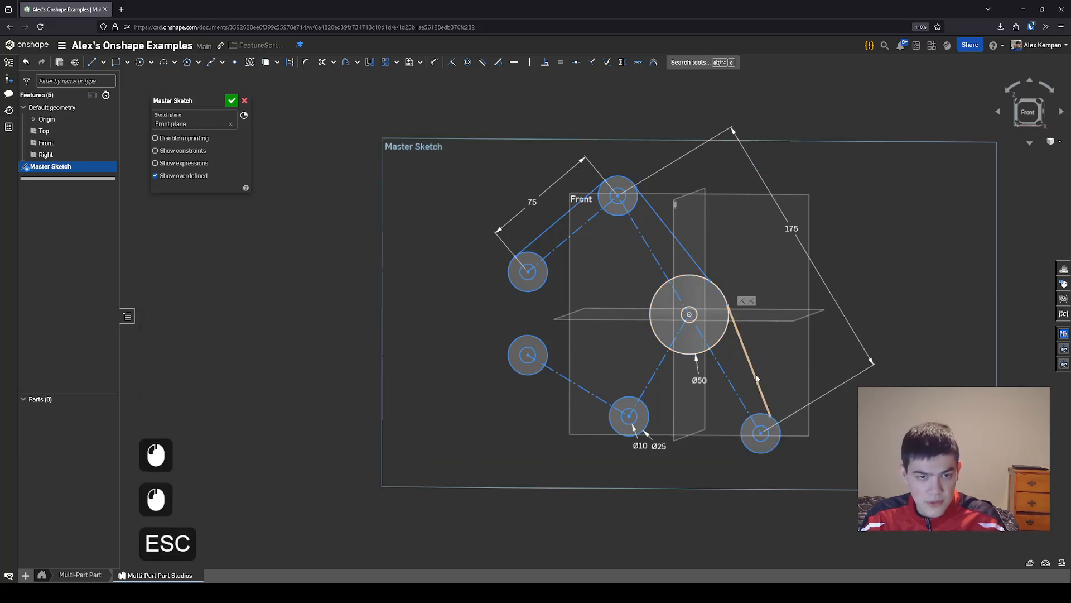
Draw a line from the underside of the outer circle at the long diagonal's lower end to the lower left side of the 50 mm circle
scroll(771, 359, down, 4)
key(l)
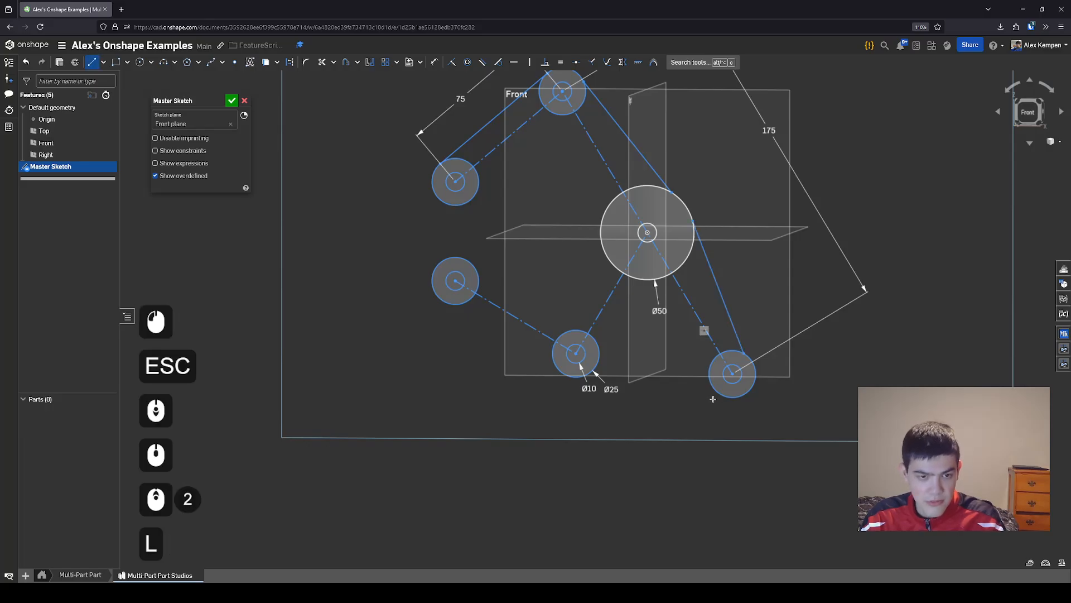
click(721, 395)
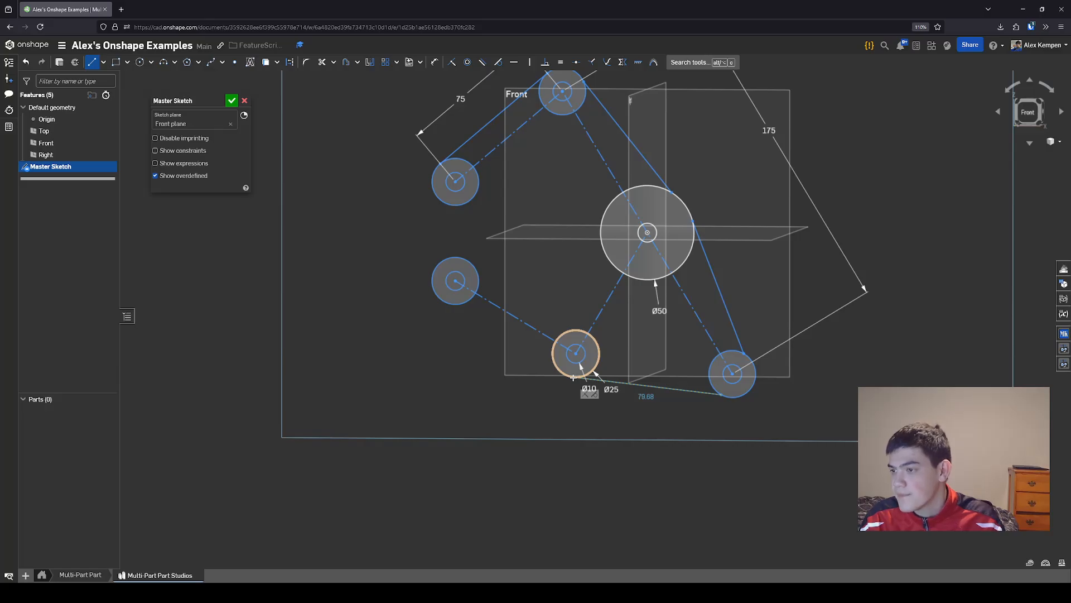
click(613, 263)
key(Escape)
scroll(653, 441, down, 2)
key(l)
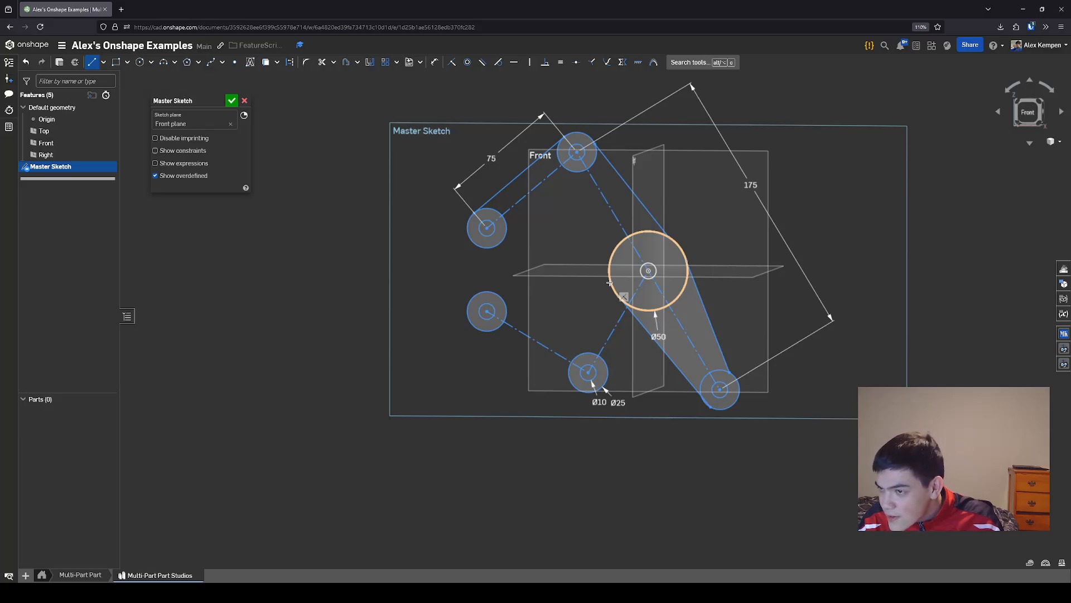
key(Escape)
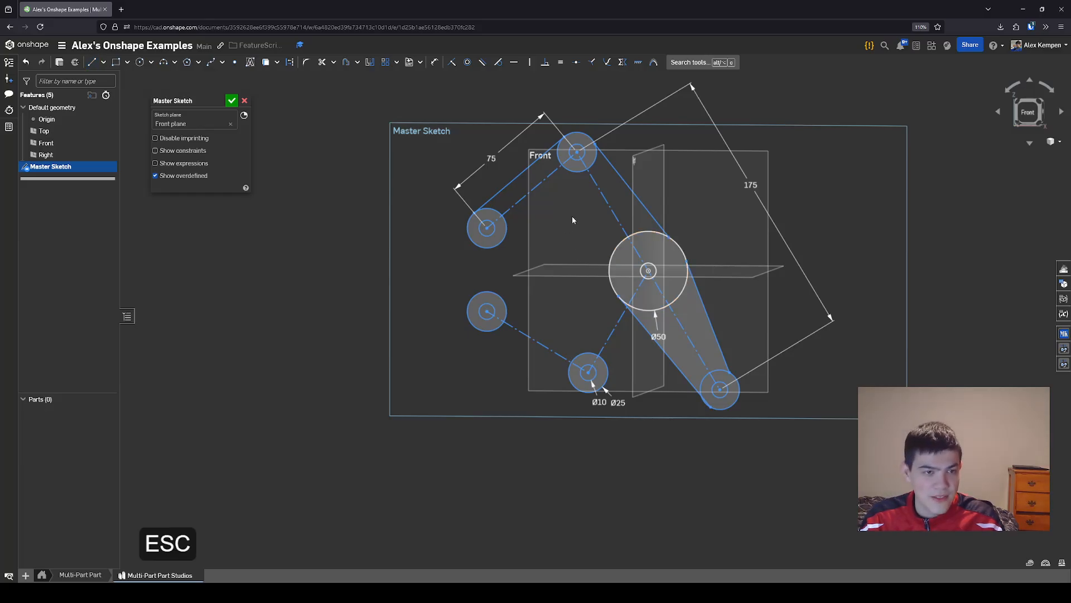
scroll(569, 190, up, 2)
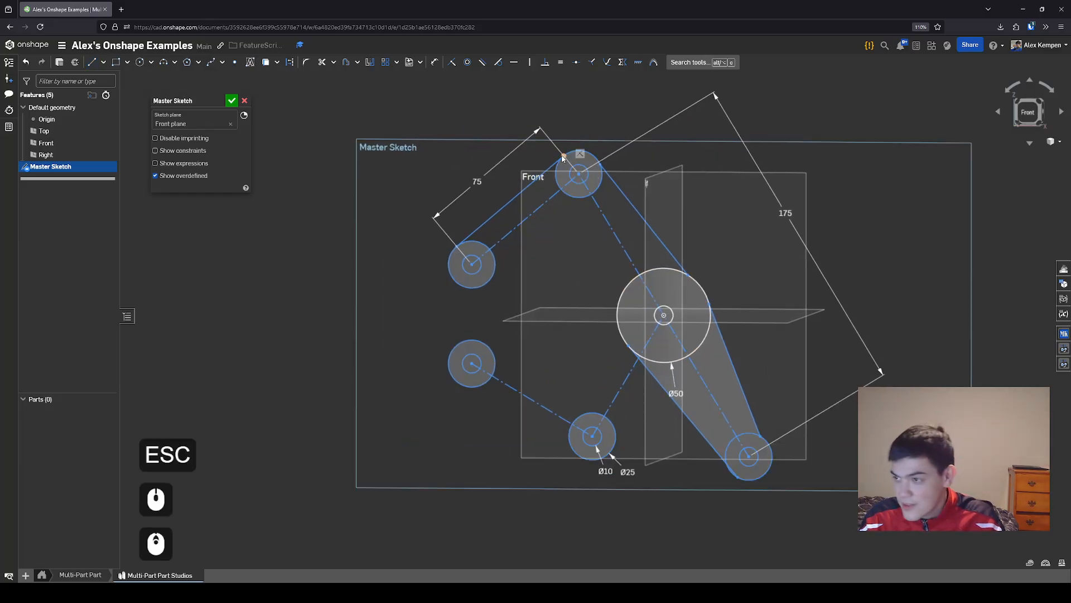
key(h)
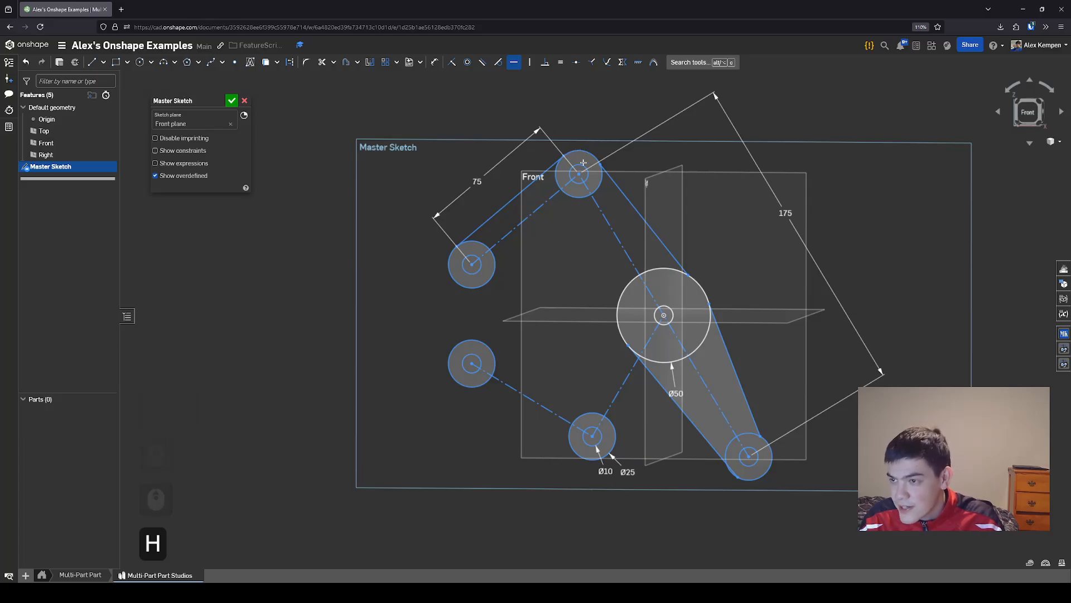
click(569, 159)
click(602, 165)
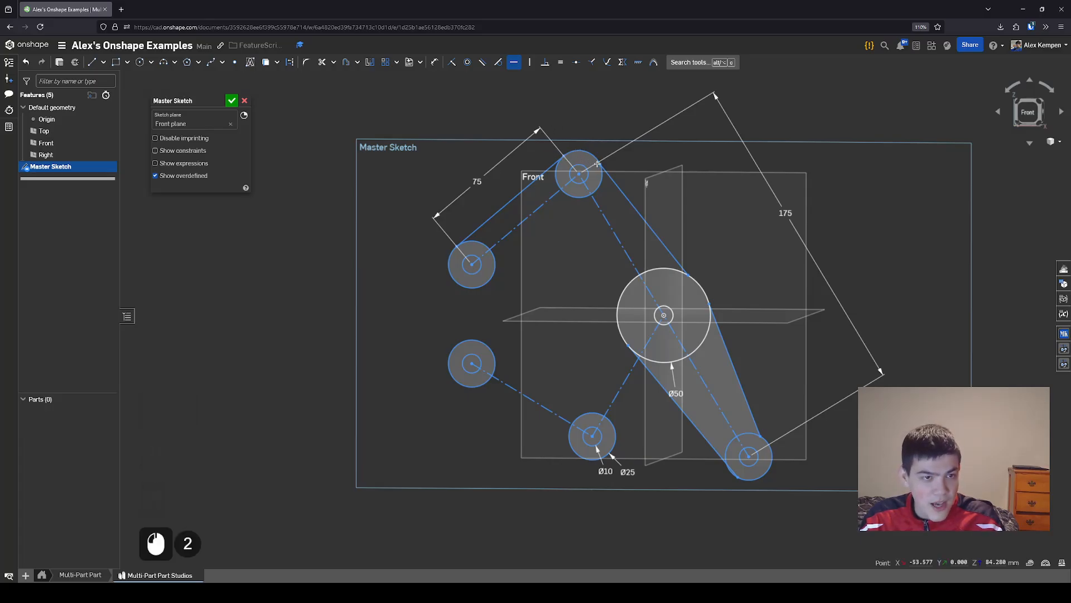
key(Escape)
Constrain the outline line between the top joint and the 50 mm circle tangent to the joint's outer circle and the 50 mm circle
key(t)
click(605, 167)
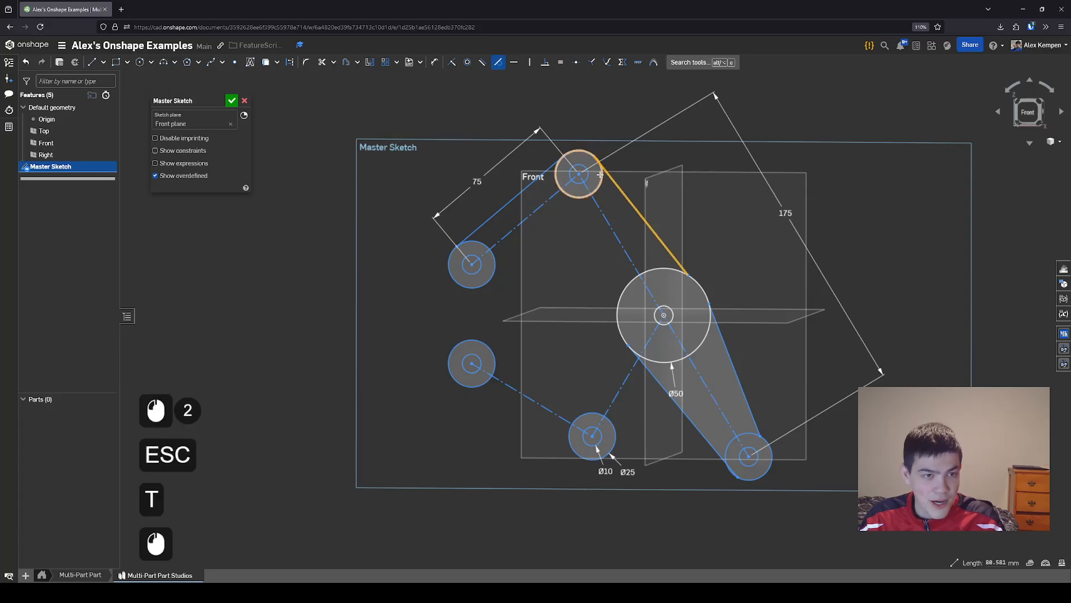
click(601, 174)
click(670, 258)
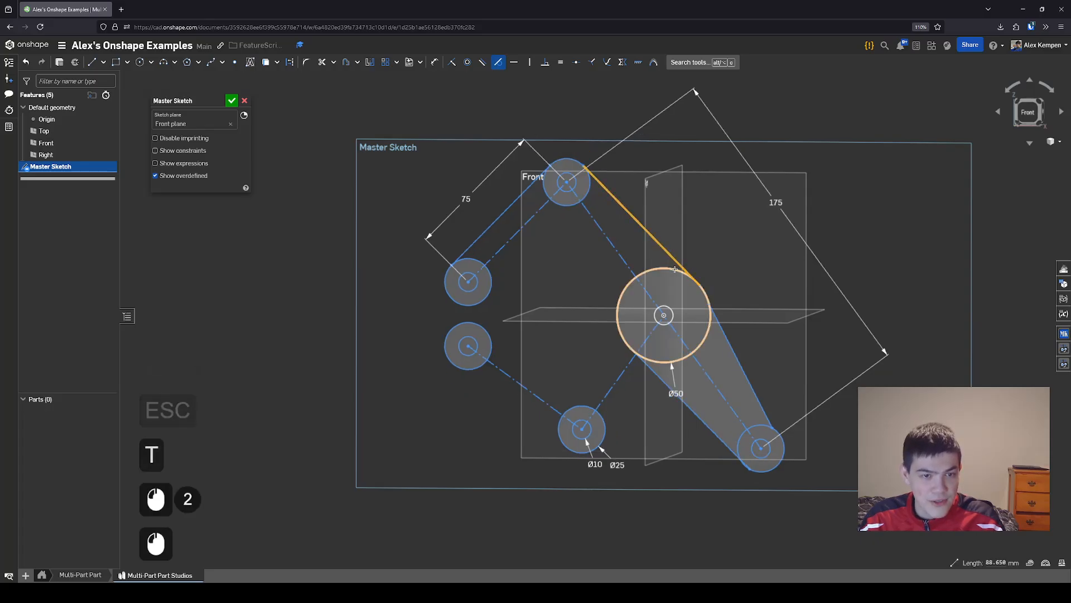
click(694, 277)
Constrain both lower outline lines of the long arm tangent to the 50 mm circle and the outer circle at the long diagonal's lower end
click(705, 293)
click(717, 320)
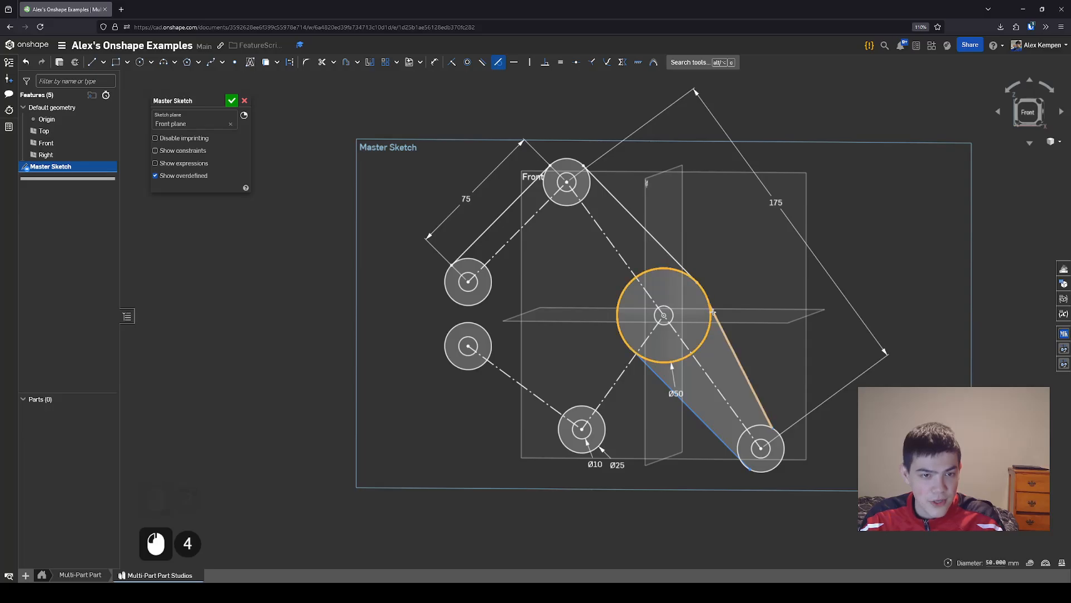
click(748, 372)
click(764, 425)
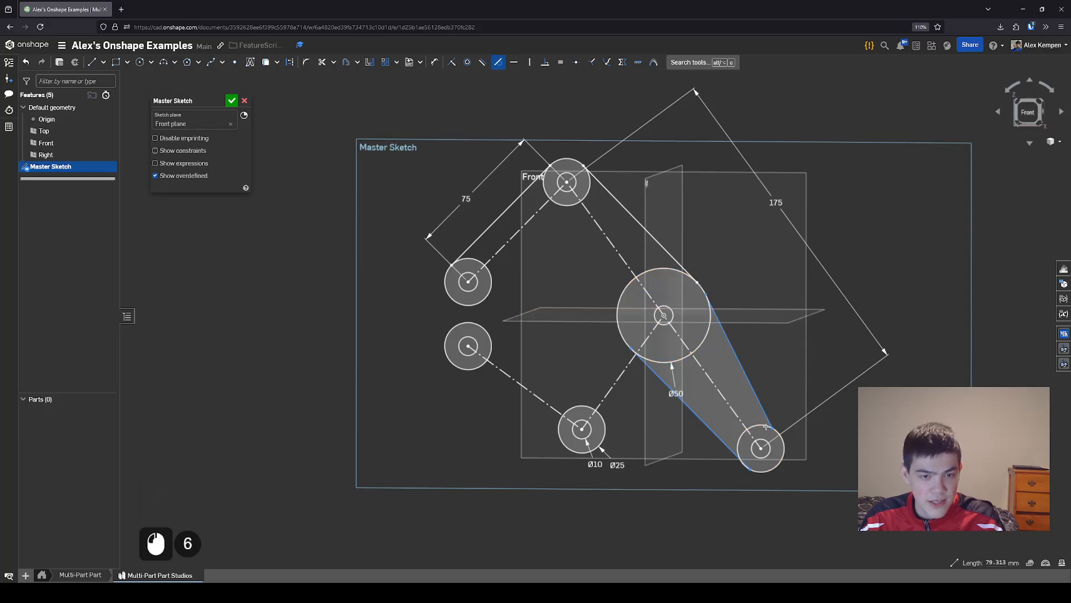
click(741, 453)
click(735, 458)
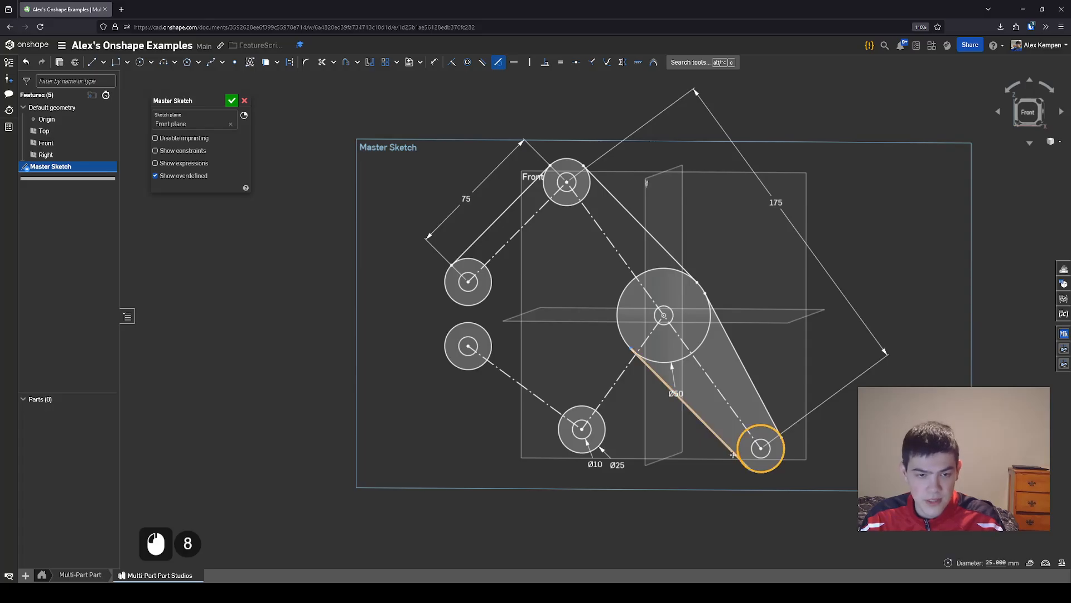
key(Escape)
Draw a line about 50 mm long from the 50 mm circle's left side to below the top joint, continuing to the upper-left joint's outer circle
scroll(596, 335, up, 3)
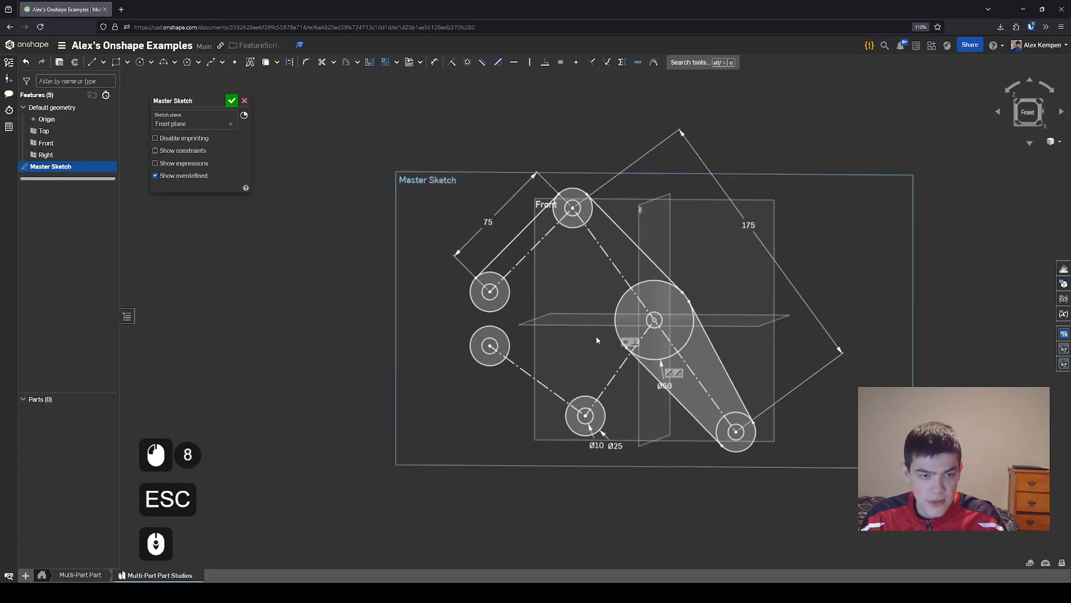
scroll(556, 337, down, 3)
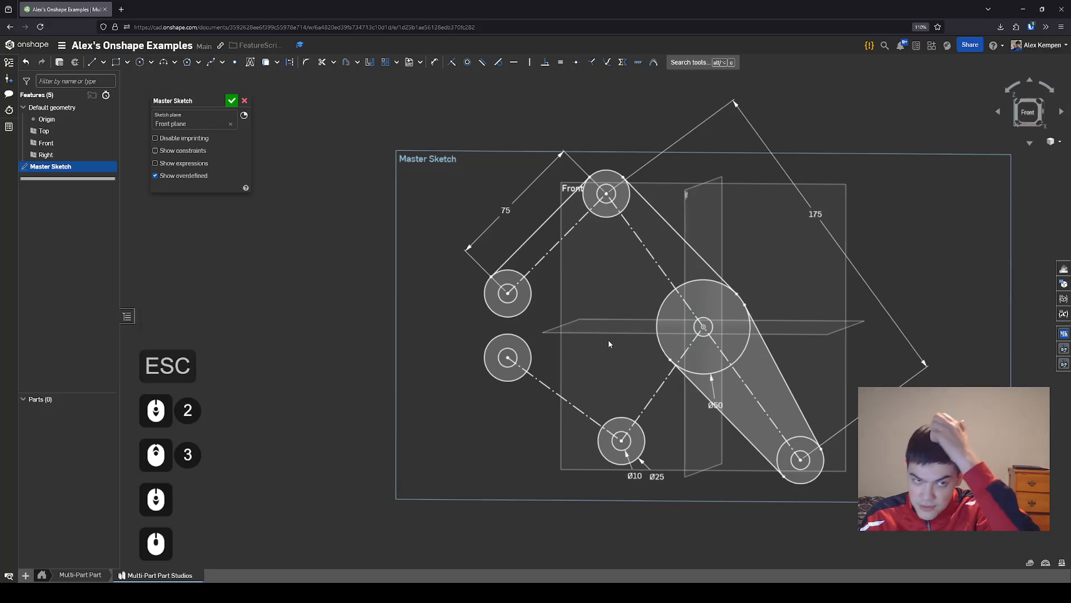
key(l)
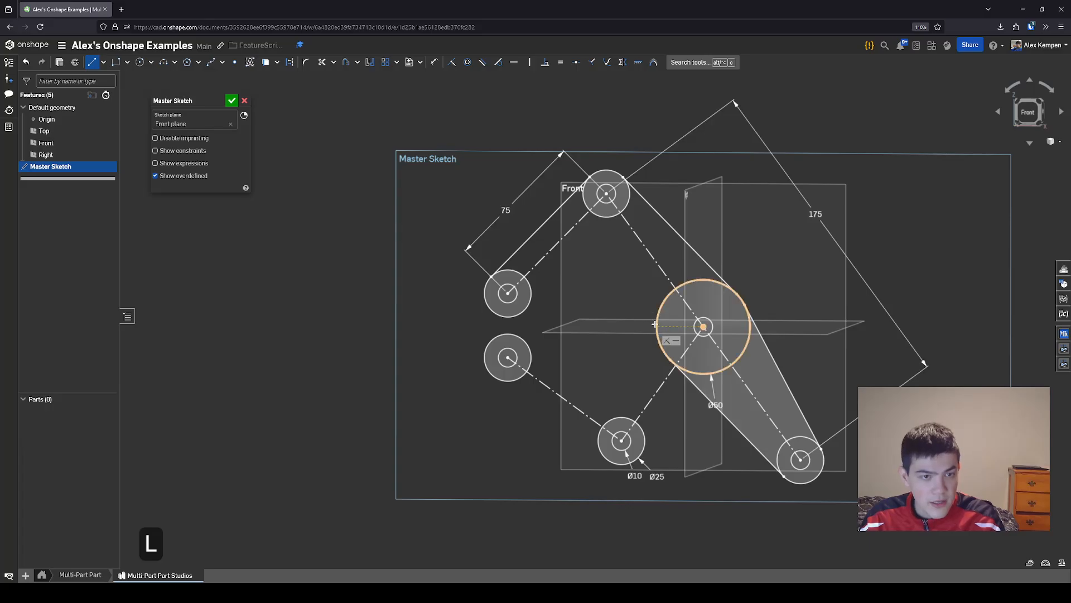
click(658, 318)
click(608, 239)
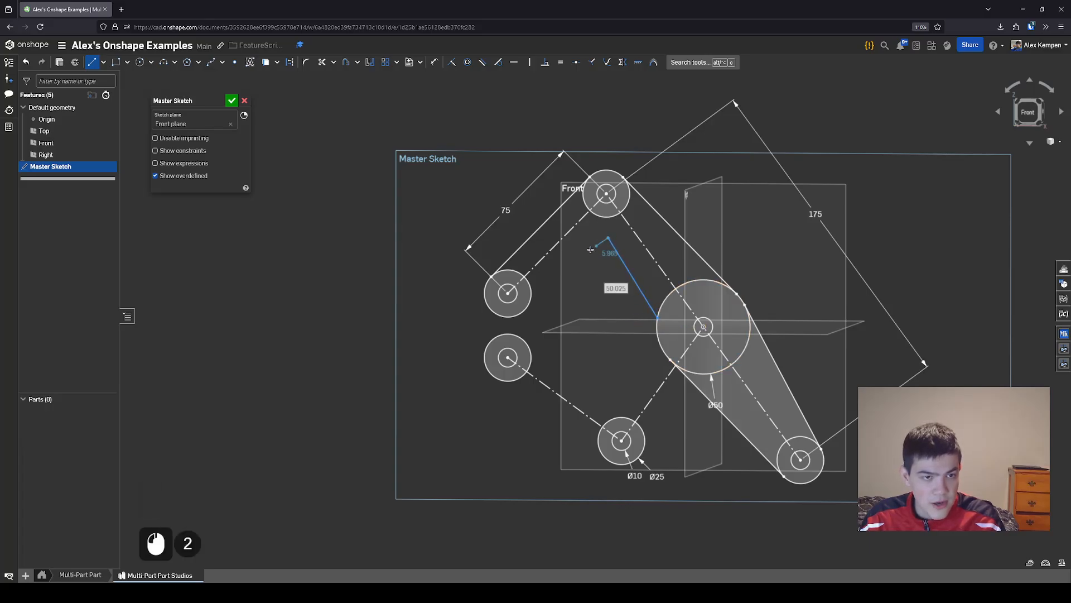
click(529, 301)
key(Escape)
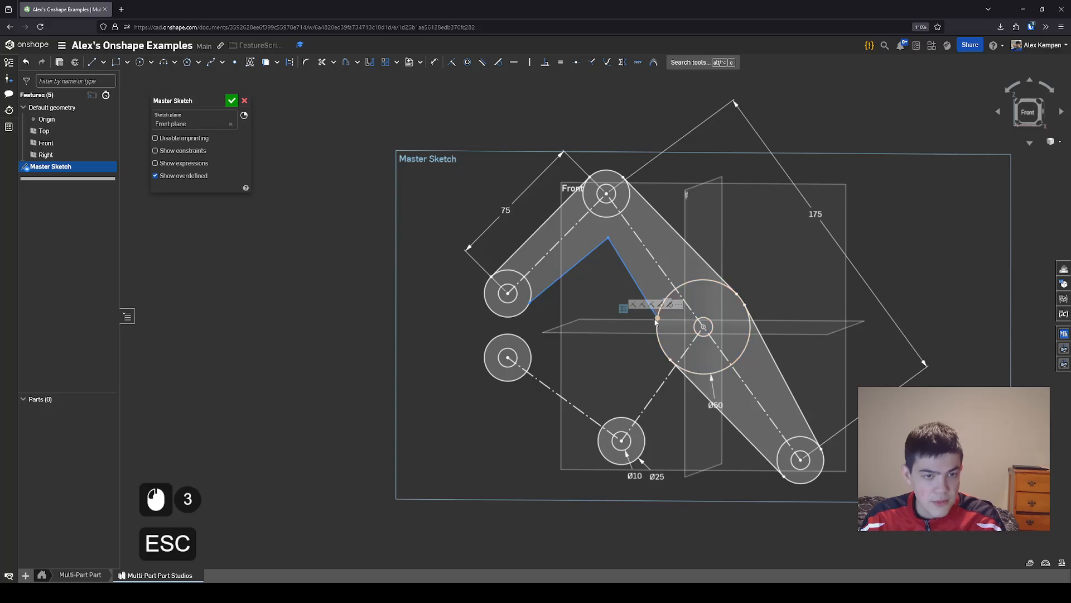
Constrain the two inner lines tangent to the 50 mm circle and the upper-left joint's outer circle respectively
scroll(653, 322, down, 2)
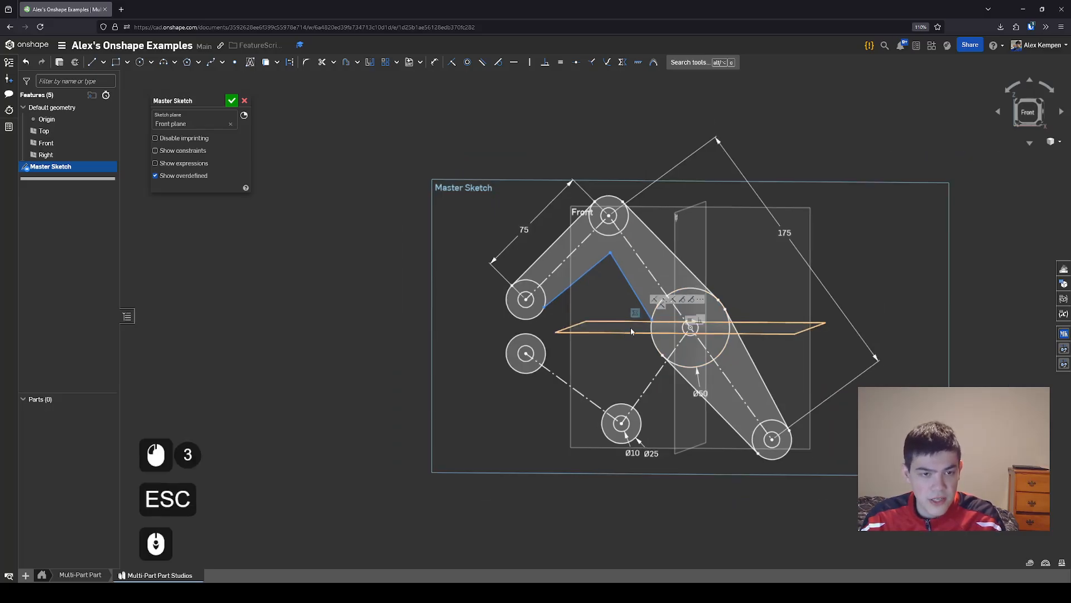
scroll(646, 323, up, 2)
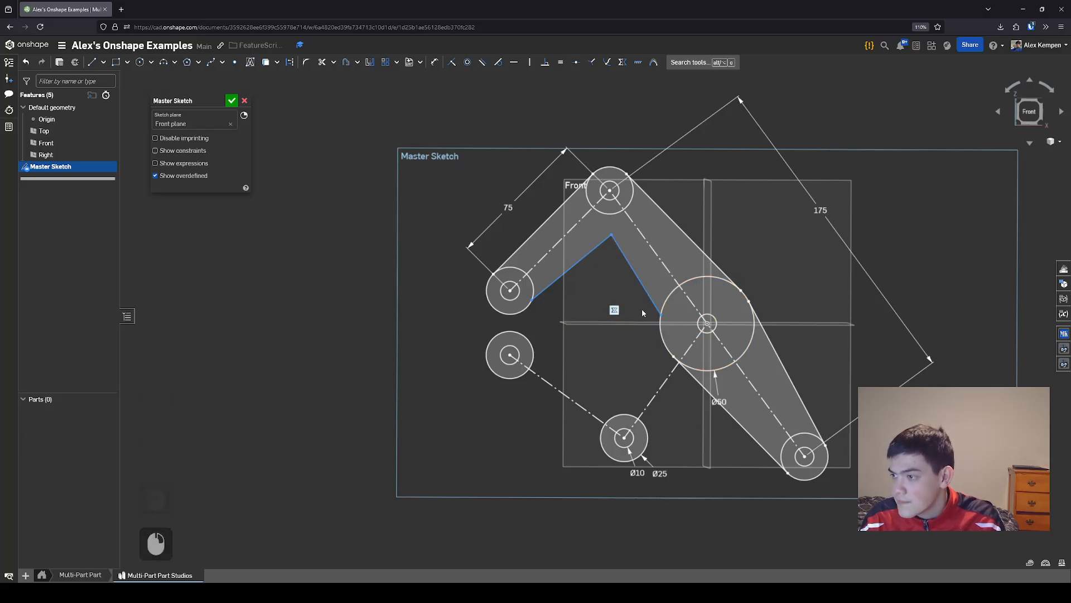
key(t)
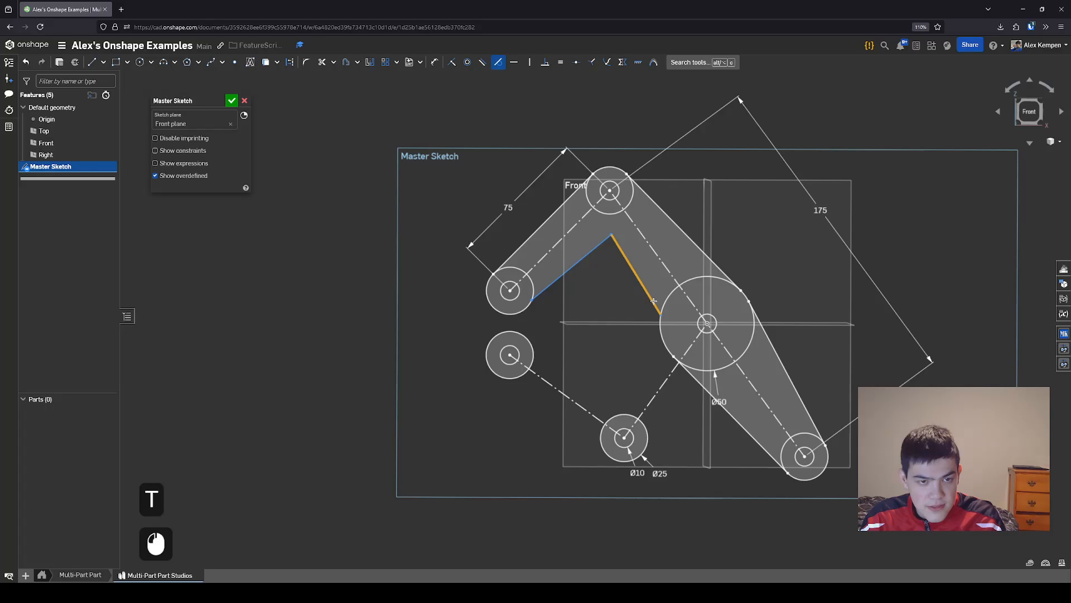
click(653, 301)
click(662, 313)
click(562, 278)
click(561, 276)
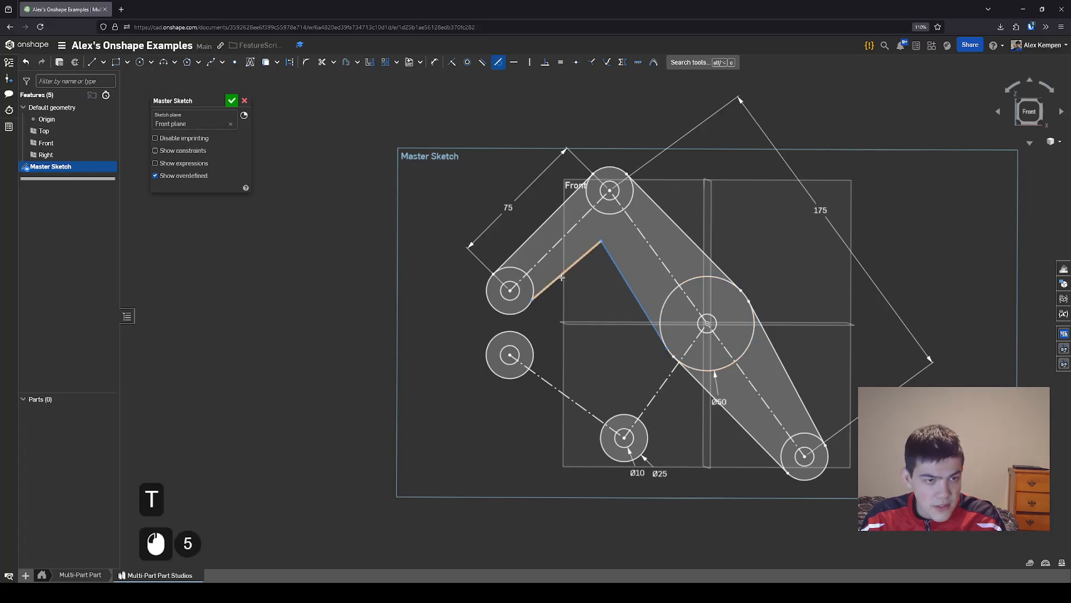
click(533, 303)
click(532, 300)
click(535, 297)
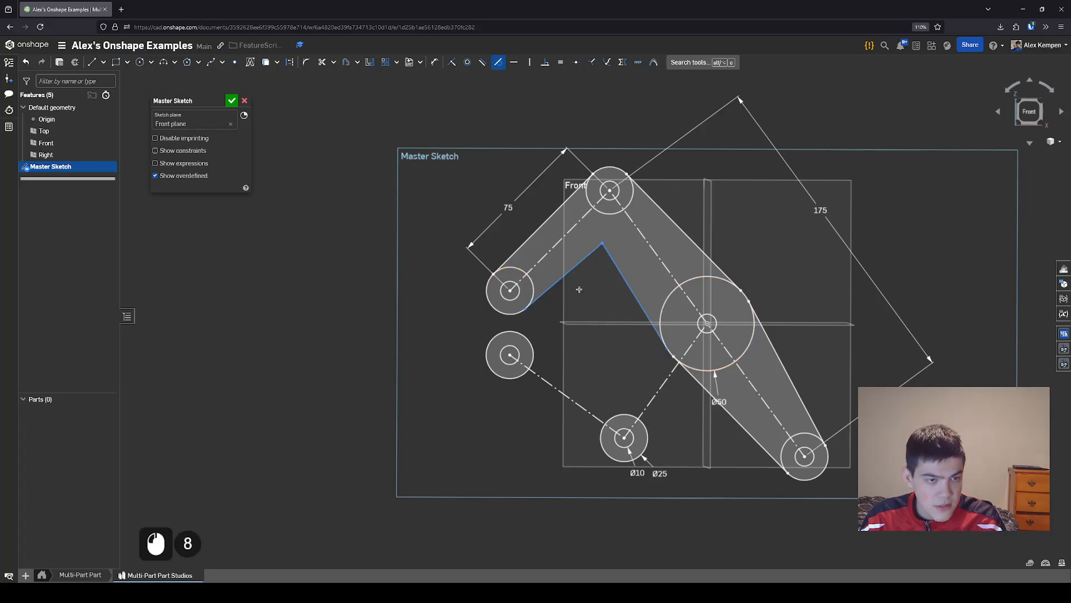
key(Escape)
Constrain the upper link's inner line parallel to the construction line between the top and upper-left joints
mouse_move(601, 241)
mouse_down()
mouse_move(619, 226)
mouse_move(599, 251)
mouse_move(603, 237)
mouse_up()
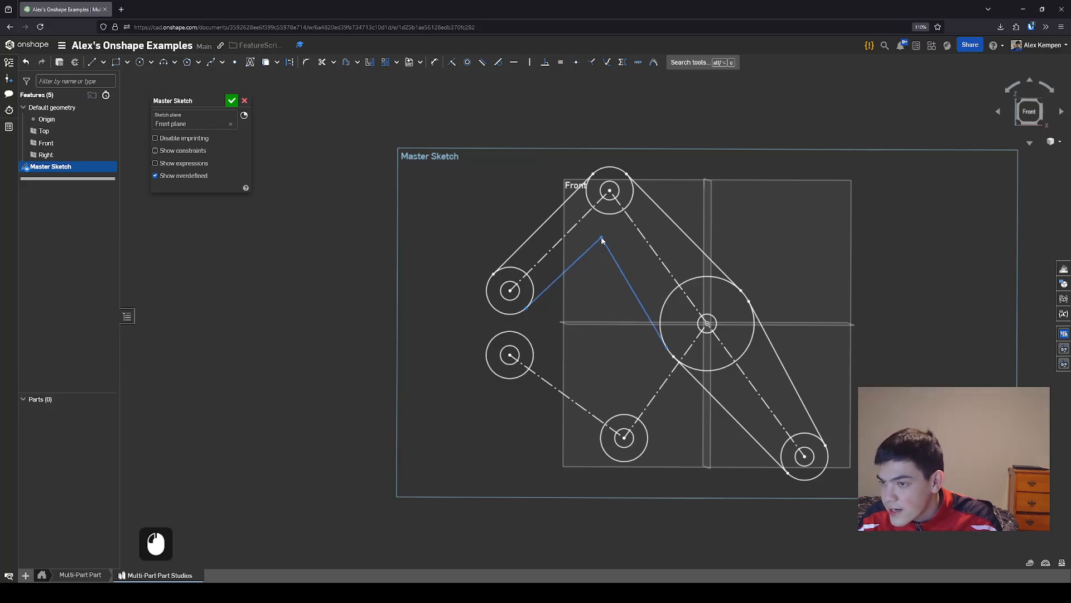
drag(602, 240, 601, 239)
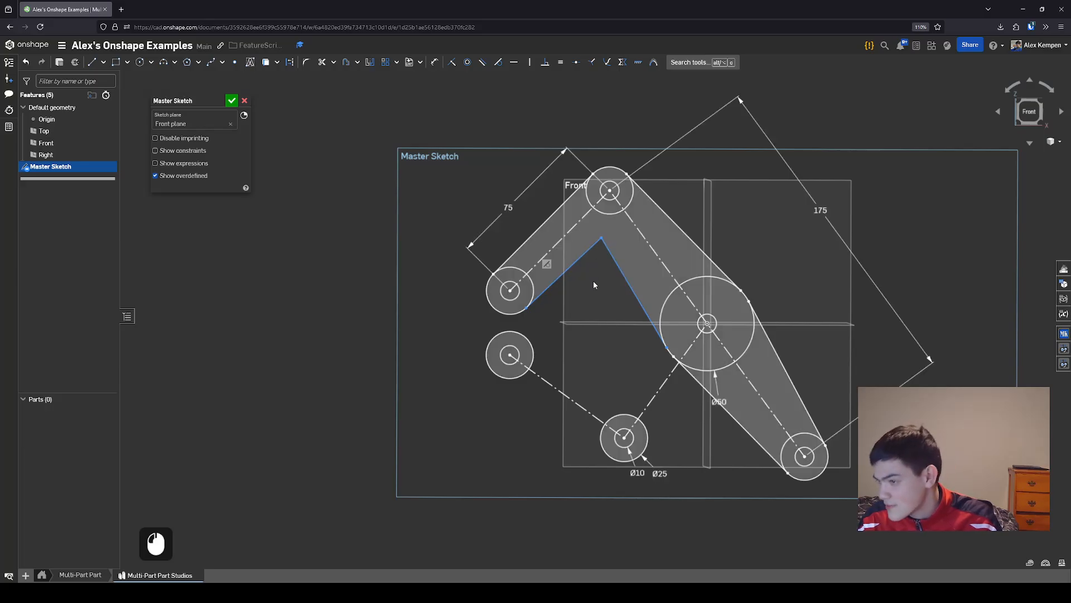
scroll(592, 283, down, 3)
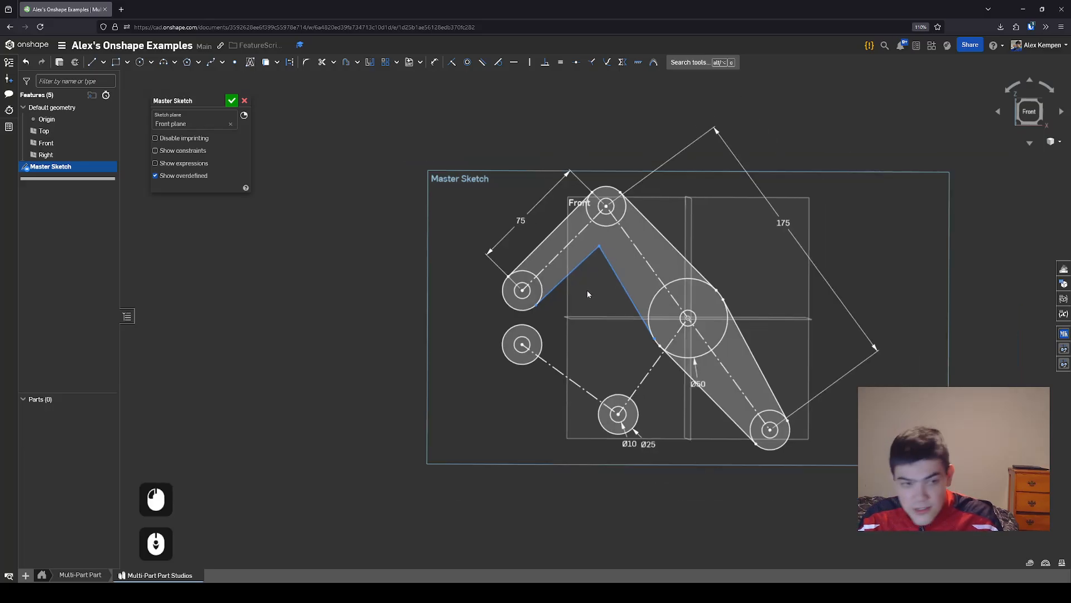
middle_drag(587, 290, 615, 289)
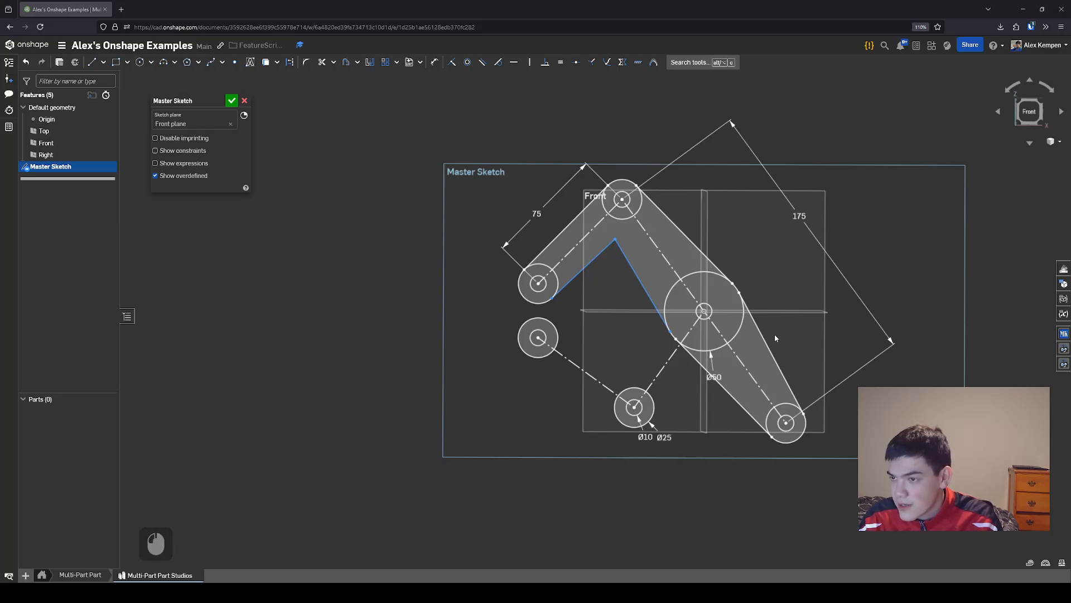
click(713, 302)
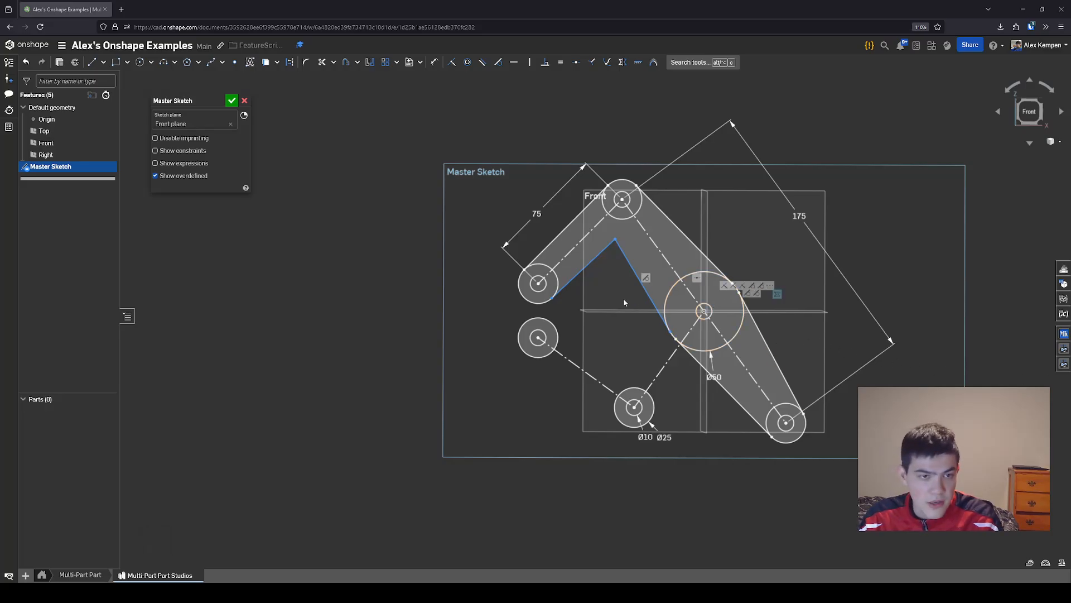
key(b)
click(587, 260)
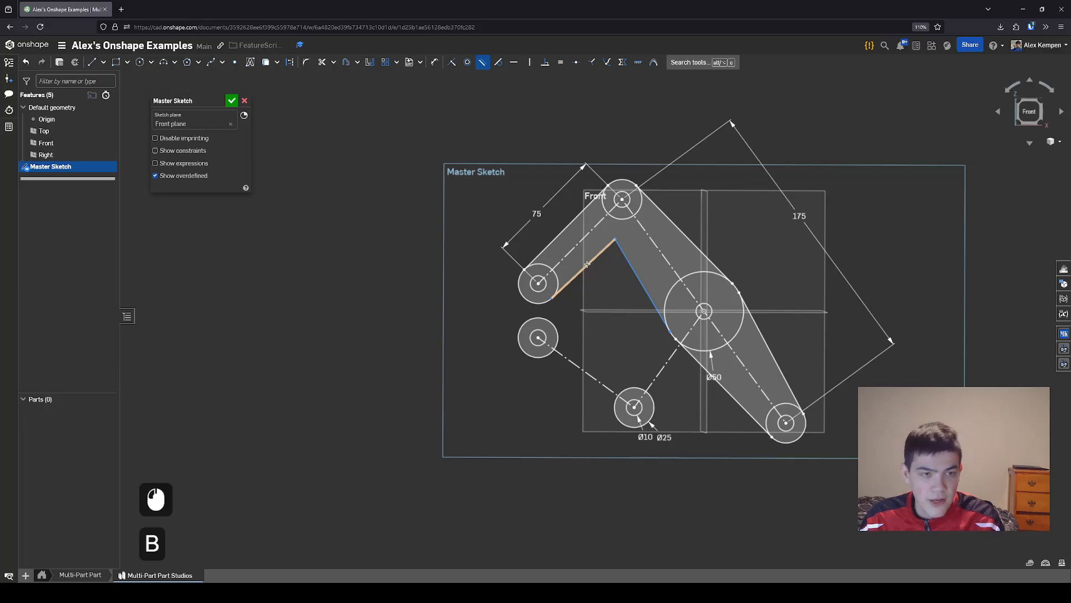
click(577, 239)
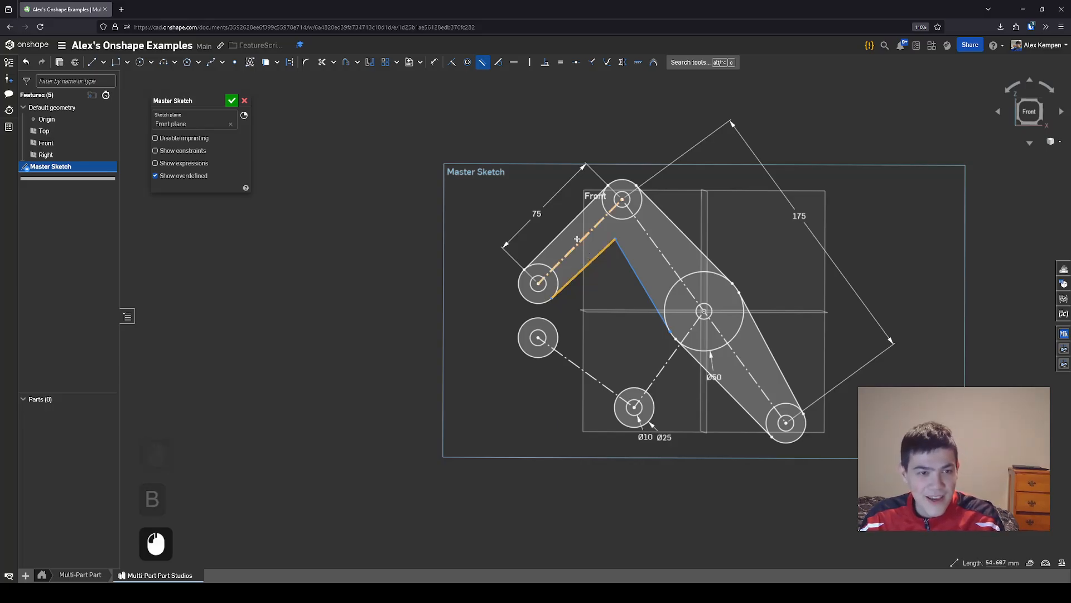
click(579, 240)
key(Escape)
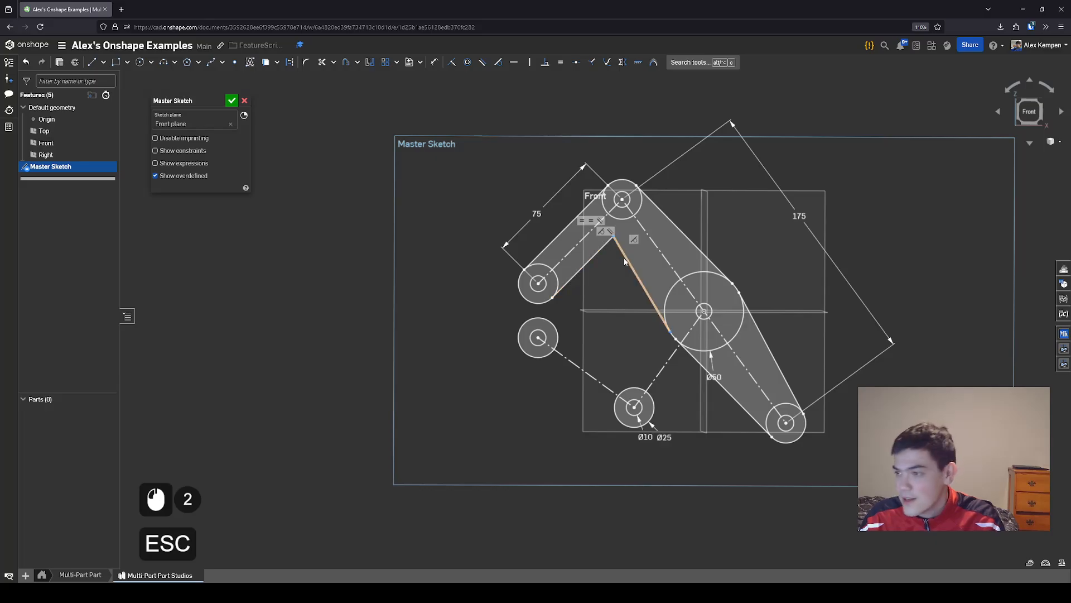
Constrain the long arm's inner line tangent to the outer circle of the top joint
key(t)
click(625, 261)
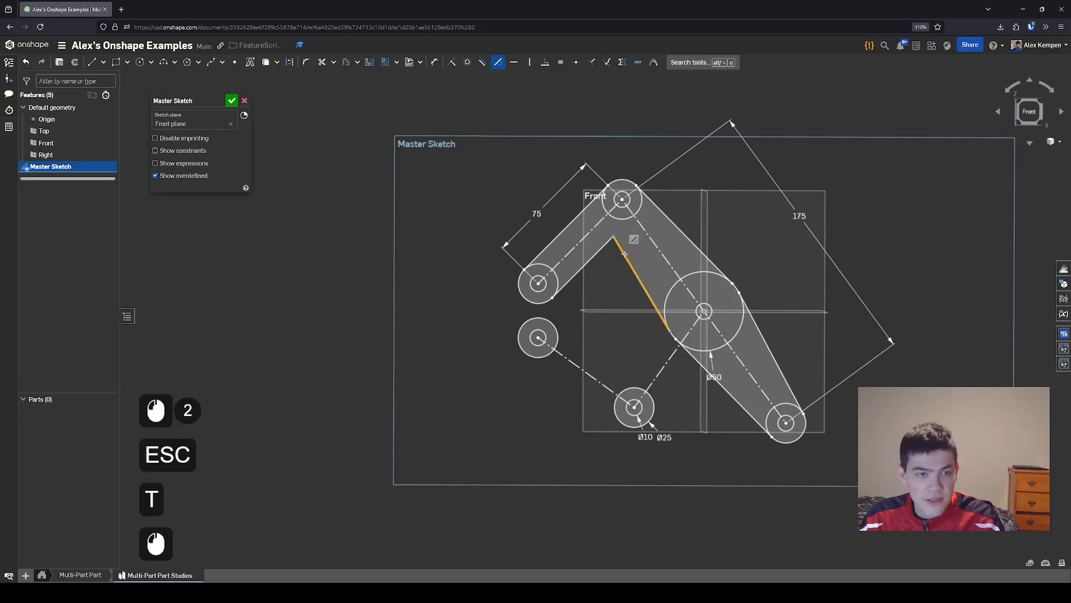
click(608, 218)
key(Escape)
Draw a line about 46 mm long from the lower-left joint's outer circle to above the bottom joint, continuing to the 50 mm circle's upper left side
scroll(613, 275, down, 2)
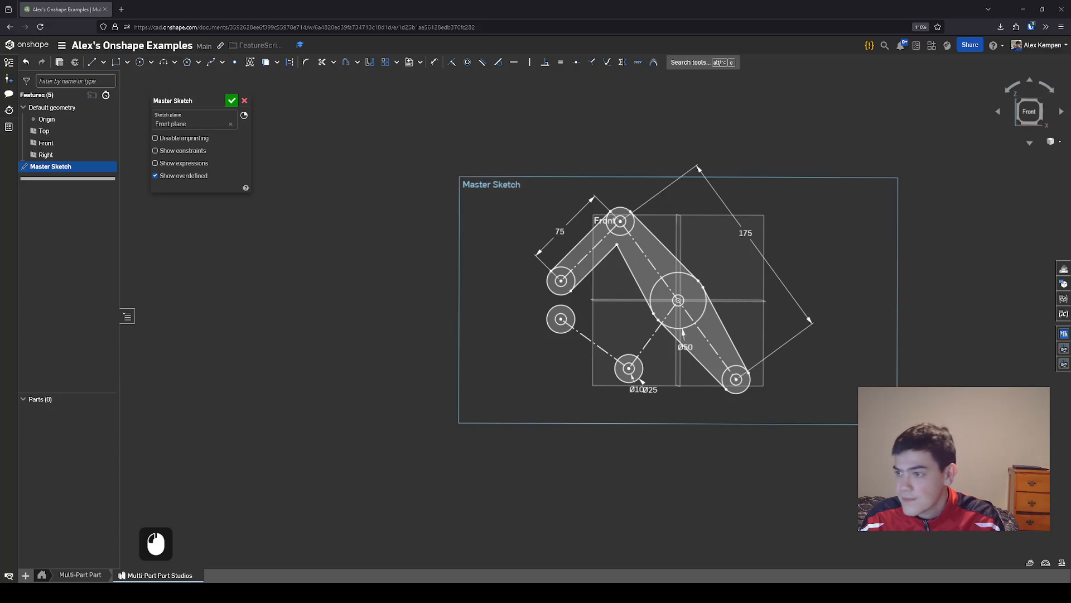
scroll(656, 340, up, 1)
key(l)
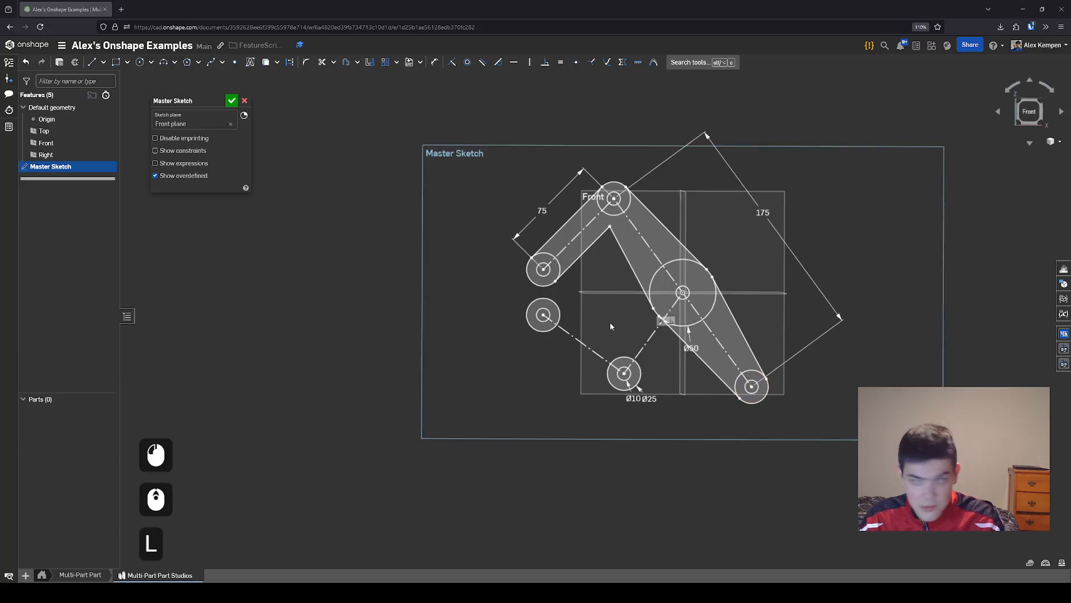
scroll(611, 317, up, 3)
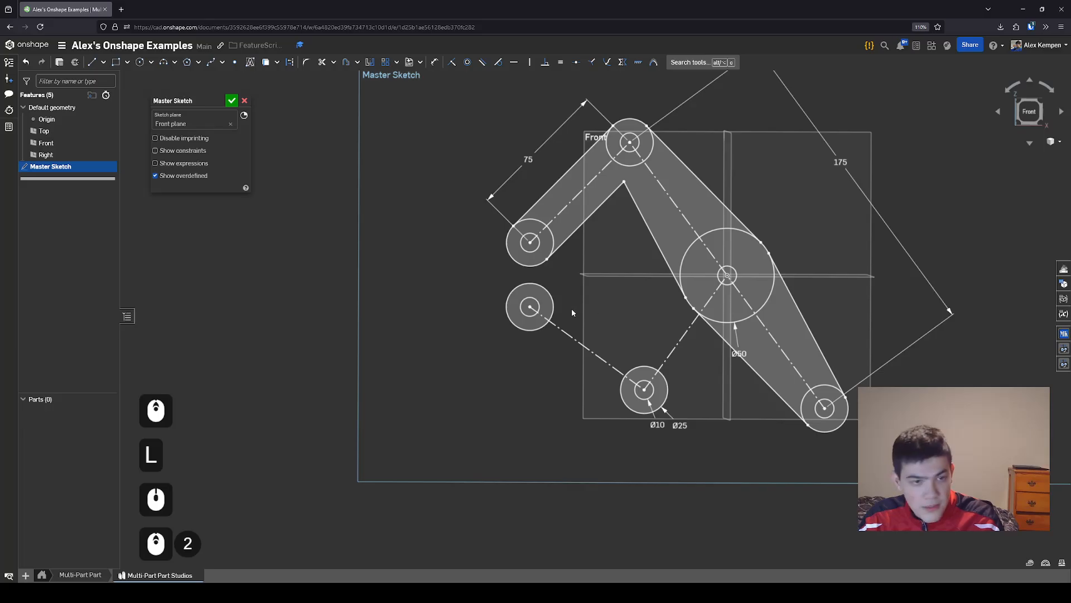
key(k)
key(l)
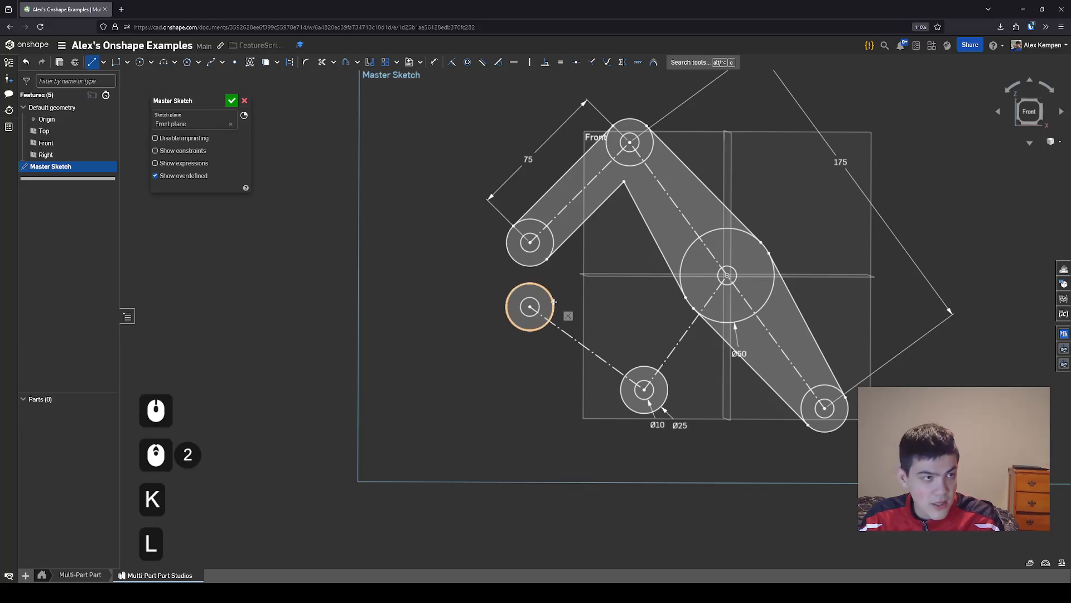
click(549, 293)
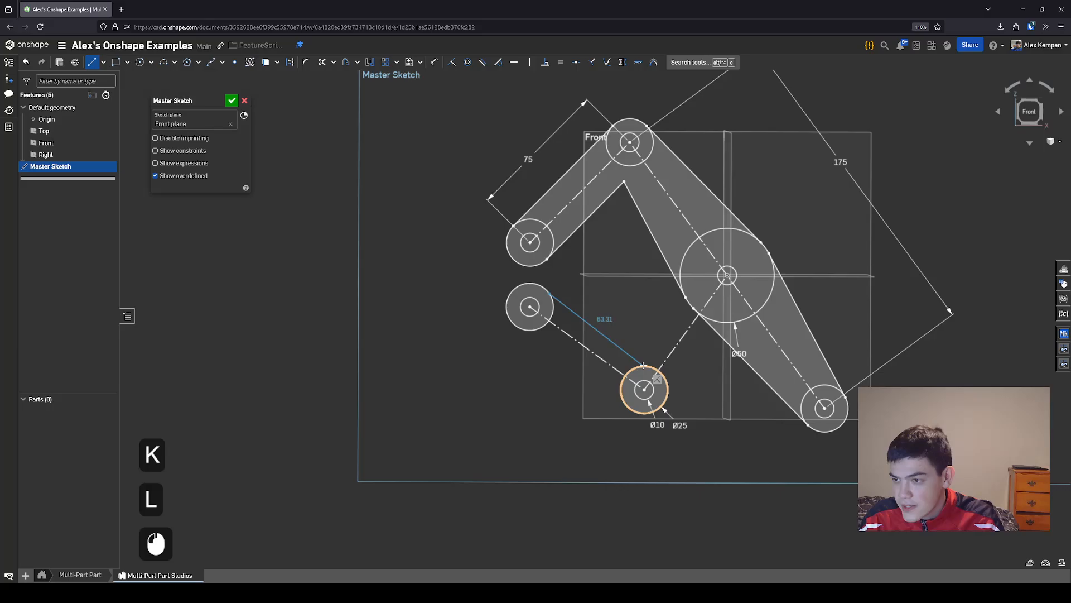
click(624, 335)
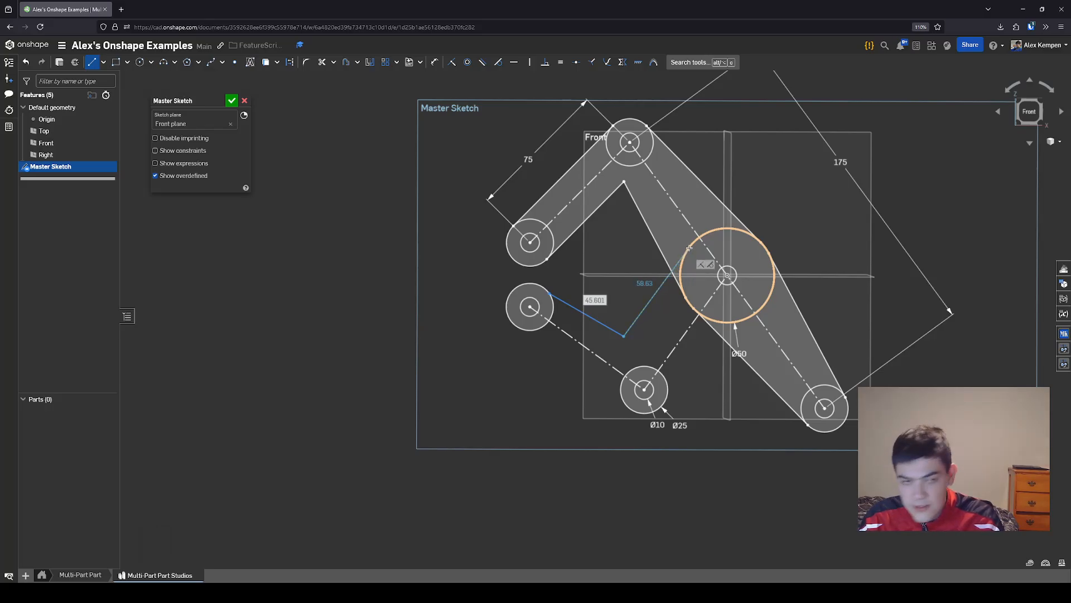
click(690, 247)
key(Escape)
Constrain the lower link's inner line tangent to the outer circle of the lower-left joint
key(t)
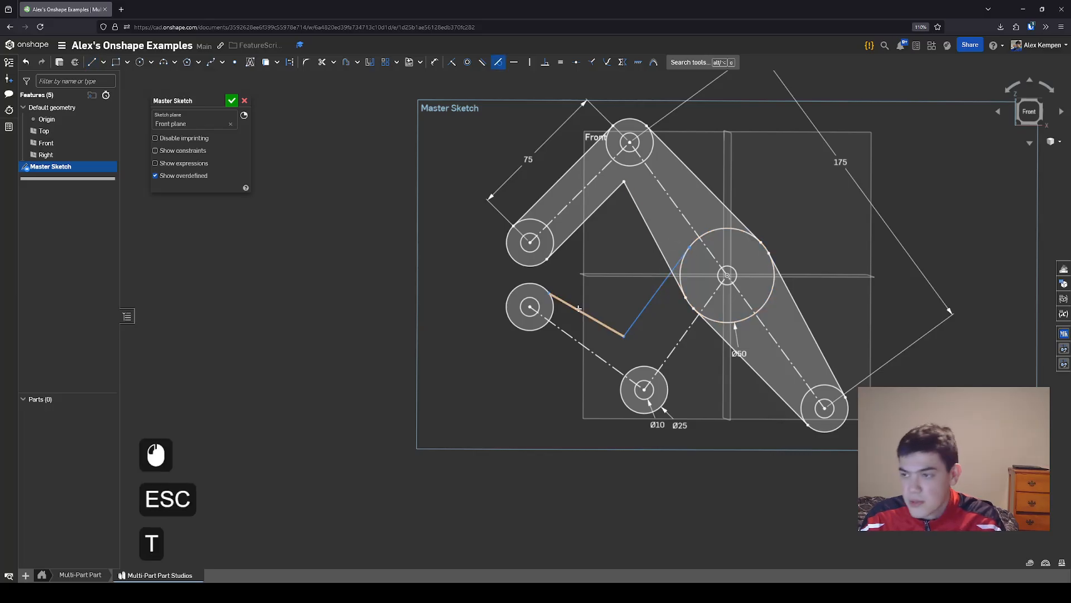
click(573, 305)
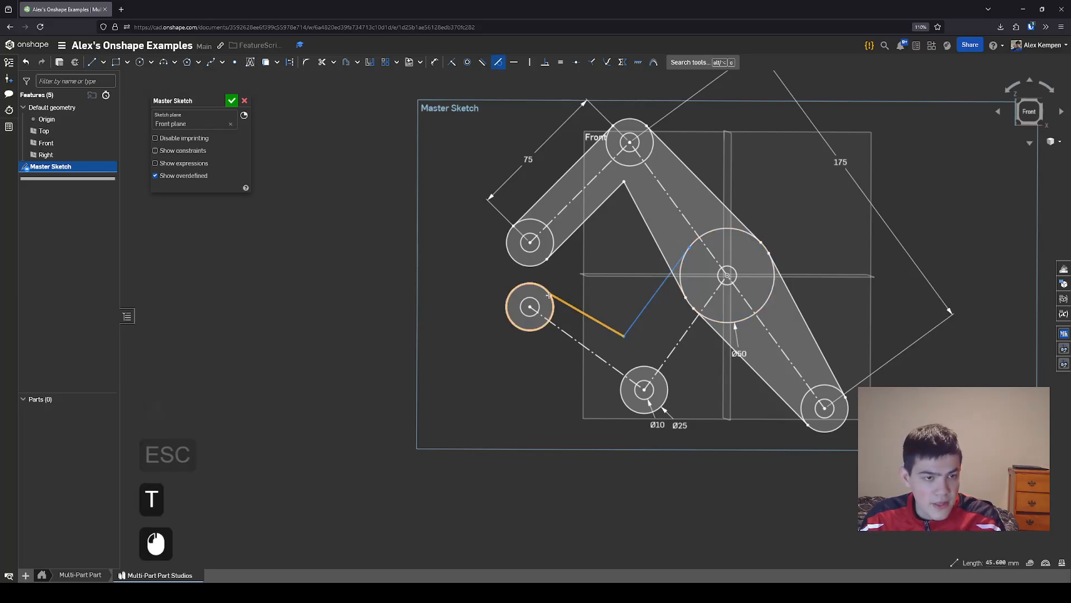
click(553, 304)
key(Escape)
click(184, 152)
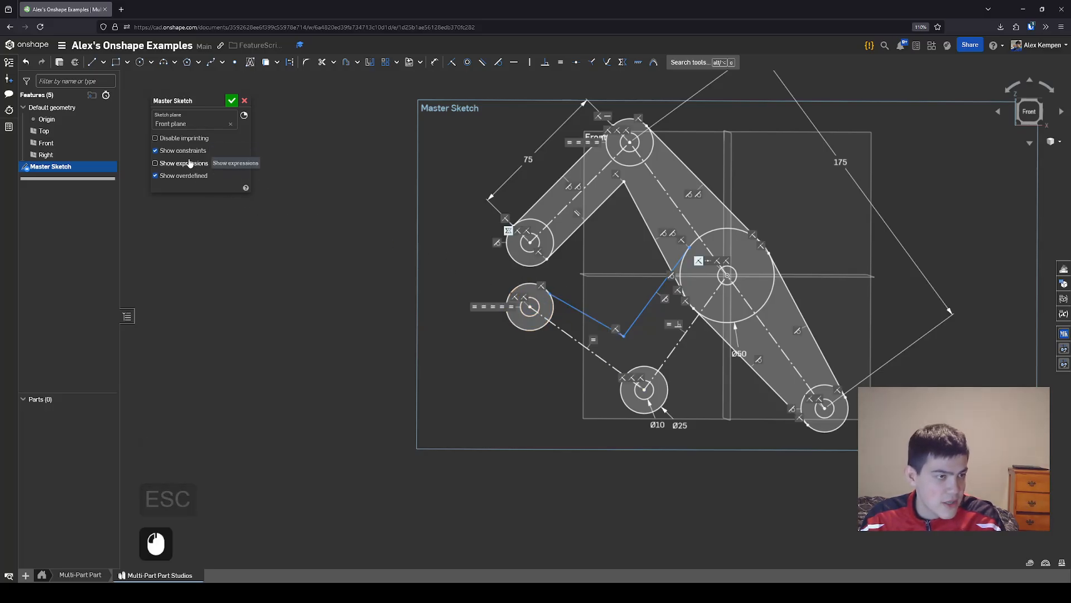
key(t)
click(567, 303)
click(552, 305)
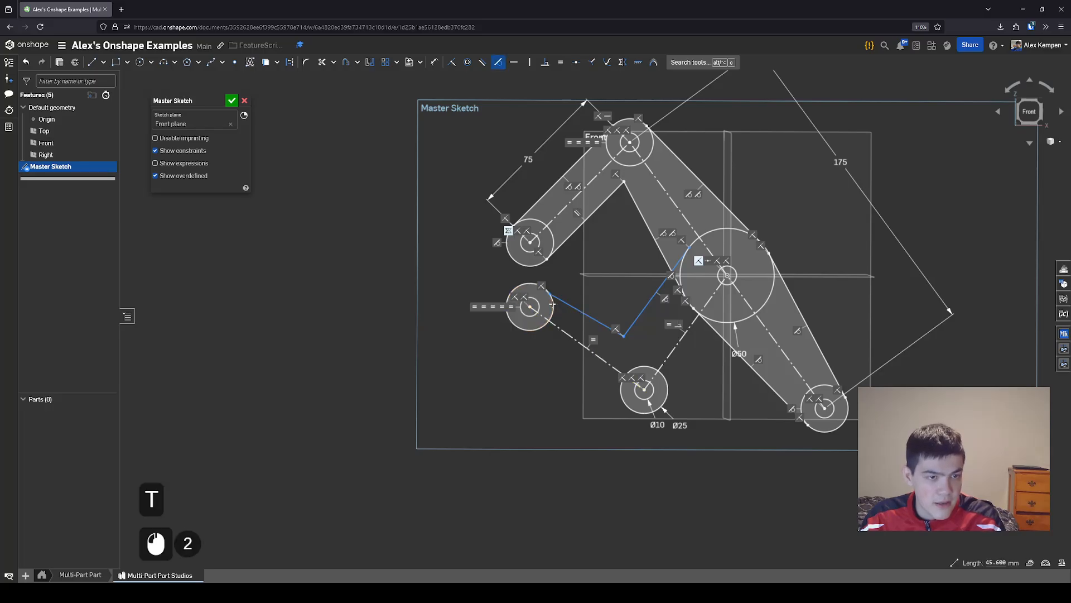
key(Escape)
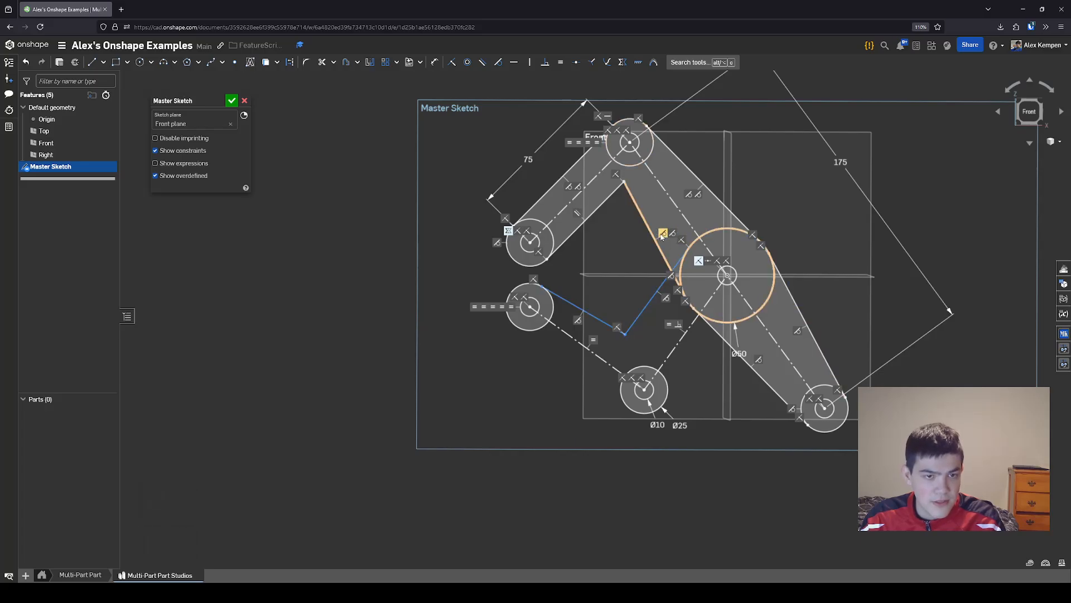
click(198, 151)
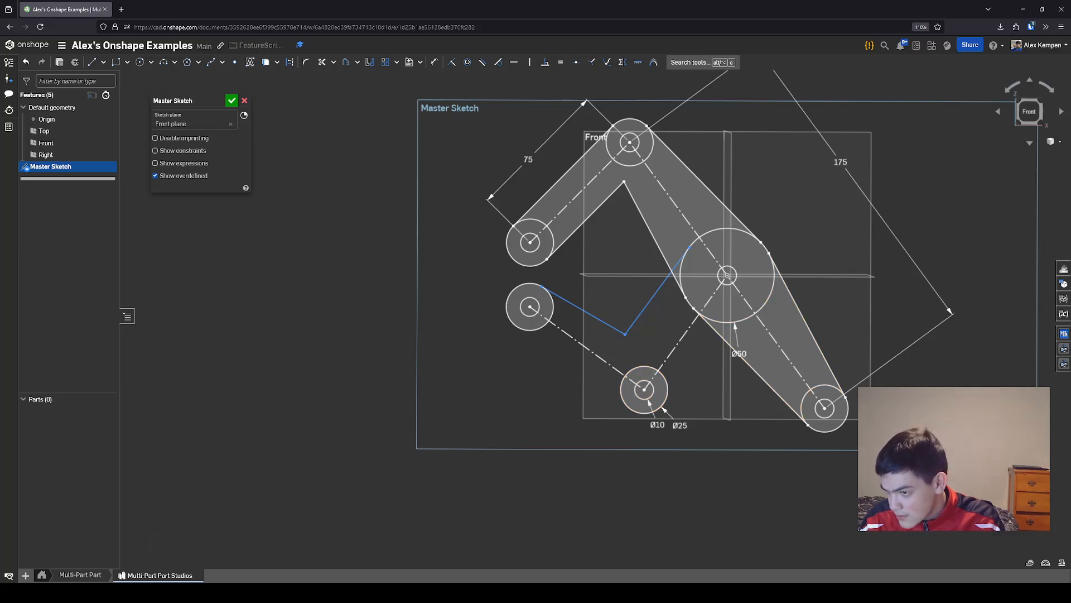
Draw the lower link's outer line from the lower-left joint's outer circle to the bottom joint's outer circle
key(l)
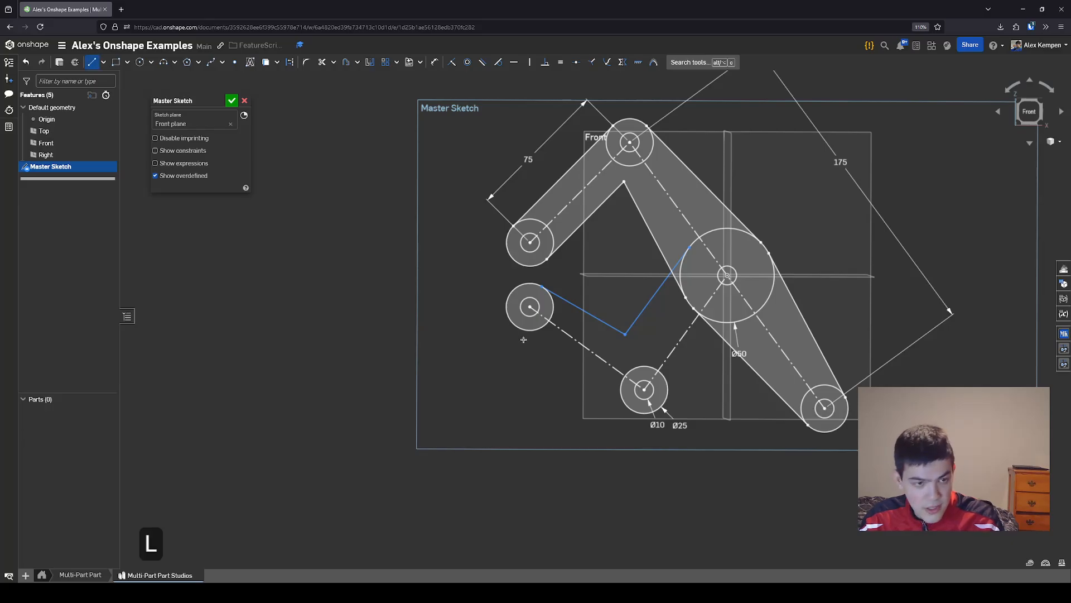
click(519, 329)
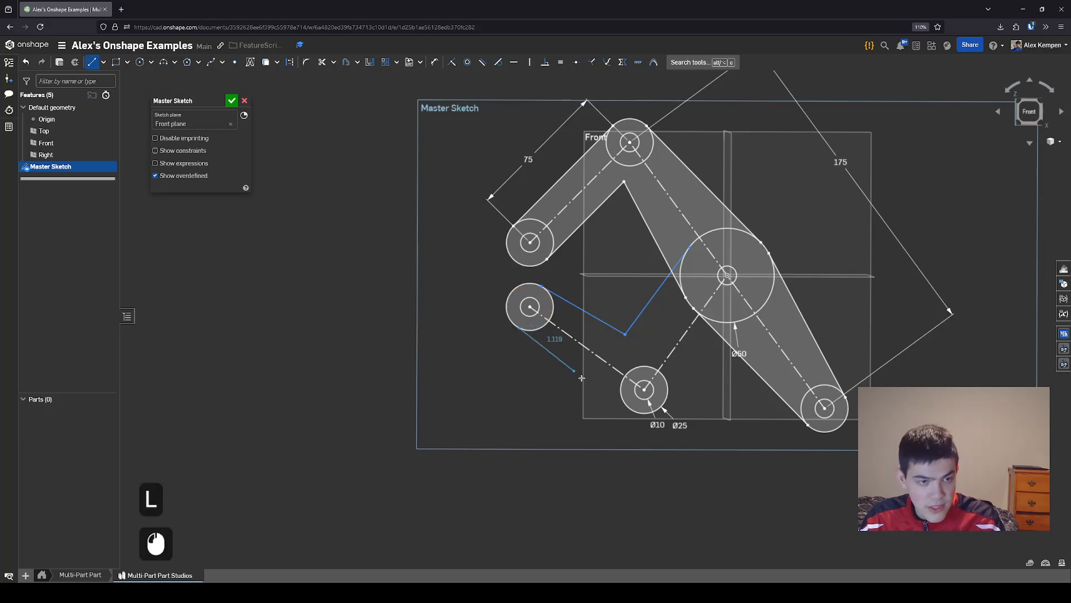
click(628, 411)
key(Escape)
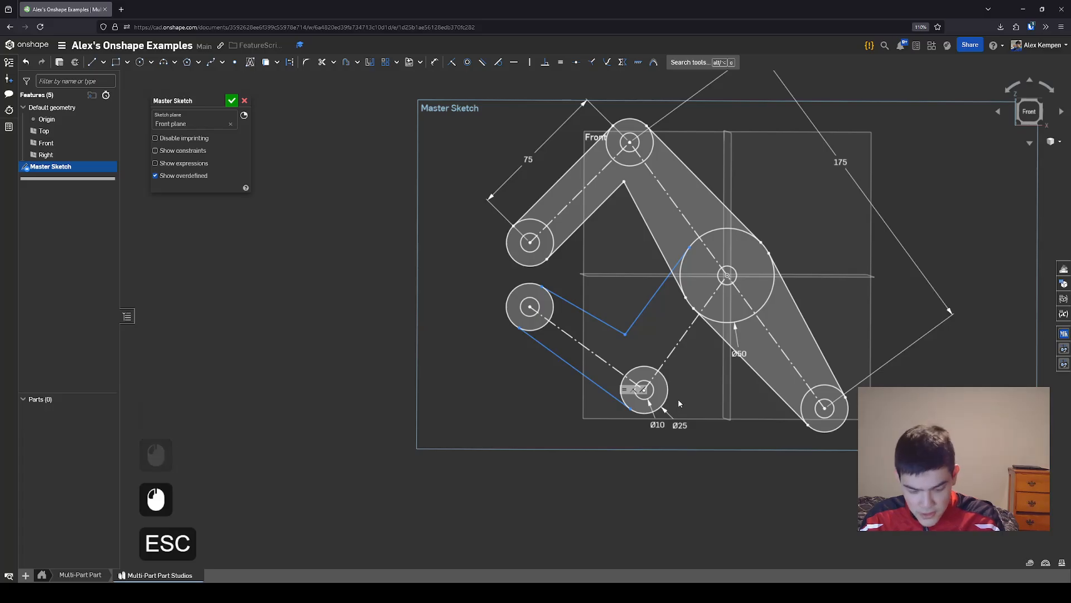
Draw a line from the bottom joint's outer circle past the 50 mm circle's lower right and make its endpoint coincident with that circle
key(l)
click(669, 398)
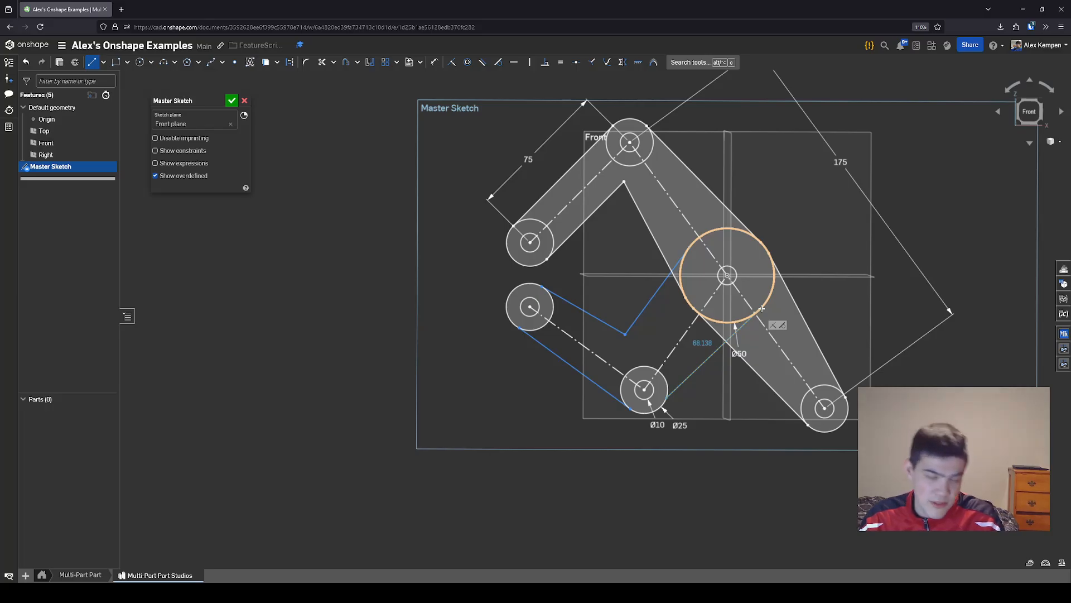
key(shift)
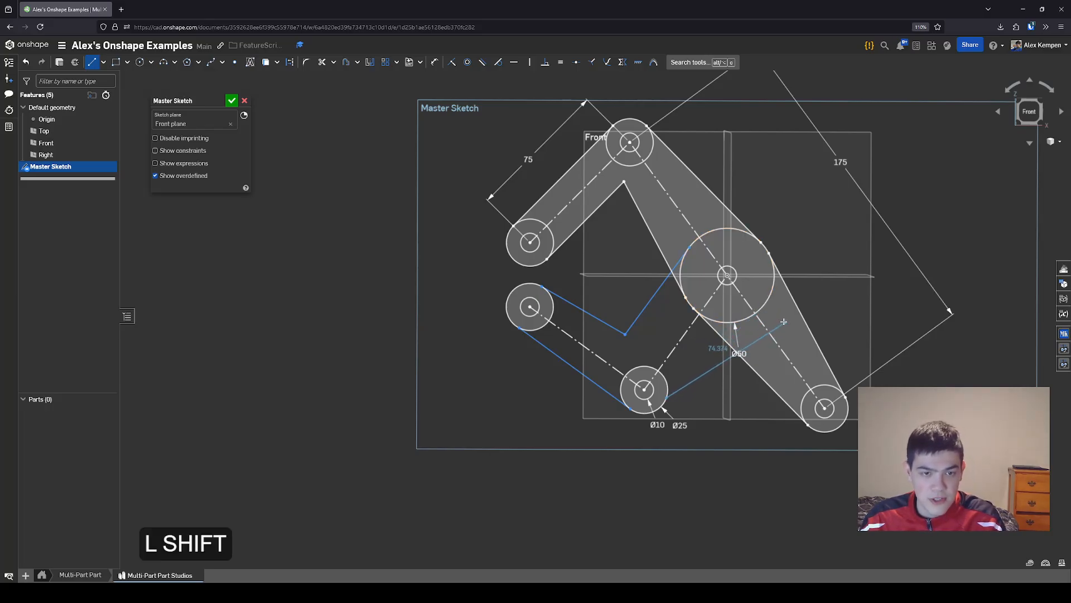
shift+click(776, 319)
key(Escape)
key(i)
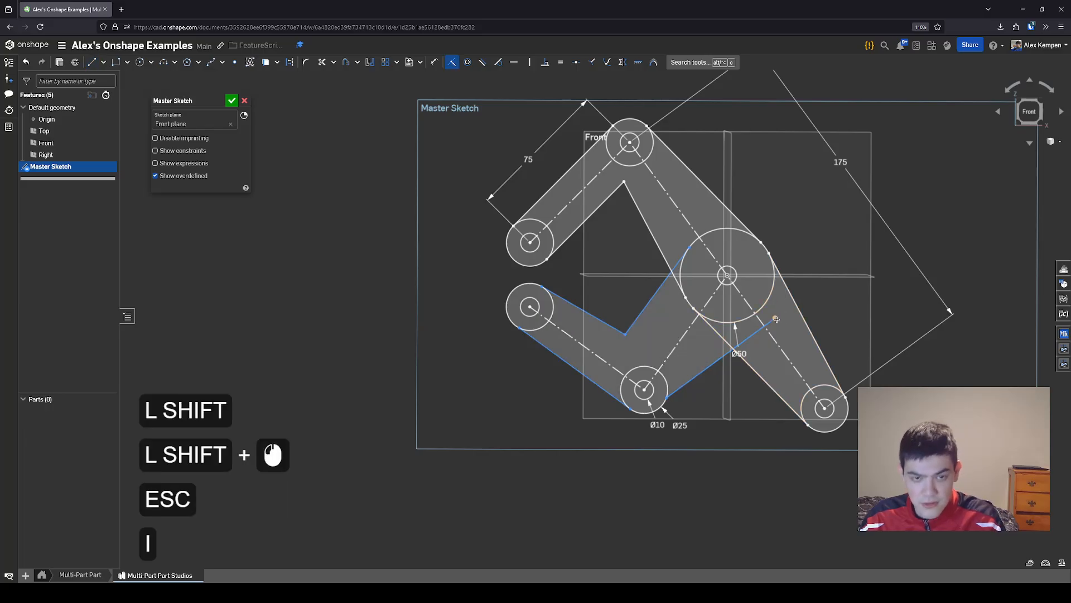
click(776, 319)
click(765, 307)
Constrain the outer line from the bottom joint tangent to the 50 mm circle
key(t)
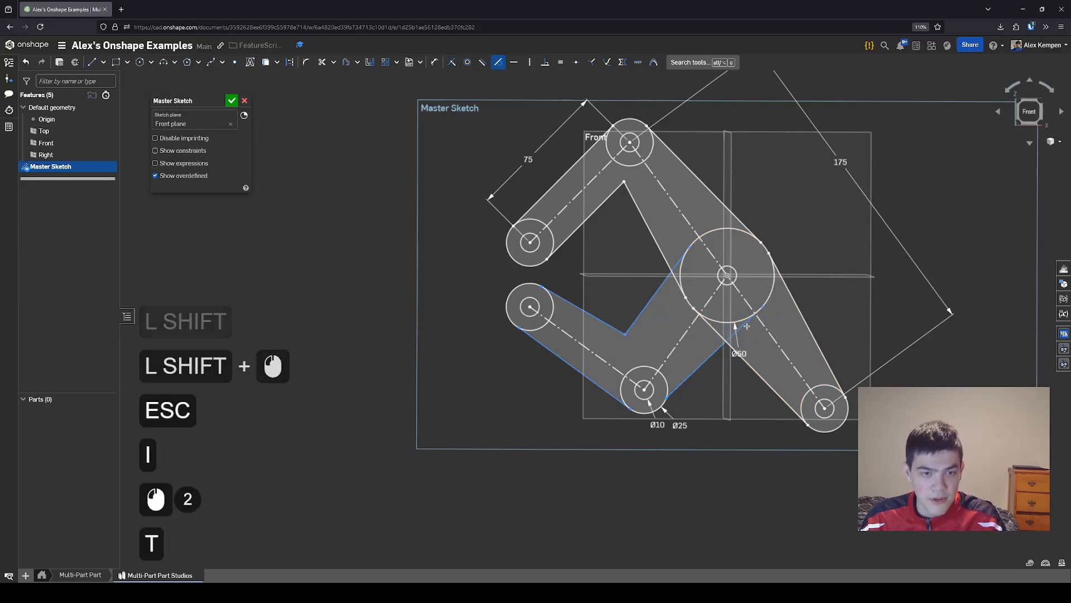
click(743, 325)
click(738, 321)
key(Escape)
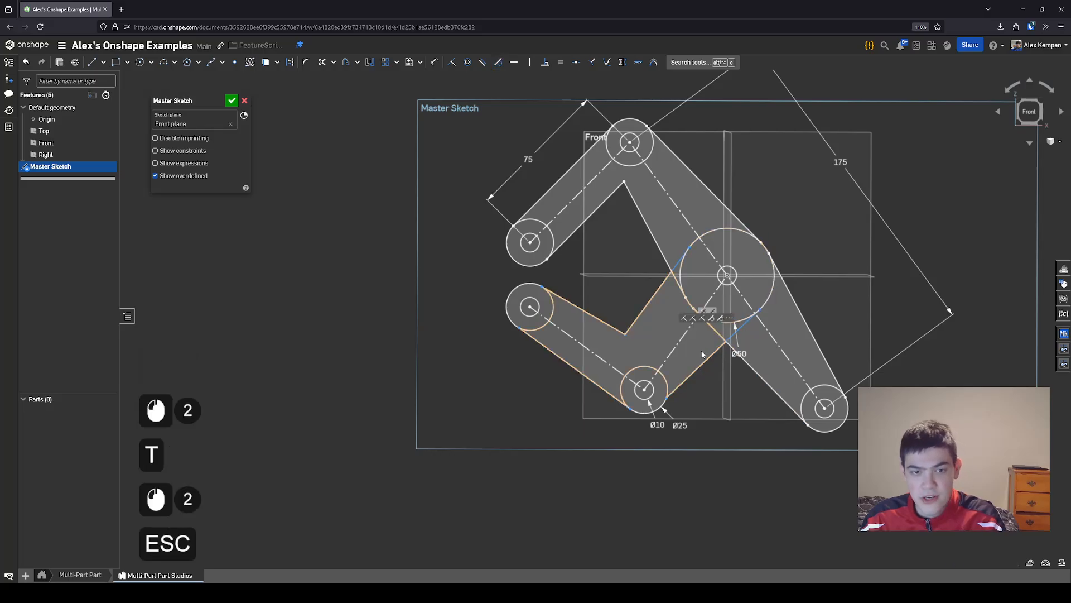
click(690, 383)
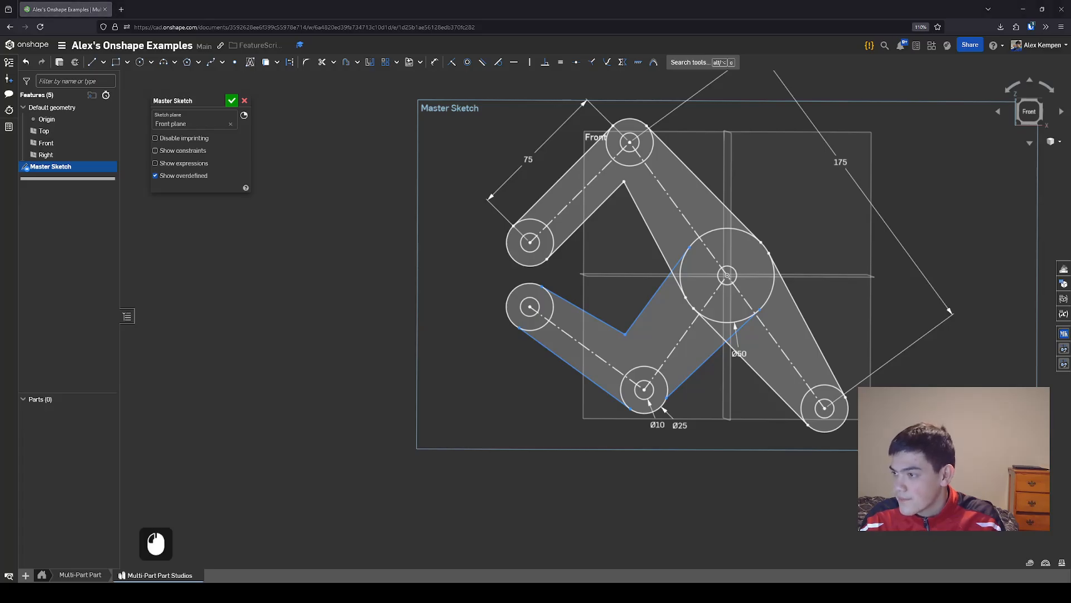
Constrain the same outer line tangent to the outer circle of the bottom joint
key(t)
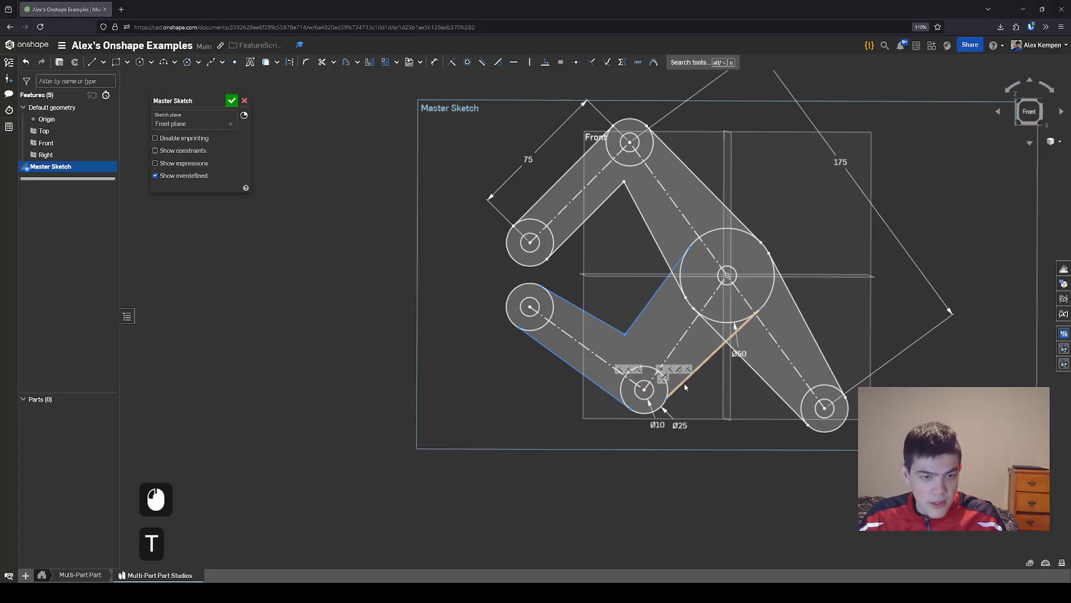
key(t)
click(684, 384)
click(694, 402)
key(t)
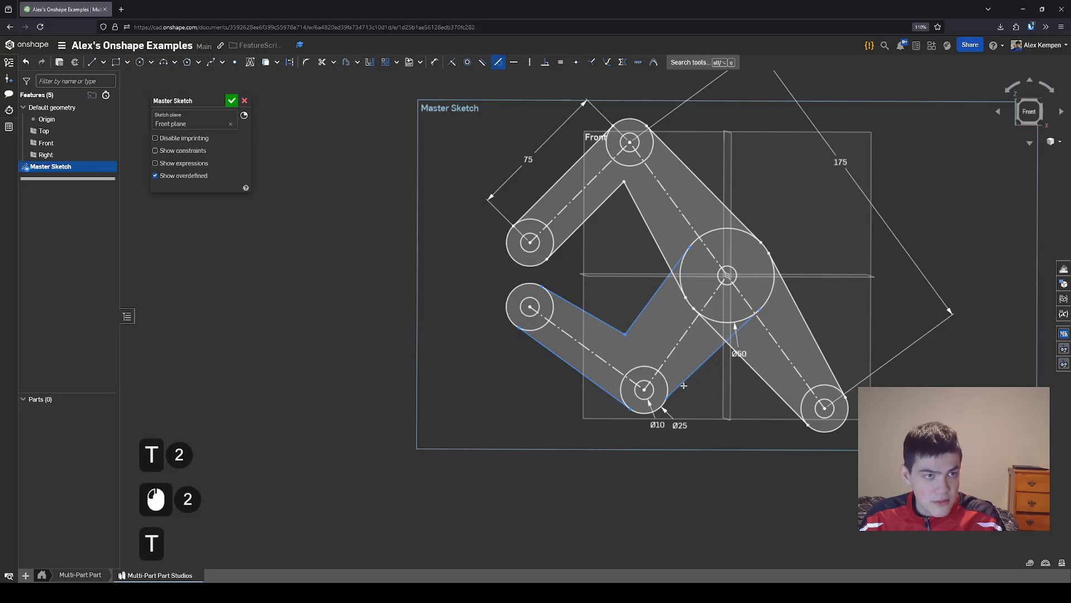
click(684, 385)
click(673, 387)
click(667, 389)
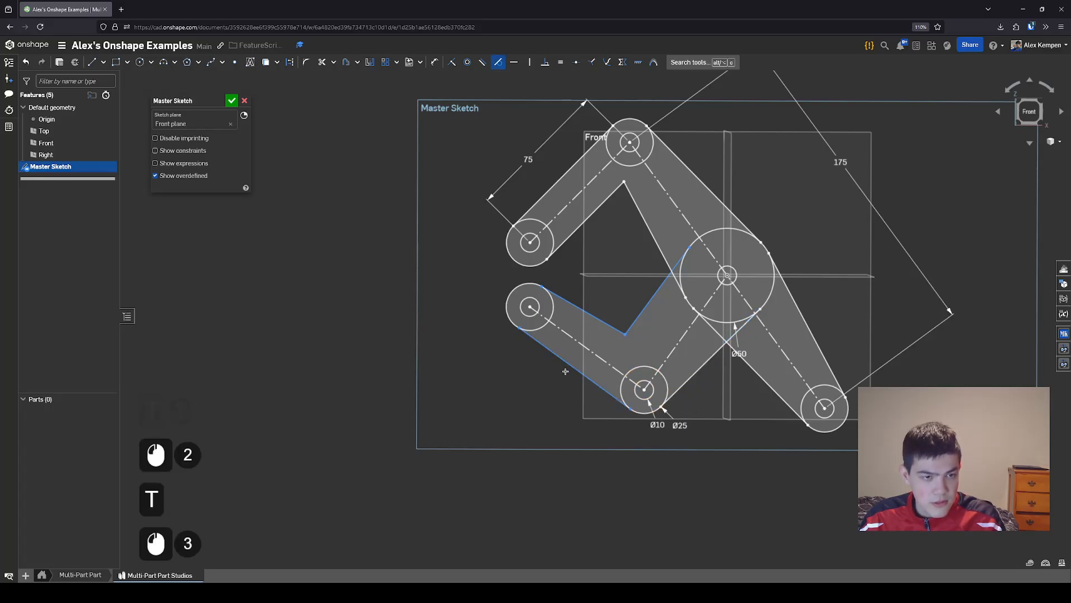
key(Escape)
Constrain the lower link's outer line tangent to the outer circle of the lower-left joint
click(525, 338)
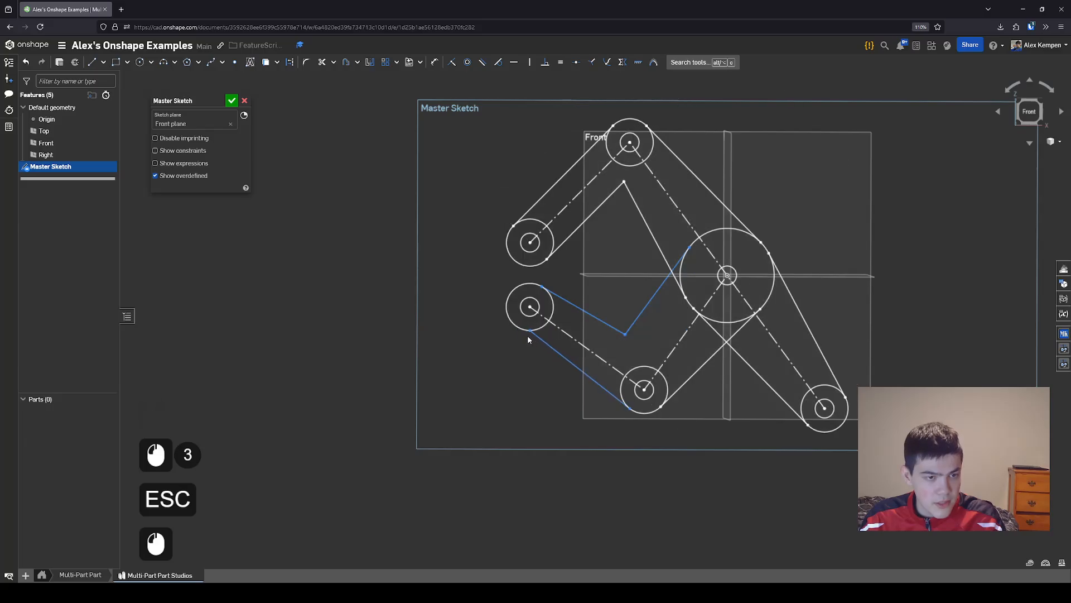
key(t)
click(575, 366)
click(524, 330)
key(Escape)
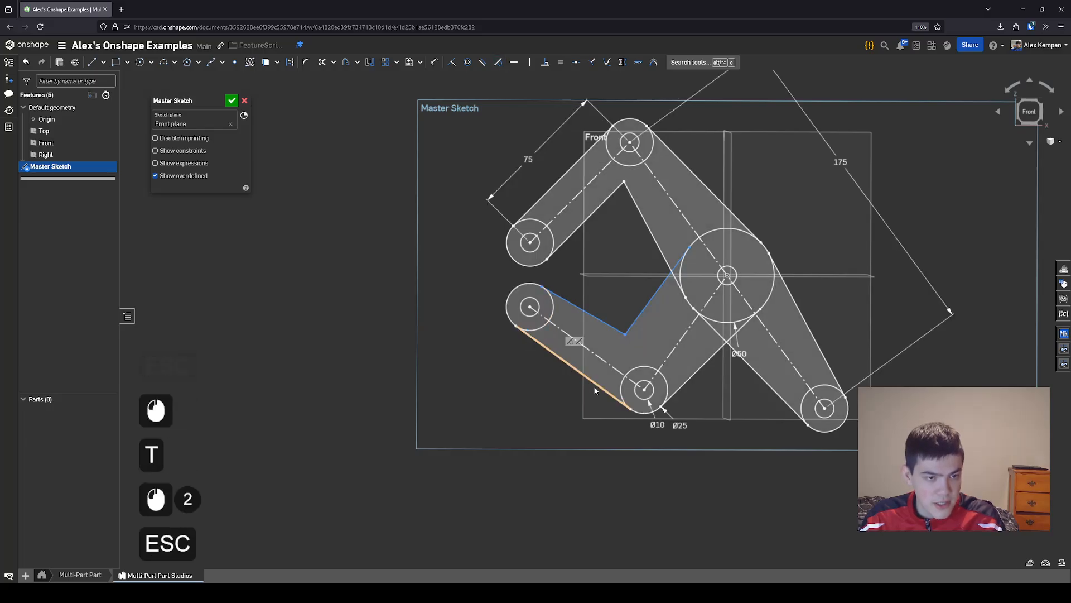
Constrain the lower link's inner line parallel to the construction line between the lower-left and bottom joints
scroll(512, 393, down, 2)
scroll(516, 357, up, 4)
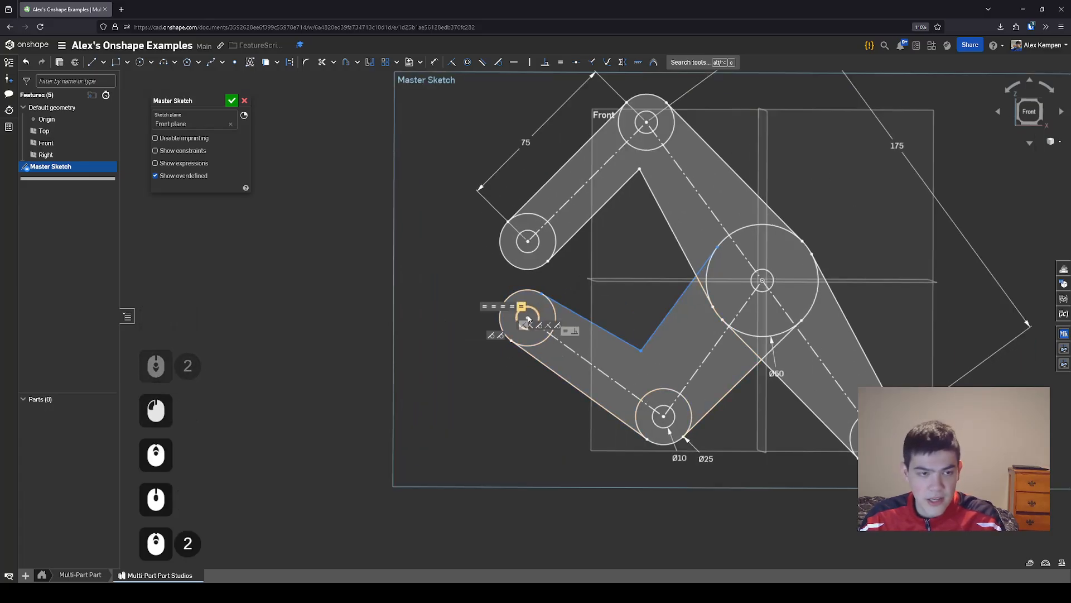
mouse_move(641, 350)
mouse_down()
mouse_move(645, 362)
mouse_move(610, 346)
mouse_move(624, 320)
mouse_move(644, 361)
mouse_move(657, 359)
mouse_move(643, 360)
mouse_up()
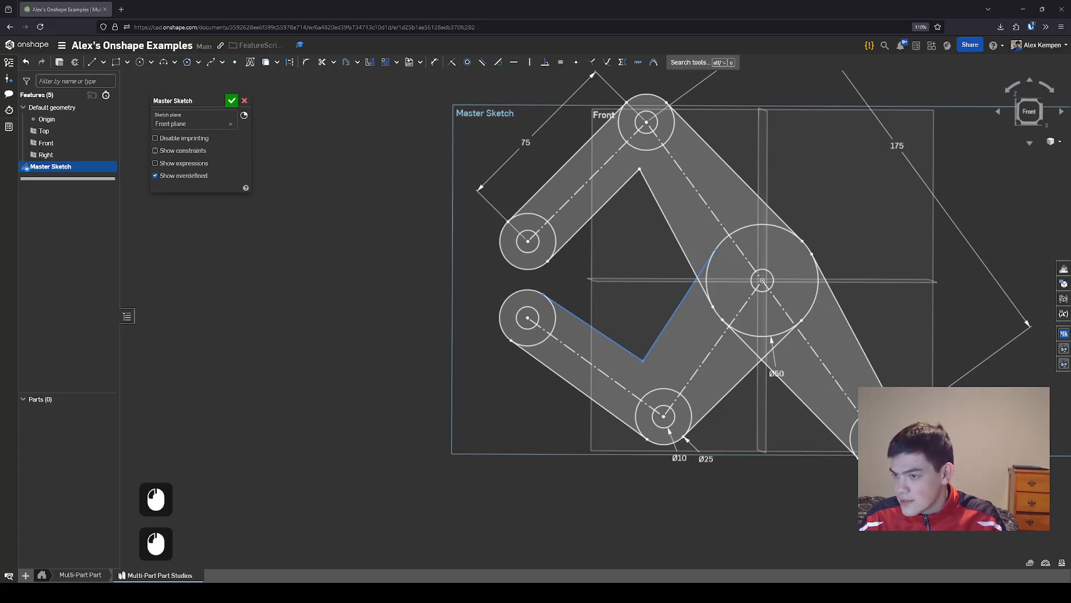
key(b)
click(537, 184)
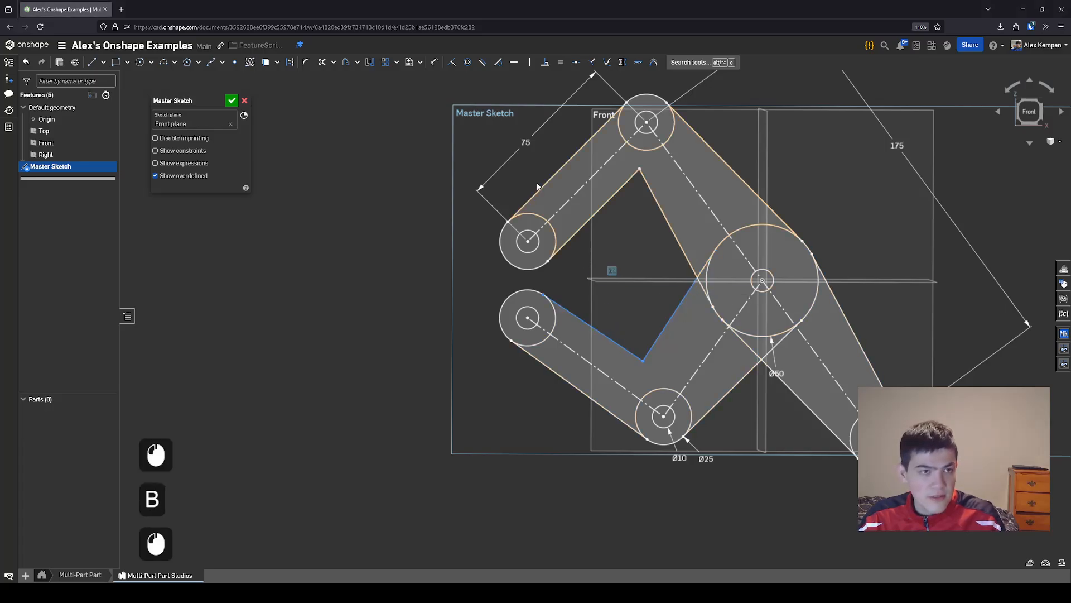
click(560, 62)
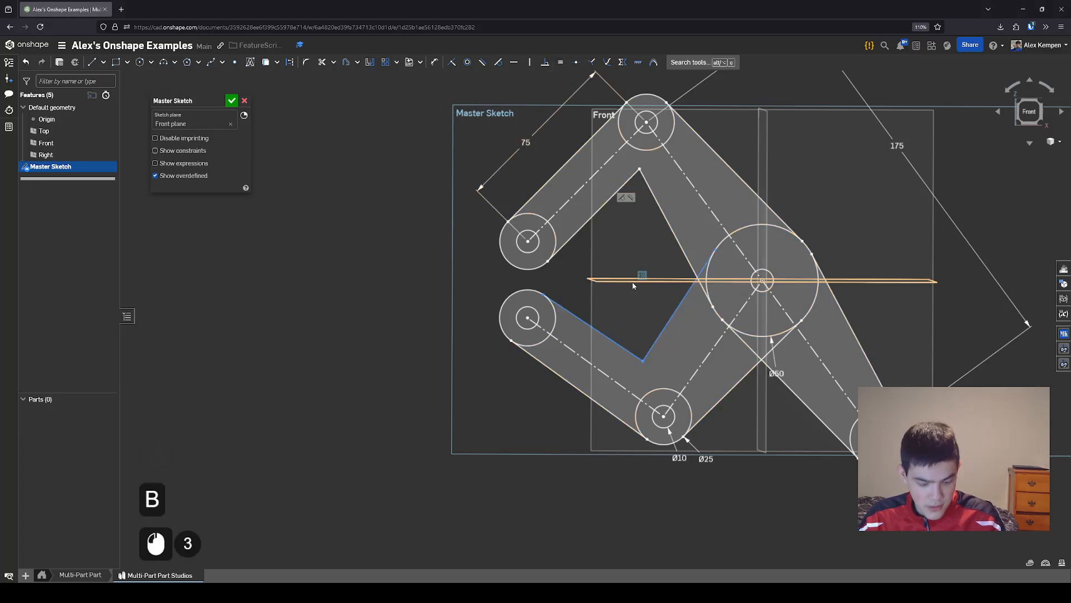
key(b)
click(598, 326)
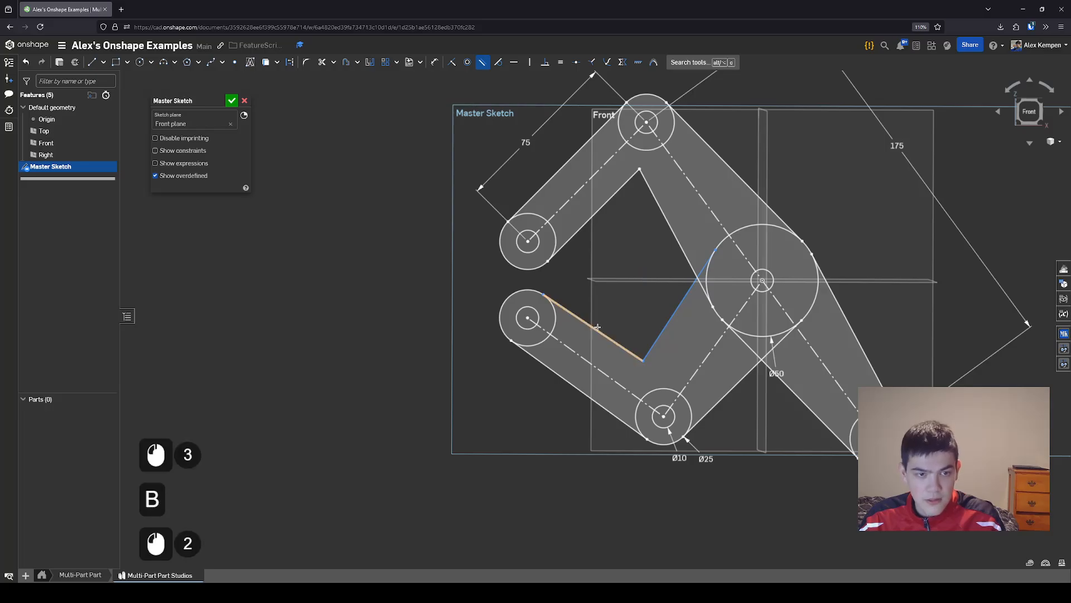
click(581, 352)
key(Escape)
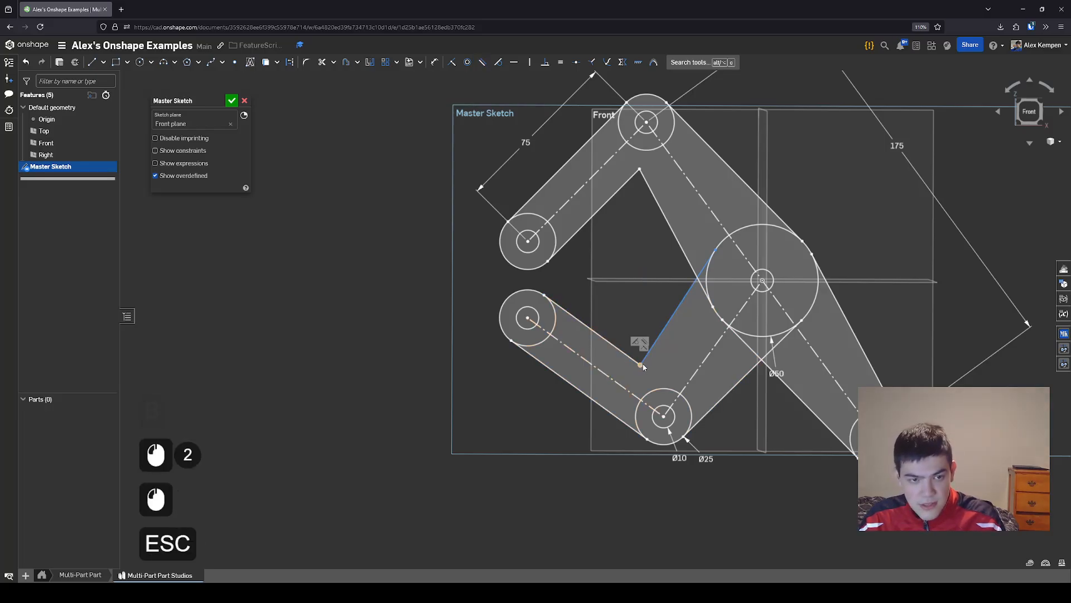
Constrain the inner line coming from the 50 mm circle tangent to the bottom joint's outer circle
key(t)
click(664, 327)
click(651, 391)
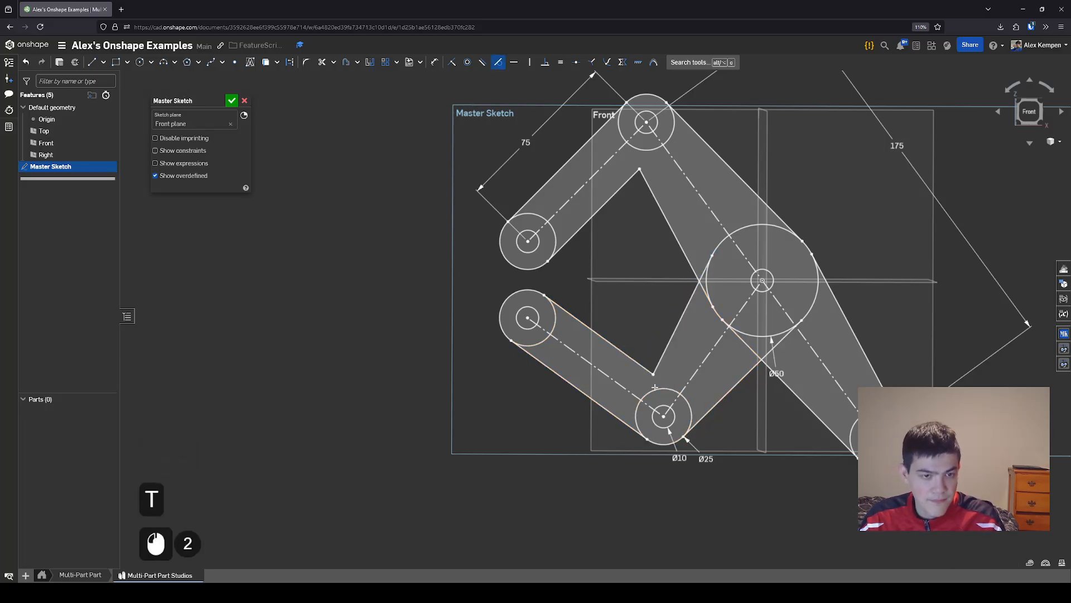
key(Escape)
scroll(640, 313, down, 2)
click(501, 341)
middle_drag(492, 350, 478, 352)
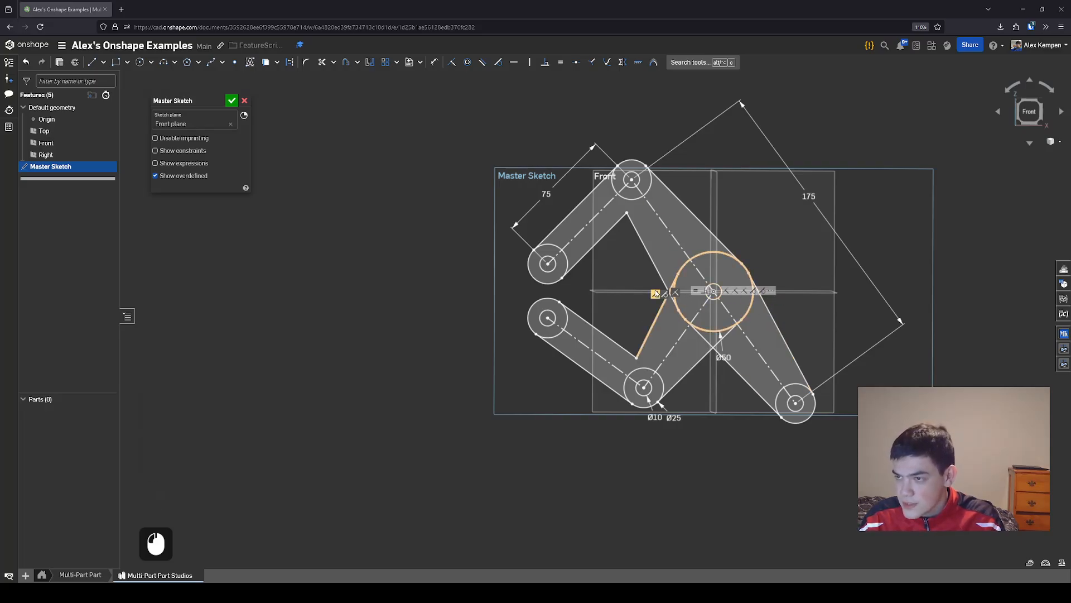
Fillet the inner corners of both arms, near the top and bottom joints, with a 15 mm radius
scroll(628, 268, up, 3)
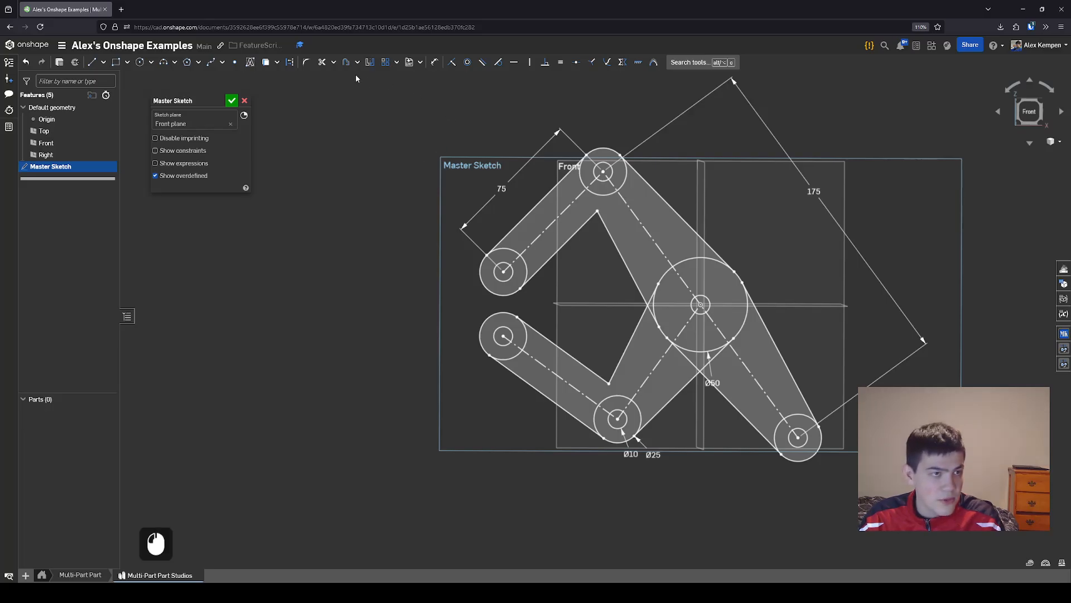
click(308, 66)
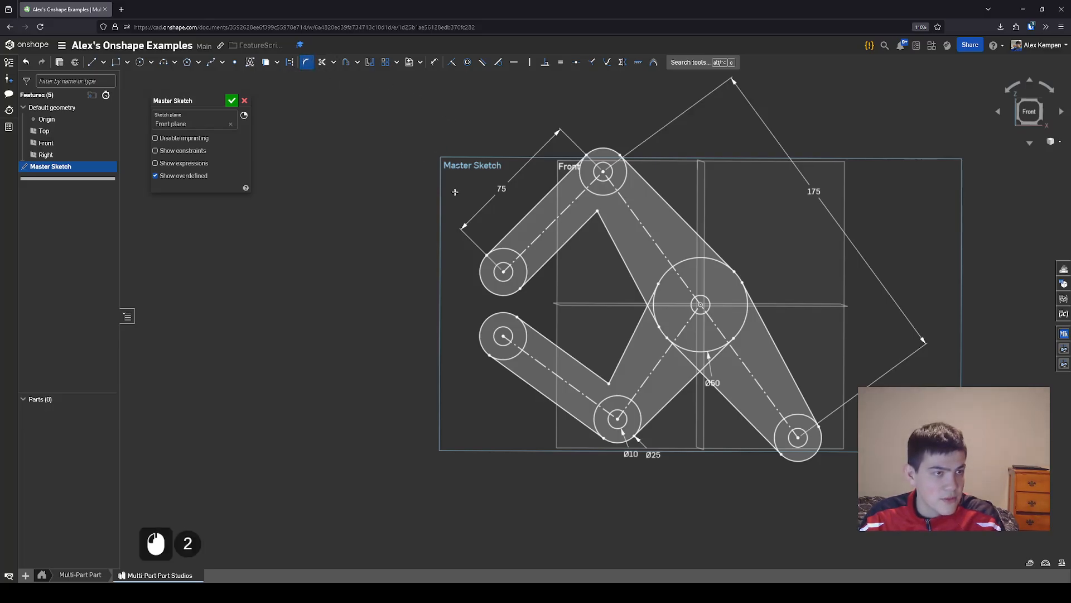
click(597, 211)
click(607, 383)
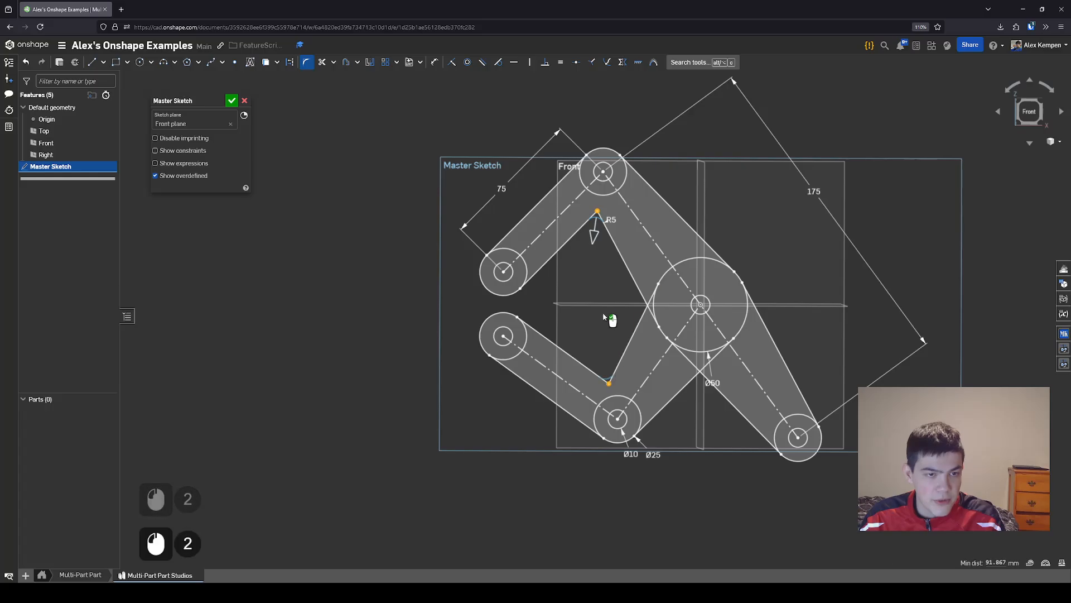
scroll(600, 313, up, 2)
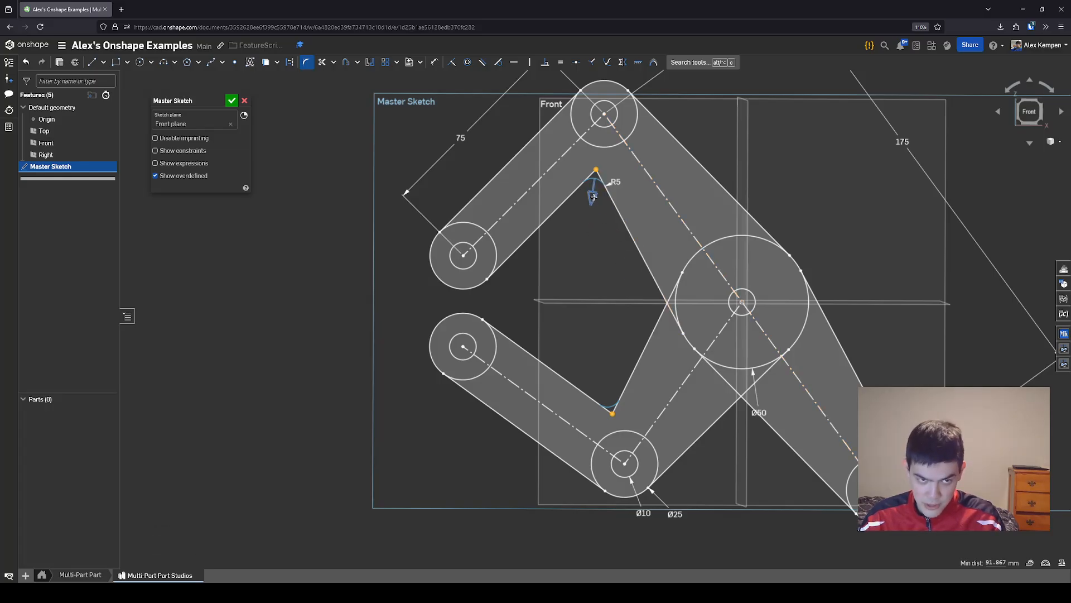
drag(593, 198, 593, 216)
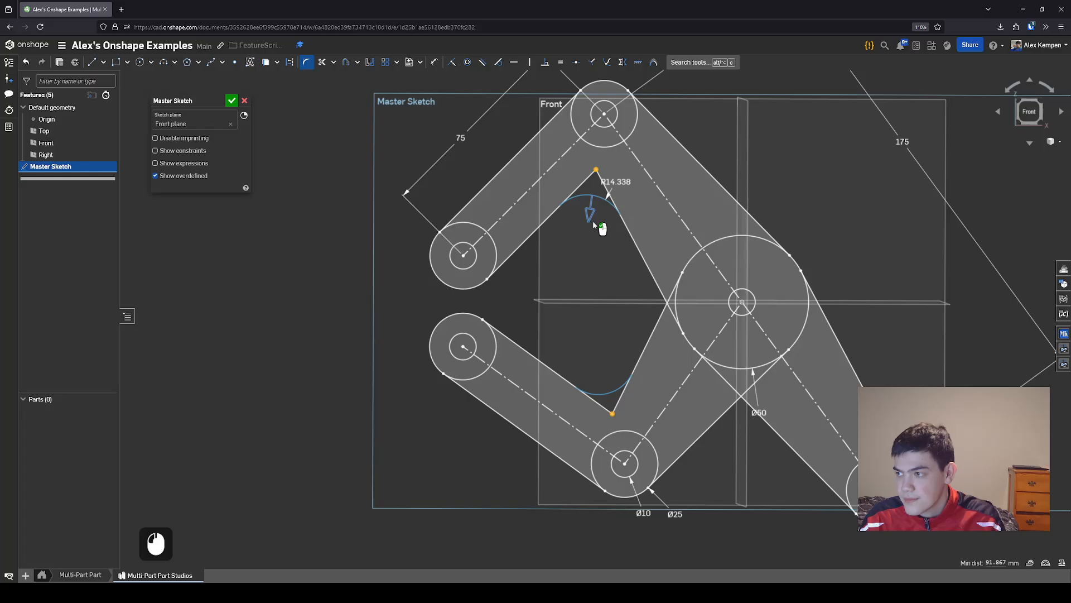
click(588, 261)
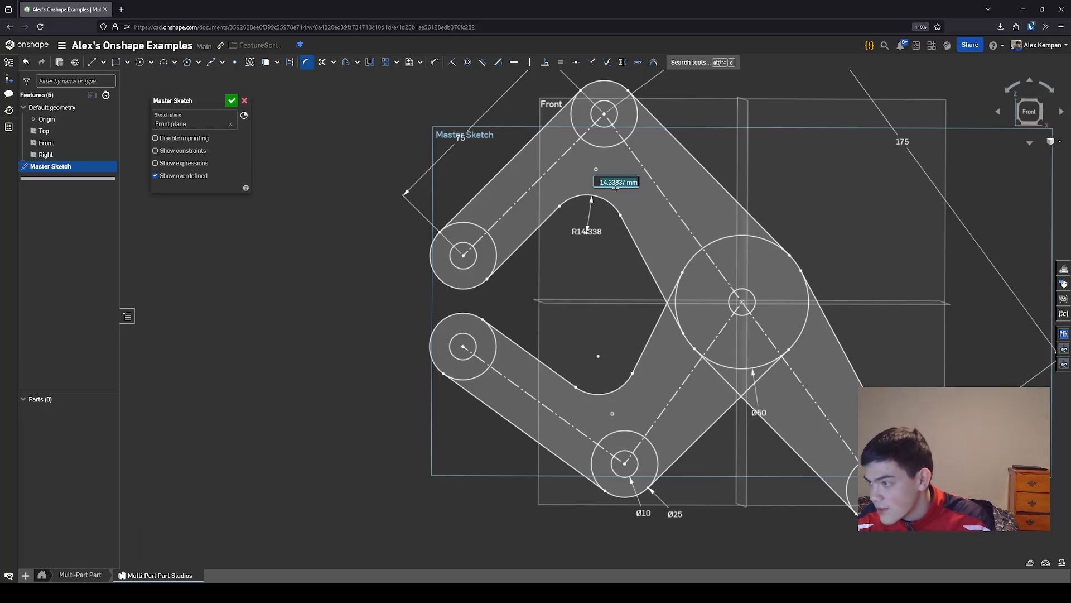
text(15)
key(Return)
key(Escape)
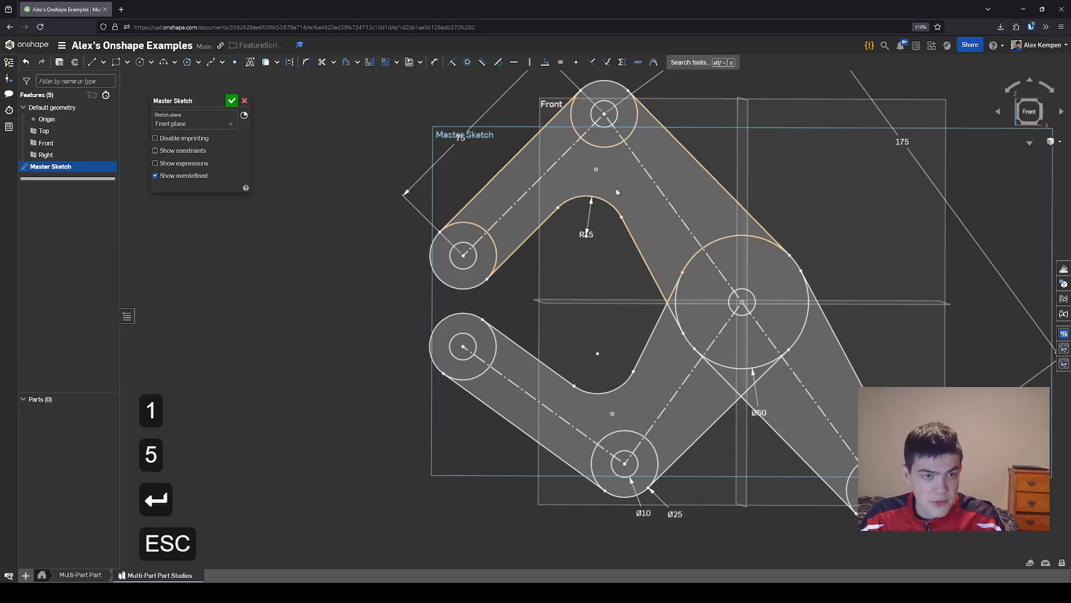
Sketch concentric circles around the holes of the top joint and the central pivot, about 20 mm in diameter at the pivot
scroll(606, 266, down, 3)
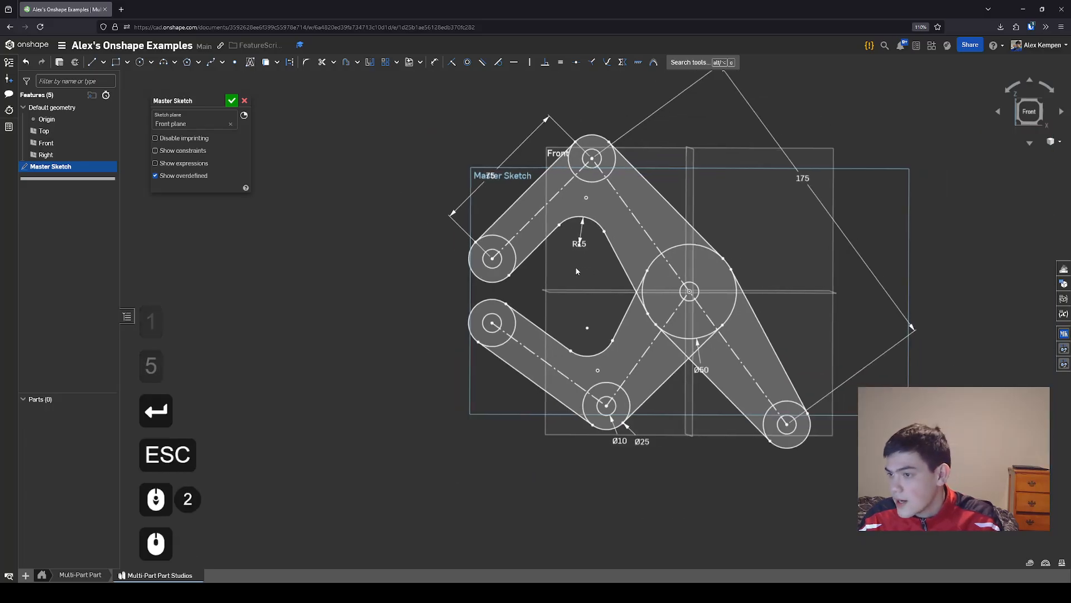
middle_drag(586, 275, 571, 280)
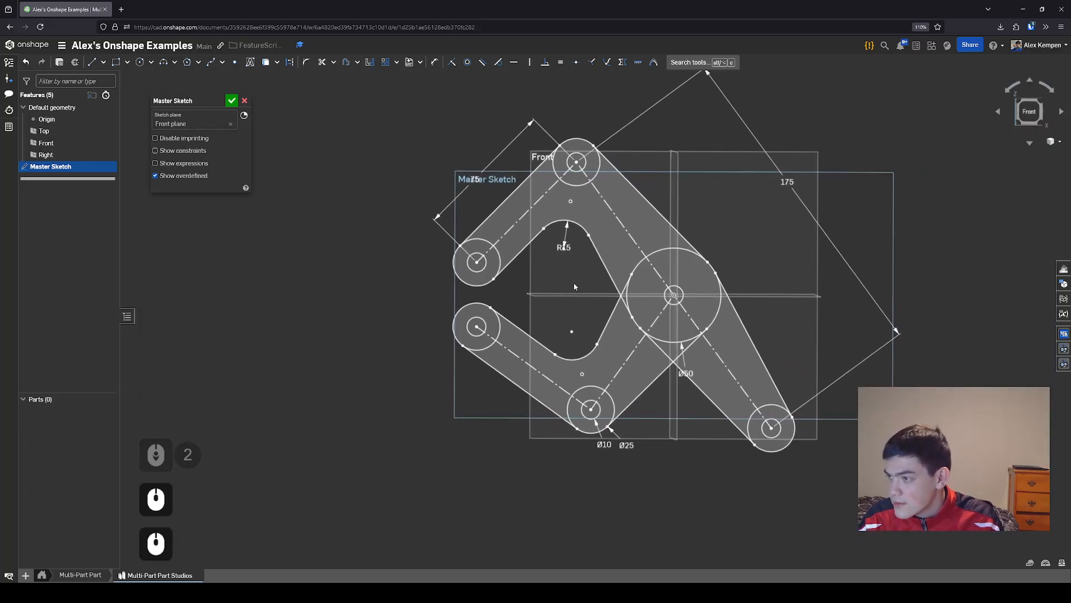
scroll(583, 283, up, 3)
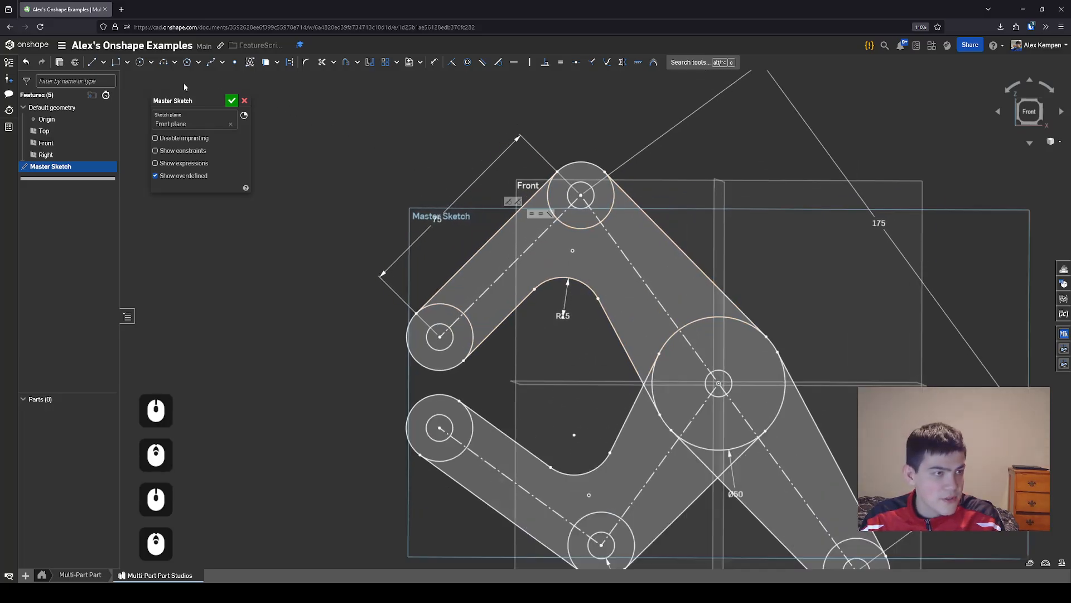
click(140, 62)
click(580, 194)
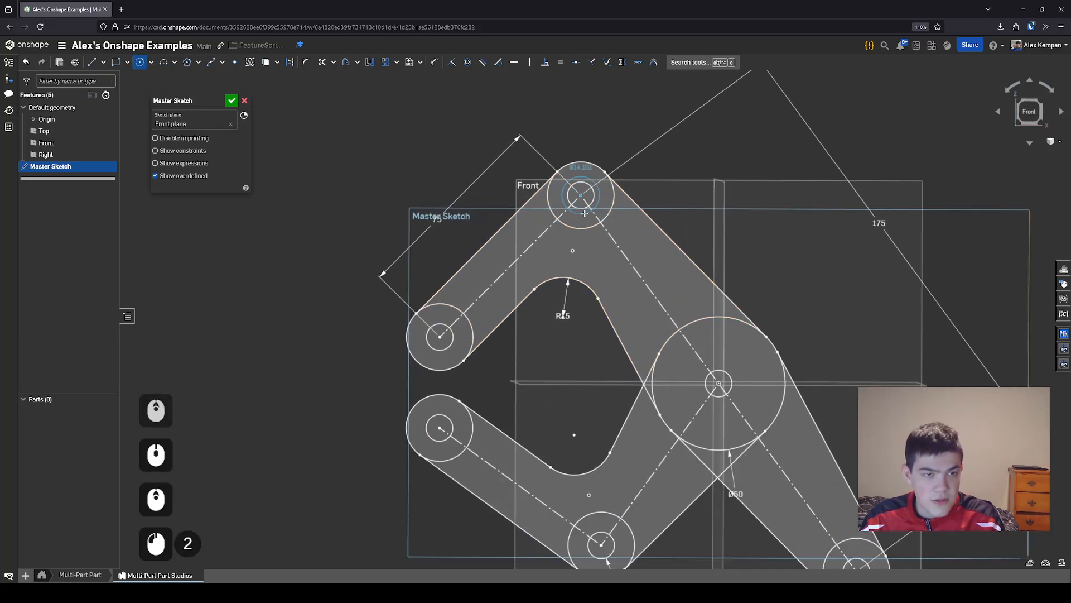
click(585, 214)
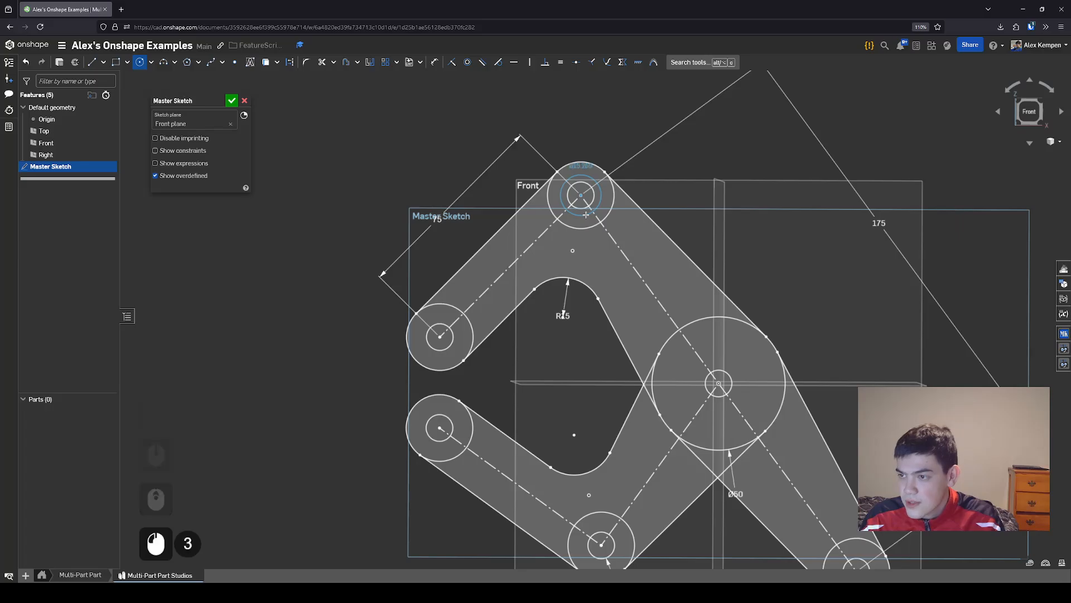
click(717, 382)
click(734, 402)
Sketch matching concentric circles around the holes of the bottom and lower-right joints, about 16 mm in diameter at the lower-right joint
middle_drag(616, 541, 613, 444)
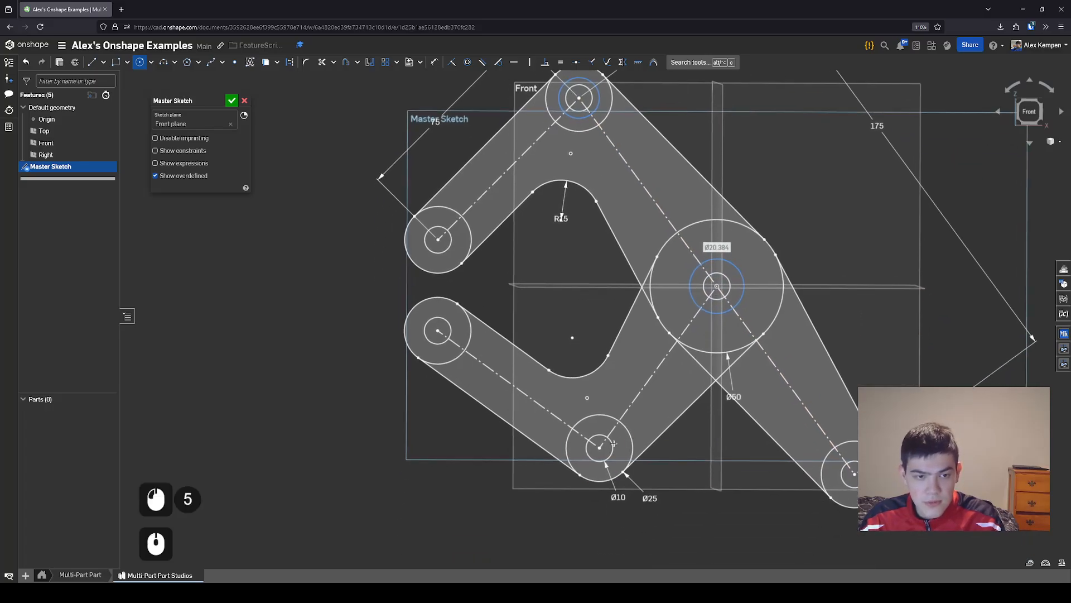
click(599, 447)
click(620, 450)
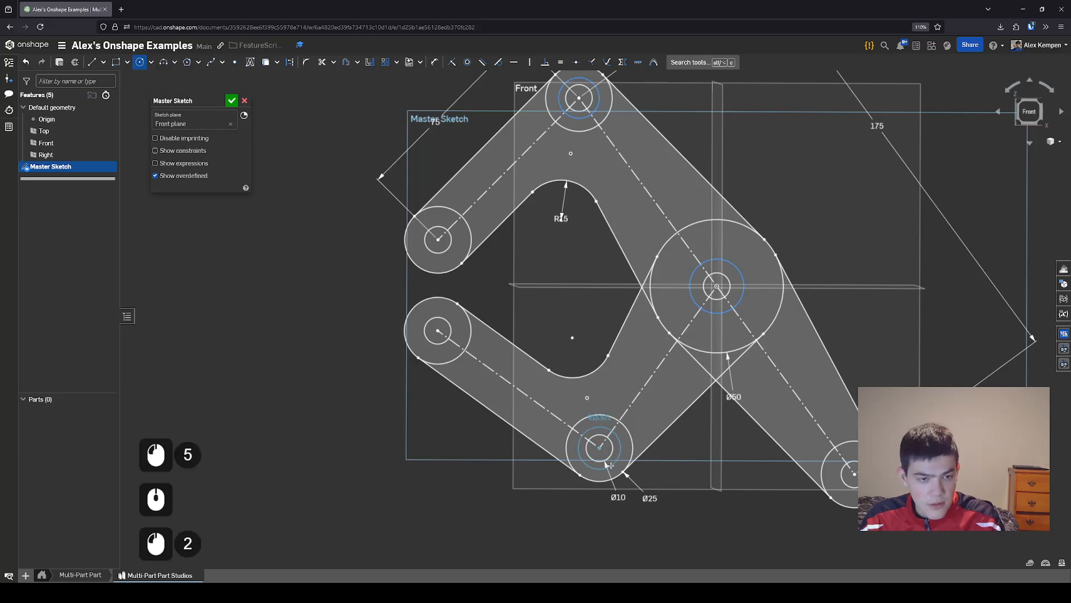
click(853, 473)
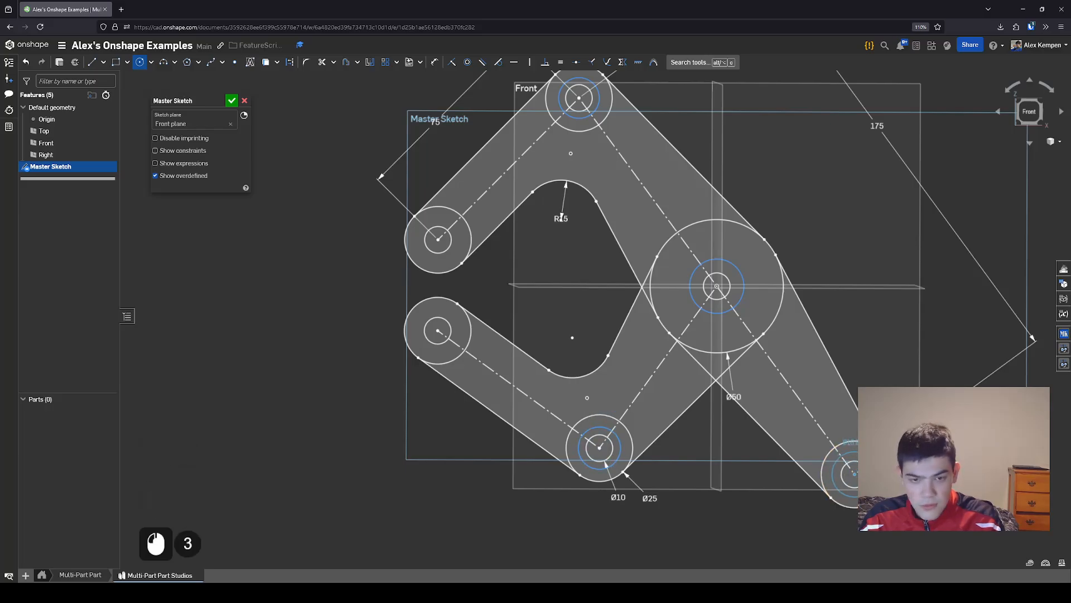
click(849, 495)
key(Escape)
Constrain the four new middle circles at the lower-right, bottom, central and top joints to be equal
click(844, 495)
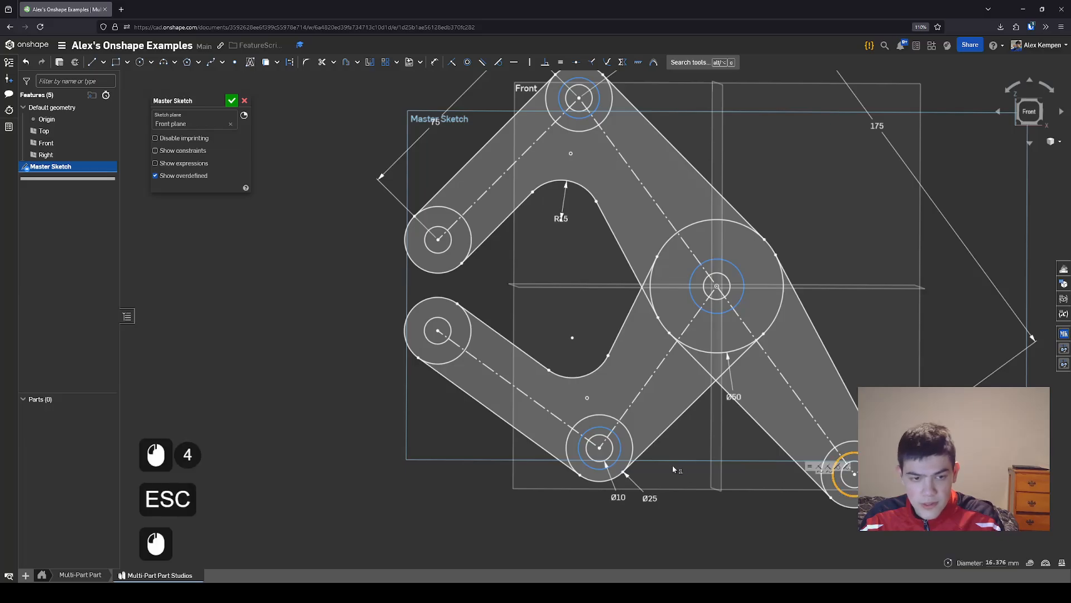
click(618, 457)
click(720, 309)
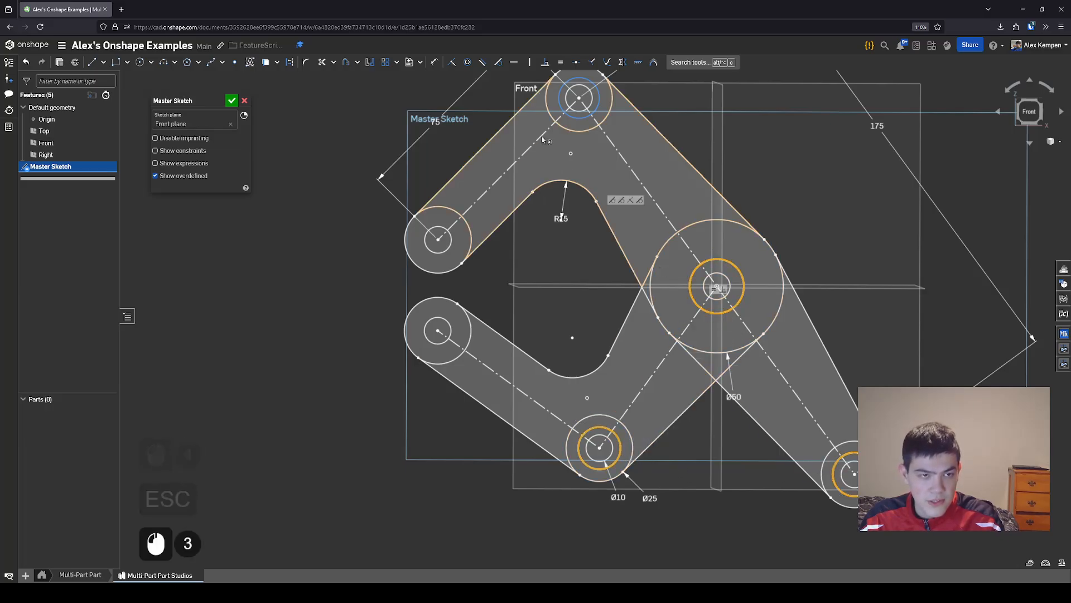
click(587, 122)
key(e)
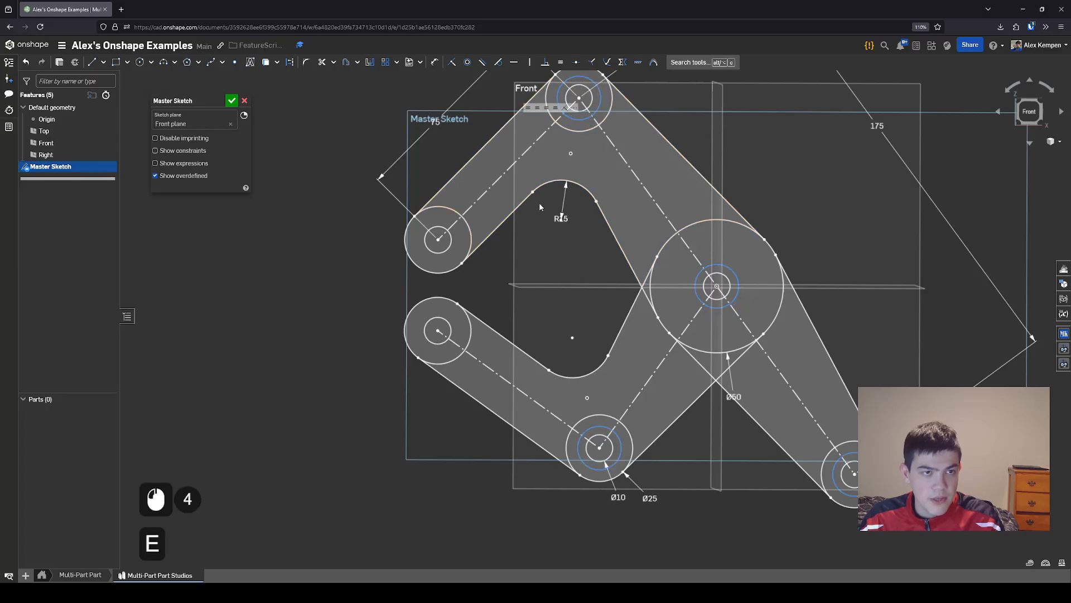
key(Escape)
Dimension the middle circle at the top joint with a 15 mm diameter
drag(582, 120, 582, 118)
middle_drag(613, 243, 591, 221)
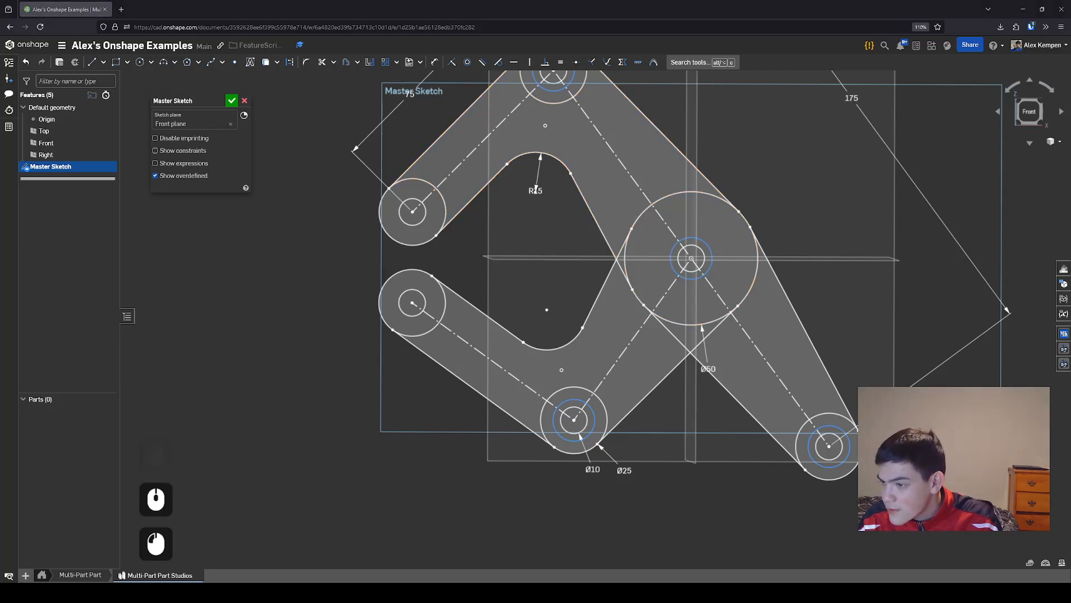
middle_drag(704, 242, 694, 315)
scroll(579, 191, up, 1)
middle_drag(553, 95, 552, 153)
key(d)
click(547, 165)
click(551, 114)
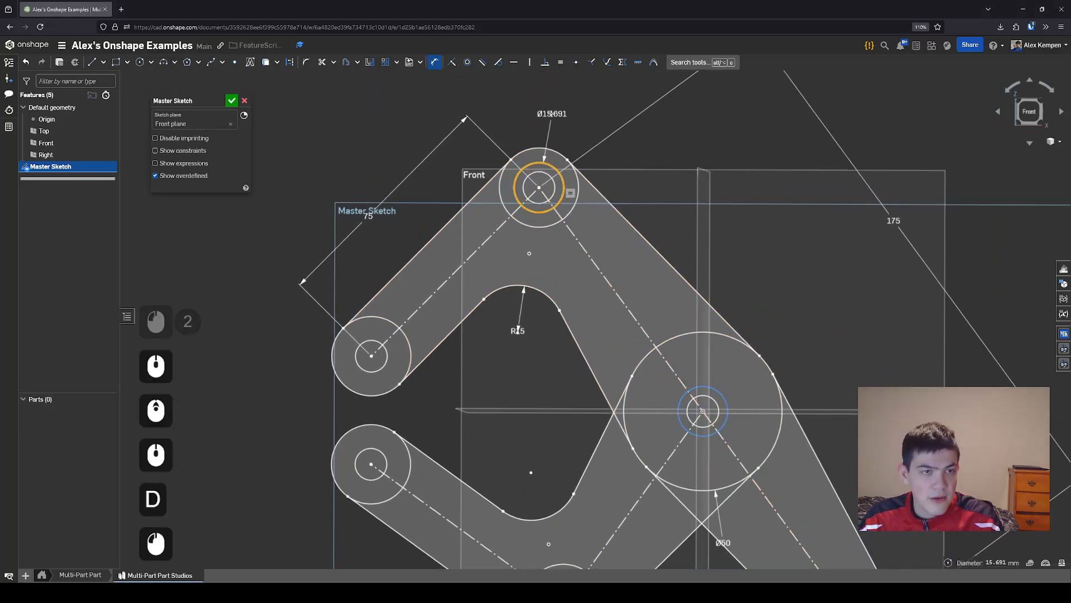
text(15)
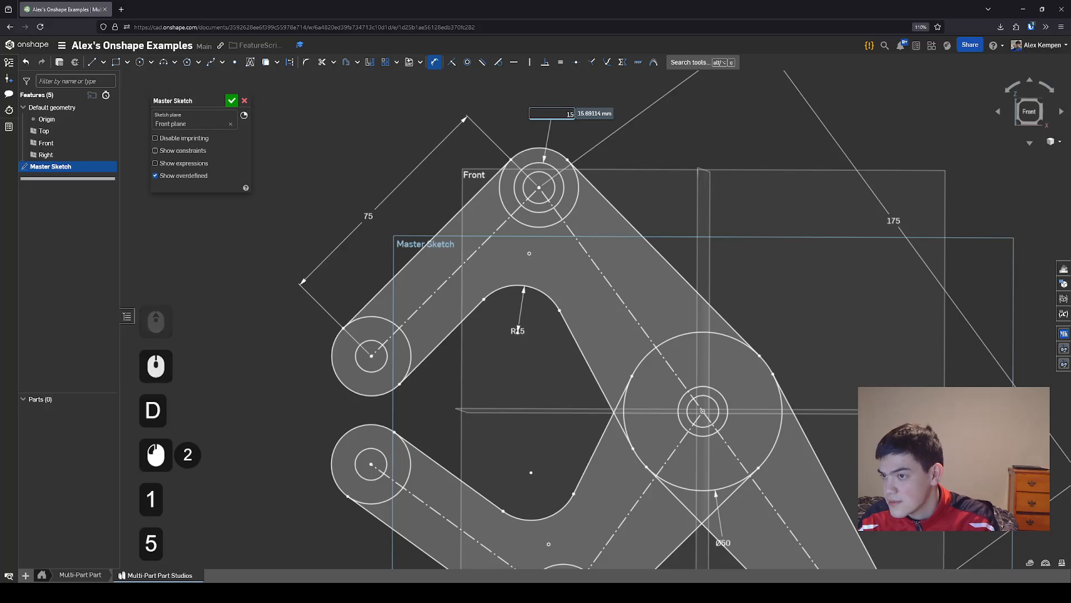
key(Return)
key(Escape)
Delete the tangent constraint between the upper arm's inner line and the upper-left joint's outer circle
scroll(648, 139, down, 2)
middle_drag(684, 216, 695, 200)
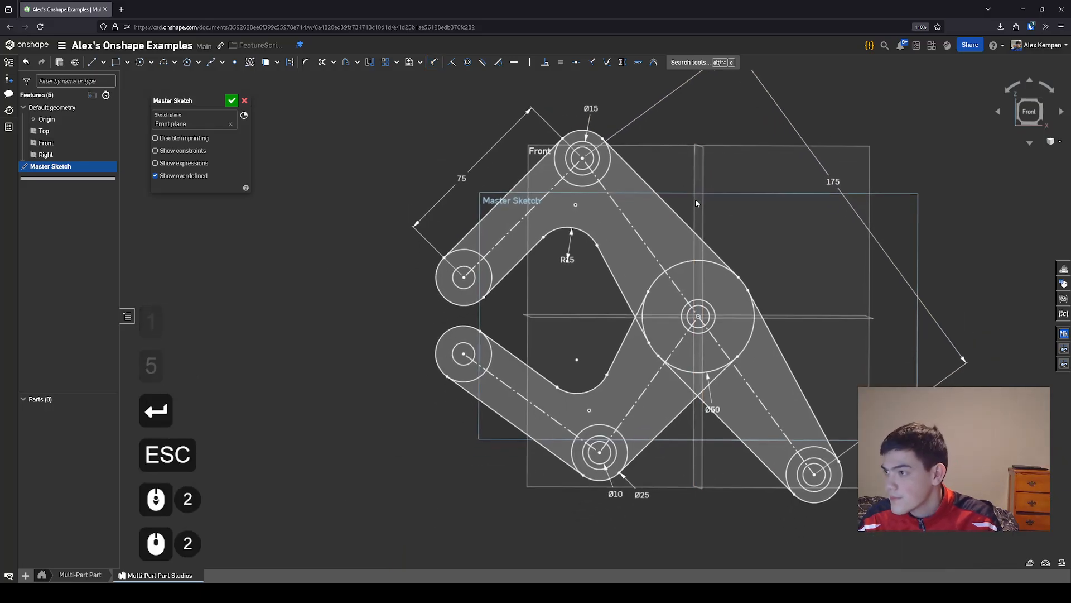
scroll(697, 200, down, 1)
middle_drag(701, 237, 701, 216)
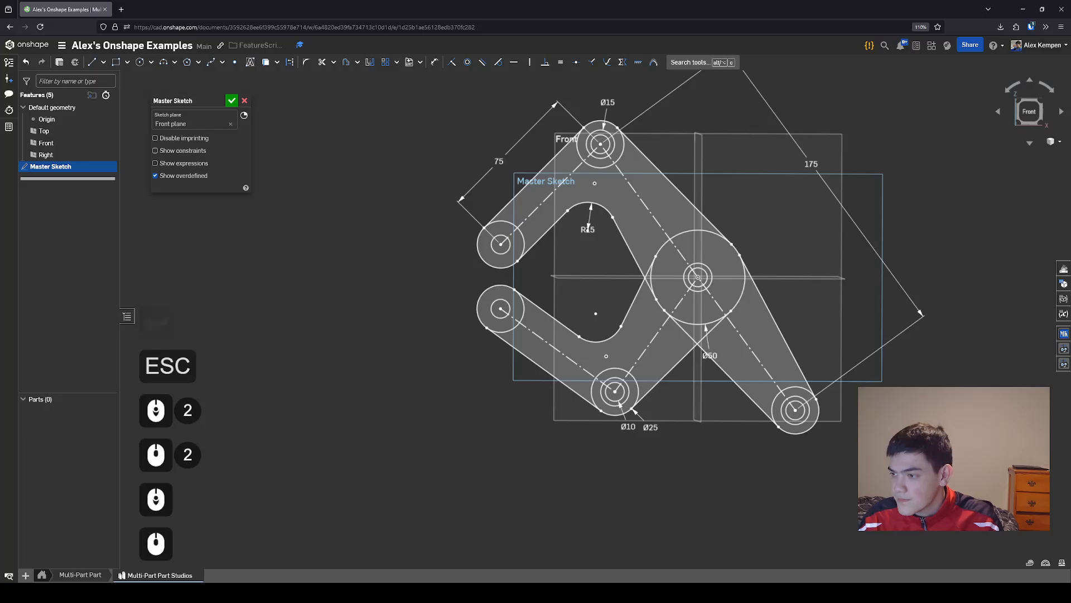
scroll(587, 330, down, 1)
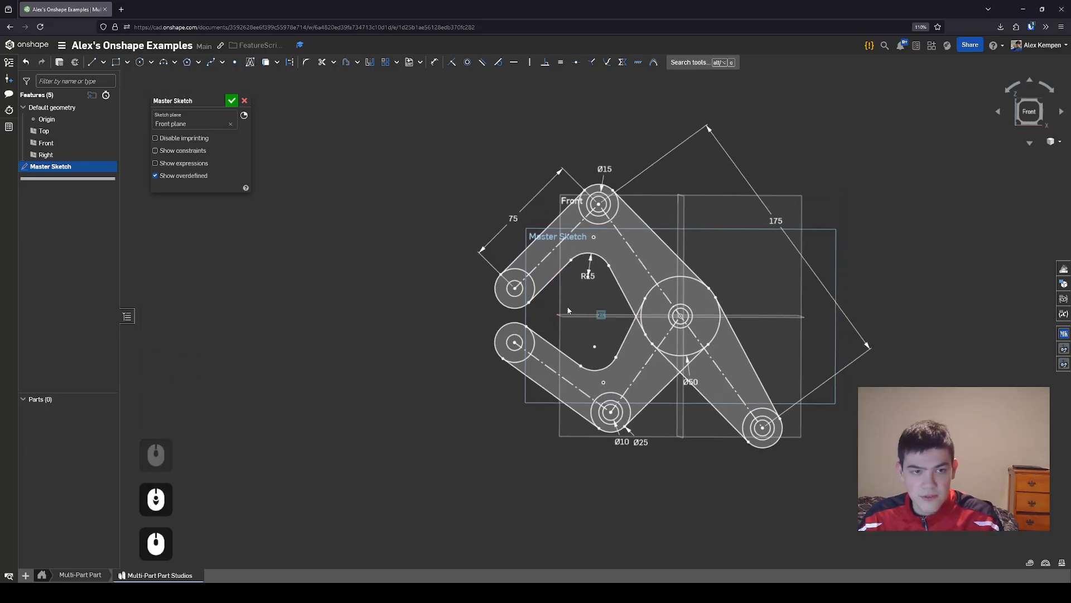
scroll(524, 315, up, 4)
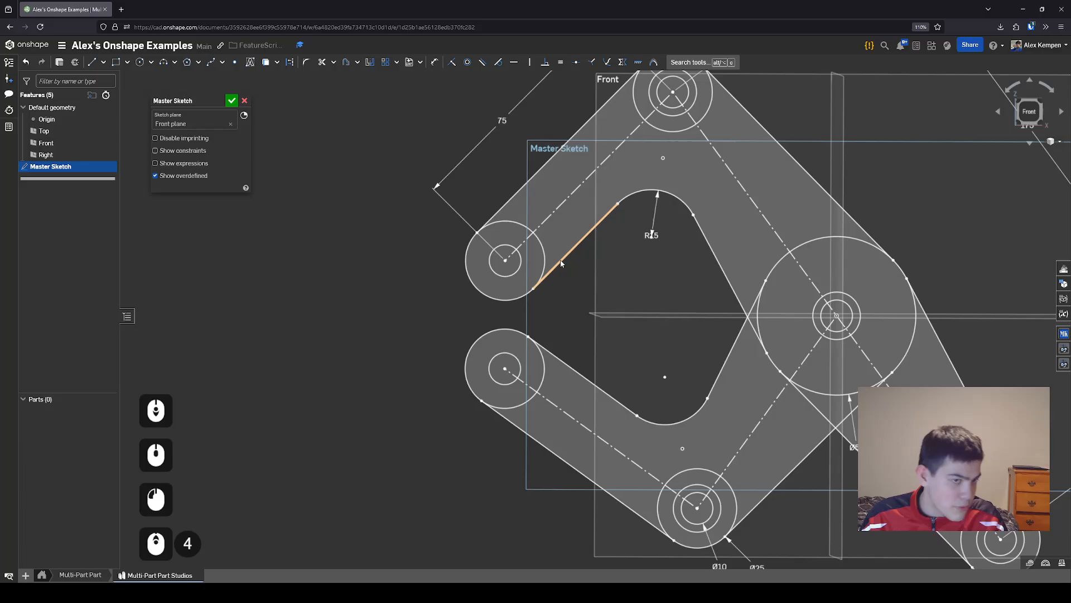
click(548, 244)
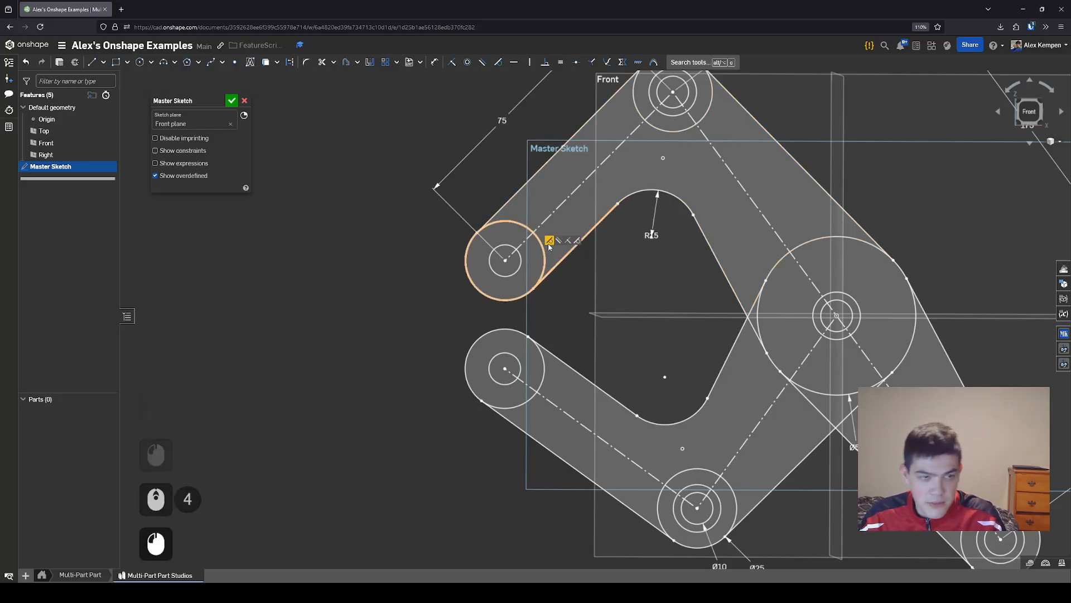
key(Delete)
click(519, 310)
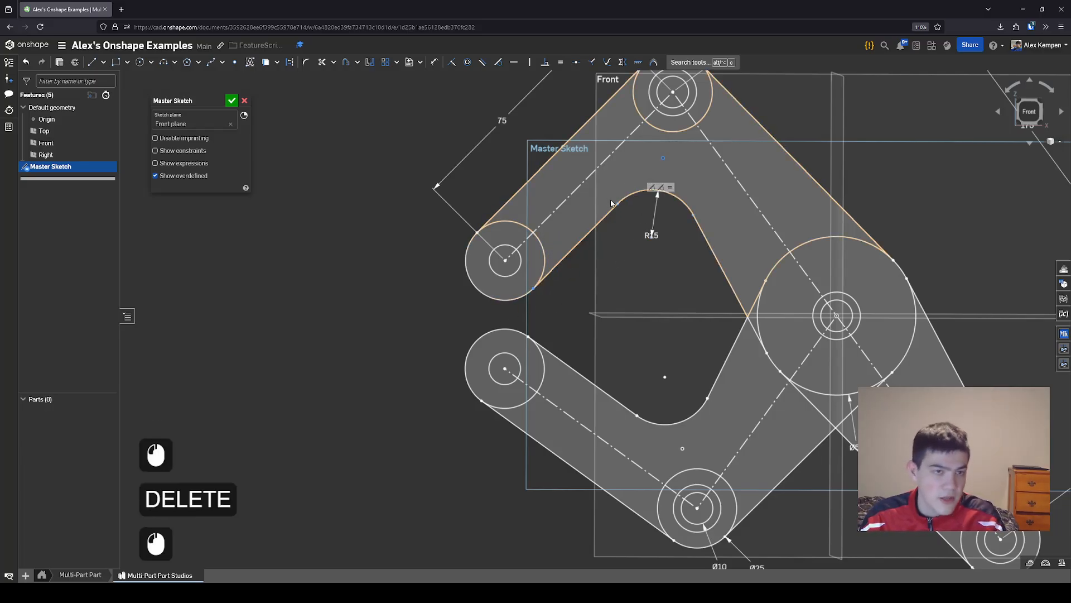
Constrain the upper arm's inner line tangent to the outer circle of the upper-left joint again
mouse_move(534, 288)
mouse_down()
mouse_move(551, 252)
mouse_move(556, 273)
mouse_move(541, 279)
mouse_up()
key(t)
click(540, 279)
click(540, 280)
key(Escape)
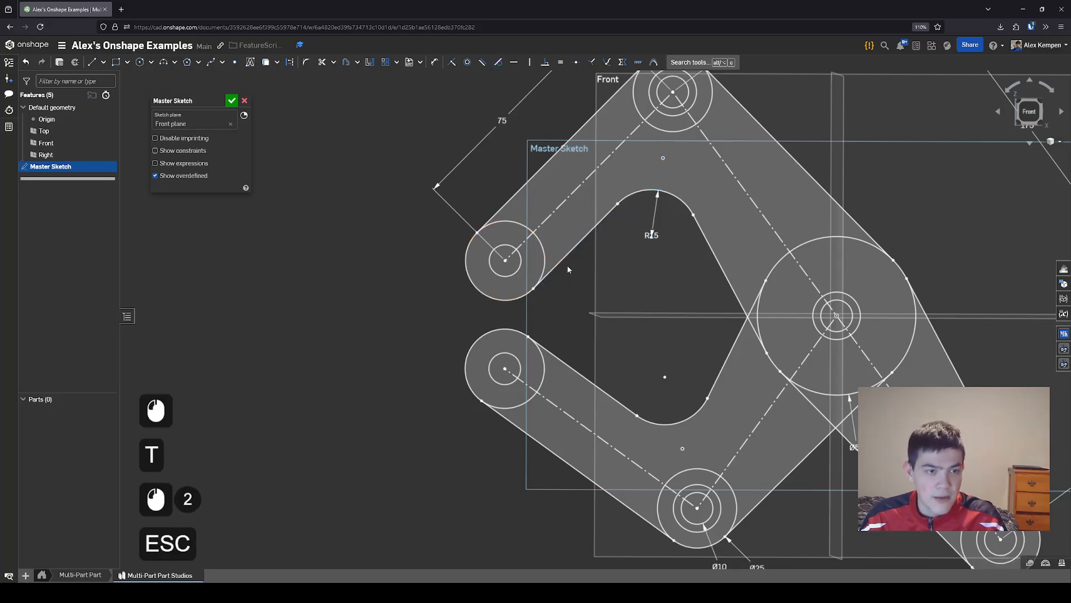
Delete the coincident constraint at the inner line's lower end and pull that endpoint off the upper-left joint's outer circle
click(520, 275)
key(Delete)
drag(535, 288, 568, 256)
mouse_move(538, 297)
mouse_down()
mouse_move(581, 254)
mouse_move(546, 287)
mouse_move(552, 270)
mouse_up()
click(544, 292)
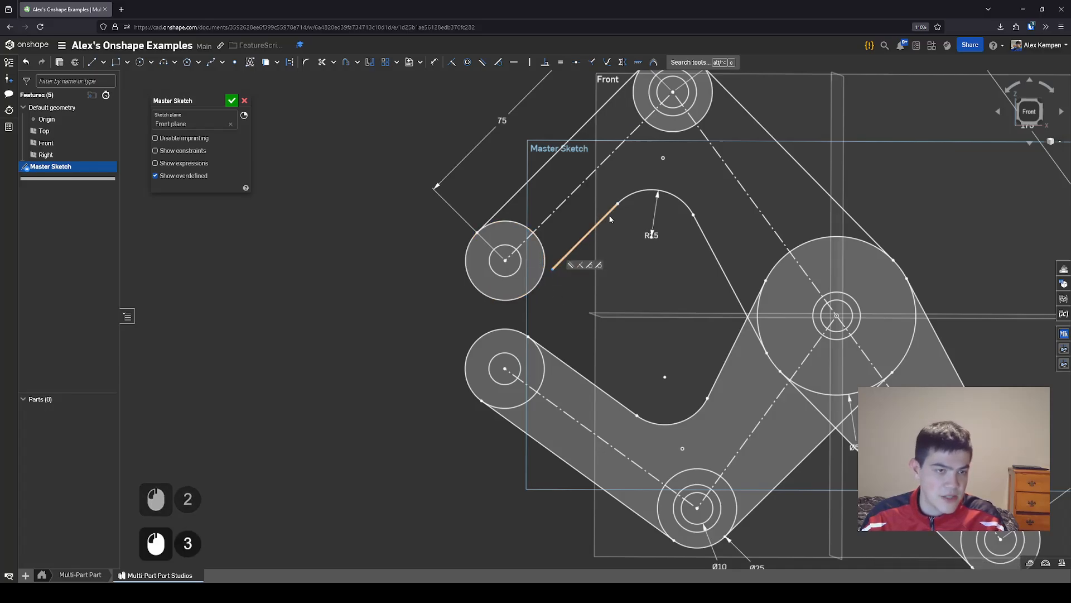
click(554, 271)
Move the inner line's free endpoint back and constrain it coincident with the upper-left joint's outer circle
drag(555, 273, 537, 293)
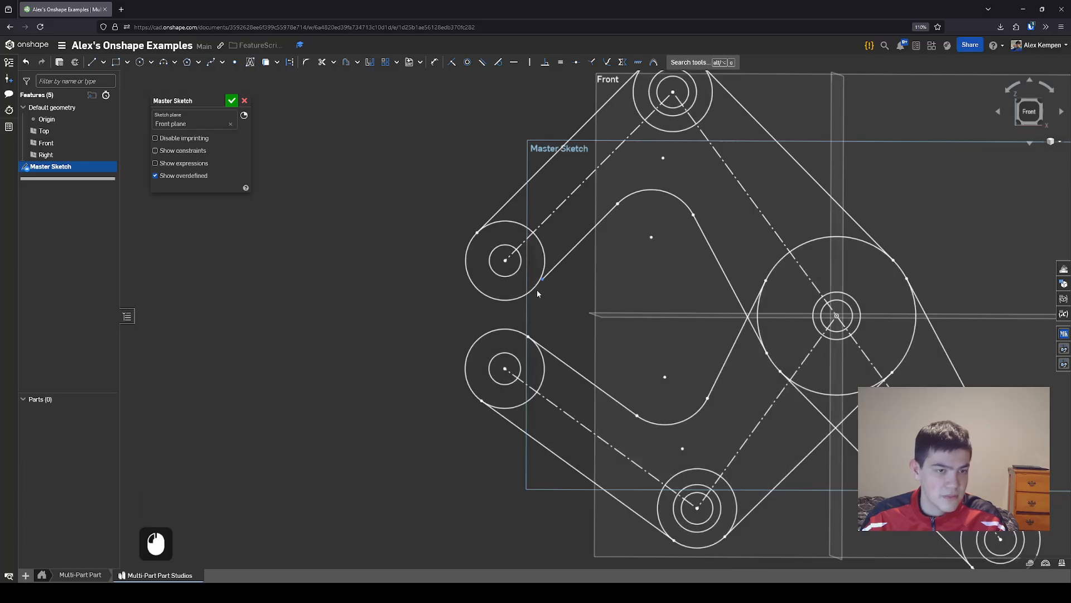
key(i)
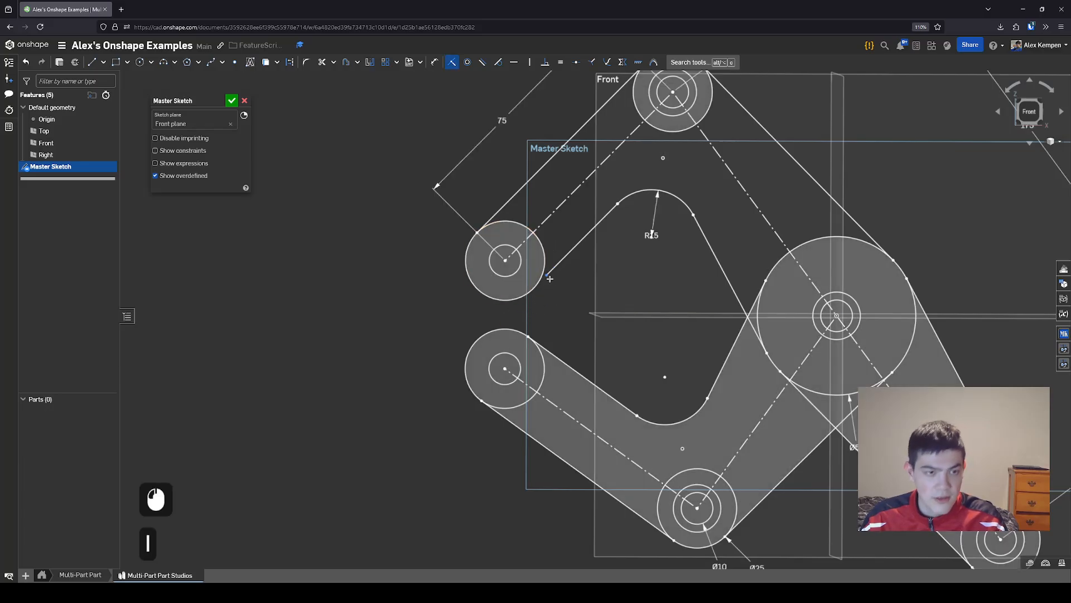
click(546, 275)
click(535, 288)
key(Escape)
Finish the Master Sketch and accept its geometry
scroll(560, 297, down, 2)
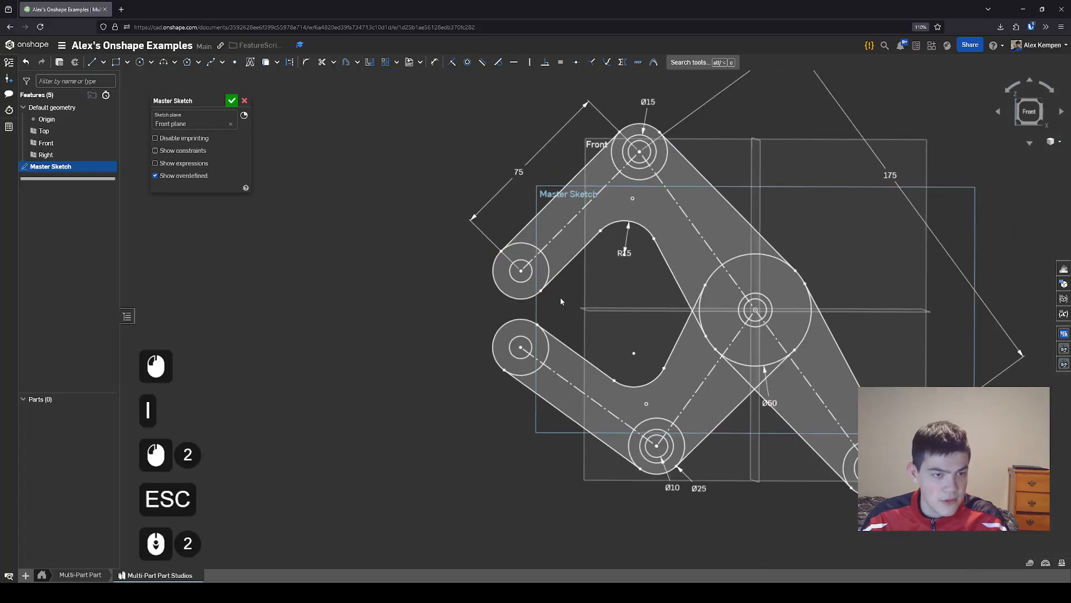
click(466, 302)
middle_drag(466, 303, 452, 300)
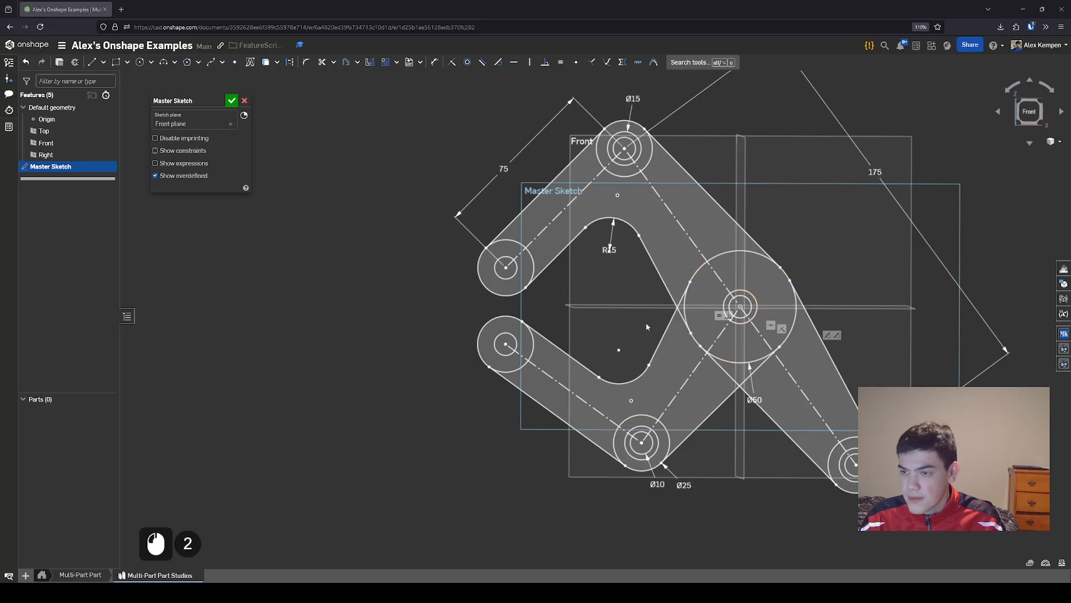
scroll(611, 302, down, 3)
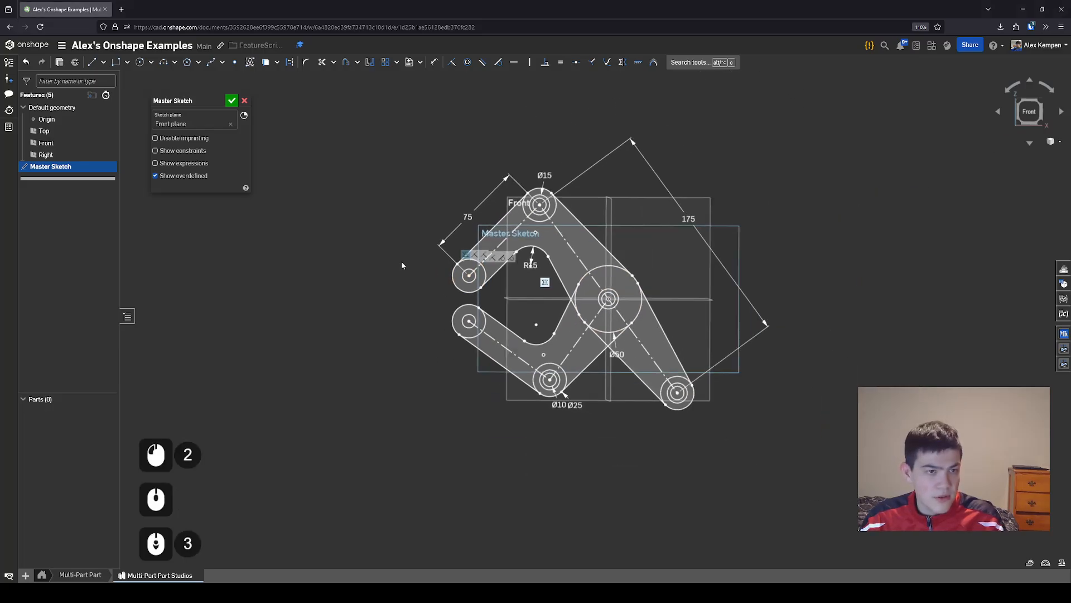
click(232, 101)
Examine the finished sketch's regions by selecting the lower-left, lower-right and upper arm profiles, and clear the selection
scroll(319, 255, down, 1)
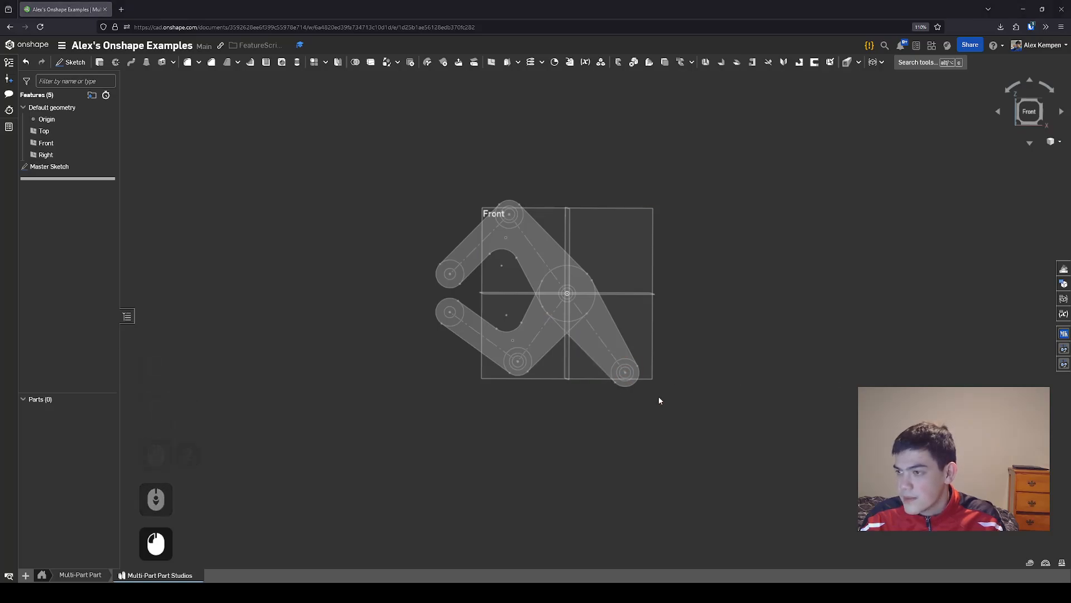
scroll(597, 385, up, 2)
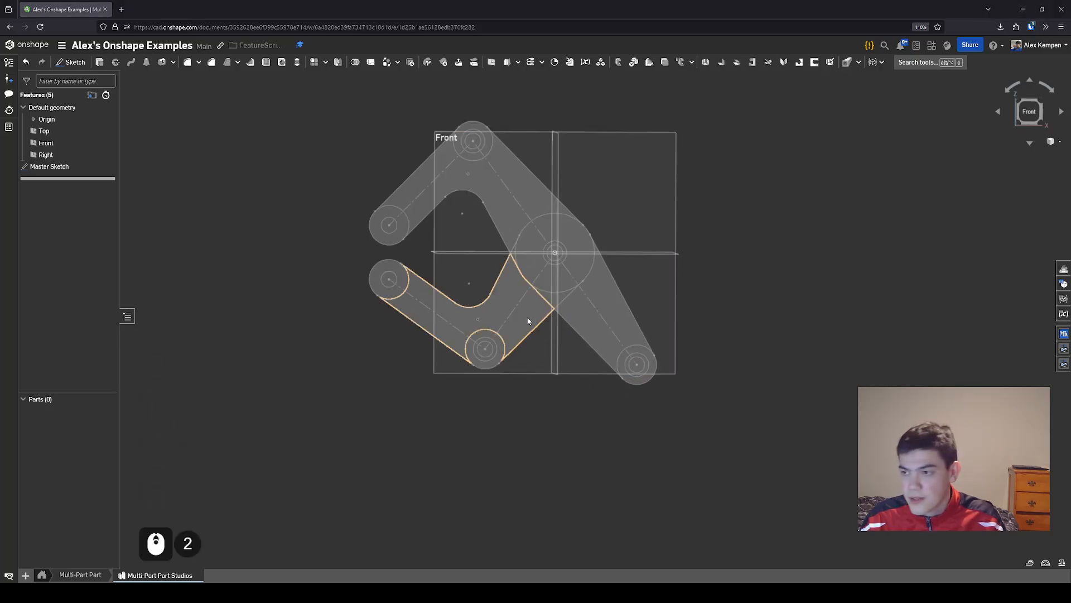
middle_drag(698, 302, 703, 308)
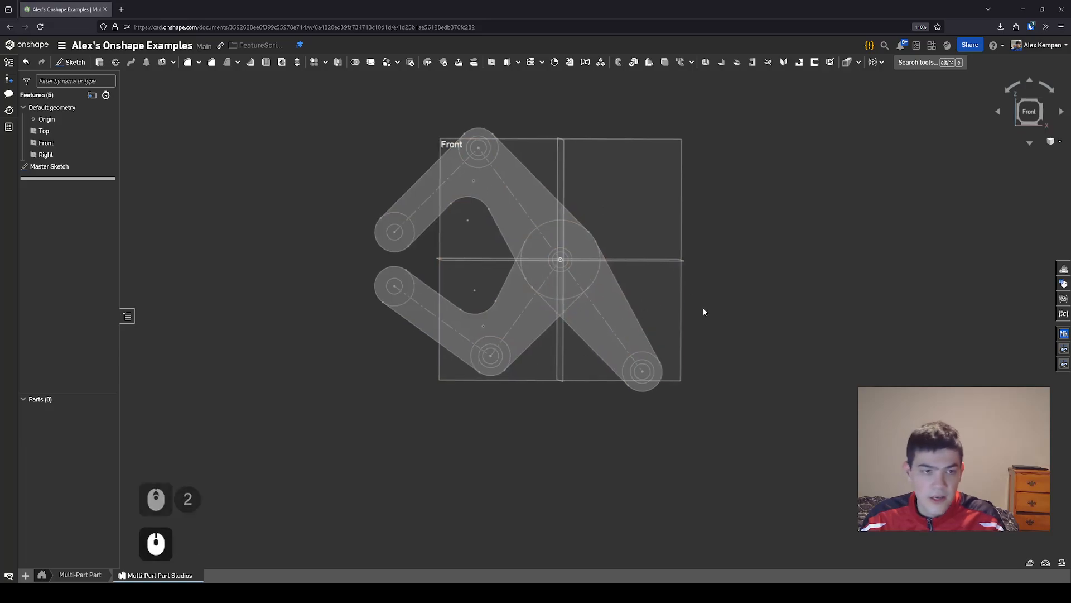
scroll(380, 302, down, 2)
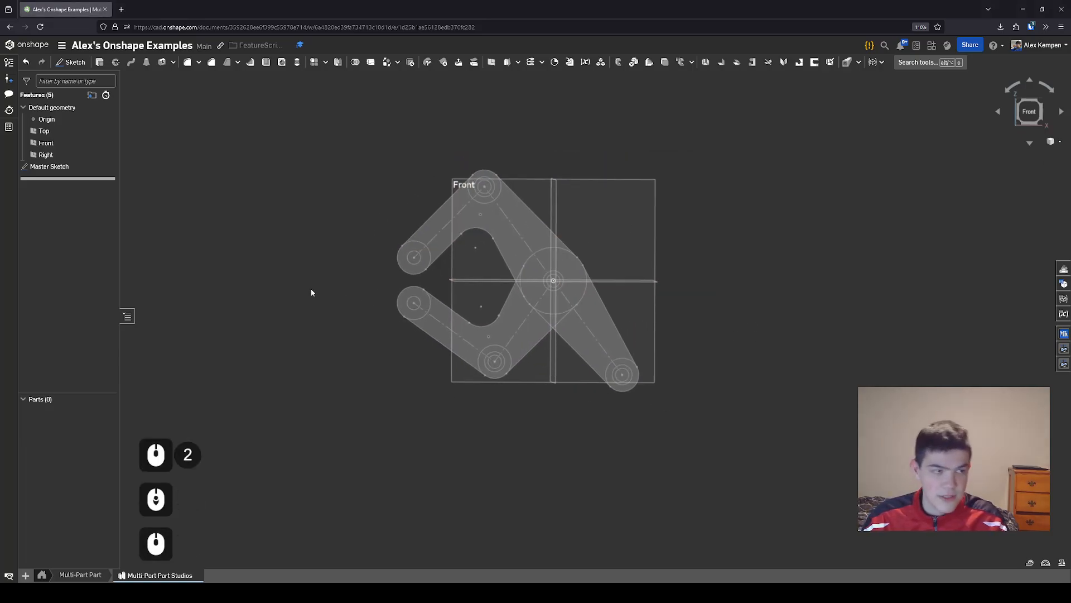
scroll(517, 342, up, 2)
click(516, 342)
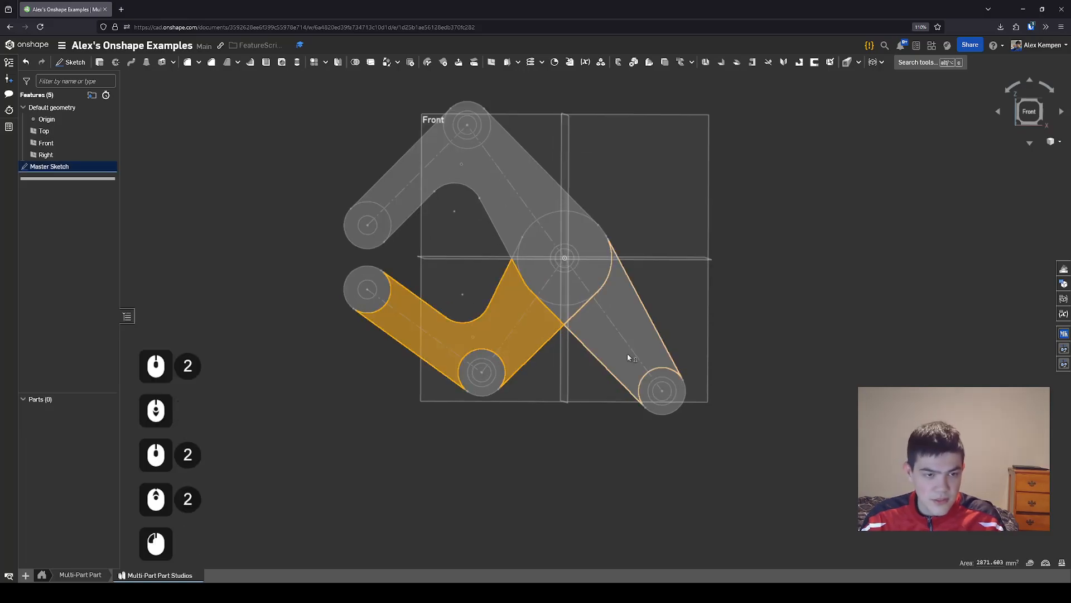
click(627, 353)
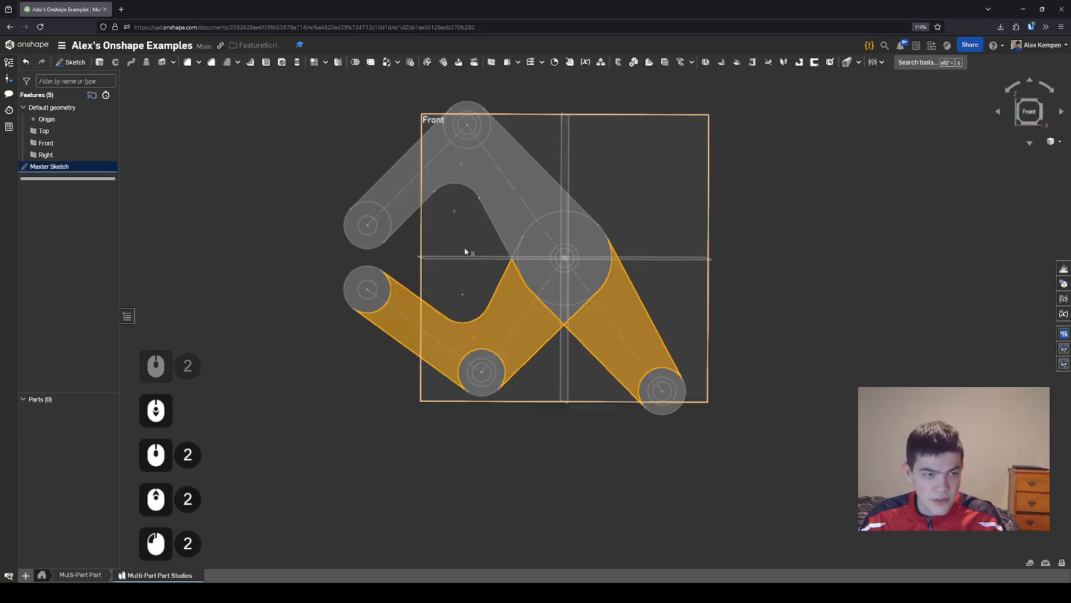
click(486, 178)
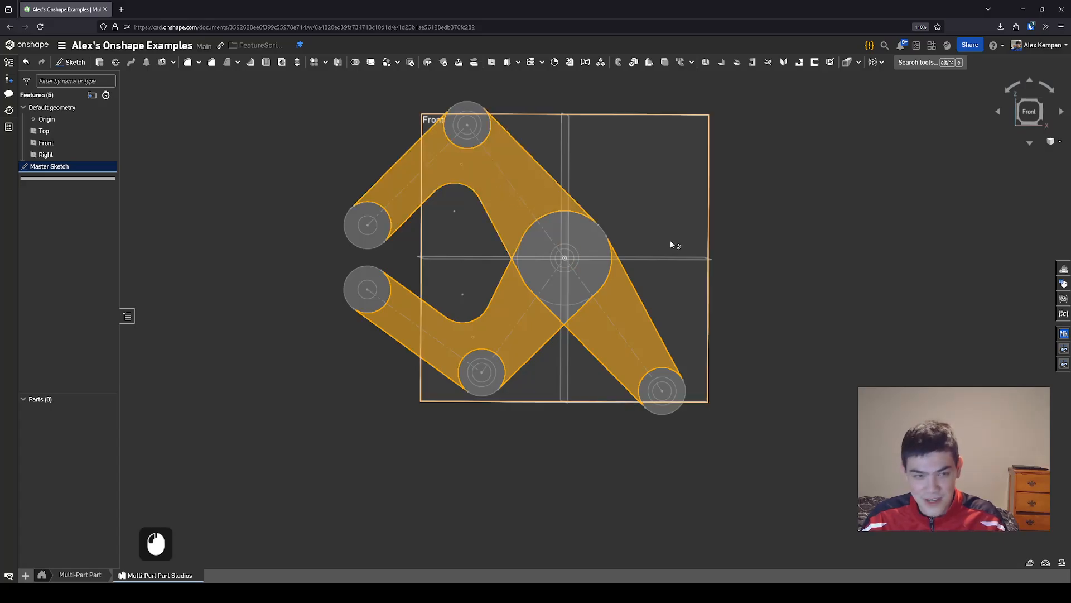
click(1030, 563)
drag(822, 163, 891, 258)
click(938, 257)
click(901, 295)
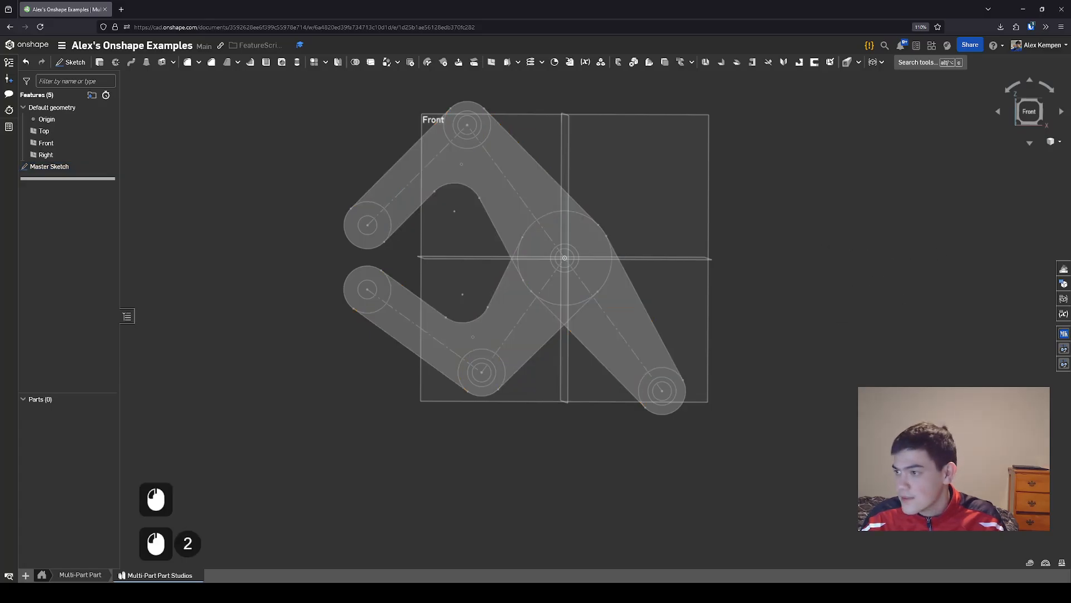
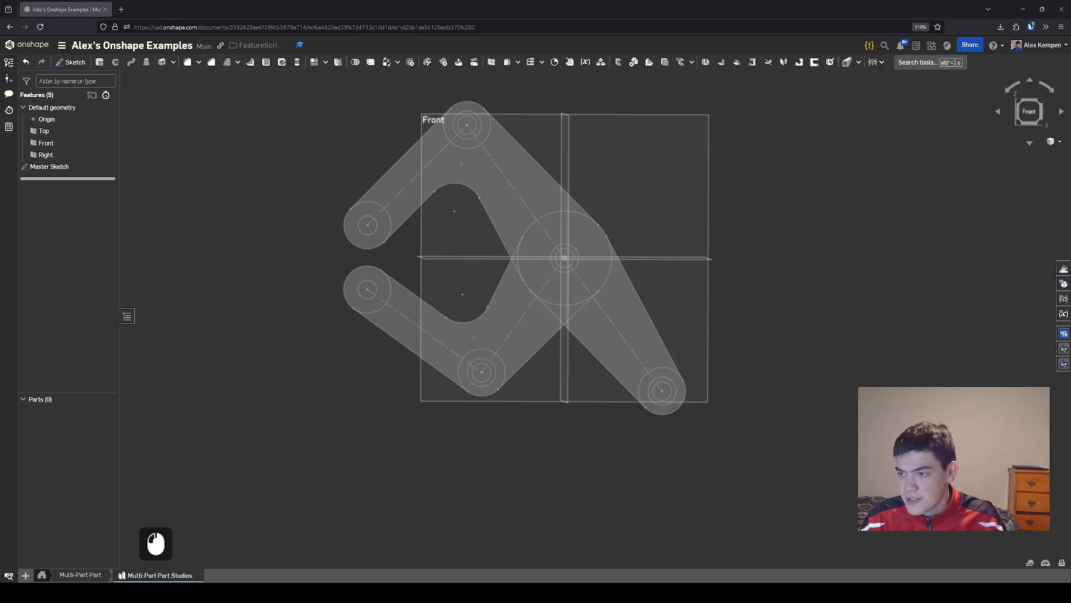
Start a new solid Extrude in the Part Studio for the master sketch's regions
scroll(496, 307, down, 2)
middle_drag(529, 301, 544, 276)
right_drag(544, 276, 531, 287)
scroll(531, 223, up, 1)
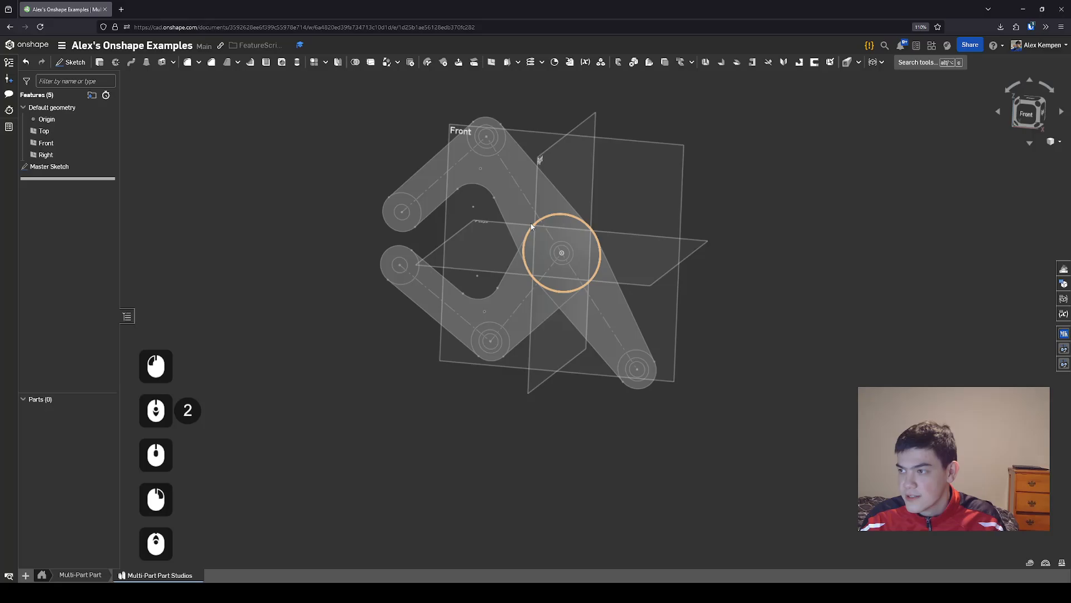
mouse_move(531, 225)
right_down()
mouse_move(483, 247)
mouse_move(367, 246)
mouse_move(351, 222)
right_up()
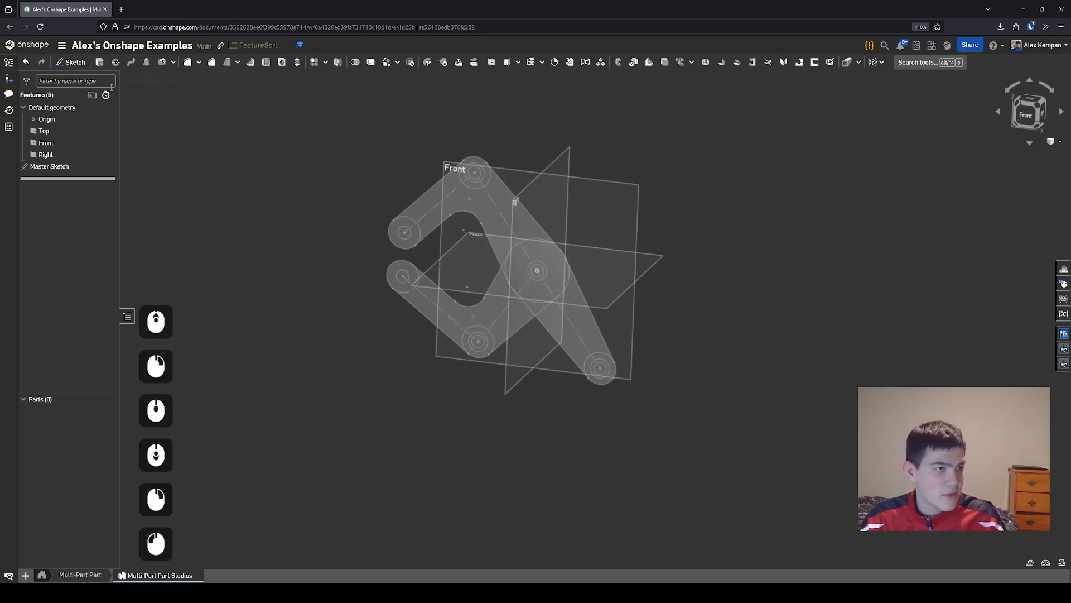
click(104, 66)
middle_drag(347, 235, 395, 257)
right_drag(395, 257, 391, 259)
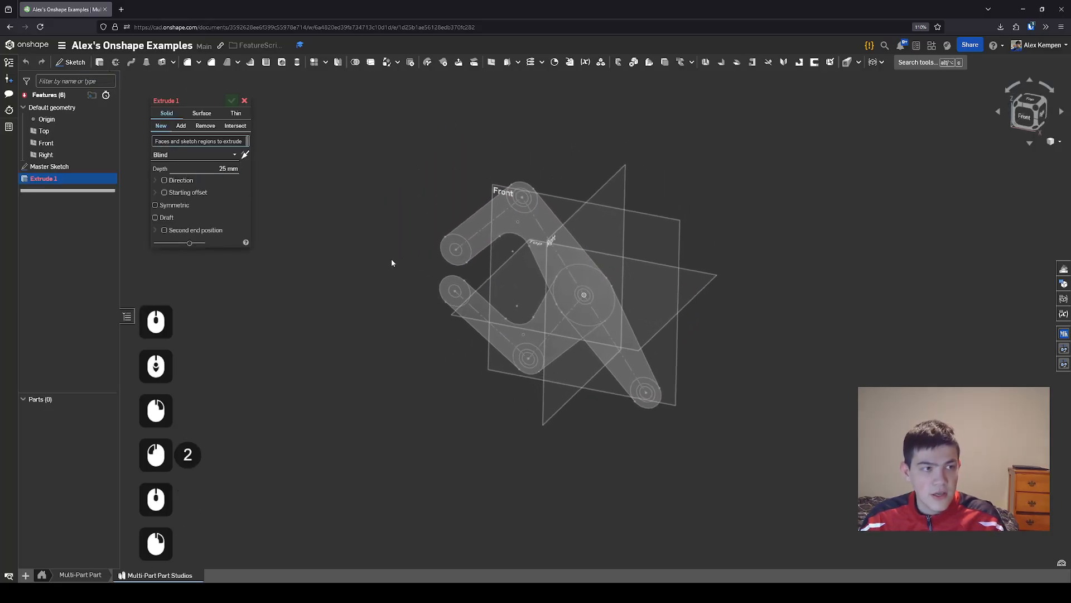
middle_drag(373, 261, 378, 254)
mouse_move(378, 254)
right_down()
mouse_move(388, 240)
mouse_move(418, 261)
mouse_move(410, 252)
right_up()
scroll(395, 245, up, 1)
scroll(472, 255, up, 2)
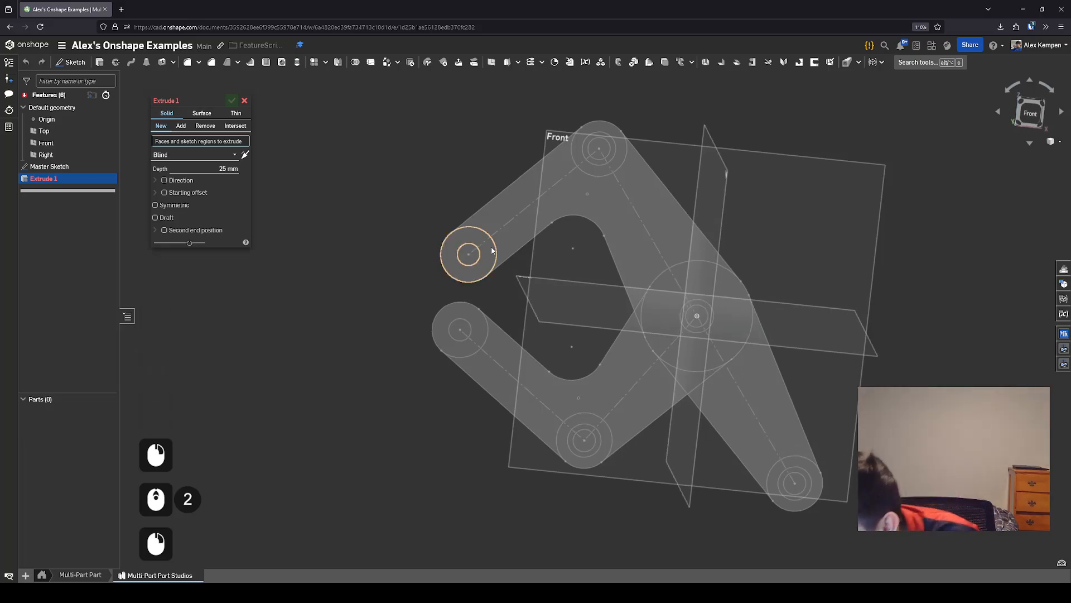
Try building the extrude profile from individual upper arm and joint ring regions, and remove them all from the selection
click(524, 220)
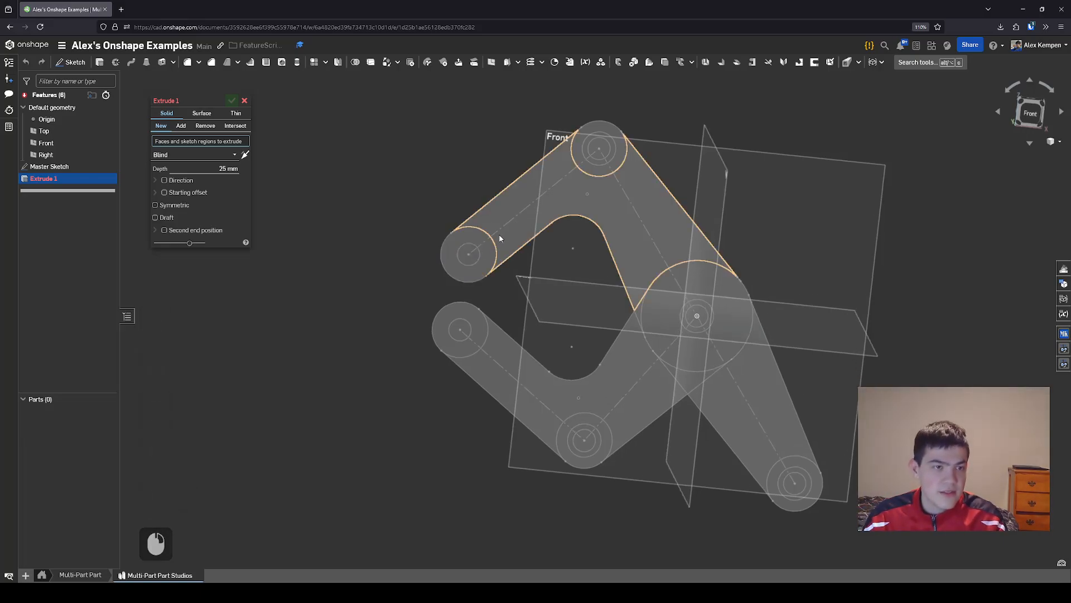
click(518, 221)
click(491, 246)
click(538, 209)
scroll(590, 173, up, 2)
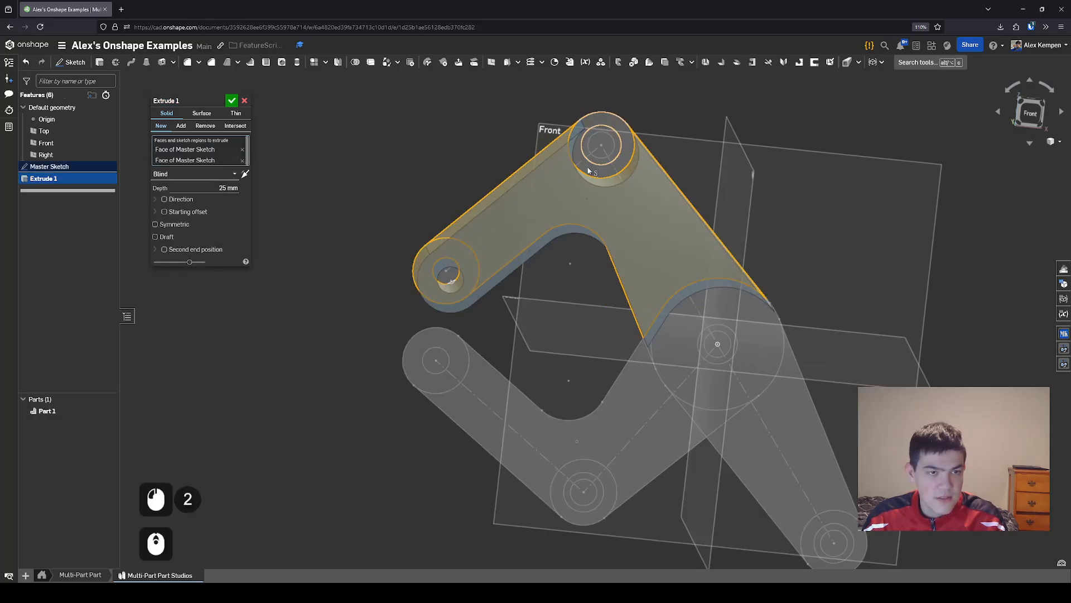
right_drag(590, 172, 586, 171)
click(586, 170)
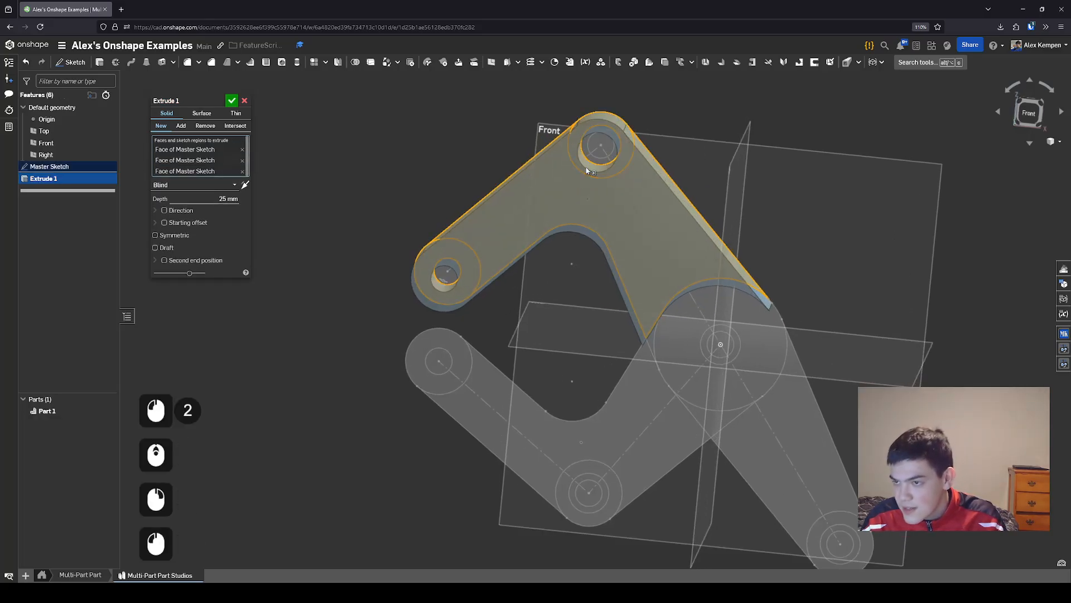
scroll(586, 167, up, 2)
click(593, 157)
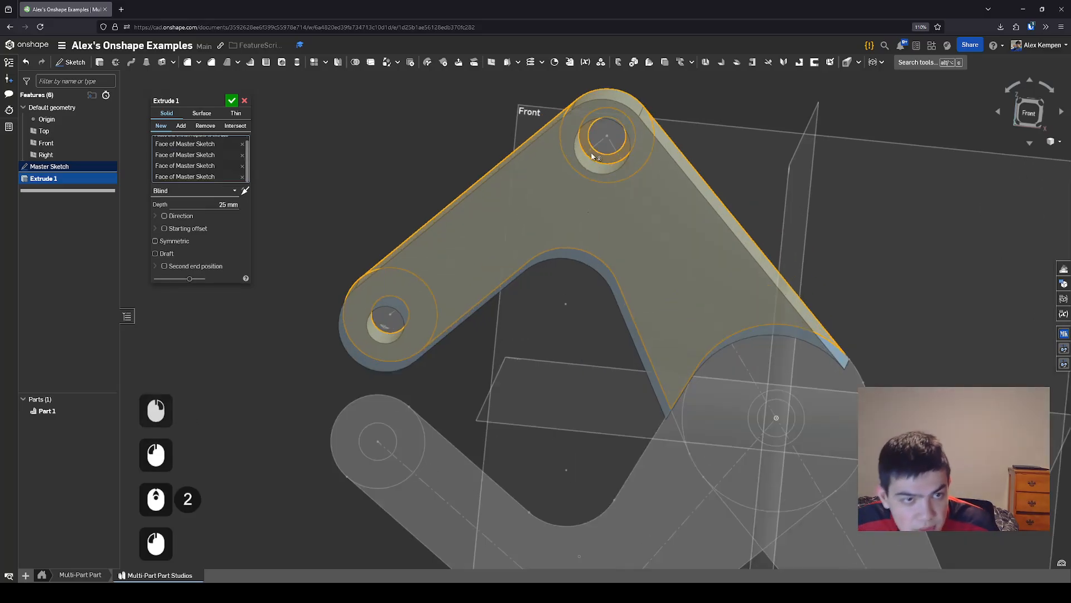
scroll(648, 214, down, 2)
click(242, 150)
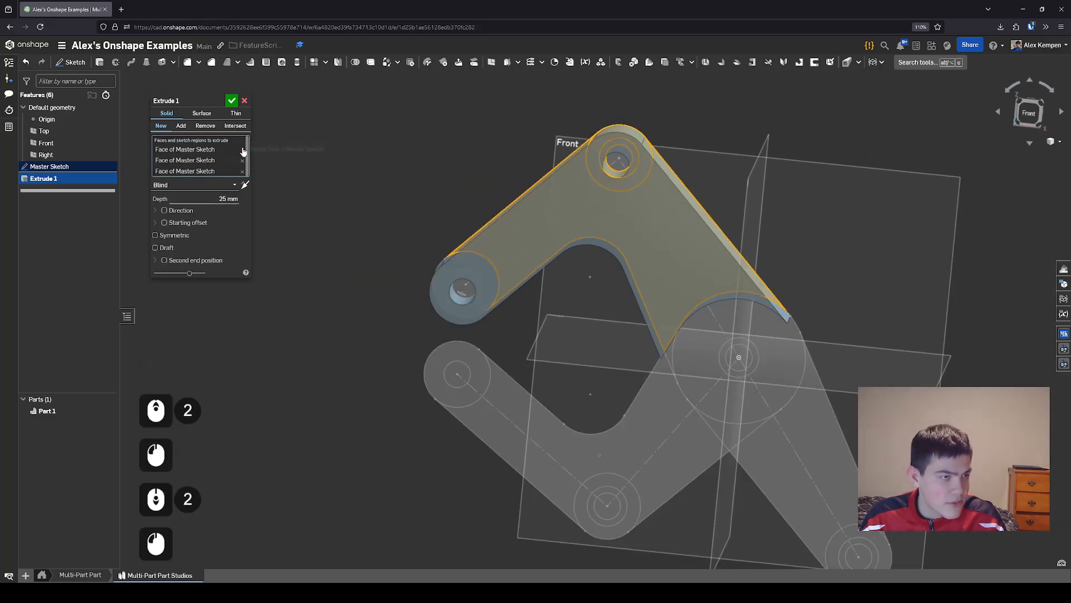
click(242, 150)
click(242, 149)
click(242, 149)
Try using the entire Master Sketch as the extrude profile, and clear the selection
click(56, 170)
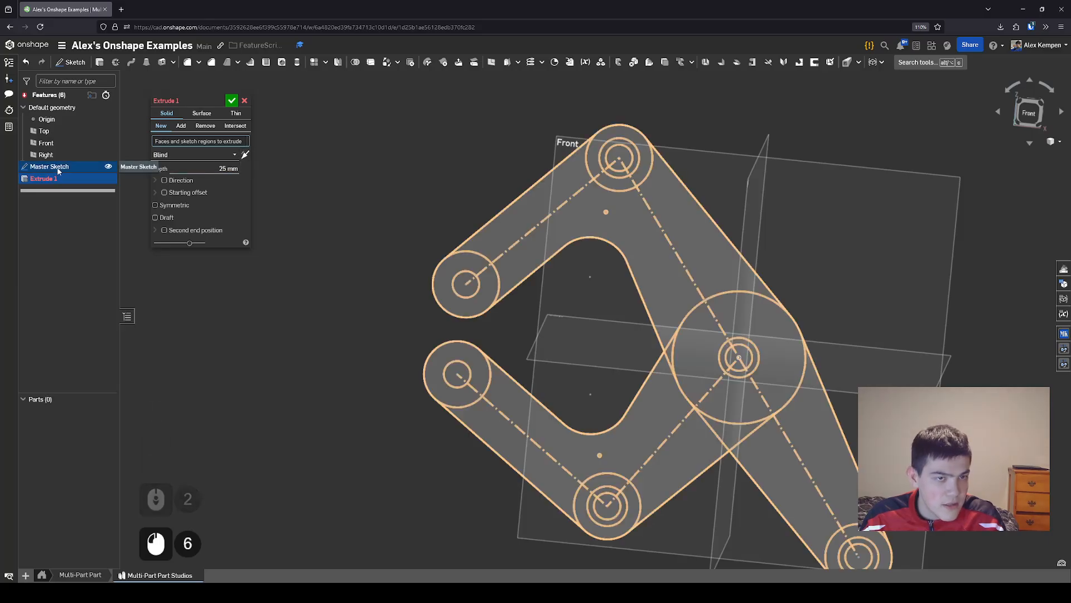
scroll(394, 238, down, 1)
mouse_move(395, 239)
right_down()
mouse_move(400, 221)
mouse_move(527, 193)
right_up()
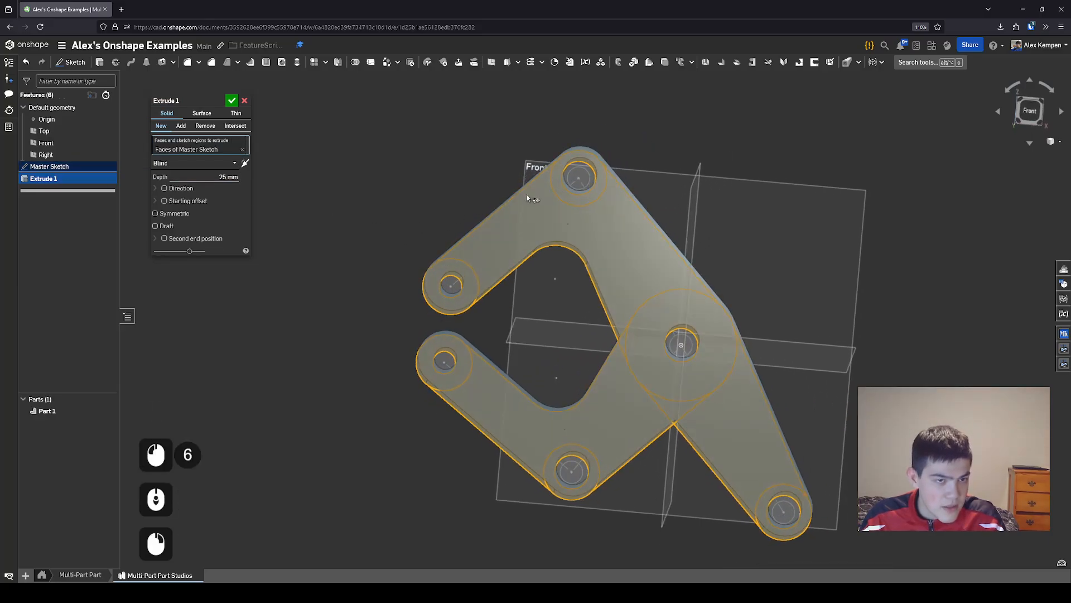
scroll(555, 172, up, 3)
scroll(555, 172, down, 3)
click(242, 150)
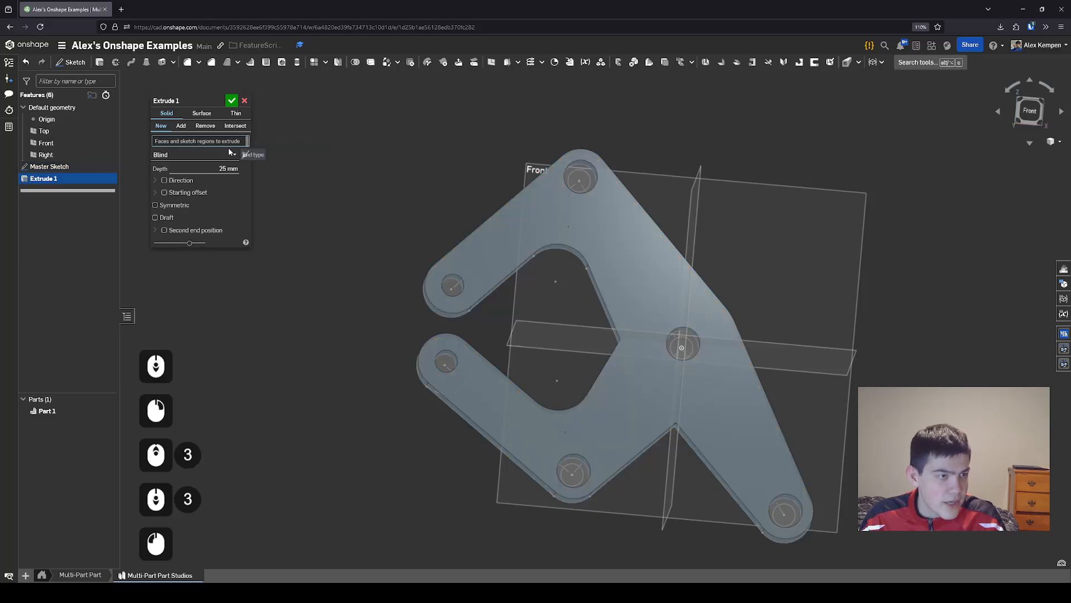
Try picking the upper arm, its end joint ring and the central pivot regions one by one as the profile
click(477, 270)
click(467, 281)
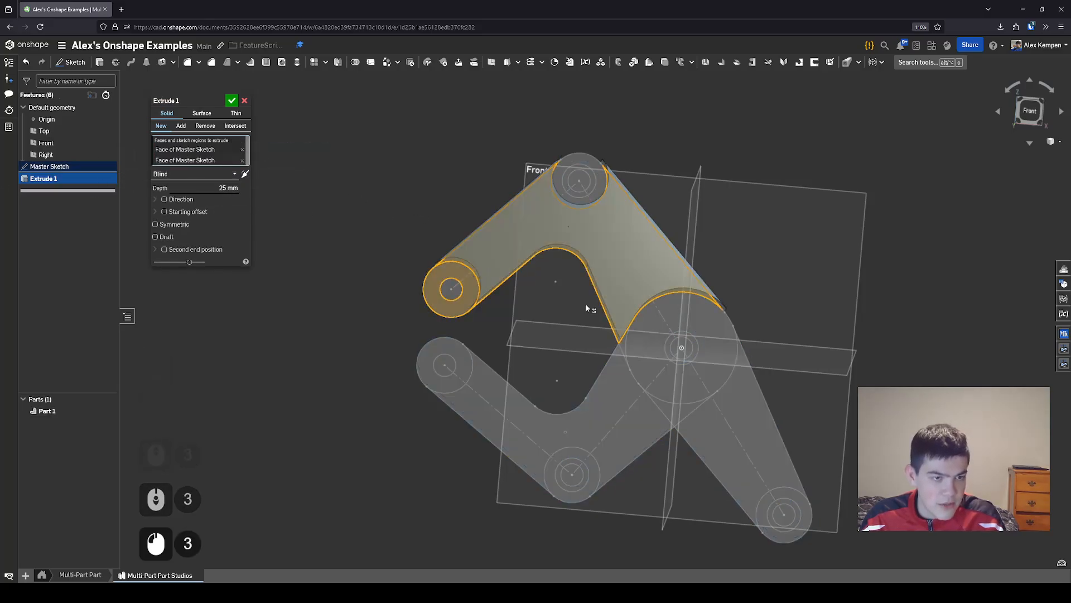
click(666, 316)
click(694, 327)
click(625, 279)
click(453, 265)
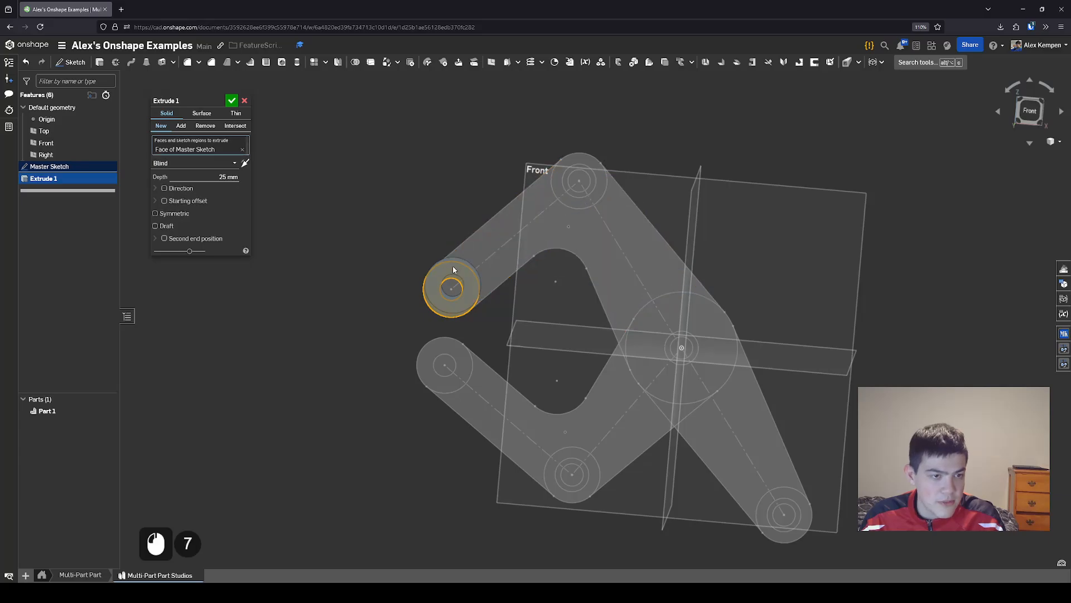
Select the entire Master Sketch as the extrude profile and add the inner ring regions at the upper, central, lower-right and lower joints
click(59, 169)
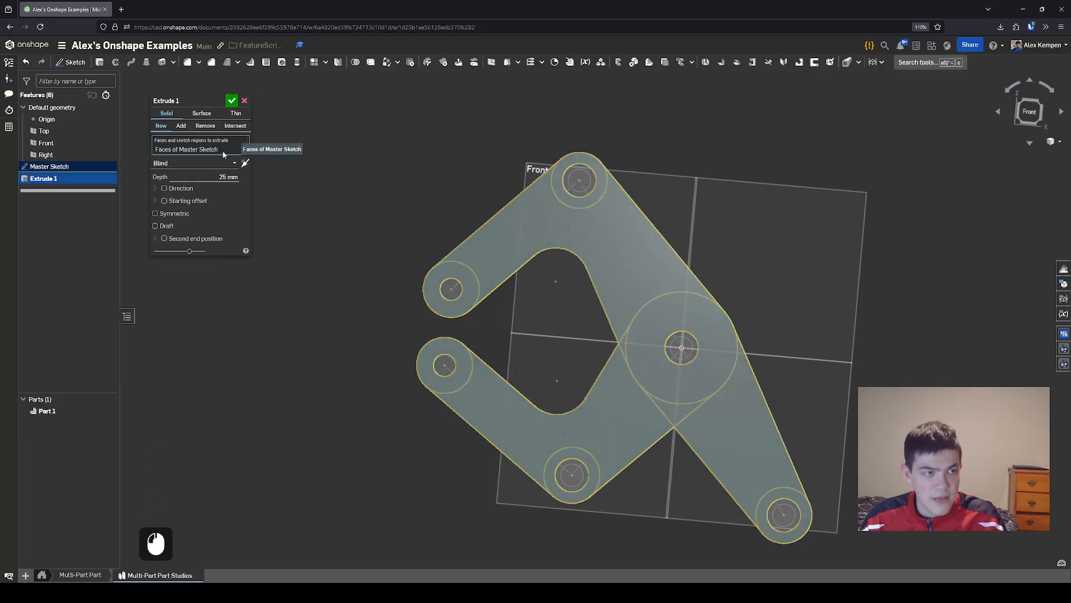
right_drag(357, 220, 383, 240)
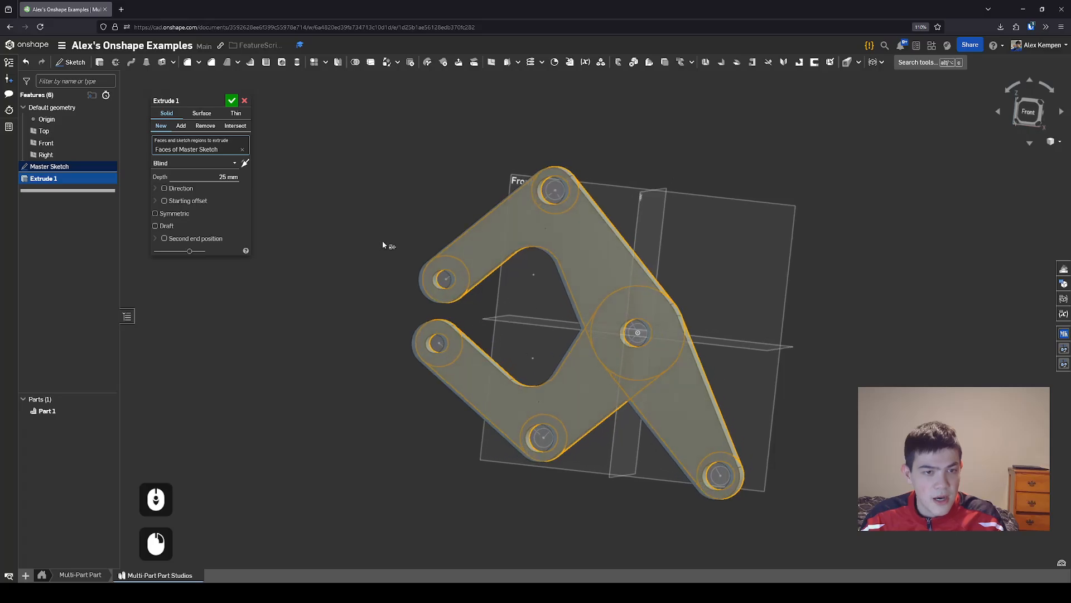
scroll(490, 285, up, 3)
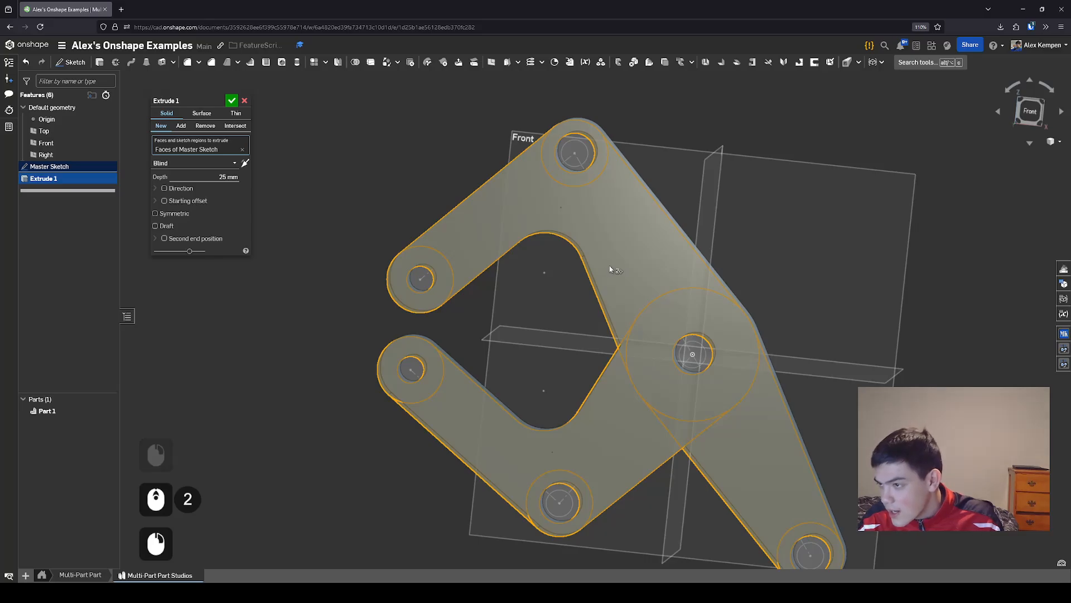
scroll(573, 234, up, 2)
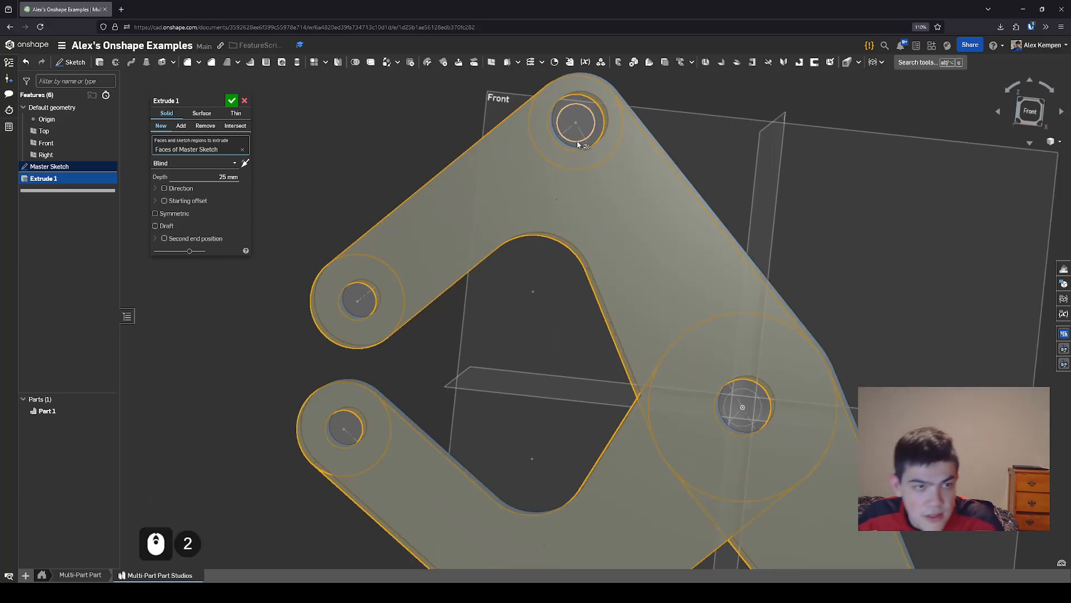
click(578, 146)
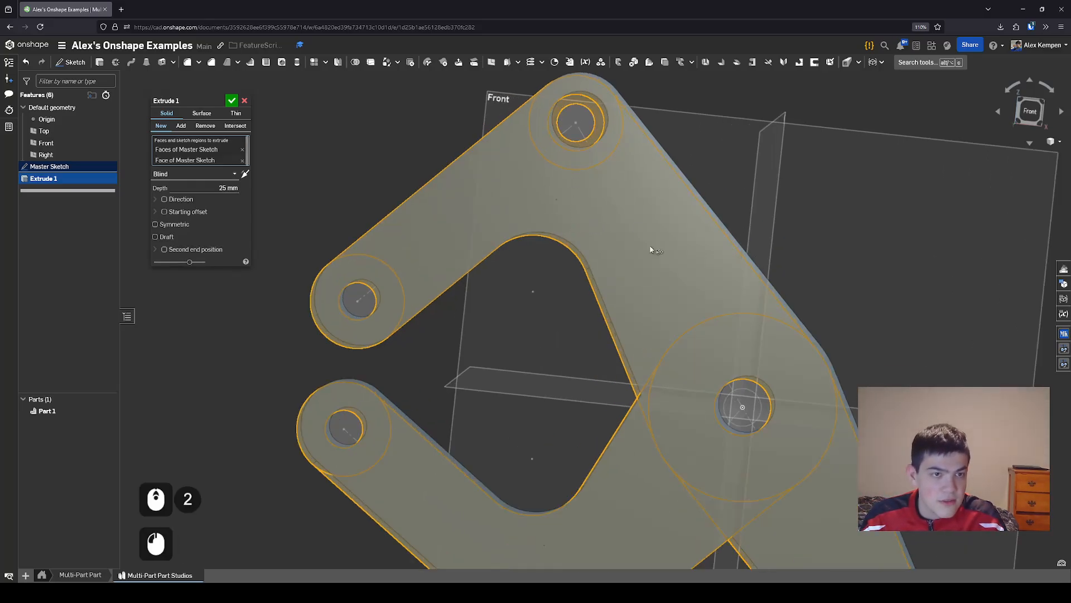
click(742, 393)
click(742, 393)
click(742, 393)
scroll(725, 287, down, 3)
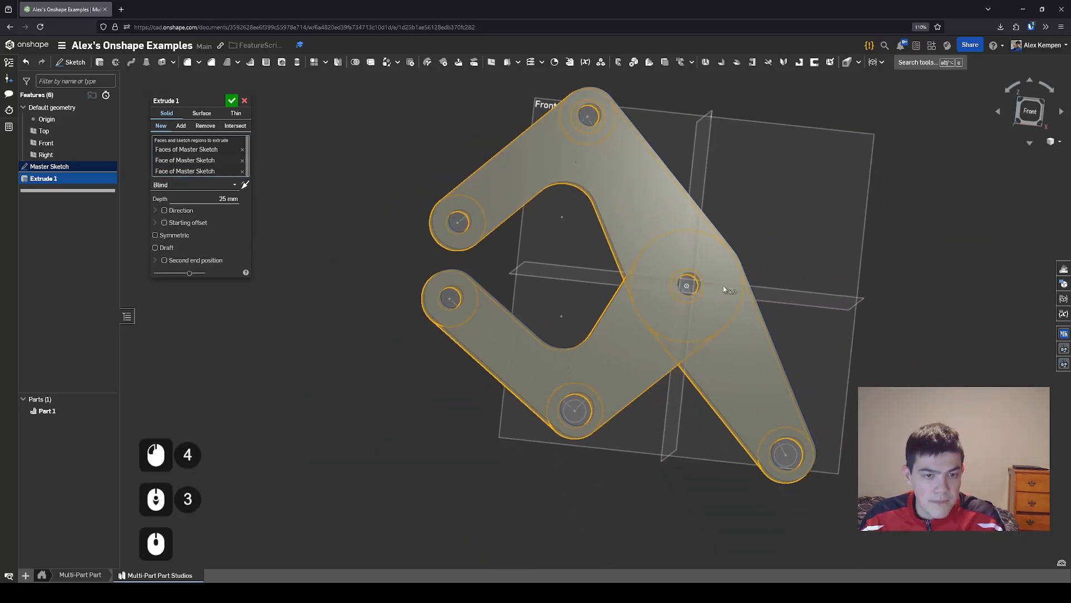
scroll(781, 447, up, 3)
click(782, 448)
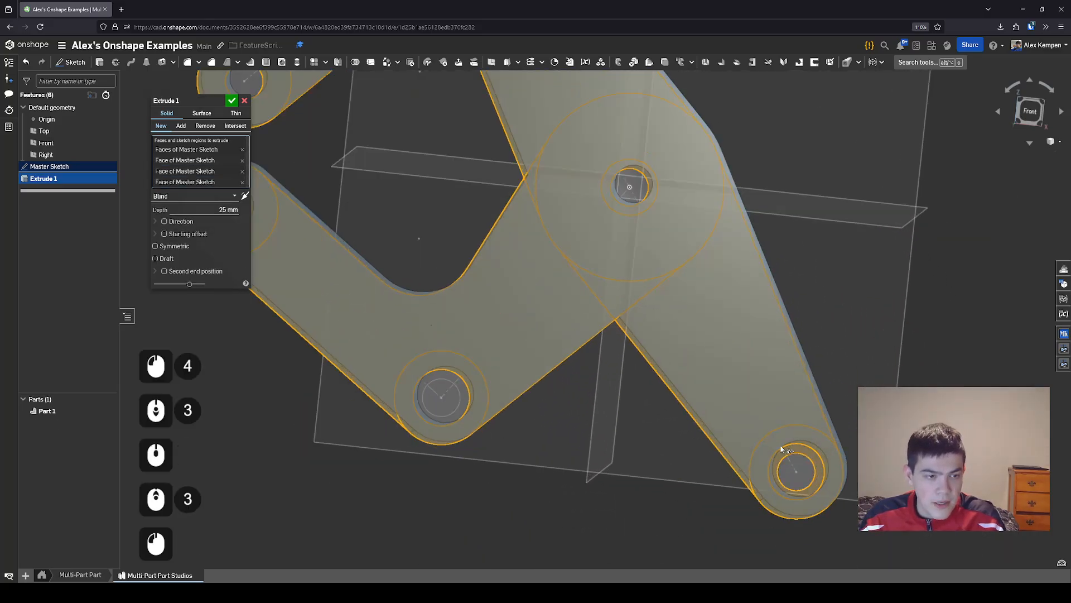
click(443, 381)
scroll(440, 364, down, 2)
middle_drag(438, 361, 499, 356)
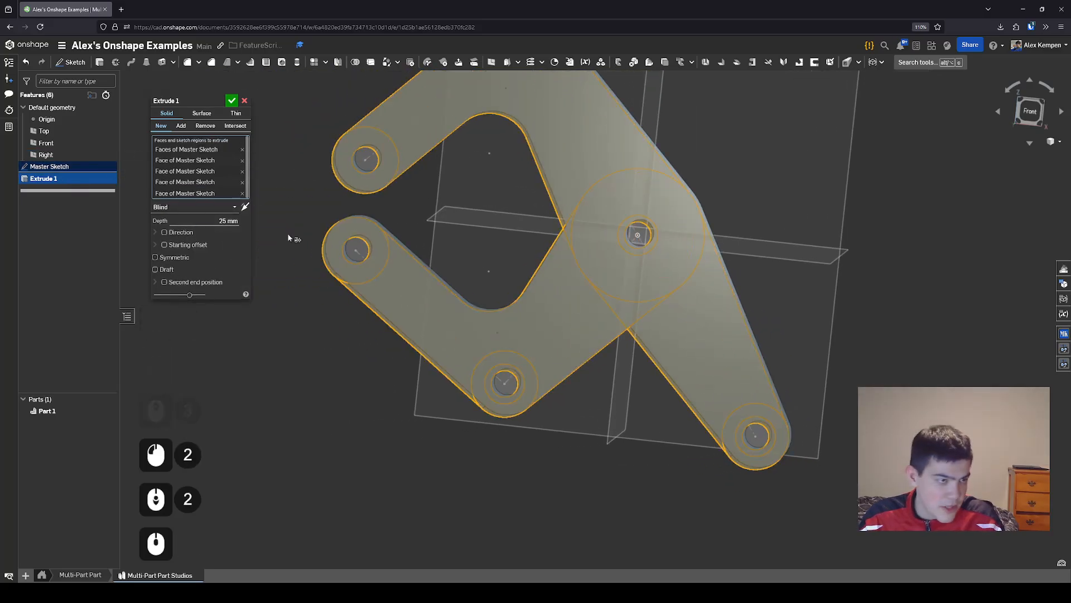
Remove the lower-left arm, its lower joint rings and its end joint ring from the extrude profile
click(552, 332)
scroll(496, 365, up, 3)
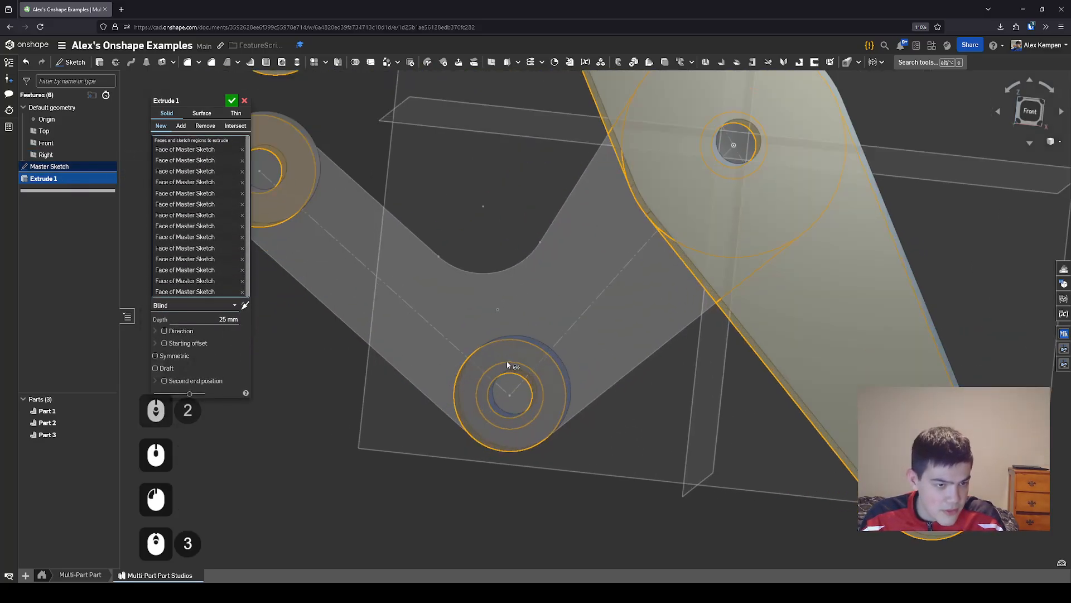
click(516, 358)
click(516, 370)
middle_drag(381, 296, 425, 314)
scroll(401, 307, down, 1)
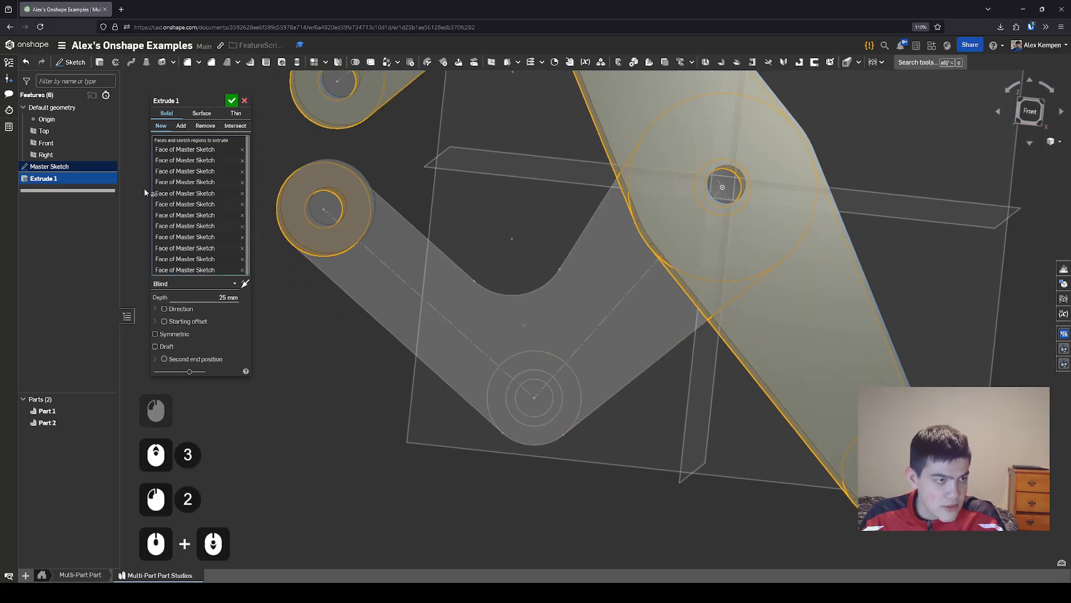
click(360, 240)
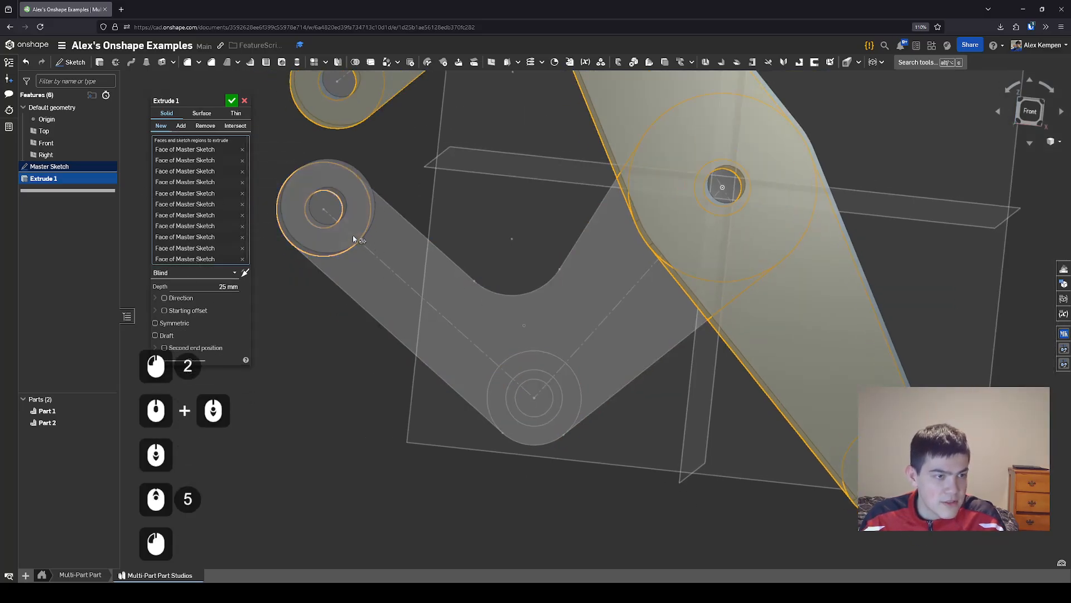
scroll(509, 309, down, 3)
right_drag(569, 309, 652, 318)
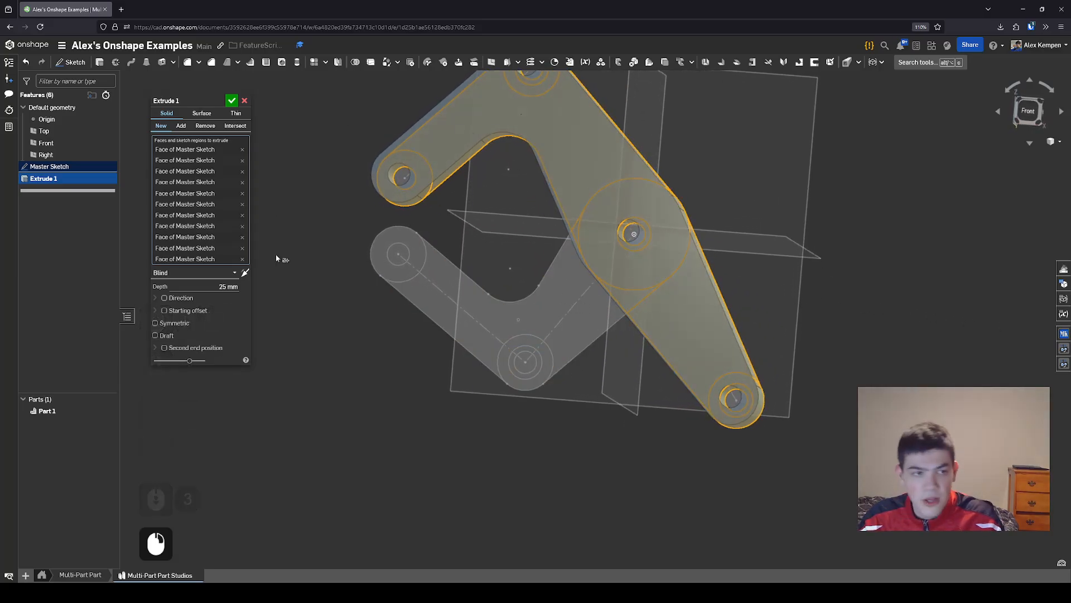
Examine the extrude preview of the long arm and its selected regions from several angles
scroll(178, 190, up, 4)
scroll(201, 210, down, 6)
scroll(213, 227, up, 2)
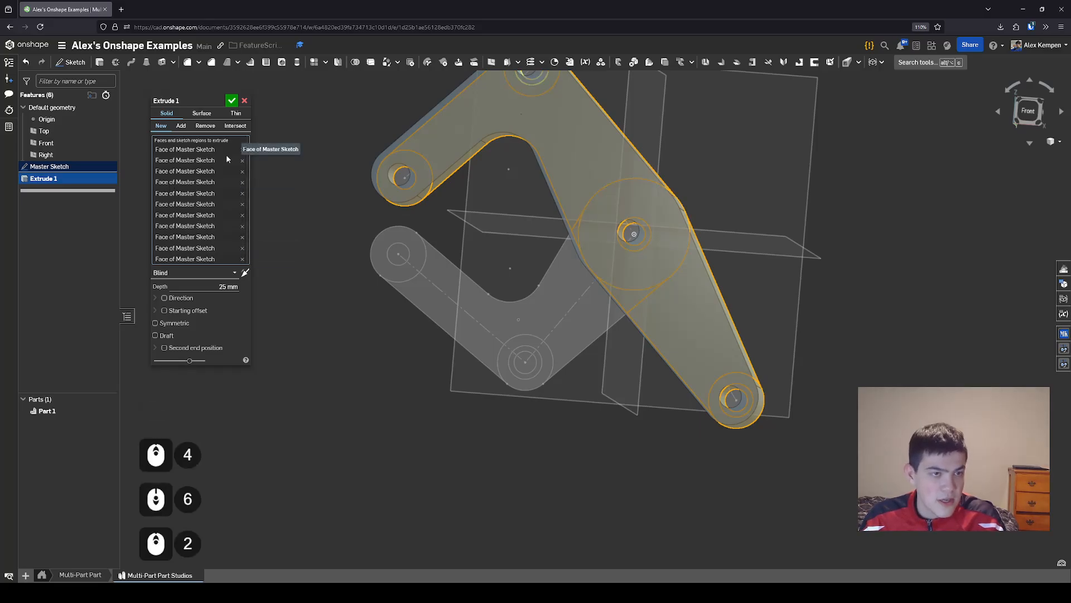
right_drag(459, 244, 450, 273)
scroll(447, 220, down, 1)
middle_drag(447, 220, 453, 233)
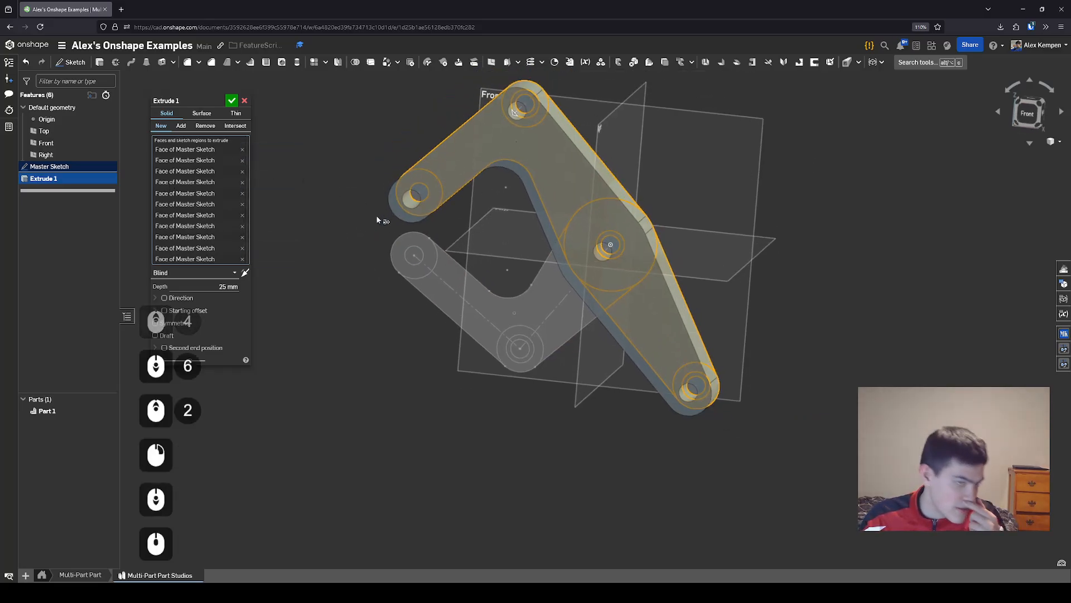
right_drag(468, 237, 515, 238)
scroll(494, 249, up, 1)
scroll(181, 172, down, 3)
scroll(194, 242, up, 6)
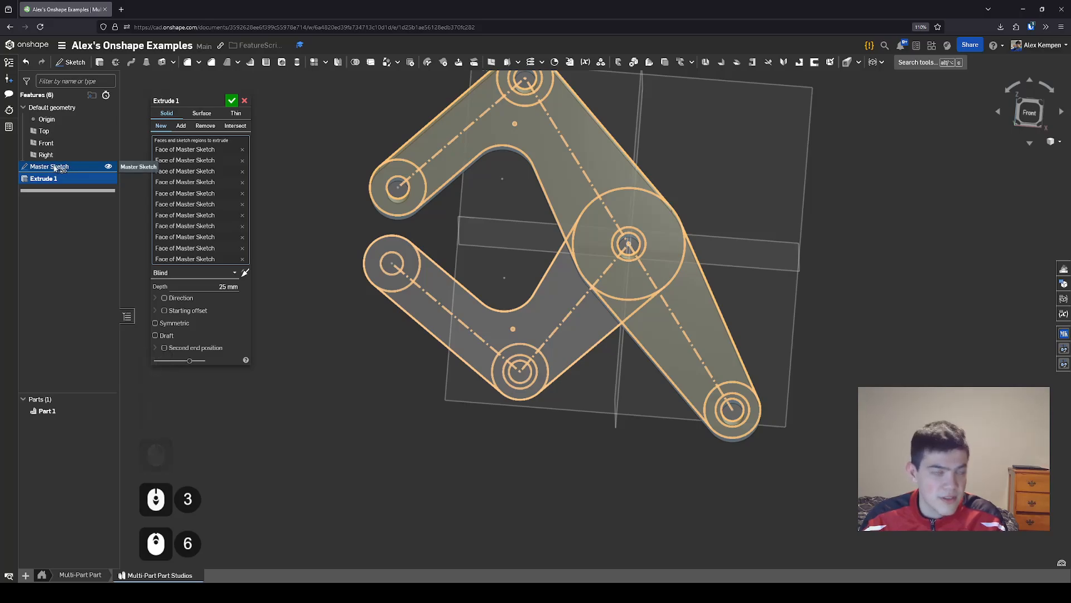
scroll(438, 227, down, 2)
right_drag(438, 227, 463, 221)
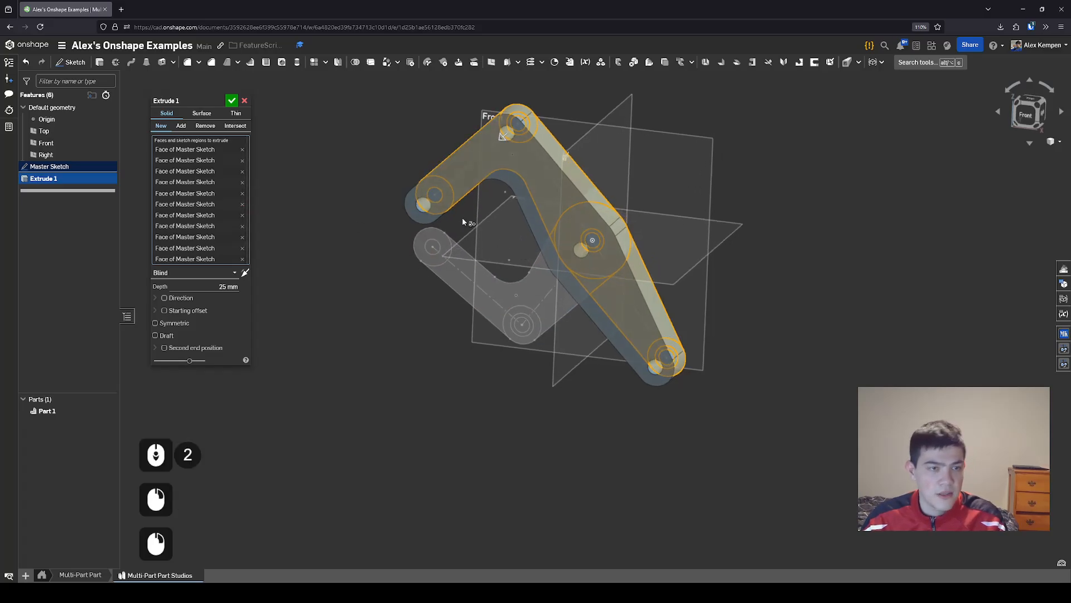
scroll(403, 278, up, 1)
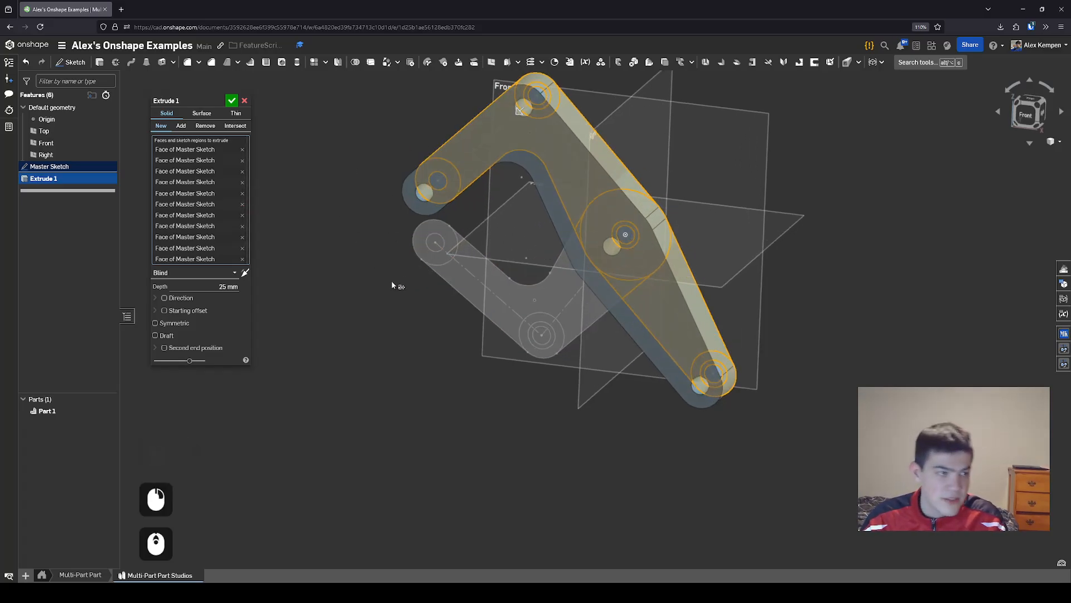
right_drag(391, 280, 406, 277)
middle_drag(406, 277, 403, 292)
scroll(189, 215, down, 3)
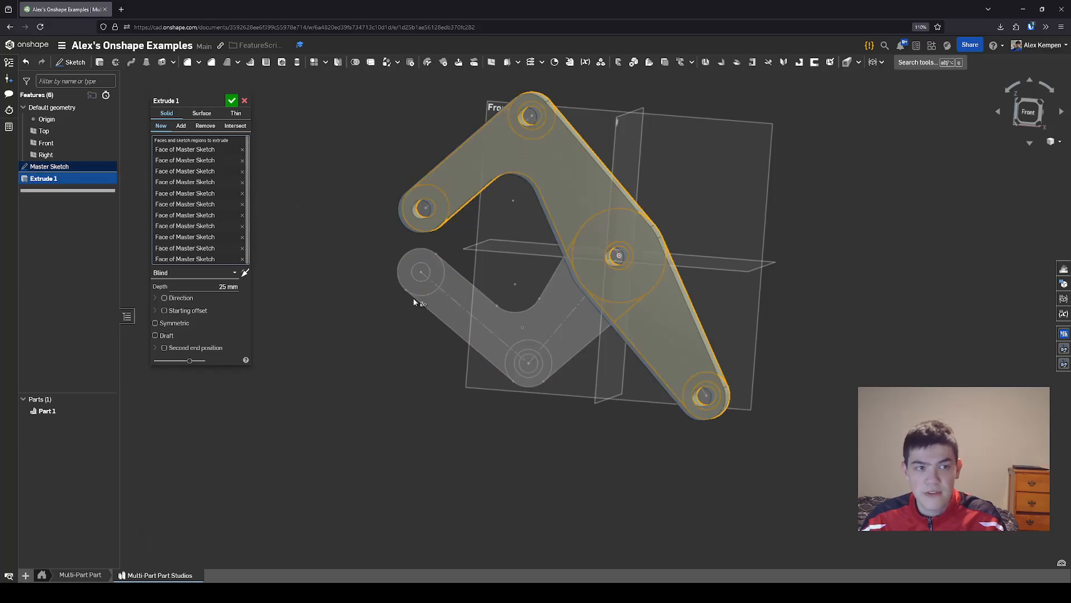
Set the long arm's extrude depth to 5 mm
scroll(413, 297, down, 1)
middle_drag(432, 304, 416, 320)
right_drag(417, 320, 411, 329)
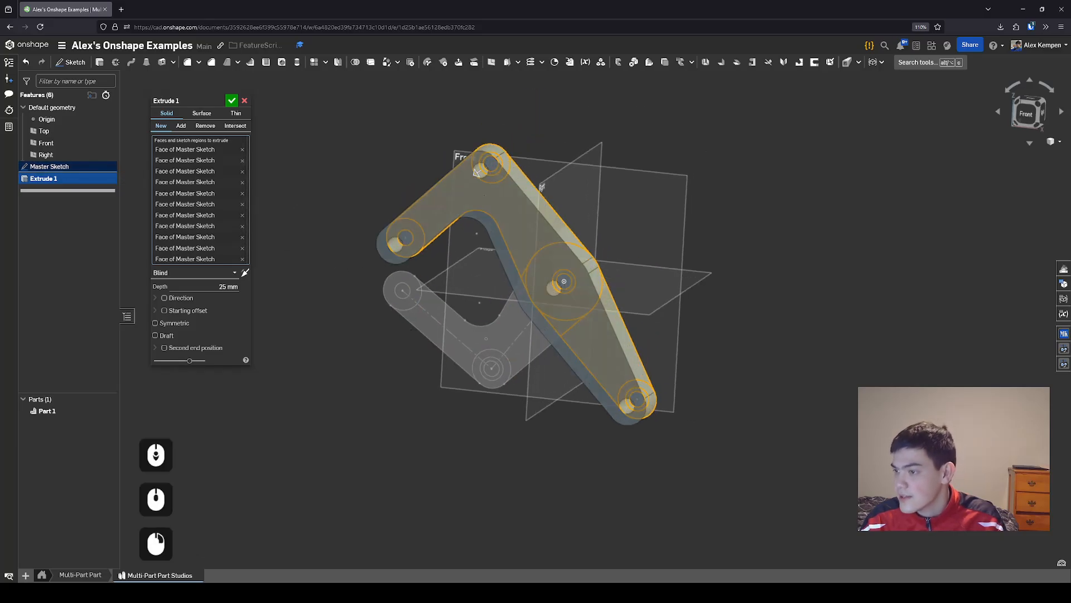
click(226, 286)
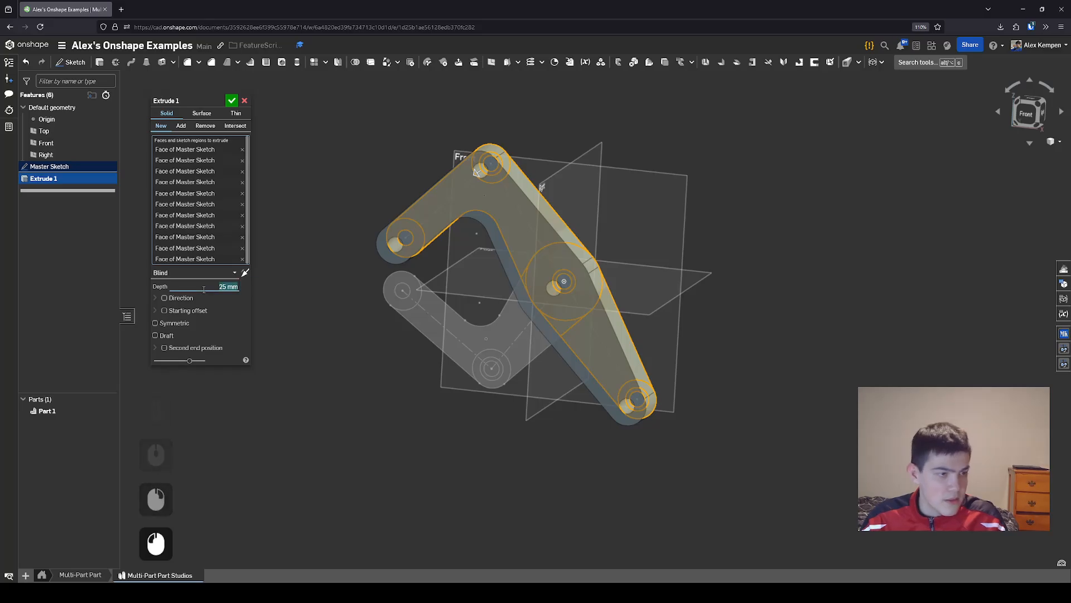
text(5)
key(Return)
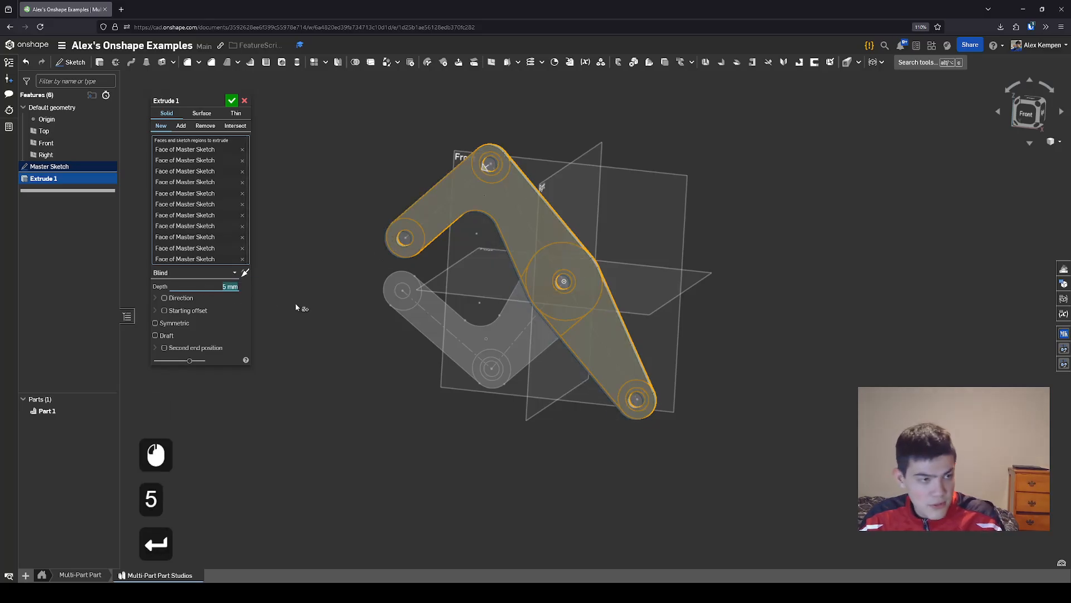
click(296, 303)
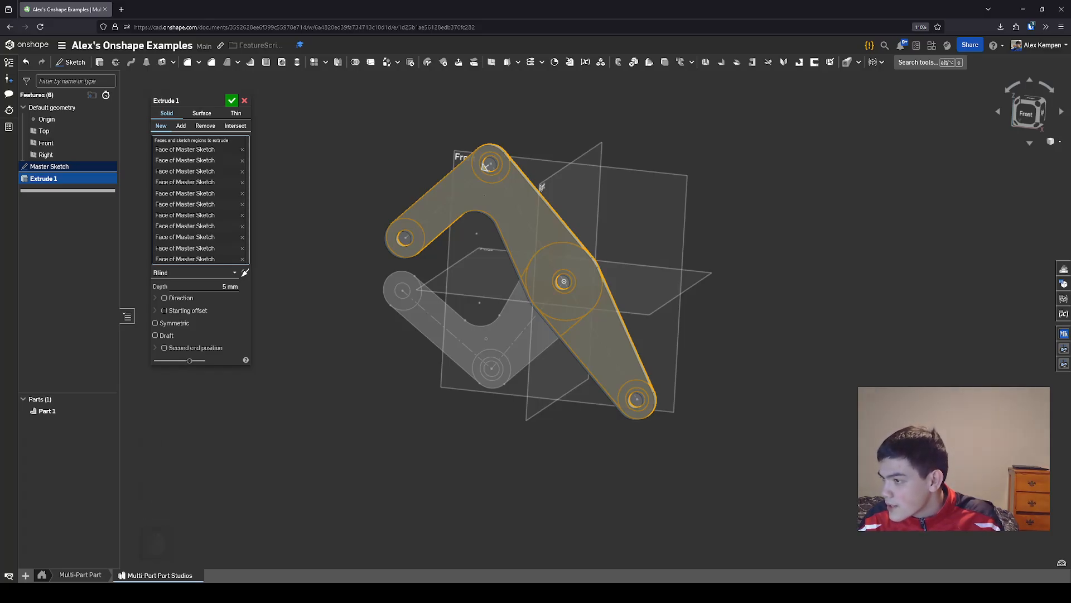
Try reversing the arm's extrude direction and restore the original direction
right_drag(653, 388, 556, 266)
right_drag(428, 257, 450, 269)
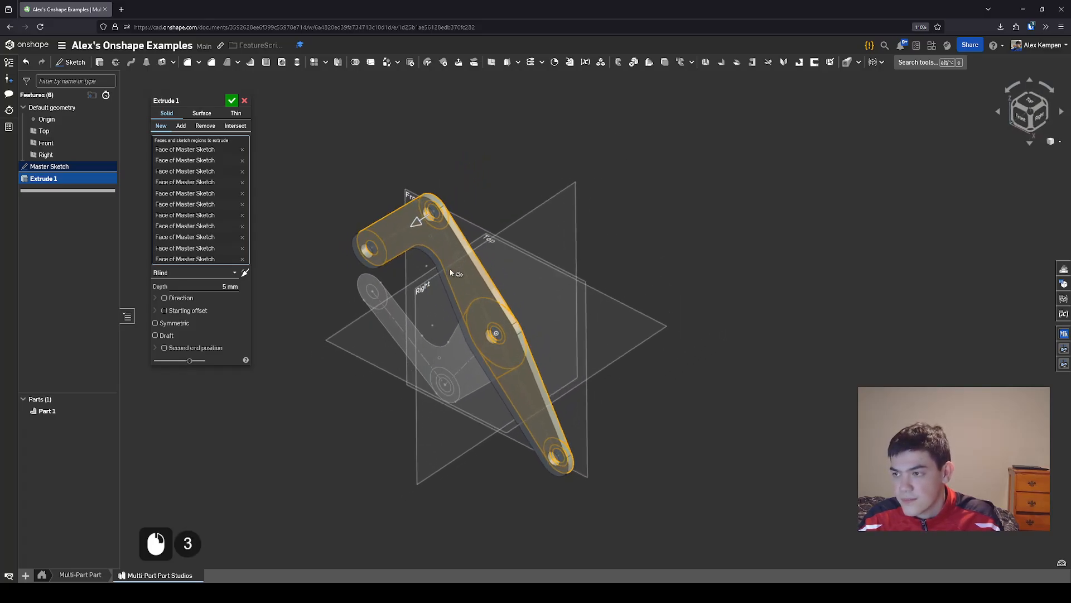
right_drag(378, 260, 390, 240)
click(403, 241)
click(447, 210)
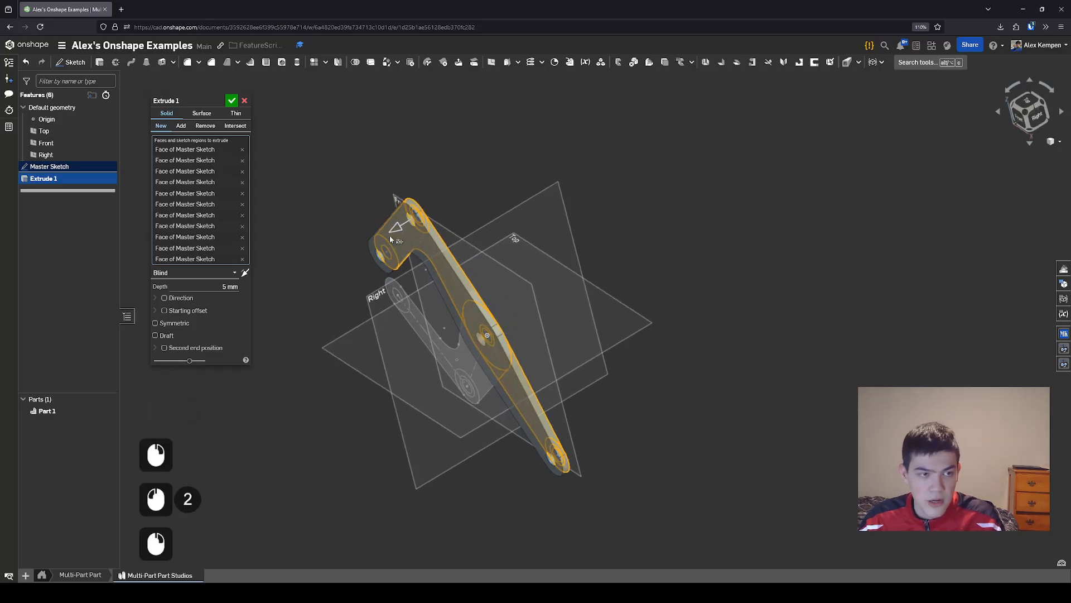
click(244, 275)
click(243, 274)
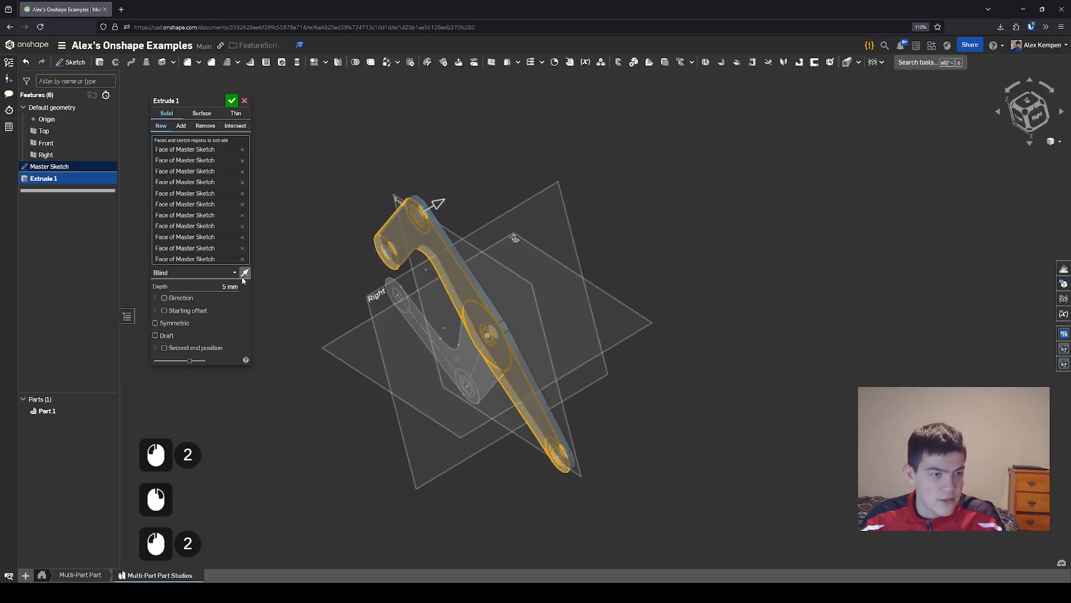
Check the arm's extrude preview and accept the extrude as a new part
click(311, 294)
scroll(307, 312, down, 1)
right_drag(307, 312, 364, 329)
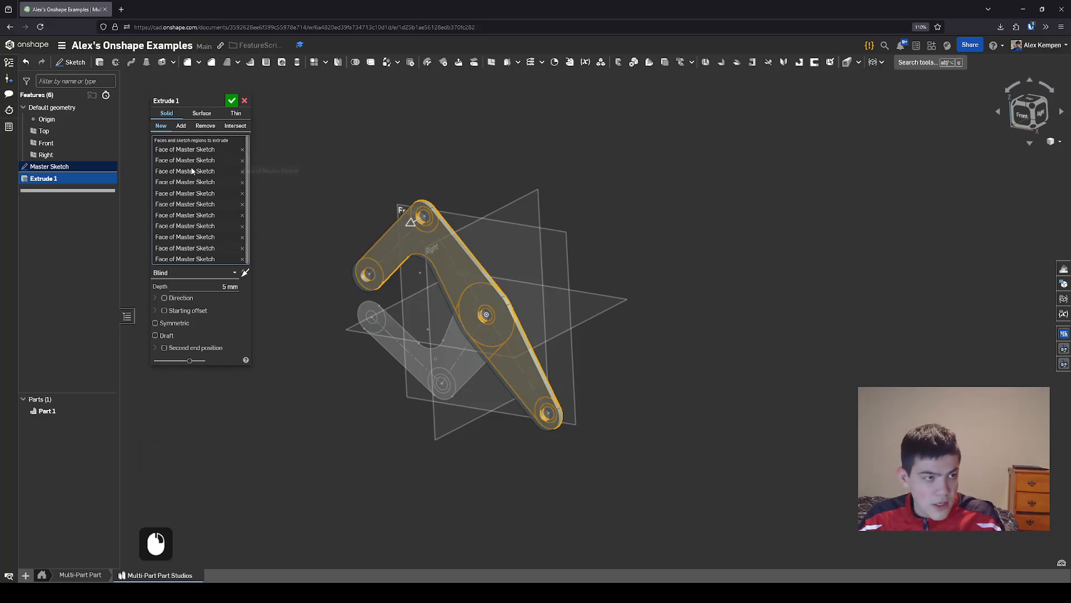
click(231, 100)
right_drag(236, 237, 256, 275)
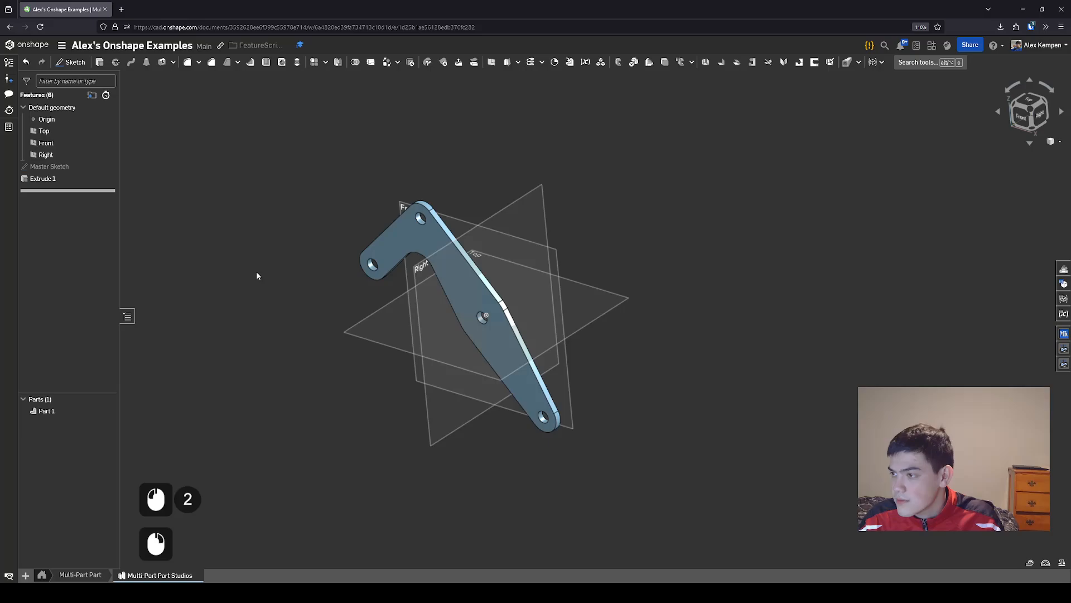
Rename the extruded arm part as Large Arm
click(76, 413)
right_click(50, 414)
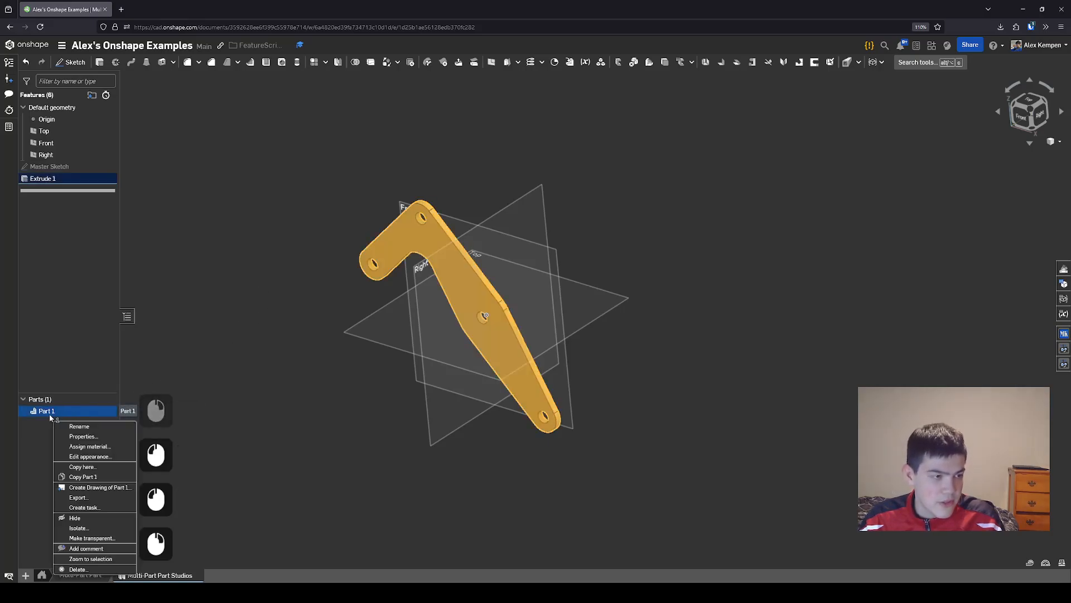
click(79, 426)
text(Larnge A)
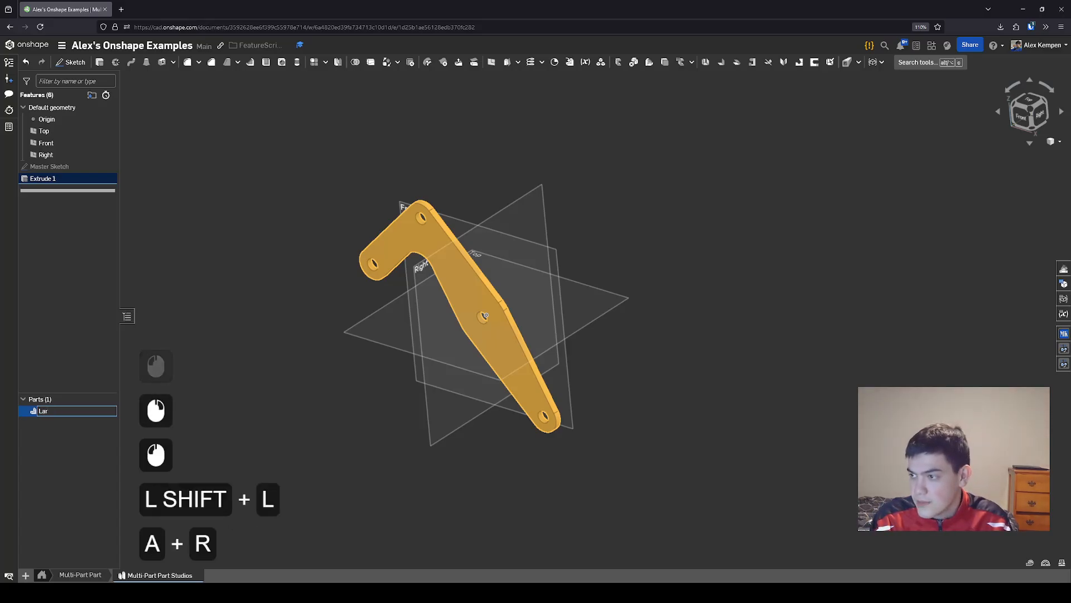
key(BackSpace)
key(BackSpace)
key(BackSpace)
key(BackSpace)
key(BackSpace)
text(ge Arm)
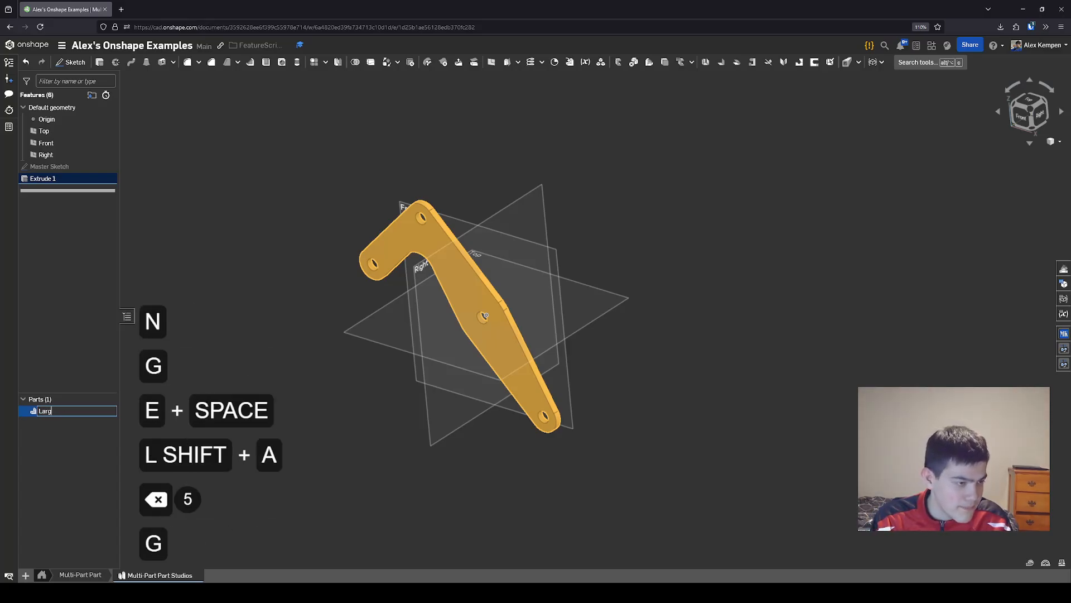
key(Return)
click(316, 384)
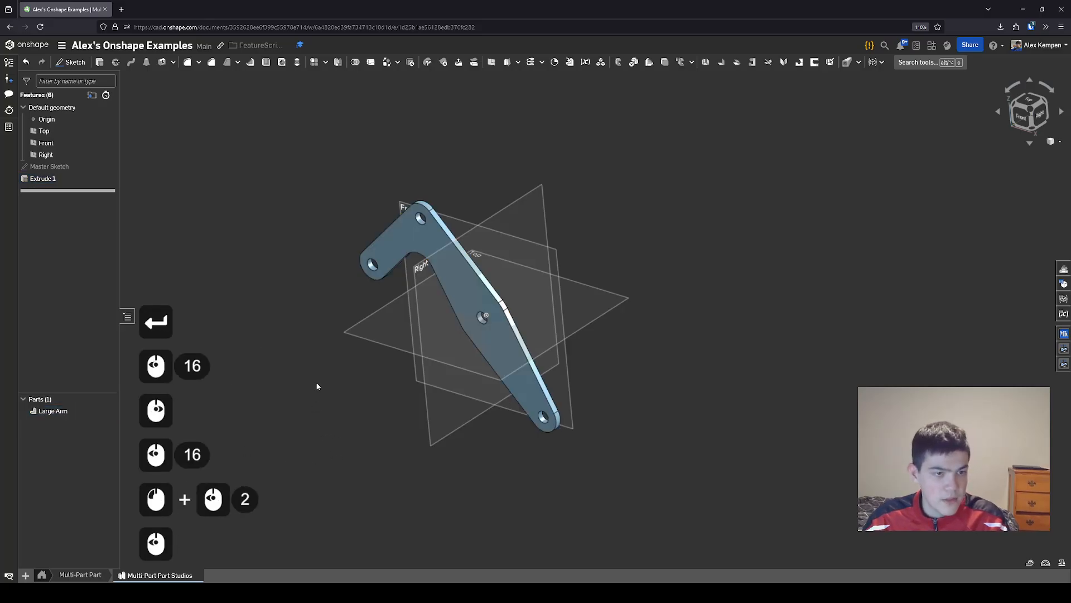
Show the hidden Master Sketch together with the arm part
mouse_move(316, 384)
right_down()
mouse_move(337, 356)
mouse_move(326, 373)
right_up()
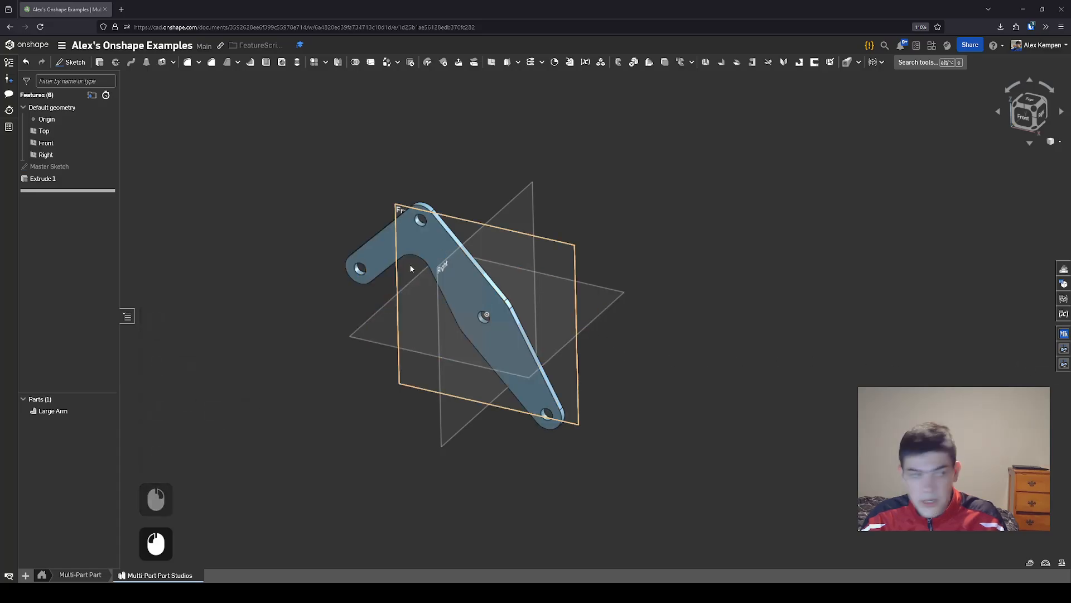
click(108, 167)
click(109, 167)
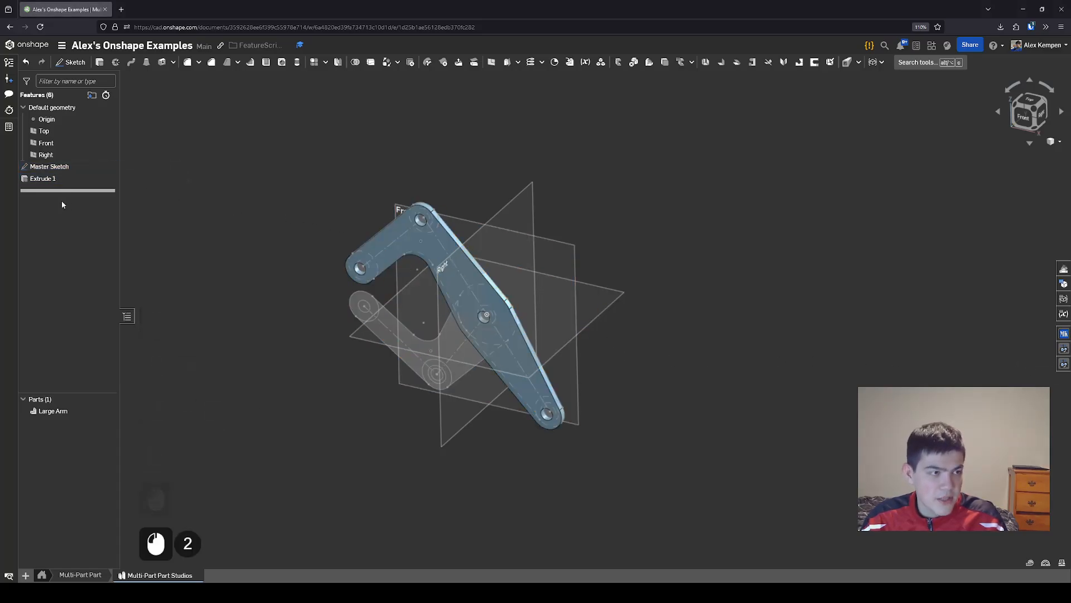
Examine the arm part against the Master Sketch's remaining regions from several angles
right_drag(224, 227, 230, 212)
scroll(262, 266, up, 1)
middle_drag(266, 267, 293, 240)
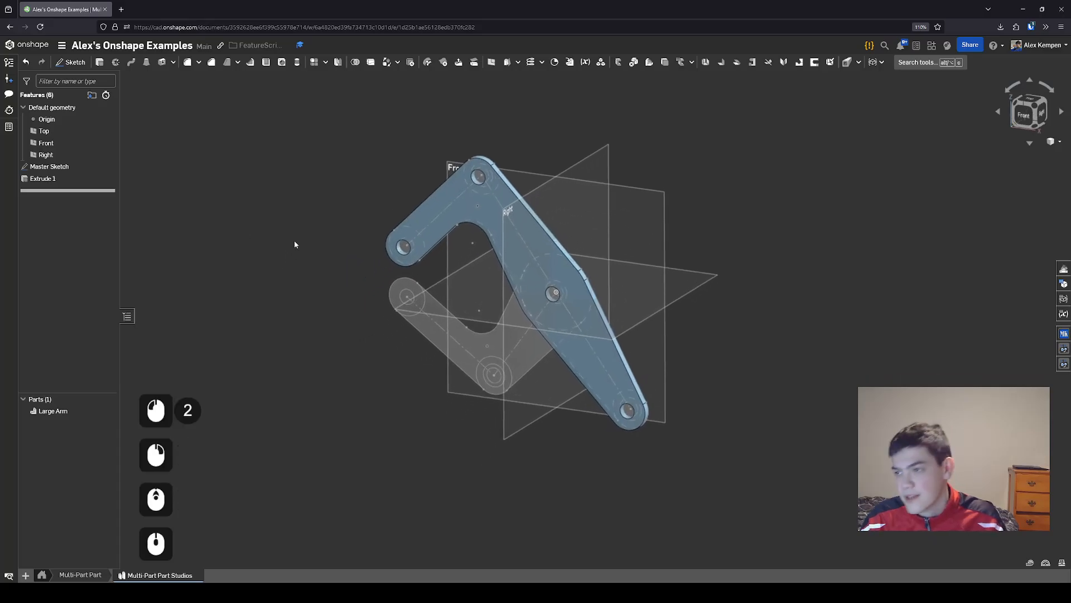
right_drag(294, 240, 319, 264)
scroll(326, 254, up, 2)
middle_drag(319, 264, 317, 256)
right_drag(318, 257, 333, 245)
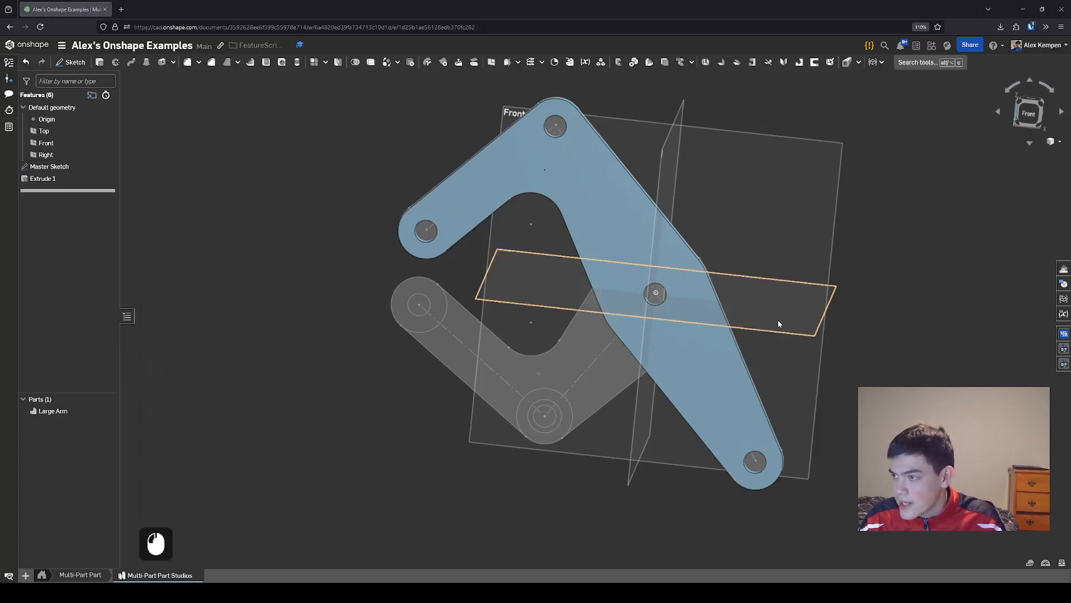
mouse_move(775, 336)
right_down()
mouse_move(743, 341)
mouse_move(756, 338)
right_up()
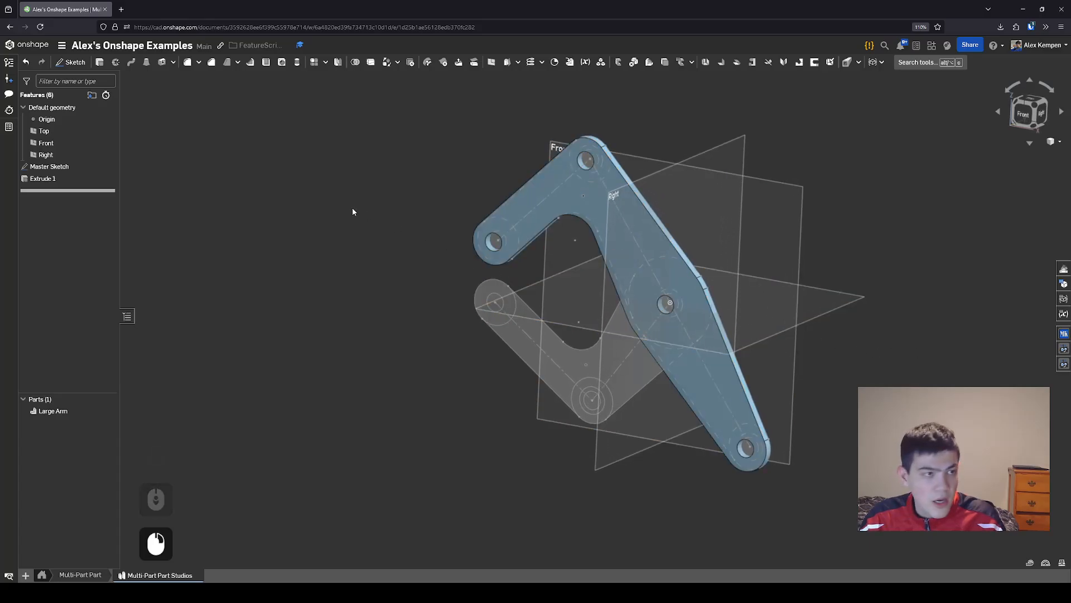
click(100, 61)
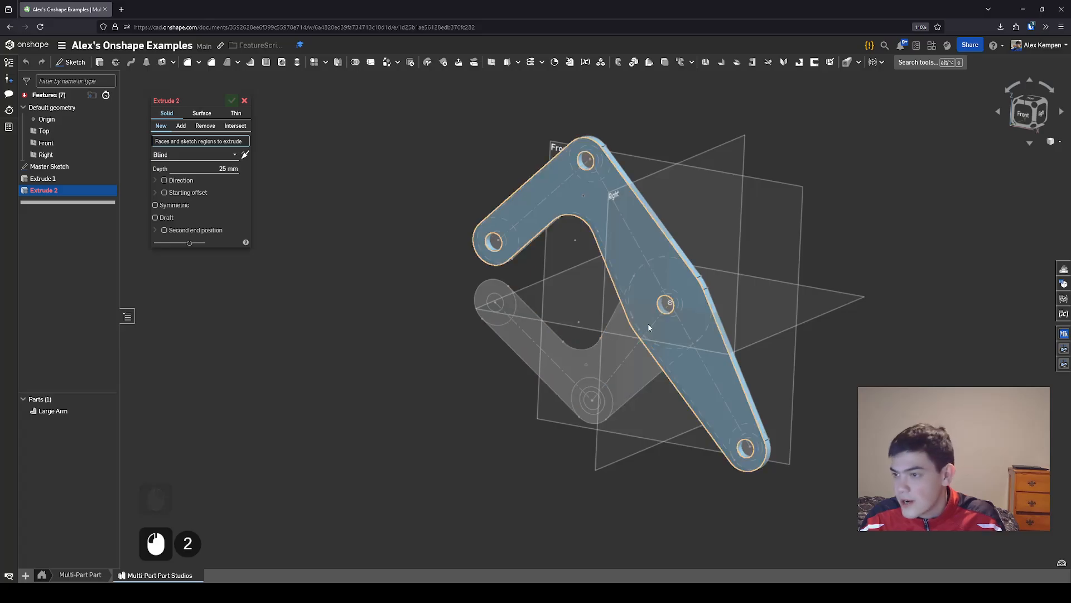
right_drag(649, 327, 493, 347)
scroll(702, 340, up, 3)
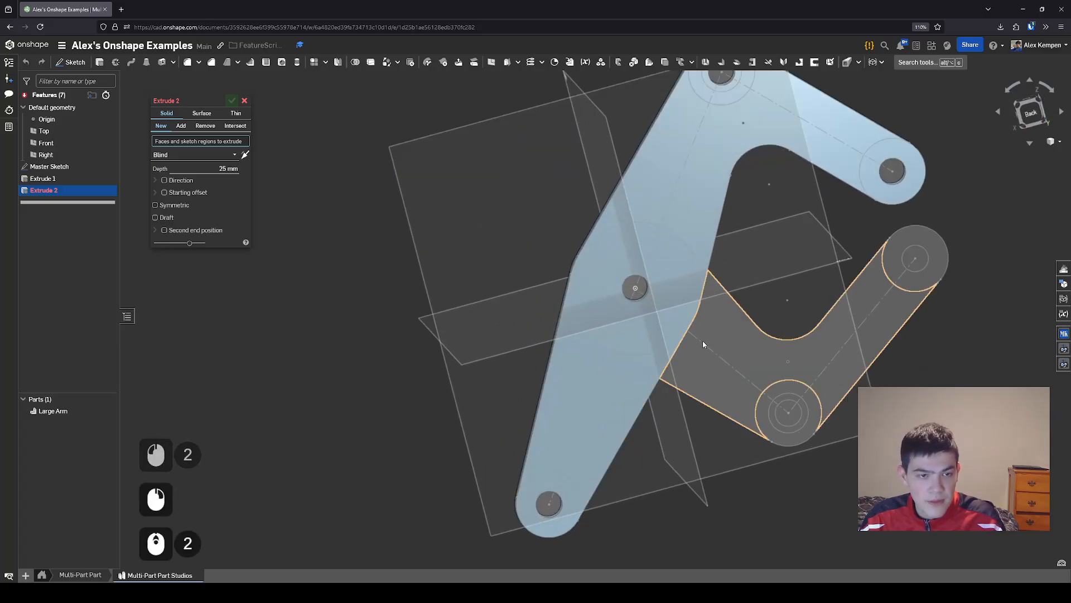
click(681, 298)
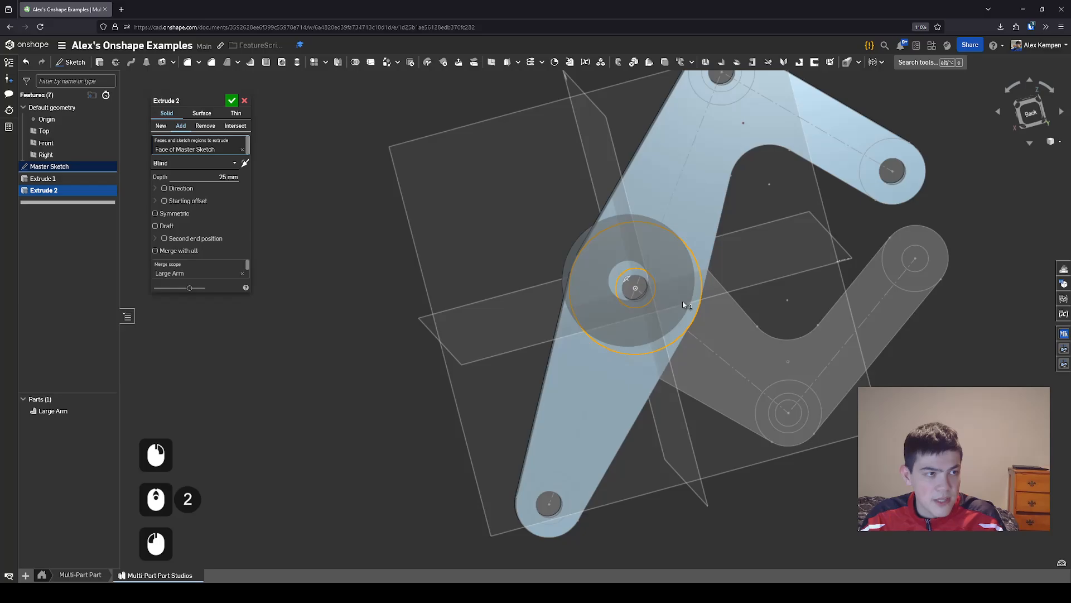
right_drag(672, 316, 564, 305)
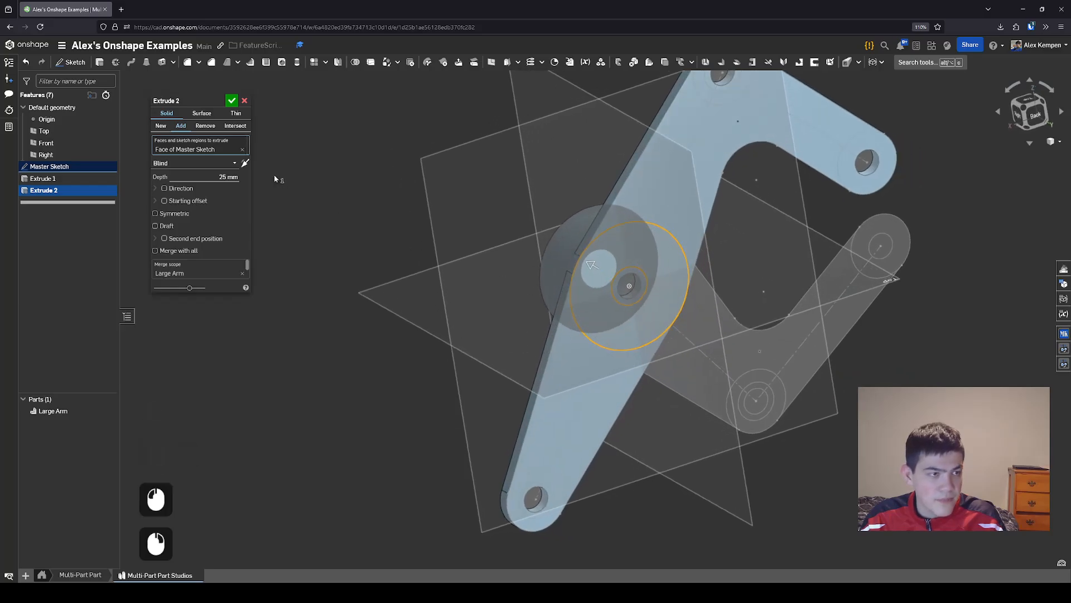
click(242, 154)
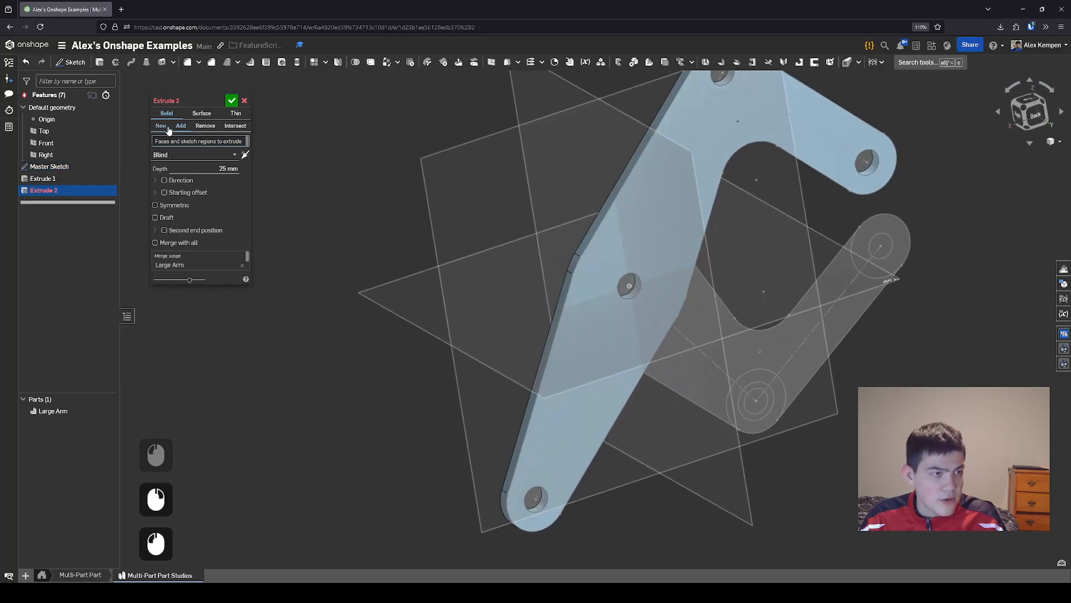
click(239, 101)
Start another solid extrude as a new part and move its dialog slightly aside
click(100, 62)
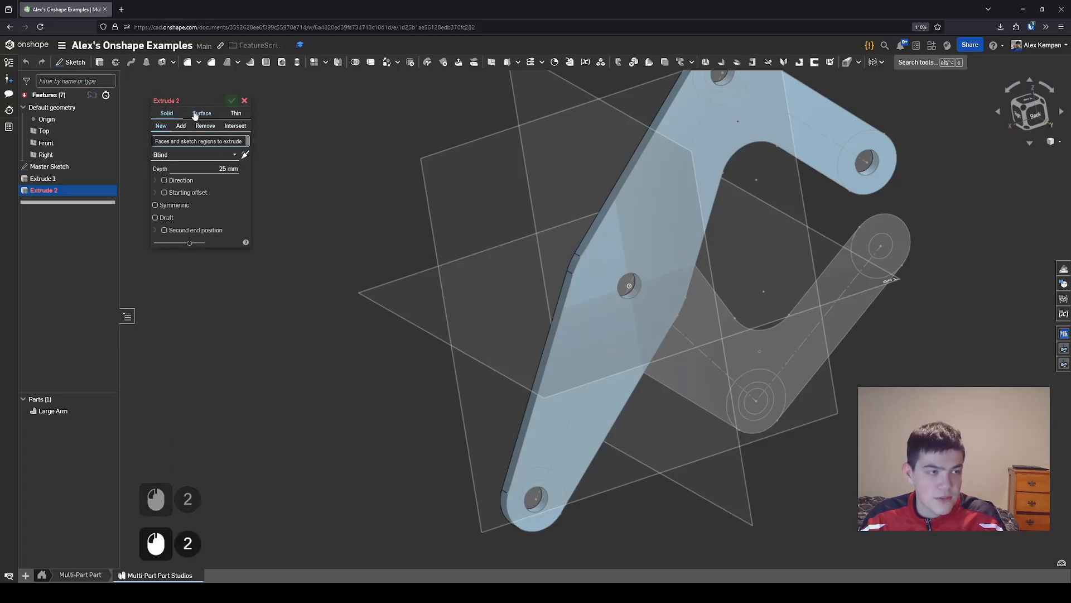
drag(193, 102, 208, 111)
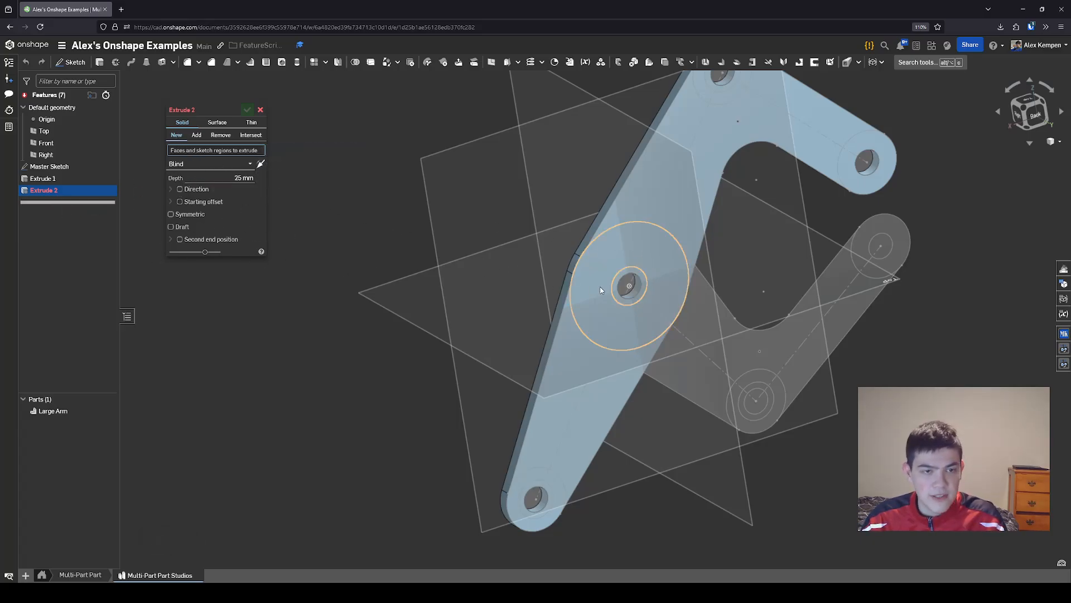
Select the ring-shaped sketch region around the large arm's central hole for the extrude and activate its merge scope
click(676, 276)
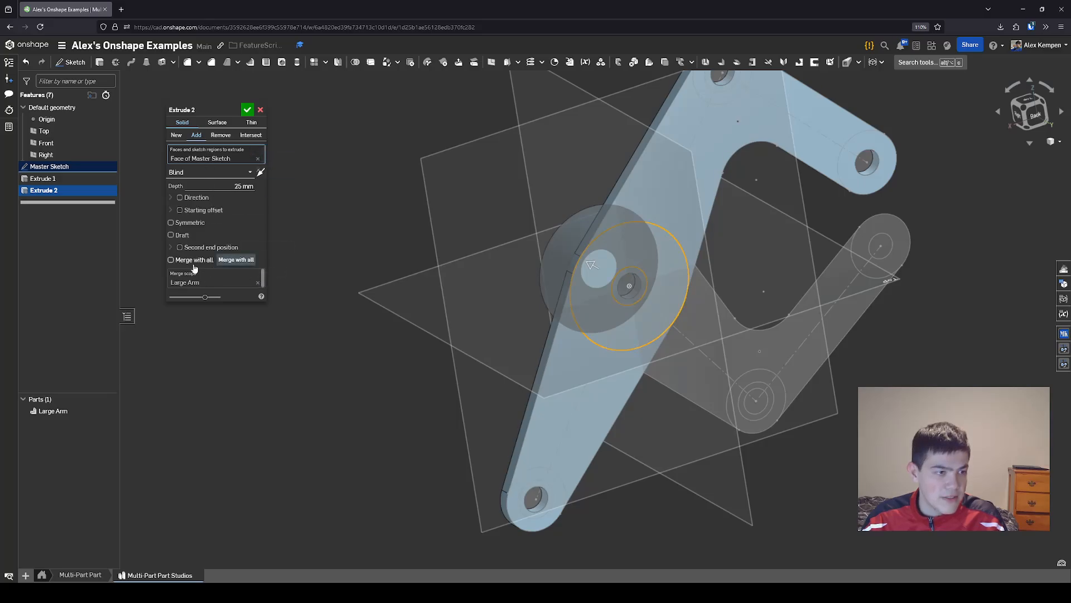
click(224, 283)
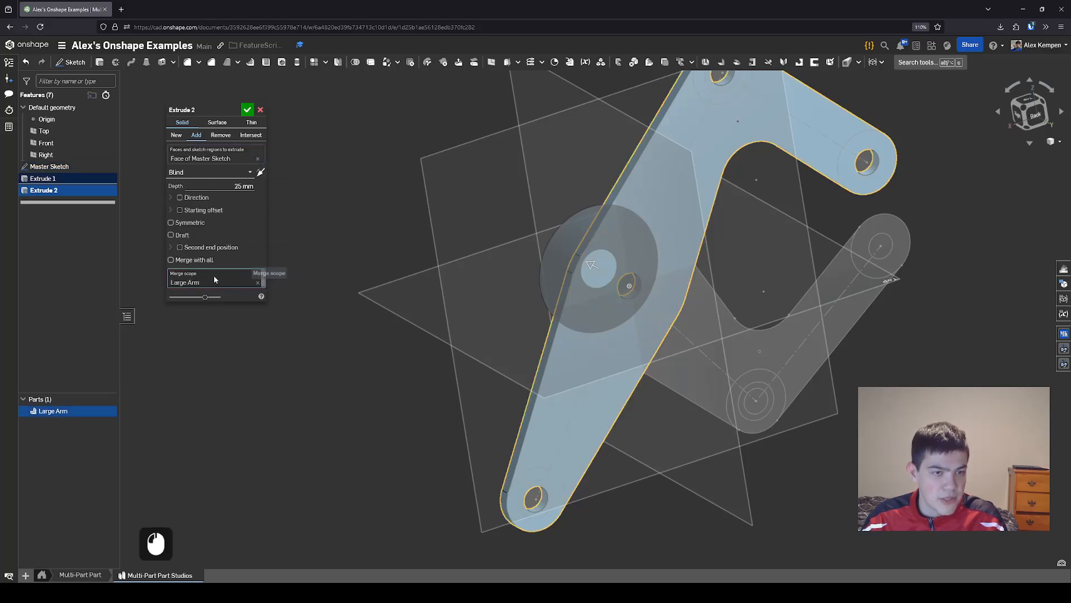
right_drag(350, 314, 386, 322)
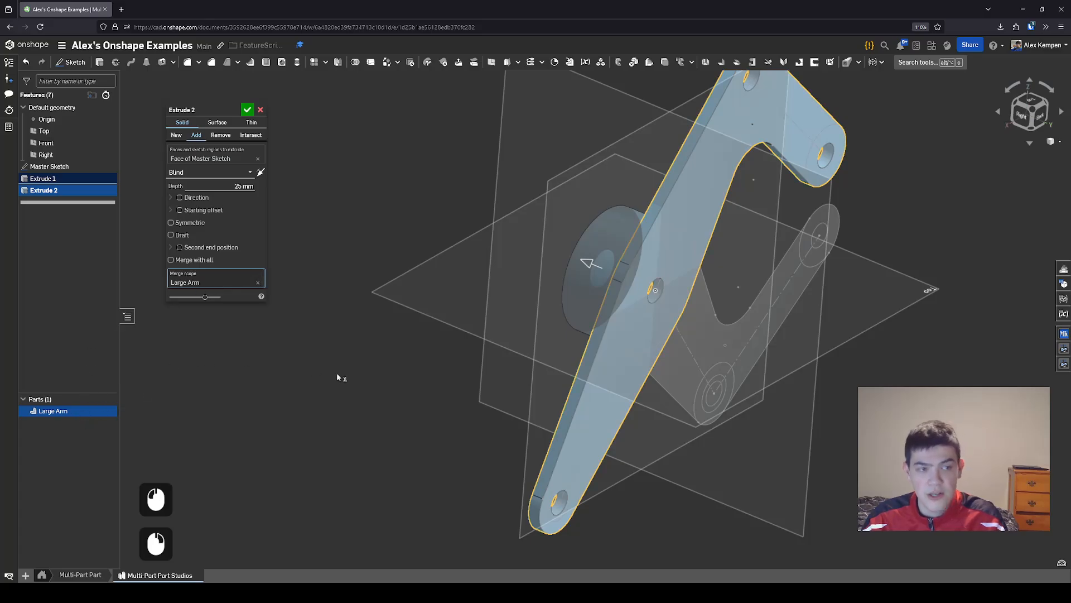
scroll(337, 374, down, 2)
right_drag(337, 374, 324, 380)
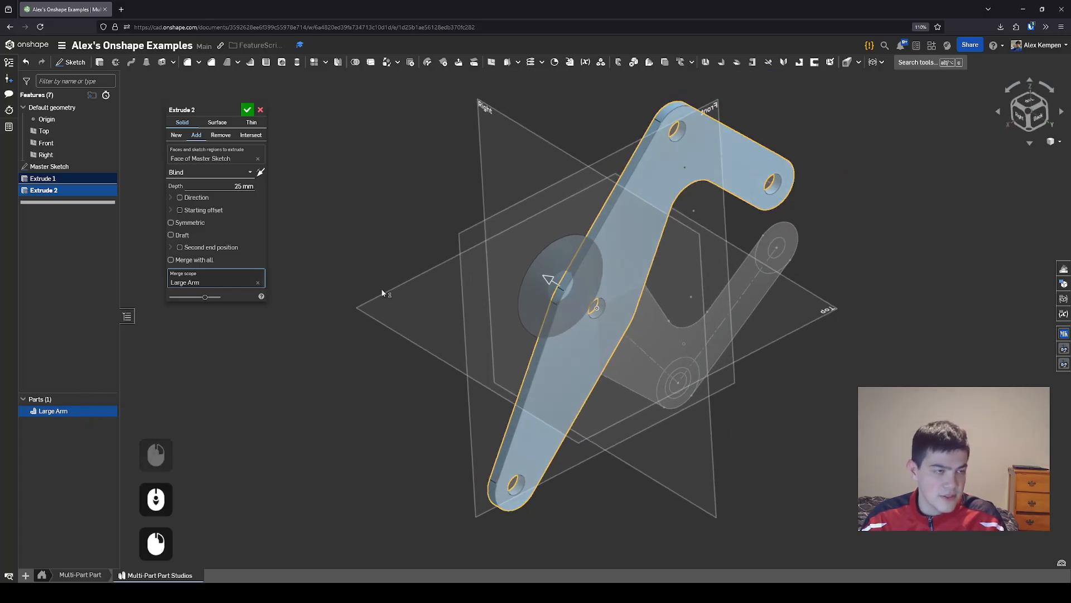
right_drag(382, 292, 382, 280)
drag(195, 110, 200, 107)
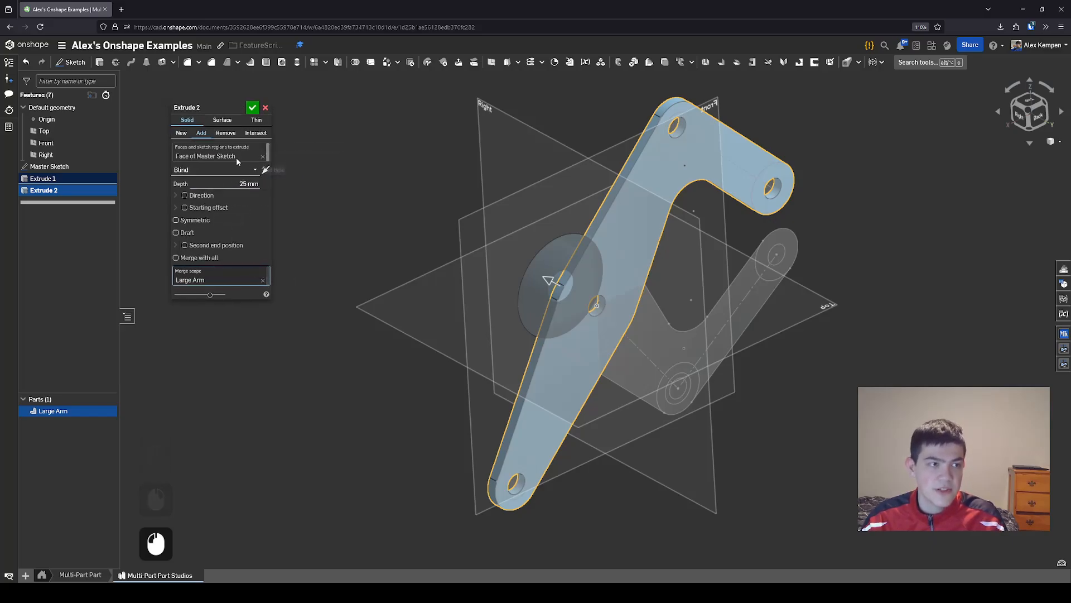
right_drag(336, 202, 328, 207)
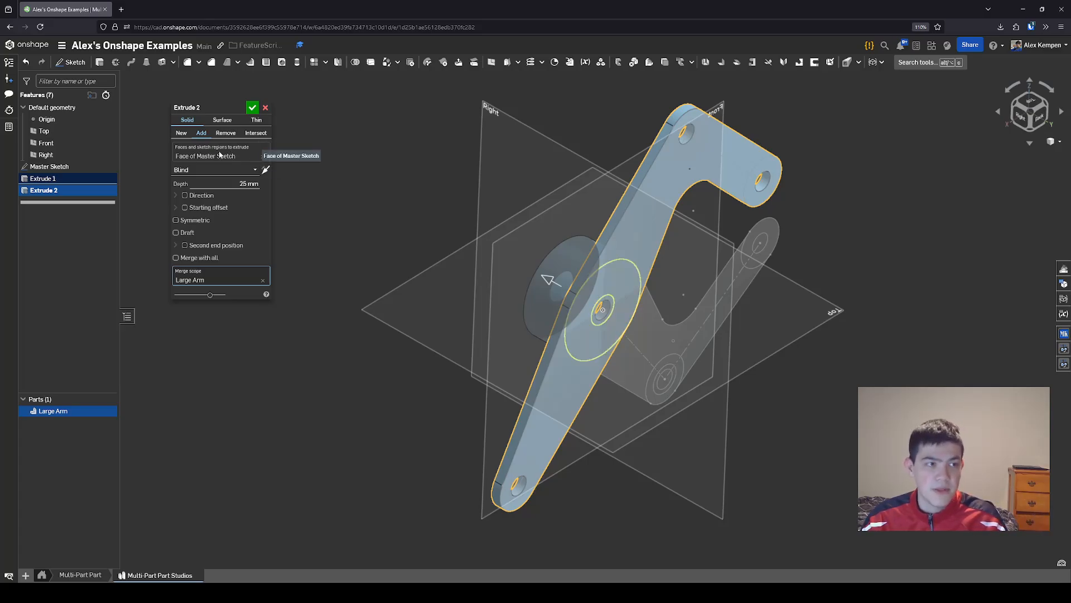
click(207, 271)
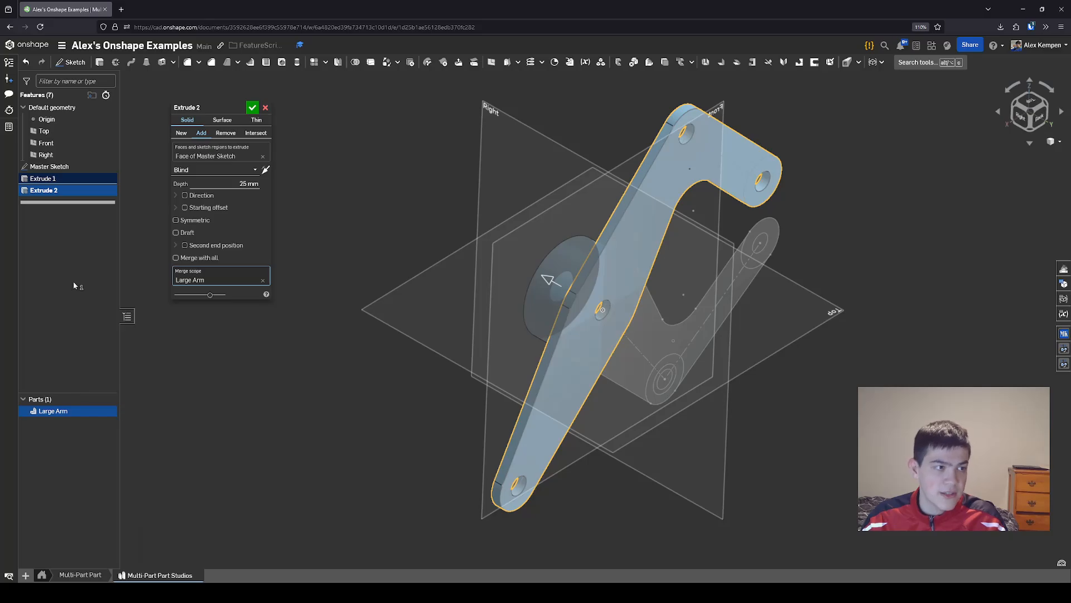
Examine the preview of the extruded ring from several angles in relation to the Large Arm in the merge scope
scroll(570, 302, up, 2)
right_drag(569, 302, 542, 277)
scroll(537, 285, up, 2)
scroll(624, 269, down, 2)
right_drag(624, 265, 645, 273)
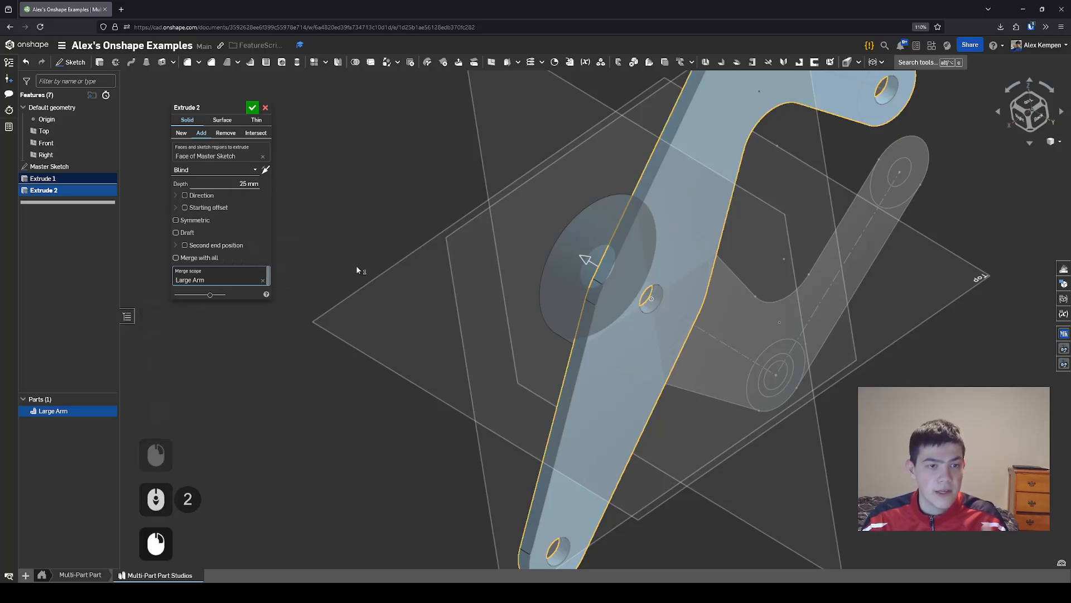
mouse_move(356, 266)
right_down()
mouse_move(386, 263)
mouse_move(403, 279)
mouse_move(353, 263)
right_up()
scroll(386, 260, down, 2)
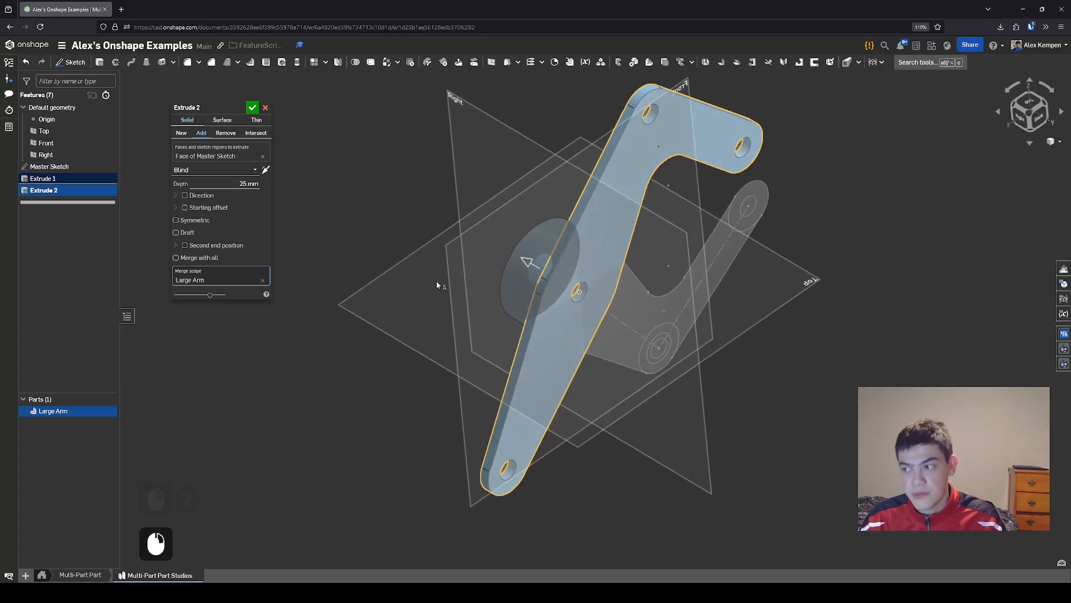
right_drag(333, 273, 326, 249)
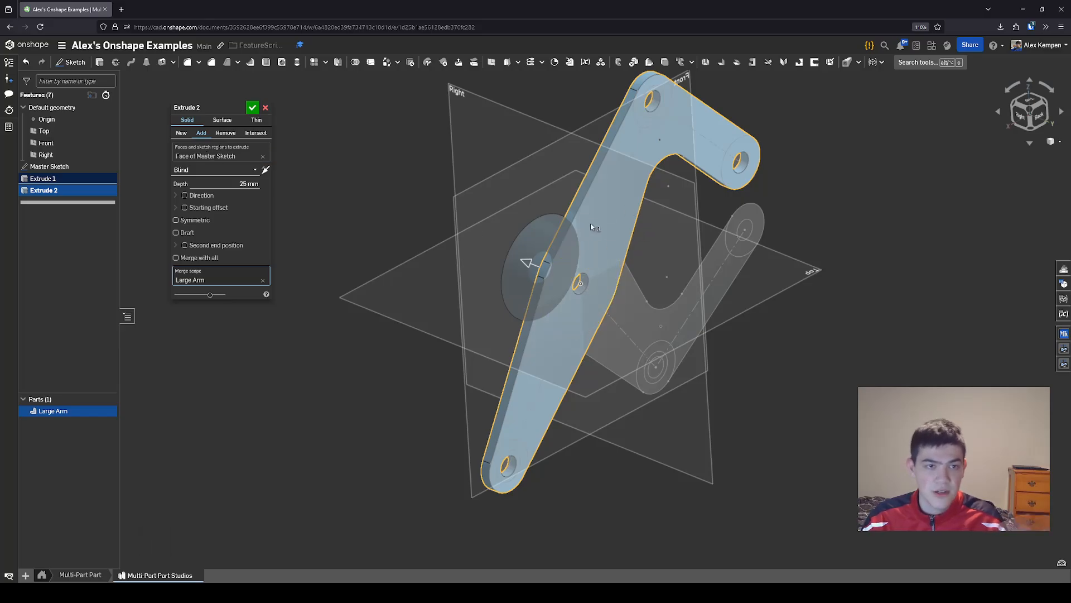
scroll(591, 227, up, 2)
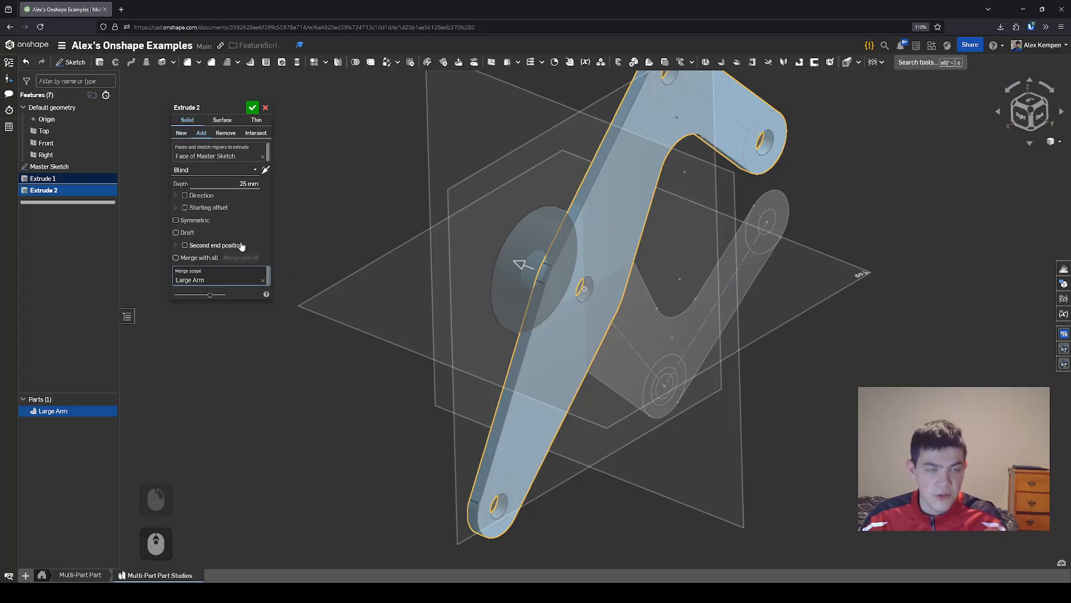
right_drag(313, 234, 335, 192)
scroll(360, 233, down, 1)
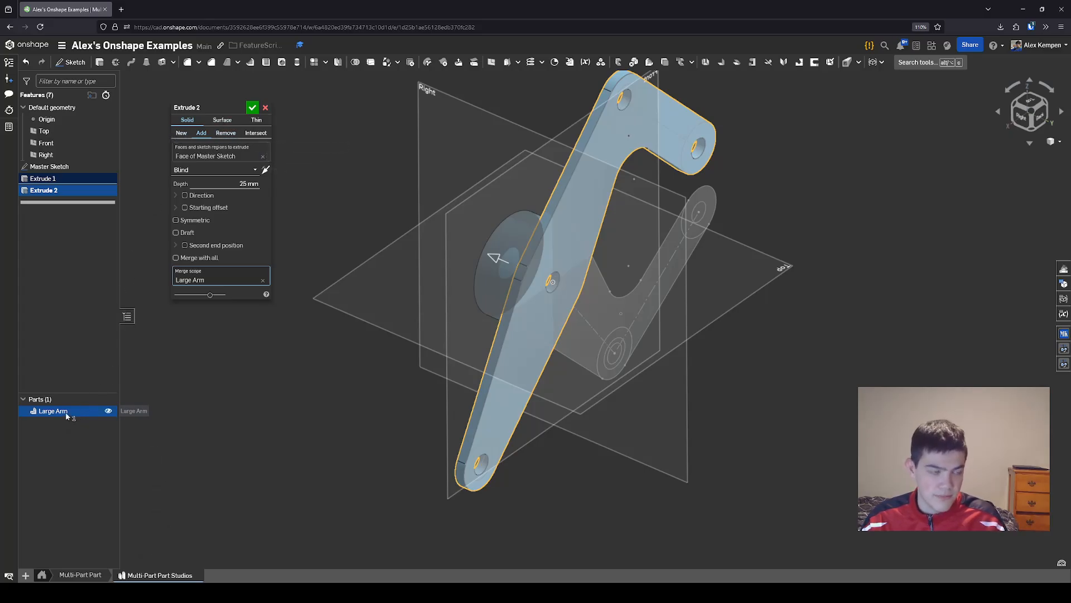
right_drag(517, 293, 401, 282)
scroll(473, 270, up, 2)
scroll(531, 284, down, 1)
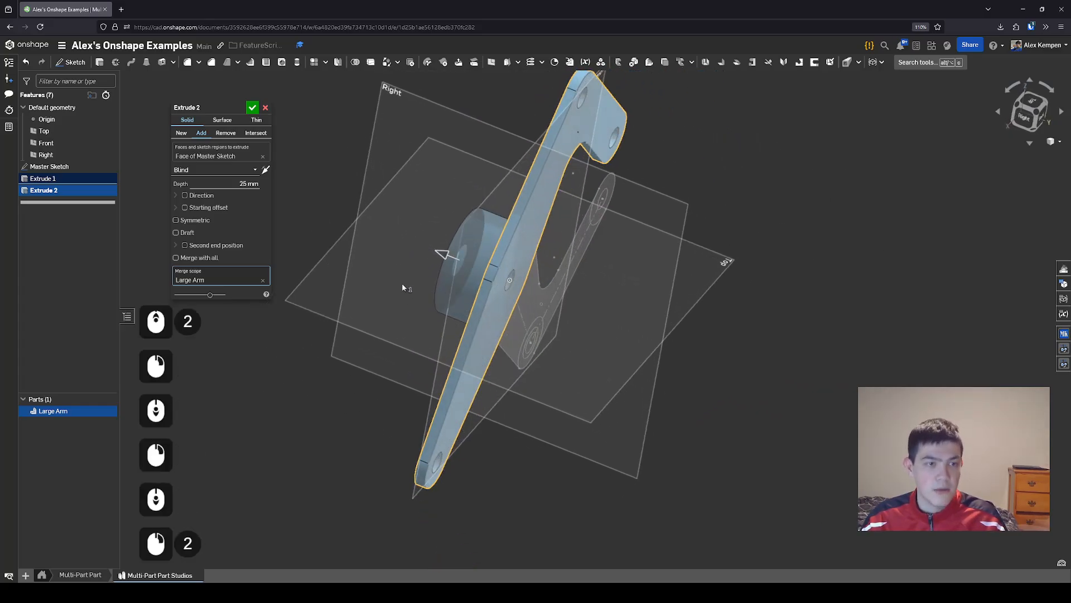
right_drag(494, 258, 463, 279)
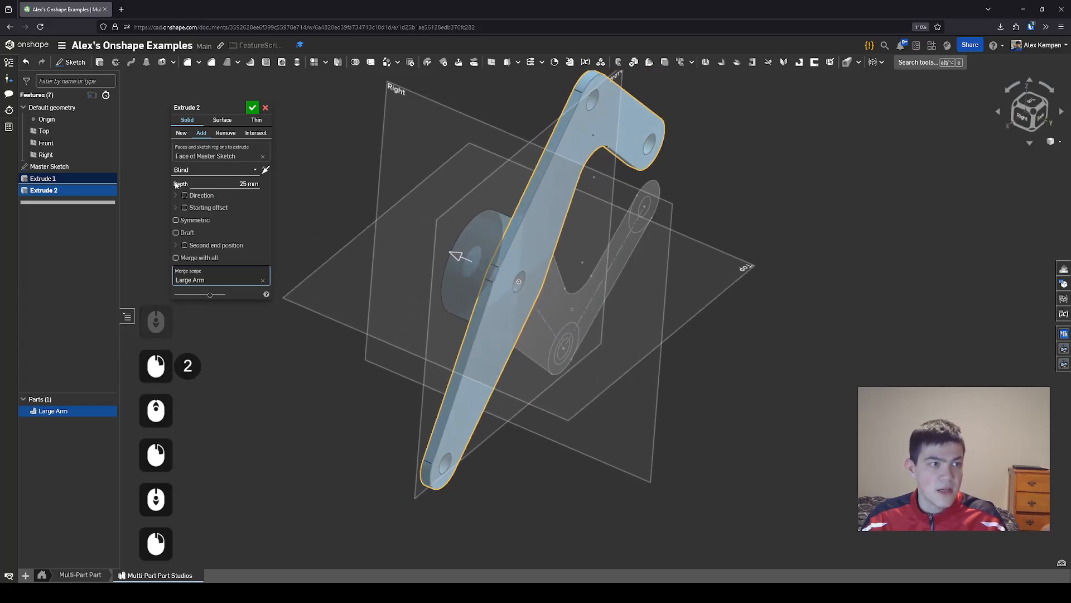
Set the extrude to create a new part and add the small sliver region beside the central ring
click(182, 135)
scroll(429, 288, up, 2)
right_drag(430, 289, 543, 277)
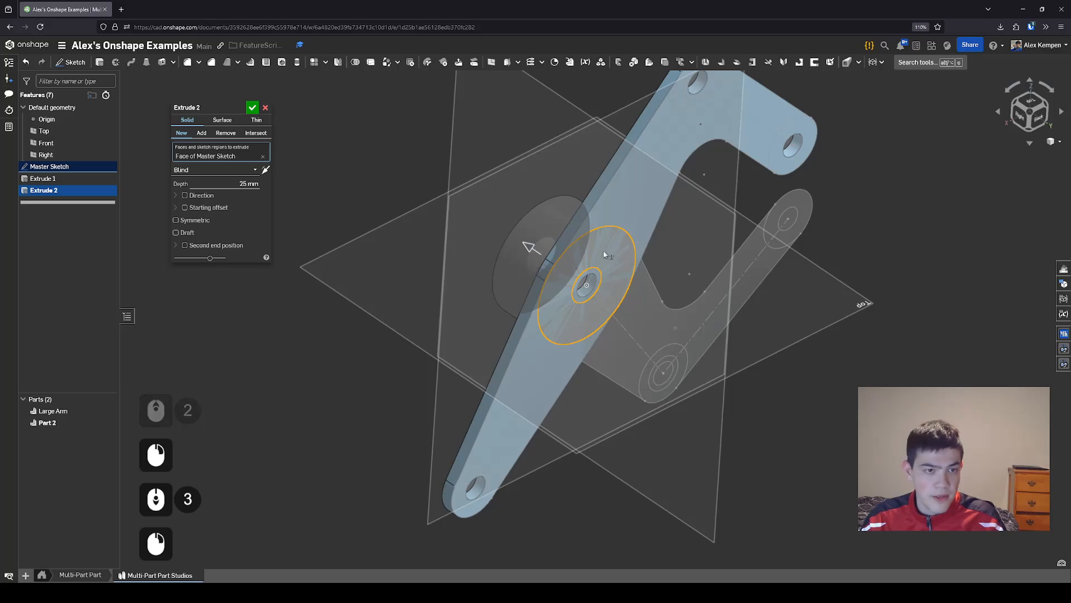
scroll(644, 298, up, 3)
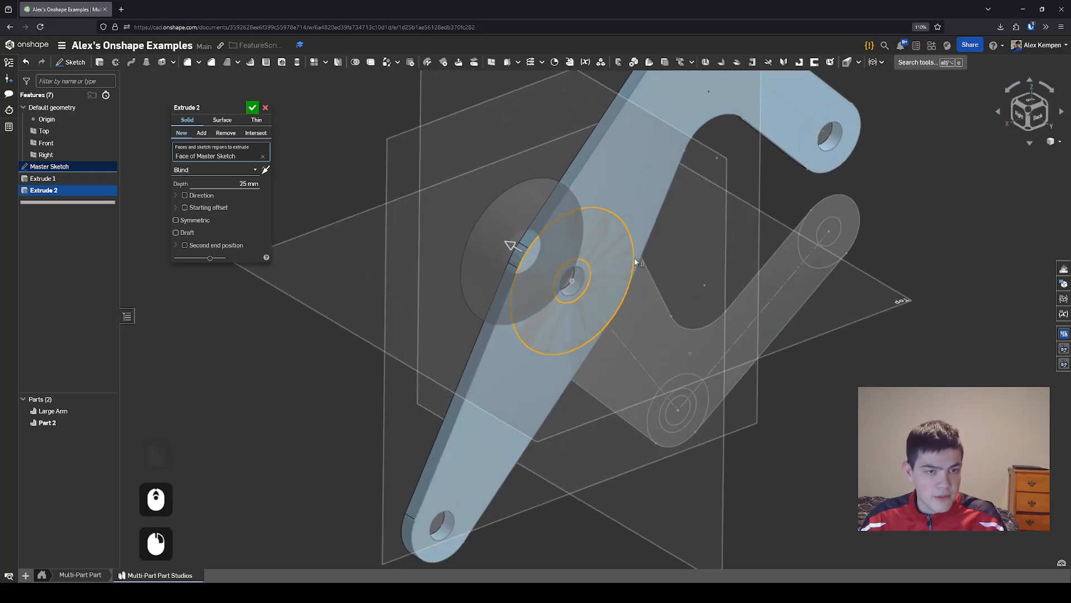
scroll(644, 297, up, 6)
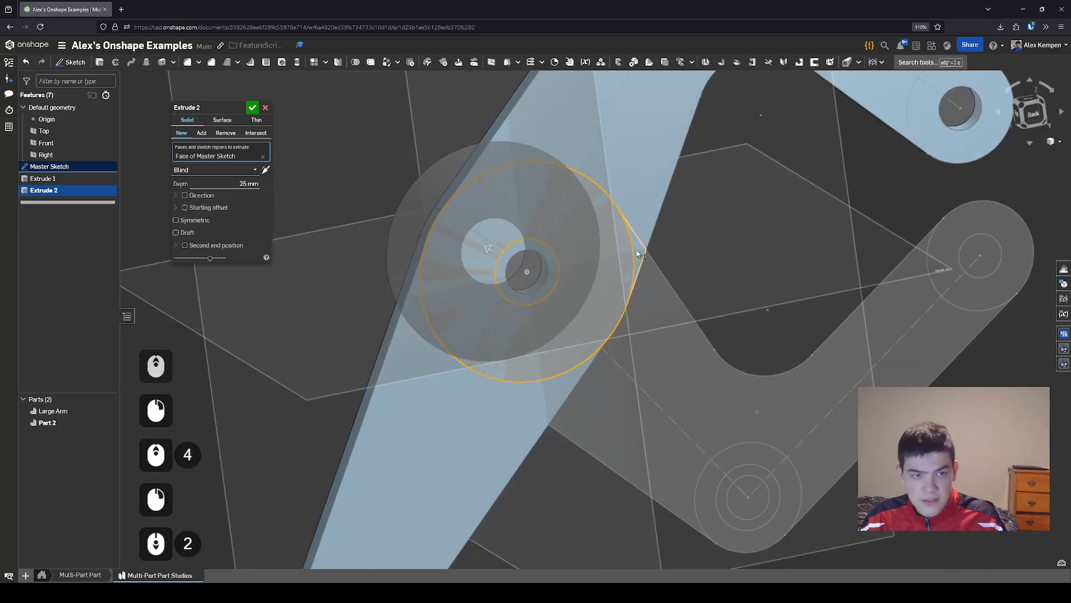
click(638, 254)
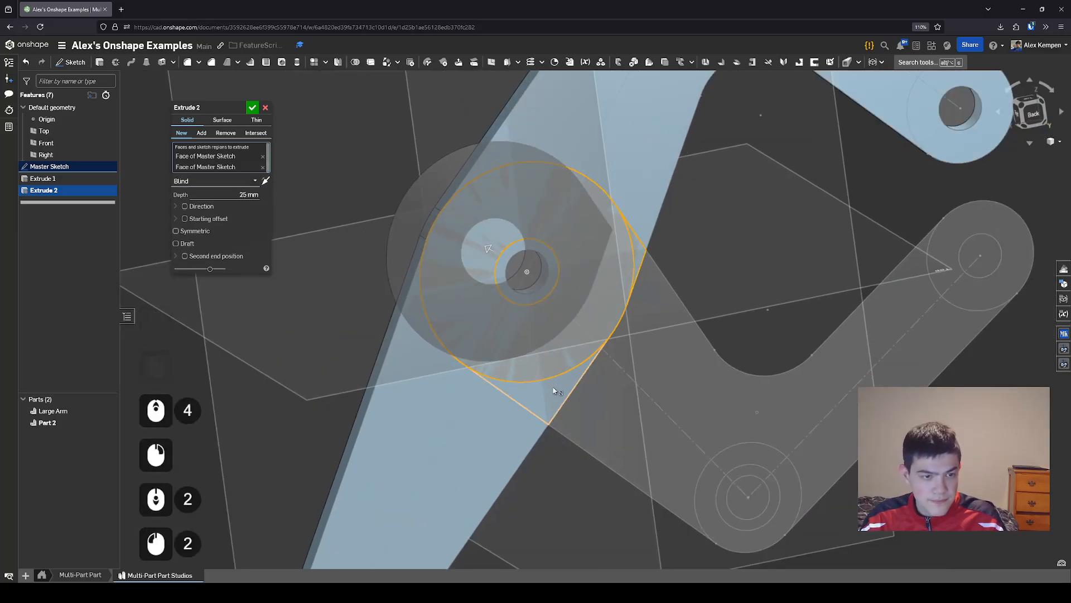
Add the V-shaped arm's body regions and the ring around its tip hole to the extrude
click(664, 397)
scroll(831, 353, down, 2)
middle_drag(831, 352, 718, 330)
scroll(805, 284, up, 1)
click(806, 283)
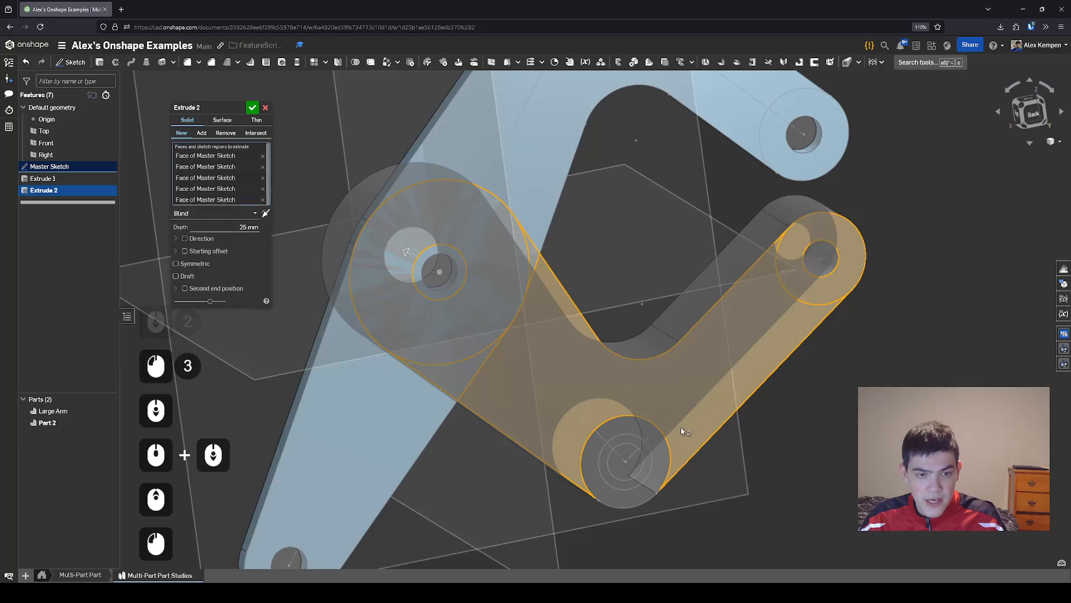
Add the two rings around the V-shaped arm's corner hole and the inner ring around the central pivot hole to the extrude
click(653, 438)
scroll(650, 440, up, 4)
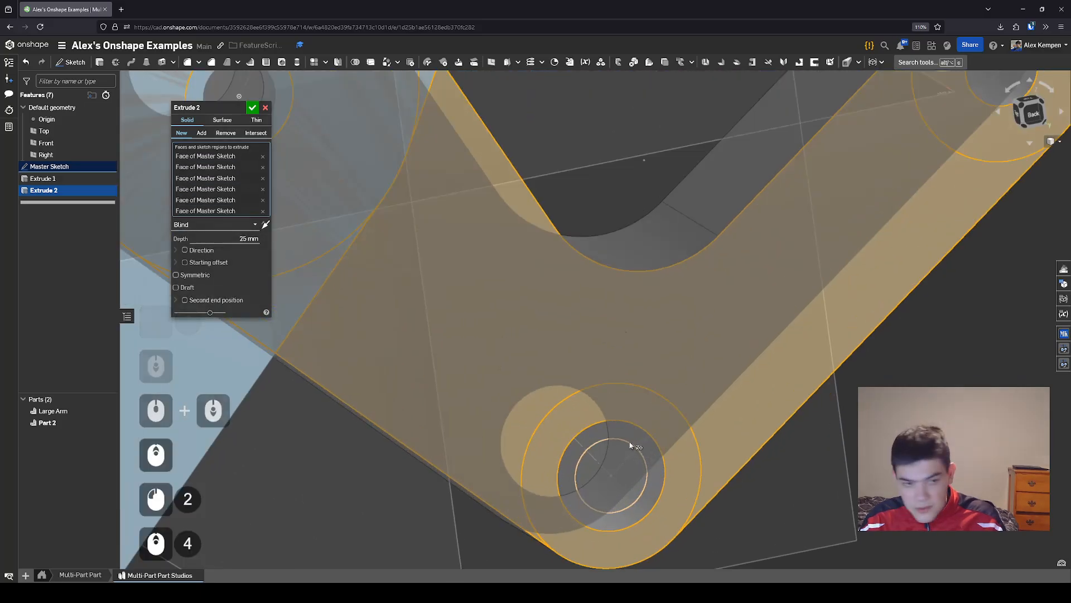
click(631, 442)
scroll(816, 357, down, 3)
right_drag(816, 357, 651, 309)
scroll(596, 259, up, 4)
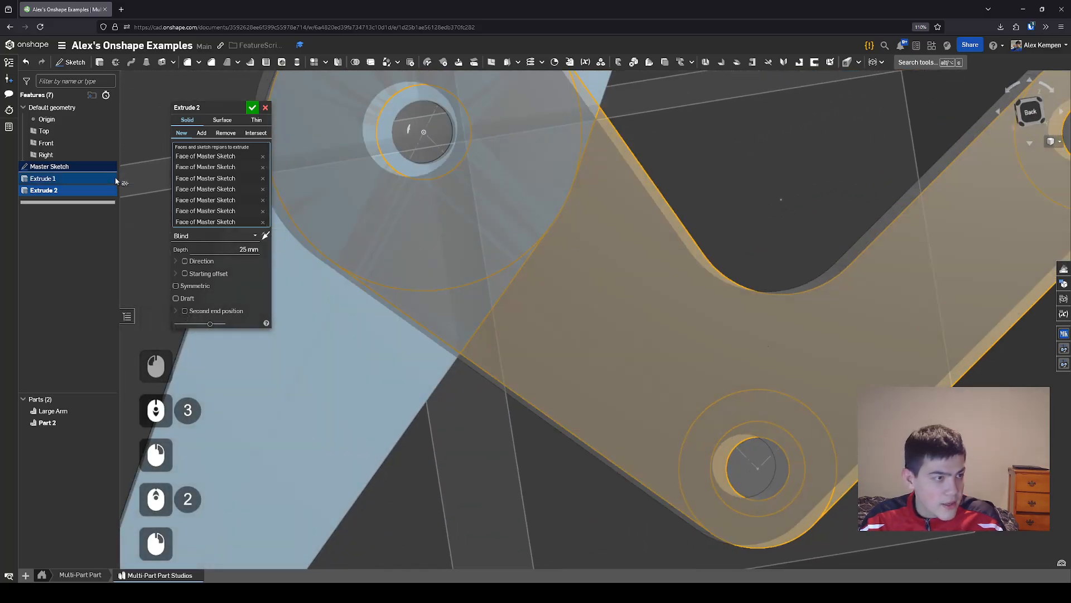
scroll(466, 224, down, 3)
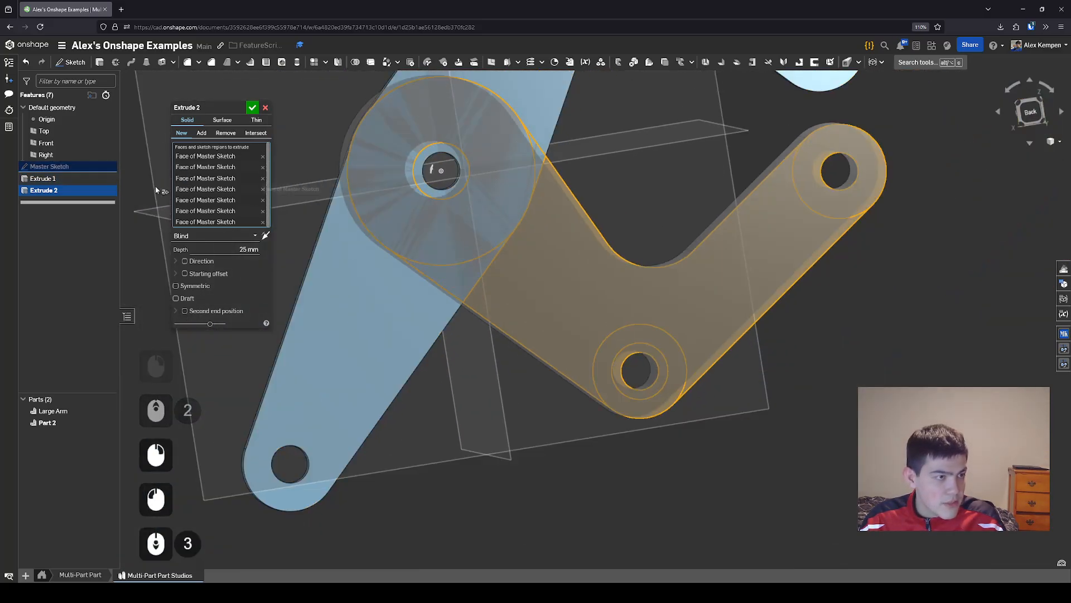
scroll(455, 180, up, 2)
click(453, 182)
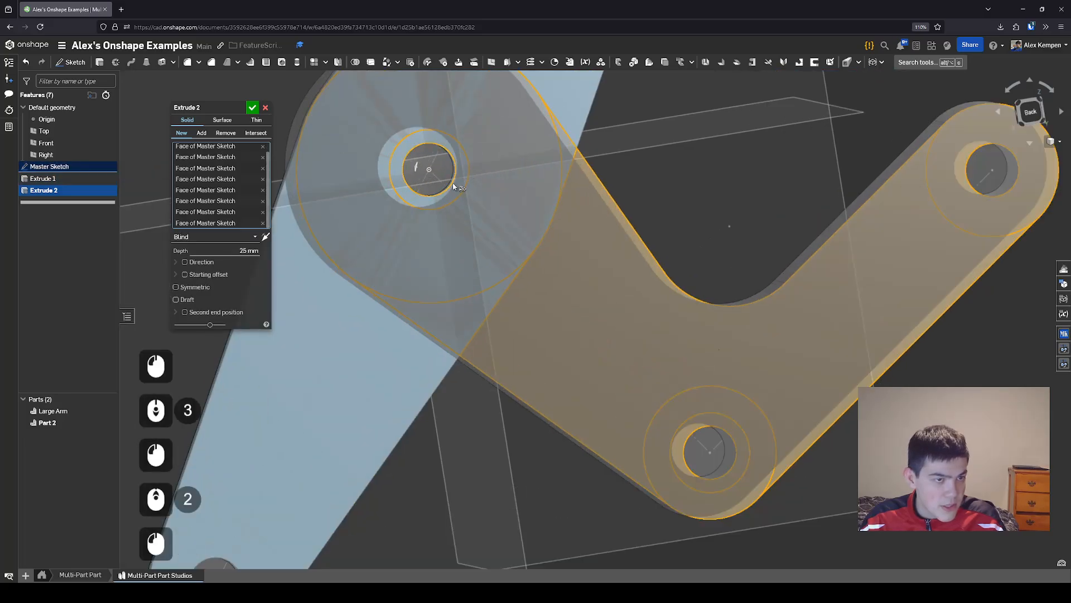
Reverse the extrude direction so the V-shaped arm extends away from the large arm
scroll(478, 210, down, 3)
right_drag(497, 229, 557, 254)
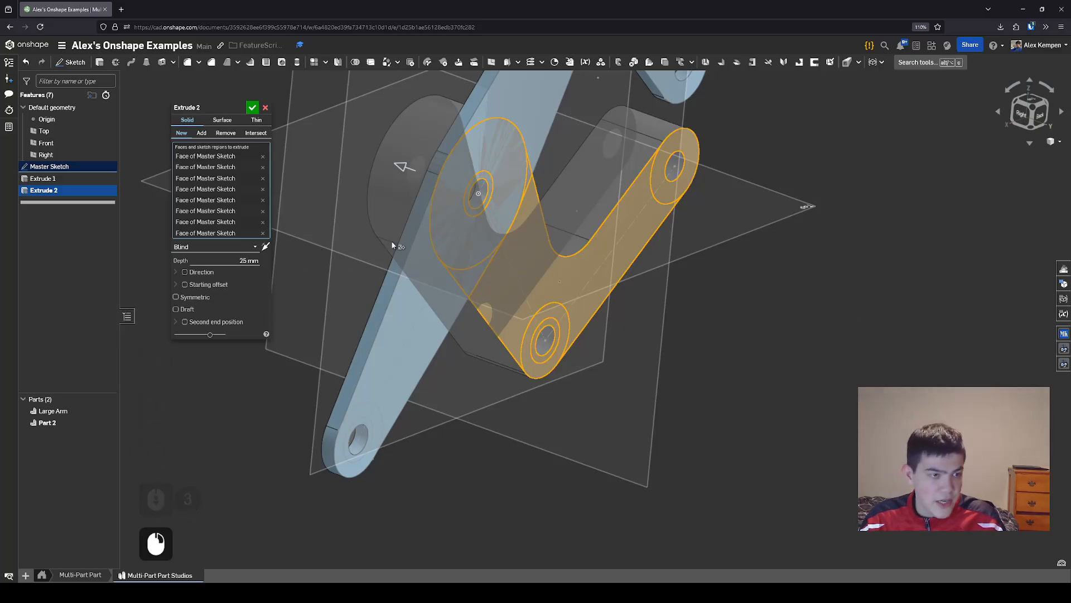
mouse_move(393, 243)
right_down()
mouse_move(467, 256)
mouse_move(412, 251)
right_up()
scroll(412, 251, down, 1)
middle_drag(411, 251, 435, 274)
right_drag(436, 274, 402, 247)
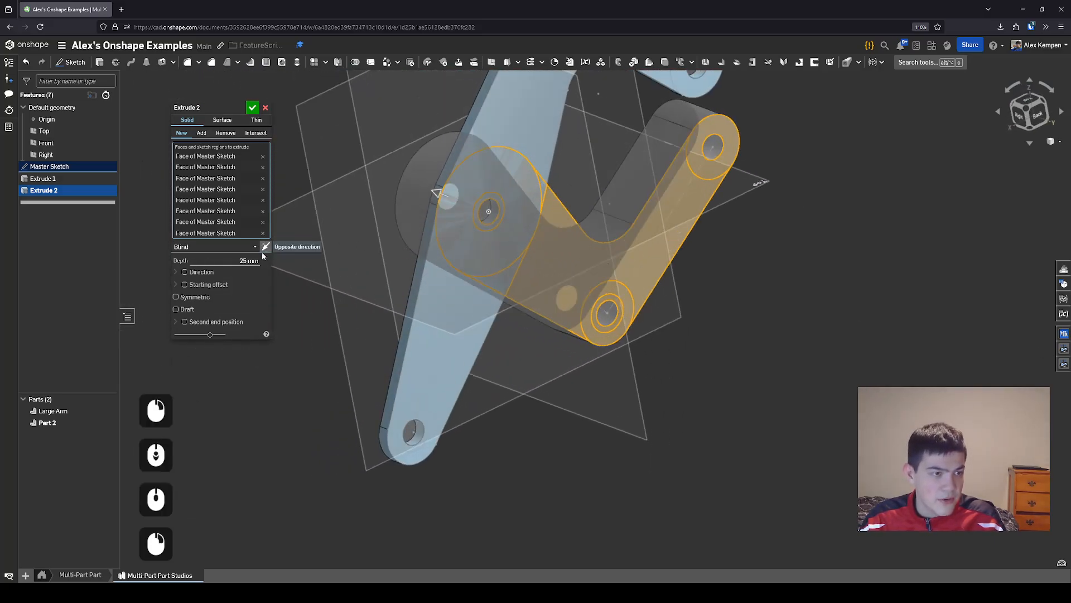
right_drag(312, 248, 678, 332)
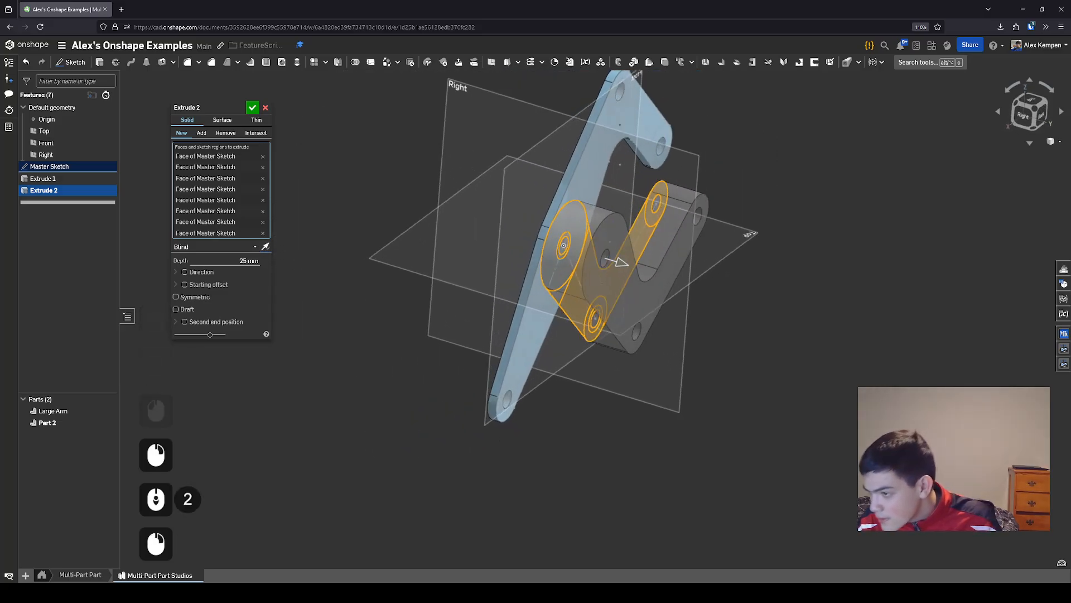
Set the V-shaped arm's extrude depth to 5 mm and accept the feature
scroll(652, 332, up, 2)
right_drag(655, 330, 609, 320)
scroll(610, 321, down, 1)
middle_drag(610, 320, 616, 343)
click(226, 262)
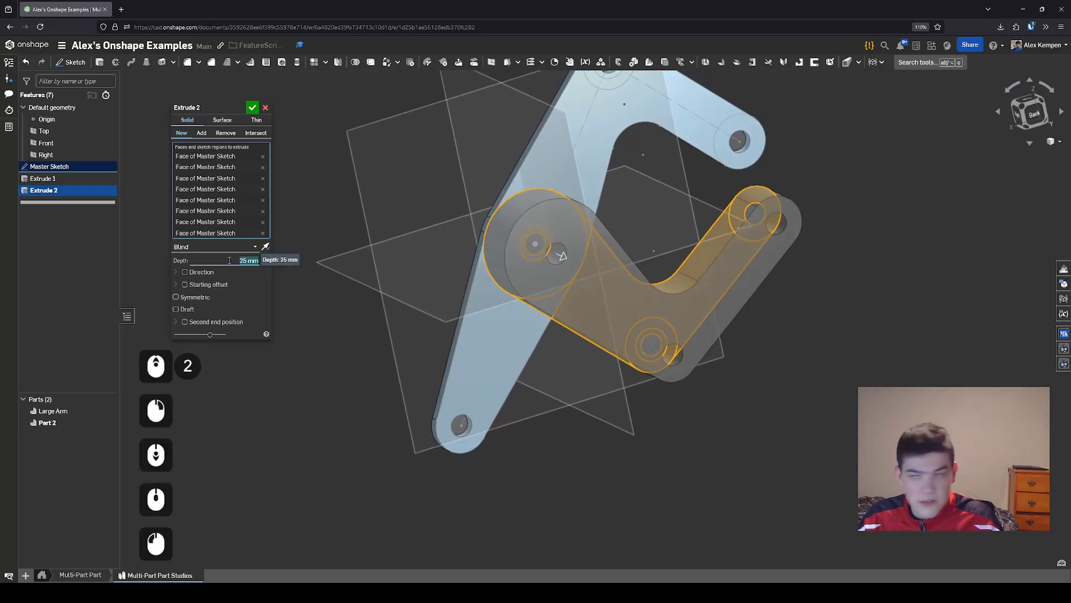
text(5)
key(Return)
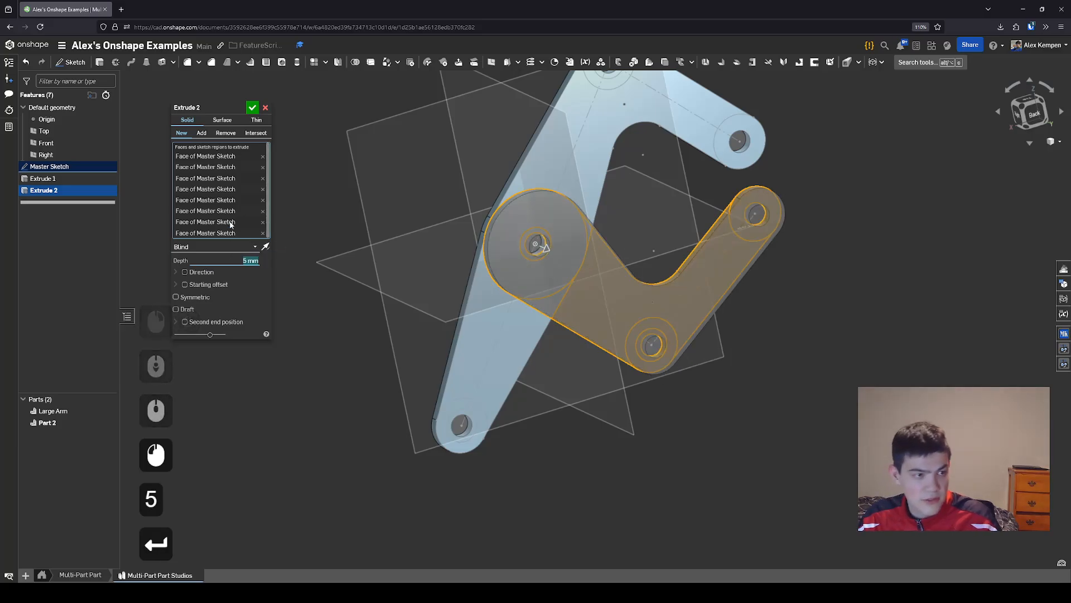
click(252, 108)
Rename the new V-shaped part as Small Arm
right_drag(262, 223, 298, 244)
scroll(278, 247, down, 3)
scroll(439, 249, down, 3)
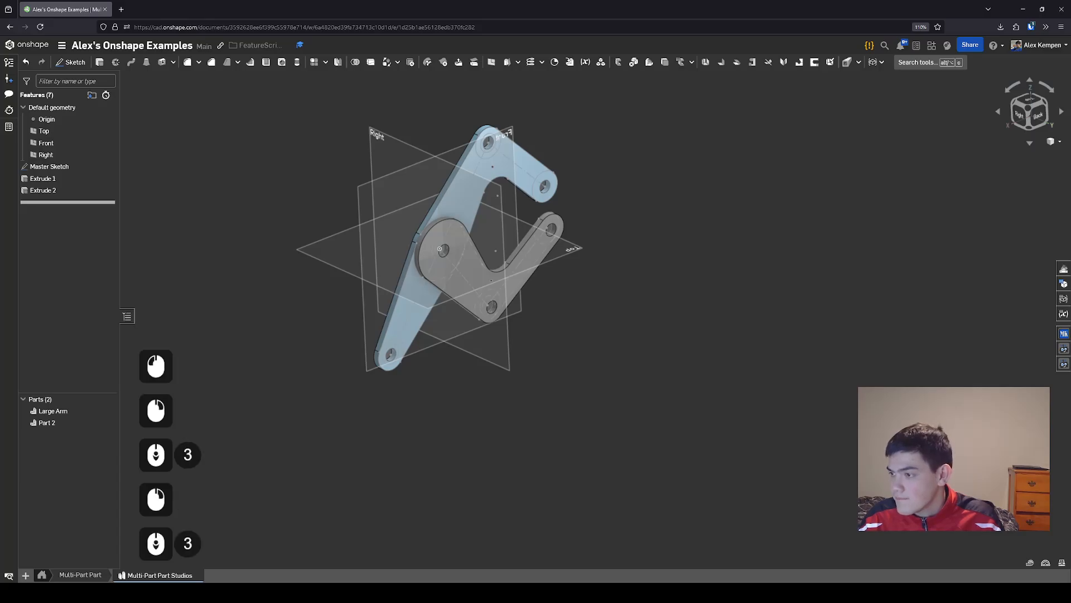
right_click(104, 422)
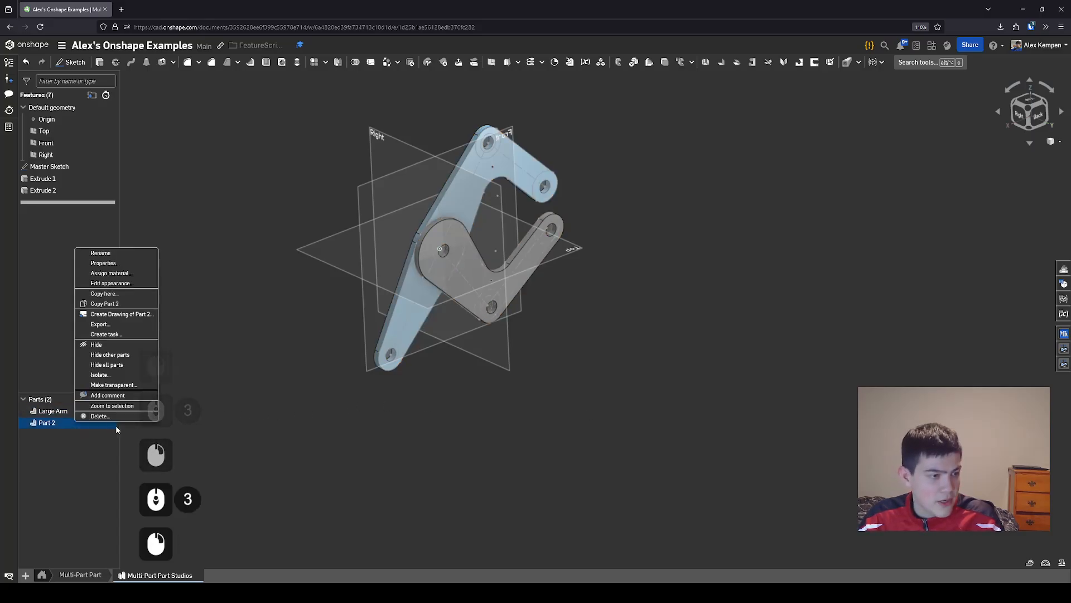
click(135, 256)
text(Small Ar)
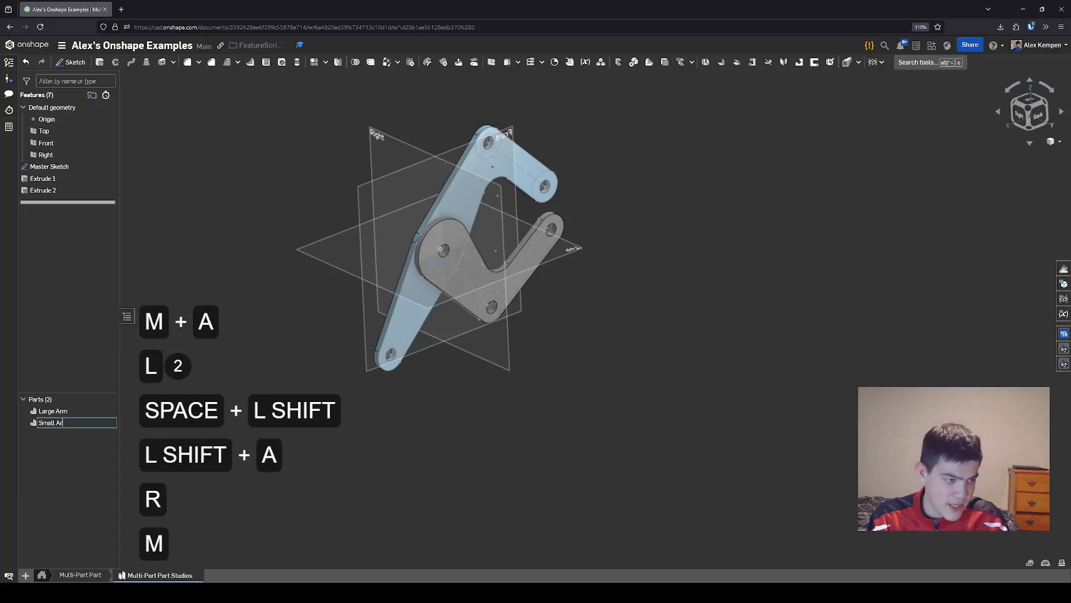
text(m)
key(Return)
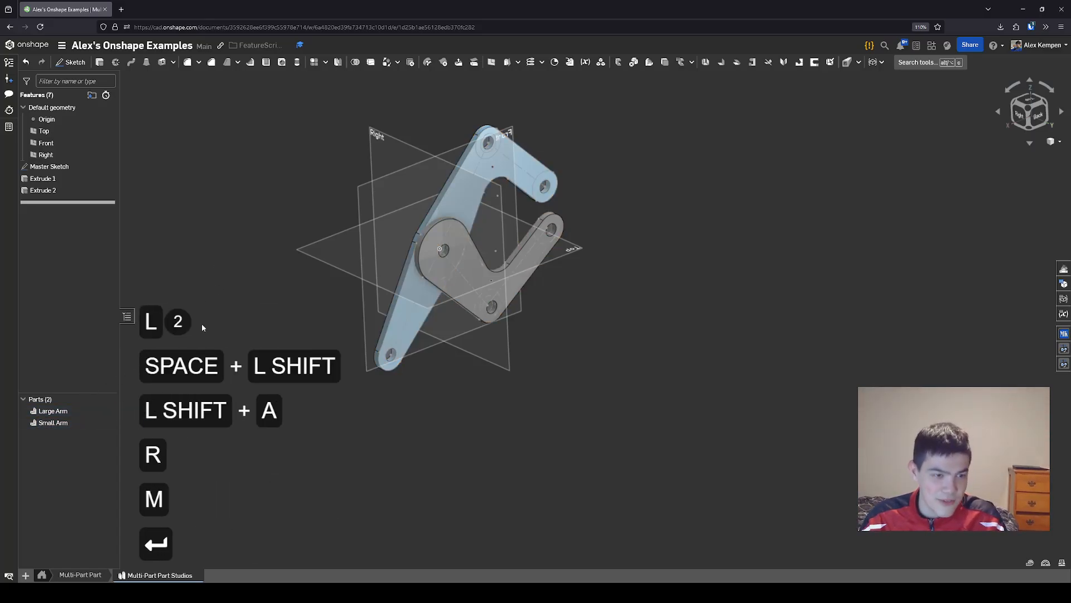
Reopen the small arm's extrude to review its settings, close it, and inspect both arms from several angles
double_click(76, 191)
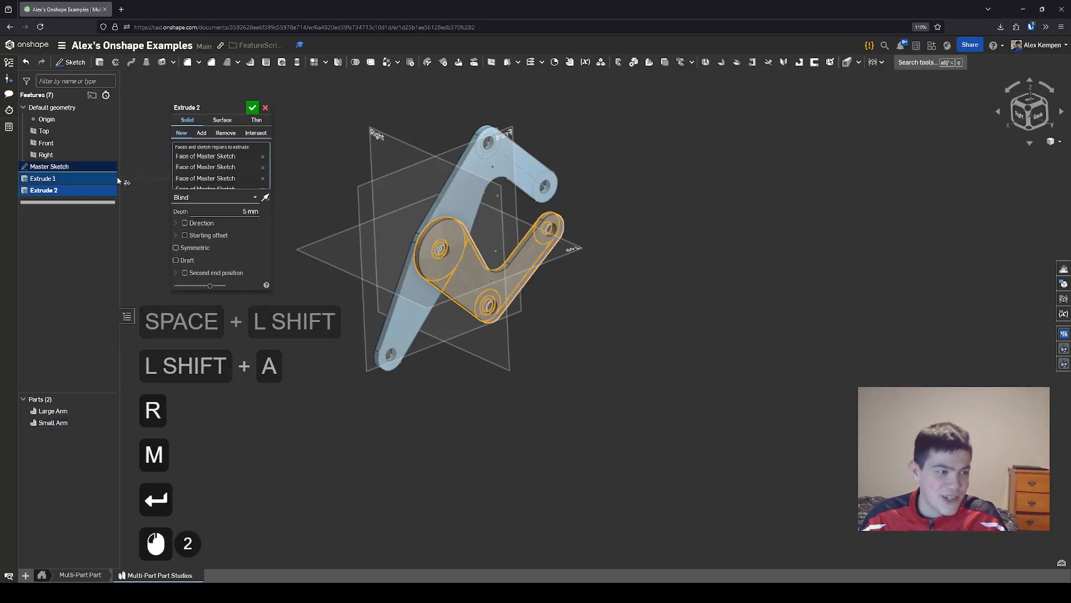
click(252, 107)
scroll(263, 245, down, 2)
right_drag(262, 246, 264, 246)
scroll(264, 246, up, 2)
middle_drag(264, 246, 268, 270)
right_drag(268, 270, 264, 284)
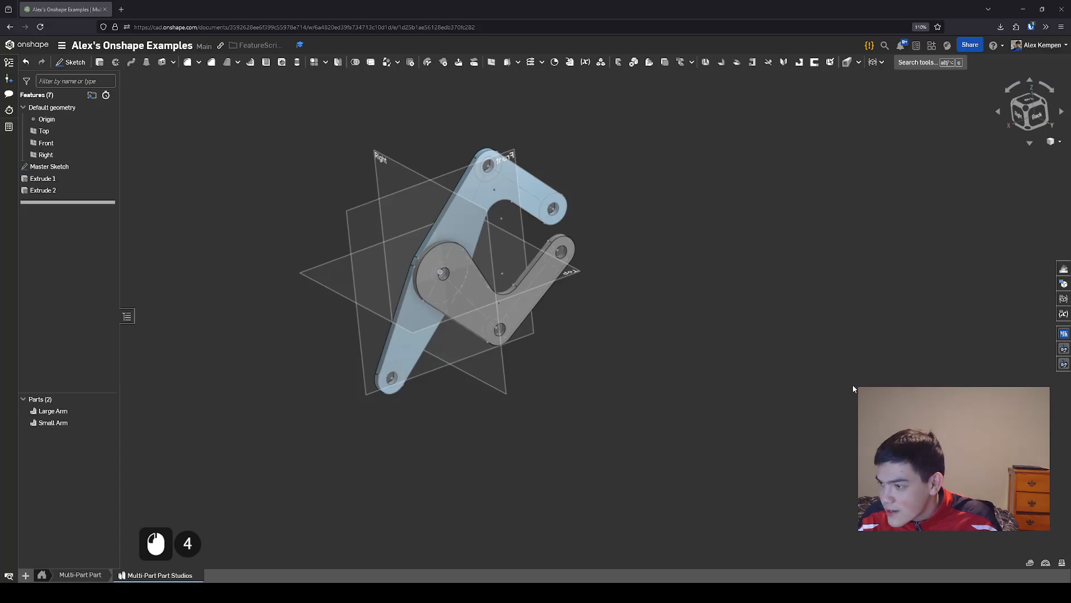
right_drag(674, 356, 602, 347)
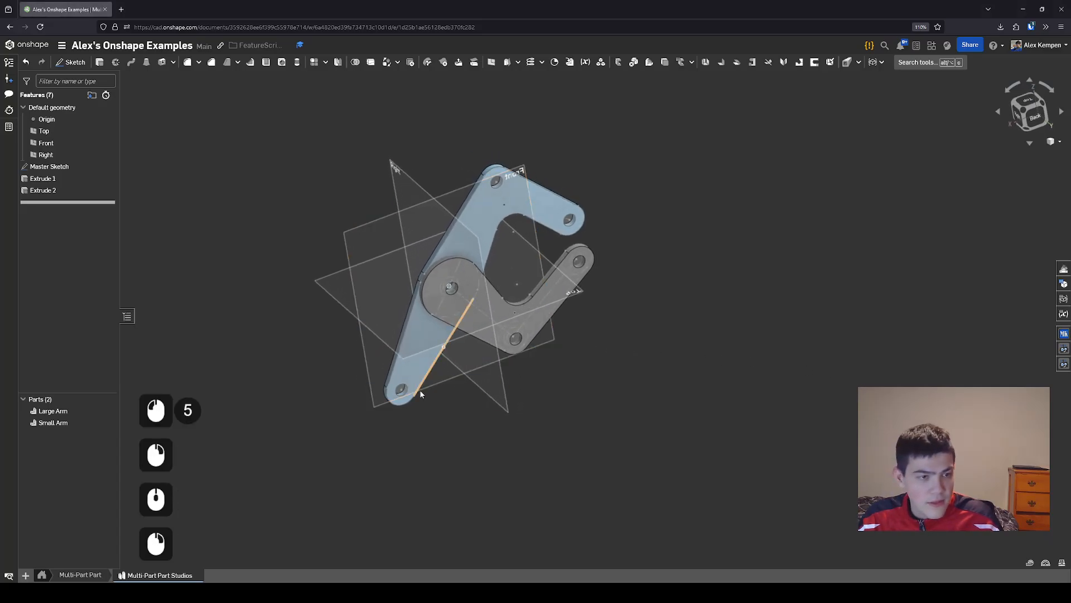
Examine the large and small arms and how they overlap from several angles
scroll(440, 386, up, 2)
middle_drag(527, 405, 546, 418)
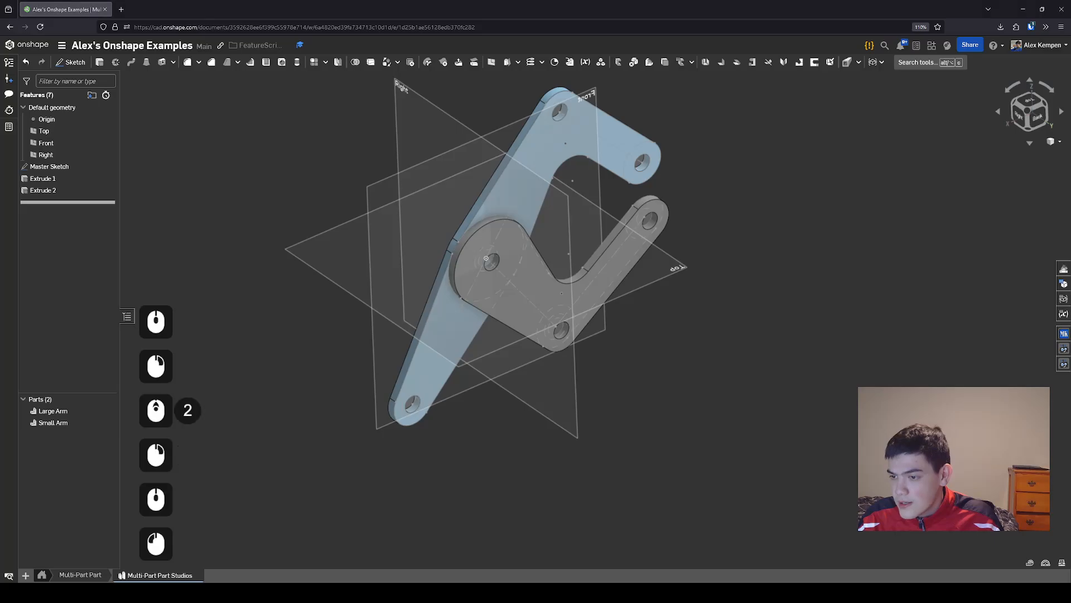
scroll(770, 287, down, 1)
mouse_move(771, 293)
right_down()
mouse_move(765, 283)
mouse_move(760, 301)
right_up()
scroll(761, 303, down, 1)
middle_drag(761, 303, 769, 306)
mouse_move(787, 307)
right_down()
mouse_move(822, 310)
mouse_move(789, 312)
mouse_move(793, 303)
right_up()
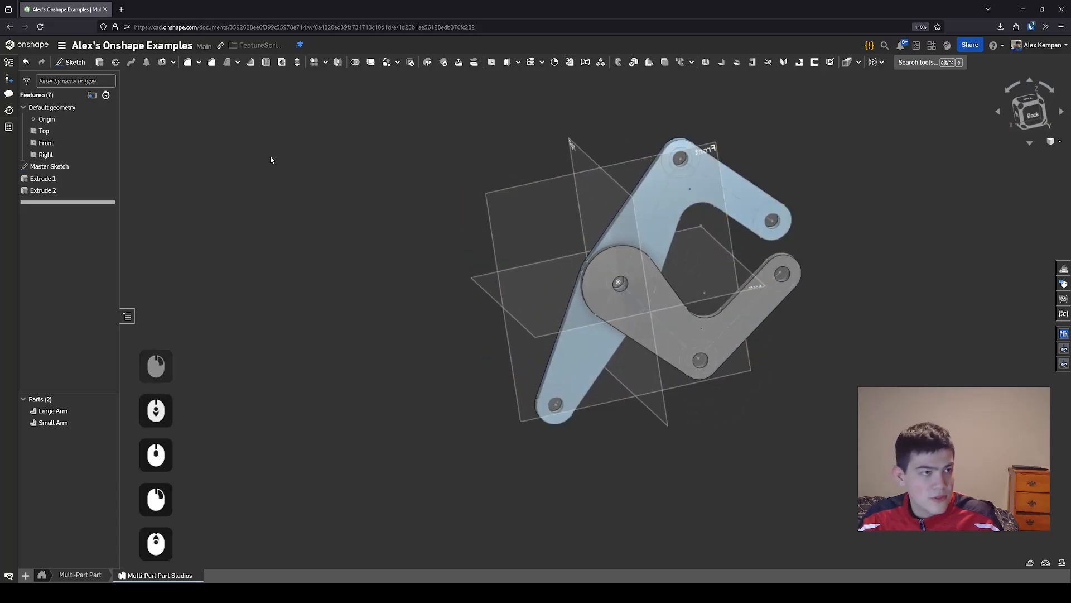
scroll(279, 162, up, 2)
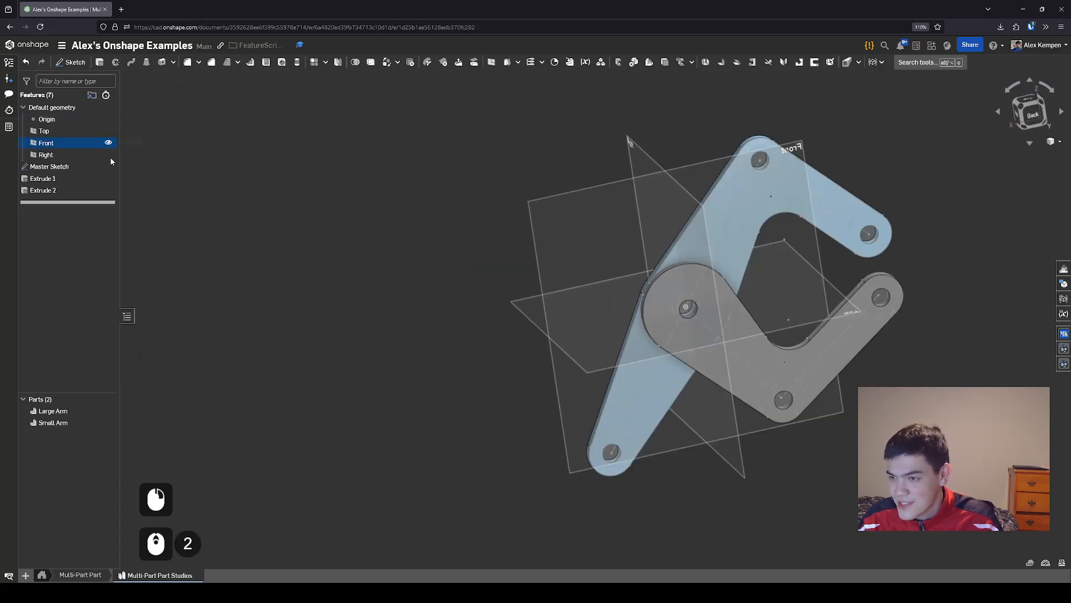
mouse_move(336, 253)
right_down()
mouse_move(350, 256)
mouse_move(325, 269)
mouse_move(335, 250)
right_up()
scroll(351, 256, down, 2)
click(306, 242)
scroll(330, 265, up, 1)
click(331, 260)
scroll(334, 250, down, 1)
scroll(594, 251, up, 2)
scroll(597, 255, up, 1)
right_drag(597, 255, 631, 236)
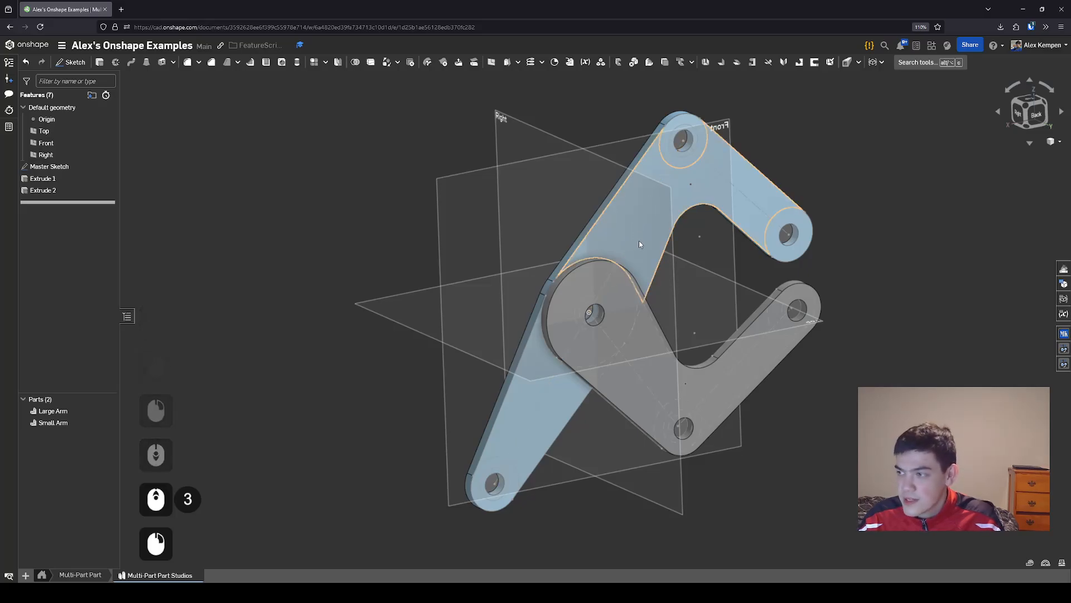
click(630, 237)
click(356, 210)
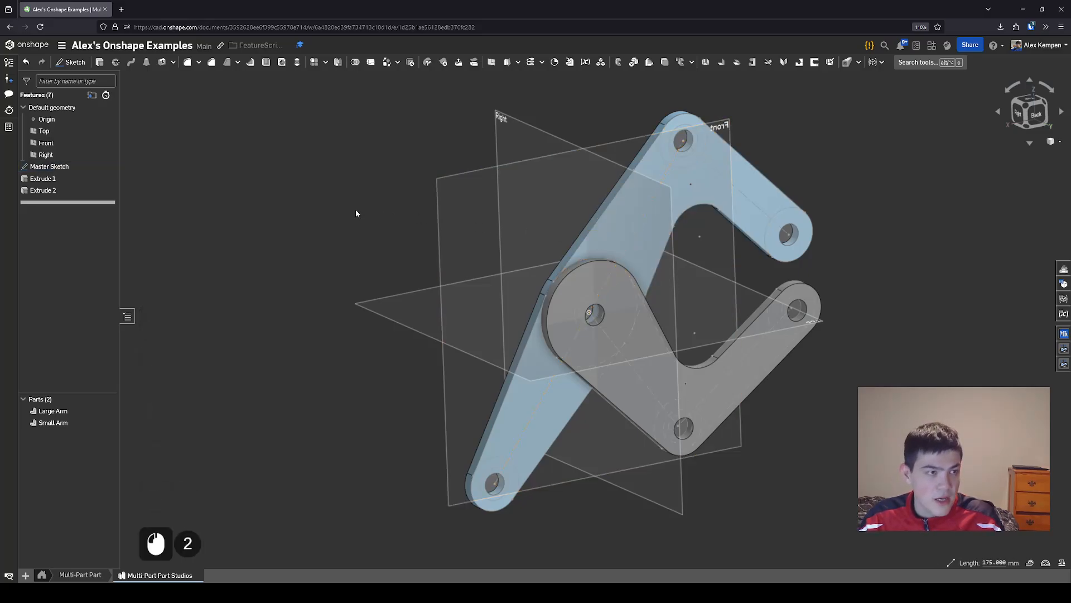
Start a new sketch on the Master Sketch face over the large arm, check its plane, and clear that plane selection
click(83, 65)
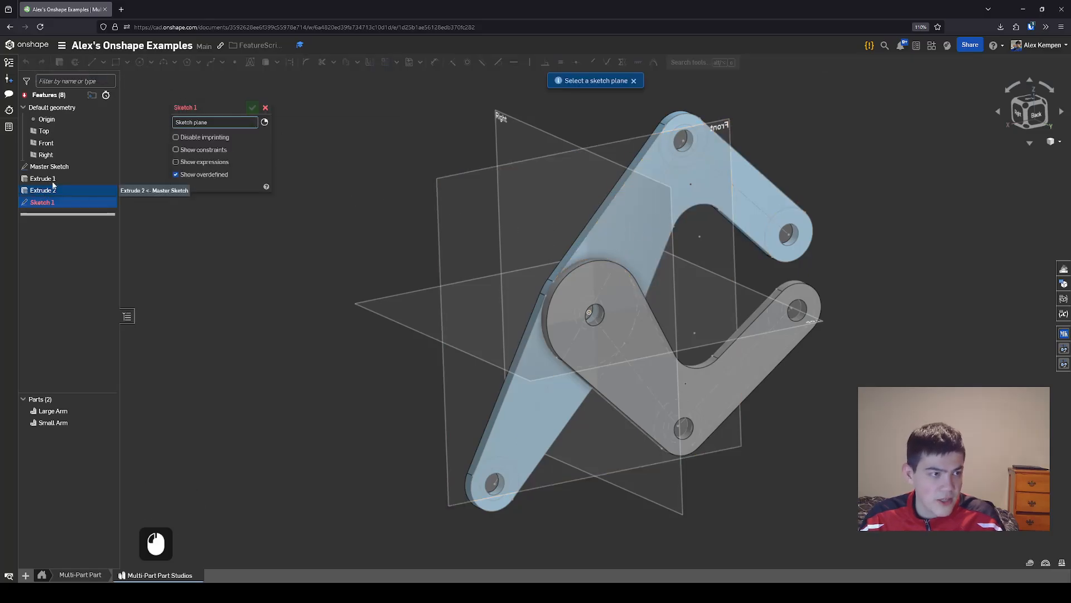
click(627, 233)
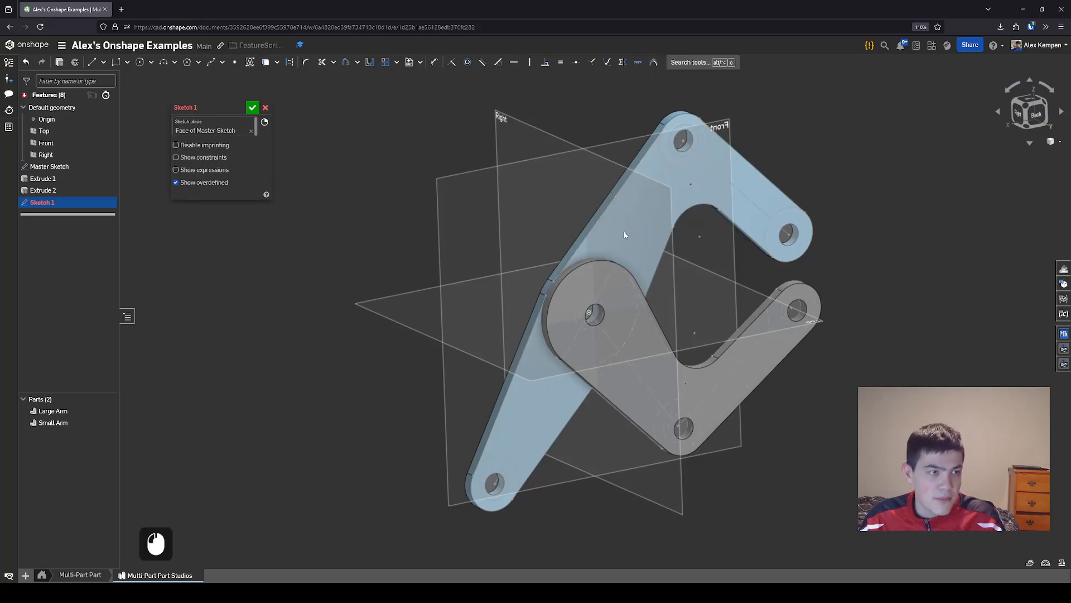
click(206, 129)
right_drag(579, 231, 596, 237)
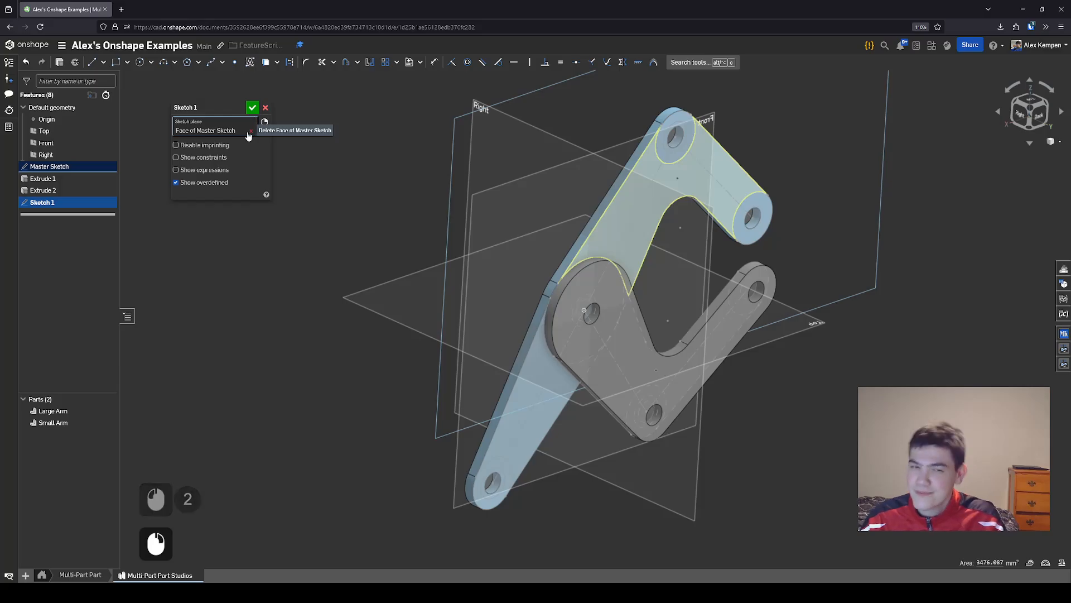
click(250, 131)
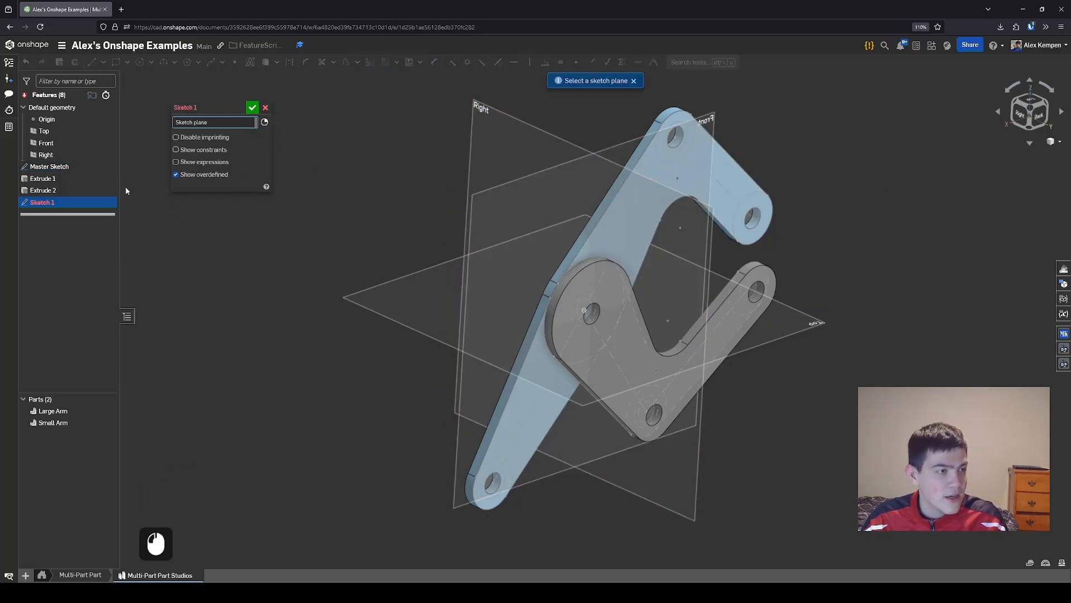
Hide the Master Sketch and set the large arm's flat face as the new sketch's plane
click(108, 166)
click(614, 234)
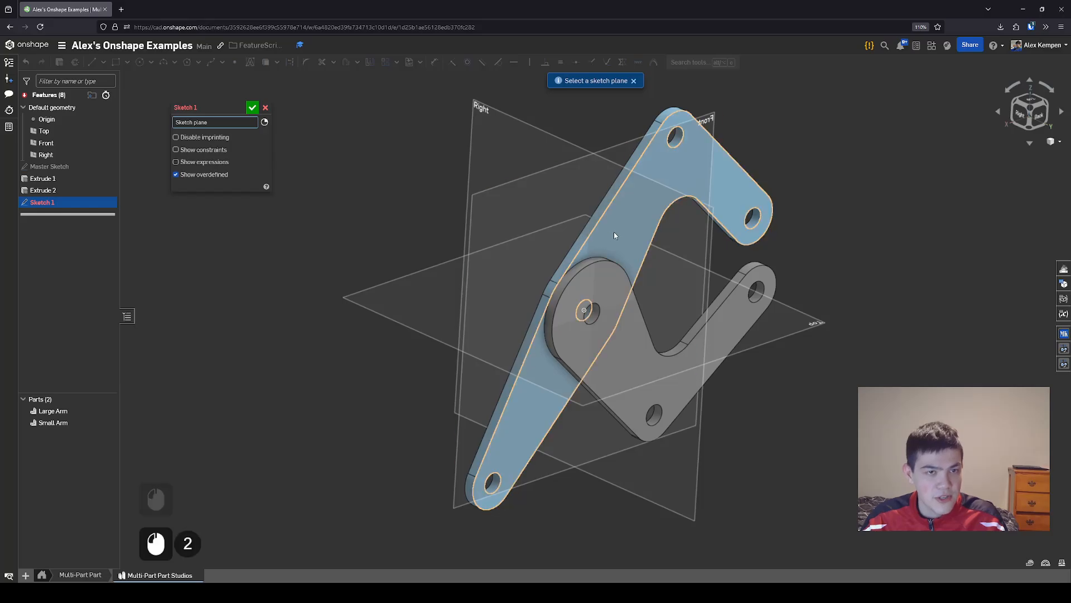
click(614, 234)
mouse_move(613, 235)
right_down()
mouse_move(518, 242)
mouse_move(497, 329)
mouse_move(403, 281)
mouse_move(317, 217)
right_up()
Try the Front plane as the sketch plane in place of the large arm's face
click(250, 130)
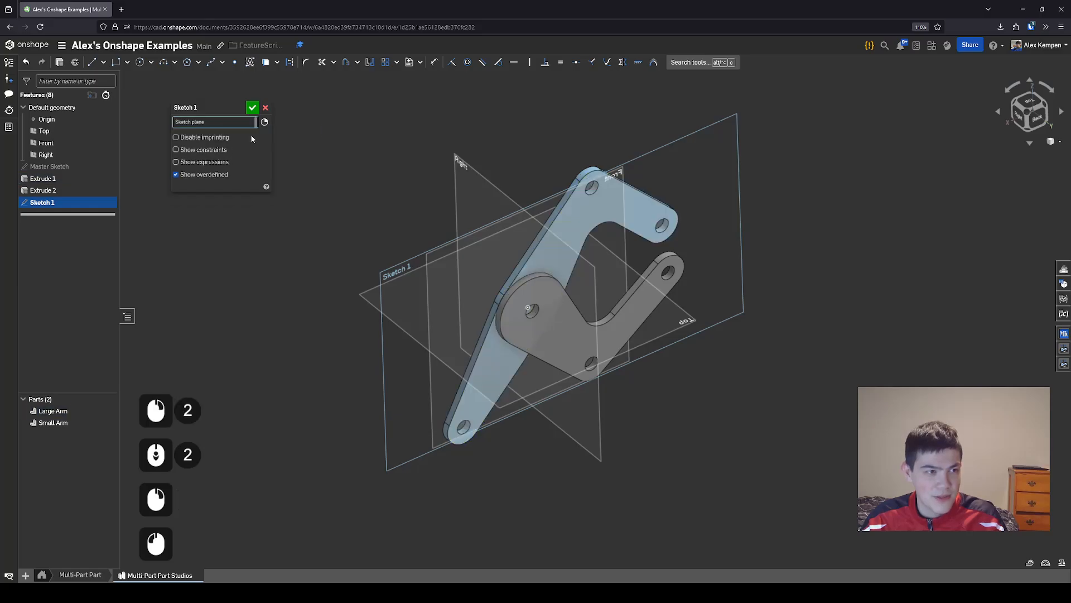
click(545, 202)
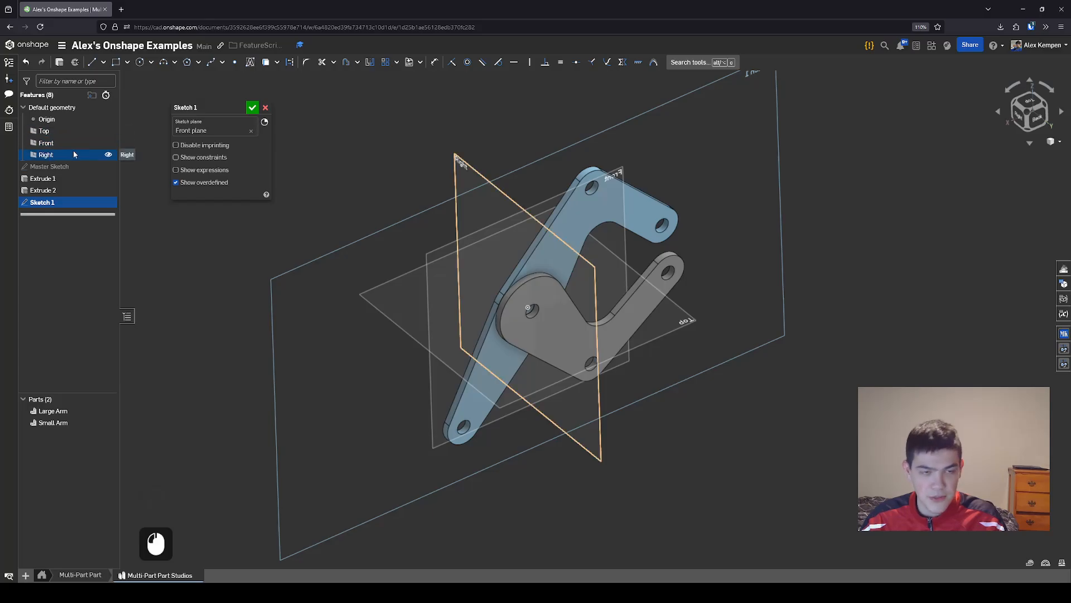
scroll(465, 237, up, 2)
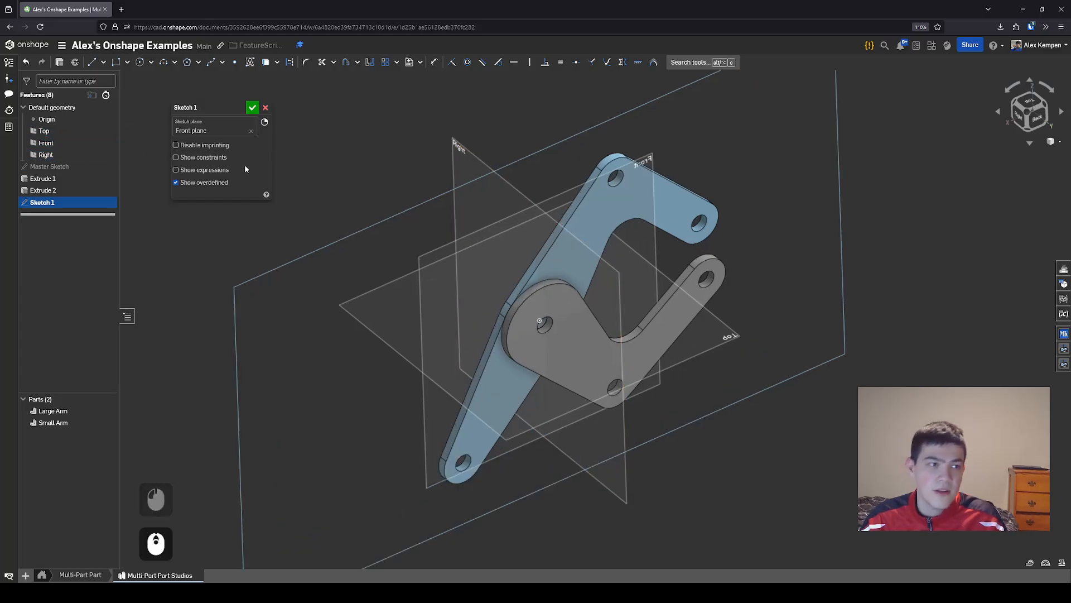
Replace the Front plane with the large arm's flat Extrude 1 face as the sketch plane
click(251, 131)
click(605, 204)
scroll(593, 237, up, 2)
right_drag(593, 238, 631, 247)
scroll(617, 256, up, 2)
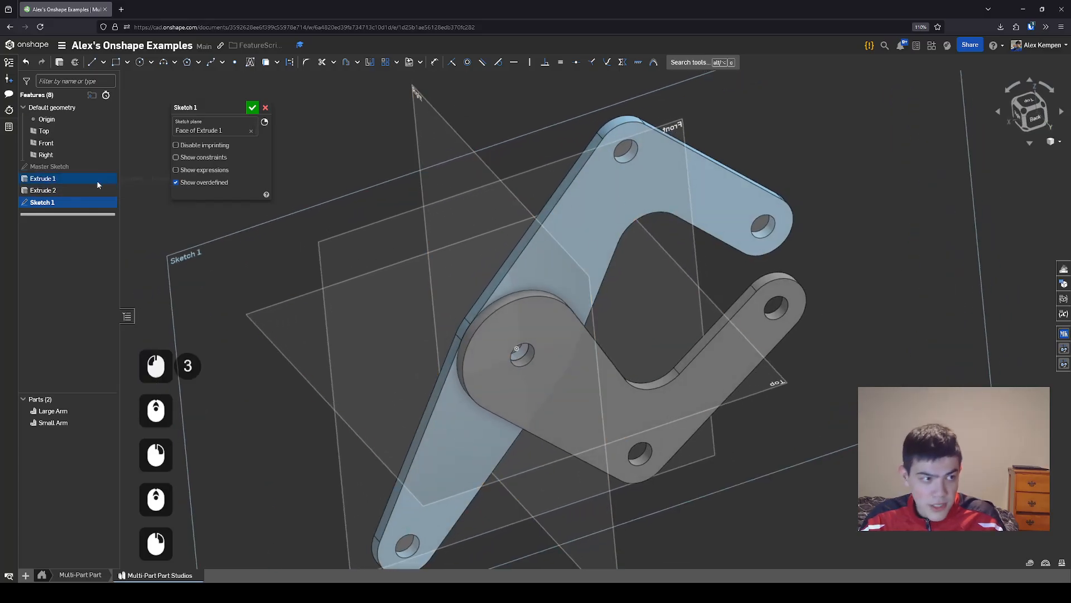
Show the Master Sketch, hide it again, and compare the new sketch plane with the large arm's face
click(108, 166)
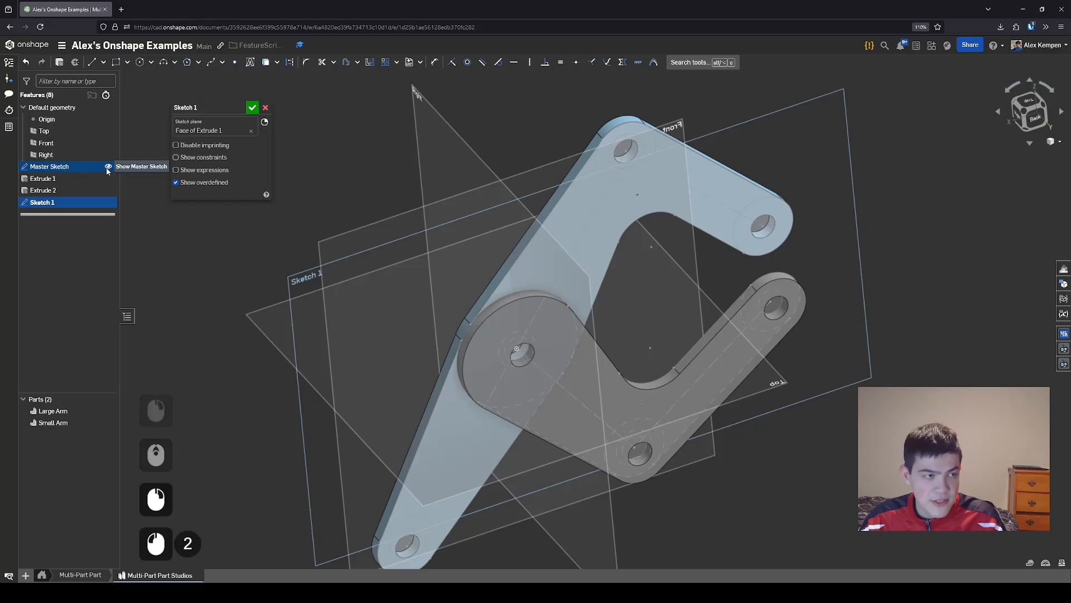
click(108, 167)
scroll(558, 266, down, 1)
scroll(558, 267, up, 1)
right_drag(558, 267, 592, 253)
scroll(592, 252, down, 2)
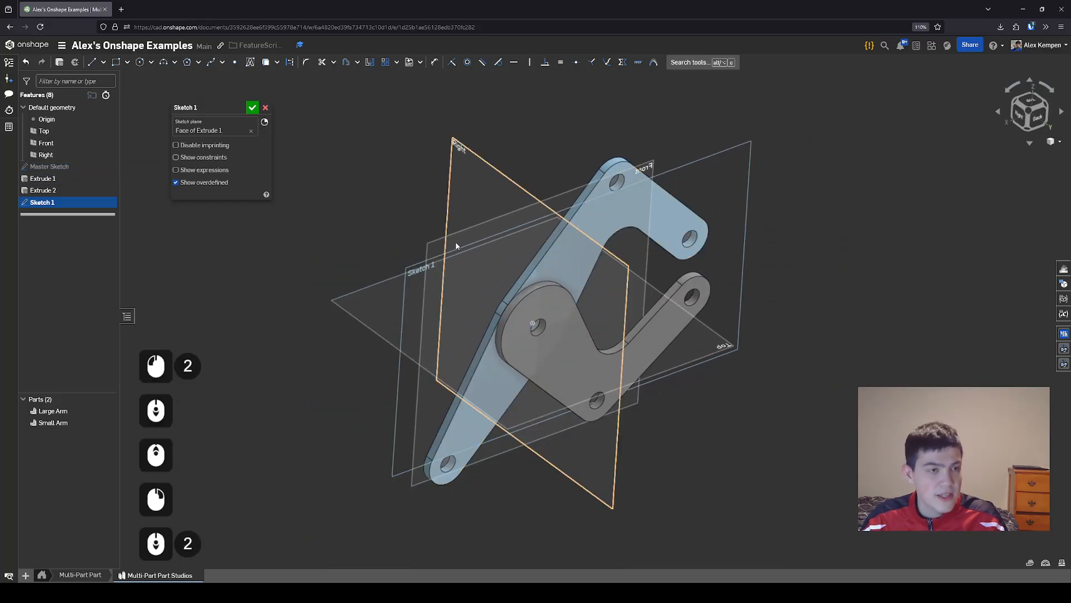
right_drag(389, 259, 383, 255)
middle_drag(383, 255, 377, 266)
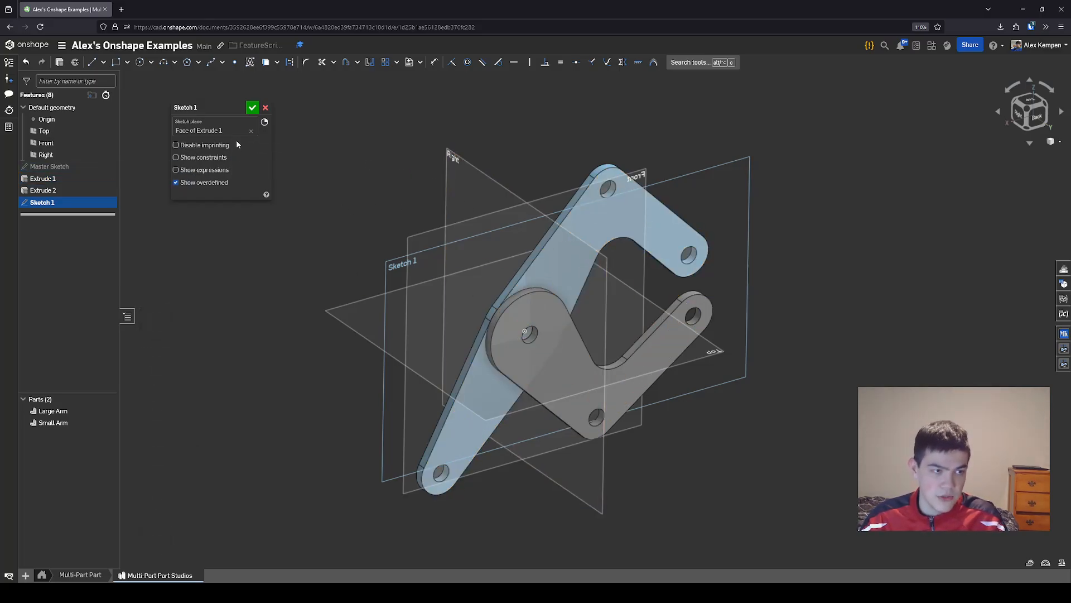
Examine the new sketch plane relative to the Front plane, the Master Sketch geometry and both arms from several angles
scroll(609, 282, up, 2)
right_drag(609, 282, 586, 285)
middle_drag(575, 287, 578, 342)
mouse_move(577, 342)
right_down()
mouse_move(566, 308)
mouse_move(576, 290)
right_up()
scroll(568, 308, up, 1)
scroll(581, 297, down, 2)
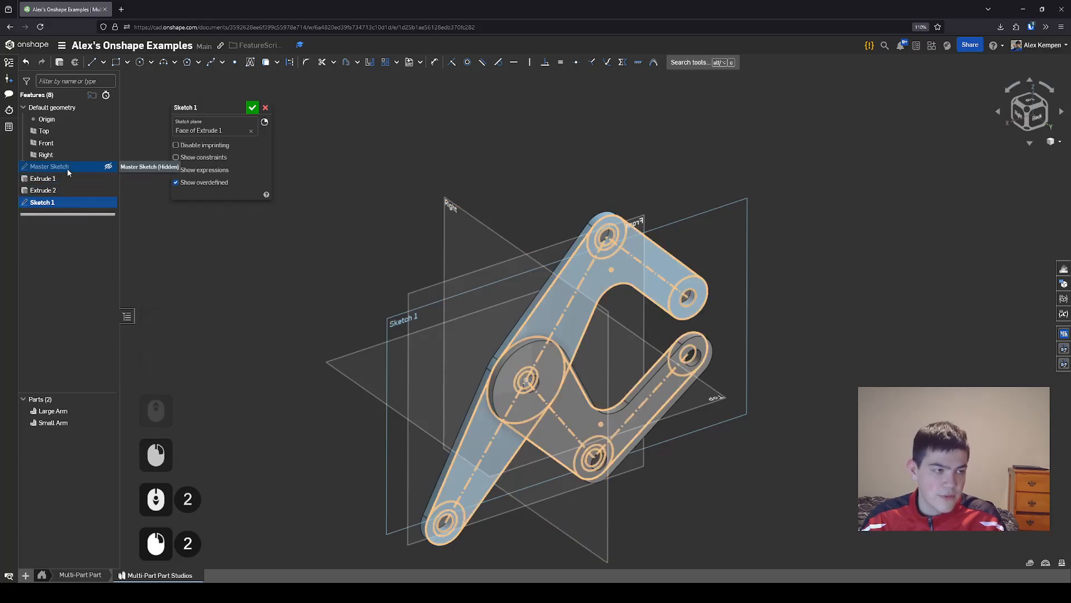
scroll(588, 288, up, 2)
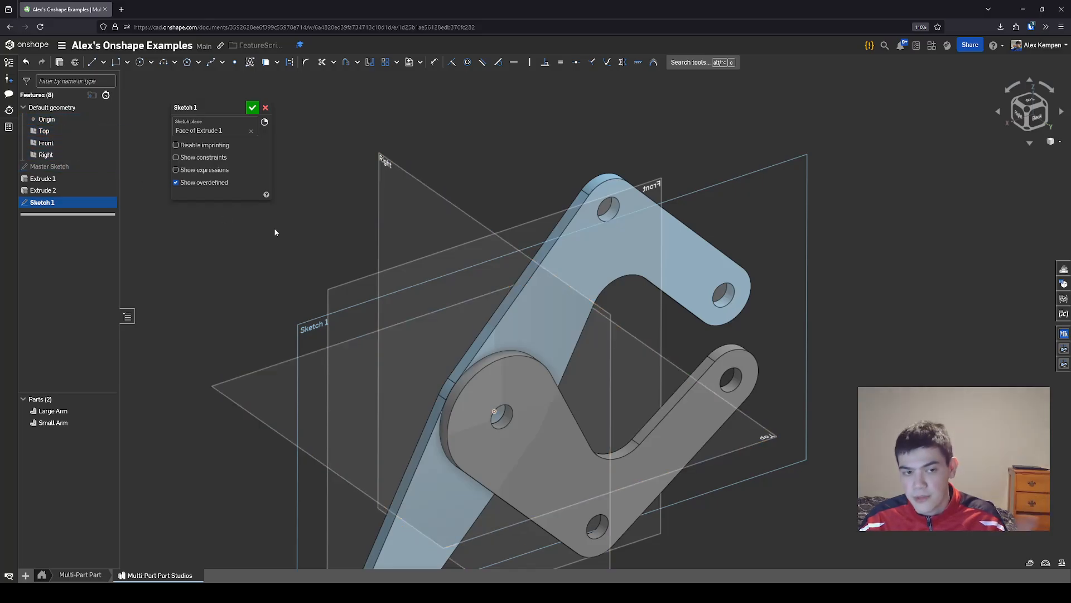
scroll(262, 217, down, 2)
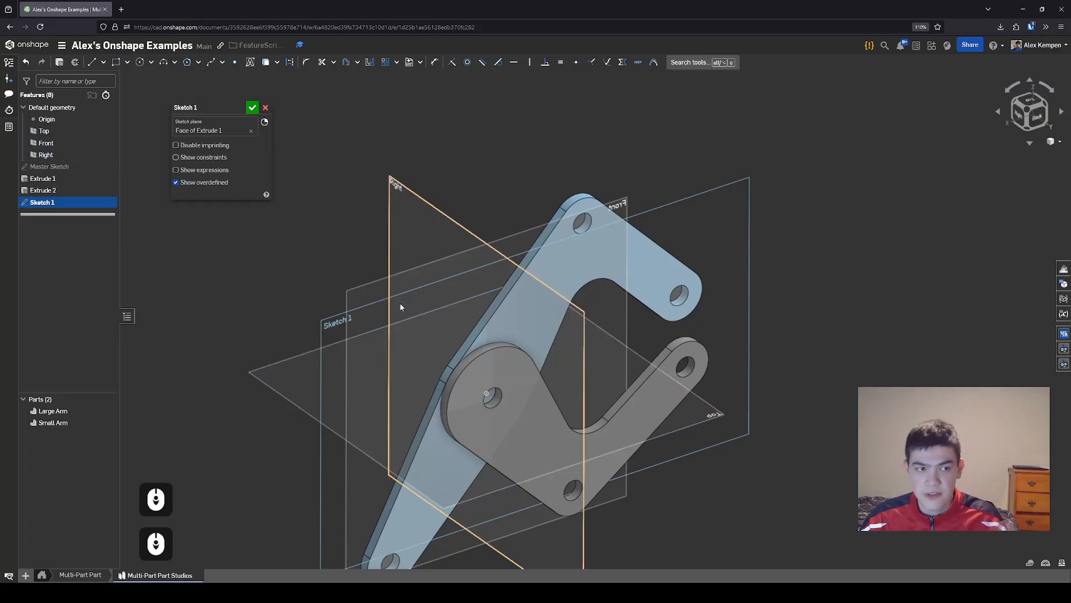
scroll(400, 307, down, 1)
right_drag(400, 307, 361, 306)
scroll(380, 312, up, 1)
middle_drag(360, 306, 371, 296)
scroll(371, 296, down, 1)
right_drag(371, 296, 351, 281)
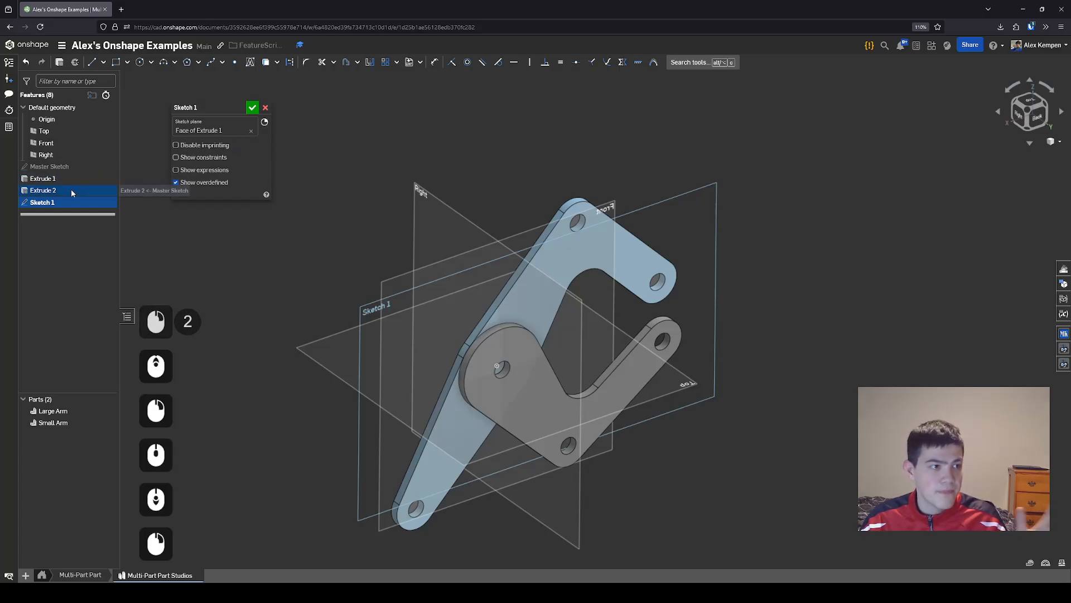
scroll(561, 286, up, 2)
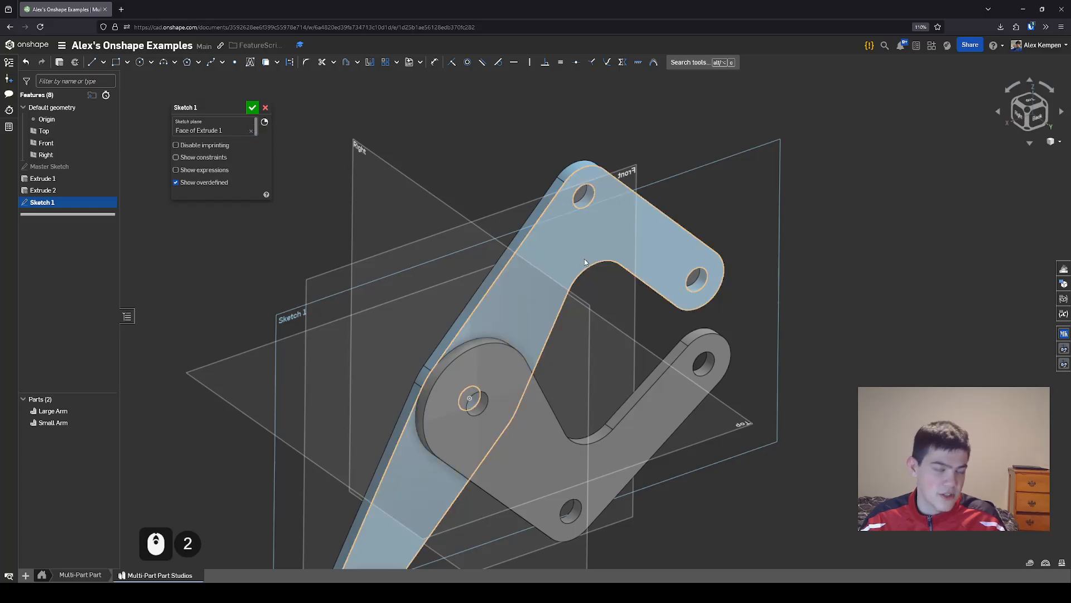
right_drag(585, 259, 517, 262)
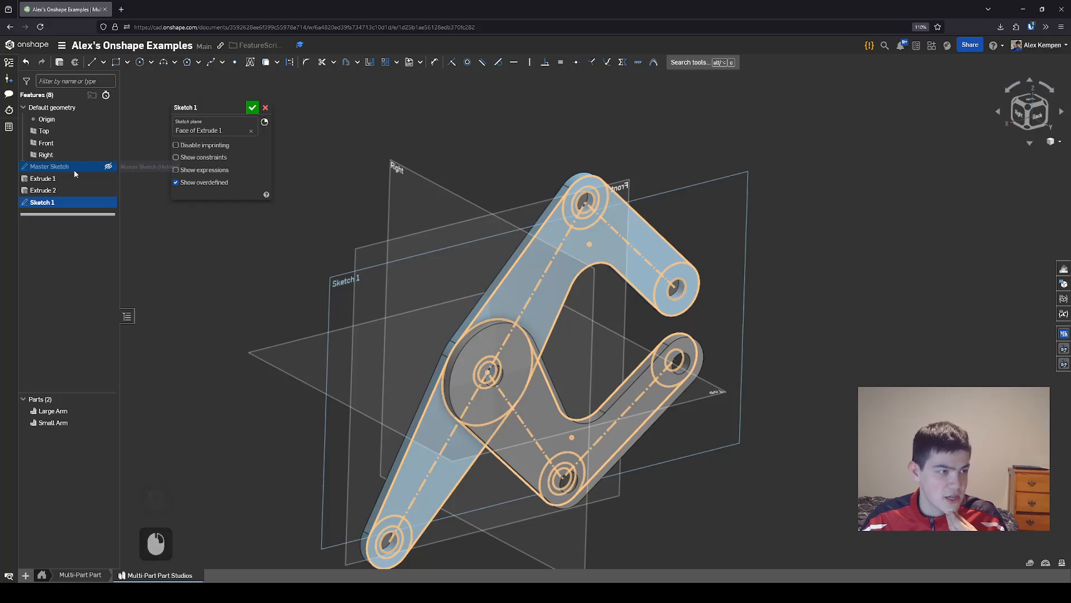
right_drag(567, 279, 540, 296)
scroll(540, 296, down, 2)
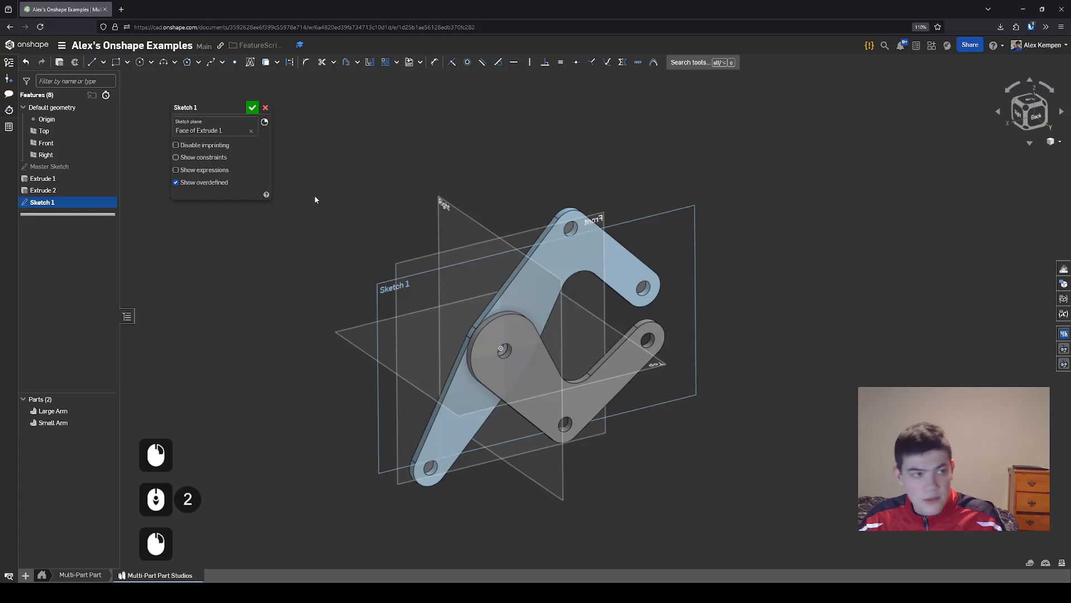
Rename the new sketch as Large Arm Grip Sketch
click(240, 109)
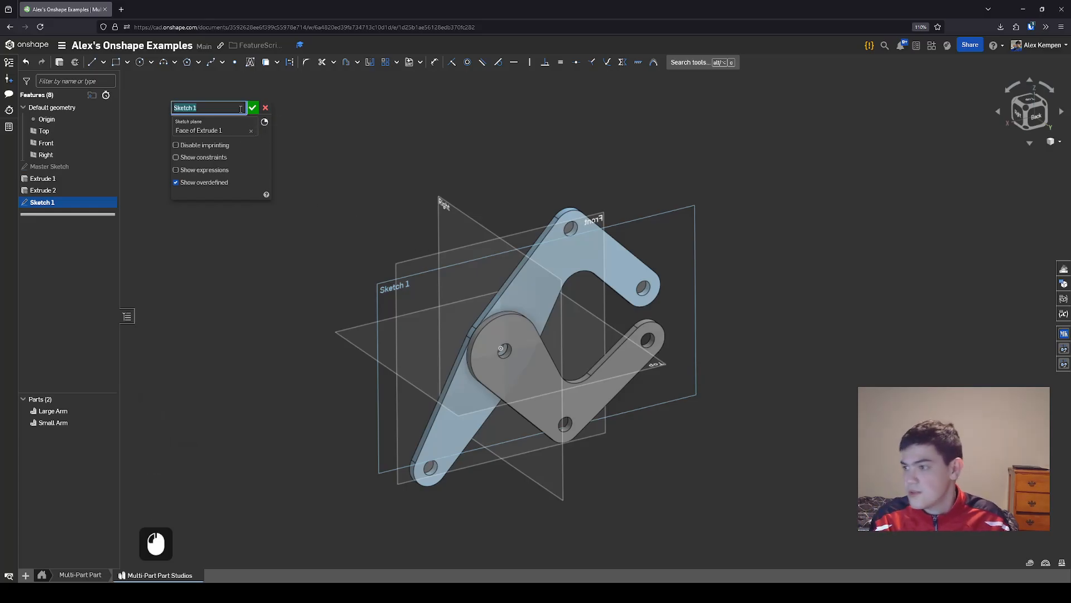
key(shift)
text(Lar)
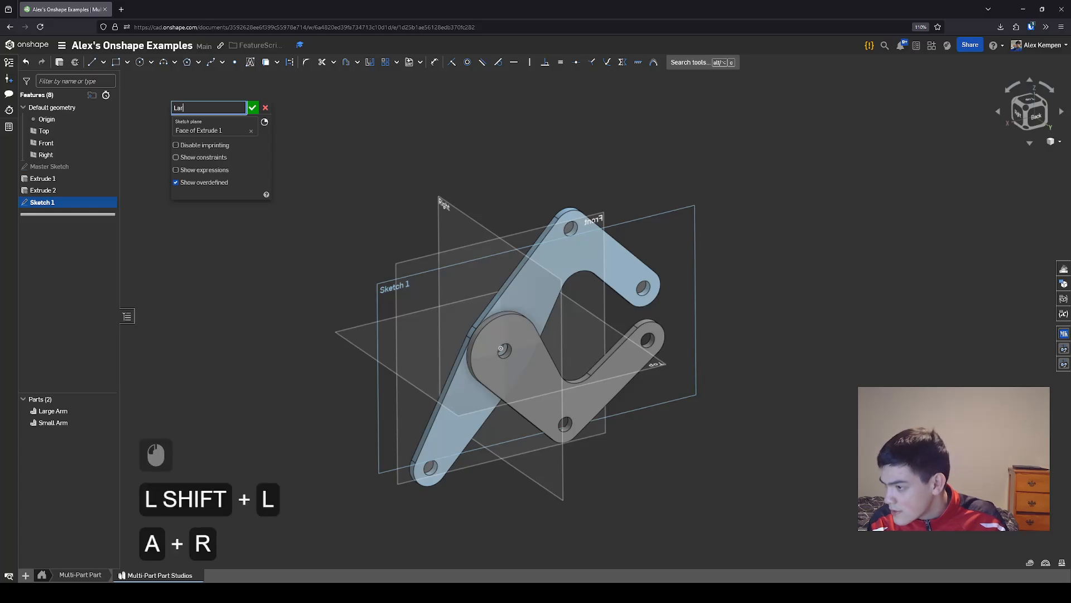
text(ge Arm Grip Sketch)
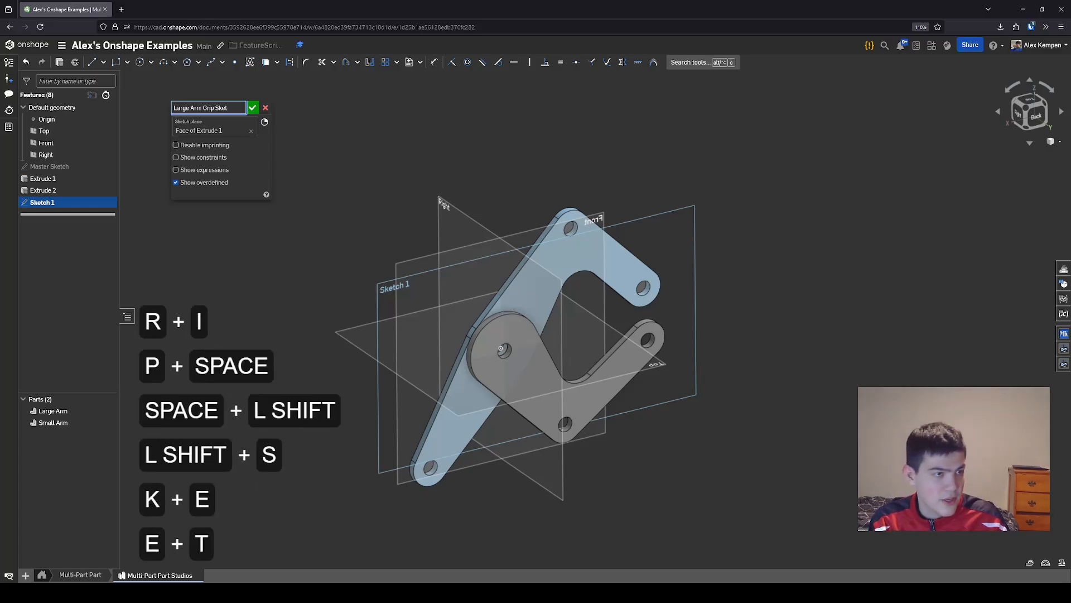
key(Return)
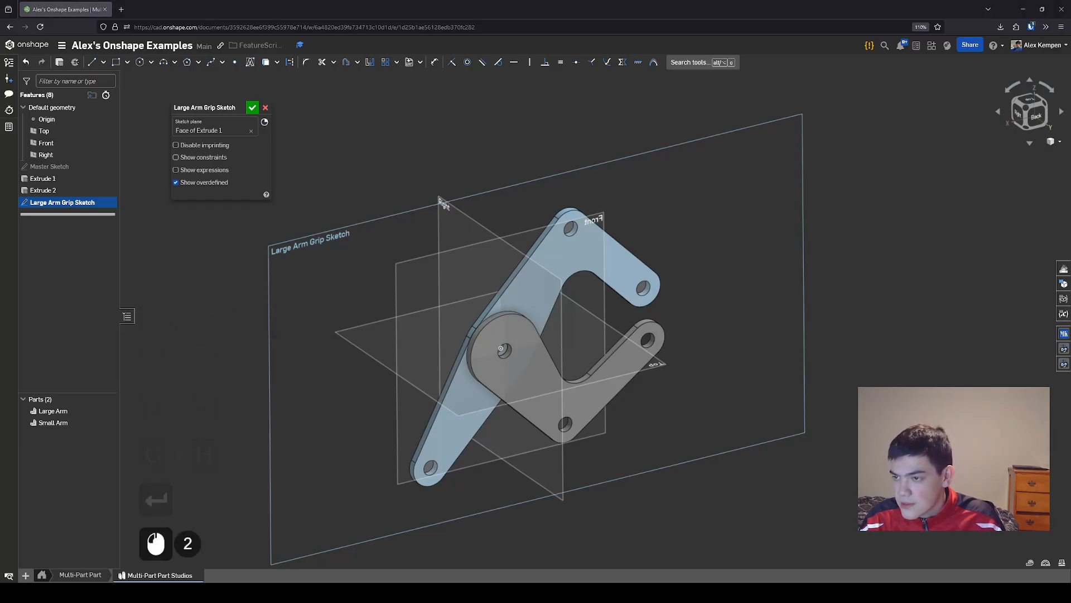
Examine the gap between the tips of the large and small arms relative to the grip sketch's plane
scroll(593, 335, down, 2)
right_drag(594, 332, 638, 314)
scroll(598, 326, up, 1)
scroll(675, 330, up, 1)
scroll(638, 315, up, 1)
scroll(569, 336, down, 3)
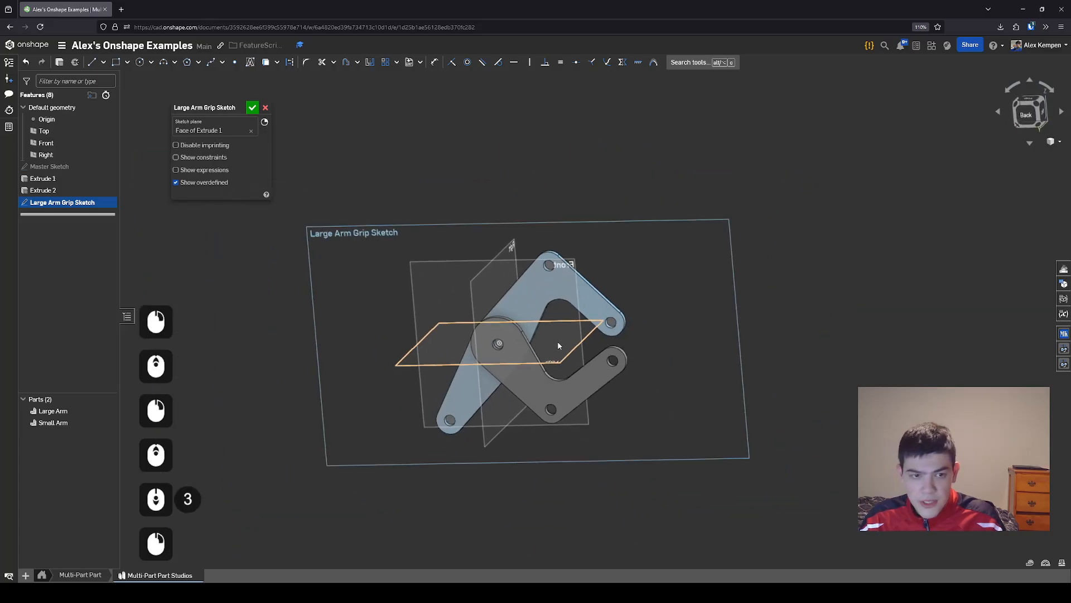
right_drag(557, 341, 658, 374)
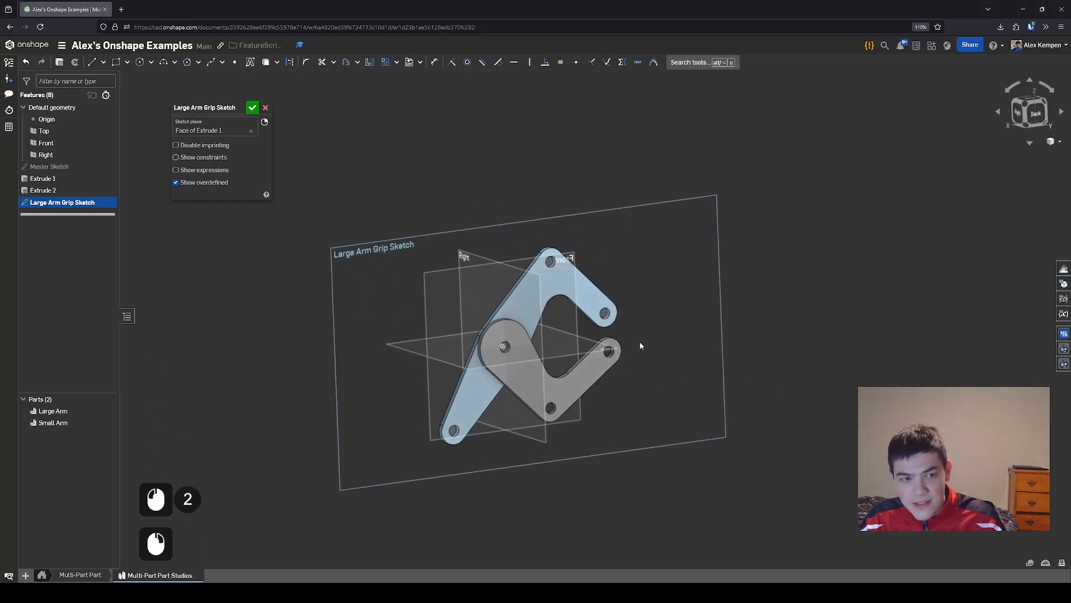
scroll(641, 346, up, 5)
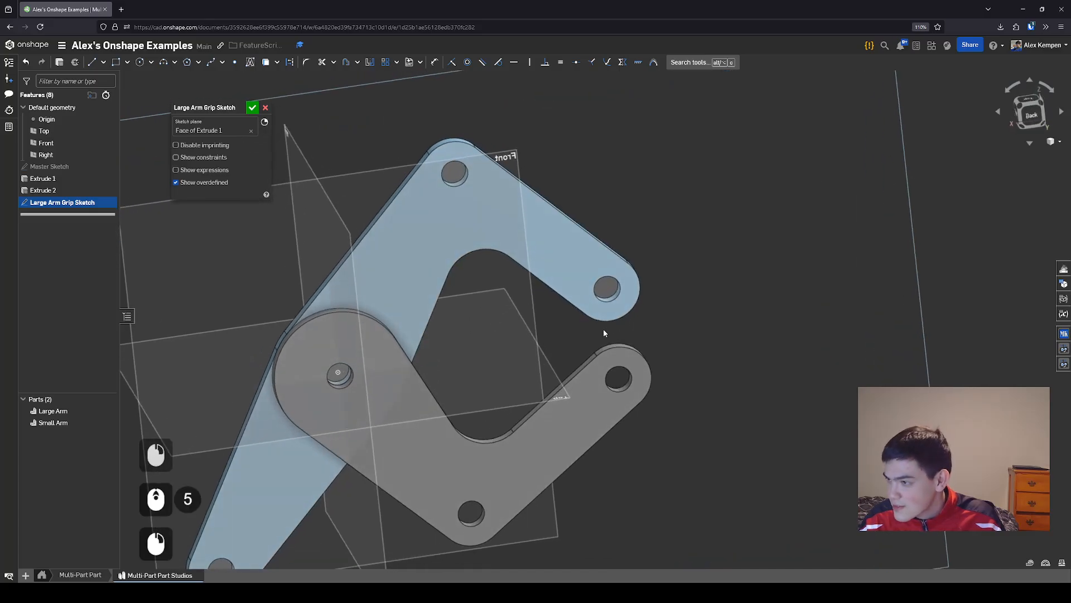
scroll(594, 323, down, 3)
scroll(596, 315, up, 3)
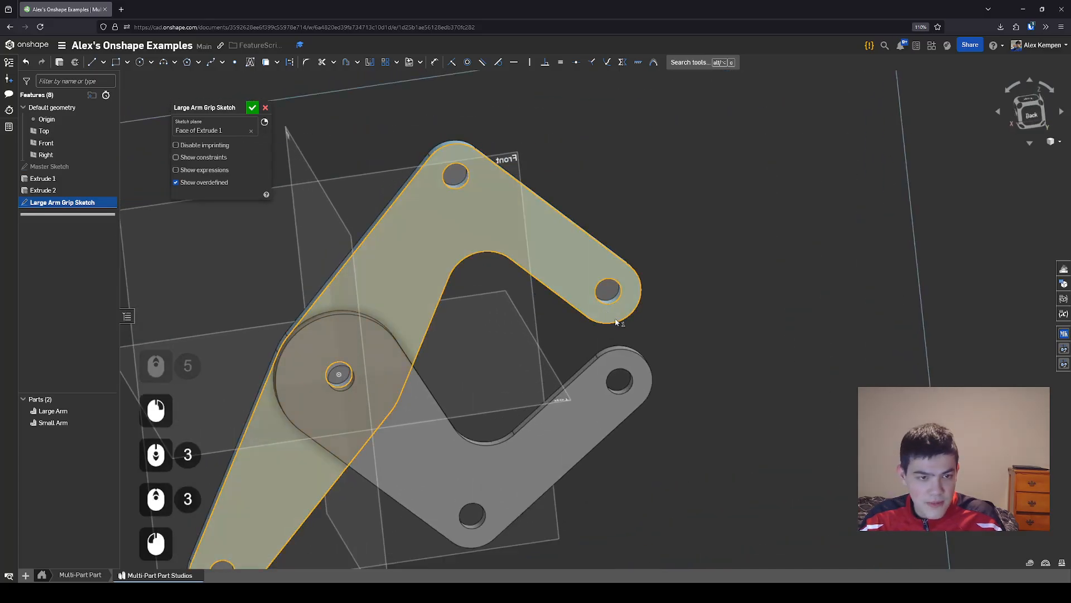
scroll(636, 321, down, 2)
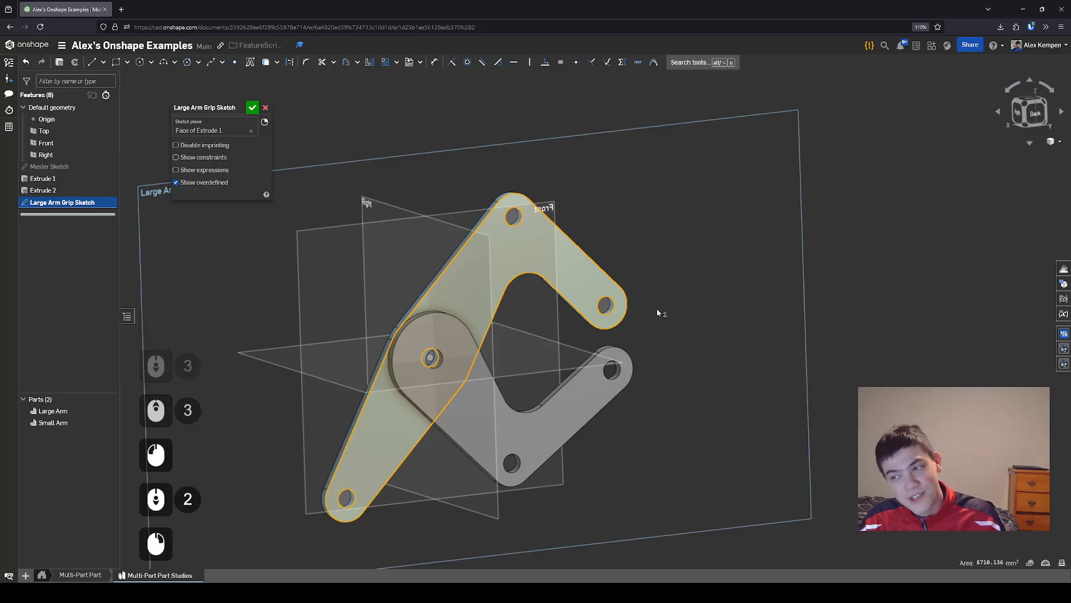
right_drag(656, 309, 664, 307)
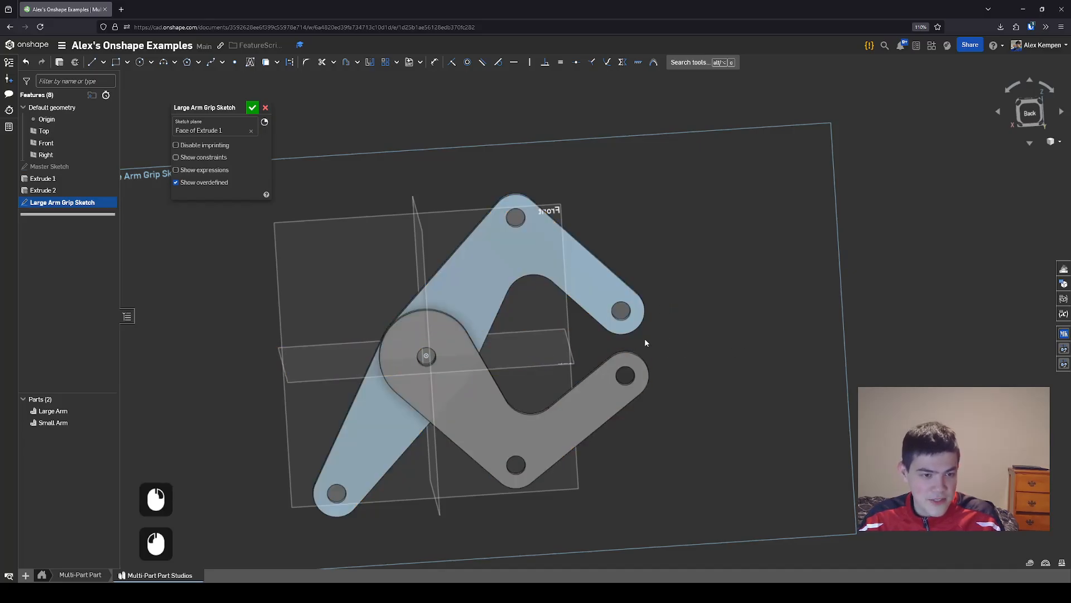
scroll(676, 355, down, 2)
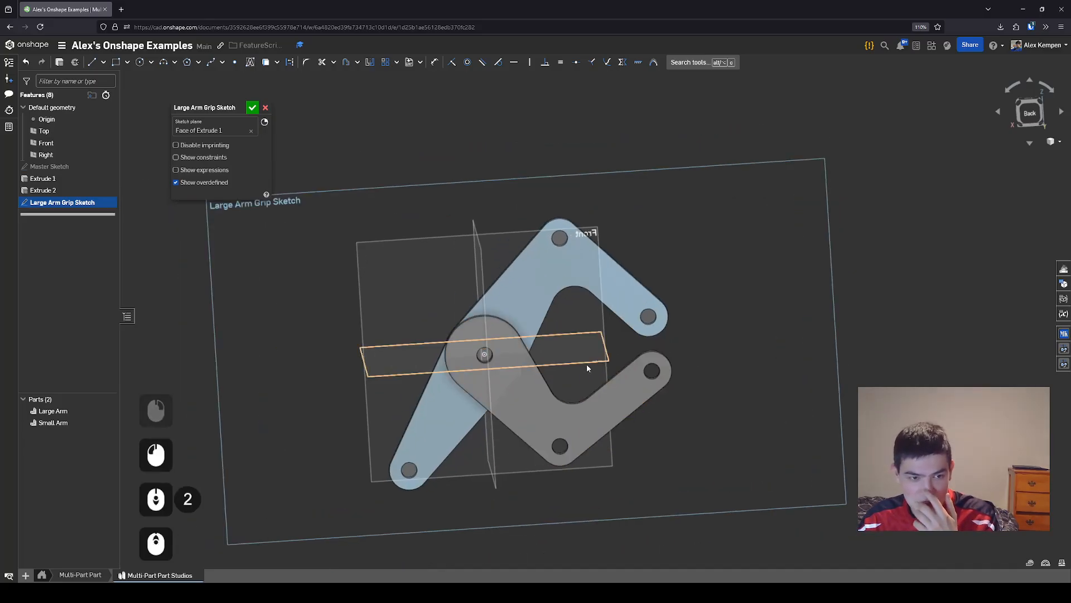
Examine both arms and the hole at the large arm's tip, facing the grip sketch's plane and from oblique angles
right_drag(686, 349, 656, 364)
key(n)
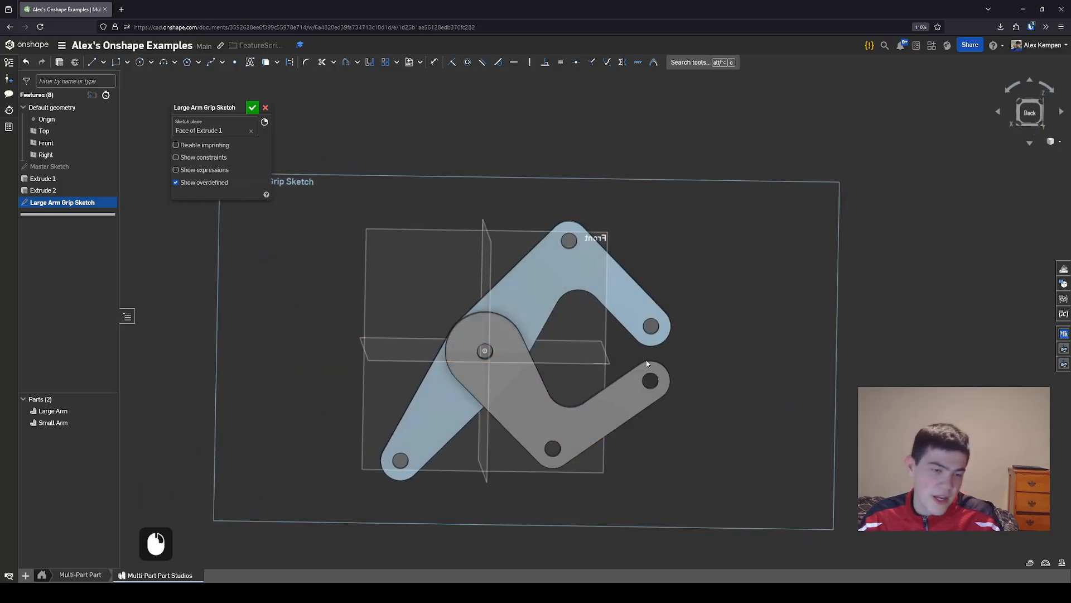
right_drag(672, 356, 684, 352)
scroll(684, 353, up, 1)
right_drag(684, 353, 678, 358)
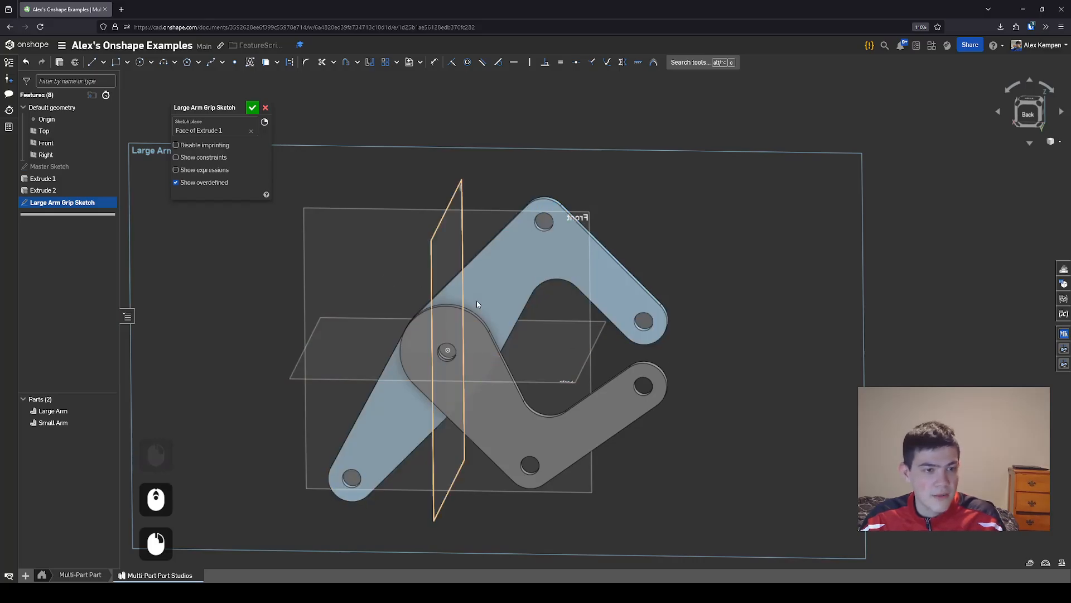
scroll(523, 378, down, 2)
middle_drag(405, 463, 409, 440)
scroll(409, 440, up, 3)
mouse_move(409, 441)
right_down()
mouse_move(405, 424)
mouse_move(437, 380)
mouse_move(394, 437)
right_up()
scroll(378, 440, up, 2)
scroll(403, 405, down, 2)
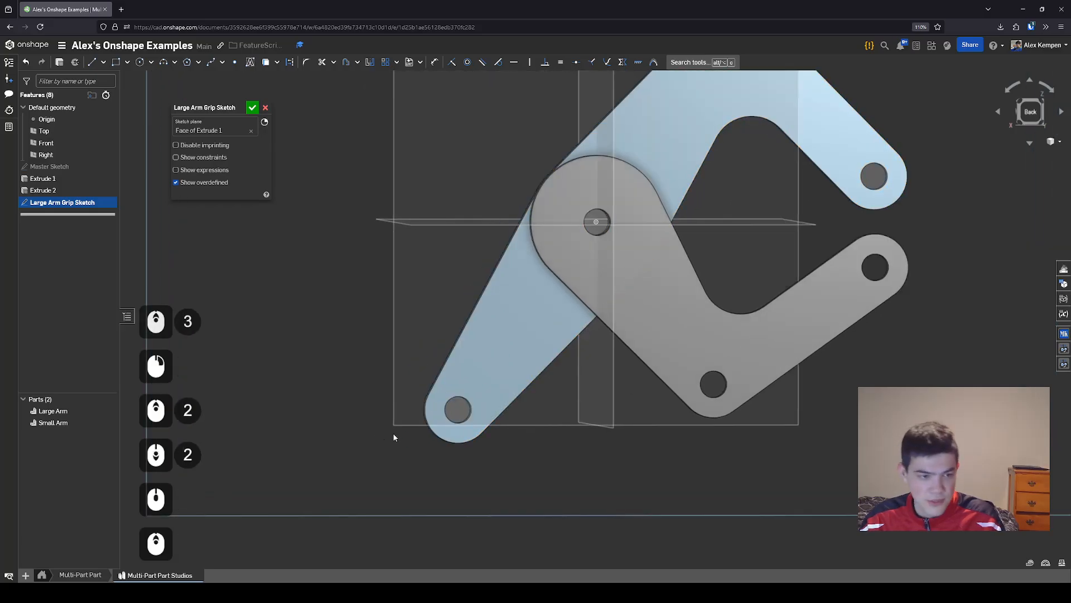
scroll(411, 447, down, 2)
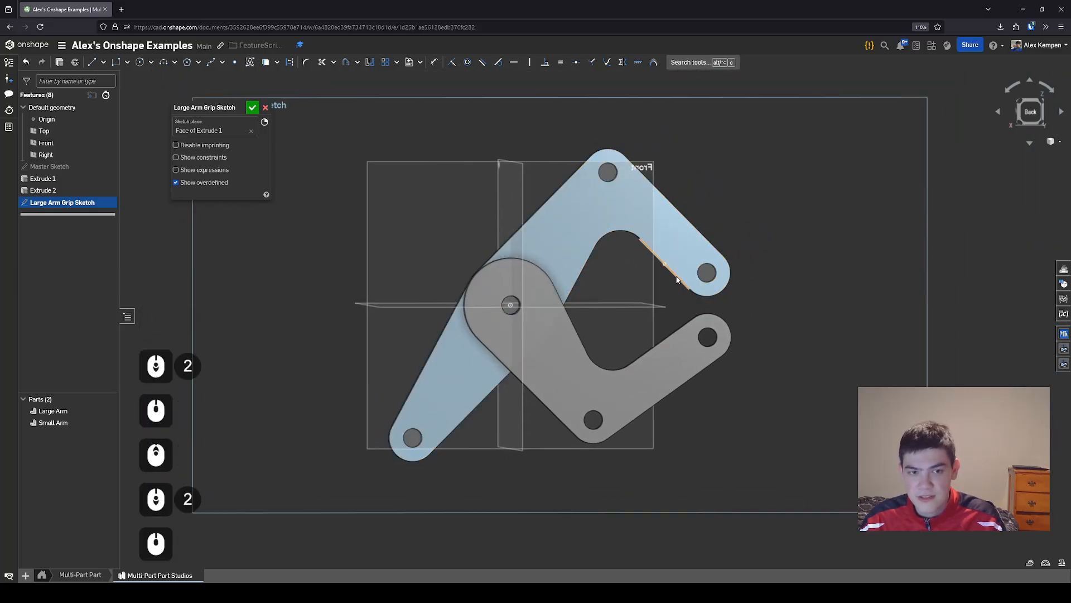
scroll(676, 279, up, 3)
right_drag(696, 251, 793, 248)
click(693, 263)
click(832, 258)
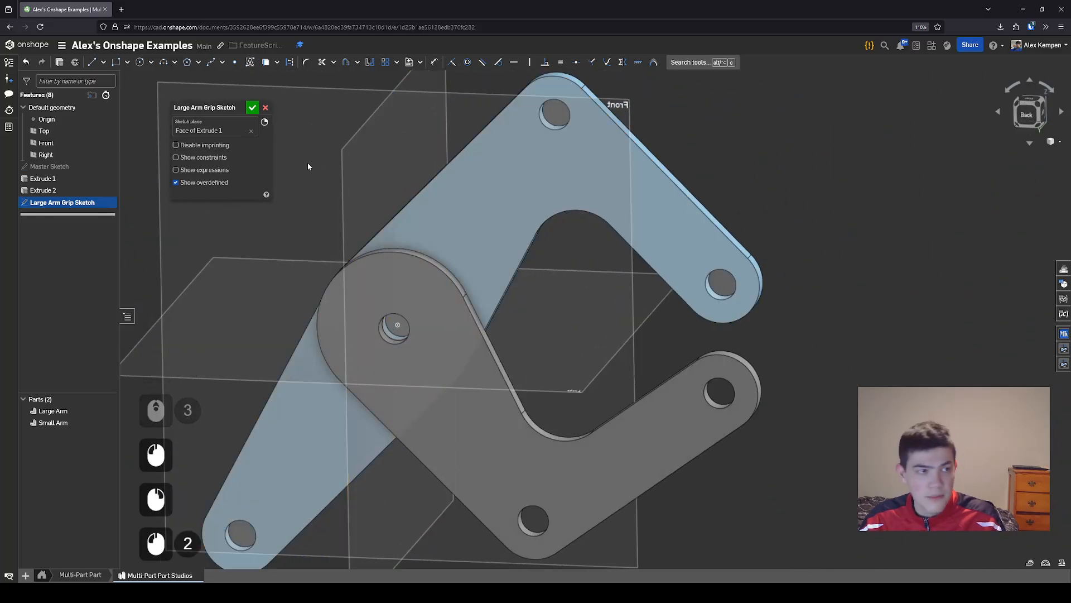
scroll(748, 295, up, 4)
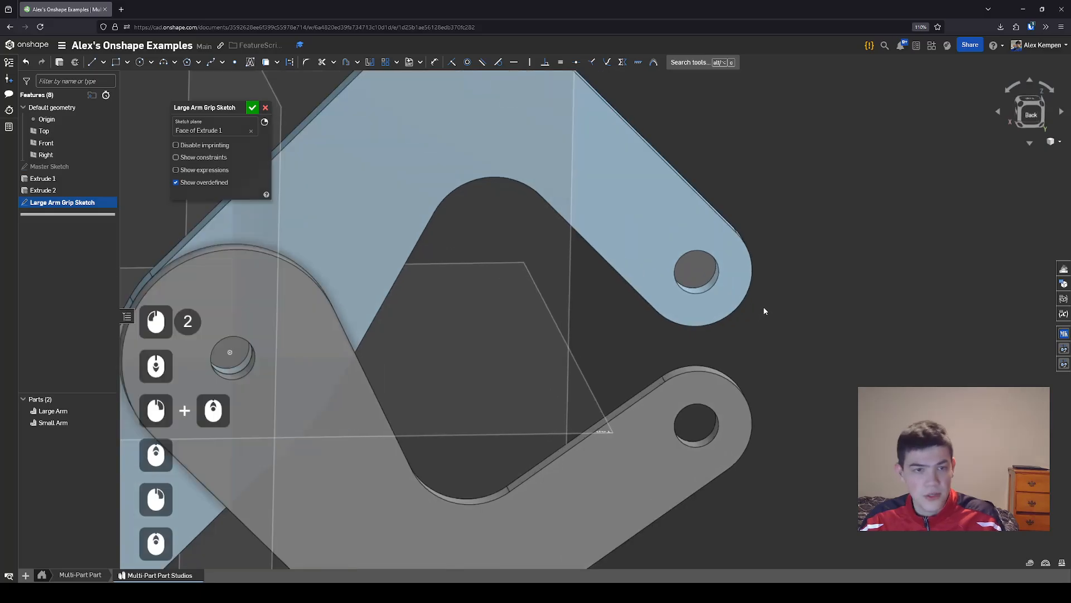
right_drag(764, 311, 714, 293)
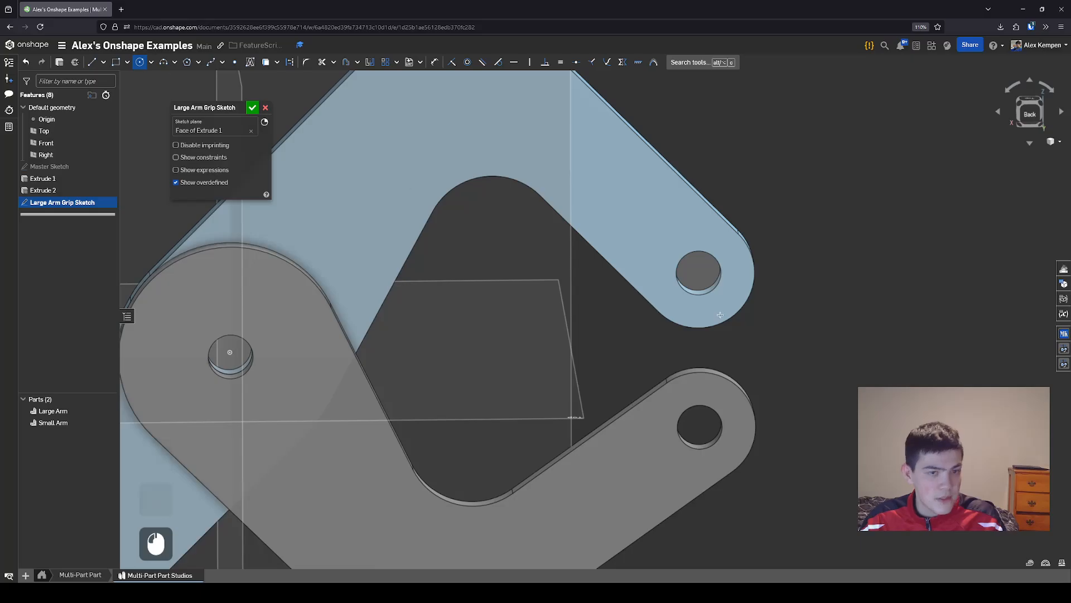
scroll(720, 315, up, 2)
key(shift)
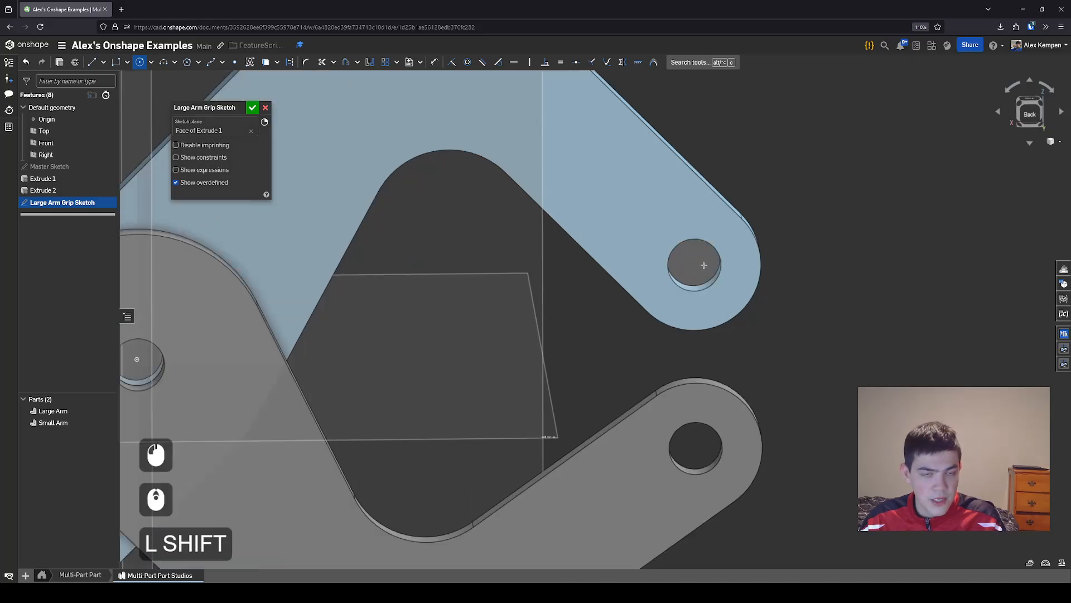
click(702, 266)
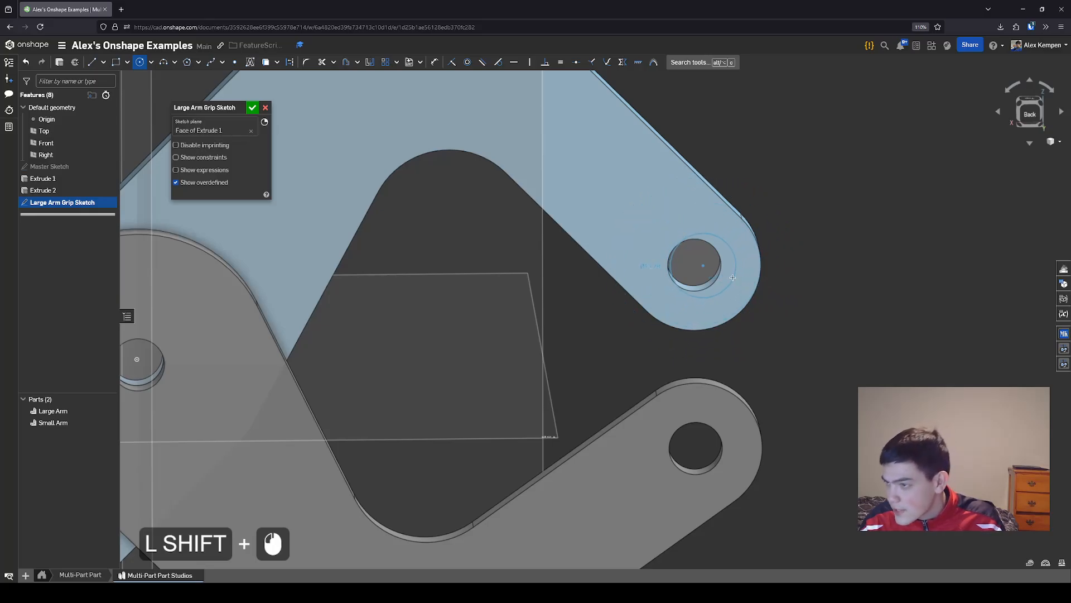
key(Escape)
Start the Use tool with the Master Sketch shown and the Large Arm part hidden
mouse_move(745, 287)
right_down()
mouse_move(764, 252)
mouse_move(816, 242)
mouse_move(835, 251)
mouse_move(823, 261)
right_up()
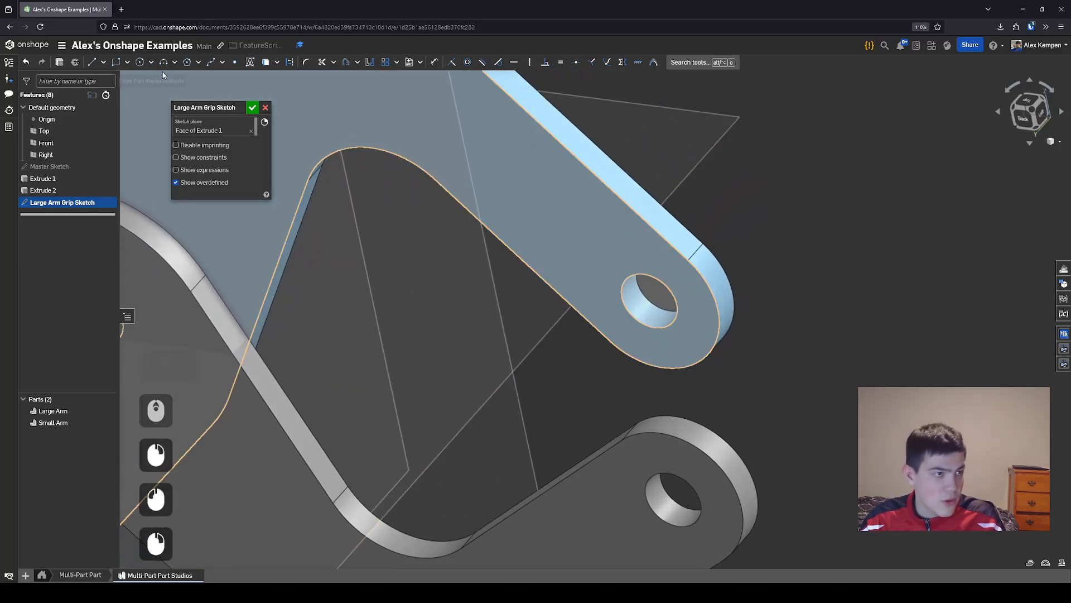
click(265, 62)
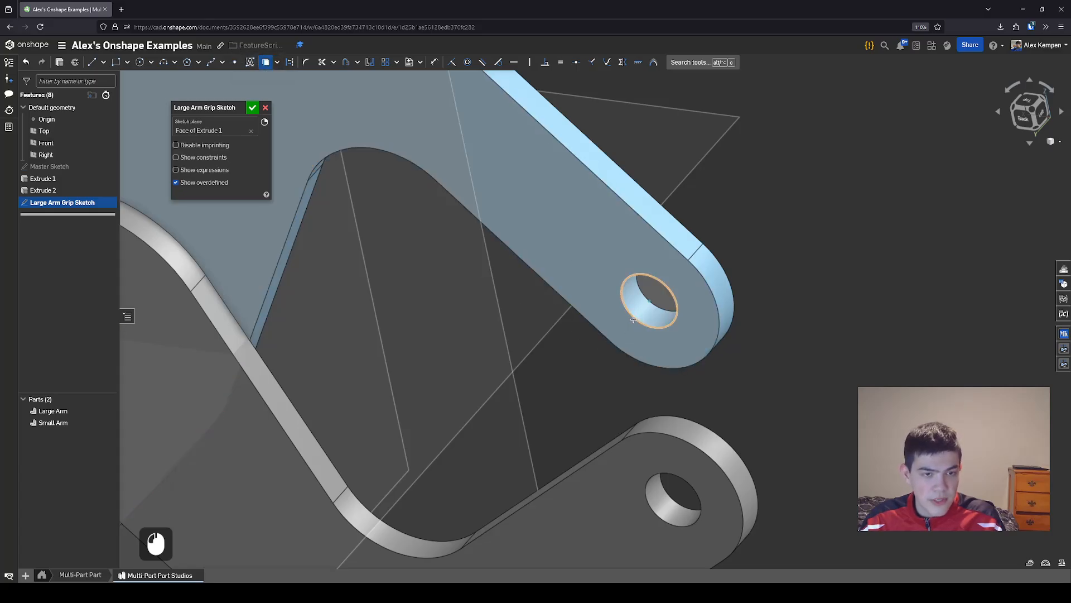
mouse_move(646, 304)
right_down()
mouse_move(615, 307)
mouse_move(634, 304)
right_up()
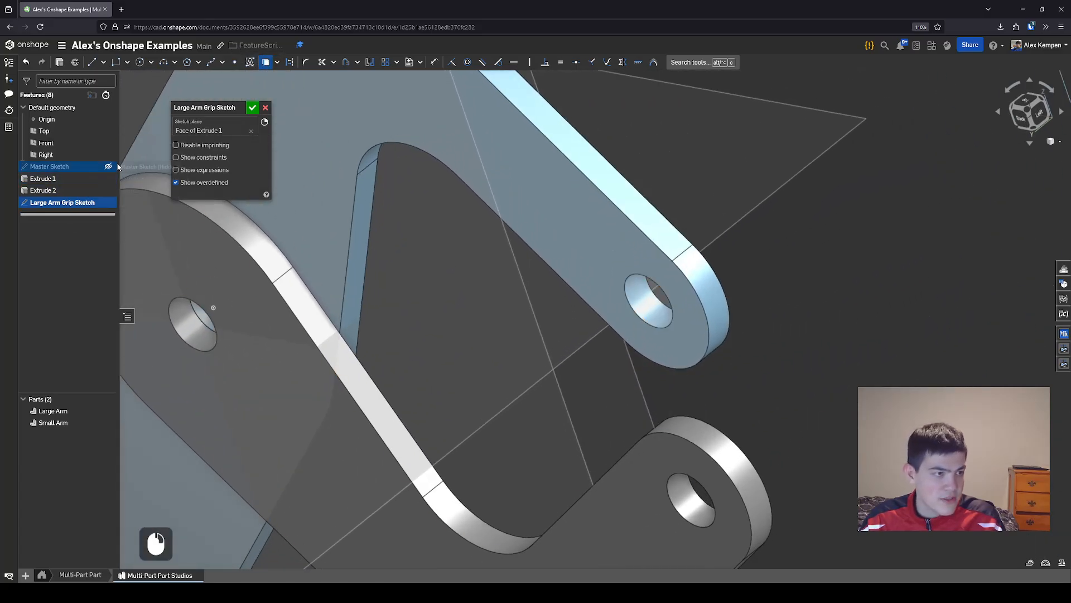
click(110, 168)
click(110, 167)
click(110, 167)
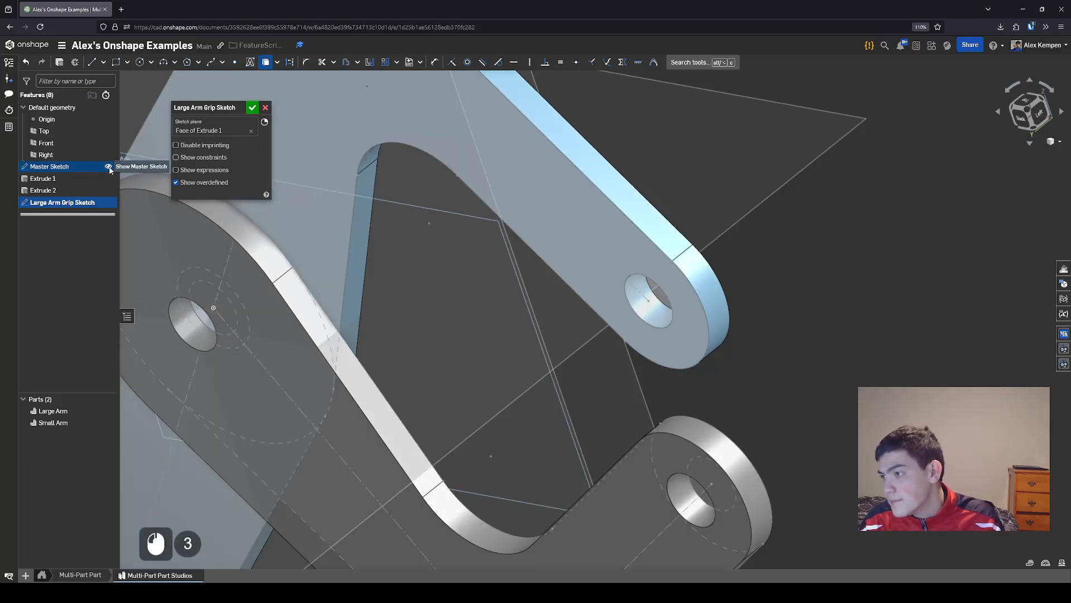
scroll(515, 319, up, 2)
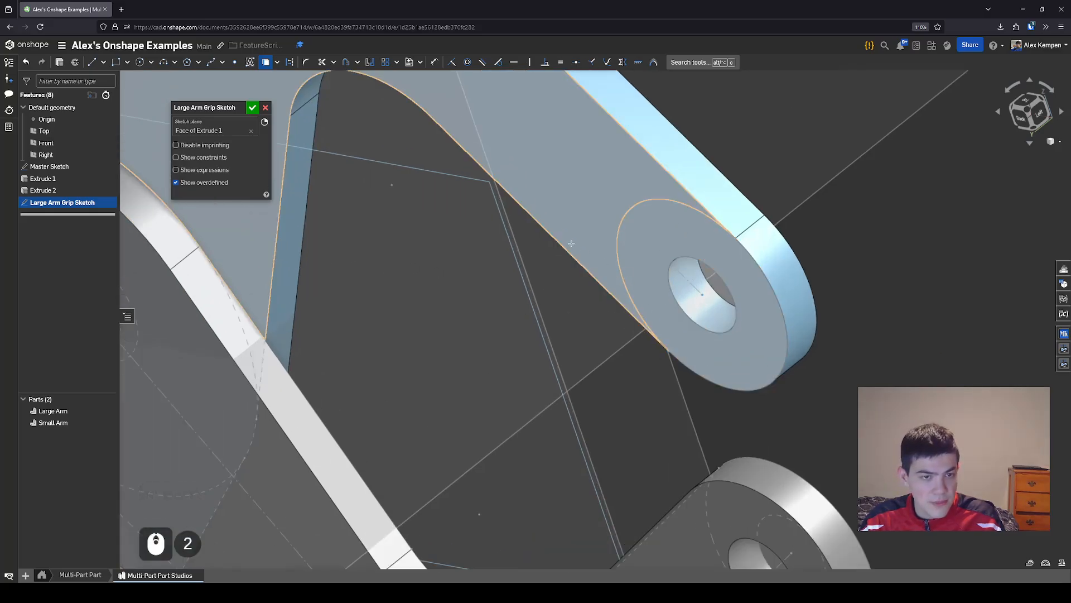
click(109, 411)
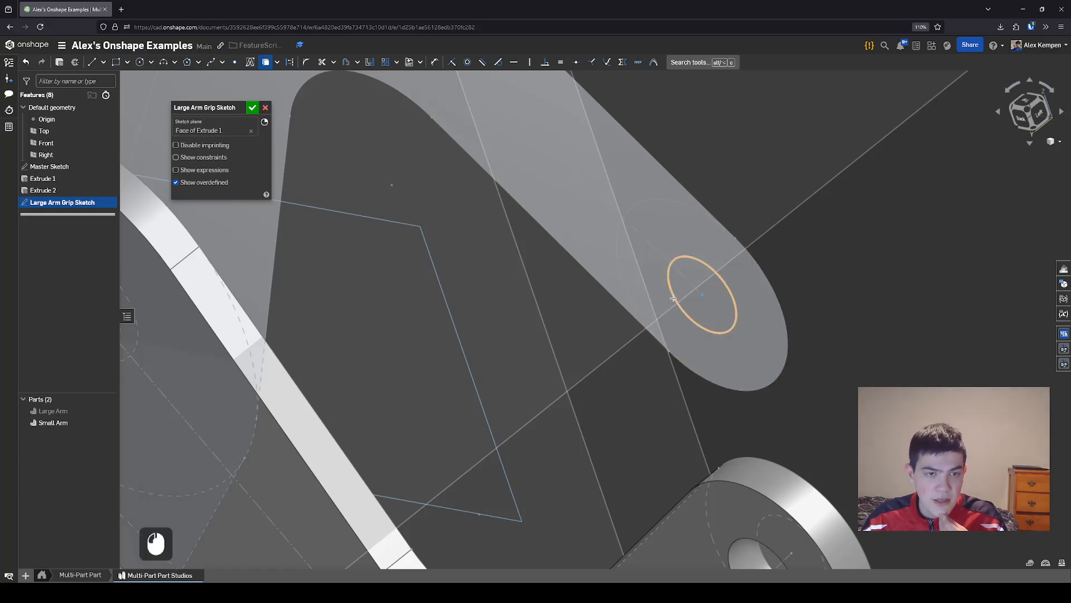
Project the Master Sketch's hole circle and outer circle at the large arm's tip into the grip sketch with Use
scroll(813, 292, down, 2)
right_drag(813, 292, 880, 306)
scroll(884, 304, down, 1)
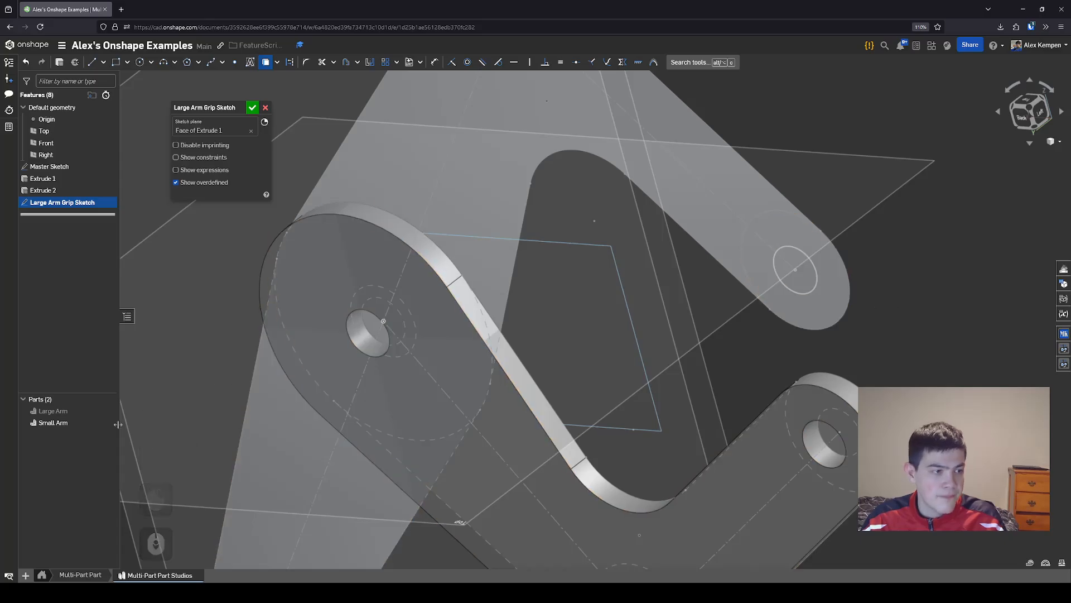
right_drag(842, 288, 887, 270)
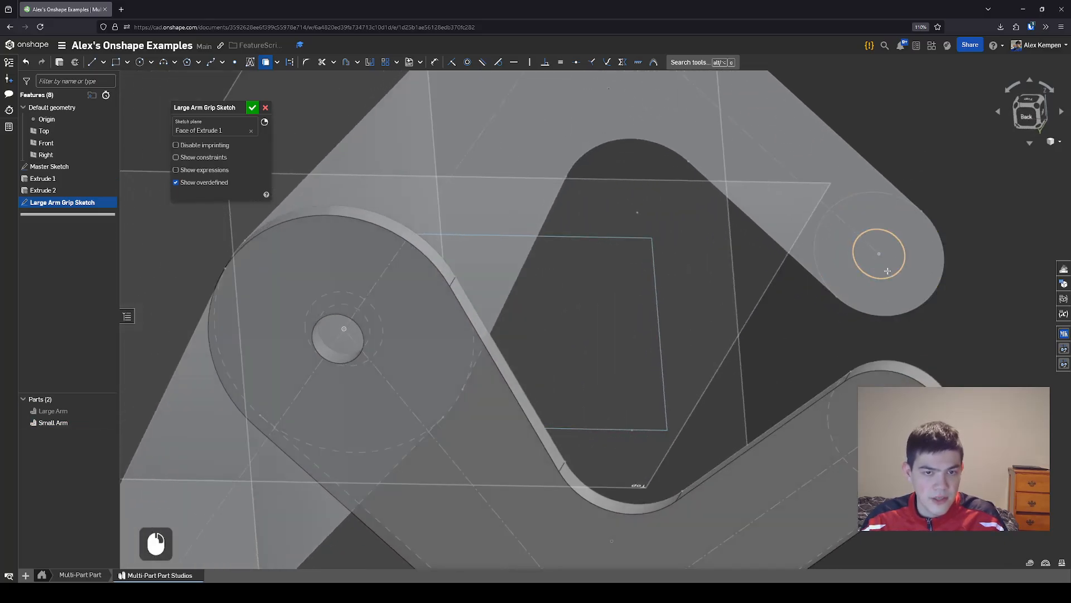
scroll(887, 270, up, 2)
middle_drag(899, 274, 861, 313)
scroll(773, 329, down, 1)
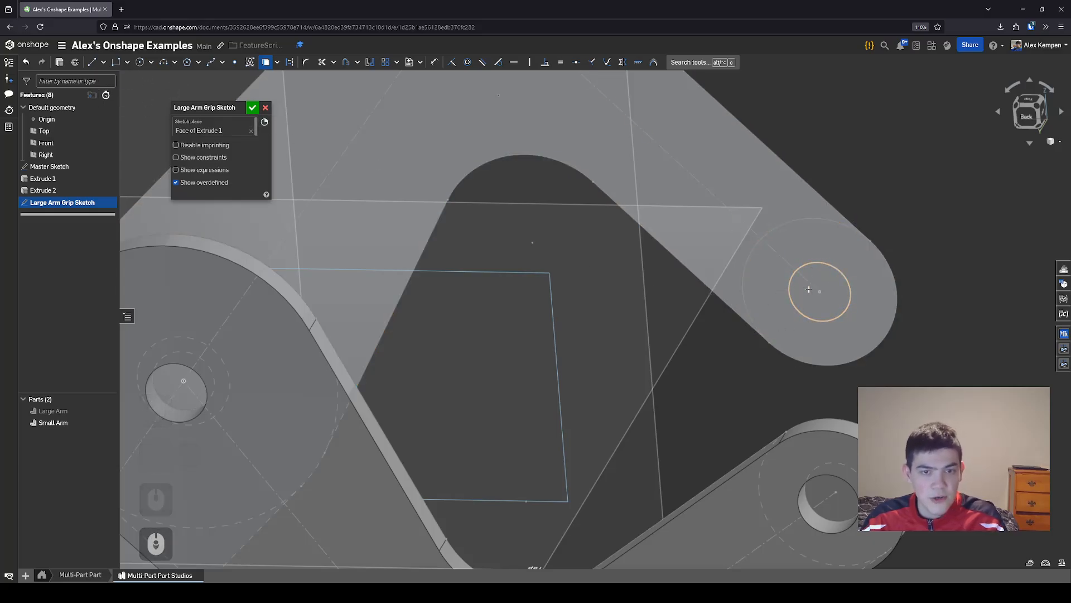
key(Escape)
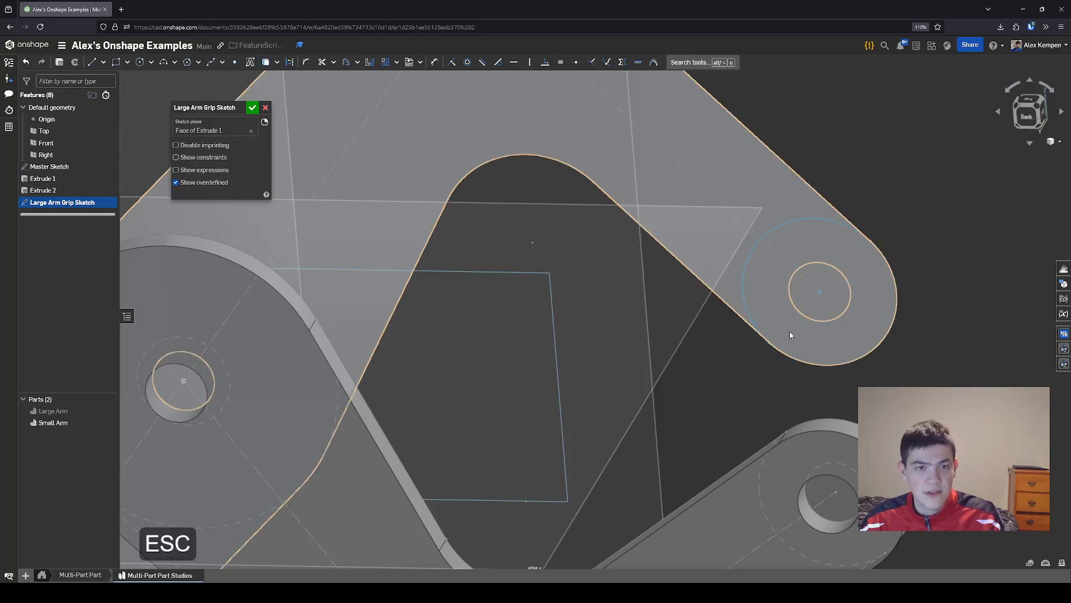
Undo the projection of the hole circle at the large arm's tip
scroll(748, 333, down, 1)
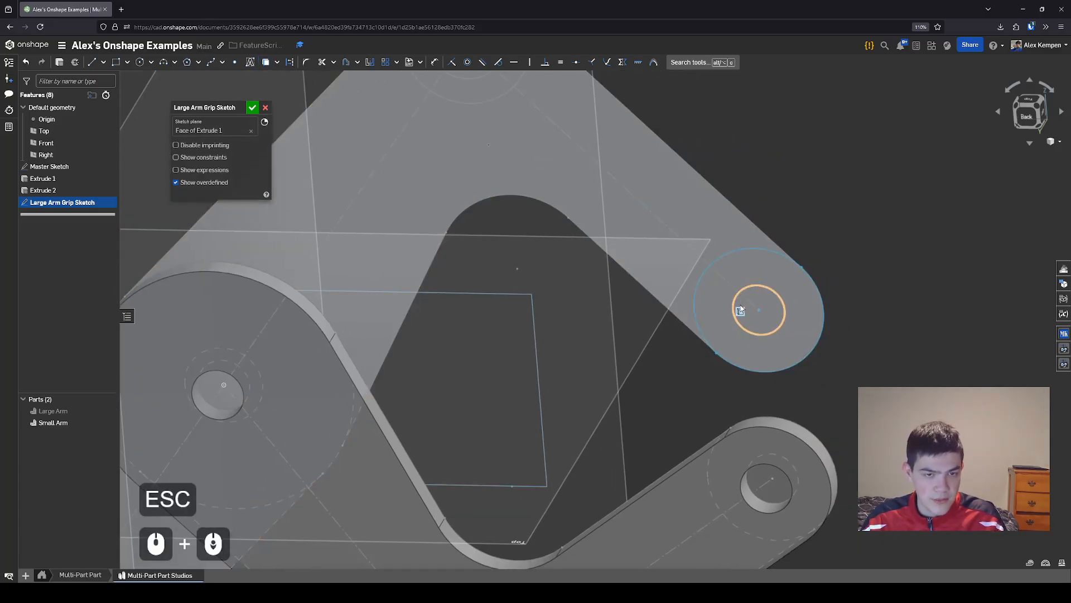
key(ctrl+z)
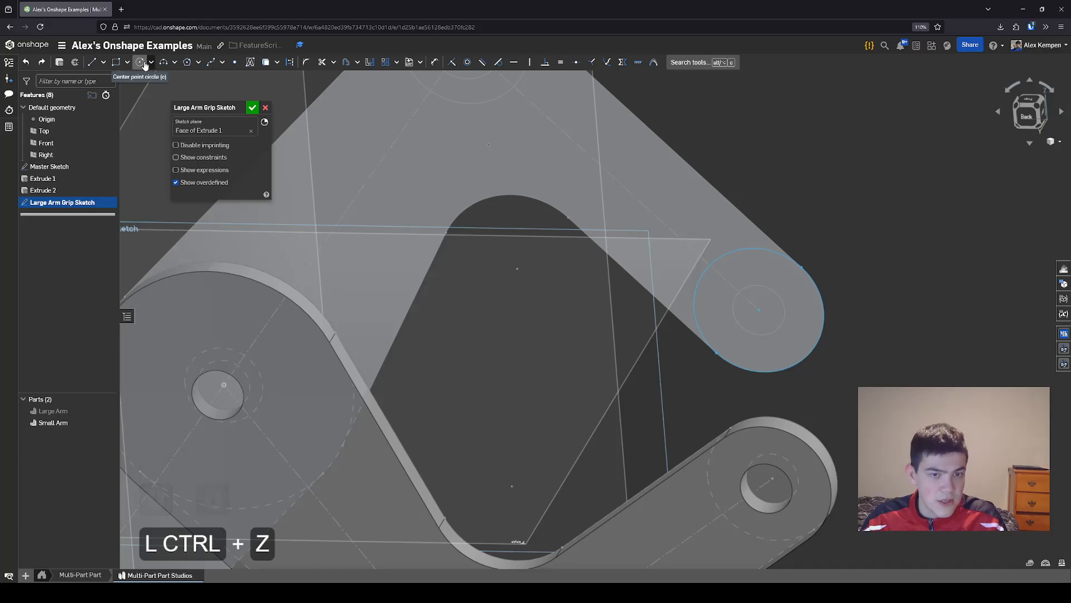
scroll(779, 333, up, 2)
right_drag(780, 333, 638, 304)
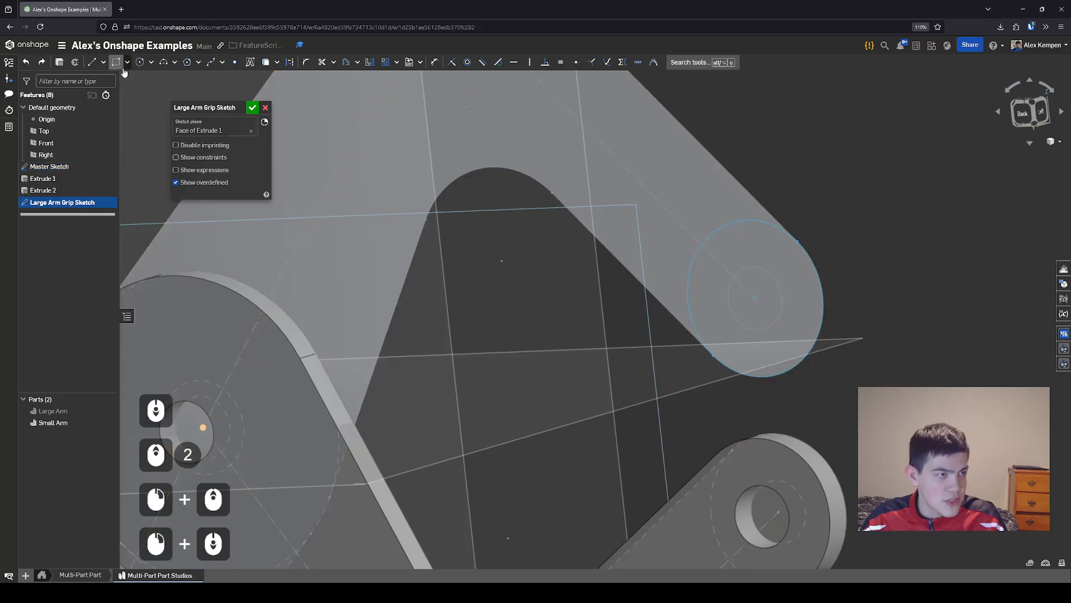
Draw a circle about 14 in diameter beside the large arm's tip and make its centre coincident with the tip hole's centre
click(139, 62)
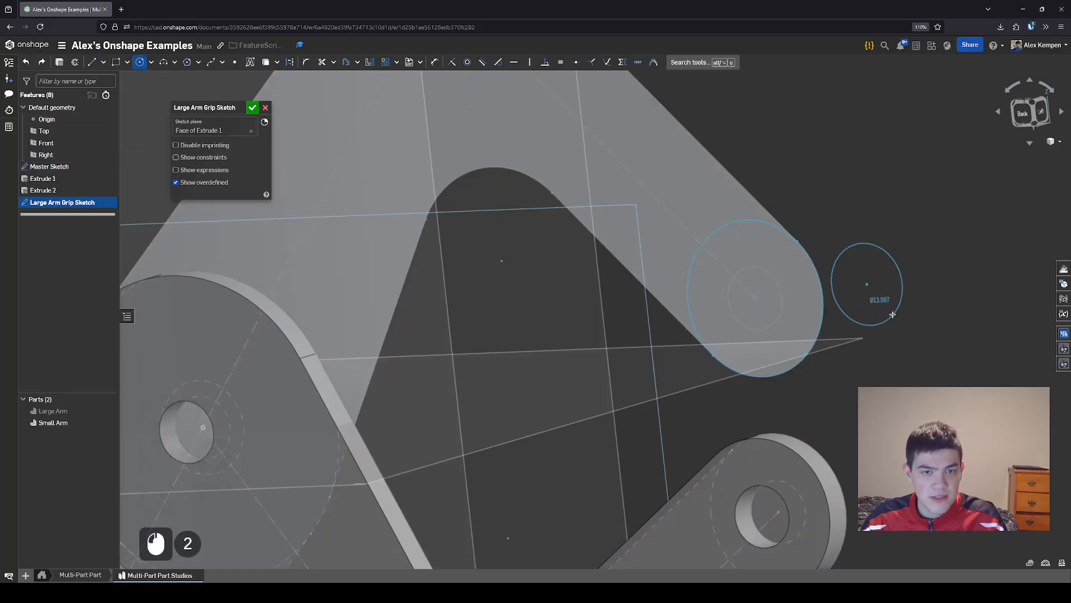
key(Escape)
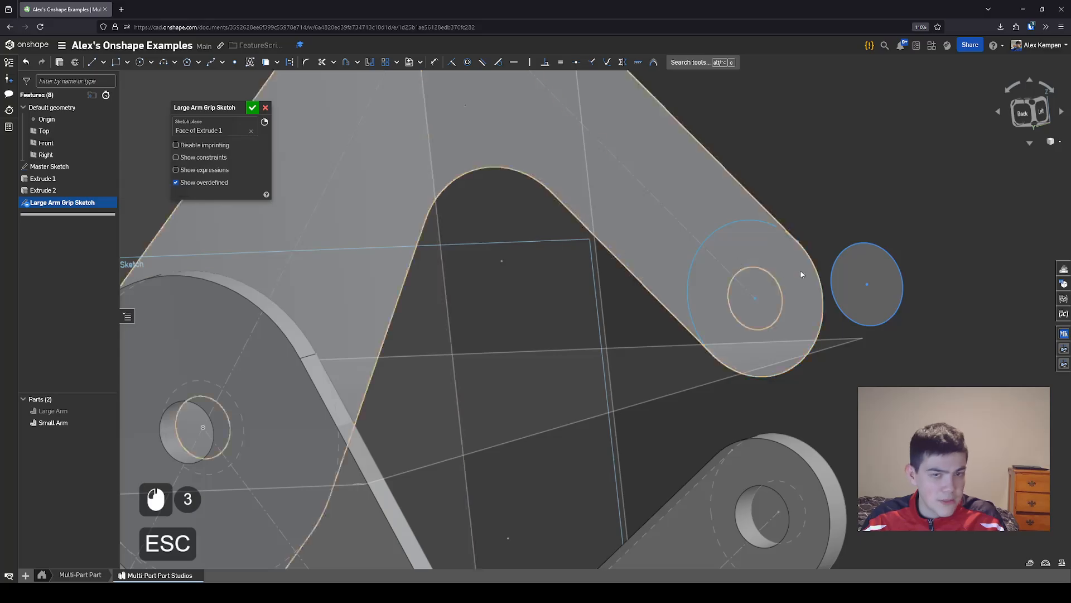
key(i)
click(867, 284)
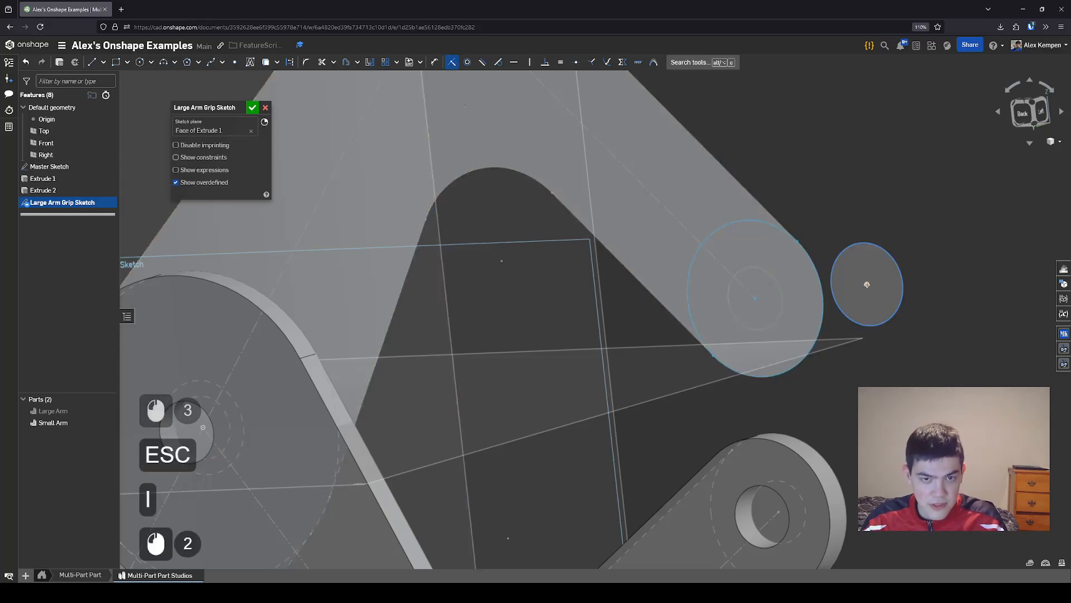
click(756, 297)
key(Escape)
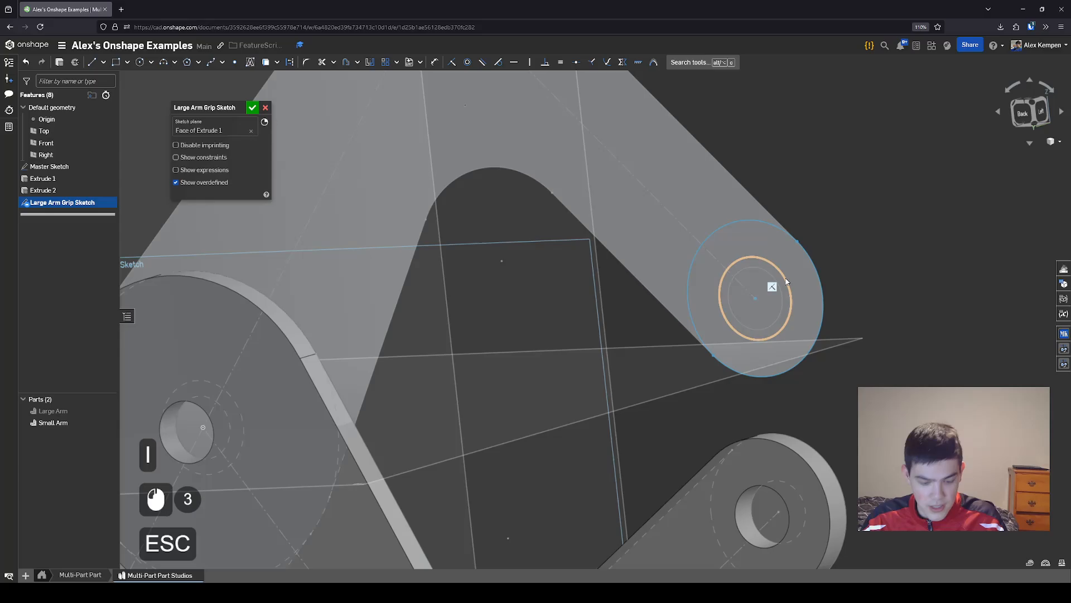
Make the new circle coincident with the Master Sketch's hole circle at the large arm's tip
key(i)
click(786, 281)
click(780, 283)
key(Escape)
click(778, 228)
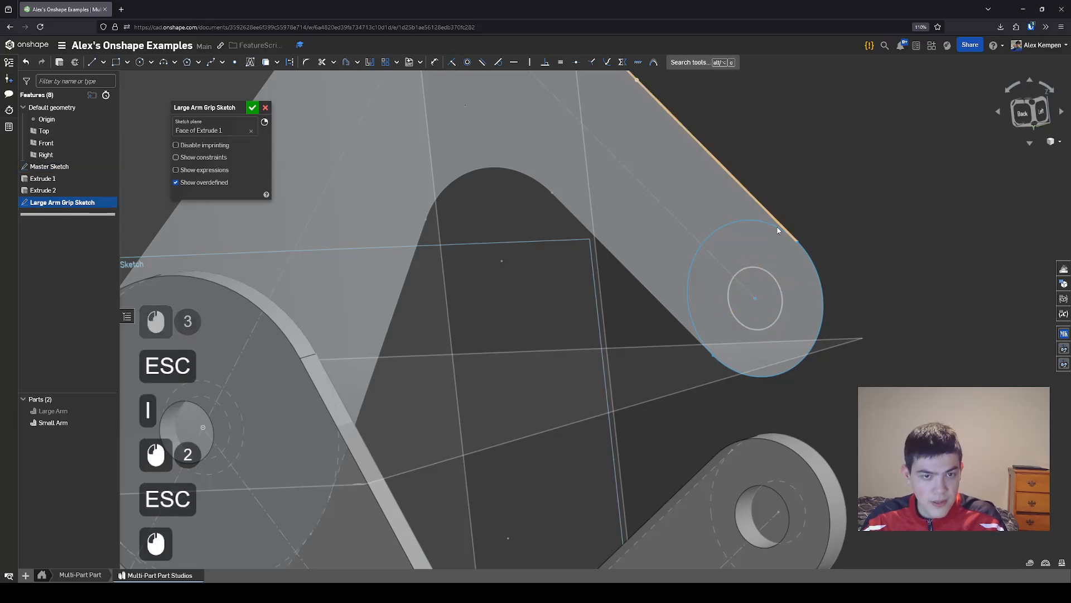
Accept the Large Arm Grip Sketch
scroll(778, 228, up, 1)
scroll(875, 310, down, 1)
right_drag(875, 309, 873, 337)
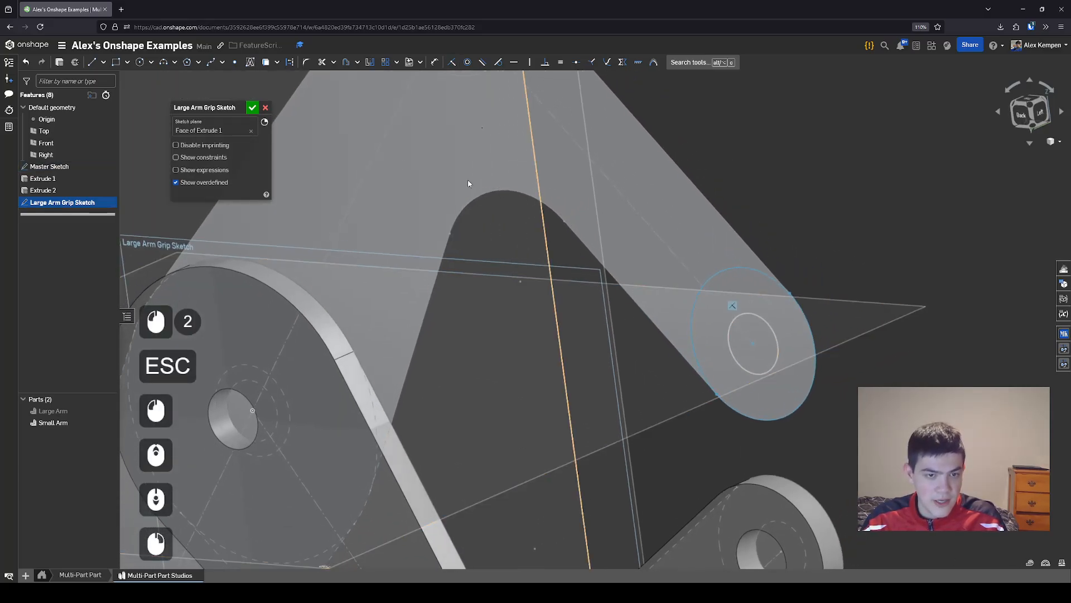
click(252, 107)
scroll(766, 296, down, 1)
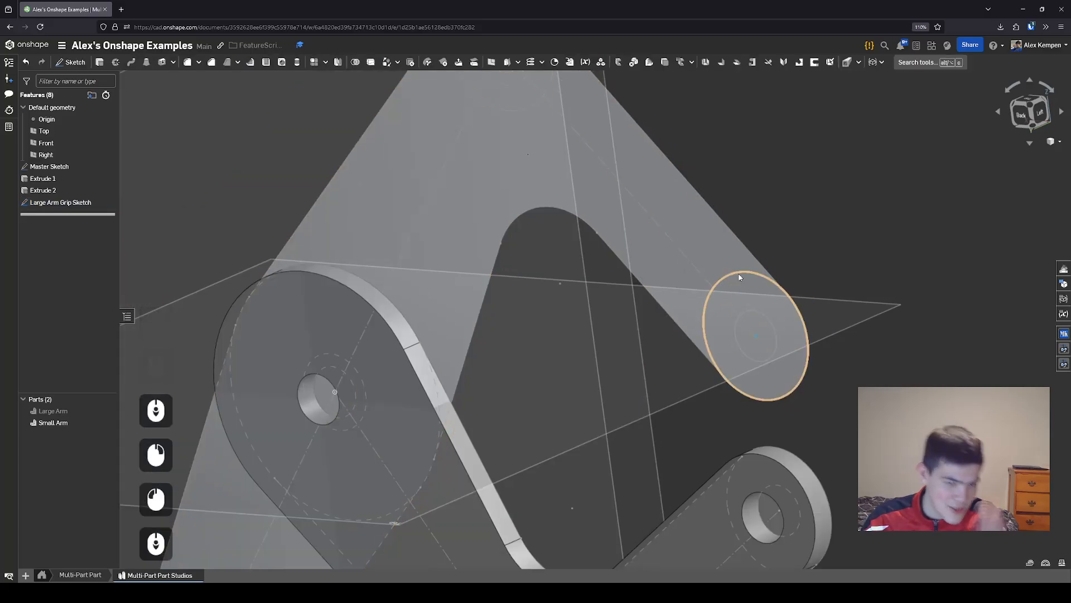
right_drag(843, 256, 846, 267)
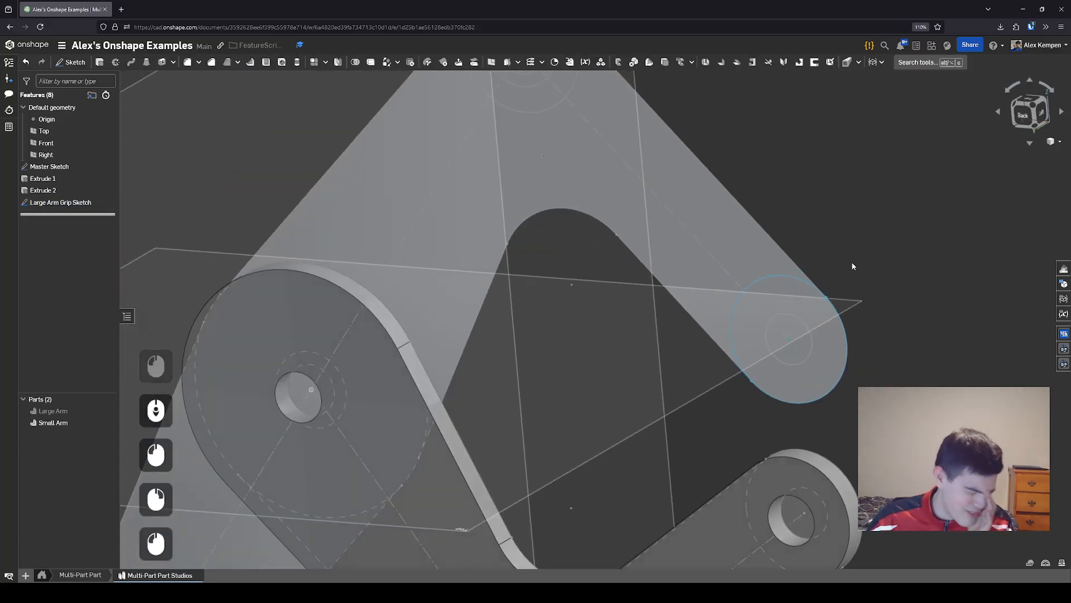
click(856, 257)
scroll(855, 270, down, 1)
right_drag(856, 270, 858, 279)
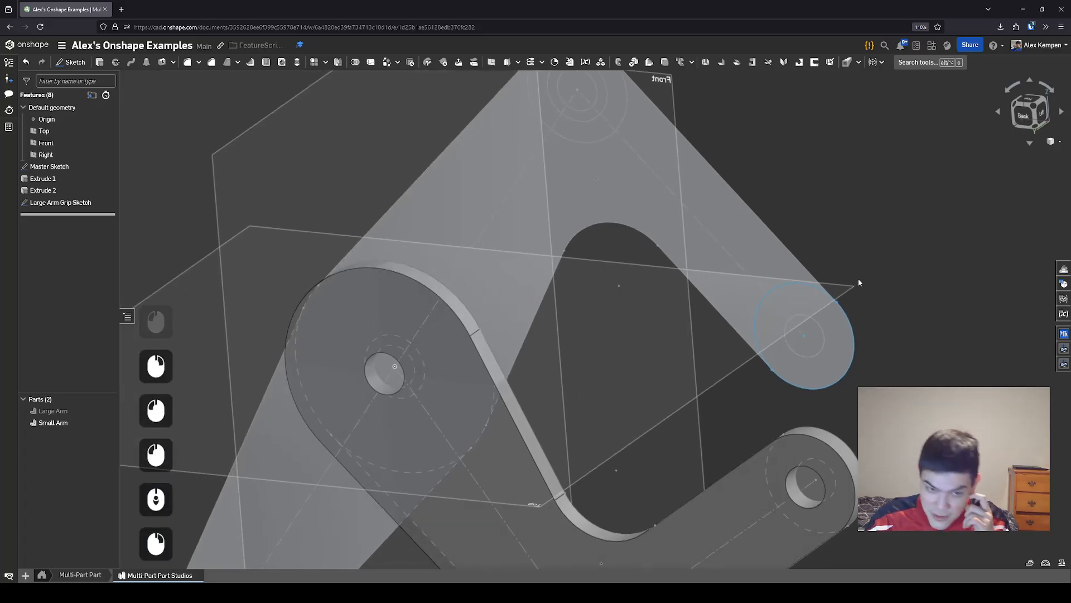
middle_drag(869, 279, 862, 287)
scroll(861, 285, up, 2)
right_drag(860, 284, 876, 280)
scroll(842, 314, down, 2)
scroll(769, 314, up, 1)
scroll(758, 305, down, 1)
scroll(818, 328, down, 1)
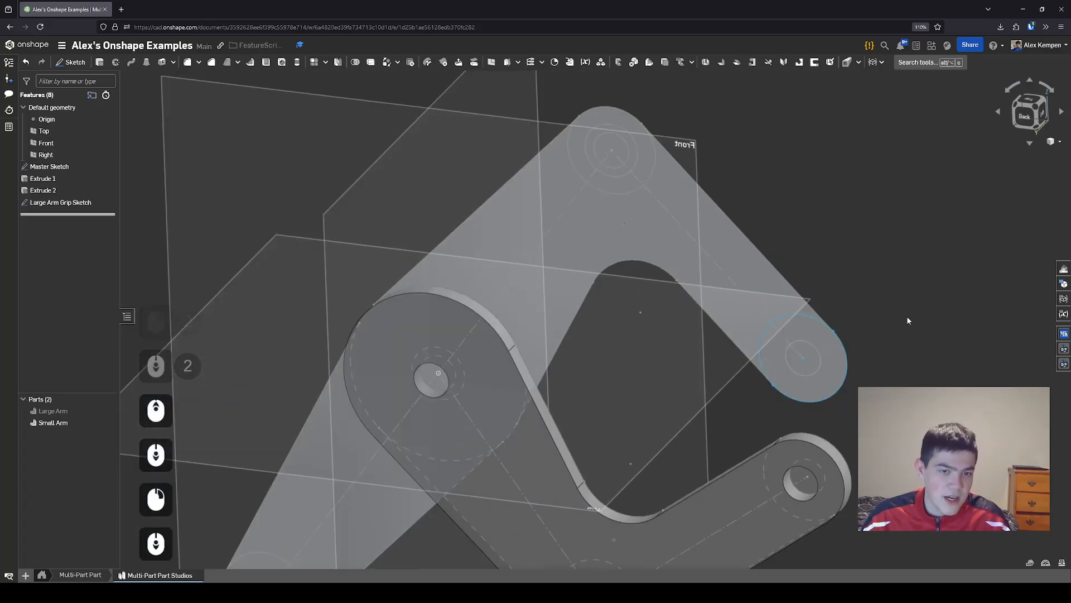
click(906, 315)
middle_drag(900, 324, 888, 326)
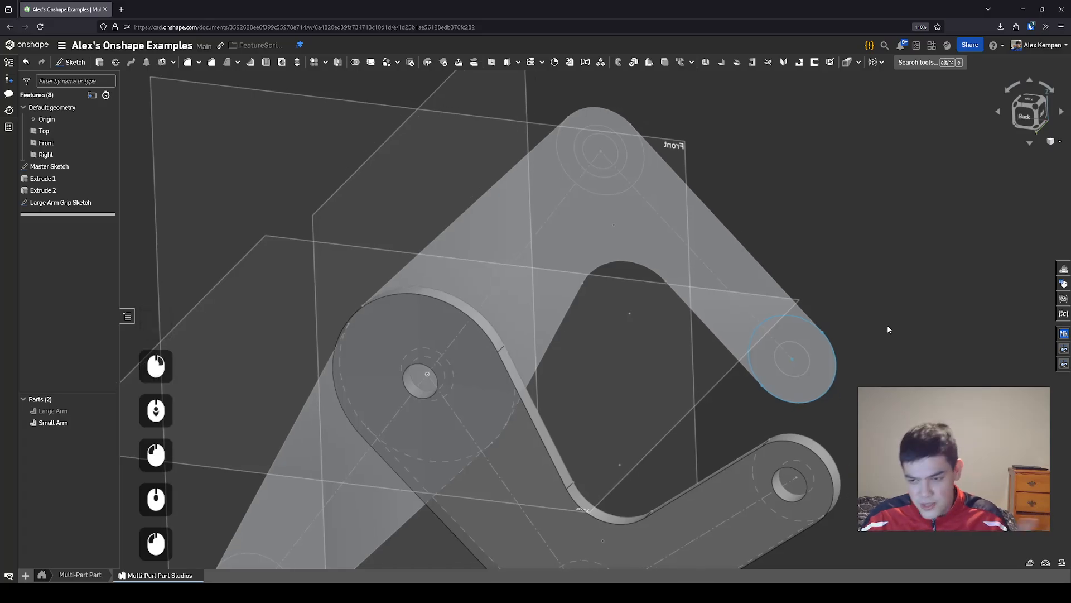
click(883, 328)
scroll(865, 344, up, 2)
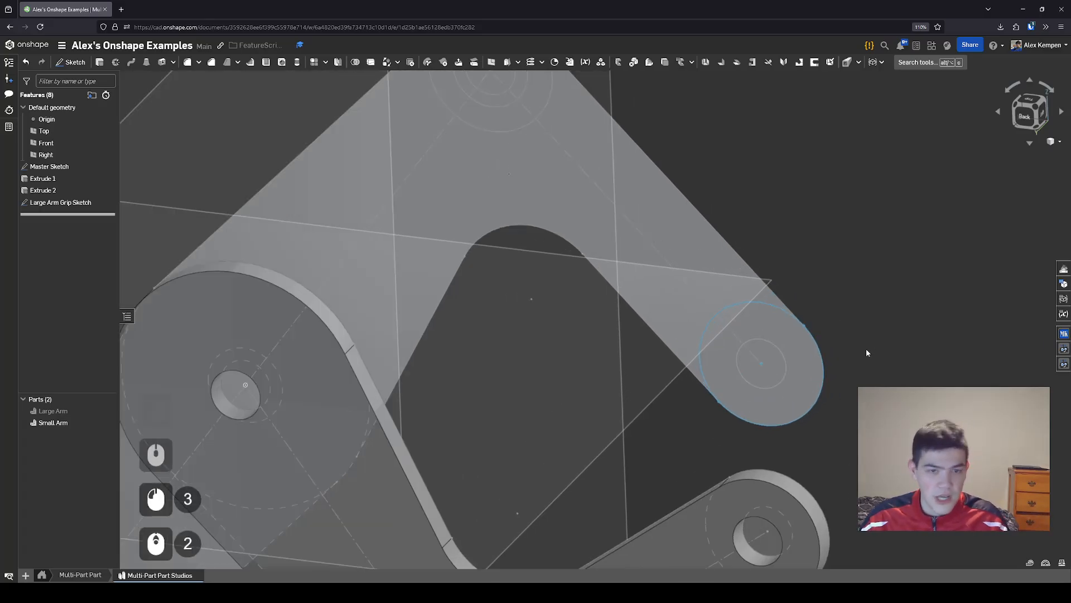
mouse_move(865, 351)
right_down()
mouse_move(875, 347)
mouse_move(863, 351)
right_up()
scroll(875, 348, down, 1)
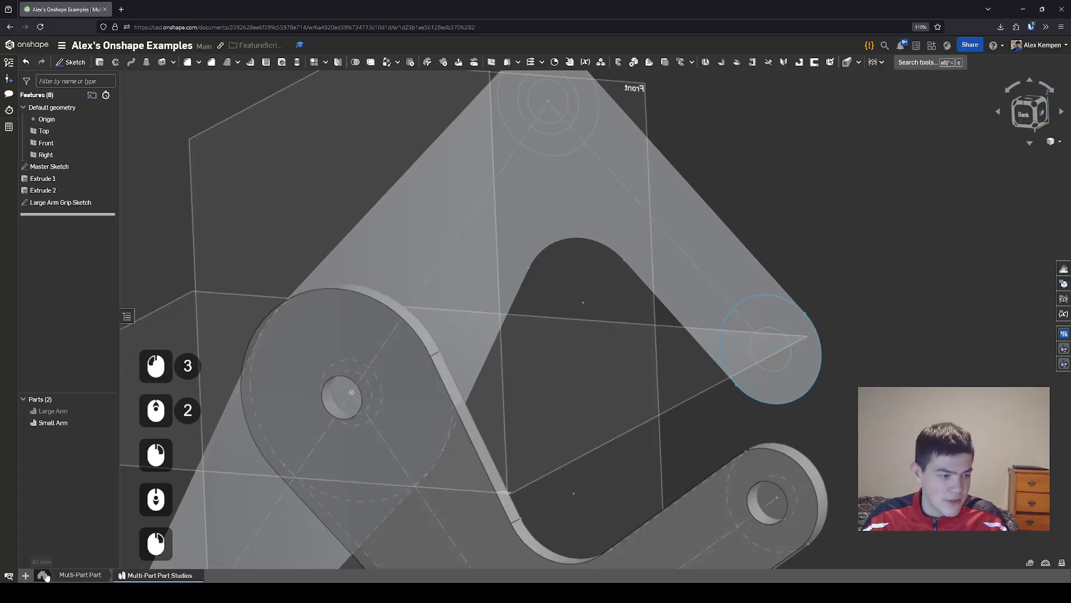
Create a new empty part studio, check its view, and return to Multi-Part Part Studios
click(26, 575)
click(62, 529)
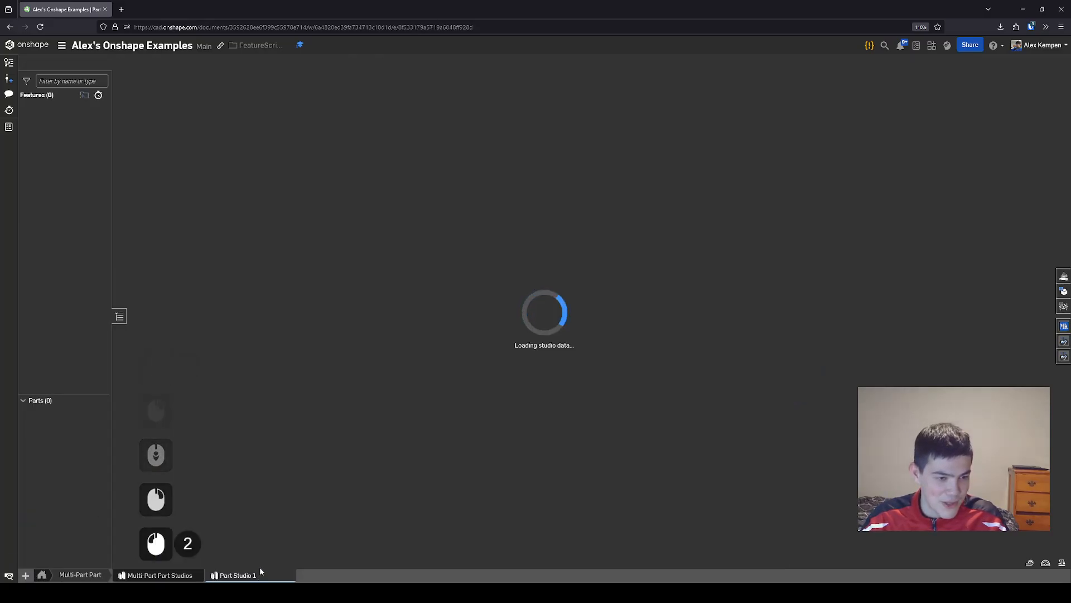
scroll(449, 341, up, 2)
right_drag(445, 320, 514, 218)
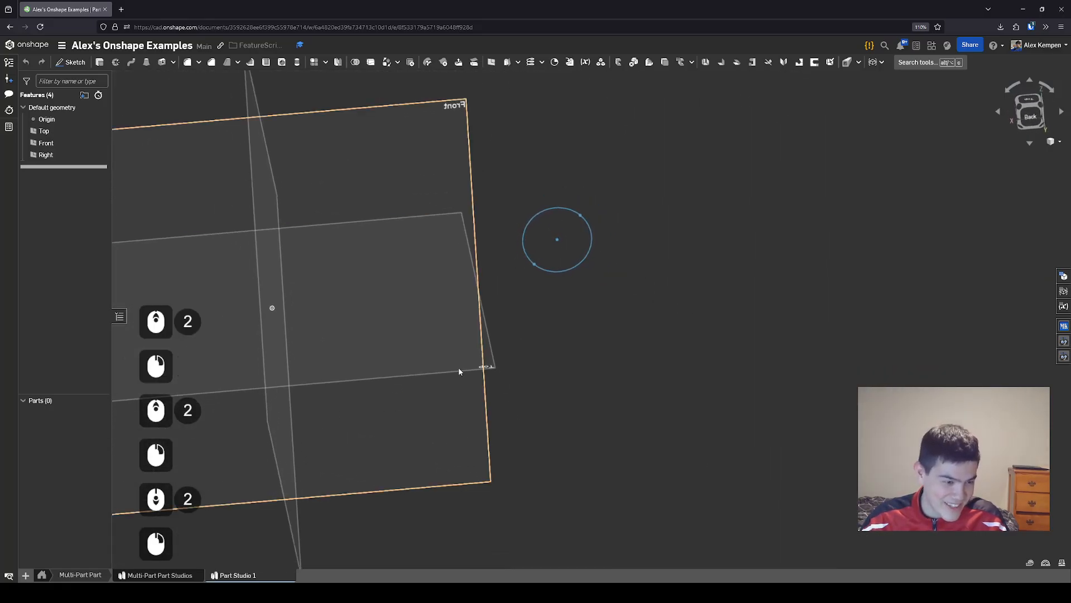
click(167, 575)
right_drag(315, 411, 732, 268)
scroll(243, 177, down, 2)
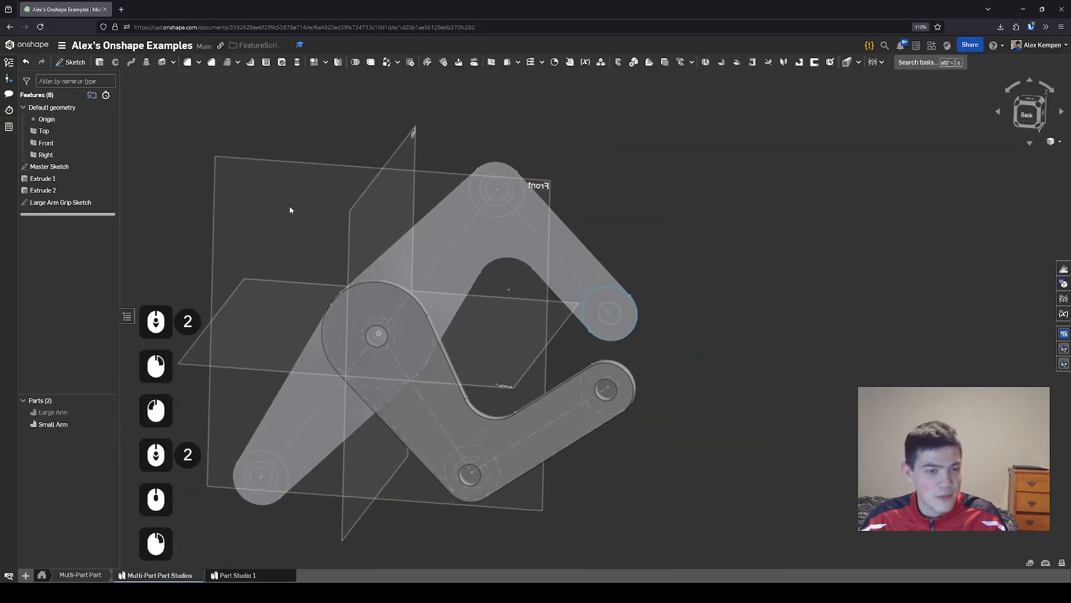
Reload the document page and switch the interface to dark mode
click(40, 27)
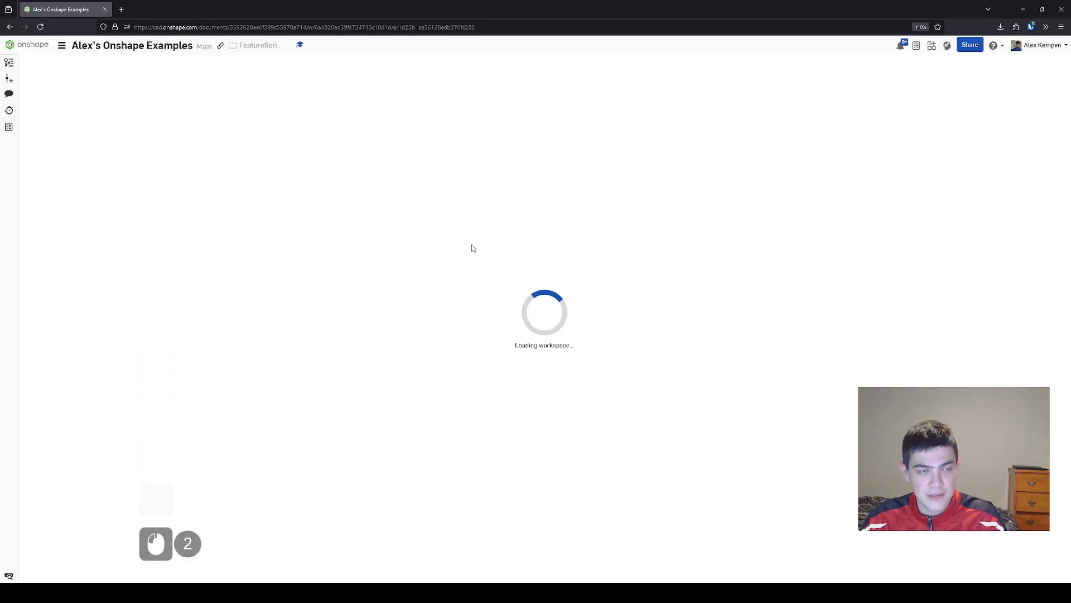
scroll(603, 369, up, 2)
right_drag(485, 352, 676, 372)
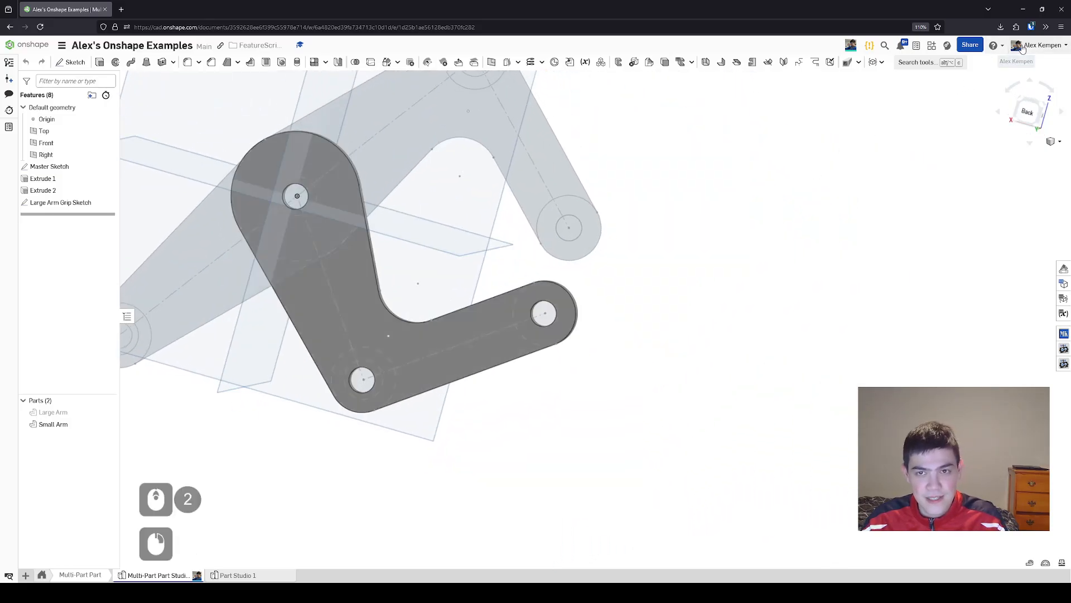
click(1022, 48)
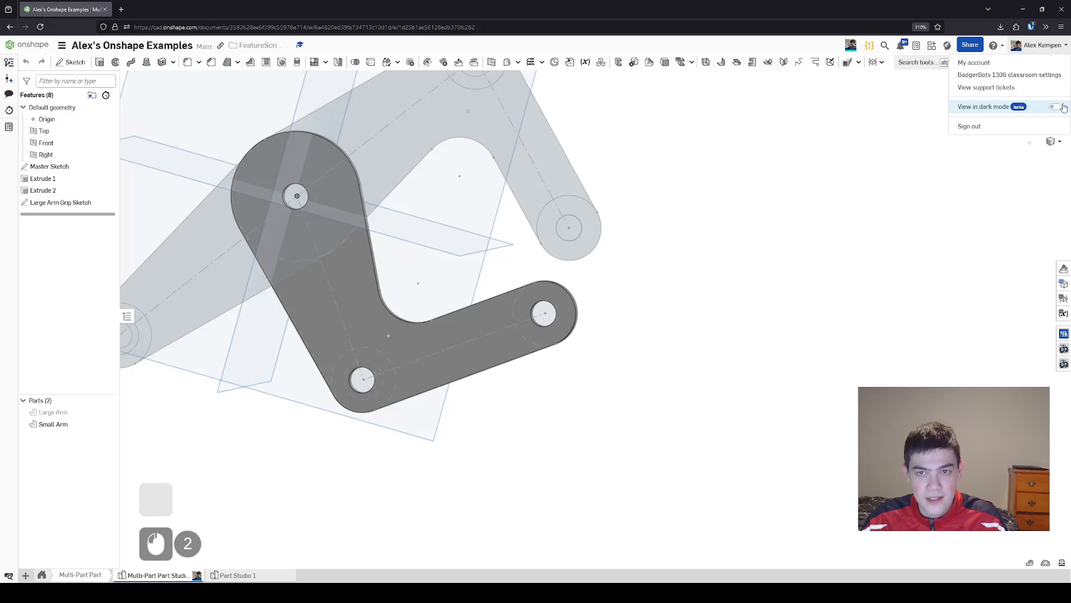
click(1056, 107)
Reopen the Large Arm Grip Sketch for editing
right_drag(627, 276, 553, 295)
click(672, 82)
scroll(554, 294, up, 2)
middle_drag(554, 294, 561, 309)
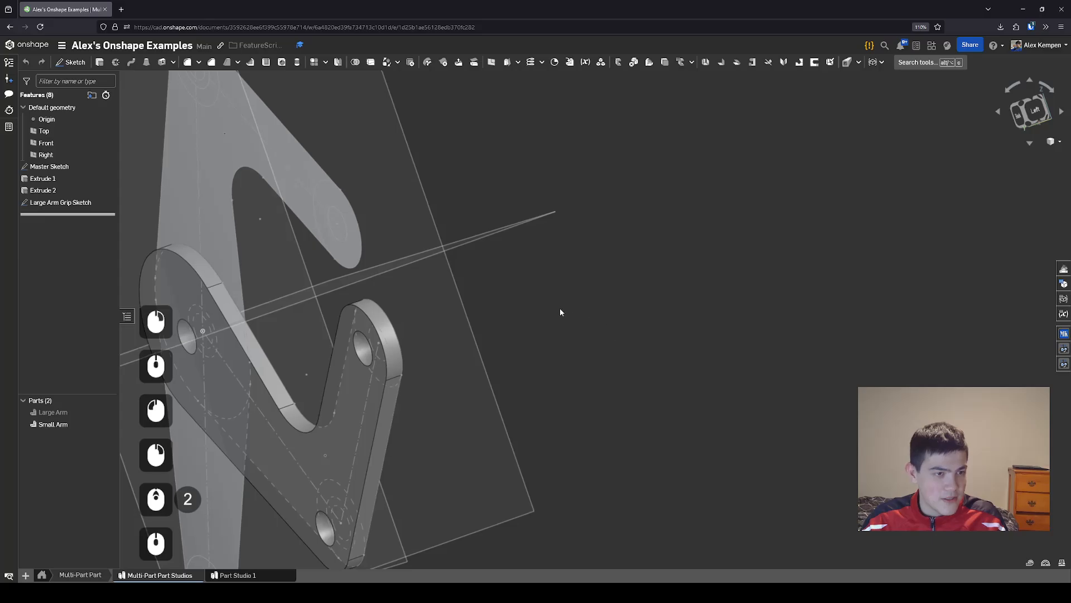
right_drag(560, 309, 586, 305)
scroll(641, 320, down, 1)
middle_drag(586, 304, 631, 319)
double_click(60, 202)
scroll(597, 293, up, 2)
scroll(621, 298, up, 4)
right_drag(632, 319, 581, 307)
scroll(580, 294, down, 1)
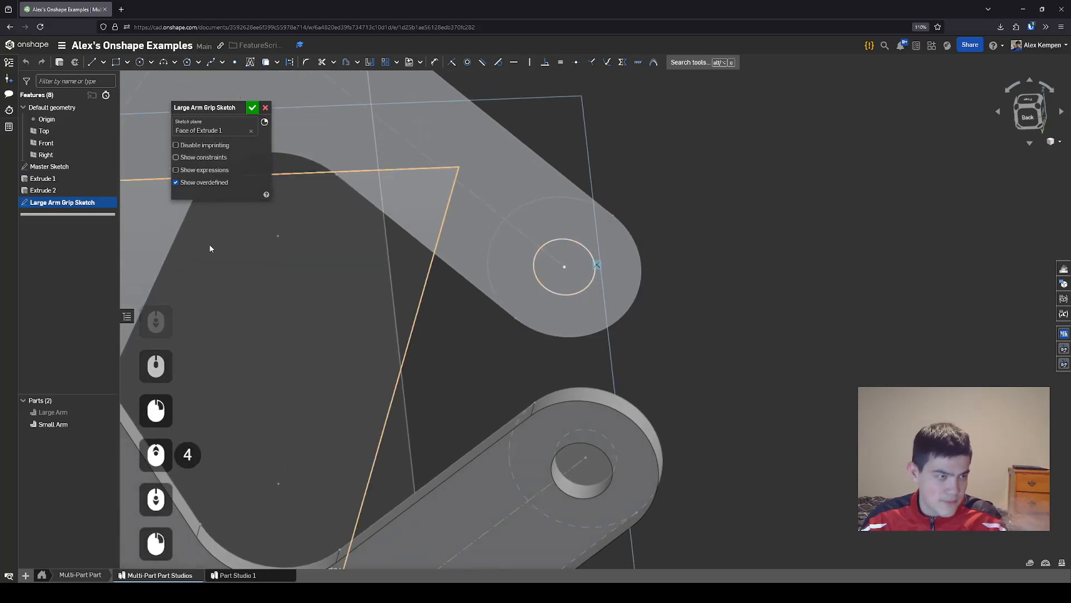
Show the Large Arm part to check the sketch circle against its tip hole, and hide the part again
click(108, 412)
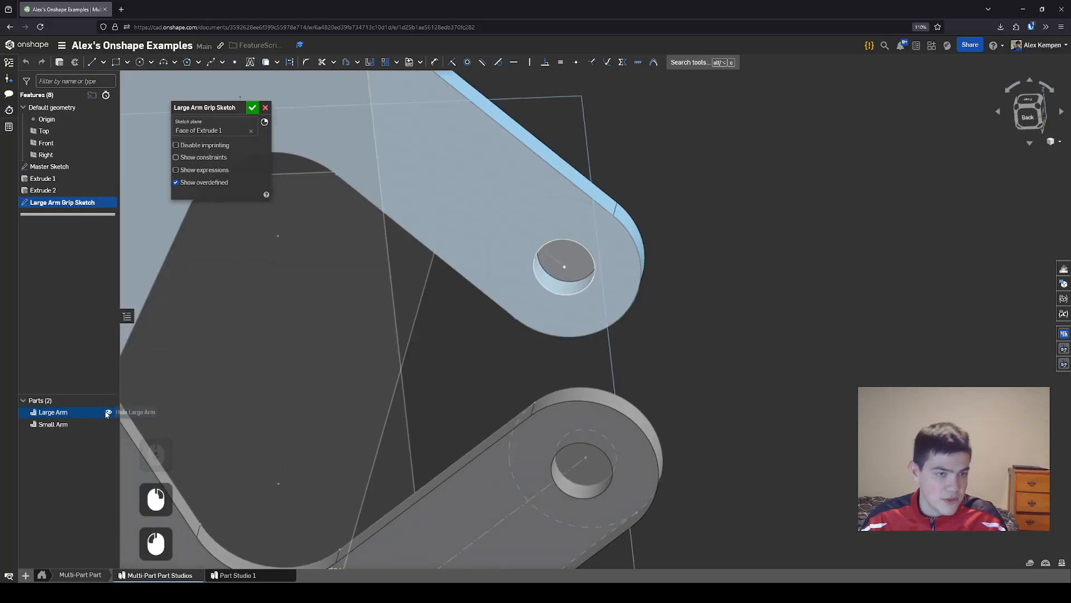
click(108, 411)
click(108, 412)
right_drag(480, 335, 604, 235)
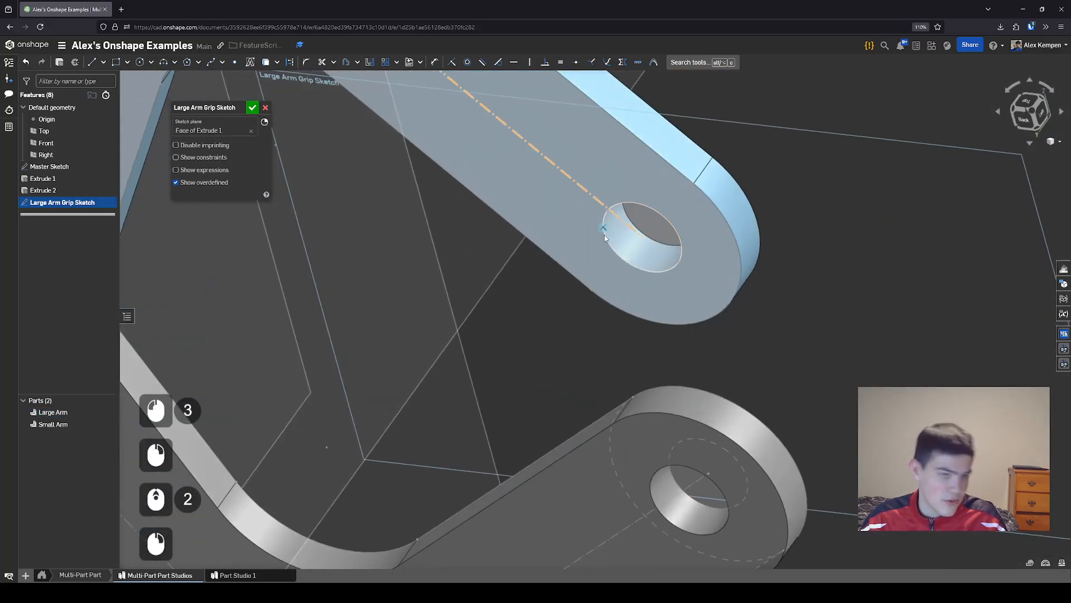
click(104, 413)
Draw a centre-point rectangle around the large arm's tip, centred on the tip hole's centre
right_drag(522, 321, 772, 258)
middle_drag(745, 254, 734, 283)
scroll(735, 283, up, 1)
mouse_move(734, 283)
right_down()
mouse_move(725, 256)
mouse_move(734, 279)
right_up()
scroll(725, 256, up, 1)
scroll(721, 285, up, 1)
click(116, 62)
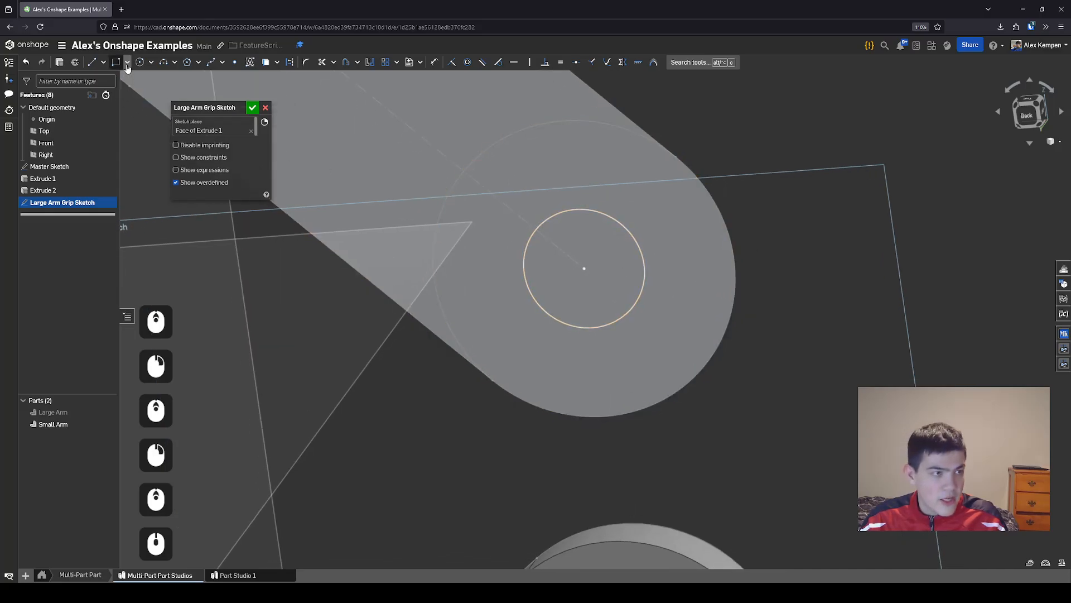
click(584, 268)
scroll(778, 379, down, 4)
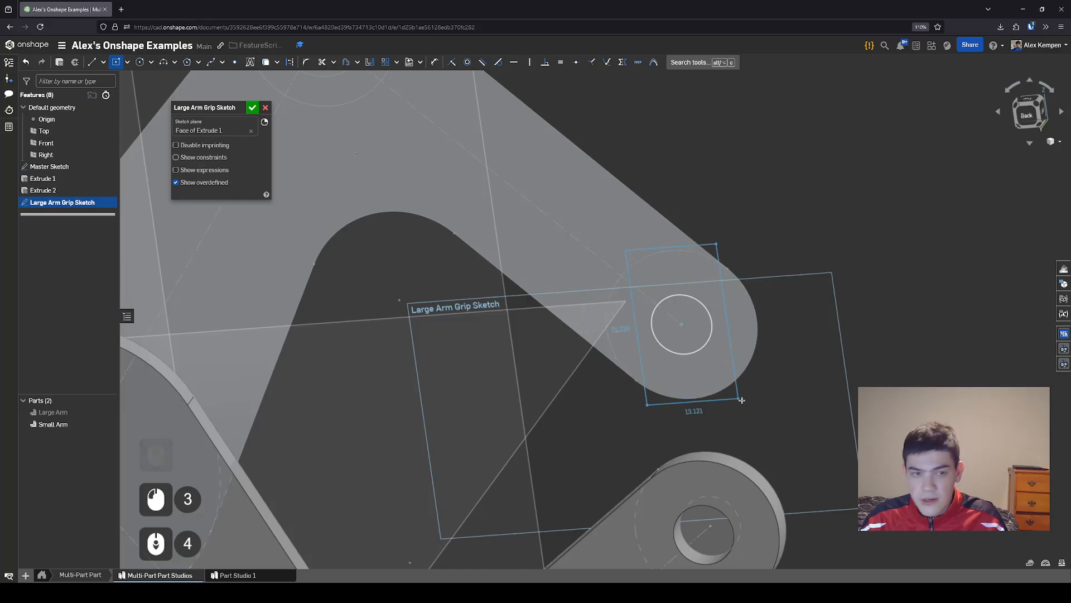
click(802, 410)
key(Escape)
Shrink the rectangle around the arm's tip slightly by its lower outer corner, to about 34 mm wide
scroll(824, 410, down, 1)
middle_drag(825, 411, 811, 369)
scroll(812, 366, down, 2)
right_drag(812, 366, 795, 360)
scroll(808, 290, up, 1)
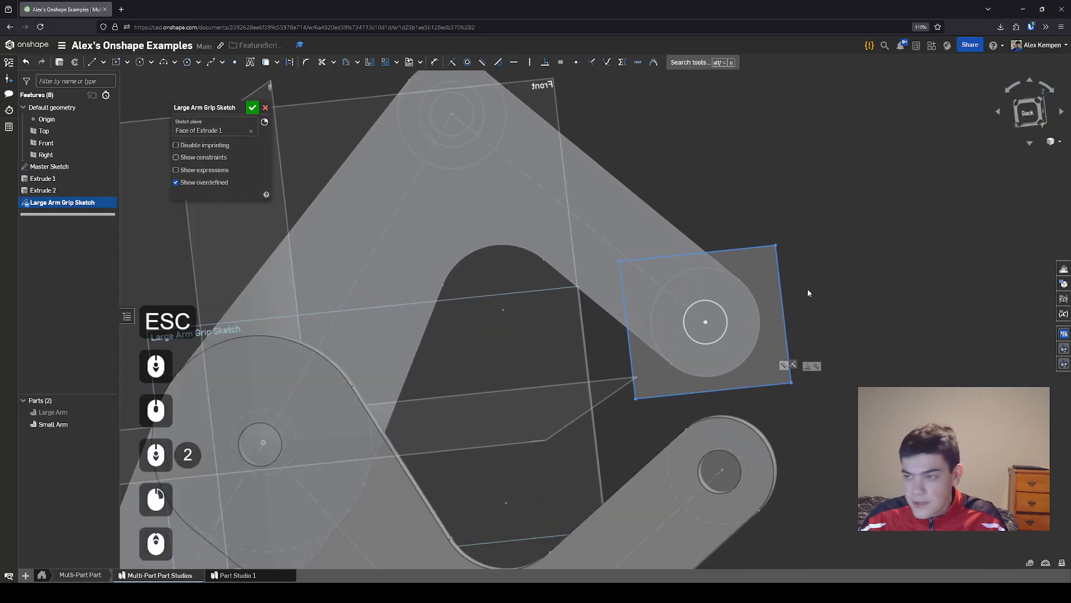
scroll(825, 317, up, 2)
click(87, 192)
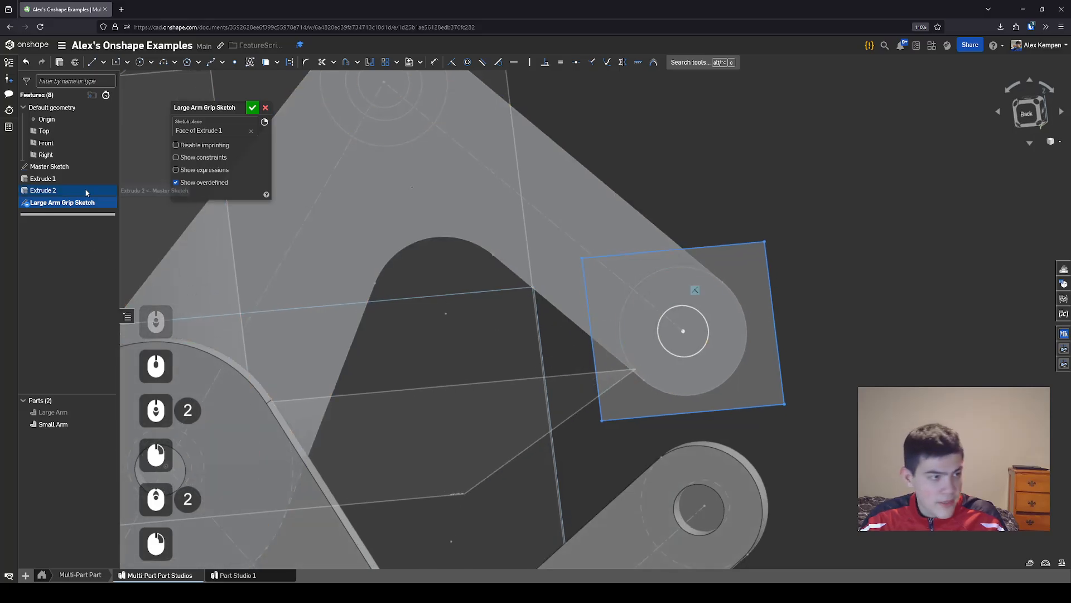
scroll(677, 410, down, 2)
scroll(692, 419, down, 1)
mouse_move(679, 430)
right_down()
mouse_move(701, 411)
mouse_move(731, 415)
right_up()
drag(746, 403, 741, 399)
key(d)
click(665, 406)
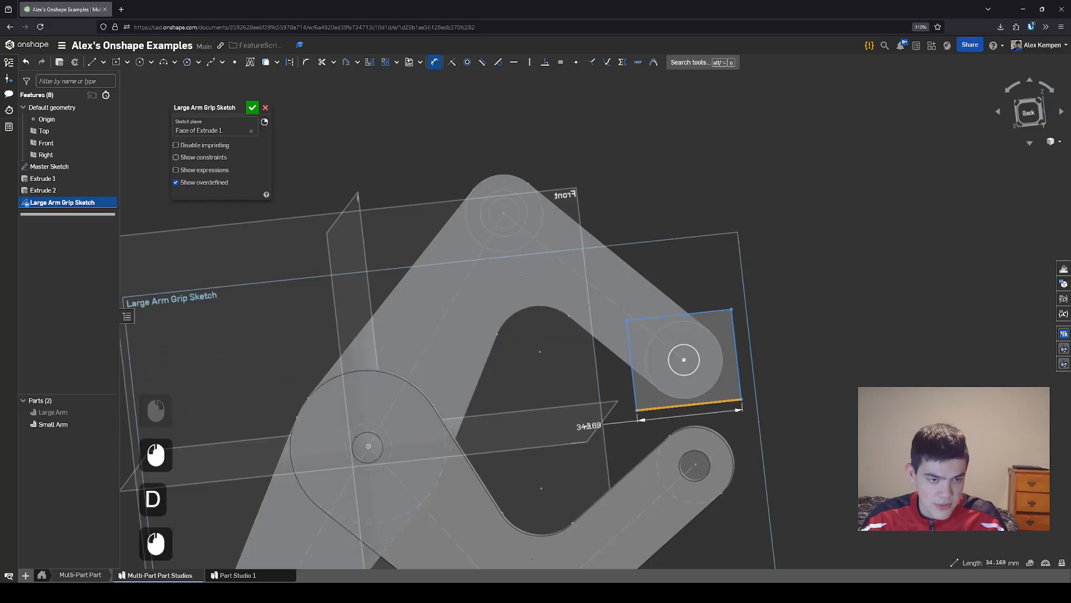
key(Escape)
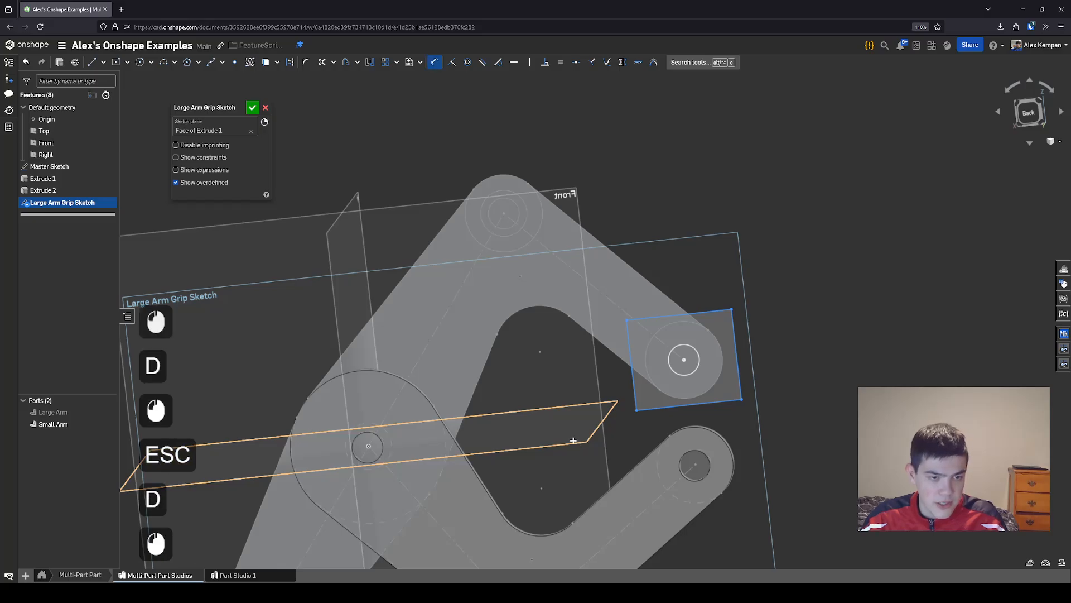
Dimension the rectangle's lower edge 1 mm from the Top plane
click(573, 440)
scroll(758, 406, up, 4)
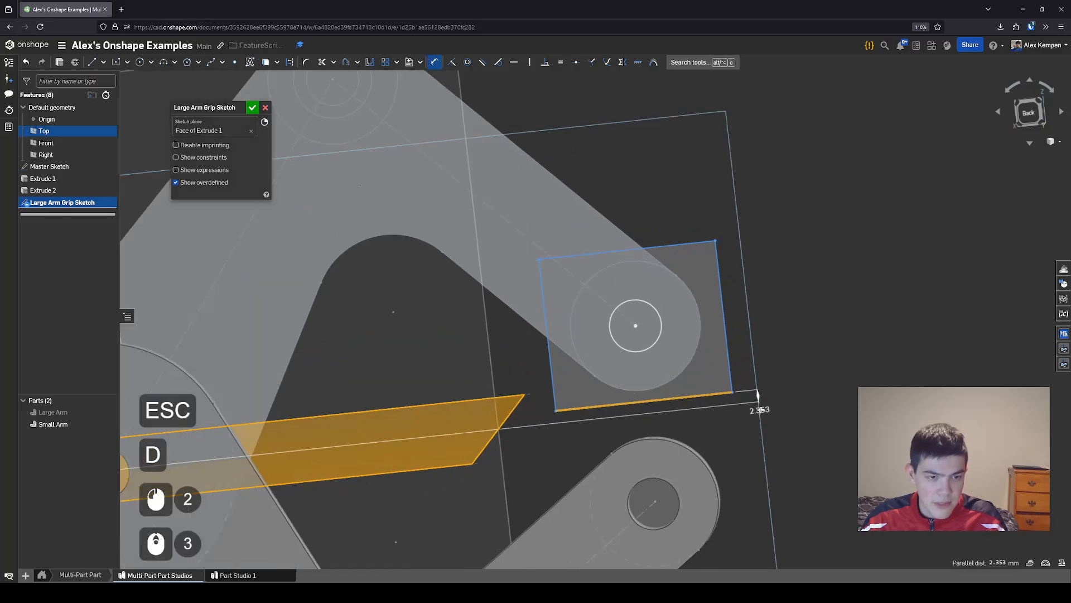
right_drag(773, 406, 782, 395)
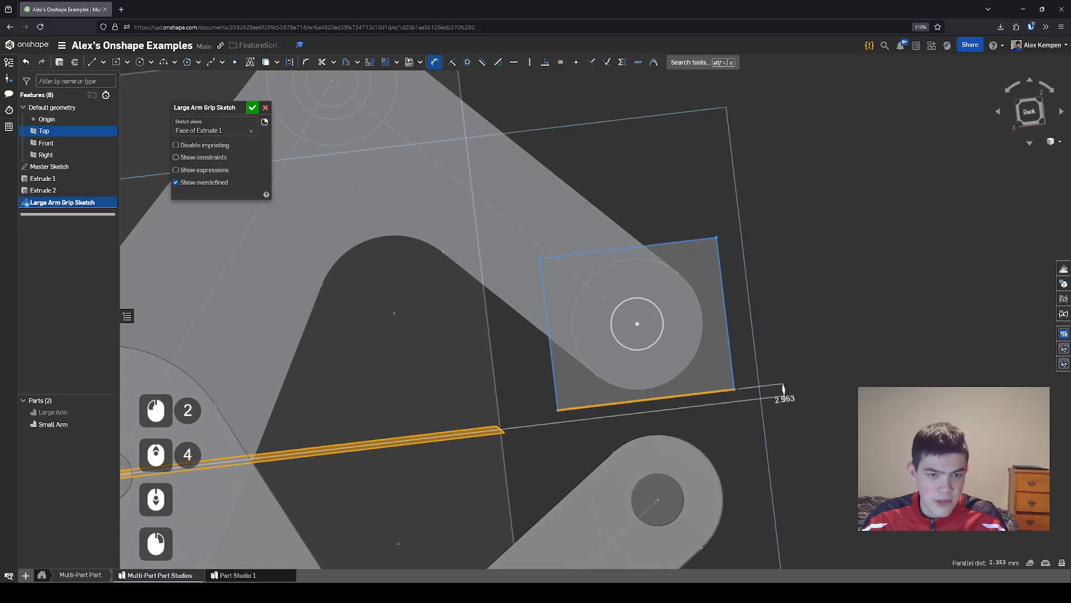
scroll(780, 396, up, 1)
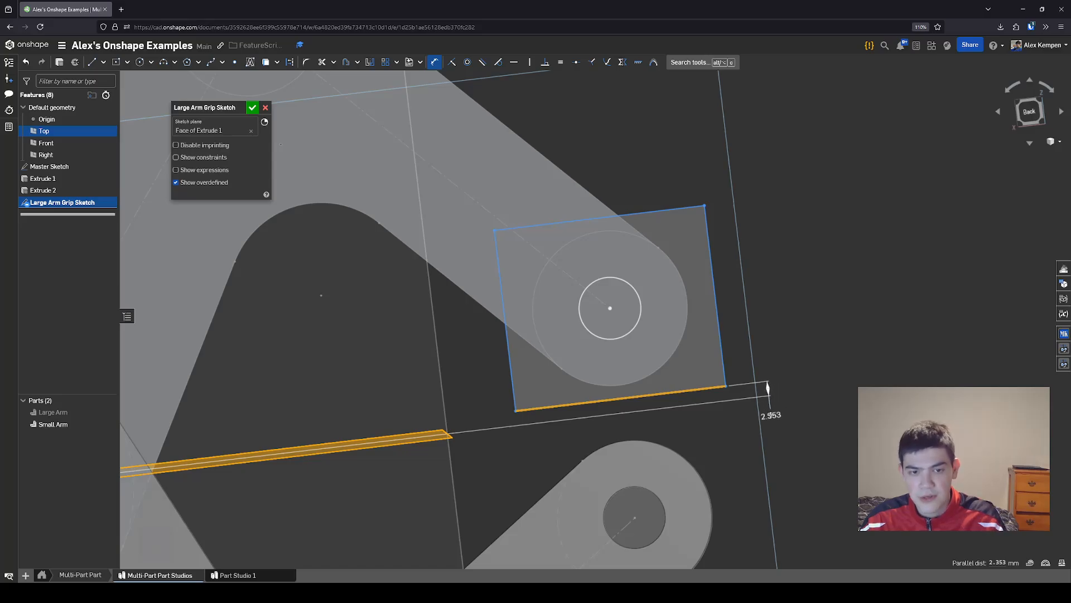
click(770, 389)
text(1)
key(Return)
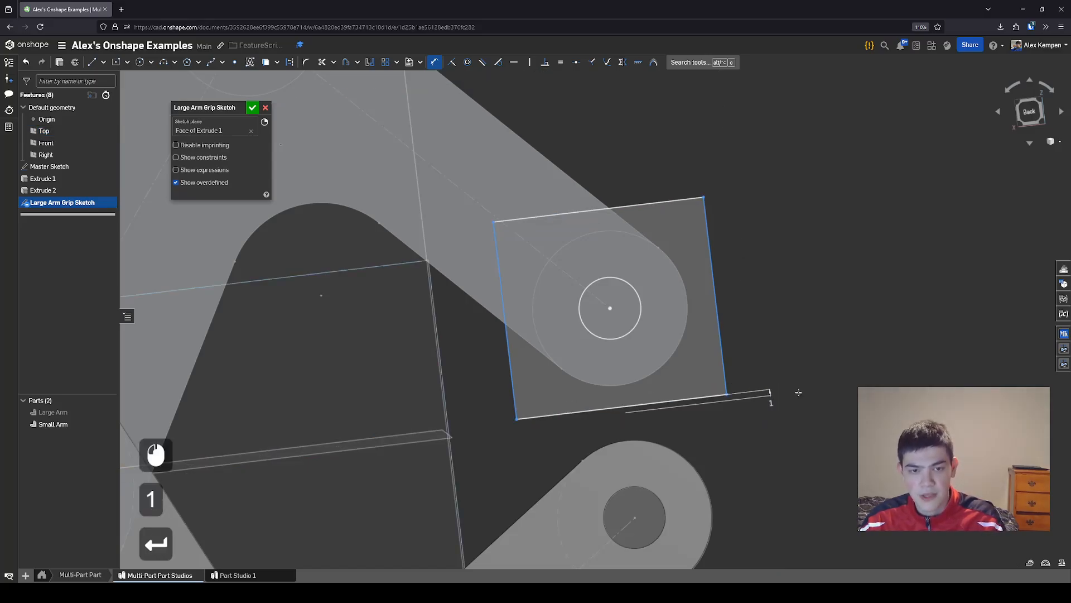
key(Escape)
Move the 1 mm dimension's label above its extension lines beside the rectangle
right_drag(748, 379, 767, 364)
scroll(762, 394, up, 1)
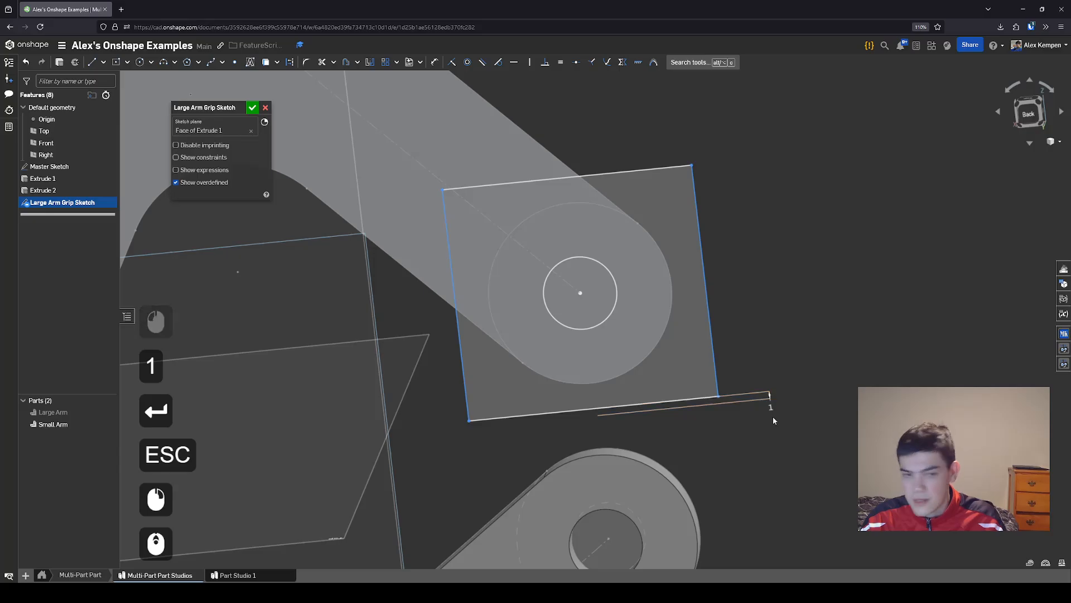
drag(773, 407, 786, 393)
mouse_move(720, 397)
right_down()
mouse_move(698, 411)
mouse_move(709, 403)
right_up()
scroll(724, 344, down, 1)
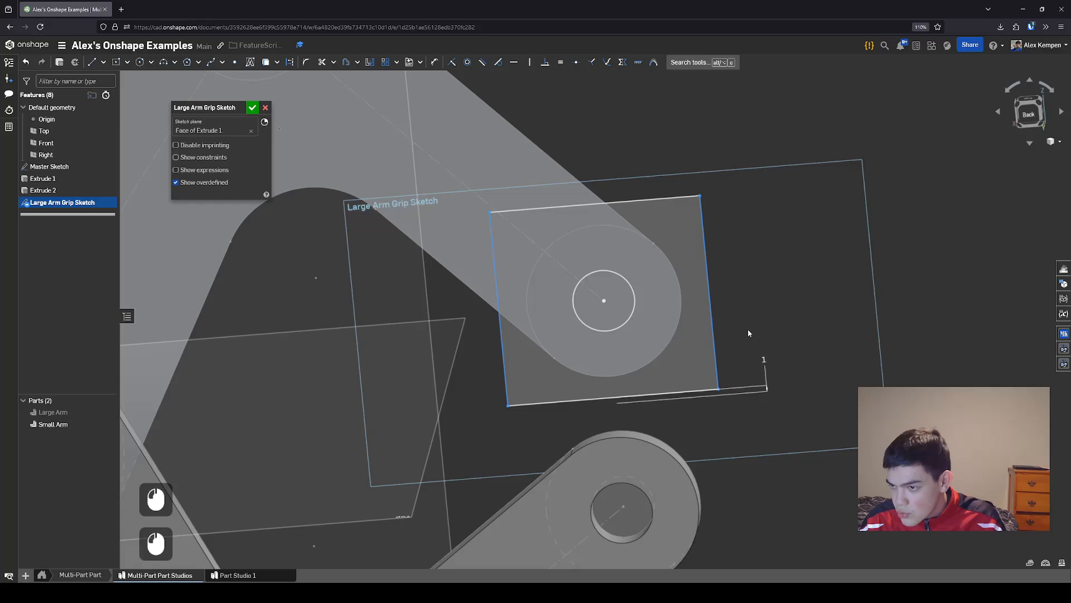
mouse_move(741, 333)
right_down()
mouse_move(739, 343)
mouse_move(728, 334)
right_up()
Draw an inverted V of two solid lines about 9 mm long, with both feet on the rectangle's lower edge below the hole
key(q)
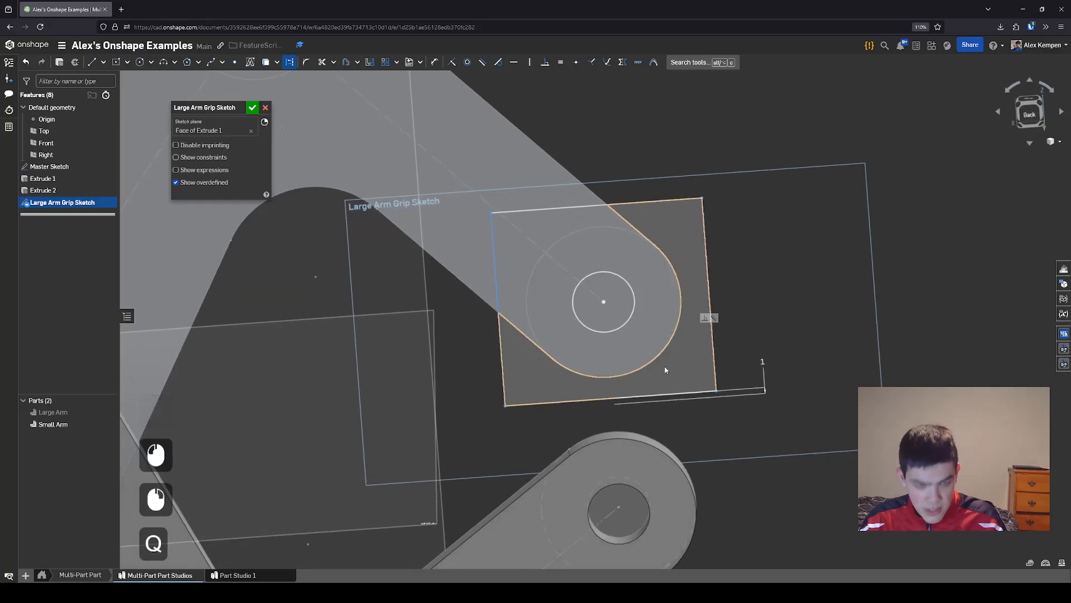
key(l)
scroll(651, 364, up, 2)
click(640, 400)
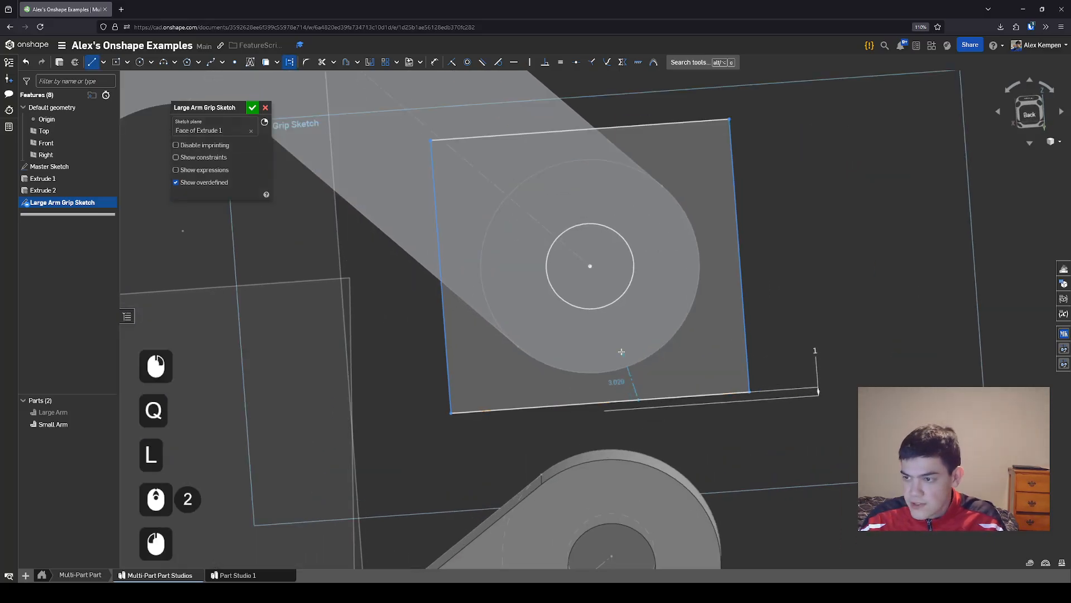
key(q)
click(603, 329)
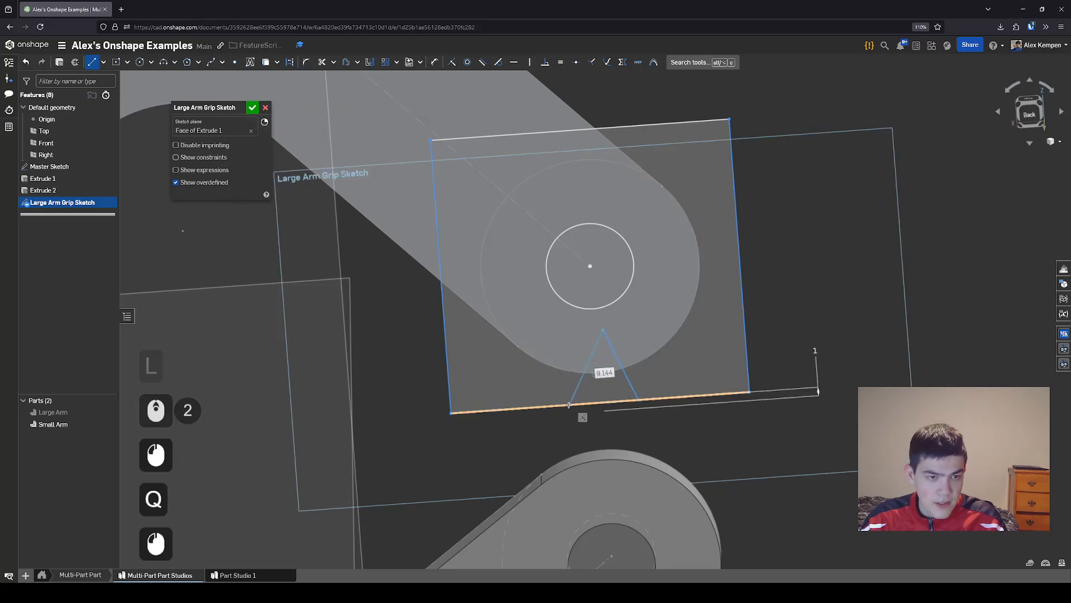
key(Escape)
Draw a vertical construction line about 8 mm long from the V's apex down to the rectangle's lower edge
key(q)
key(l)
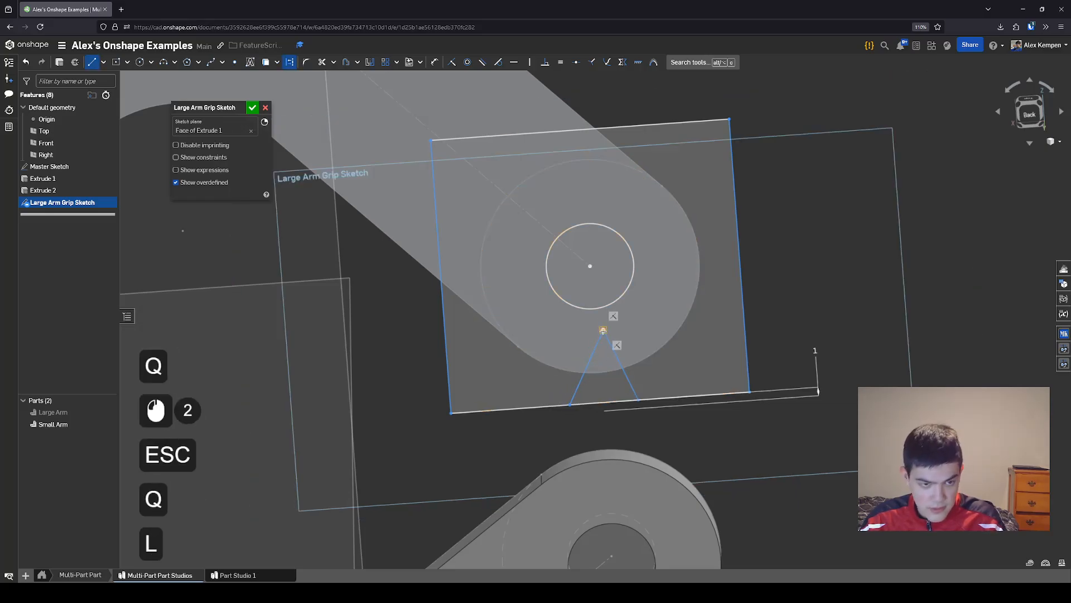
click(603, 330)
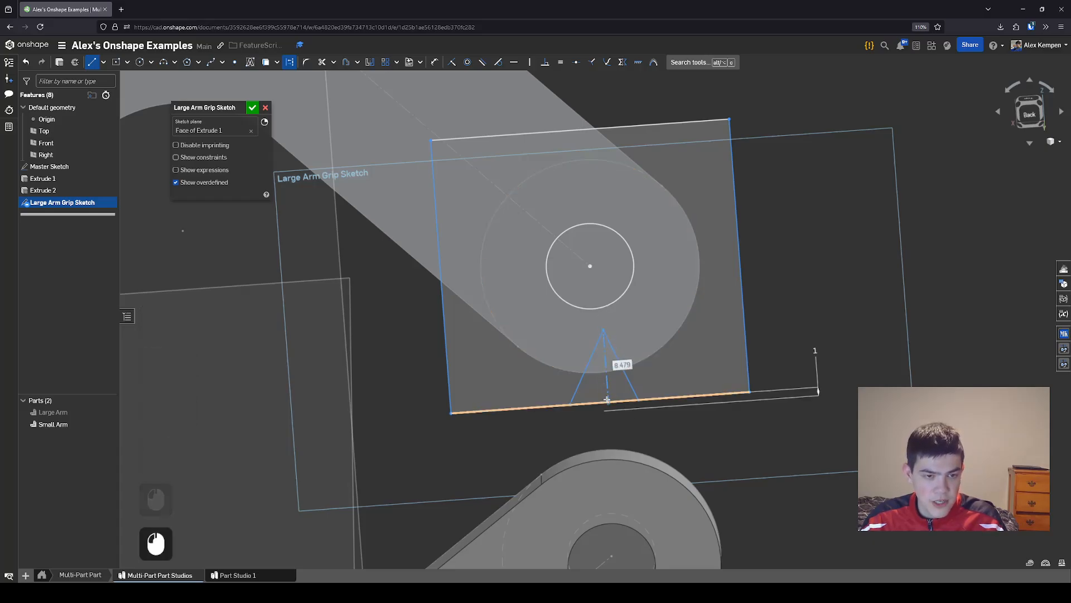
key(Escape)
click(600, 370)
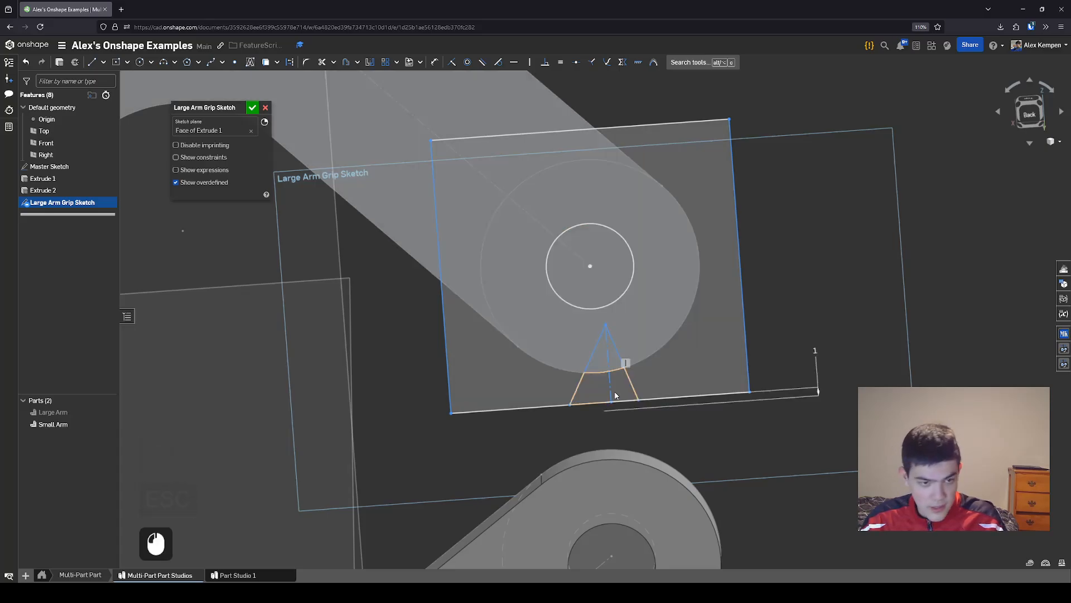
Constrain the construction line's foot to the midpoint of the rectangle's lower edge and make the V's two slanted lines equal
click(576, 62)
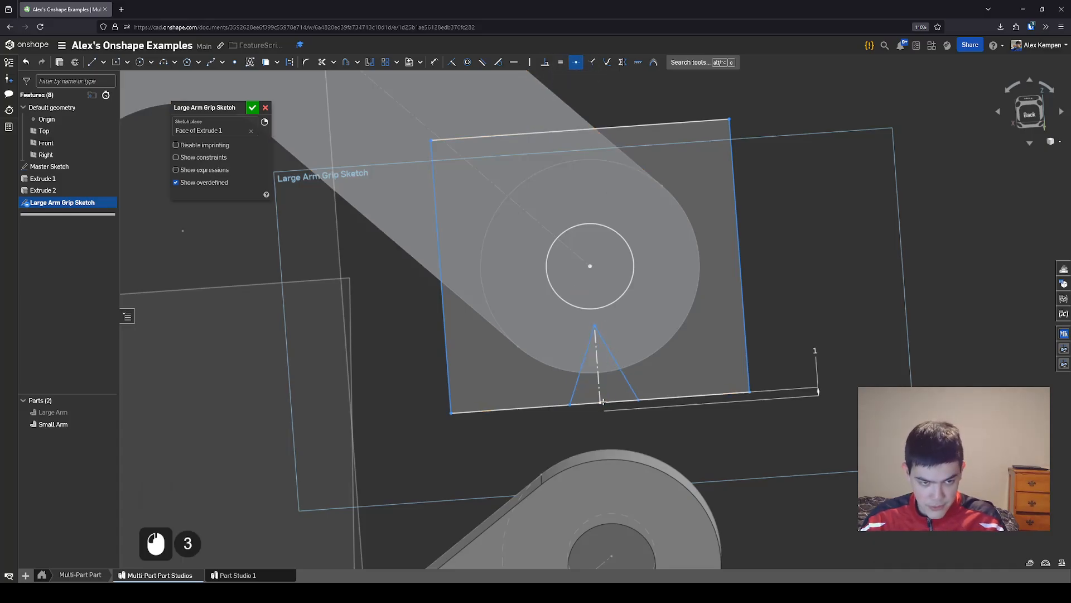
key(Escape)
key(e)
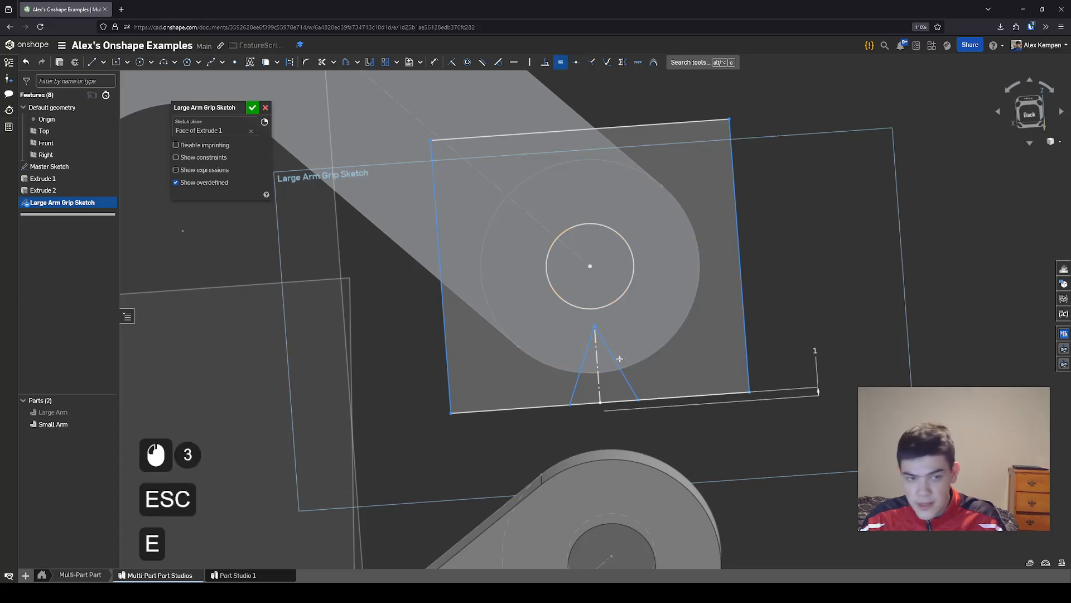
click(611, 358)
key(Escape)
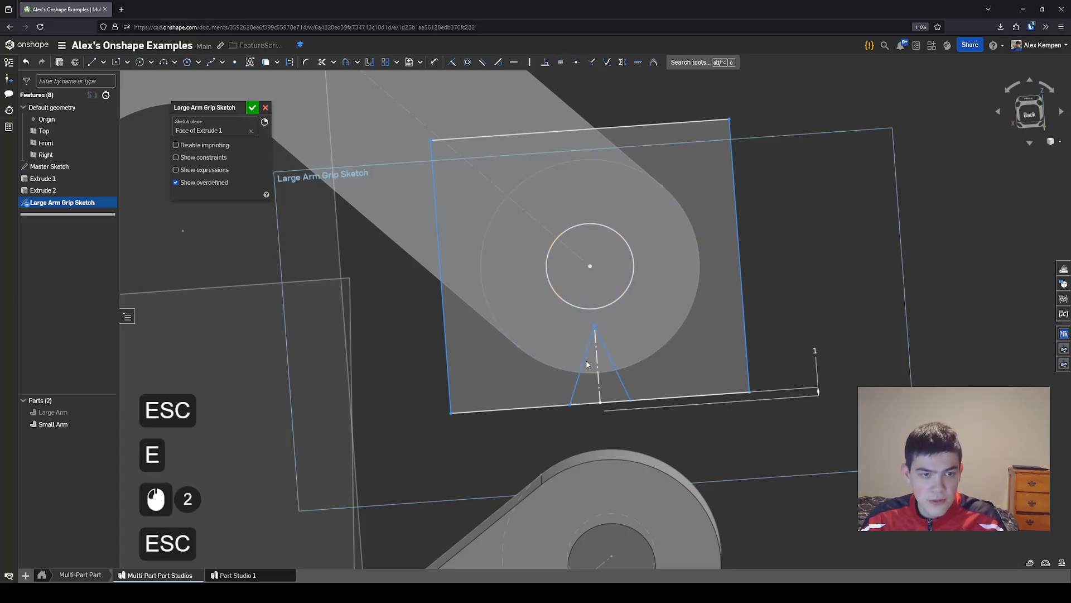
Dimension the V's apex 10 mm above the rectangle's lower edge
key(d)
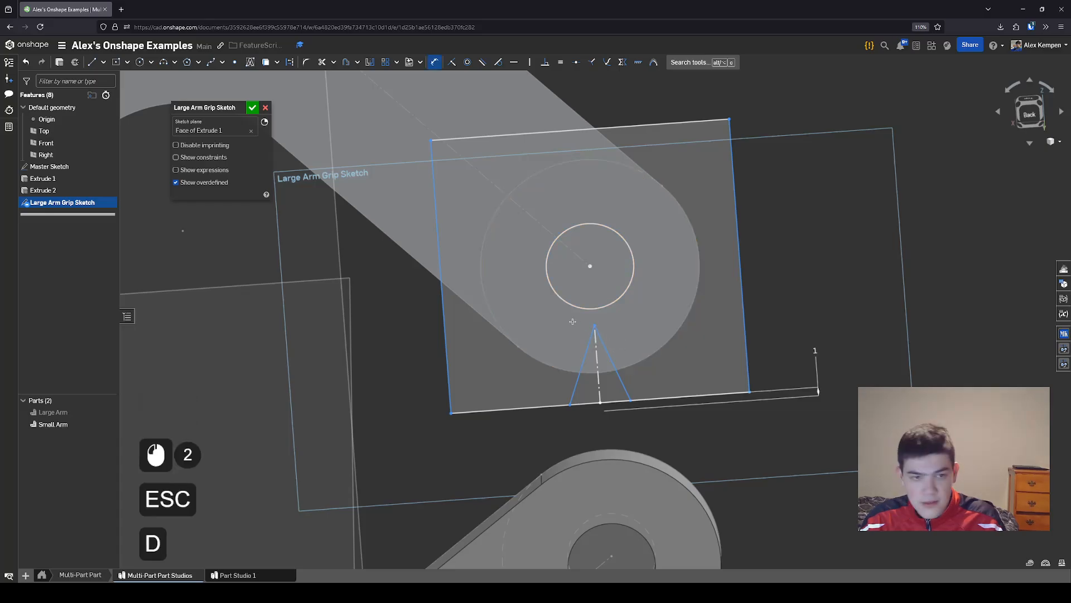
click(595, 325)
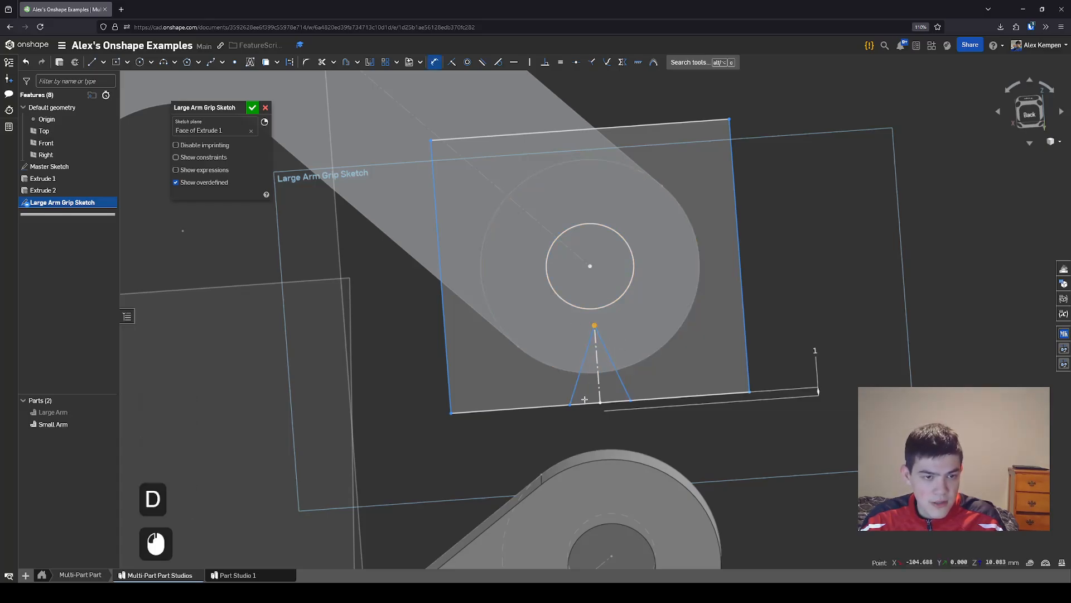
click(402, 365)
text(10)
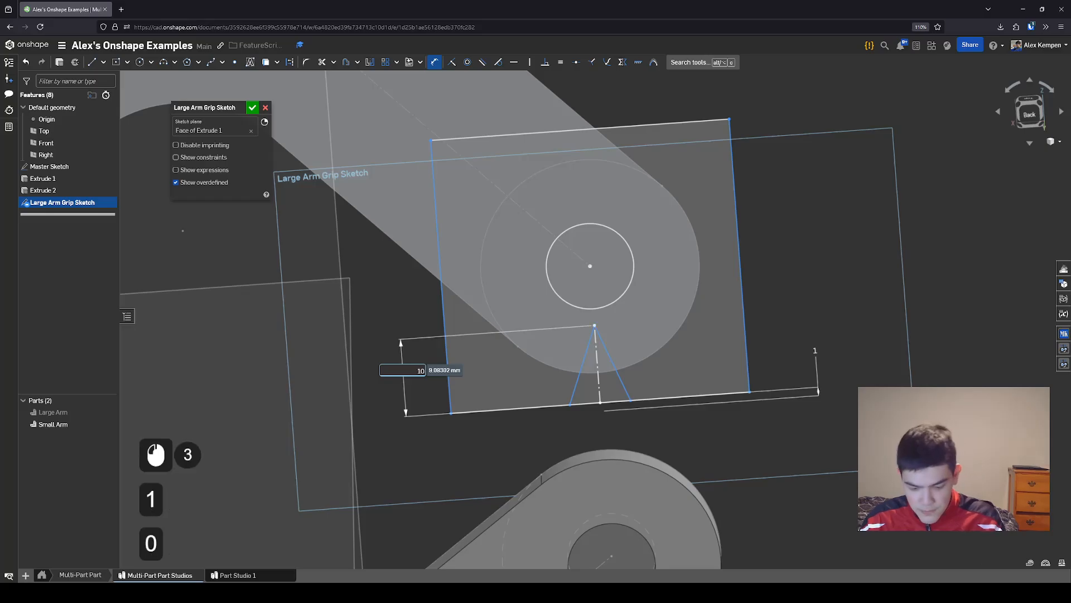
key(Return)
Make the side edge and the upper edge of the grip rectangle equal in length
click(590, 353)
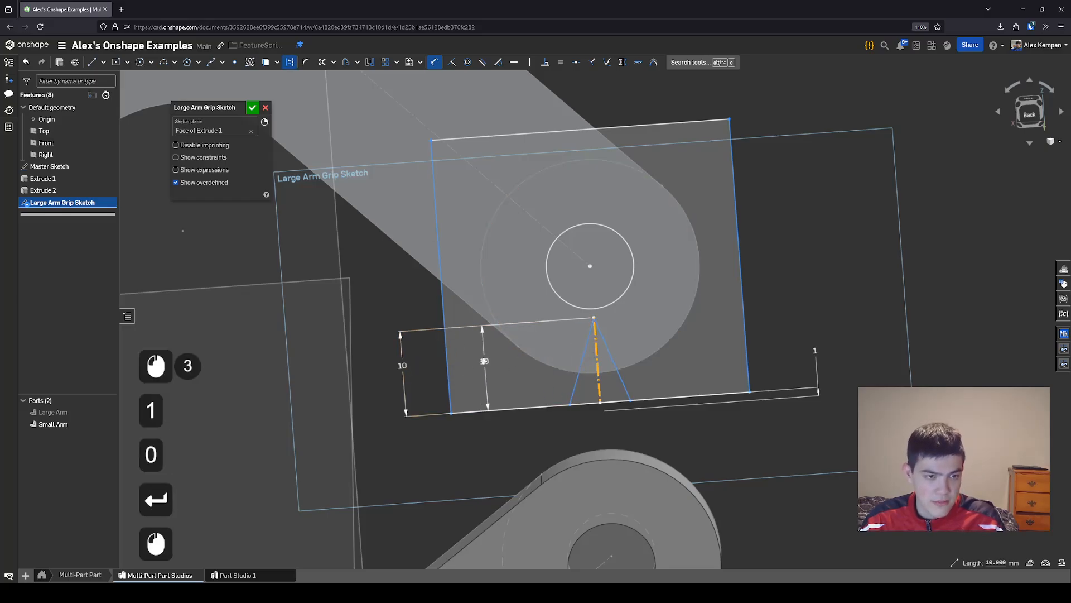
key(Escape)
scroll(711, 330, down, 2)
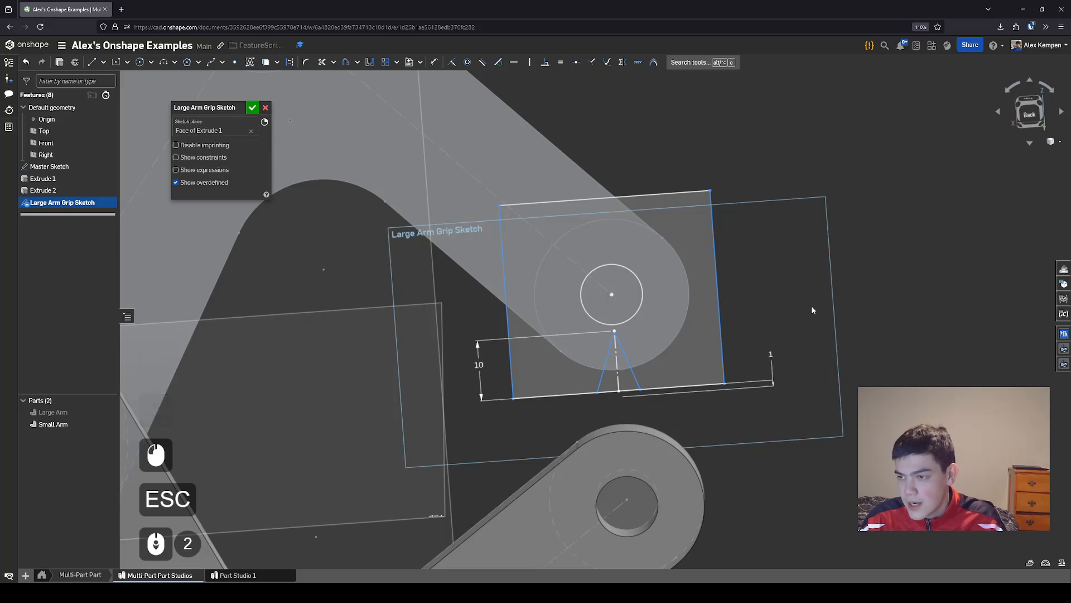
click(852, 277)
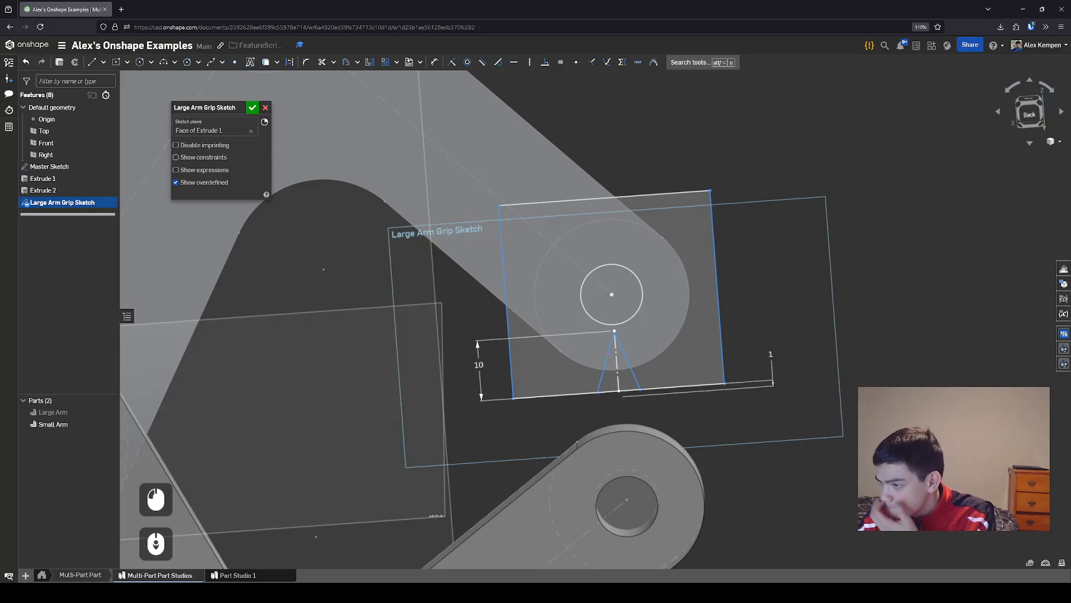
key(e)
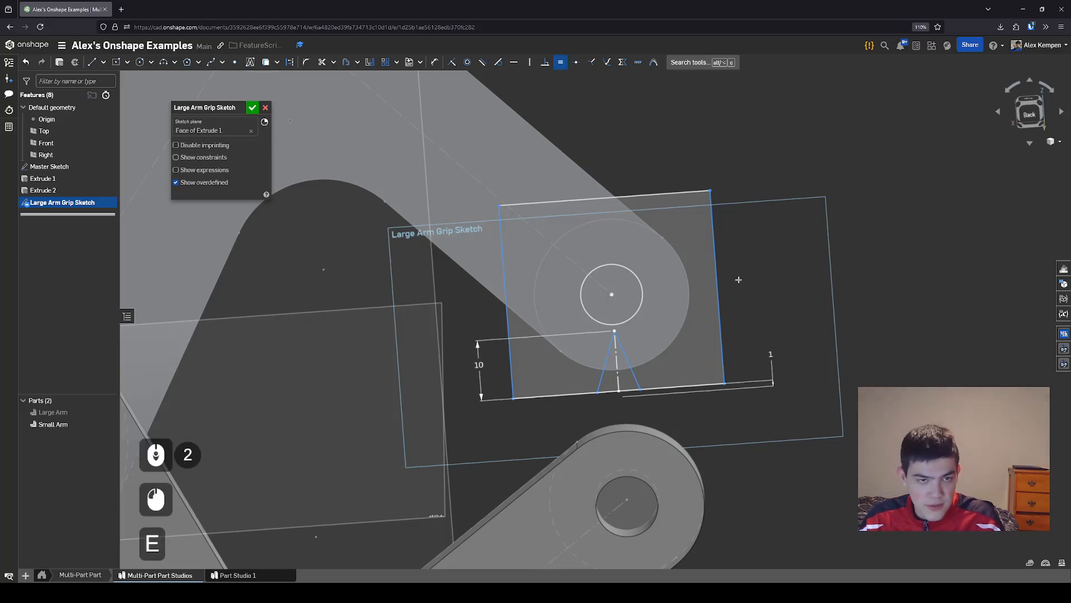
click(713, 247)
click(602, 199)
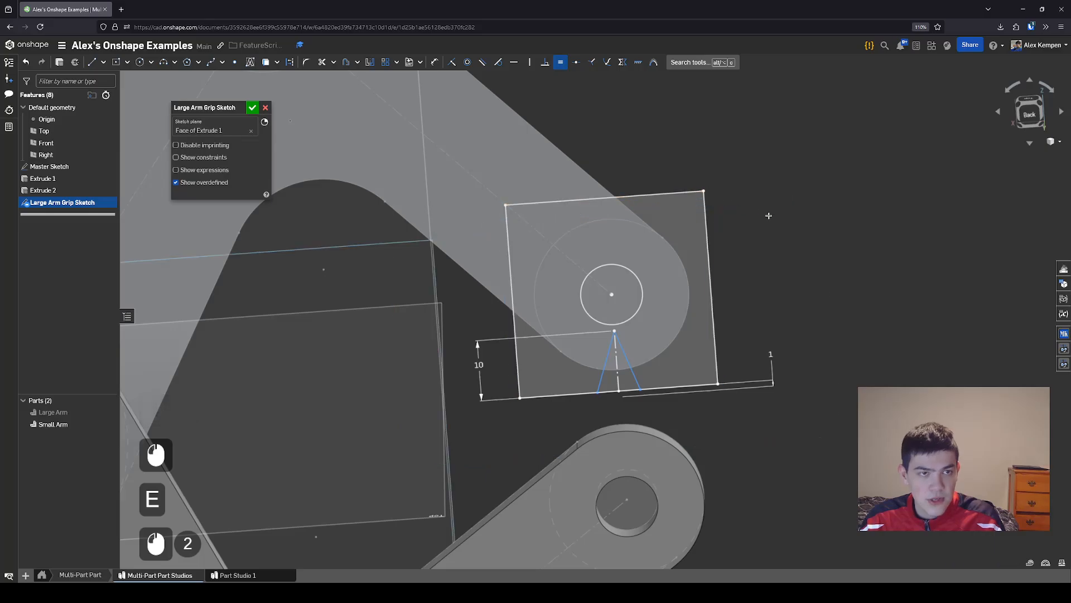
key(Escape)
scroll(773, 283, down, 2)
scroll(679, 328, up, 3)
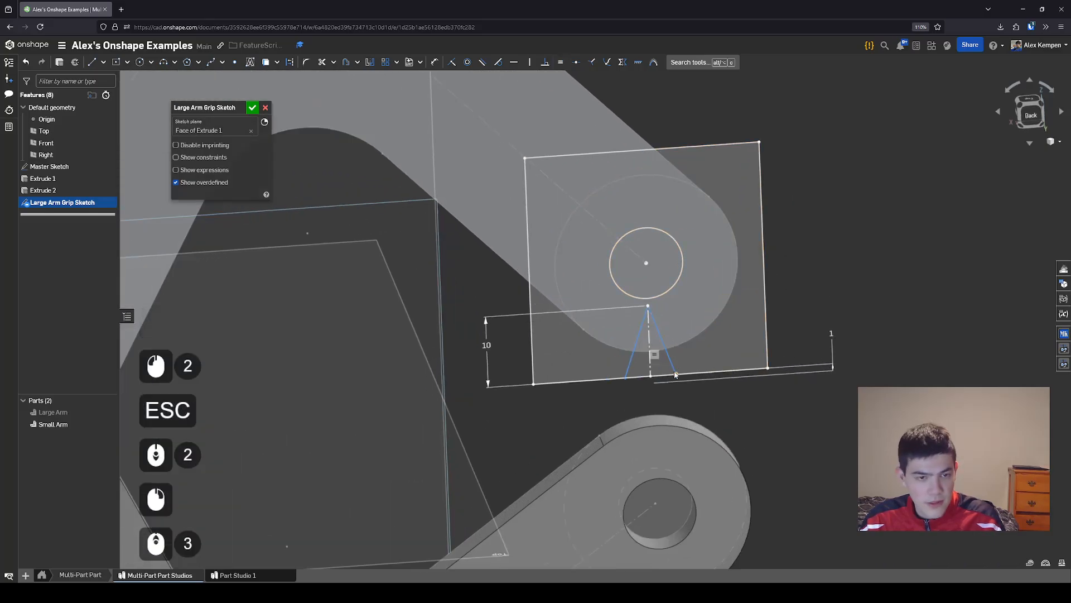
Spread the V's feet apart and dimension the distance between them as 10 mm
mouse_move(675, 374)
mouse_down()
mouse_move(696, 375)
mouse_move(682, 374)
mouse_up()
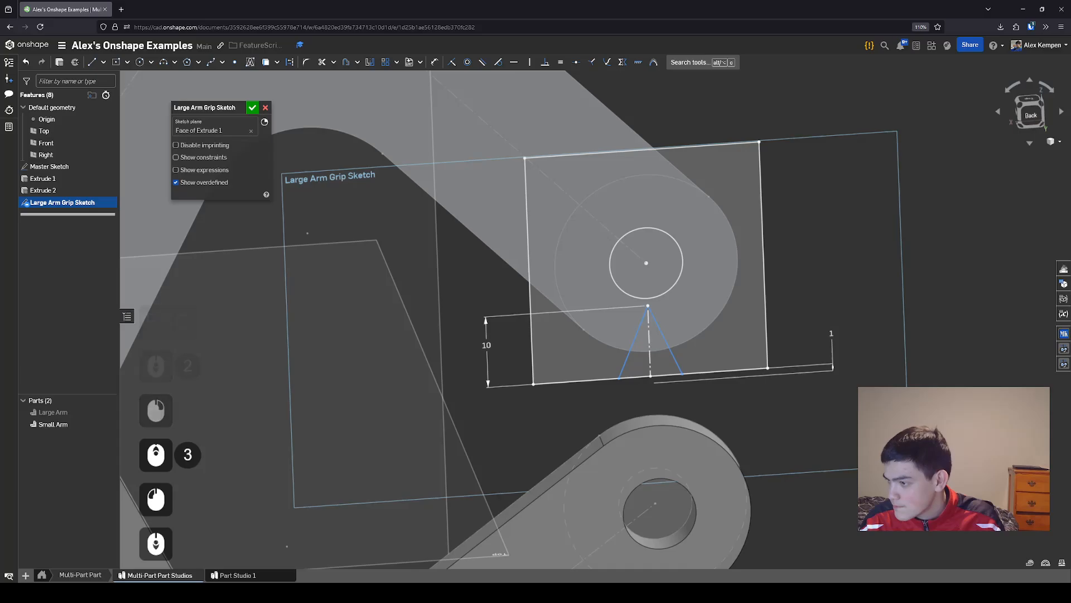
key(d)
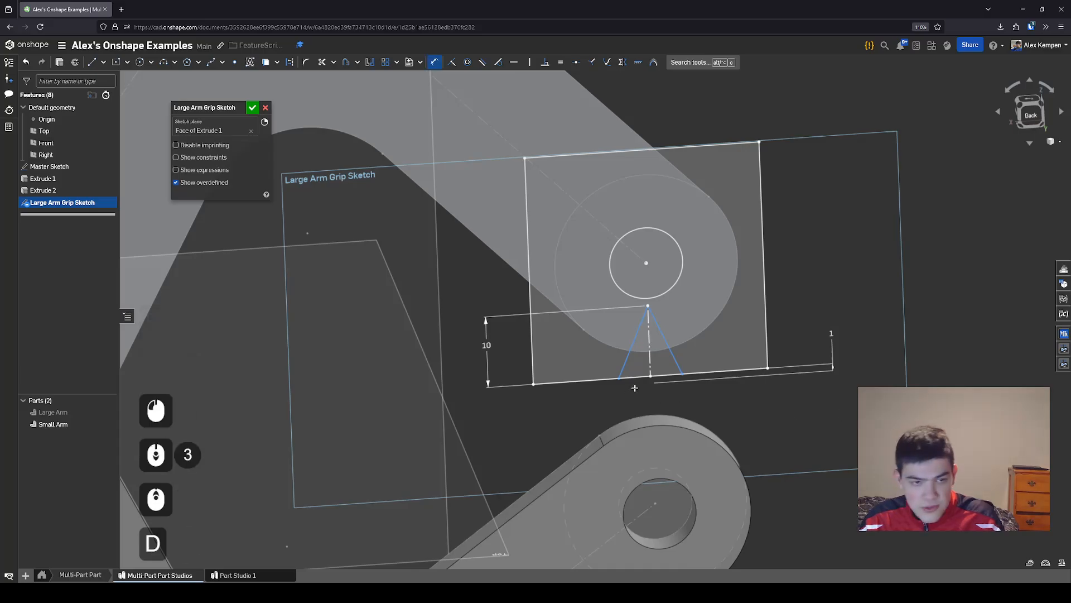
click(620, 379)
click(679, 372)
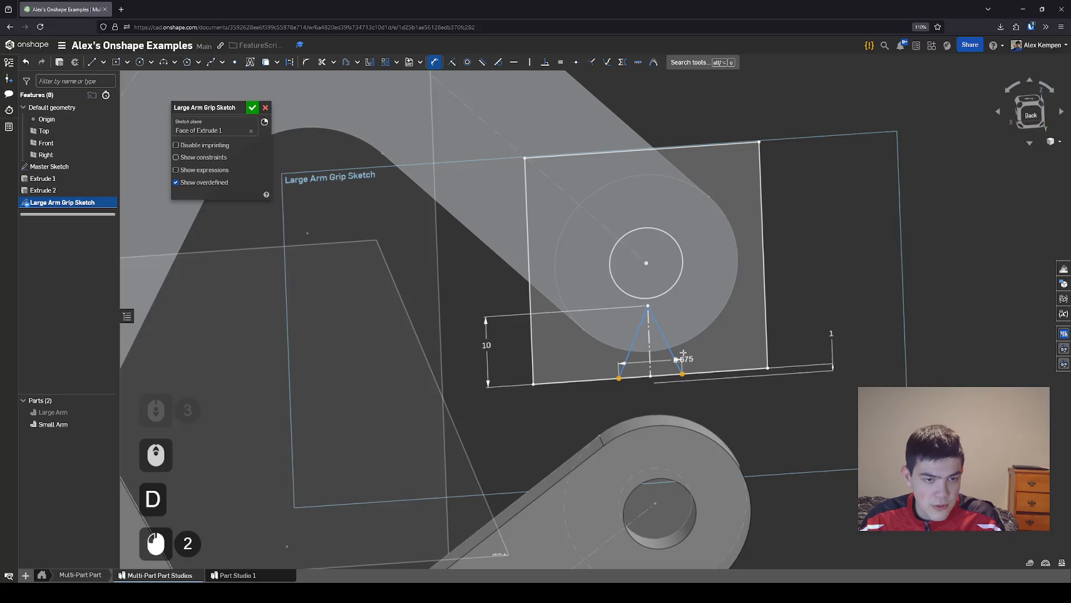
click(654, 398)
text(10)
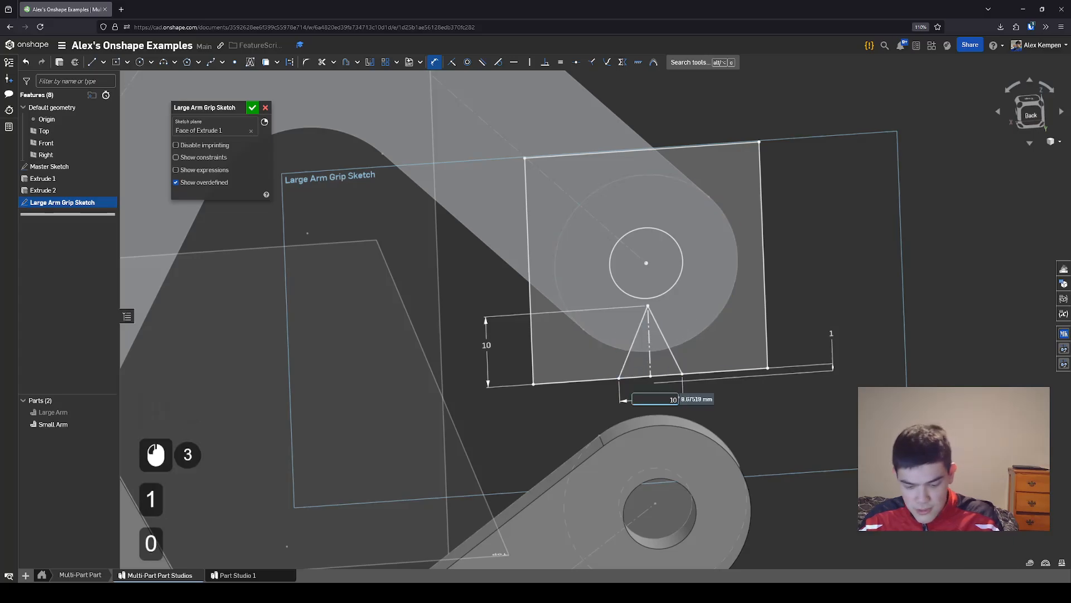
key(Return)
key(Escape)
scroll(723, 391, down, 2)
Finish the Large Arm Grip Sketch and hide both it and the Master Sketch
click(723, 379)
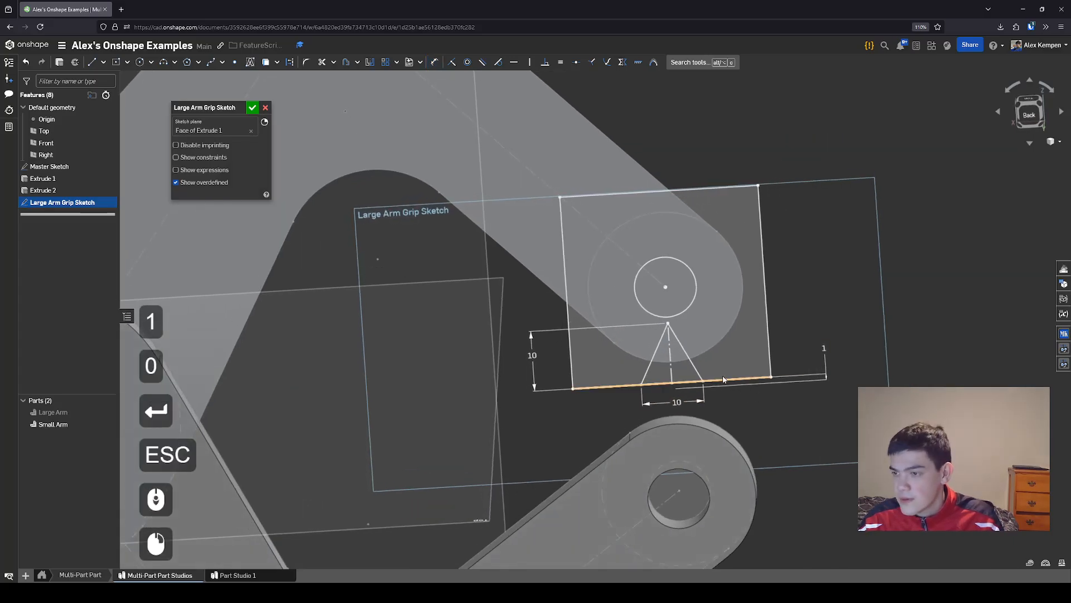
scroll(455, 245, down, 2)
right_drag(505, 251, 520, 275)
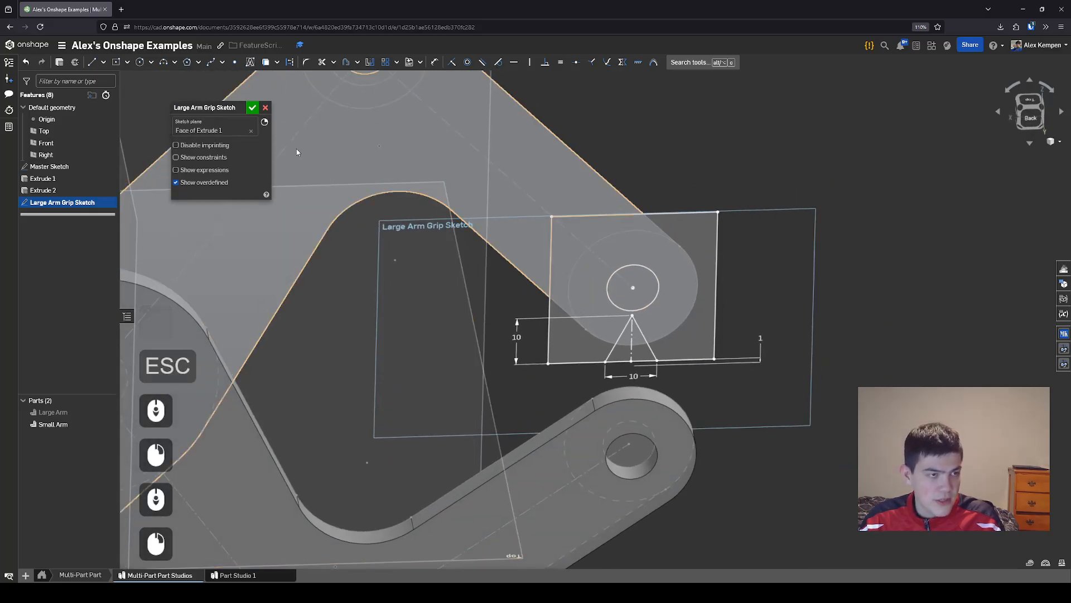
click(252, 107)
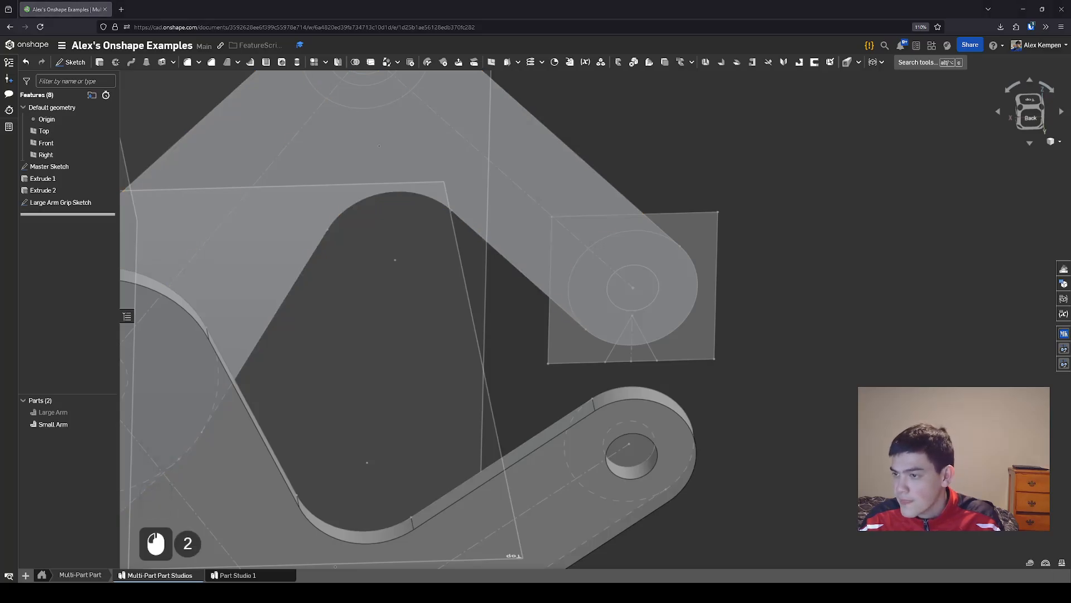
scroll(687, 315, down, 3)
right_drag(656, 319, 708, 335)
scroll(715, 336, down, 2)
right_drag(719, 335, 663, 370)
scroll(742, 362, up, 1)
scroll(630, 370, up, 2)
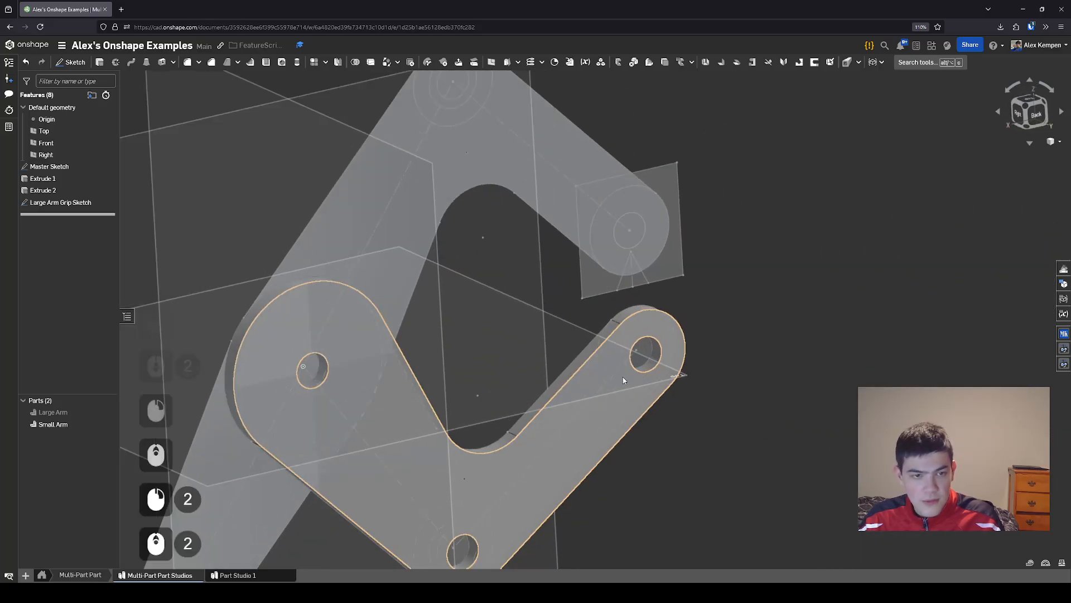
click(108, 167)
click(109, 202)
scroll(718, 273, down, 3)
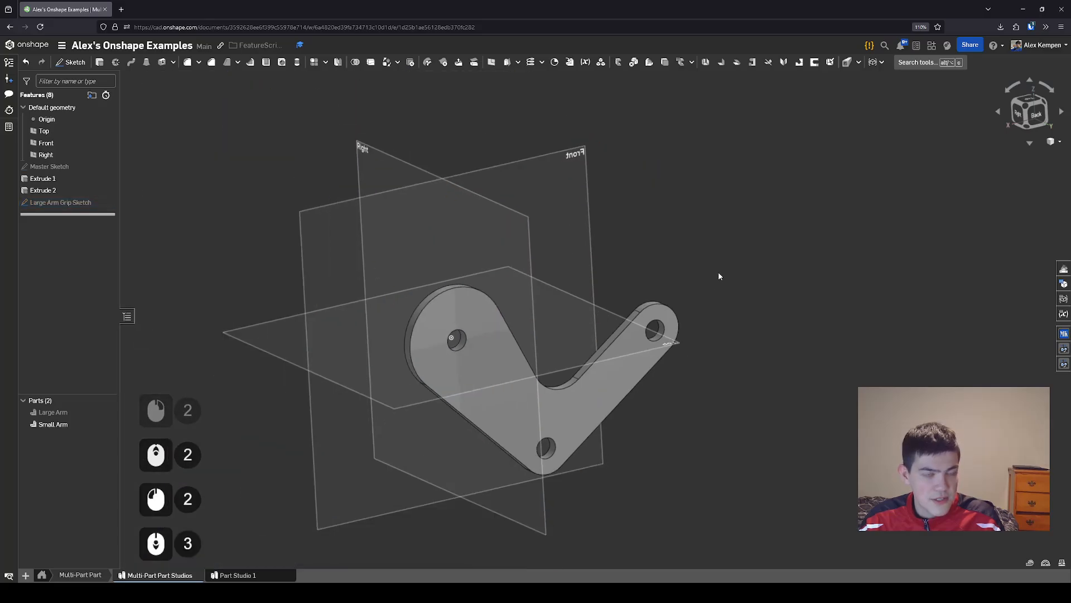
Make the Large Arm part visible again
mouse_move(716, 269)
right_down()
mouse_move(710, 275)
mouse_move(734, 266)
right_up()
click(109, 411)
click(738, 262)
click(734, 266)
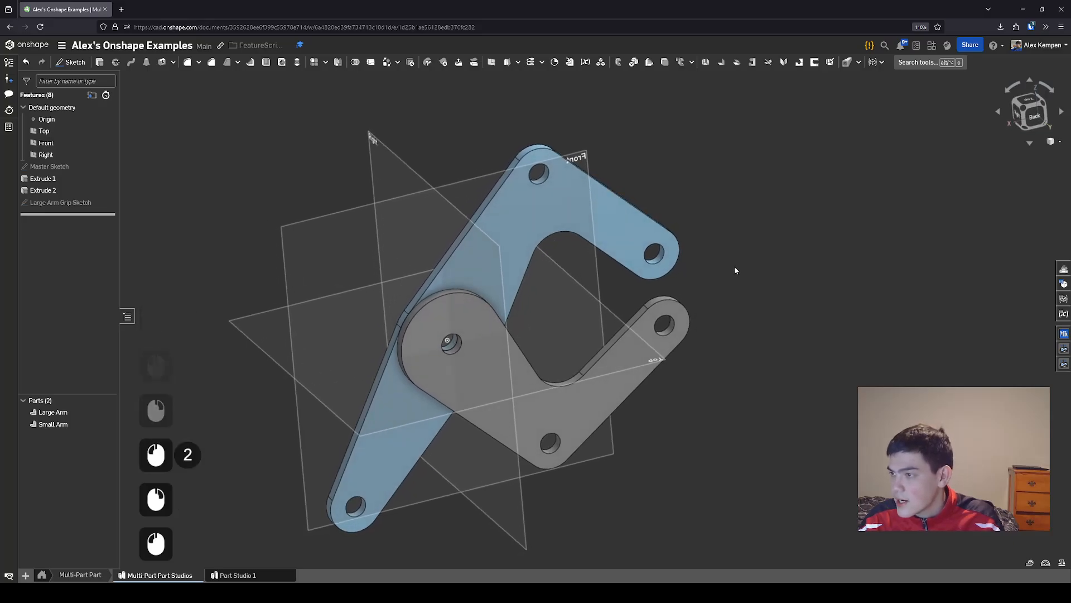
scroll(498, 335, up, 2)
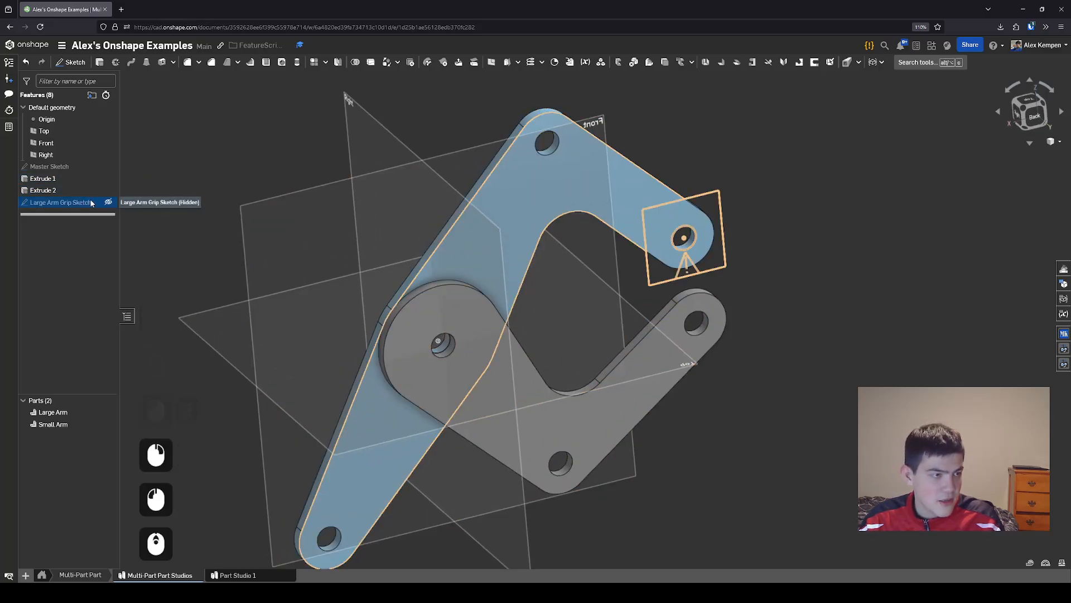
Start a new sketch on the broad outer face of the Small Arm
click(71, 63)
mouse_move(573, 380)
right_down()
mouse_move(597, 421)
mouse_move(639, 433)
right_up()
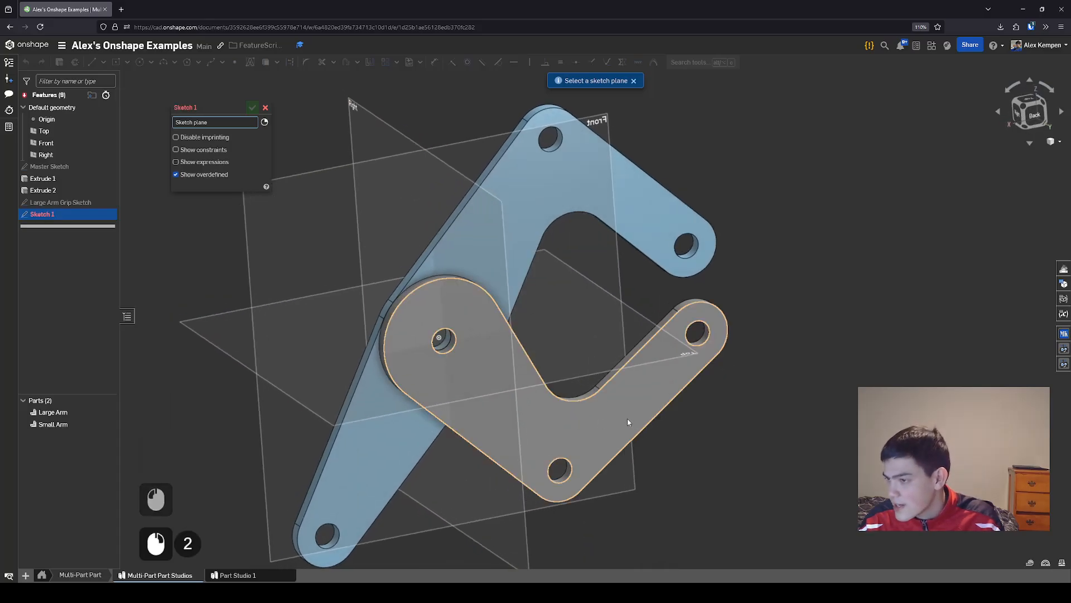
click(628, 422)
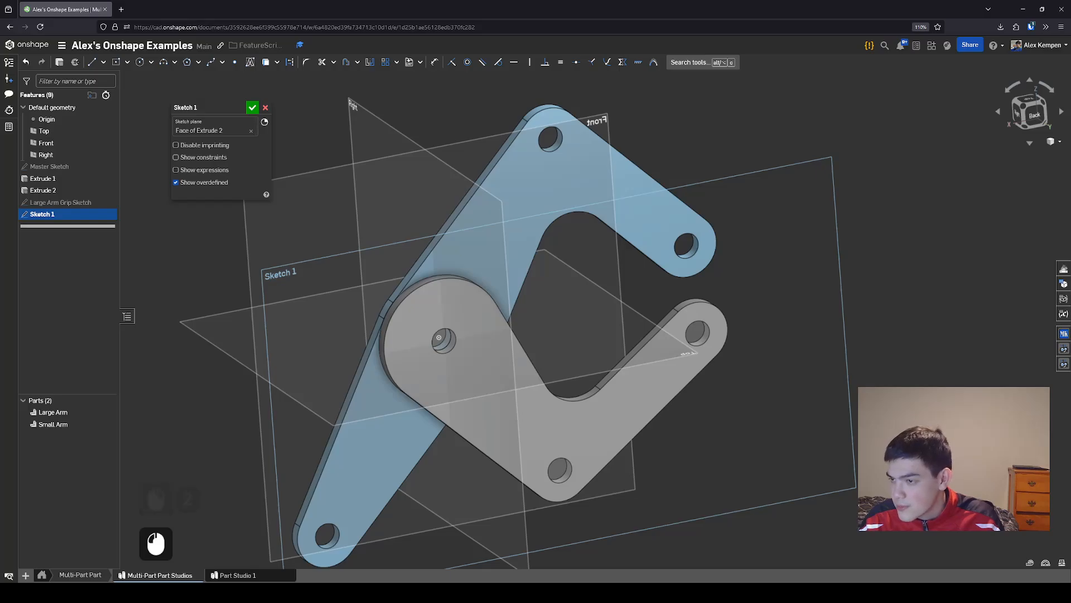
scroll(852, 359, up, 3)
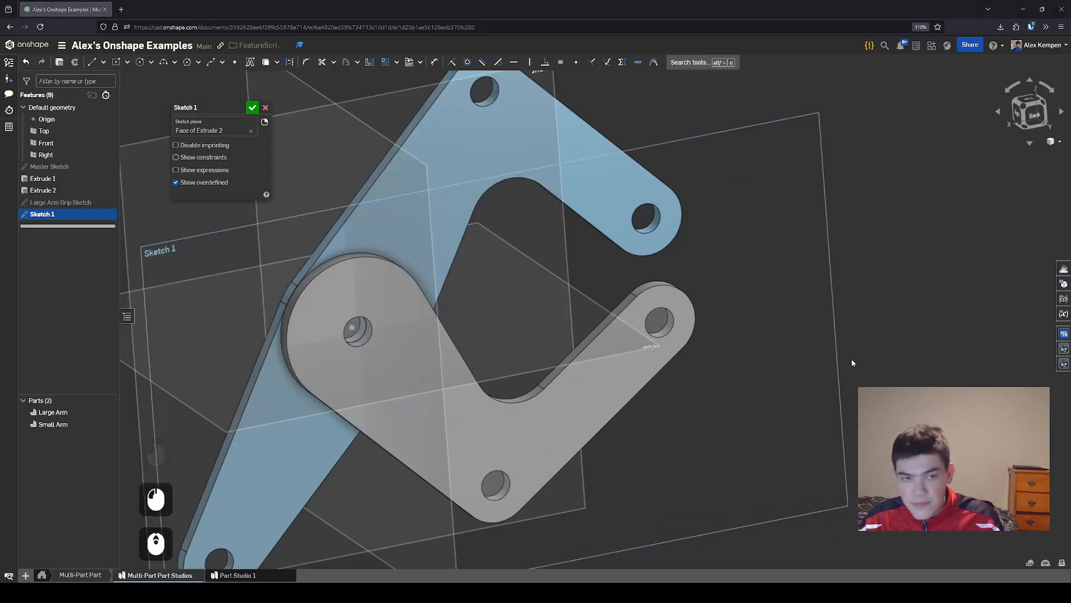
Show the Large Arm Grip Sketch as a reference and turn the model to the Back view
click(109, 202)
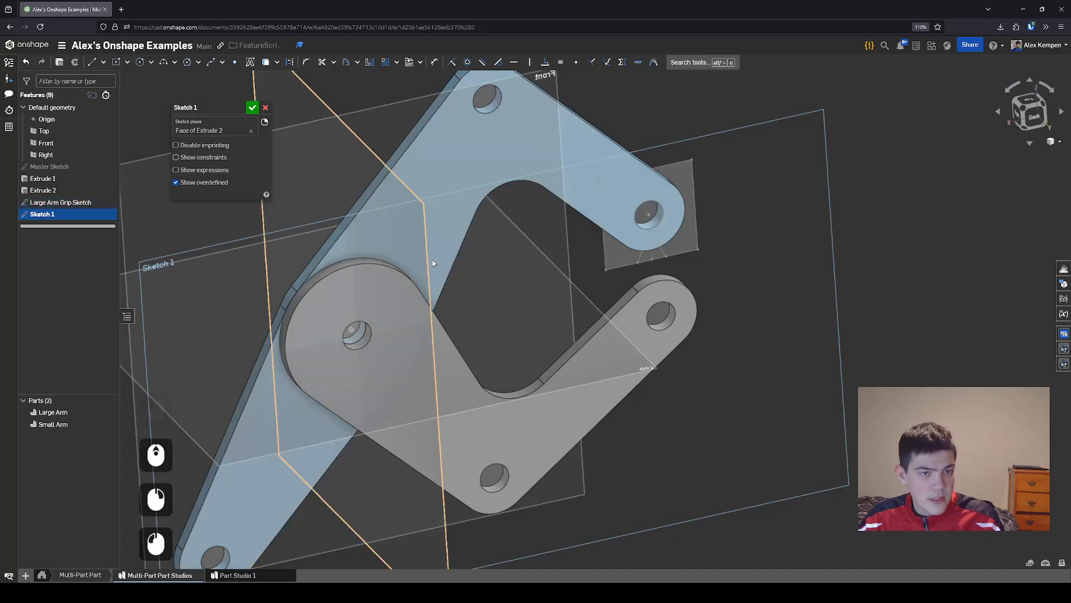
mouse_move(769, 297)
right_down()
mouse_move(727, 283)
mouse_move(781, 312)
right_up()
scroll(777, 284, up, 2)
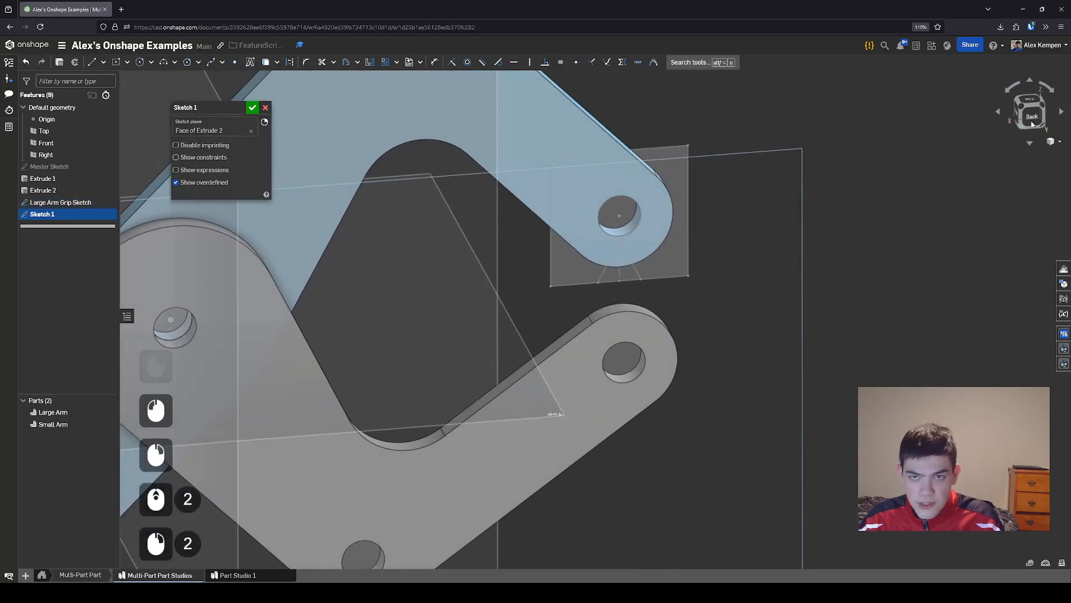
click(1034, 113)
scroll(901, 384, up, 1)
scroll(901, 384, up, 1)
middle_drag(901, 383, 865, 373)
right_drag(819, 353, 785, 355)
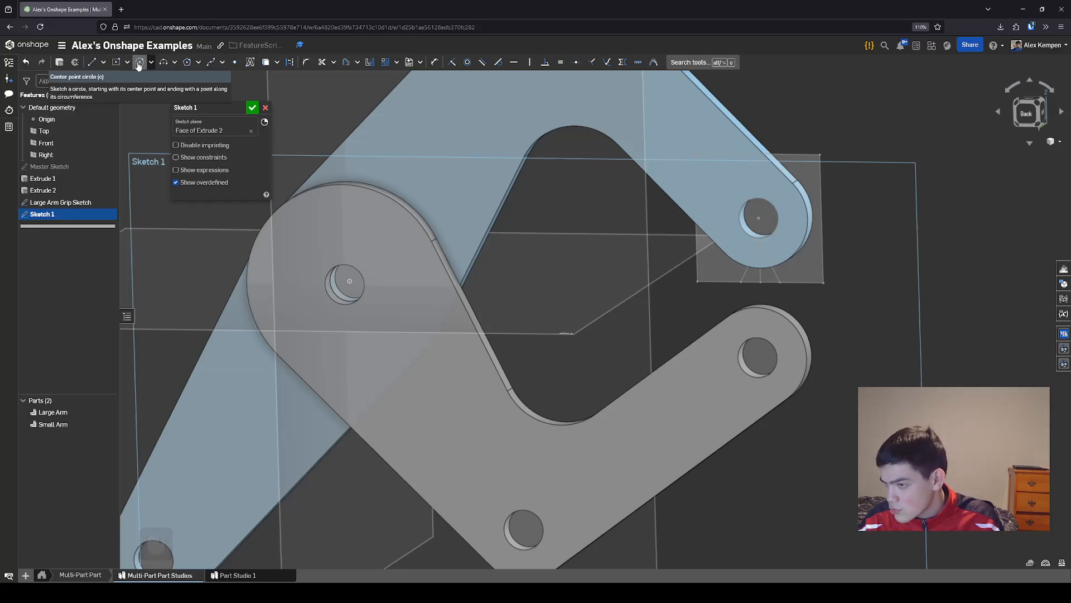
Project the circular edge of the hole at the Small Arm's tip into the sketch
click(265, 61)
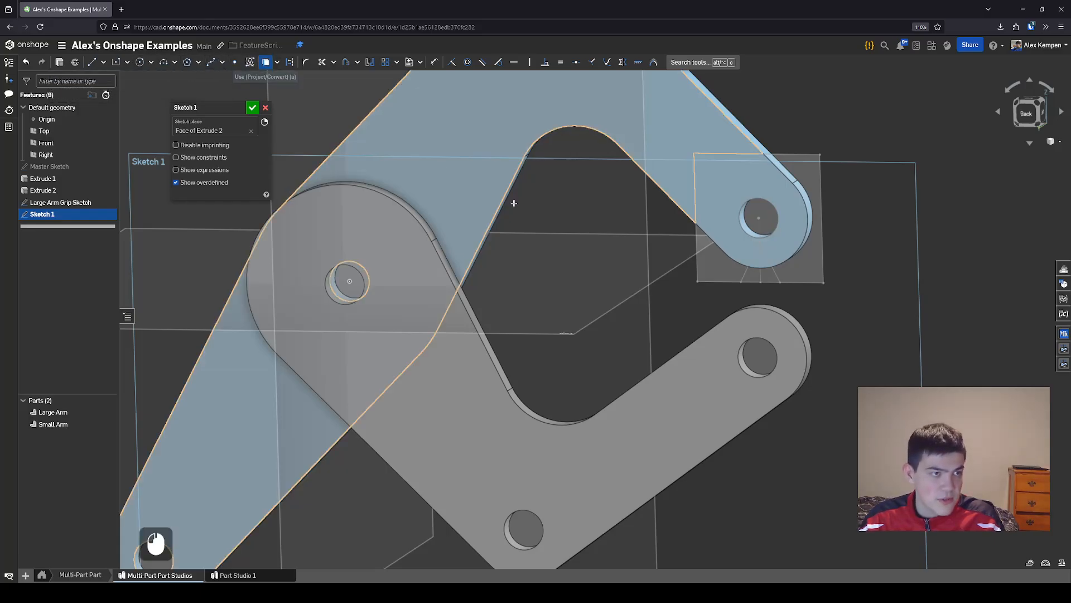
scroll(806, 366, up, 2)
right_drag(806, 366, 725, 379)
scroll(725, 380, up, 2)
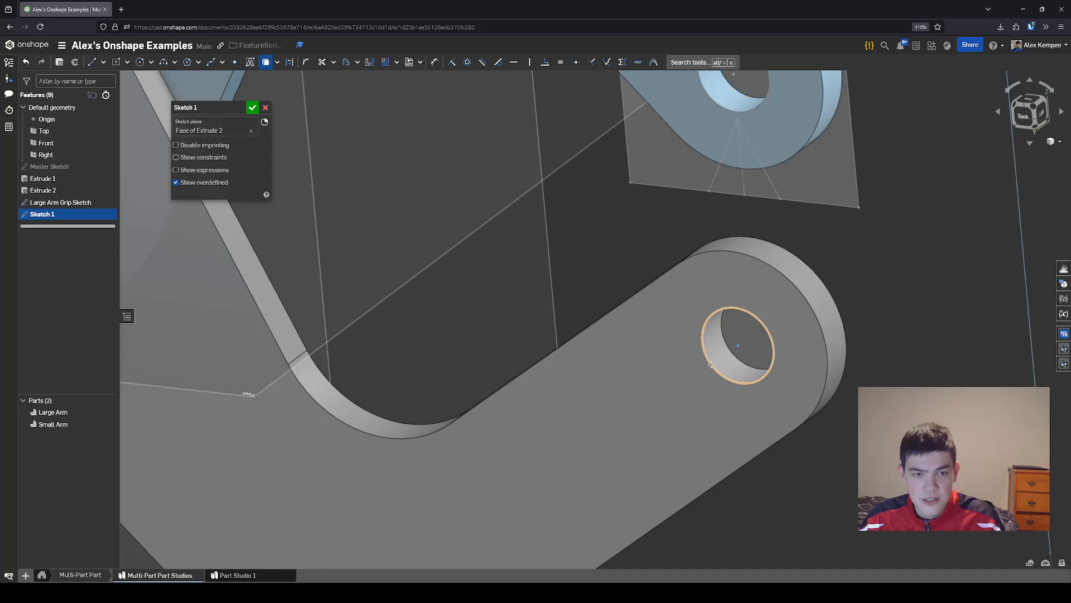
click(711, 365)
key(Escape)
scroll(902, 341, down, 3)
right_drag(902, 342, 924, 338)
middle_drag(914, 359, 901, 352)
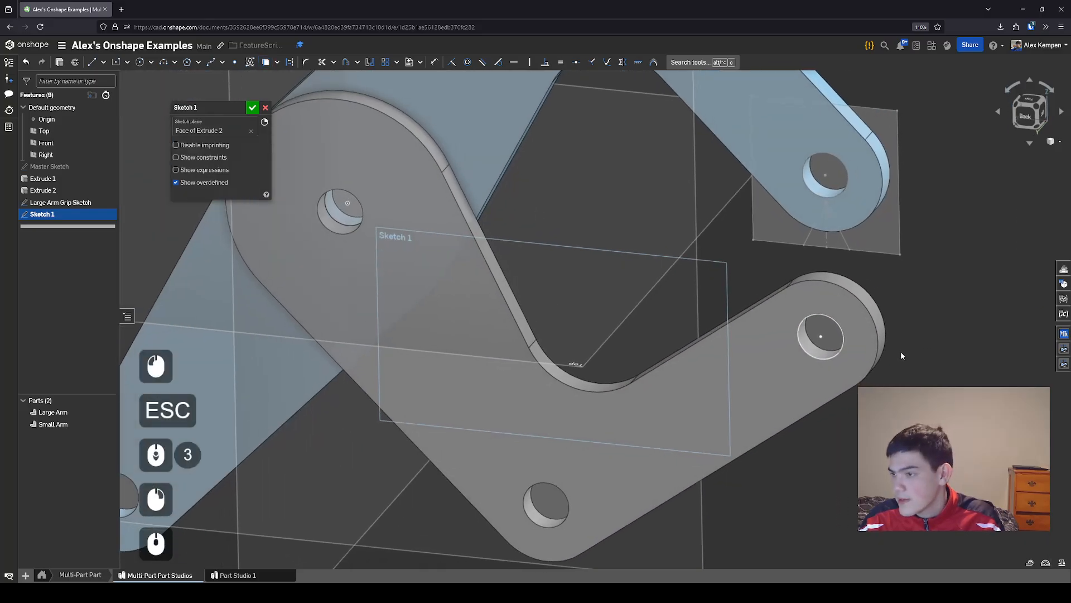
scroll(900, 351, down, 1)
scroll(846, 298, up, 1)
middle_drag(843, 297, 829, 292)
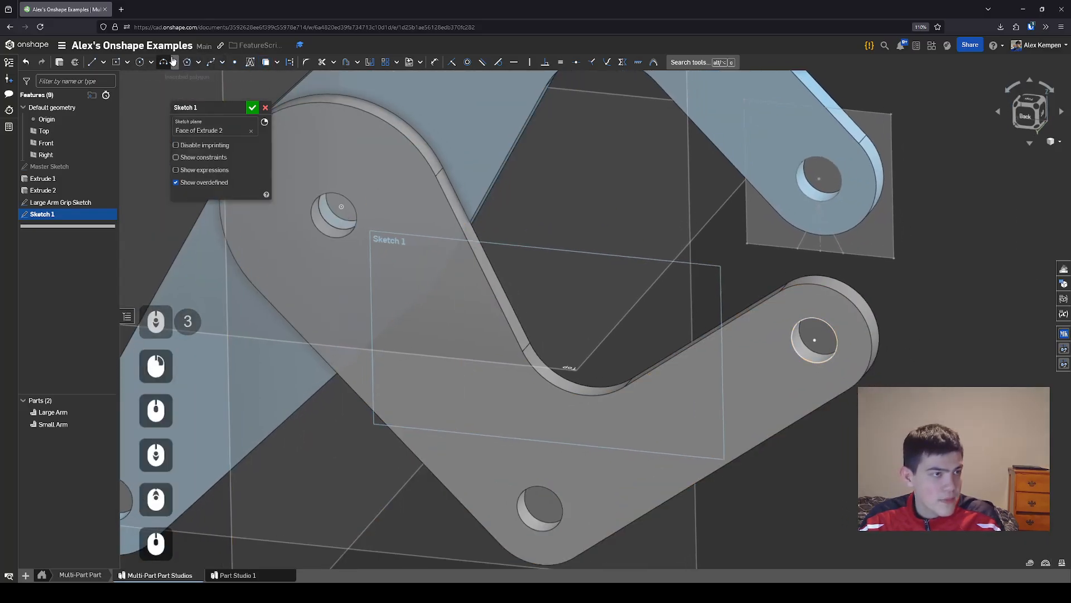
Draw a center point rectangle about 35 mm wide, centred on the hole at the Small Arm's tip
click(116, 62)
click(780, 310)
click(849, 370)
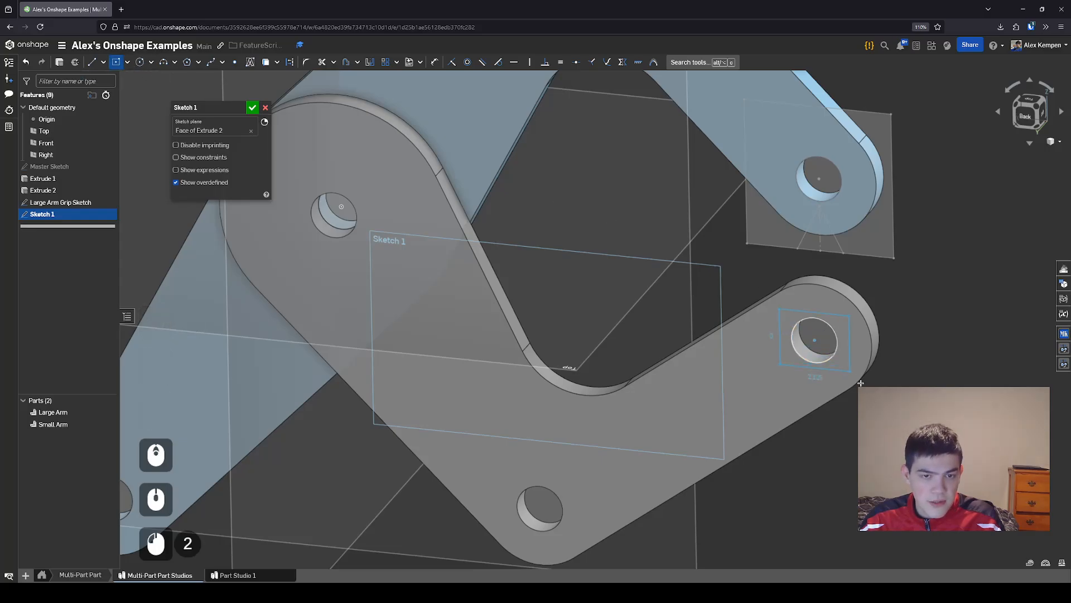
click(895, 415)
key(Escape)
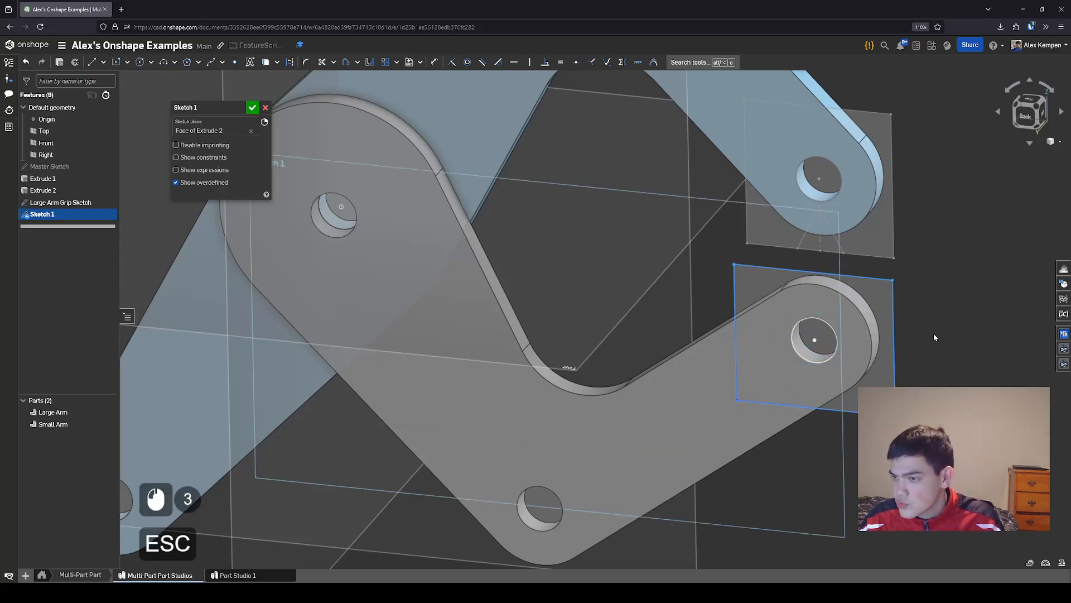
right_drag(938, 337, 948, 313)
middle_drag(942, 301, 935, 316)
right_drag(935, 316, 939, 310)
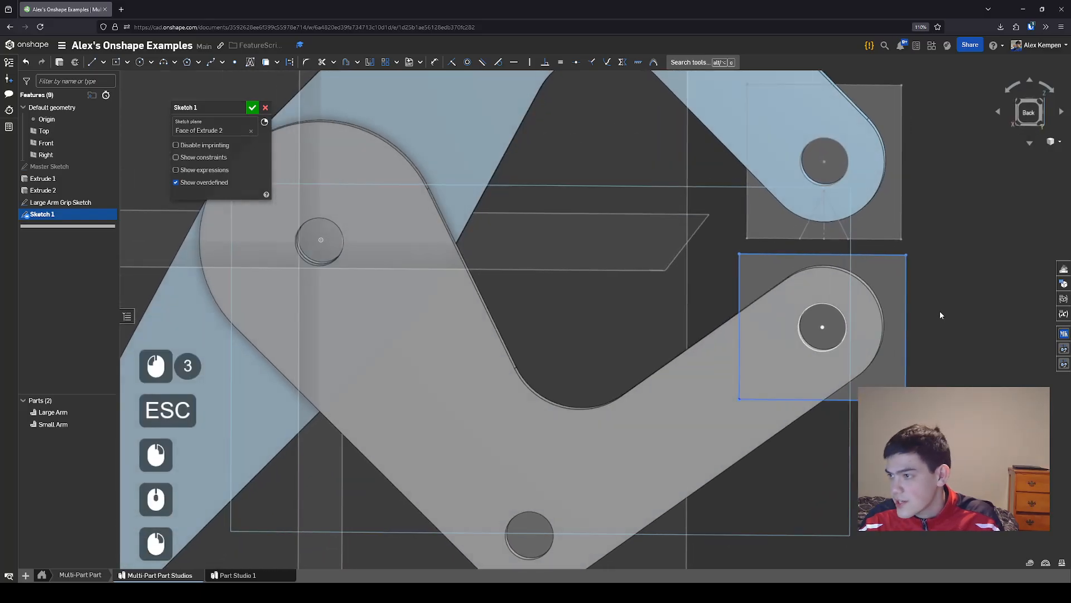
middle_drag(940, 310, 936, 323)
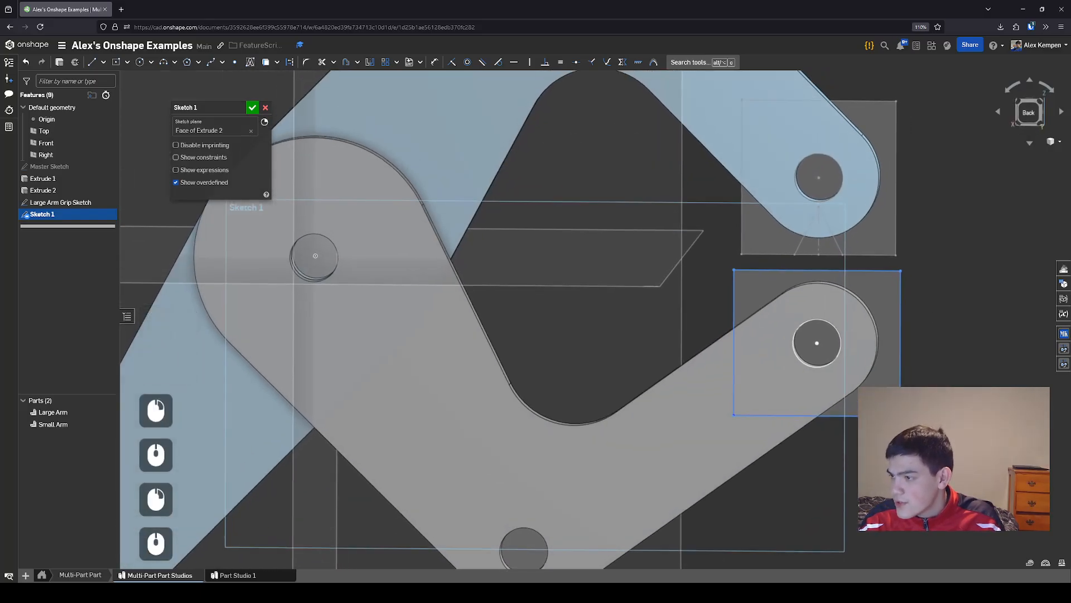
Make the Small Arm rectangle's side and upper edges equal to the matching edges of the Large Arm grip square
scroll(717, 296, down, 3)
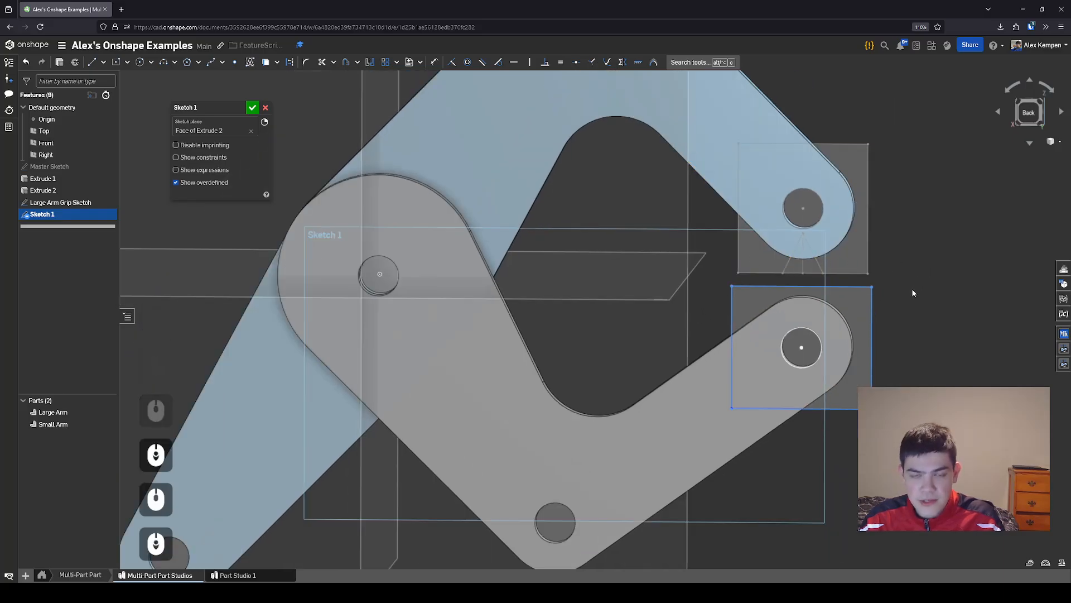
key(e)
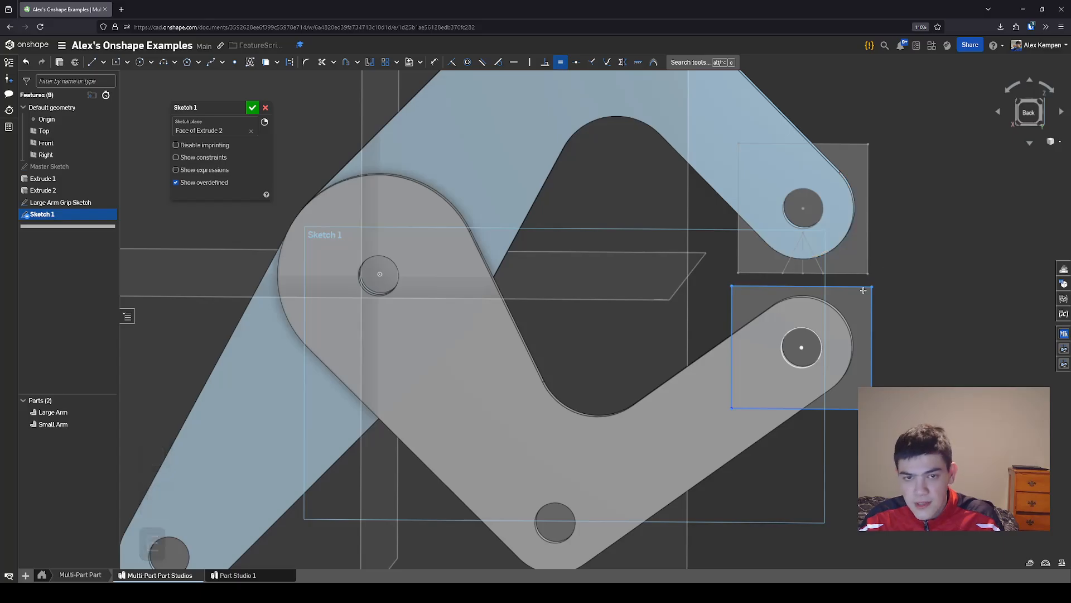
click(867, 242)
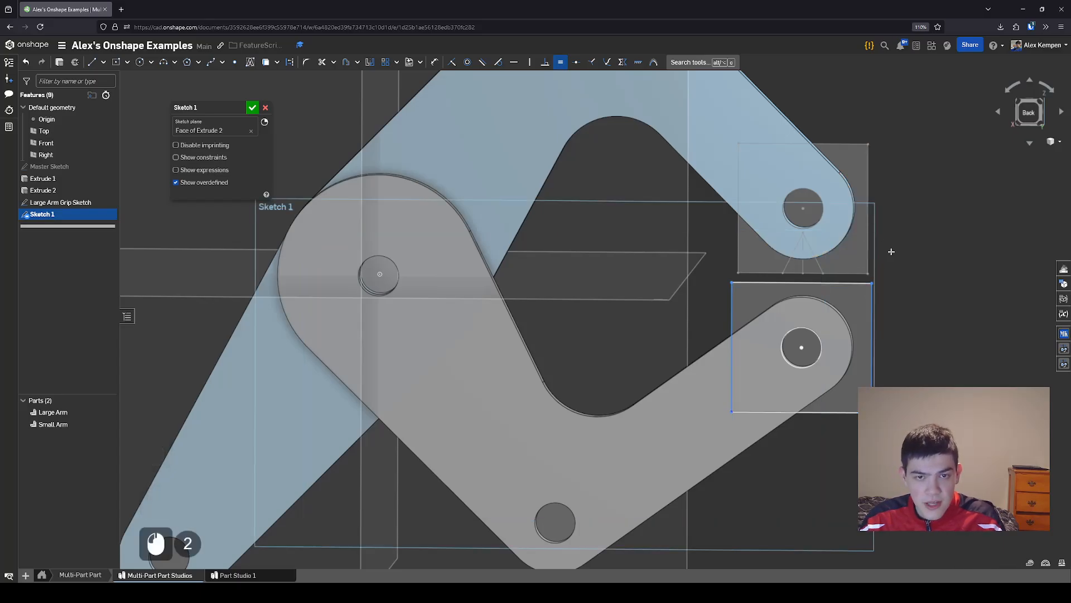
key(Escape)
key(e)
click(851, 284)
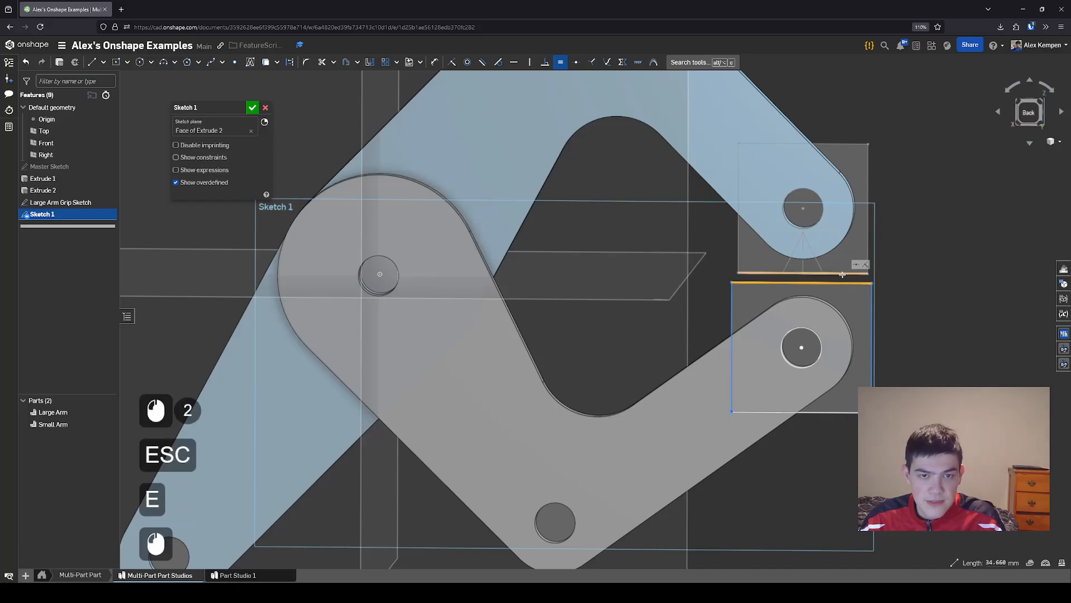
click(843, 275)
key(Escape)
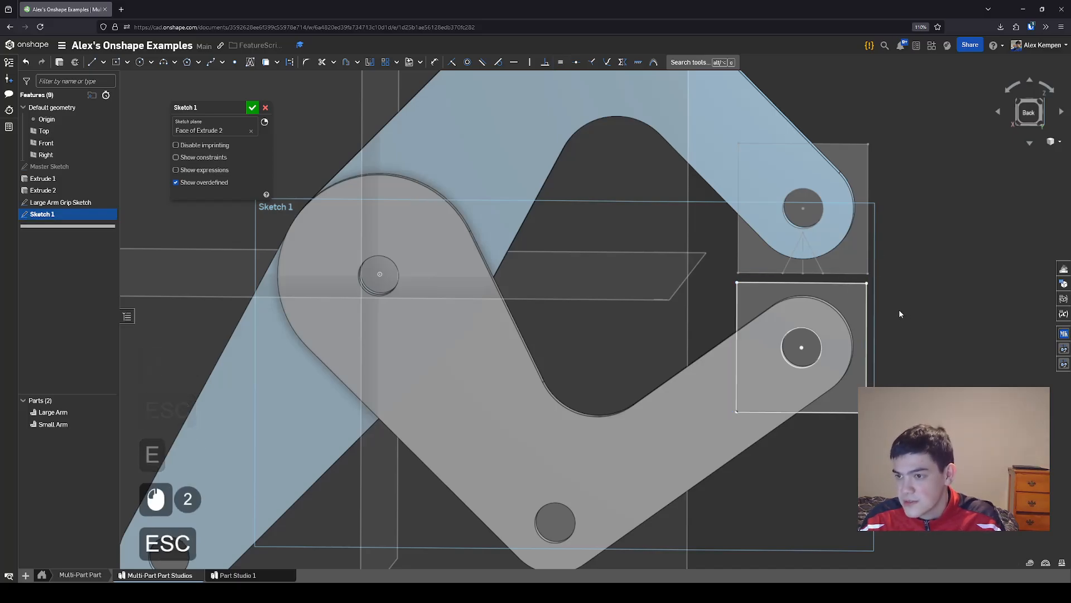
Draw a vertical construction line about 7.6 mm long from the midpoint of the Small Arm square's upper edge toward the hole
scroll(899, 313, up, 2)
key(q)
key(l)
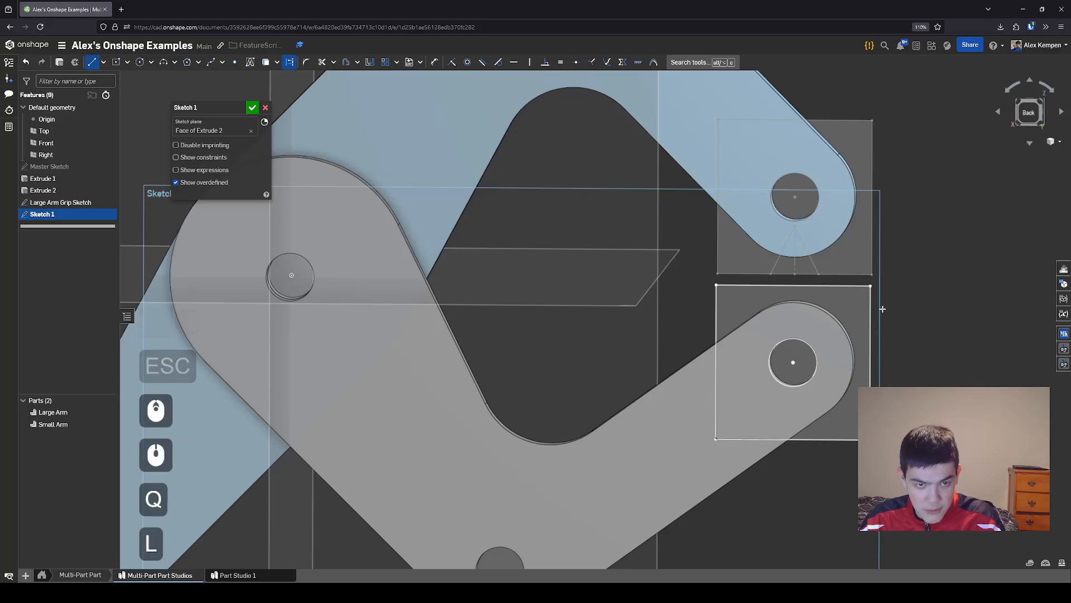
scroll(879, 308, up, 3)
click(745, 272)
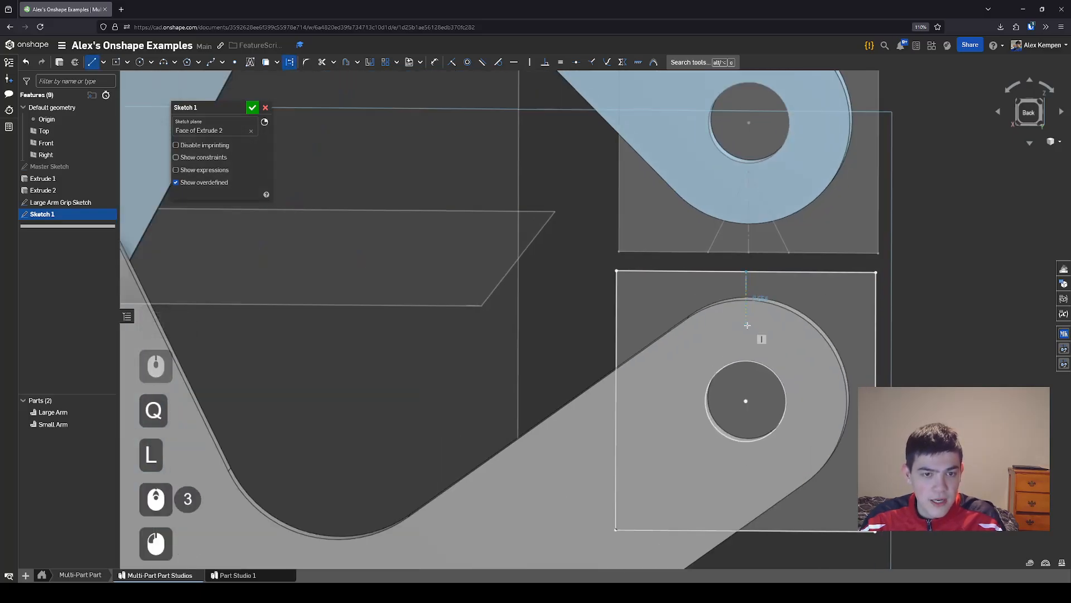
click(746, 333)
key(q)
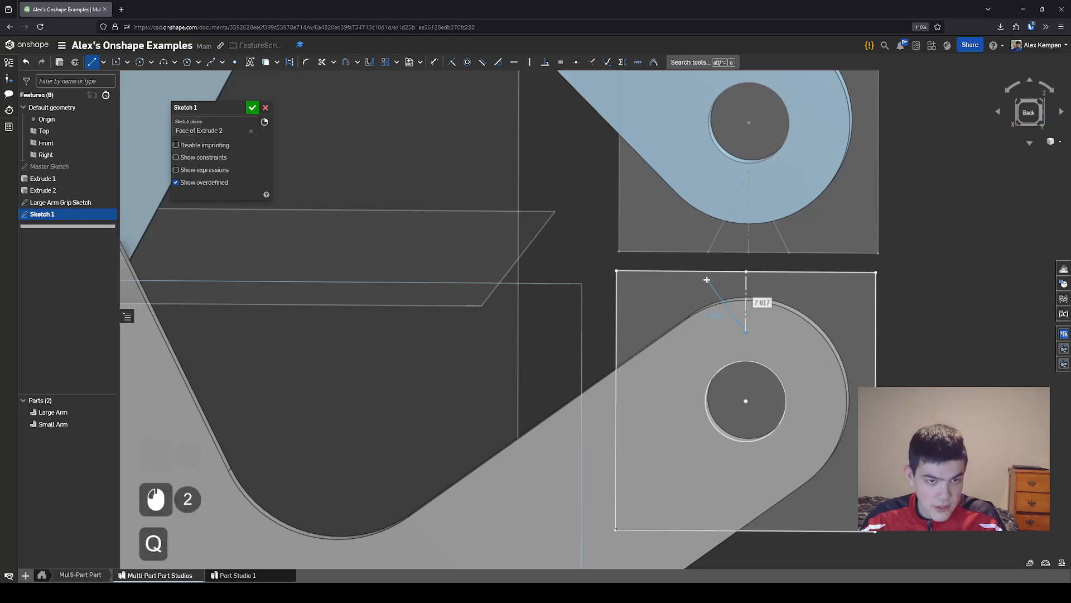
Draw two slanted lines from the centreline's lower end to the square's upper edge, one on each side, forming a V-shaped notch
click(708, 272)
key(Escape)
key(l)
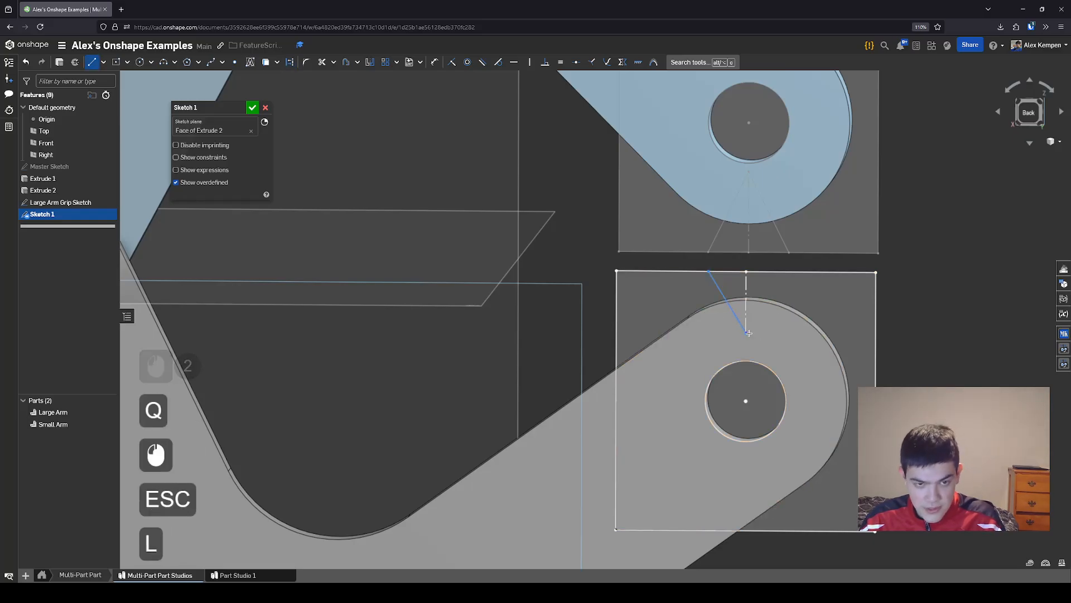
click(746, 332)
click(787, 273)
key(Escape)
Apply Equal constraints tying the notch's slanted lines and centreline to the matching lines of the Large Arm notch
key(e)
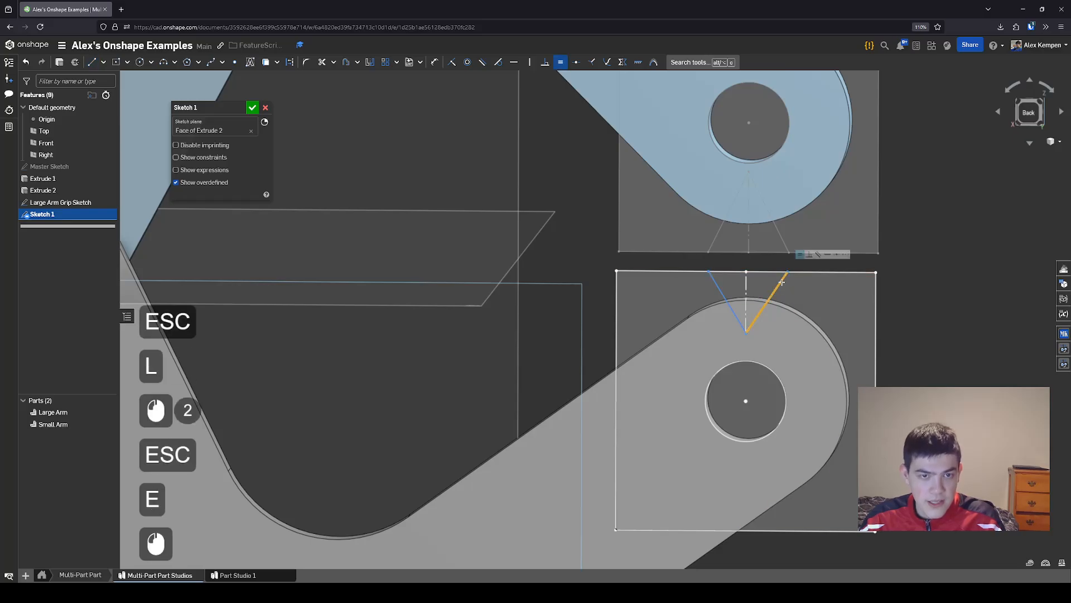
click(769, 302)
click(746, 290)
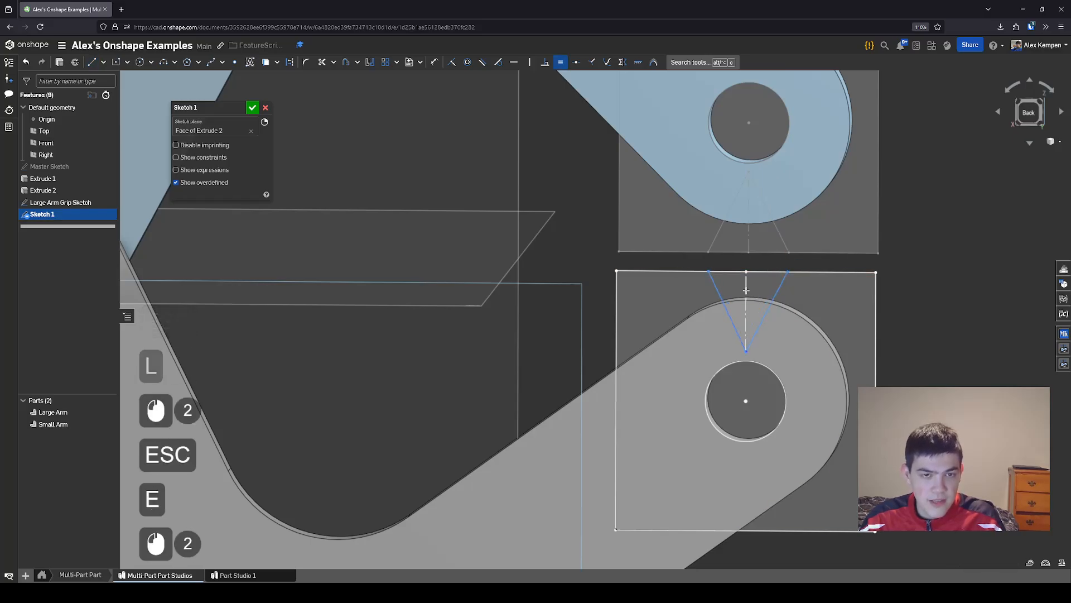
click(718, 224)
click(747, 235)
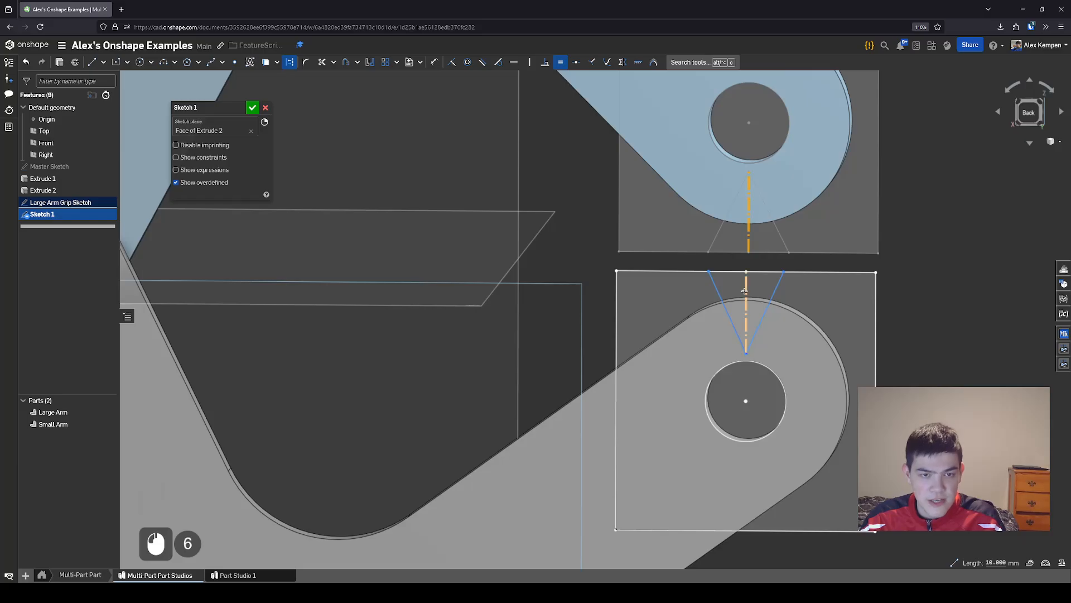
key(Escape)
scroll(764, 321, down, 2)
click(919, 337)
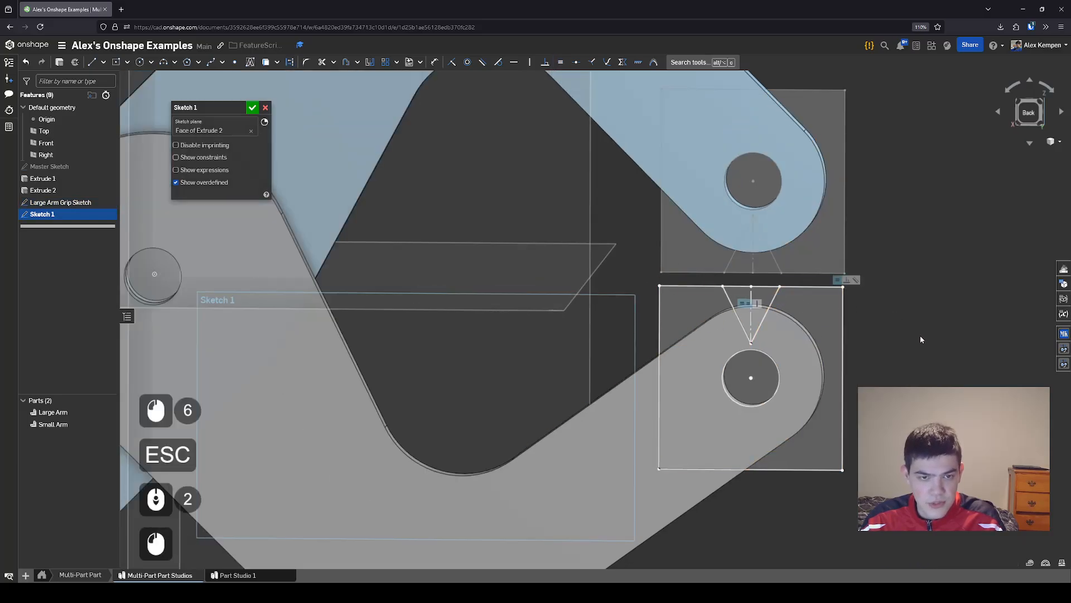
Examine the notched Small Arm grip sketch beside the Large Arm grip from several angles
scroll(924, 336, down, 2)
scroll(797, 353, up, 4)
mouse_move(797, 354)
right_down()
mouse_move(791, 331)
mouse_move(800, 367)
right_up()
scroll(835, 338, down, 3)
right_drag(846, 338, 841, 349)
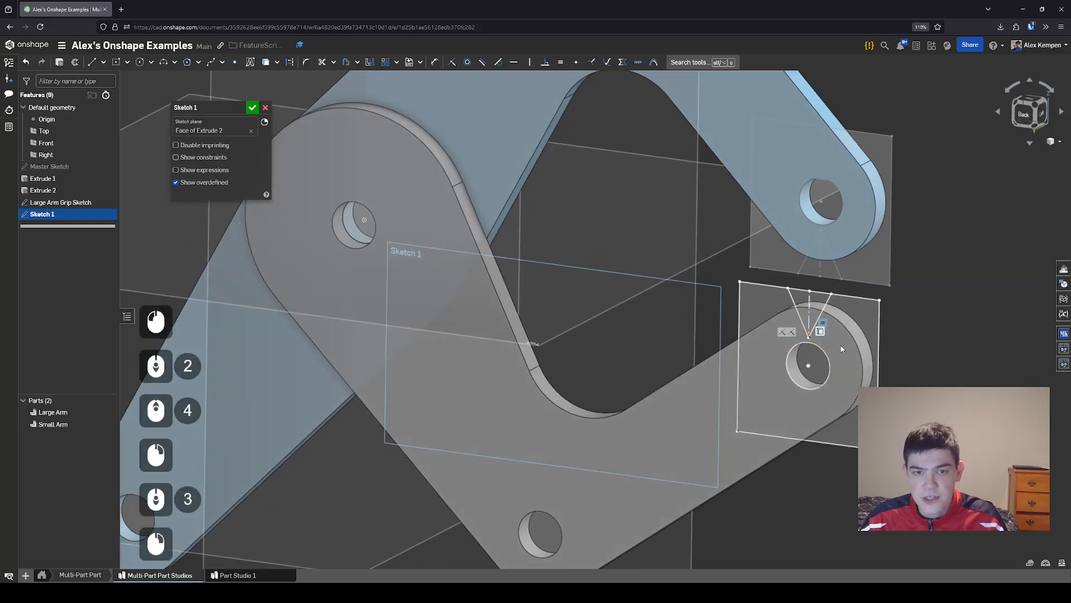
scroll(809, 301, up, 4)
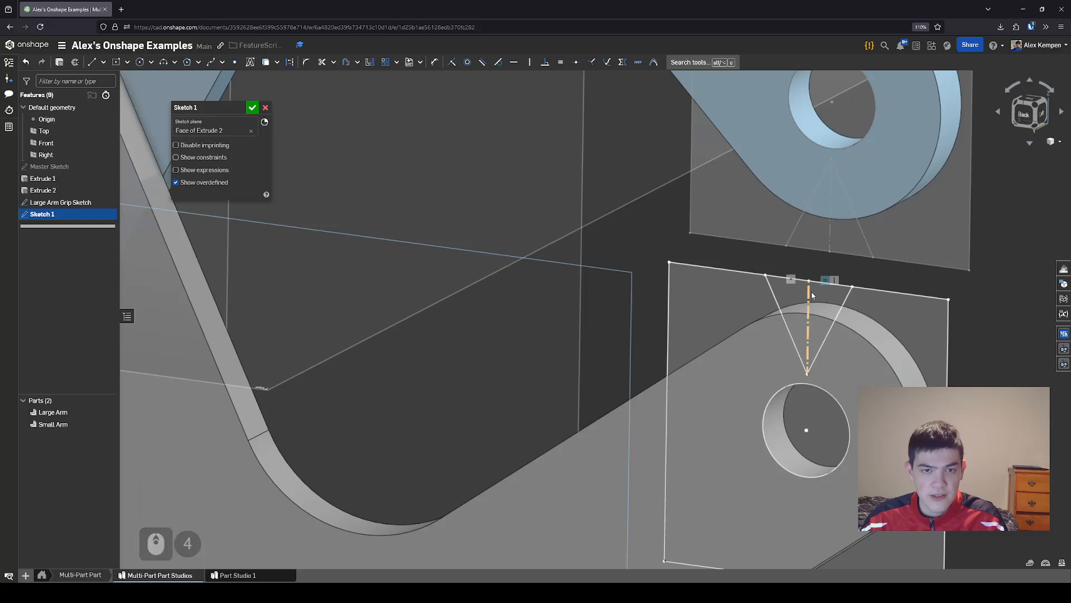
scroll(811, 291, down, 2)
mouse_move(813, 290)
right_down()
mouse_move(838, 279)
mouse_move(818, 294)
right_up()
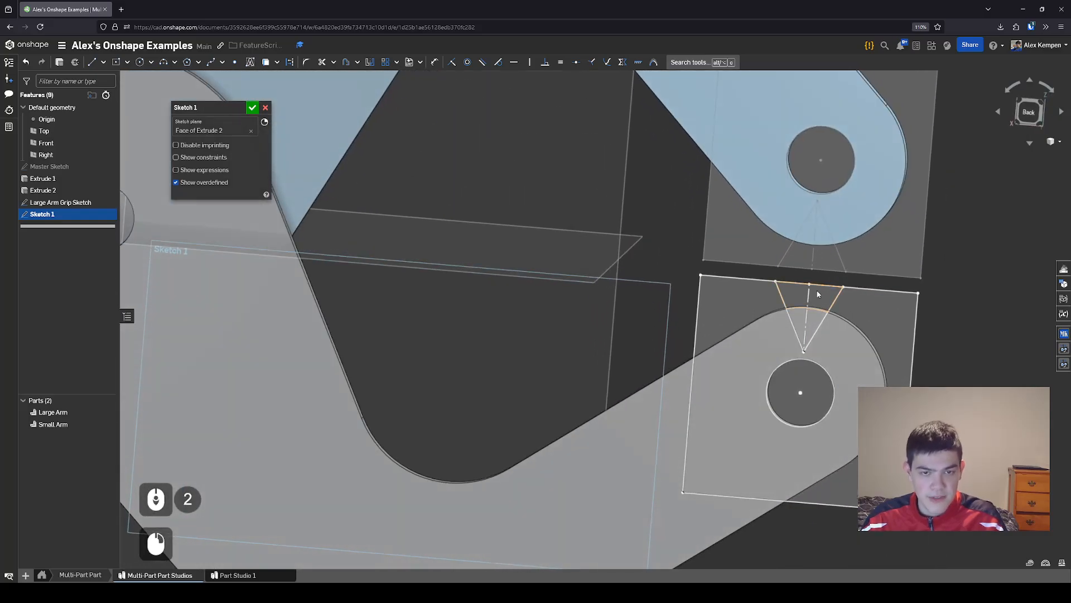
key(i)
click(807, 307)
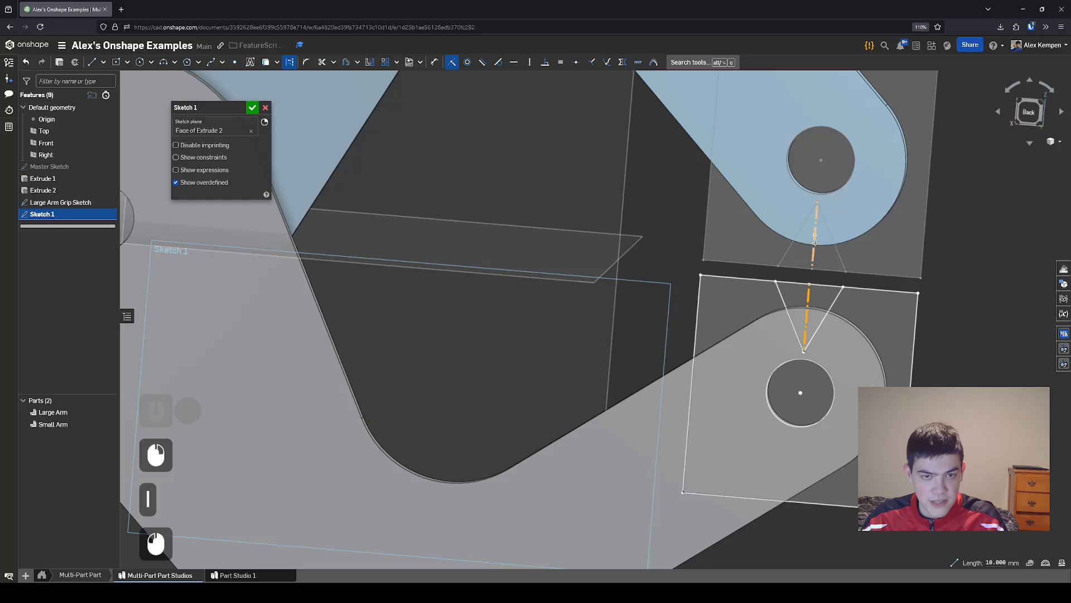
key(Escape)
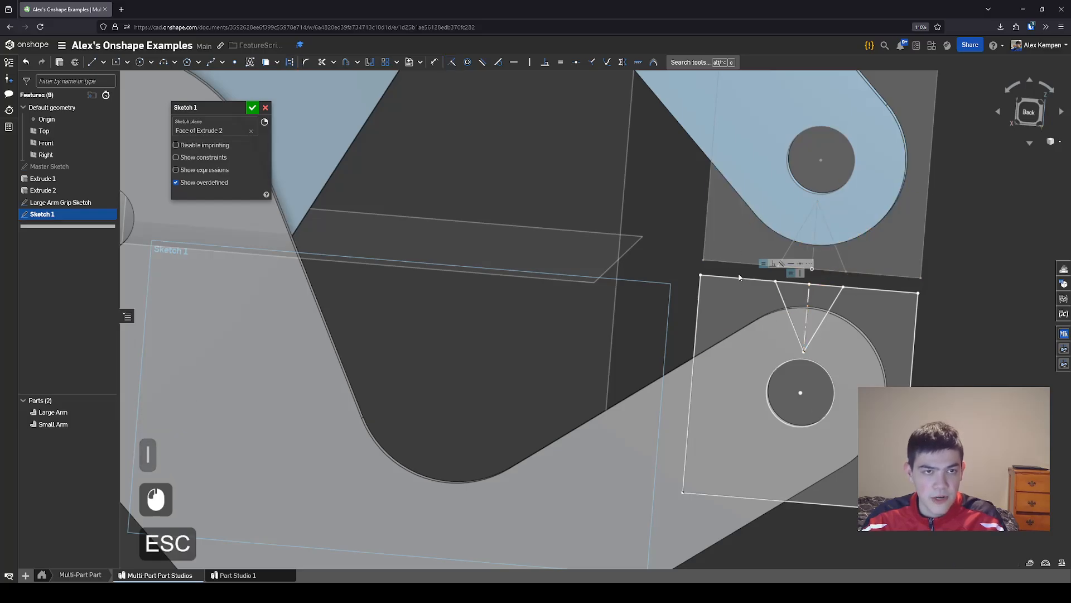
Turn on the display of constraints in the Small Arm grip sketch
scroll(770, 361, down, 2)
right_drag(837, 361, 824, 371)
middle_drag(824, 371, 802, 361)
right_drag(803, 361, 803, 363)
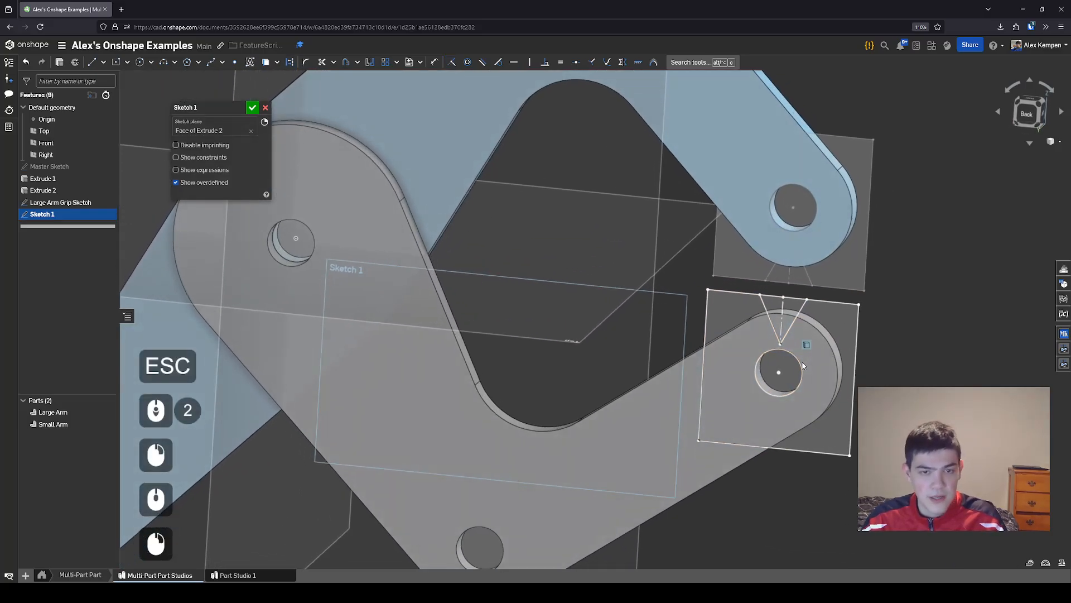
right_drag(918, 367, 905, 363)
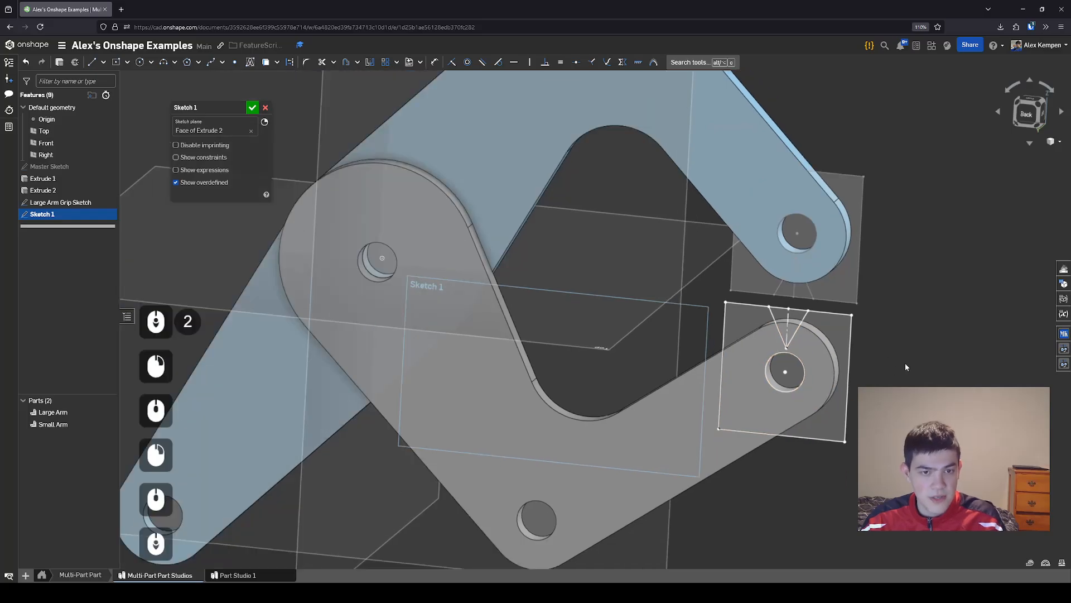
click(201, 162)
Examine the Equal constraints linking the Small Arm square's edges and notch lines to the Large Arm grip sketch
scroll(869, 370, up, 2)
scroll(744, 257, up, 2)
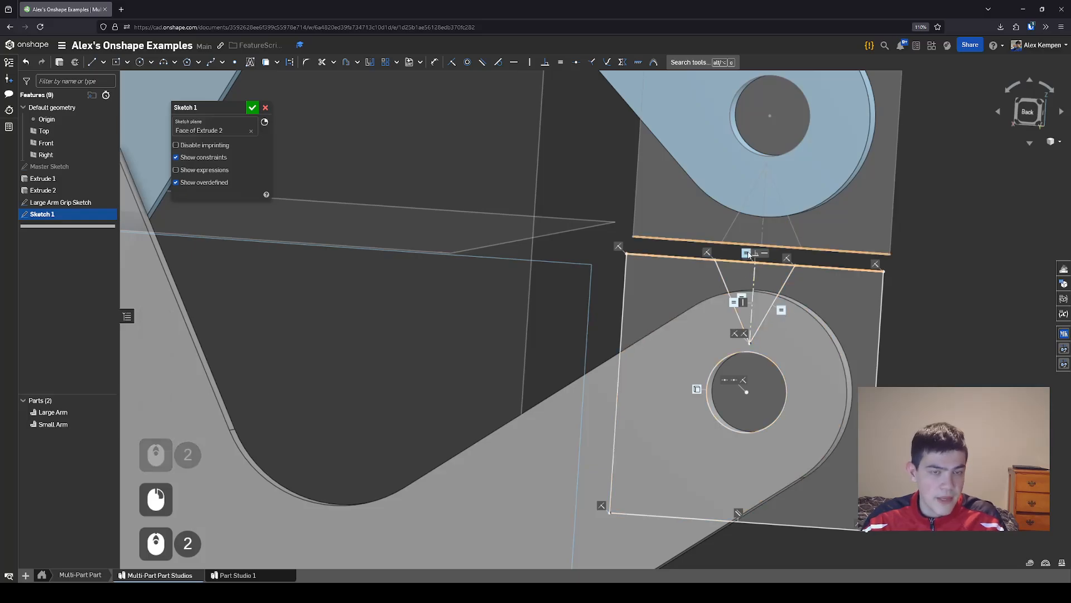
scroll(740, 298, up, 2)
scroll(733, 304, down, 2)
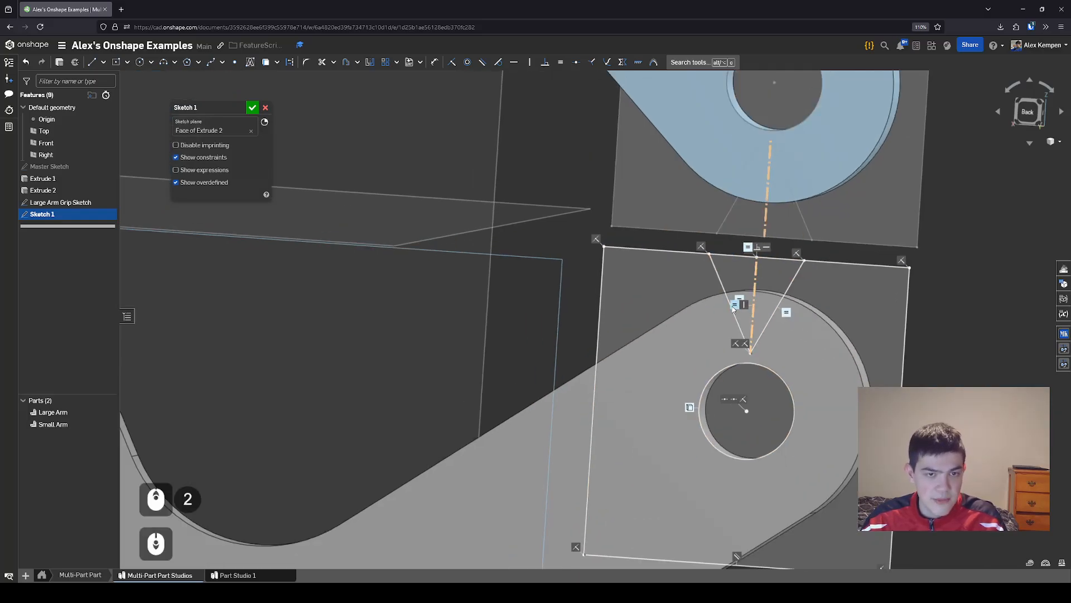
click(906, 369)
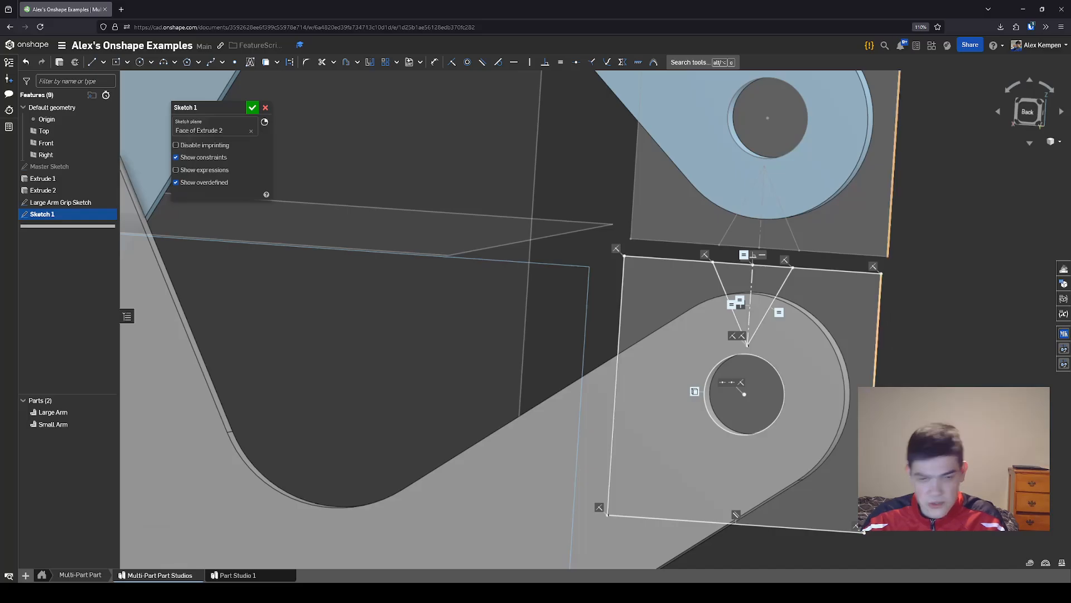
click(876, 367)
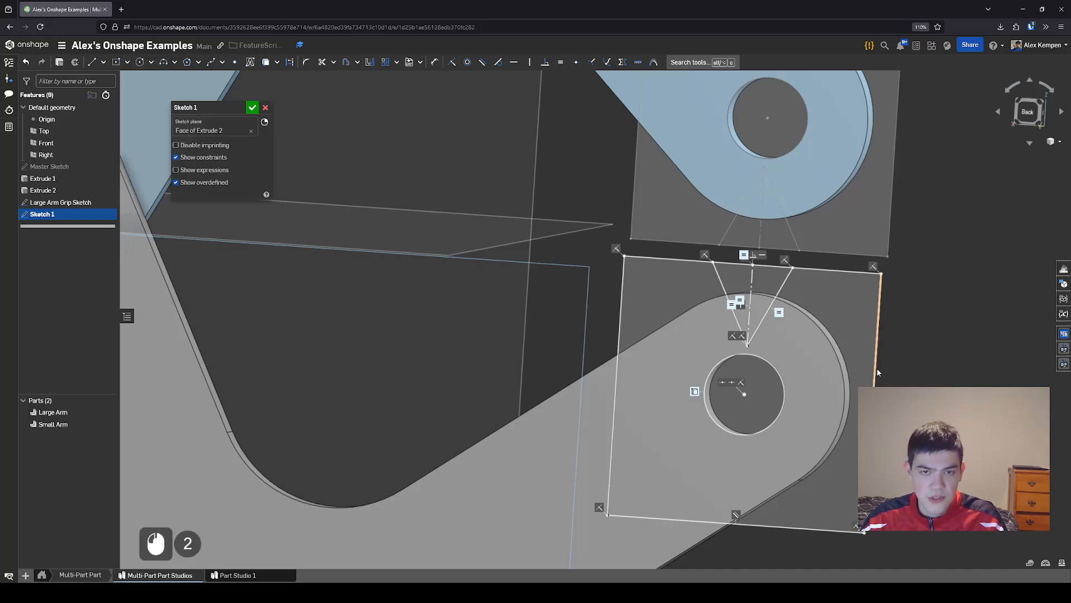
click(897, 220)
click(891, 220)
click(901, 222)
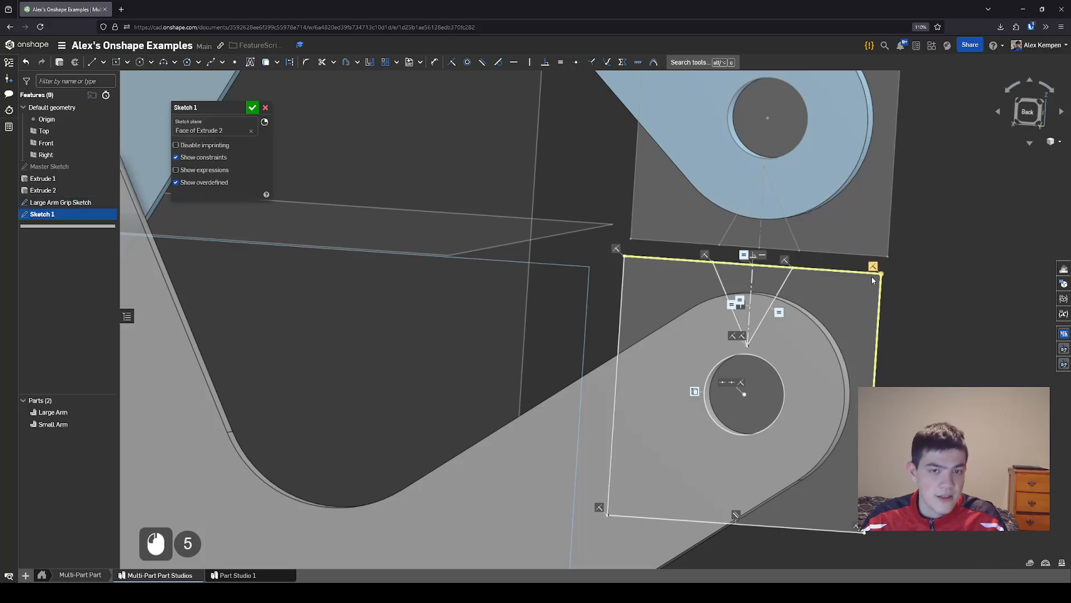
Inspect the projected hole edge and the remaining constraints of the Small Arm grip sketch from different angles
scroll(746, 296, down, 2)
middle_drag(746, 295, 769, 324)
scroll(769, 324, up, 2)
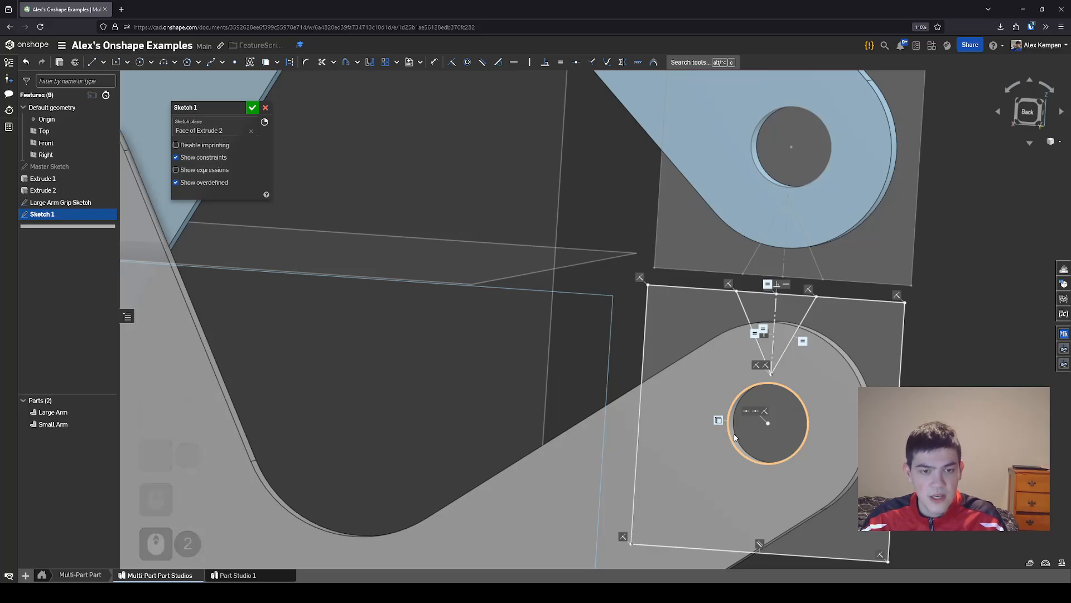
right_drag(728, 433, 759, 444)
scroll(759, 445, down, 2)
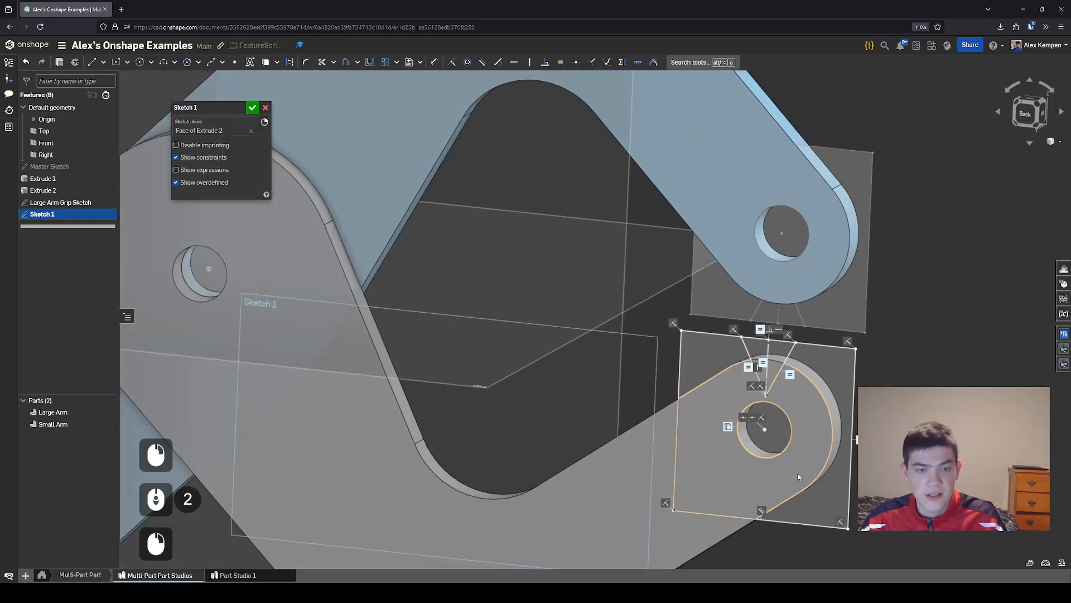
right_drag(798, 476, 784, 470)
scroll(784, 470, down, 1)
middle_drag(784, 470, 755, 453)
scroll(756, 454, up, 2)
right_drag(617, 410, 679, 417)
scroll(697, 412, down, 1)
middle_drag(698, 412, 660, 407)
scroll(660, 408, down, 1)
mouse_move(660, 408)
right_down()
mouse_move(679, 389)
mouse_move(676, 412)
right_up()
scroll(668, 406, down, 1)
scroll(675, 416, up, 2)
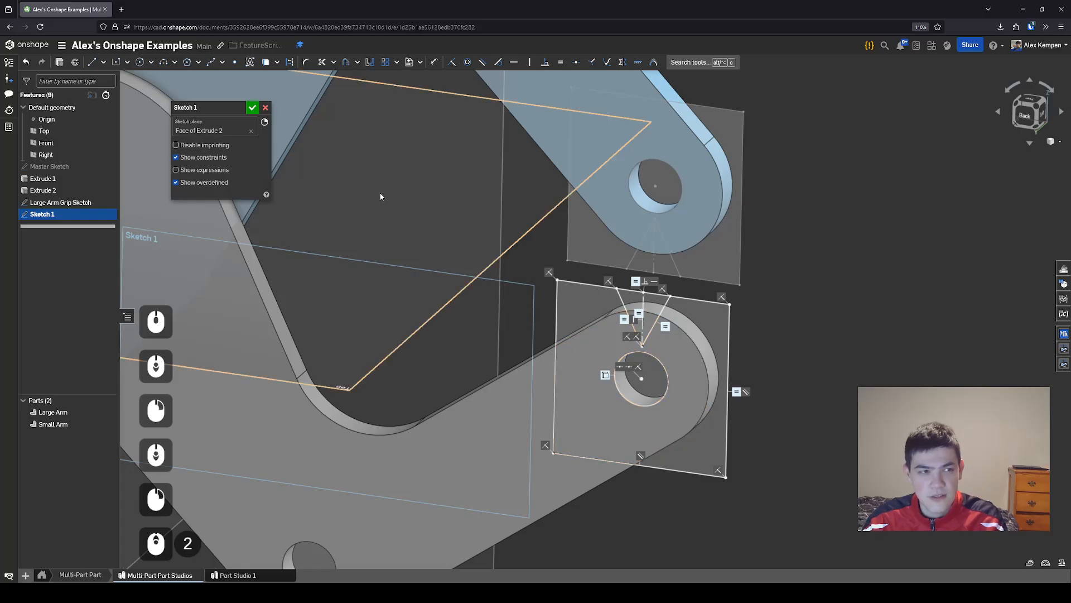
Accept the Small Arm grip sketch and turn the model to view both arms from the front
click(251, 108)
scroll(815, 424, down, 2)
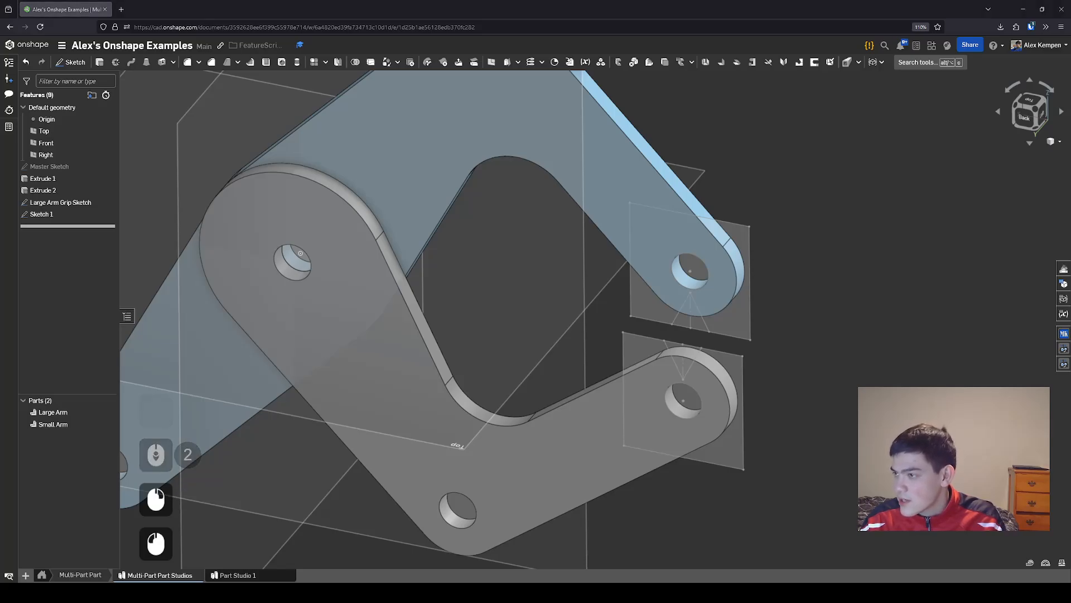
mouse_move(557, 344)
right_down()
mouse_move(578, 316)
mouse_move(519, 337)
mouse_move(571, 321)
mouse_move(707, 359)
mouse_move(655, 351)
mouse_move(692, 355)
mouse_move(657, 371)
mouse_move(539, 352)
right_up()
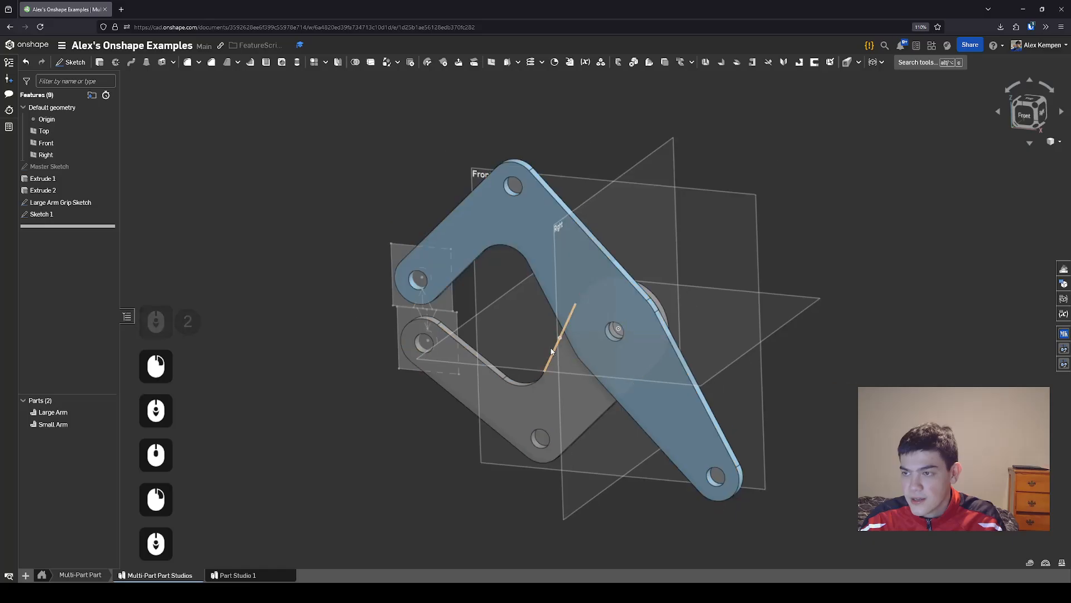
click(507, 313)
click(296, 181)
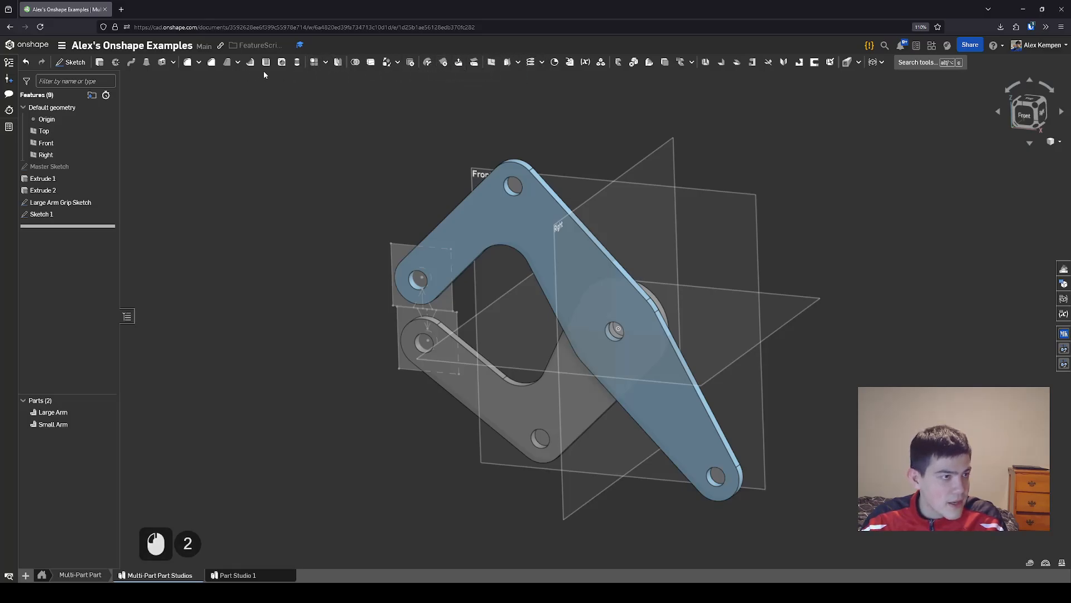
Create a plane offset 25 mm outward from the Large Arm's front face
click(491, 62)
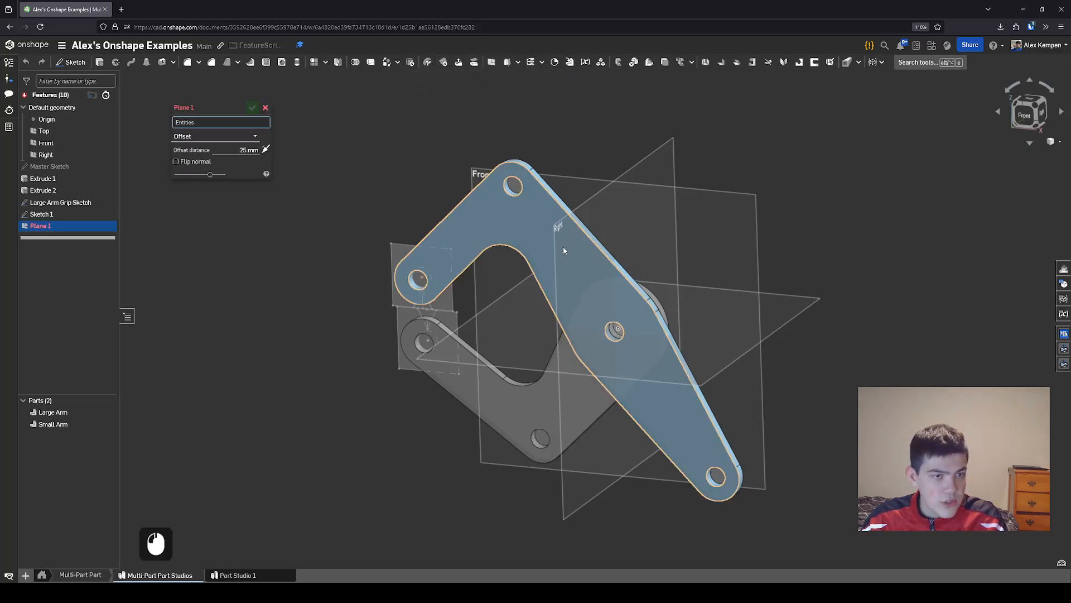
mouse_move(563, 251)
right_down()
mouse_move(555, 255)
mouse_move(608, 311)
mouse_move(553, 283)
right_up()
right_drag(199, 212, 592, 235)
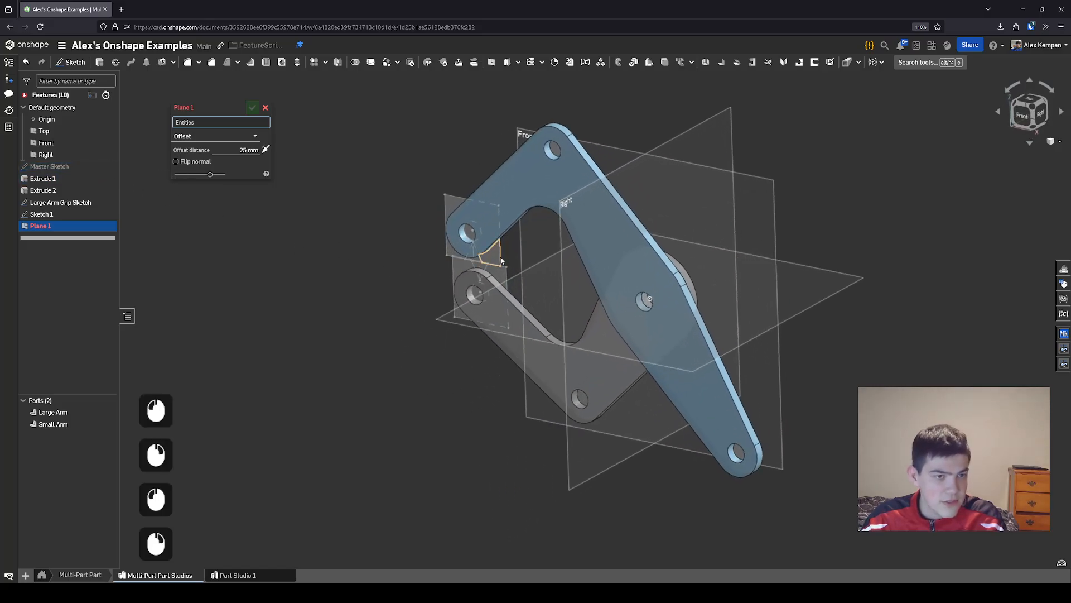
click(591, 231)
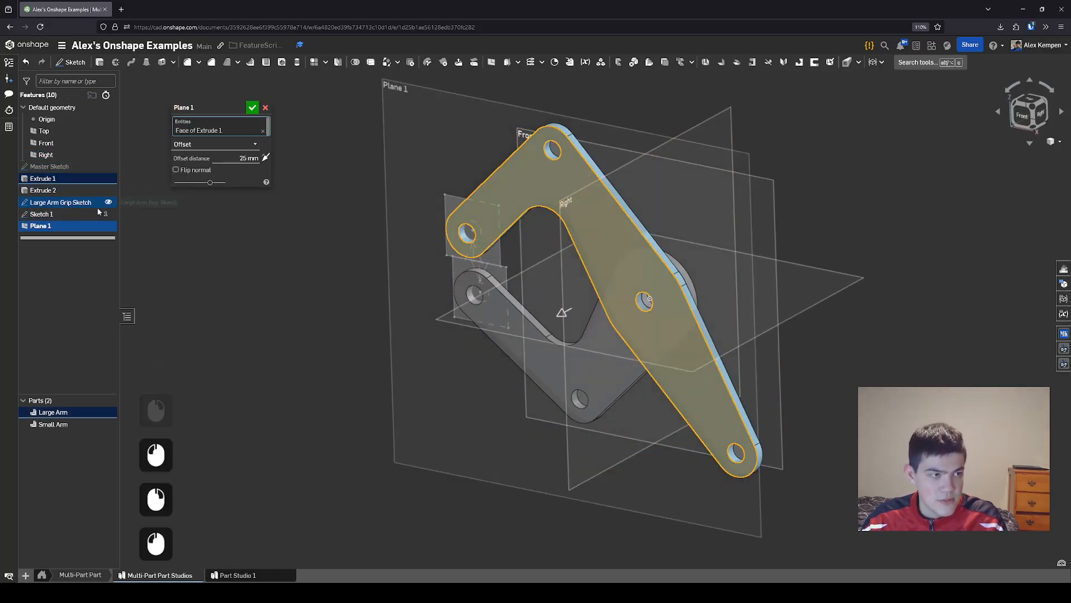
right_drag(585, 274, 570, 299)
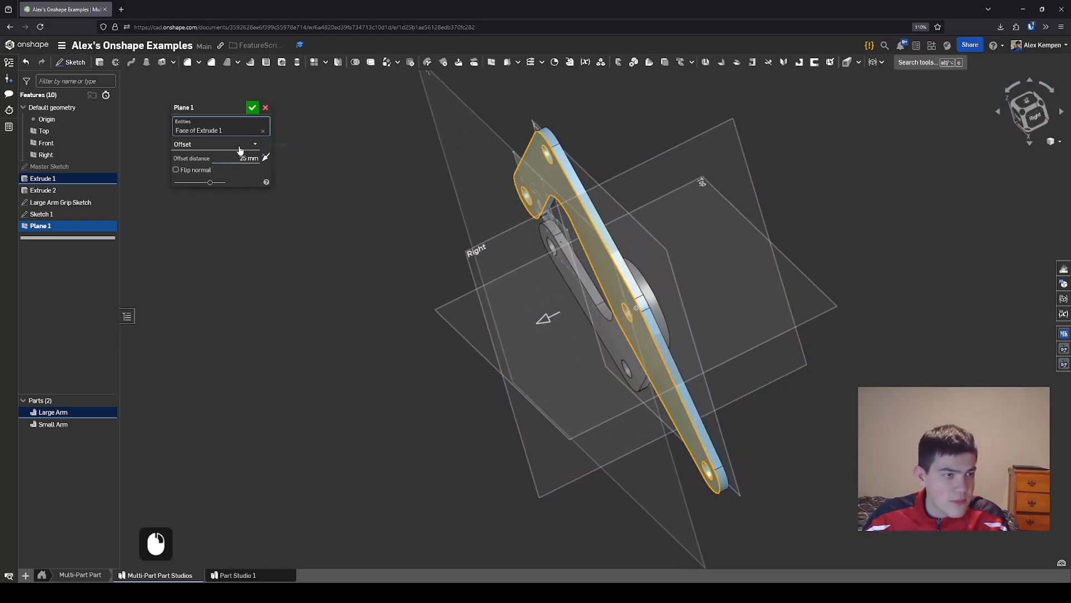
Name the new plane Midplane and keep its type as Offset
click(237, 109)
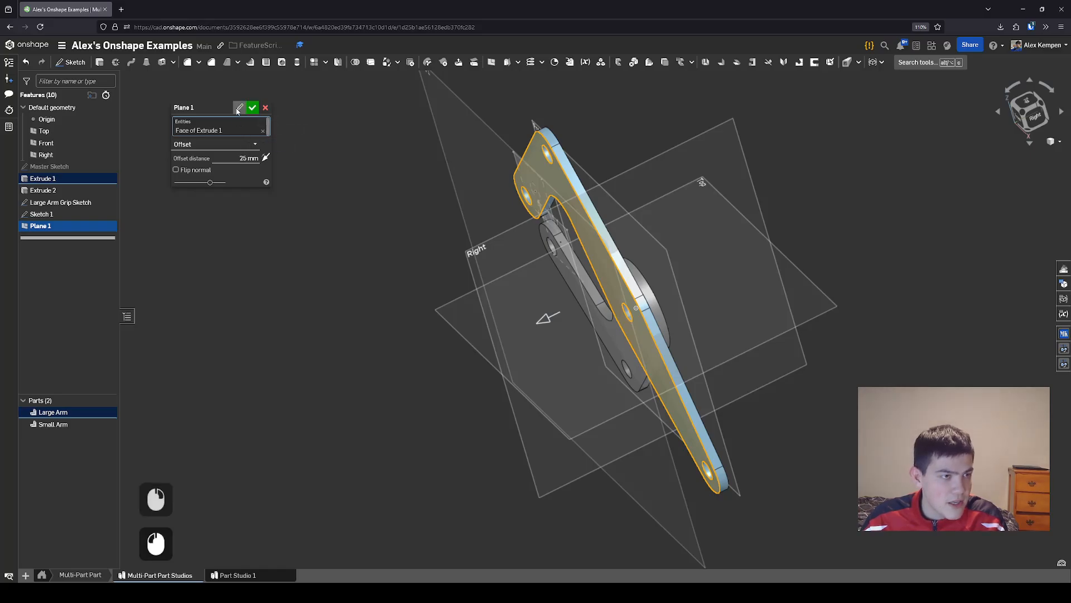
text(Midpla)
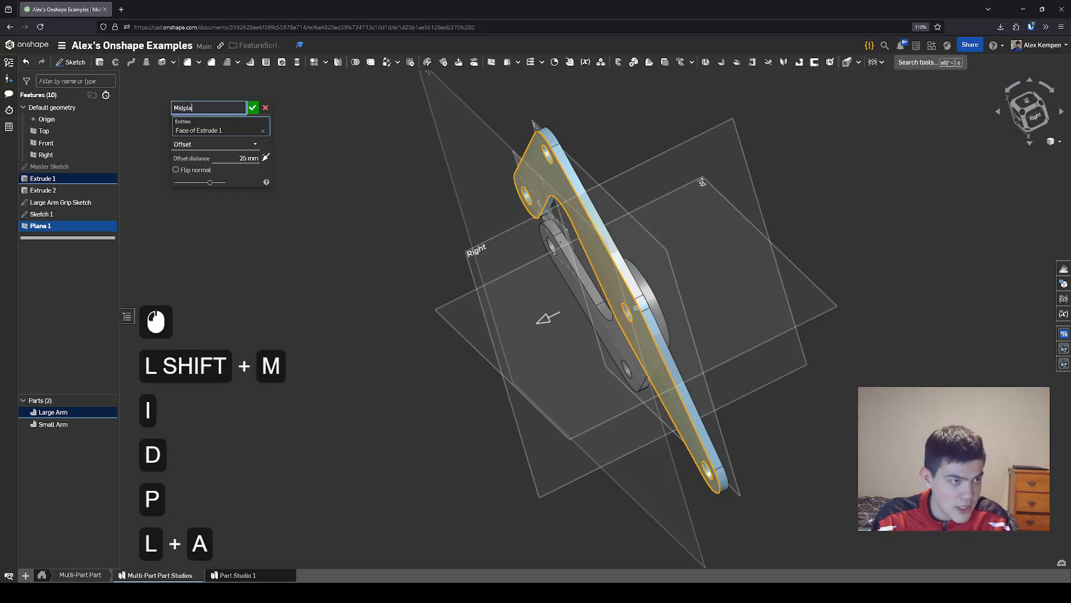
text(ne)
click(336, 132)
click(253, 144)
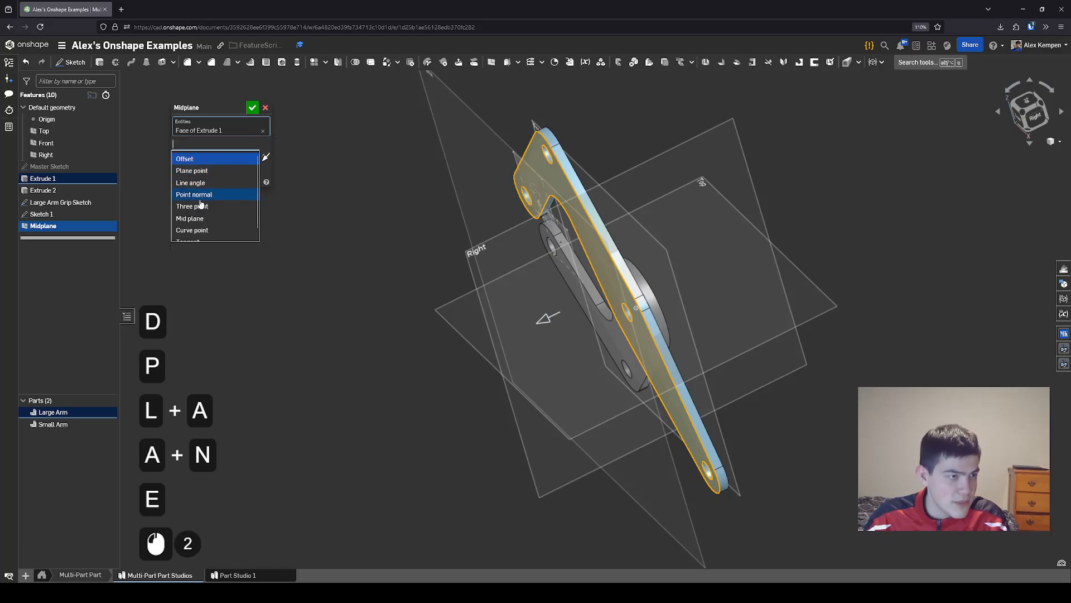
click(351, 155)
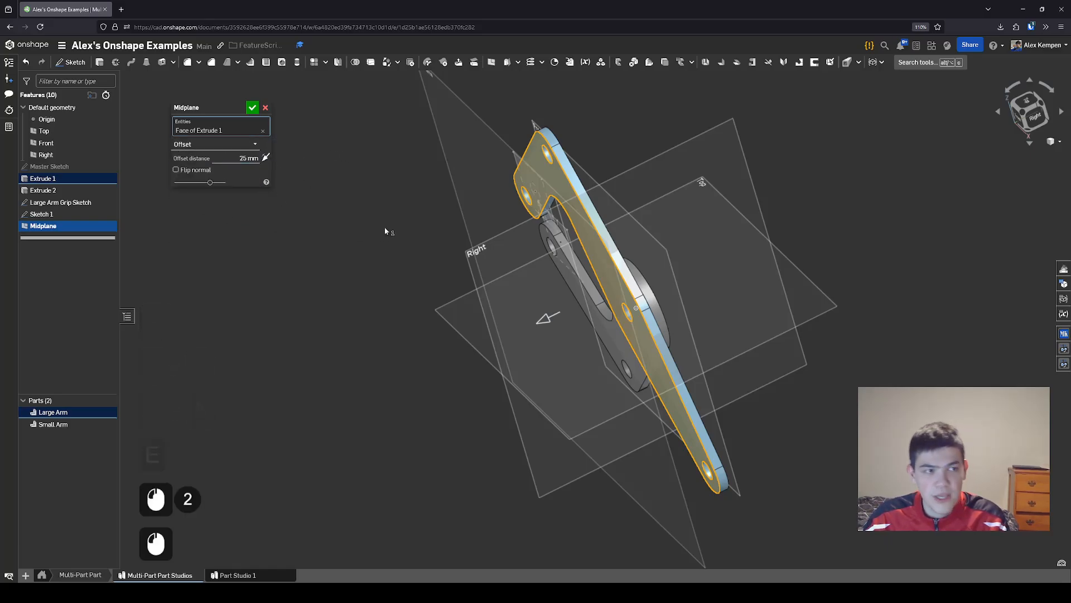
Accept the Midplane plane and check its position relative to both arms from the side and back
right_drag(385, 230, 413, 239)
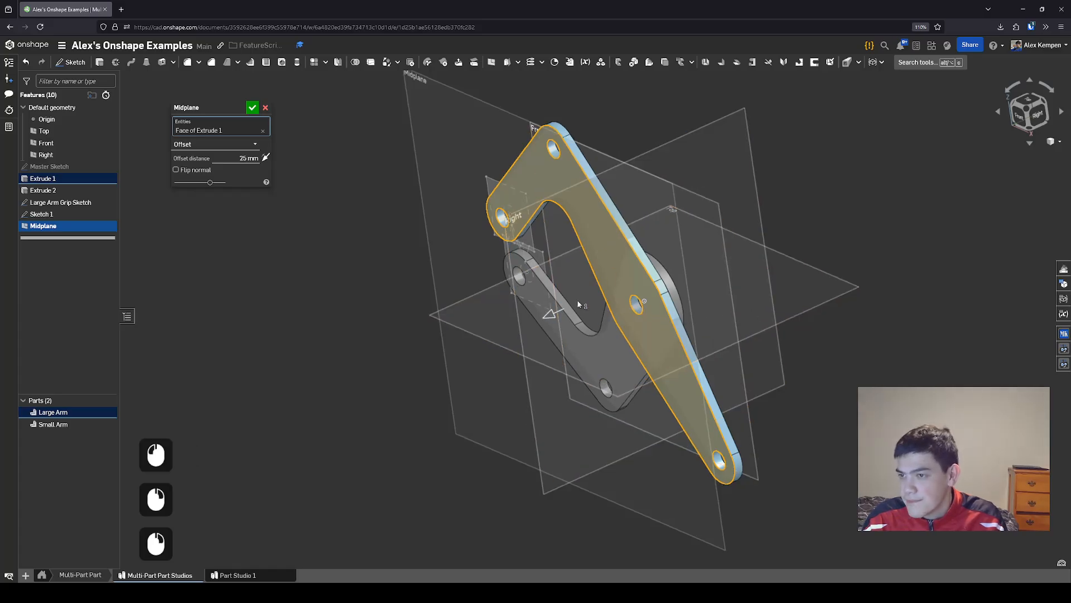
right_drag(578, 302, 578, 312)
drag(207, 107, 208, 103)
right_drag(600, 251, 574, 269)
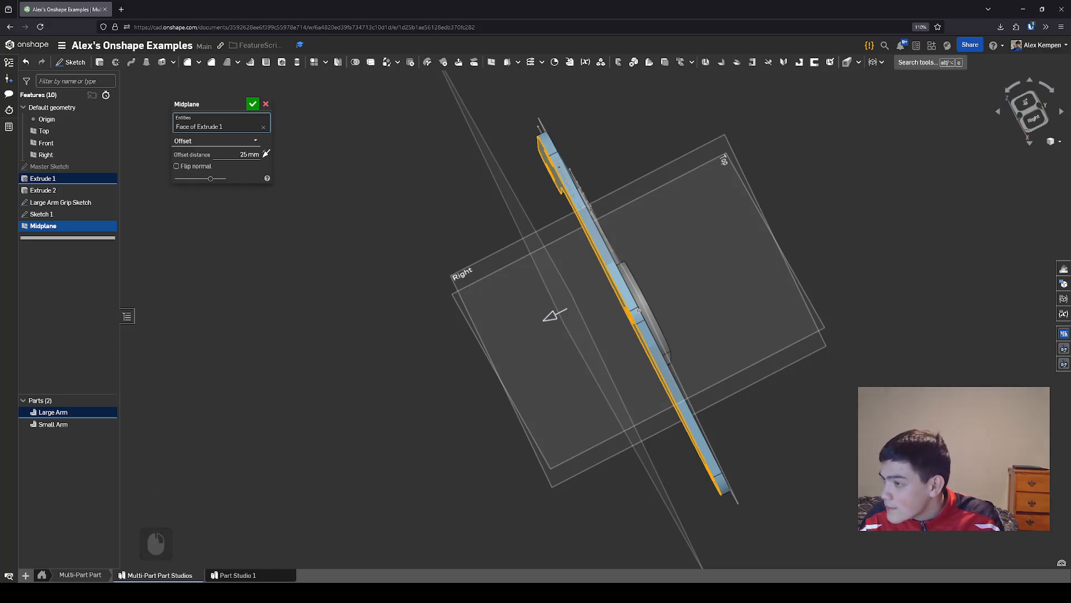
right_drag(679, 317, 391, 235)
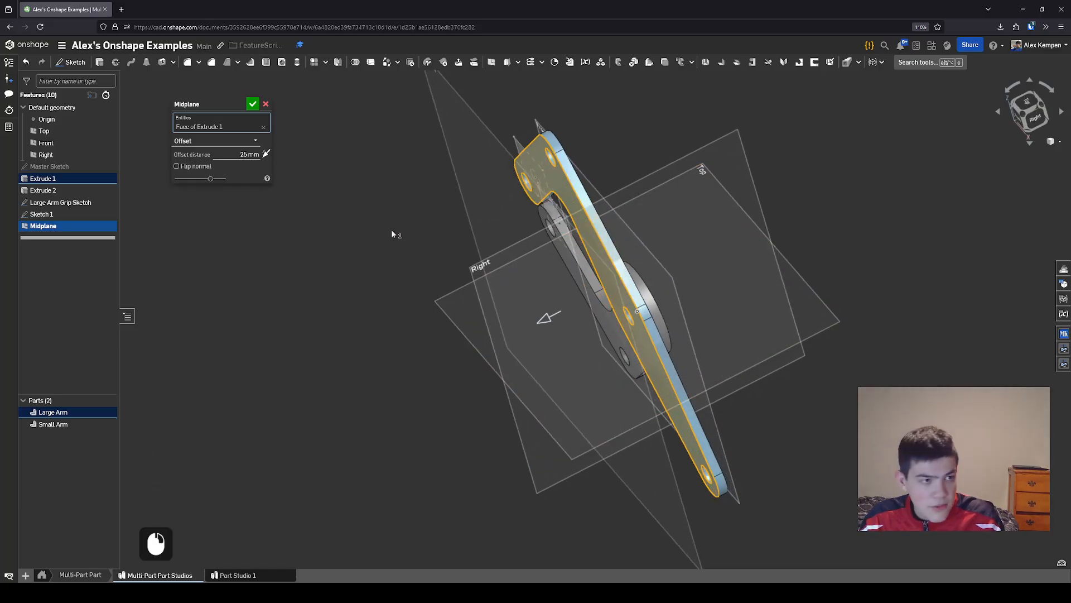
click(252, 104)
right_drag(435, 270, 440, 313)
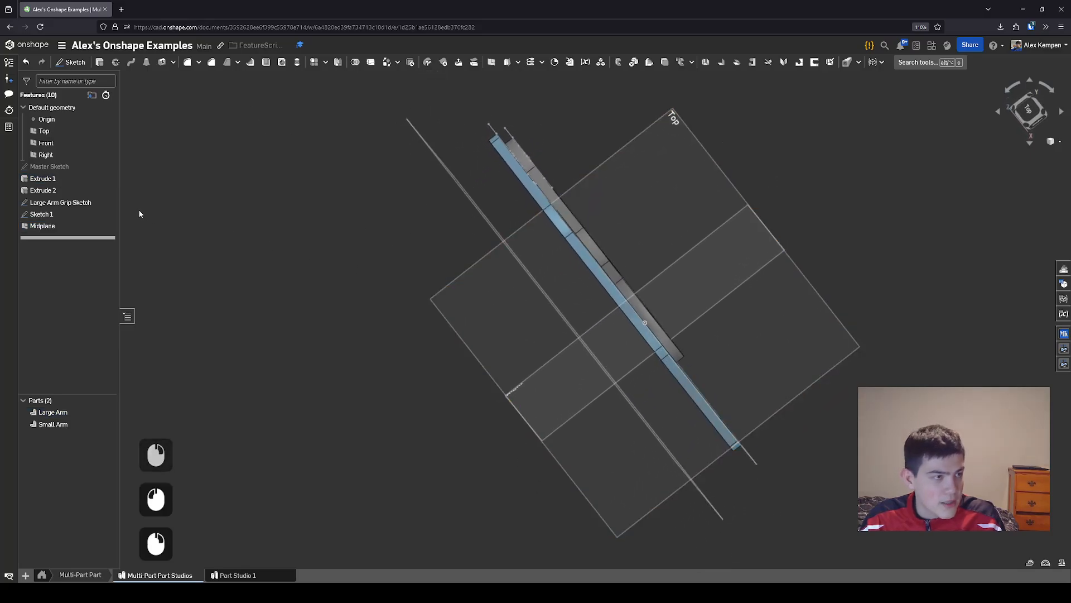
right_drag(356, 266, 364, 205)
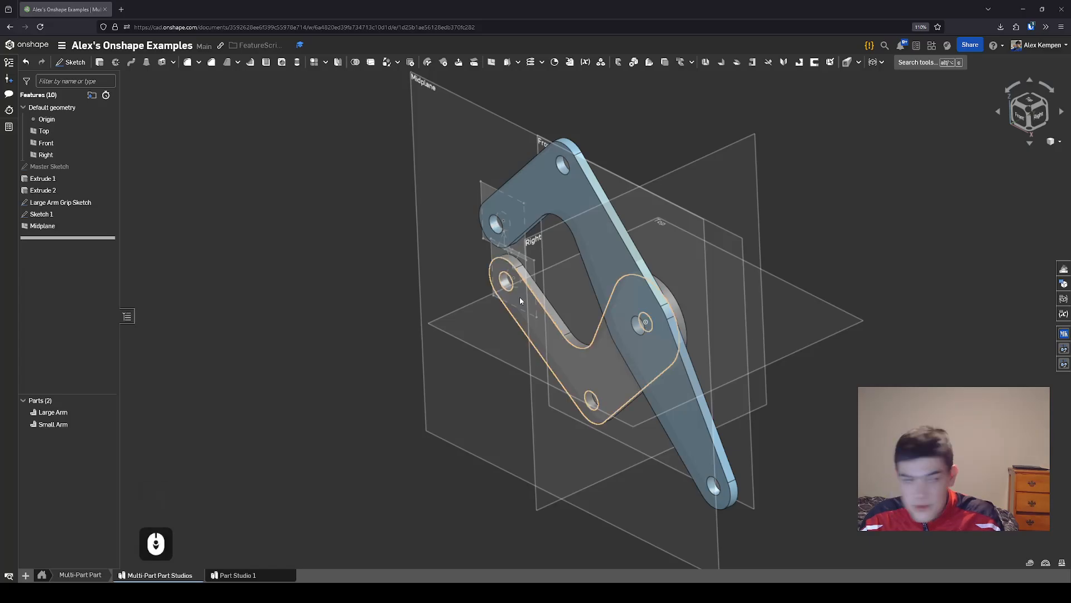
right_drag(520, 296, 461, 299)
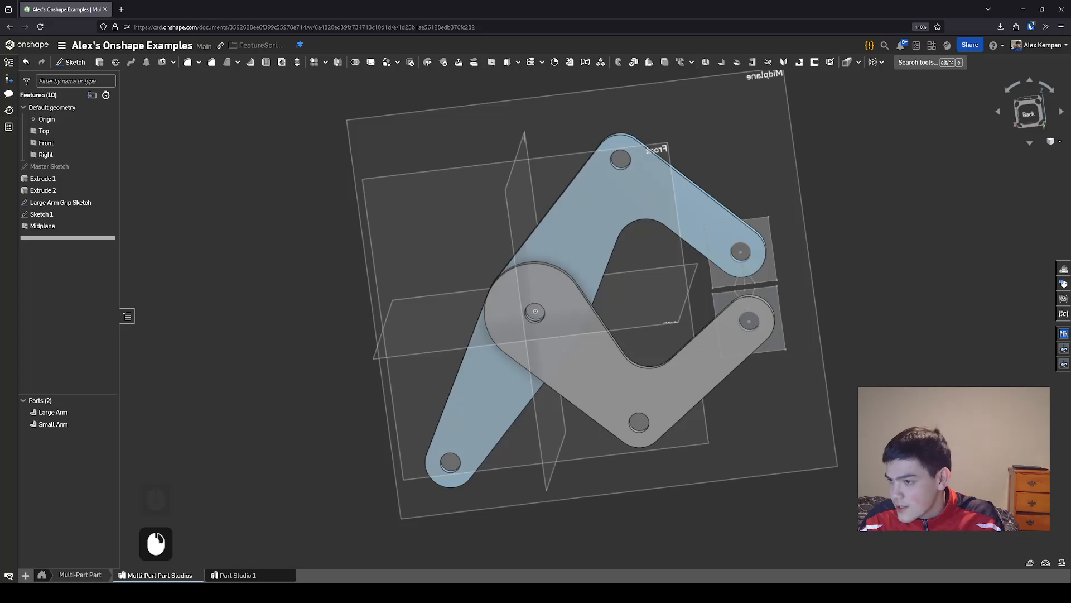
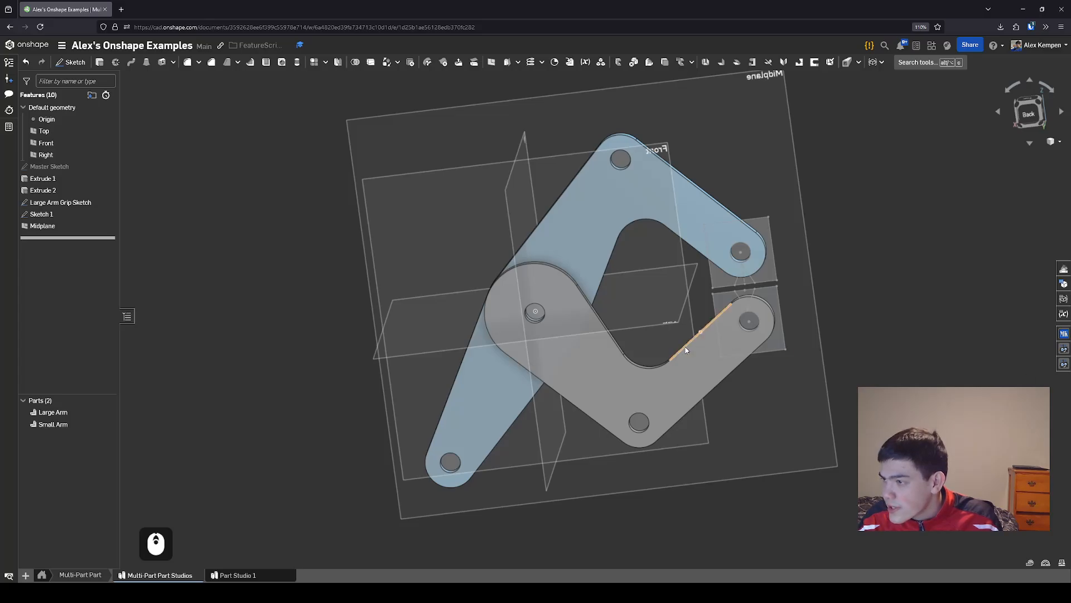
click(99, 62)
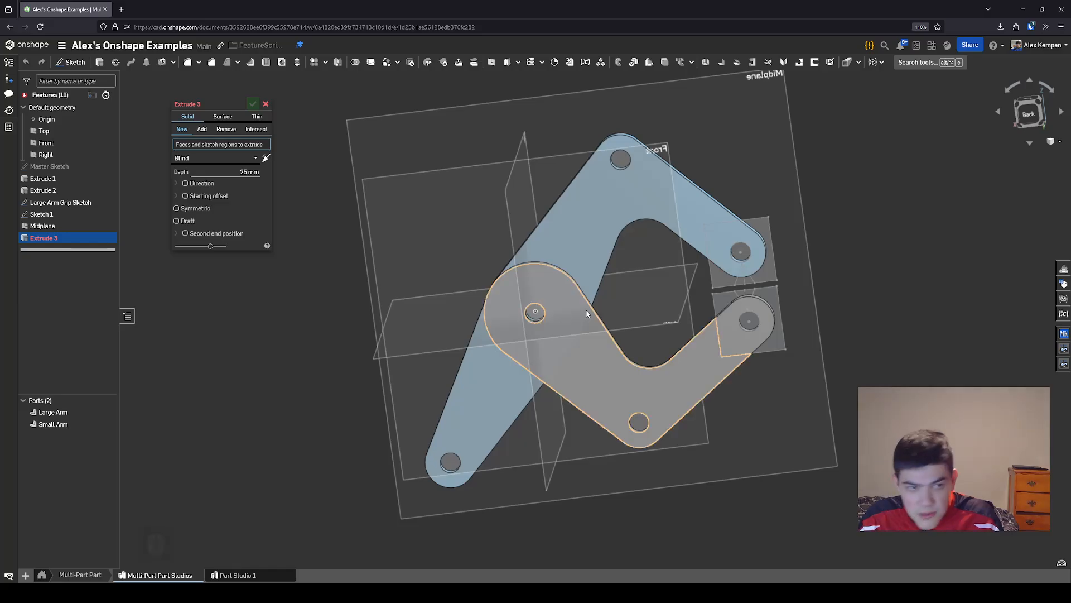
scroll(575, 329, up, 2)
key(y)
key(y)
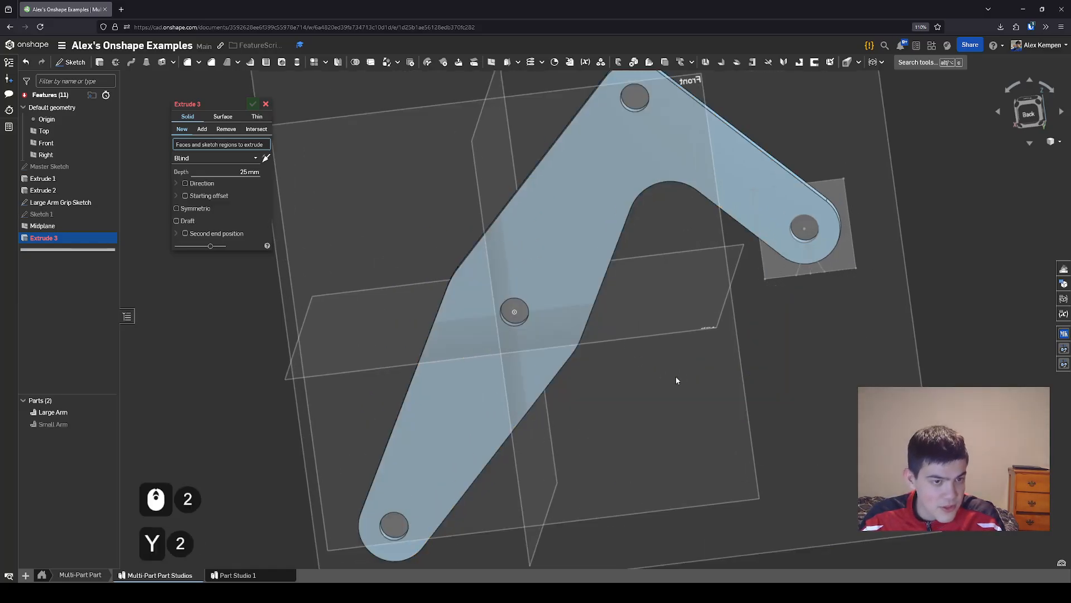
click(110, 412)
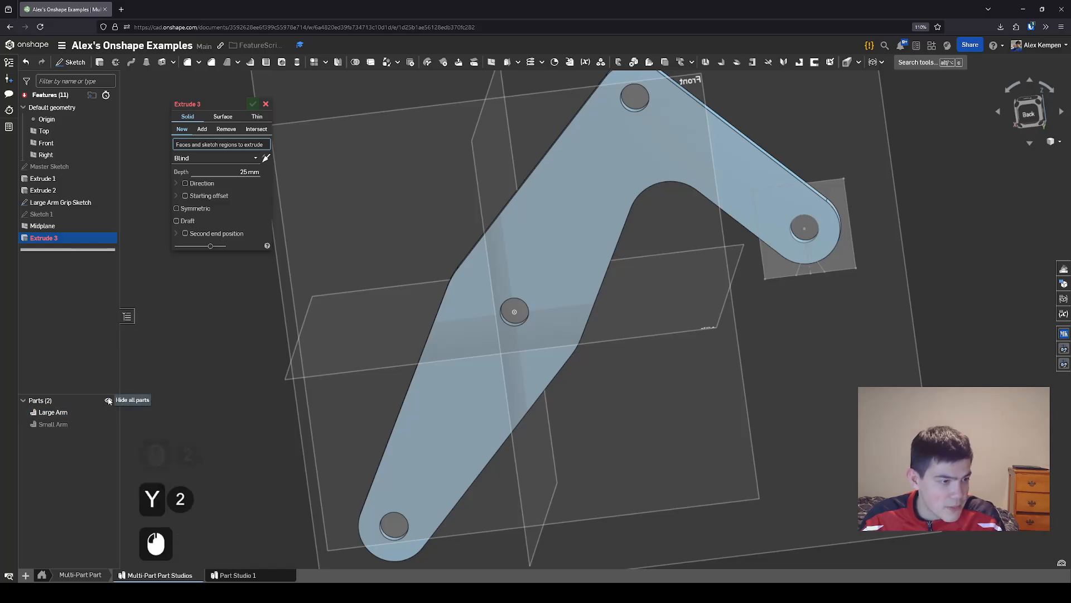
scroll(273, 320, down, 2)
right_drag(280, 322, 290, 313)
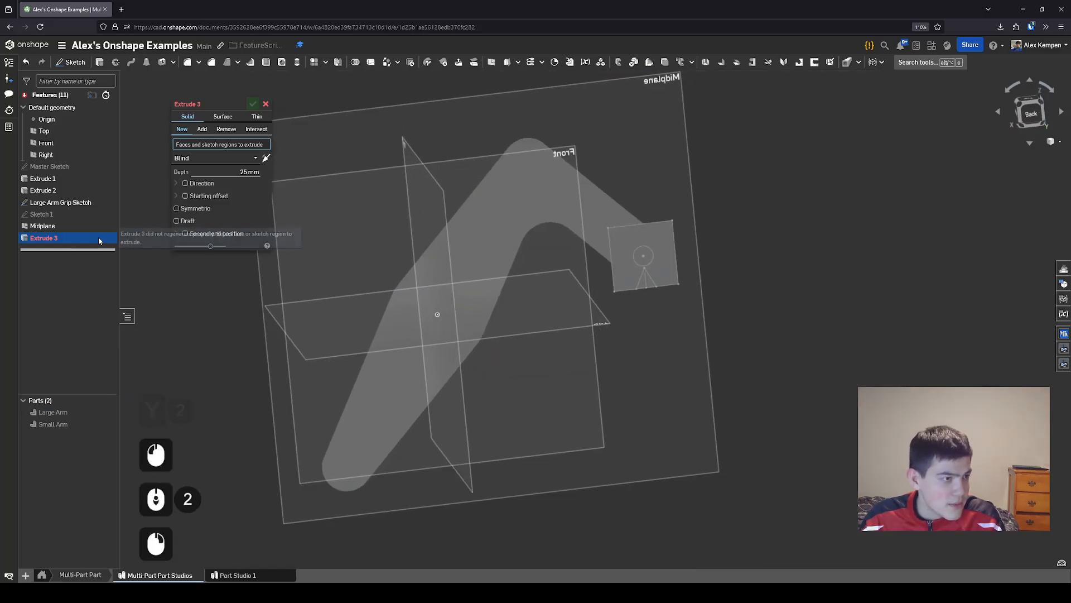
click(108, 203)
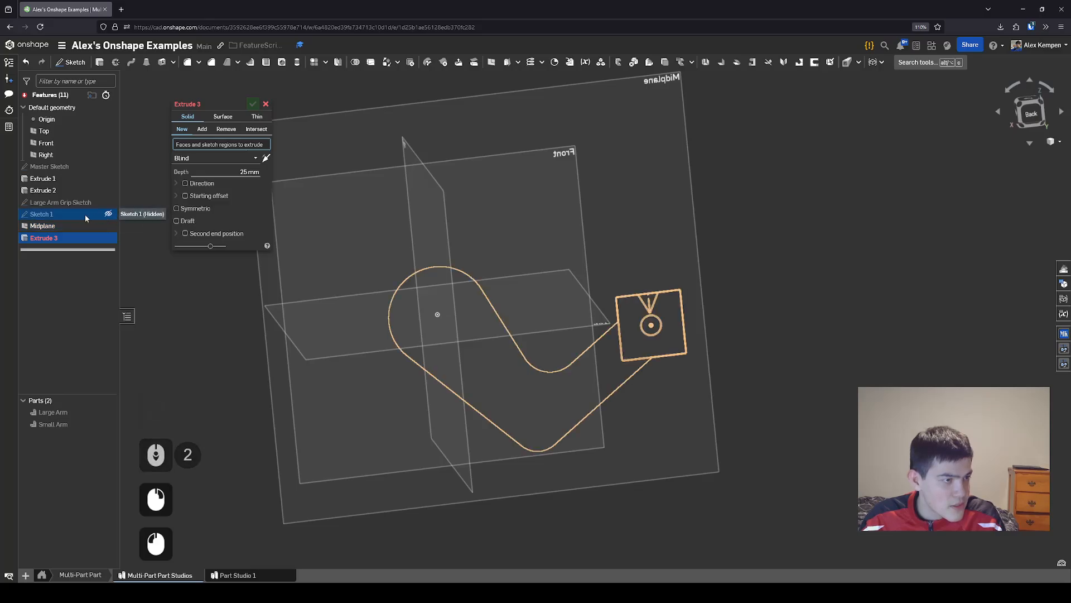
Rename Sketch 1 as Small Arm Grip Sketch
right_click(88, 214)
click(109, 228)
text(Smal)
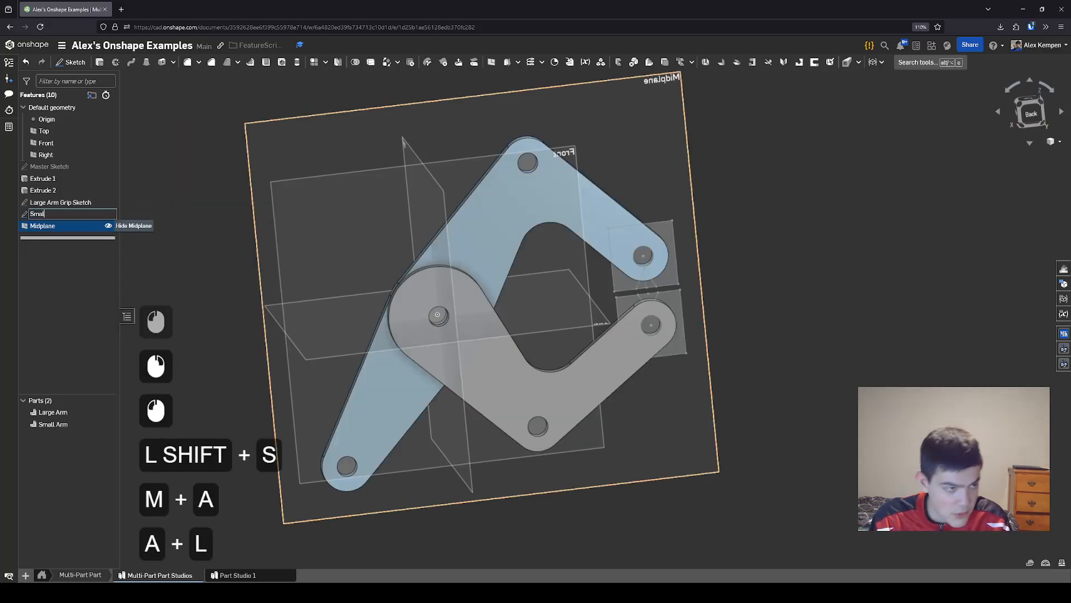
text(l Arm Grip Sketch)
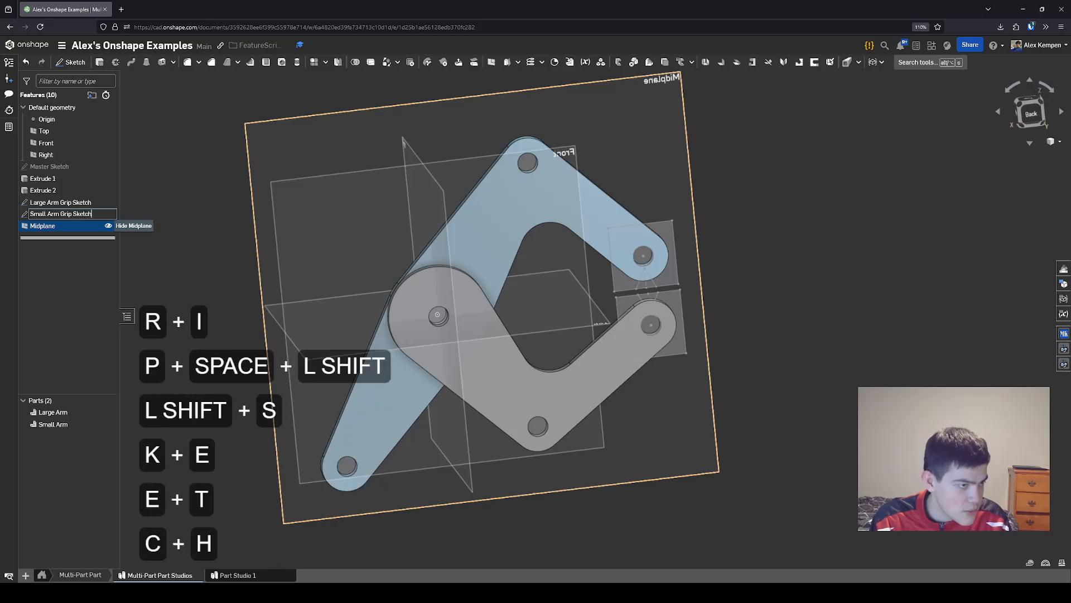
key(Return)
click(177, 197)
scroll(205, 258, down, 2)
scroll(199, 326, up, 1)
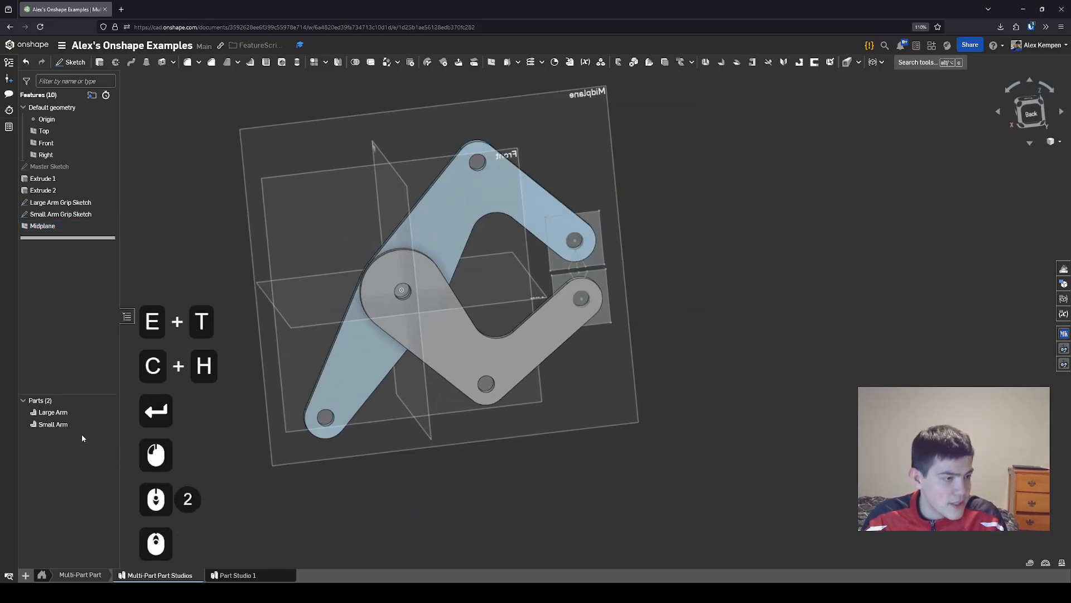
Start a new solid extrude with the Master Sketch shown and all parts hidden
click(99, 62)
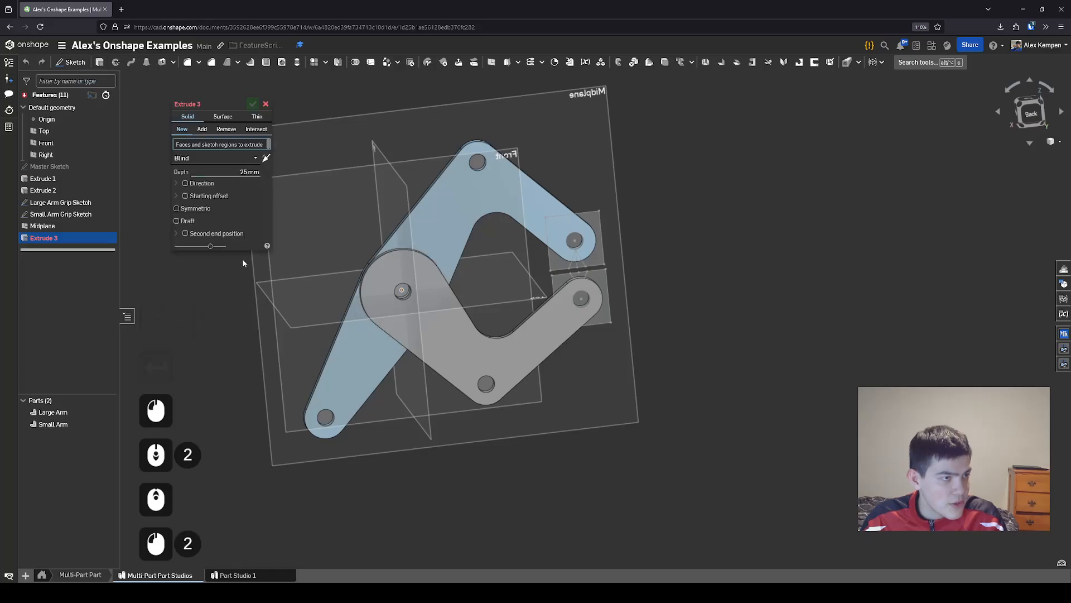
click(109, 166)
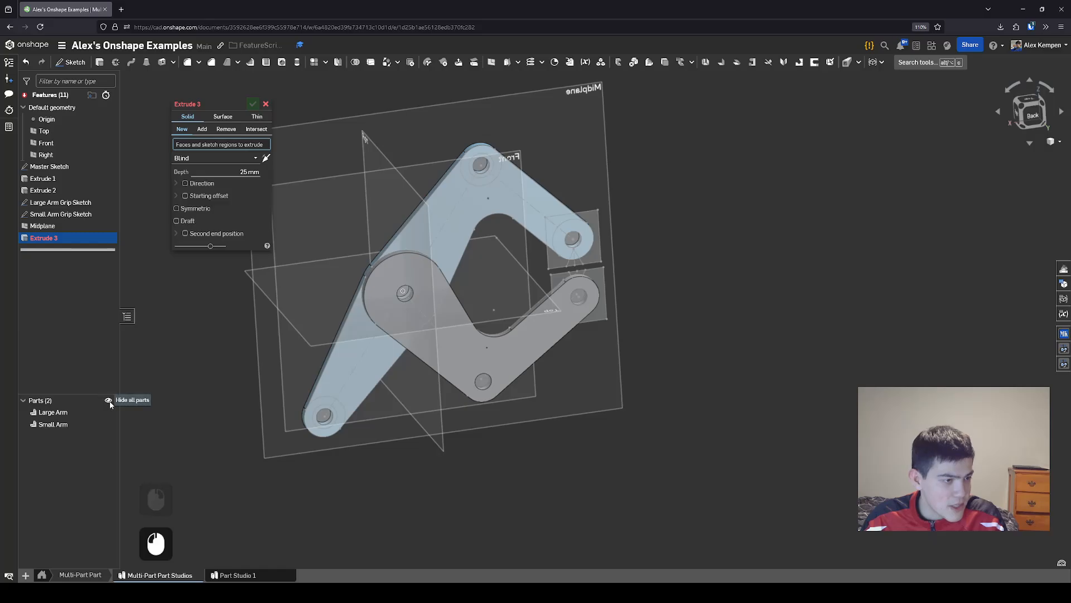
click(109, 401)
scroll(431, 305, up, 3)
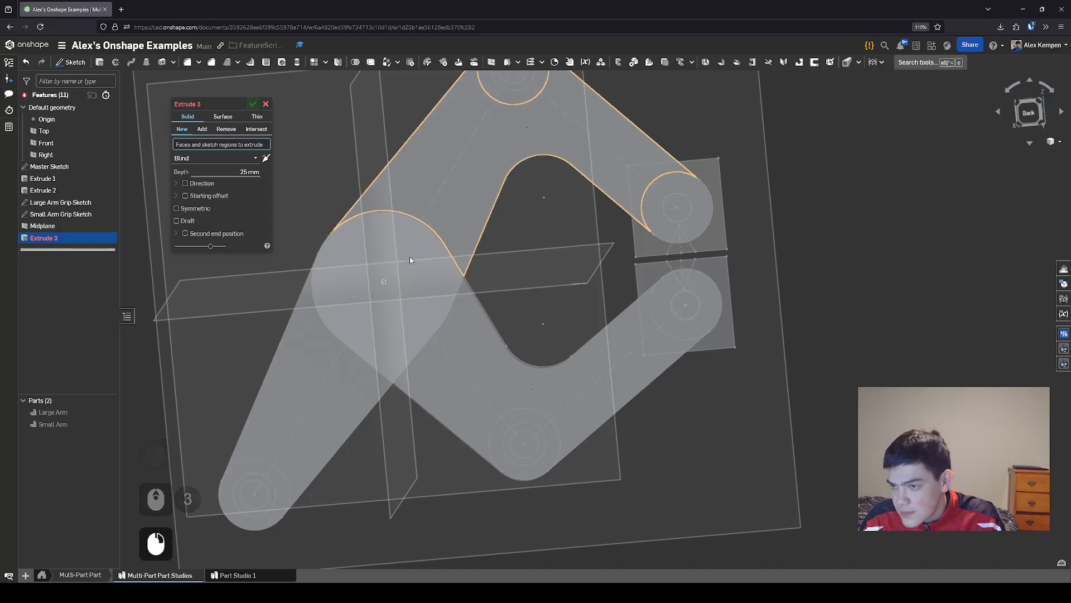
right_drag(409, 256, 523, 275)
scroll(407, 290, up, 2)
key(y)
scroll(532, 282, down, 4)
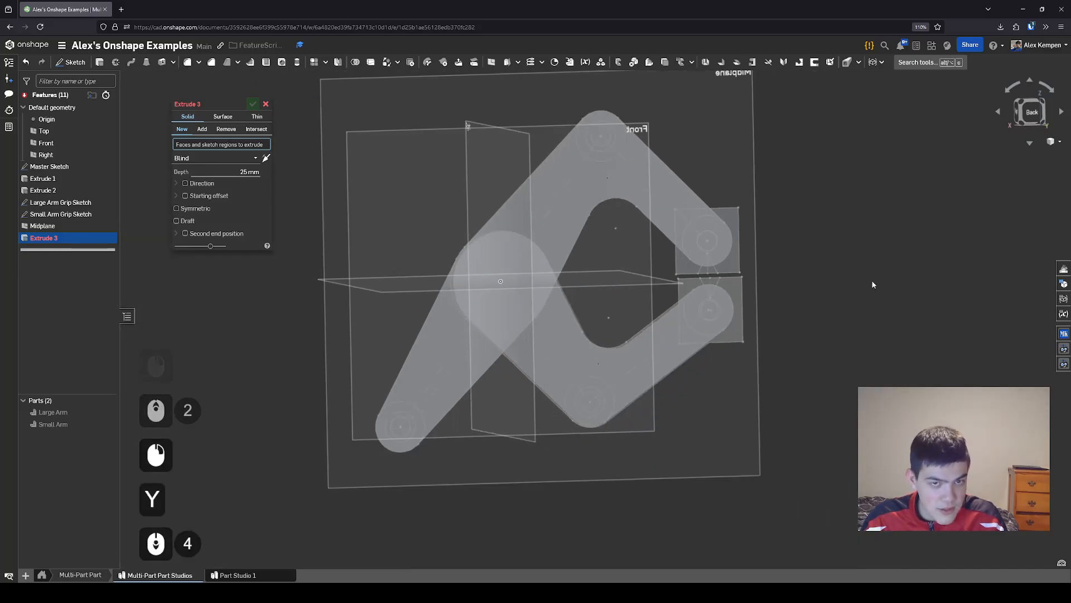
click(1000, 50)
click(1001, 50)
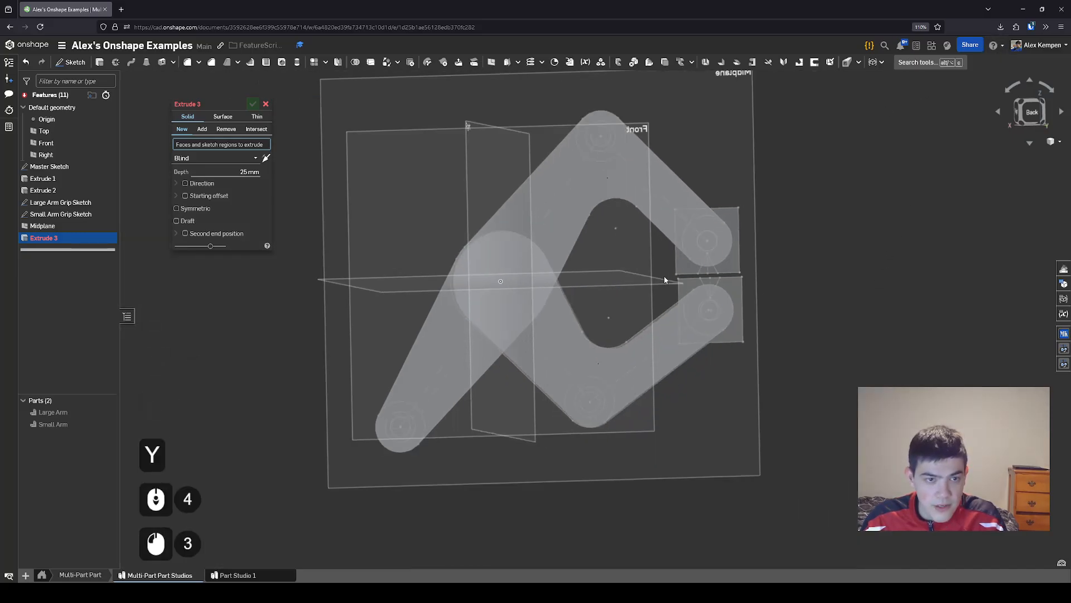
right_drag(664, 275, 664, 301)
Hide the Top, Front and Right default planes
click(110, 130)
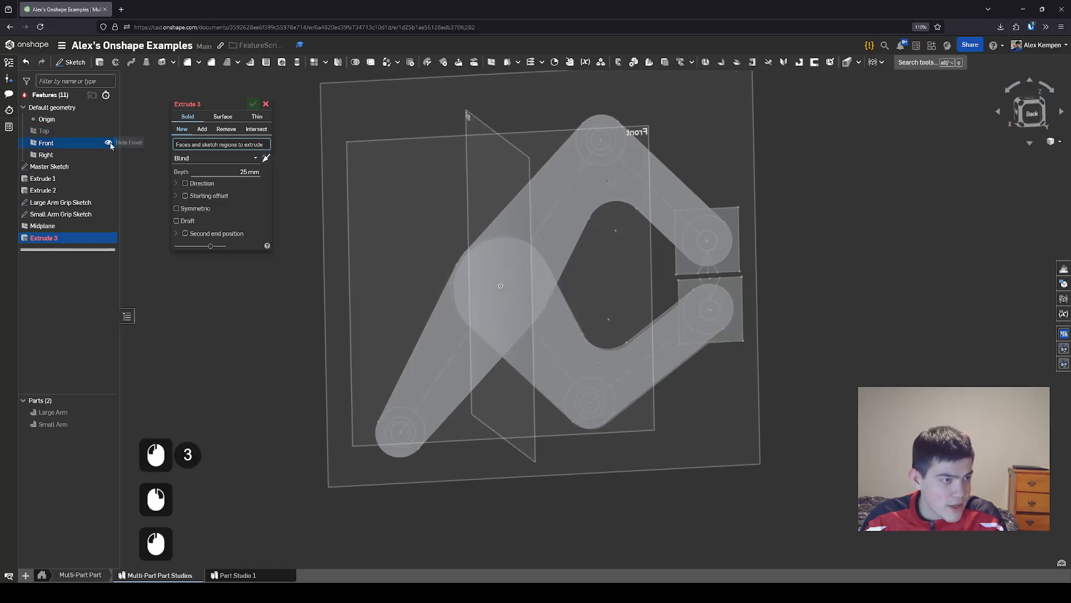
click(110, 143)
click(110, 154)
right_drag(602, 330, 659, 344)
right_drag(437, 275, 335, 236)
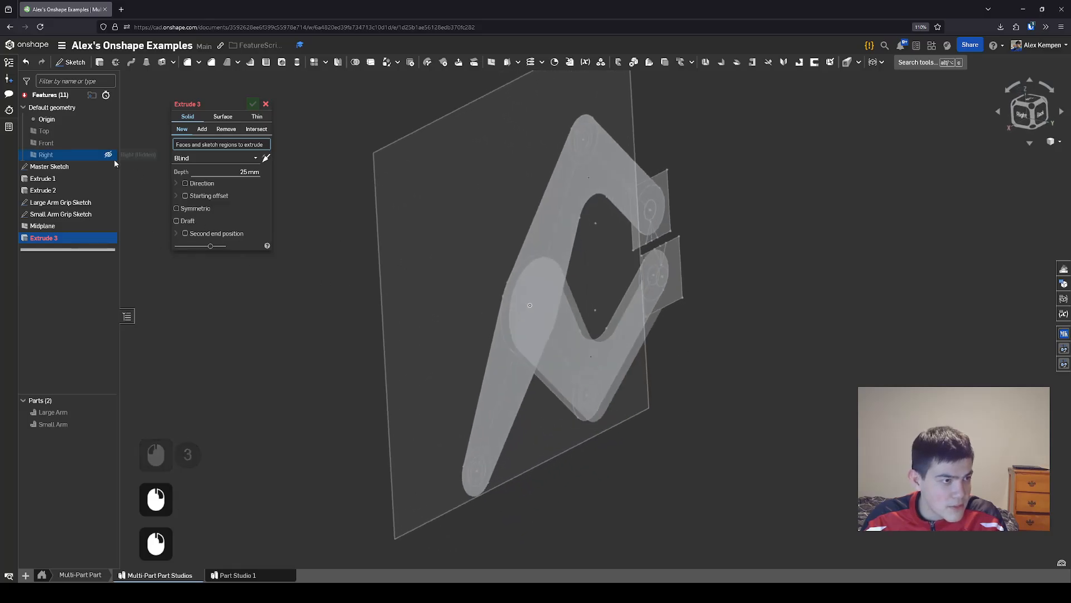
Hide the Midplane and both the Large Arm and Small Arm grip sketches, leaving the Master Sketch shown
click(110, 226)
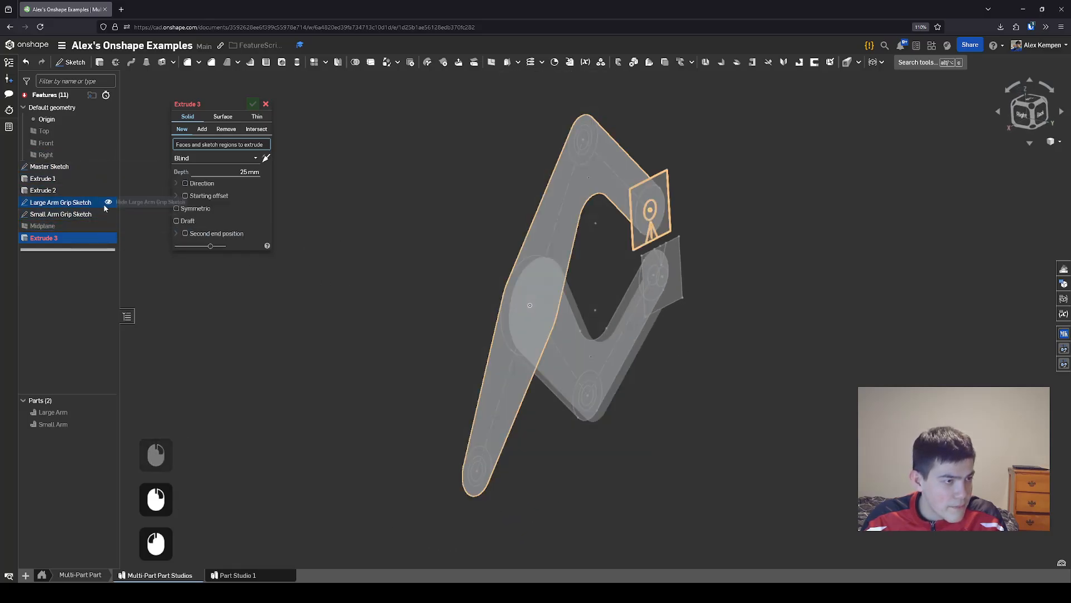
right_drag(387, 252, 354, 269)
click(109, 213)
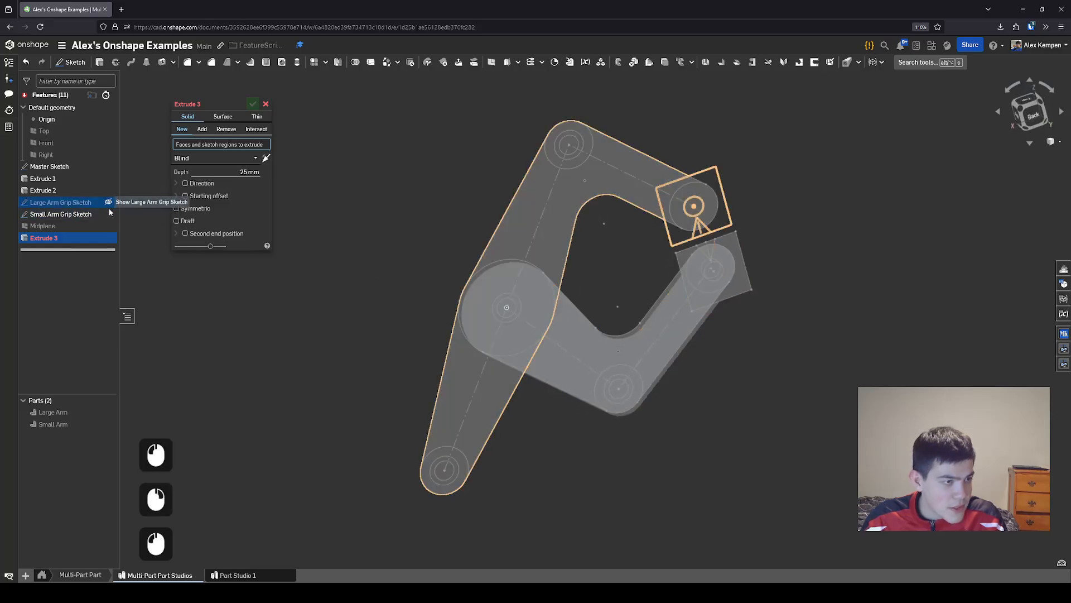
click(109, 202)
scroll(486, 347, up, 2)
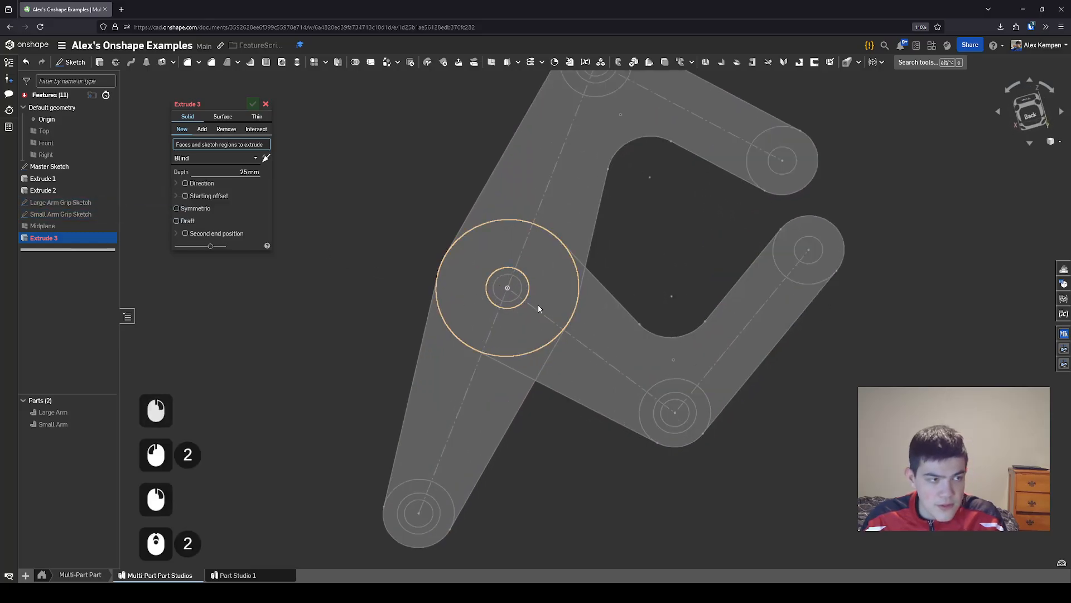
Select the Master Sketch ring regions around the central pivot and the Large Arm's upper elbow hole as the extrude profiles
right_drag(538, 305, 553, 320)
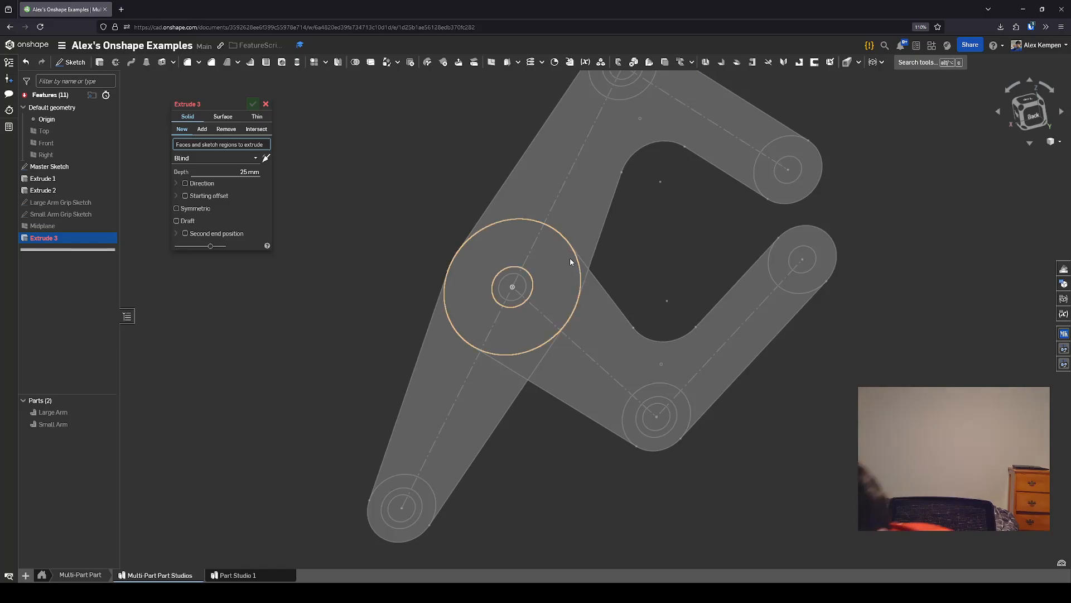
scroll(536, 245, up, 4)
click(523, 305)
scroll(805, 295, down, 4)
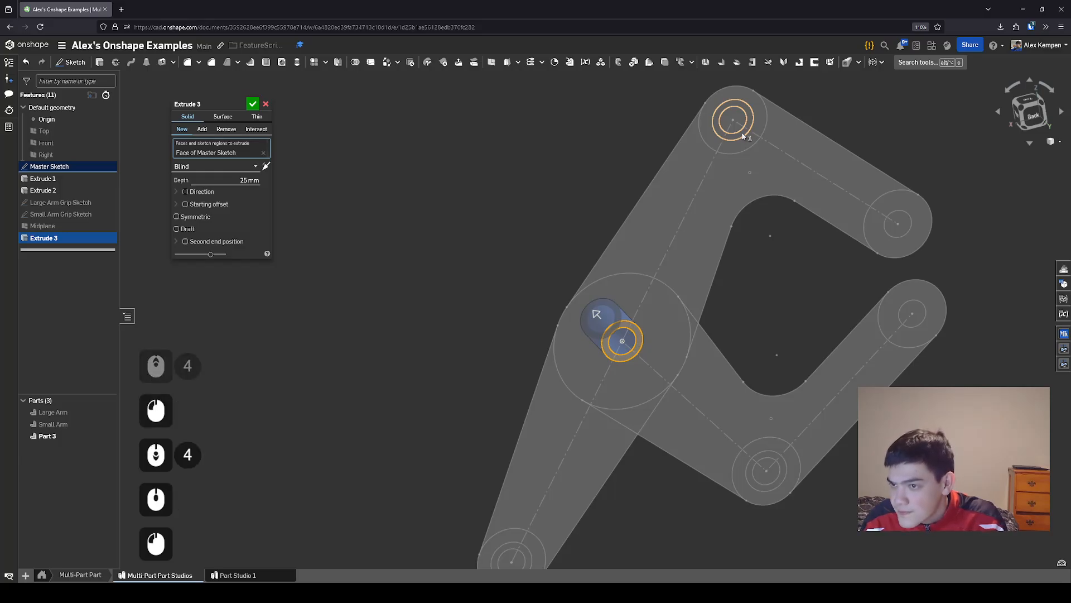
click(744, 136)
click(644, 324)
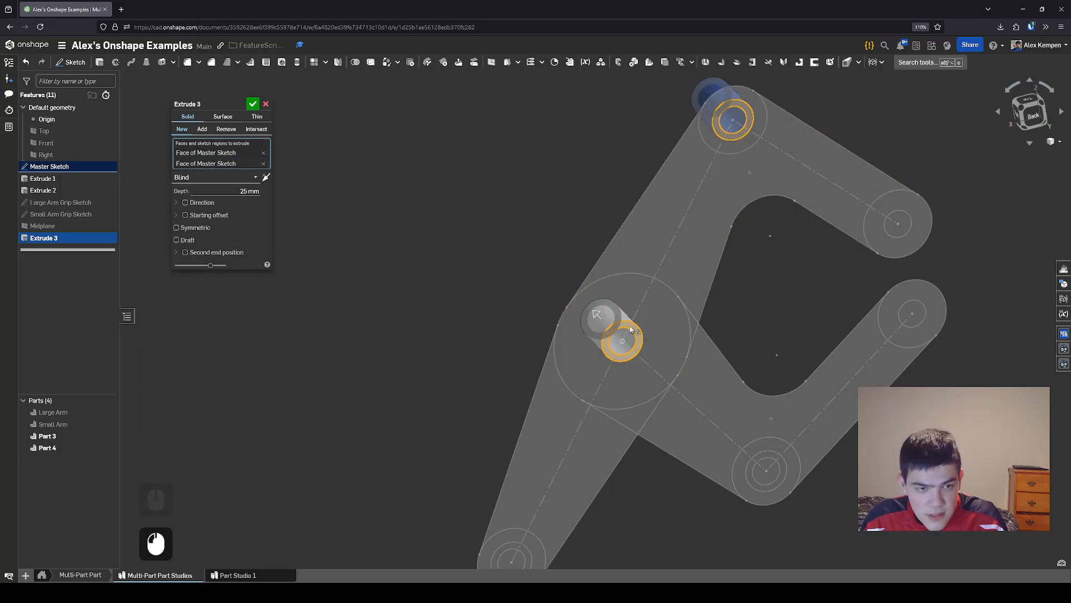
mouse_move(879, 293)
right_down()
mouse_move(863, 299)
mouse_move(879, 296)
right_up()
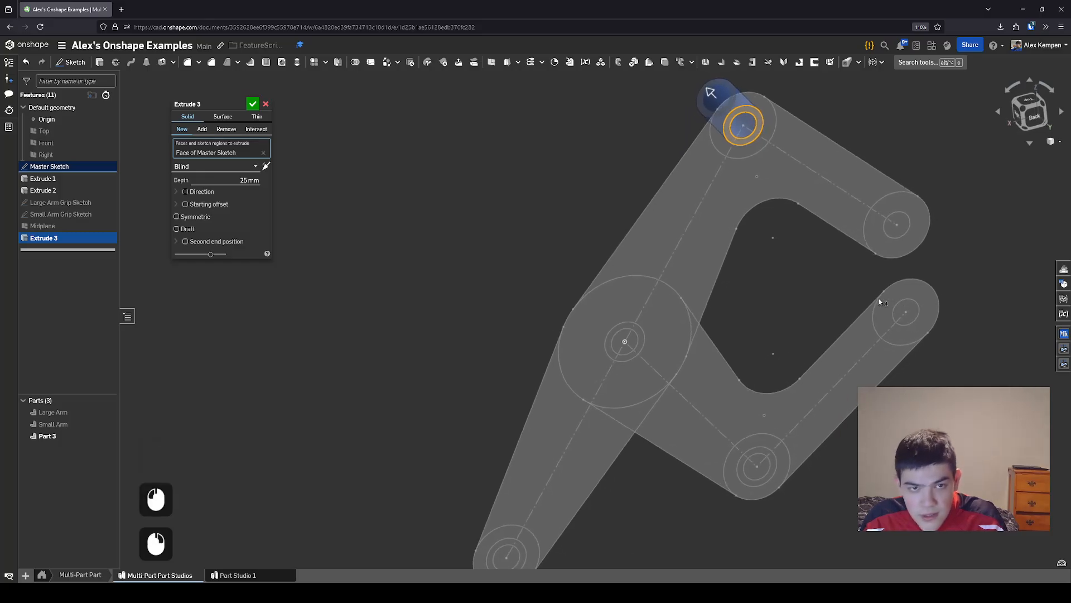
click(637, 325)
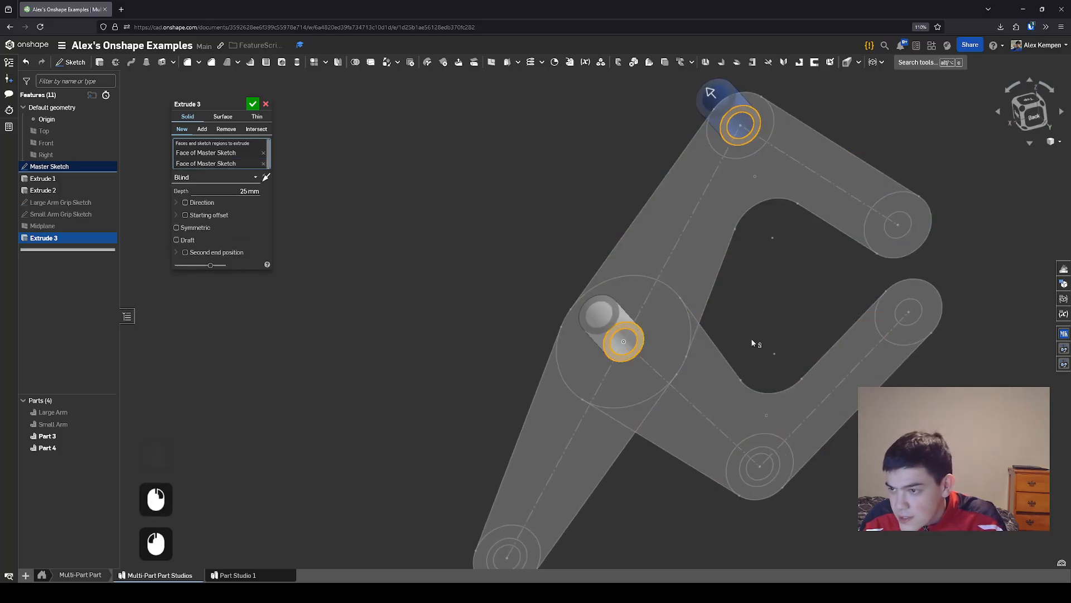
right_drag(751, 338, 722, 332)
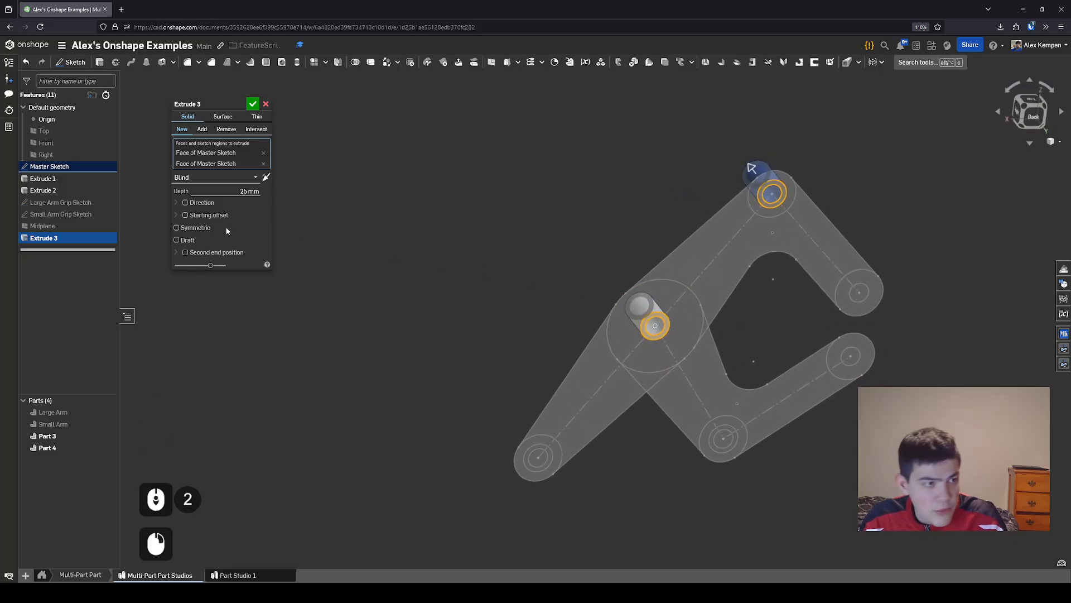
Show the Midplane and set the extrude to end up to face at the Midplane
click(107, 227)
click(237, 178)
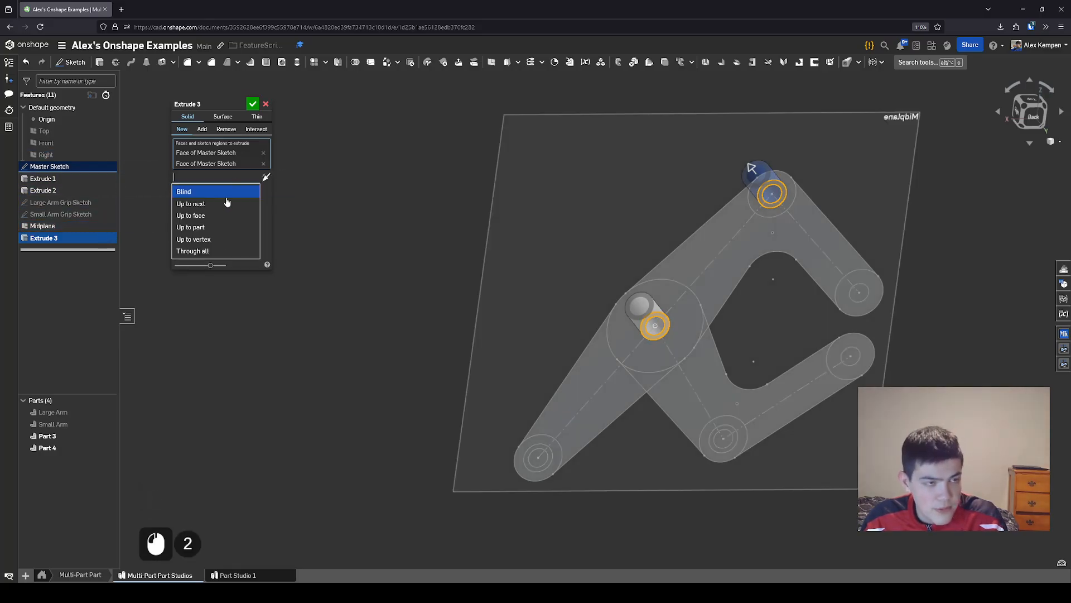
click(218, 215)
right_drag(424, 251, 584, 295)
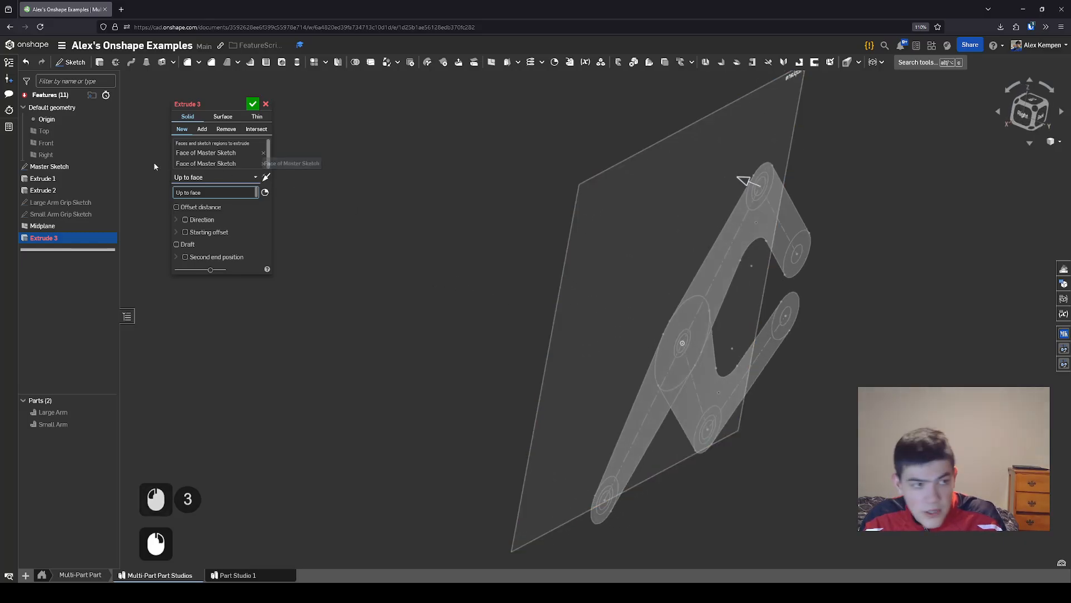
click(204, 144)
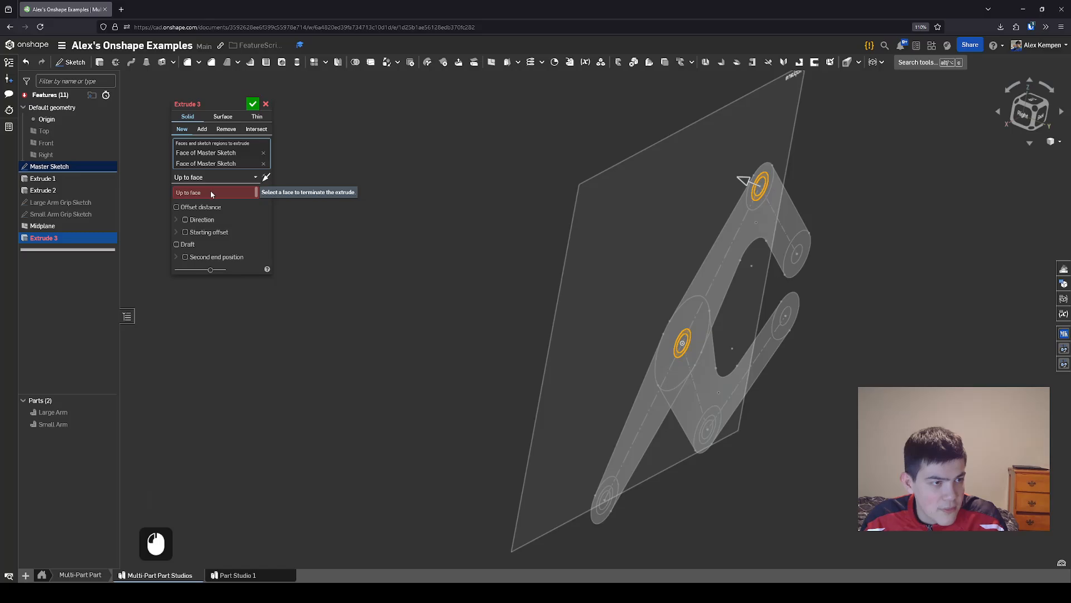
click(214, 191)
right_drag(646, 269, 600, 268)
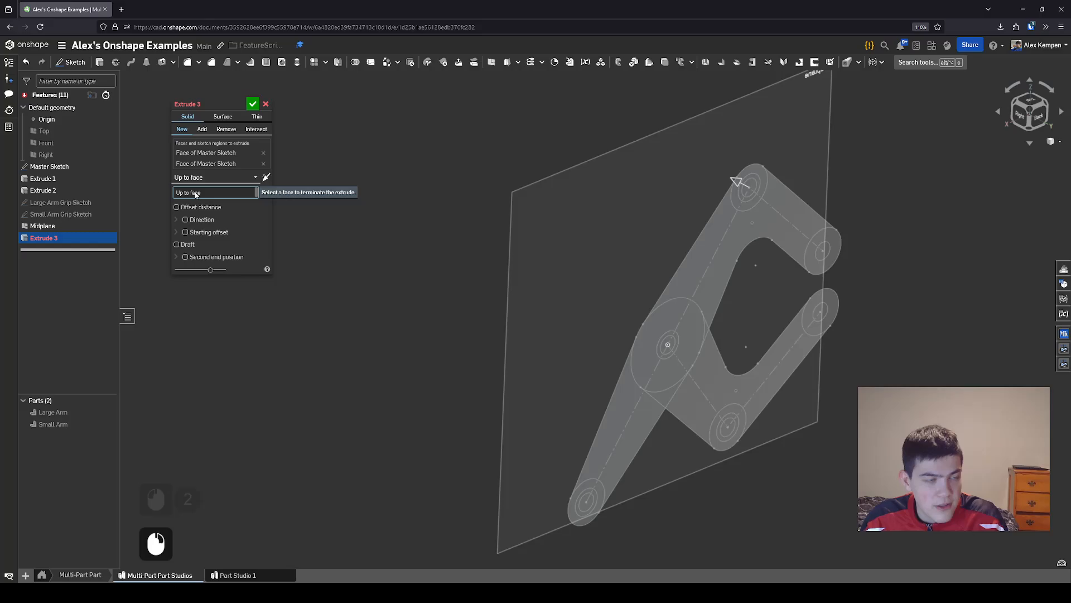
click(204, 146)
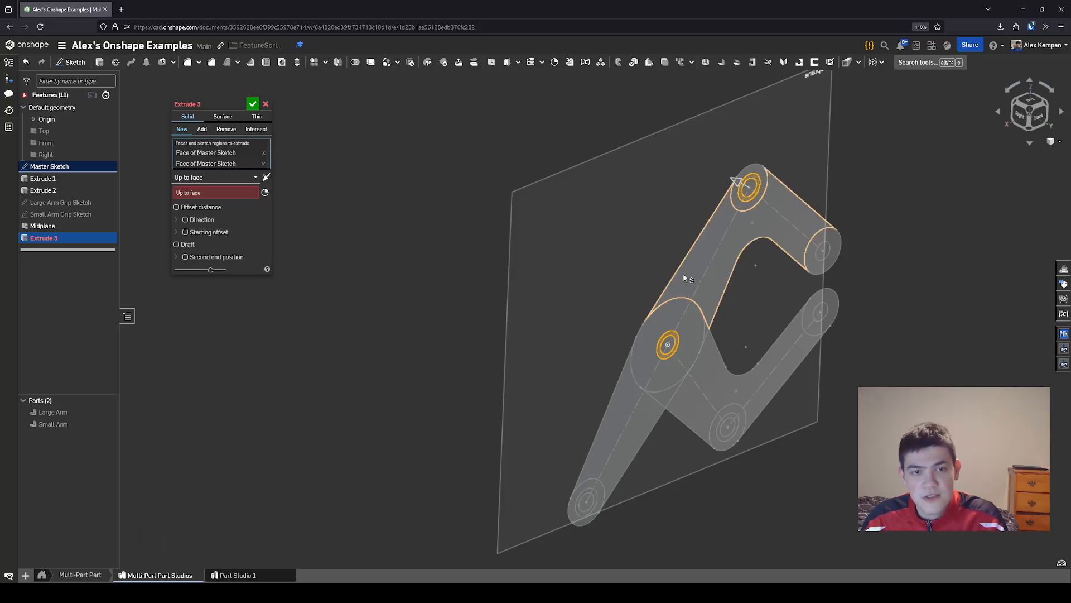
click(192, 194)
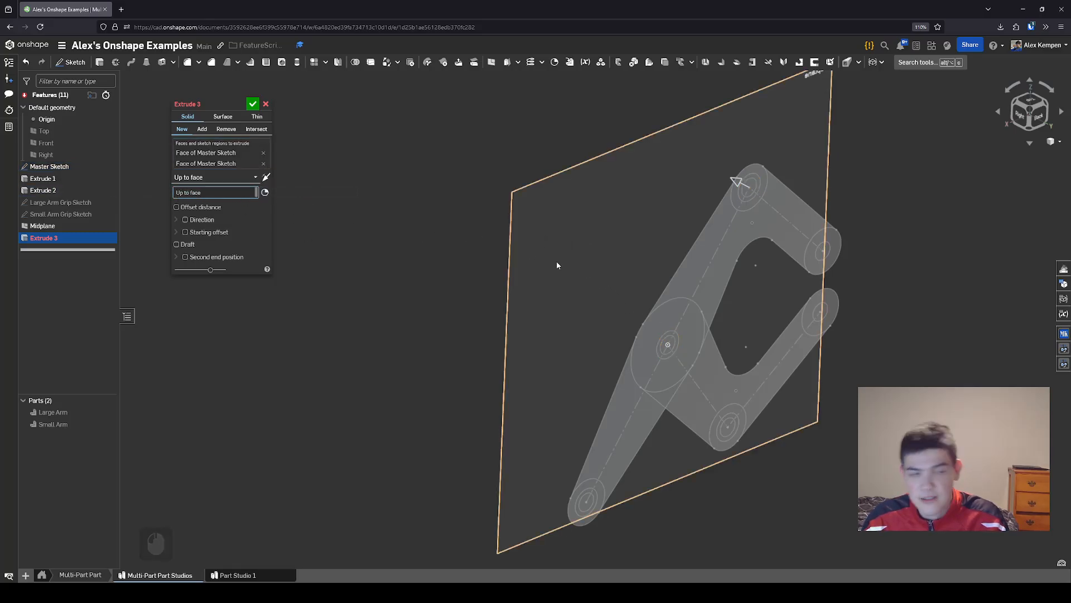
click(555, 292)
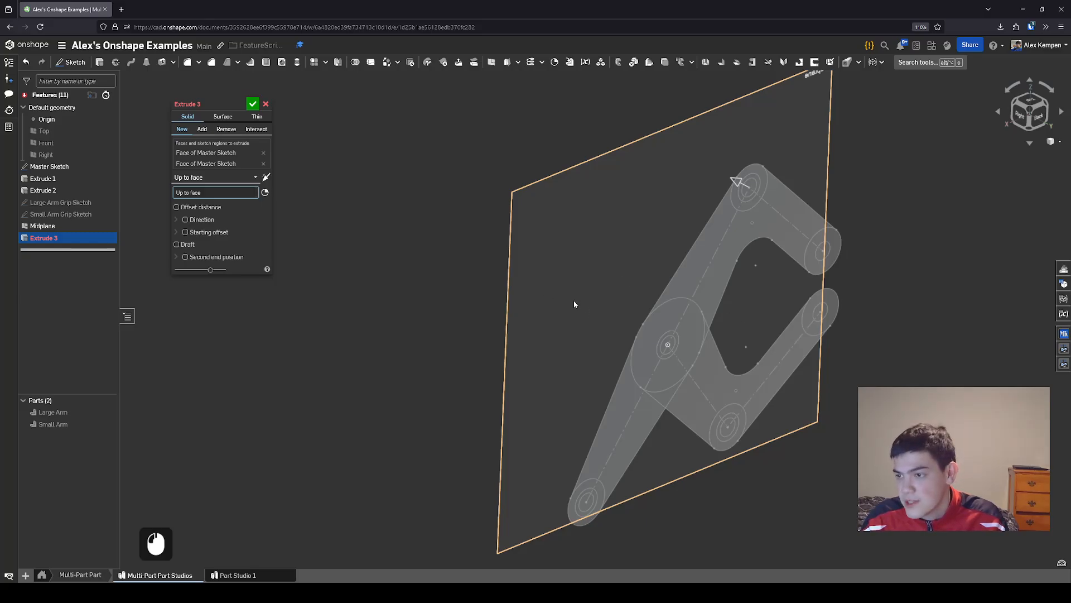
right_drag(442, 309, 508, 311)
scroll(524, 316, down, 1)
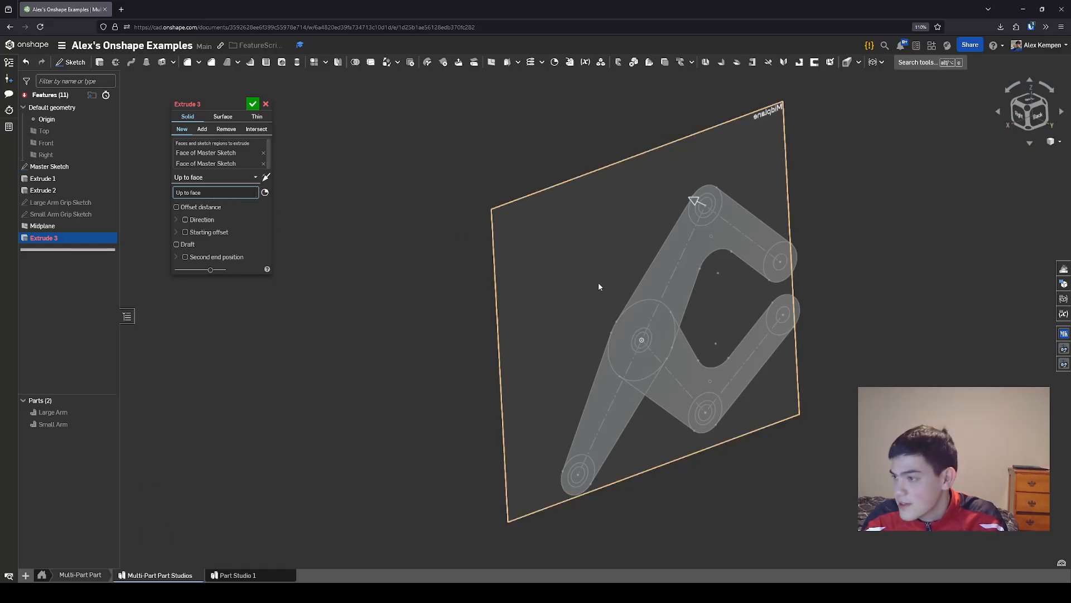
right_drag(598, 283, 562, 296)
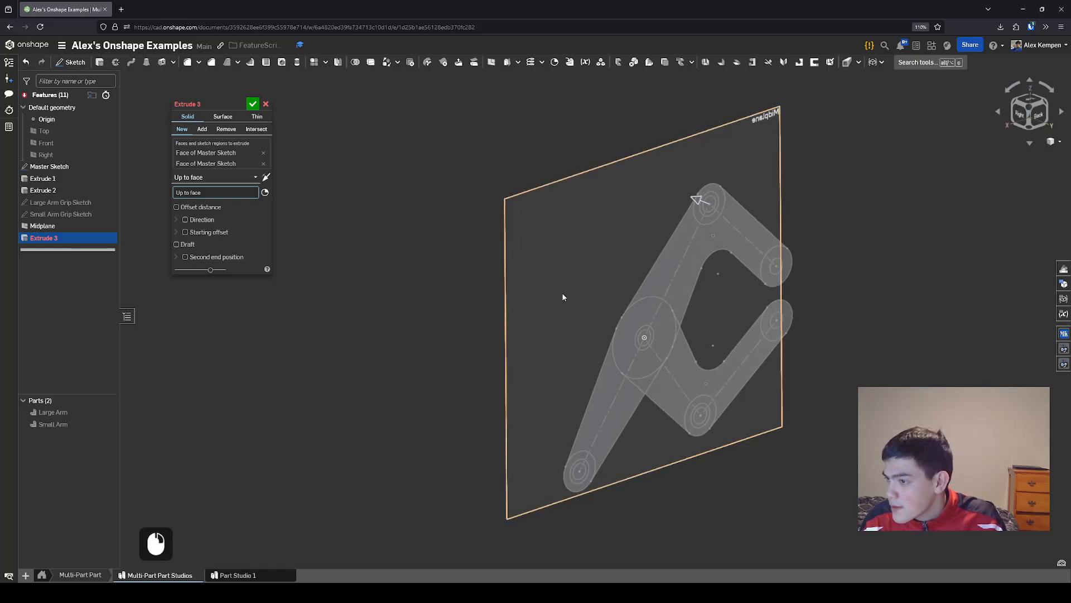
click(562, 287)
right_drag(471, 287, 452, 301)
mouse_move(473, 263)
right_down()
mouse_move(449, 263)
mouse_move(545, 262)
mouse_move(471, 259)
right_up()
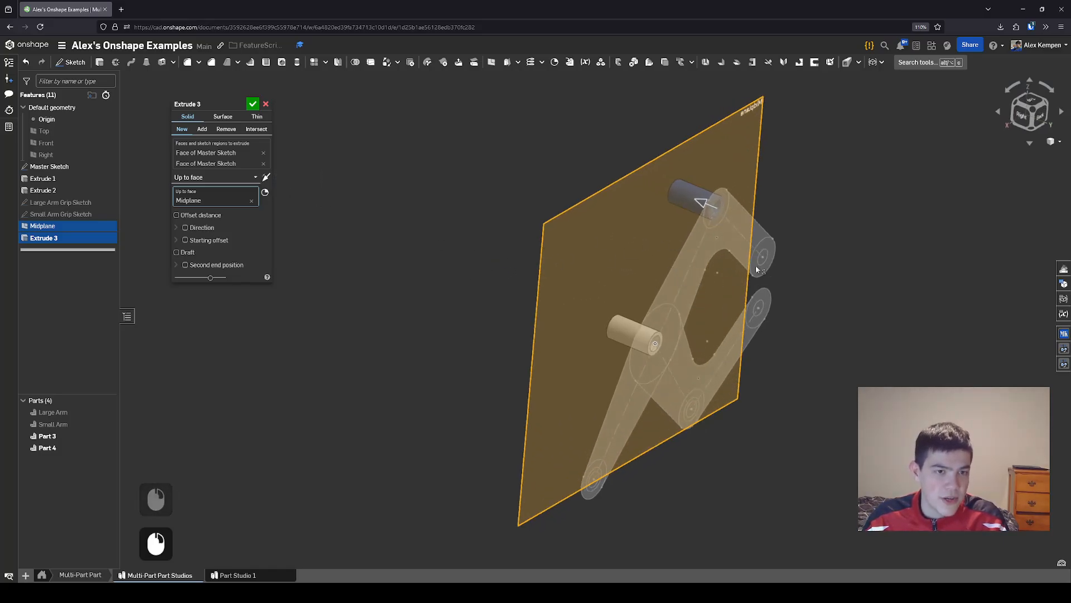
Try reversing the extrude direction away from the Midplane and restore the original direction
right_drag(647, 211, 554, 243)
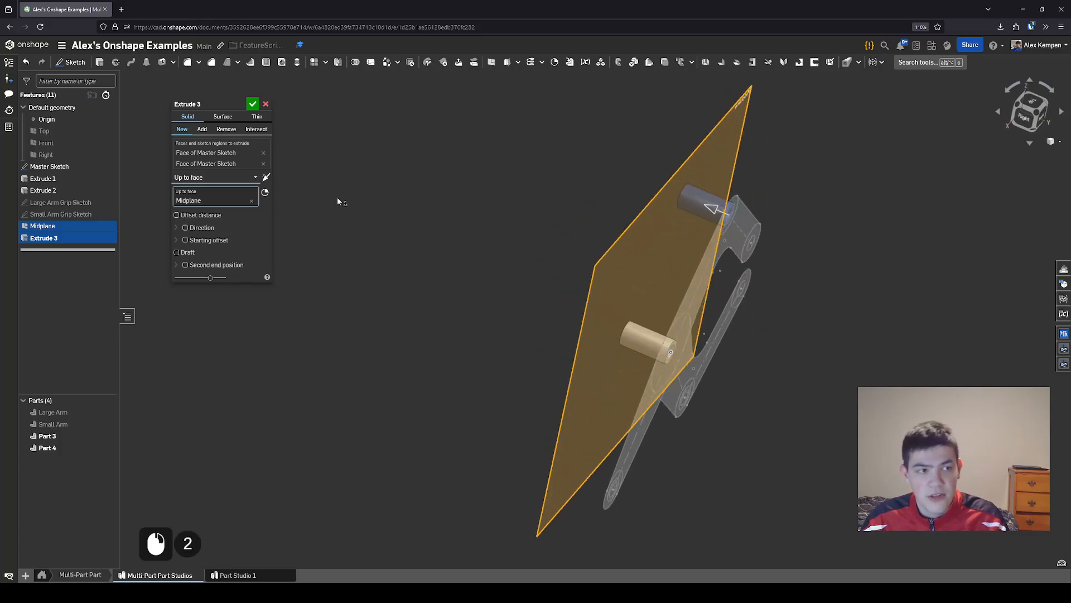
click(270, 179)
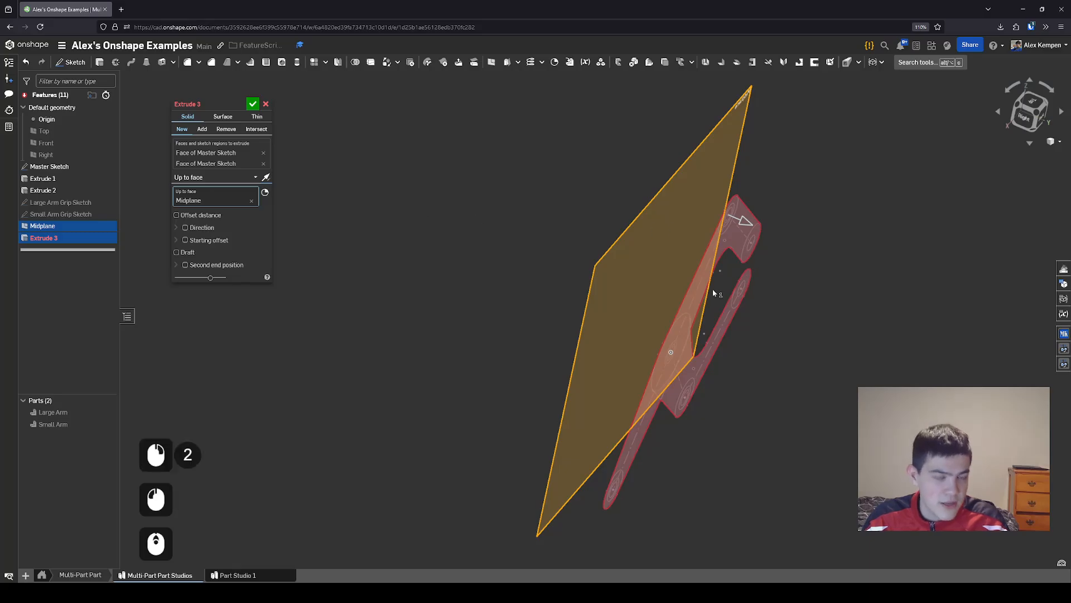
right_drag(712, 289, 742, 204)
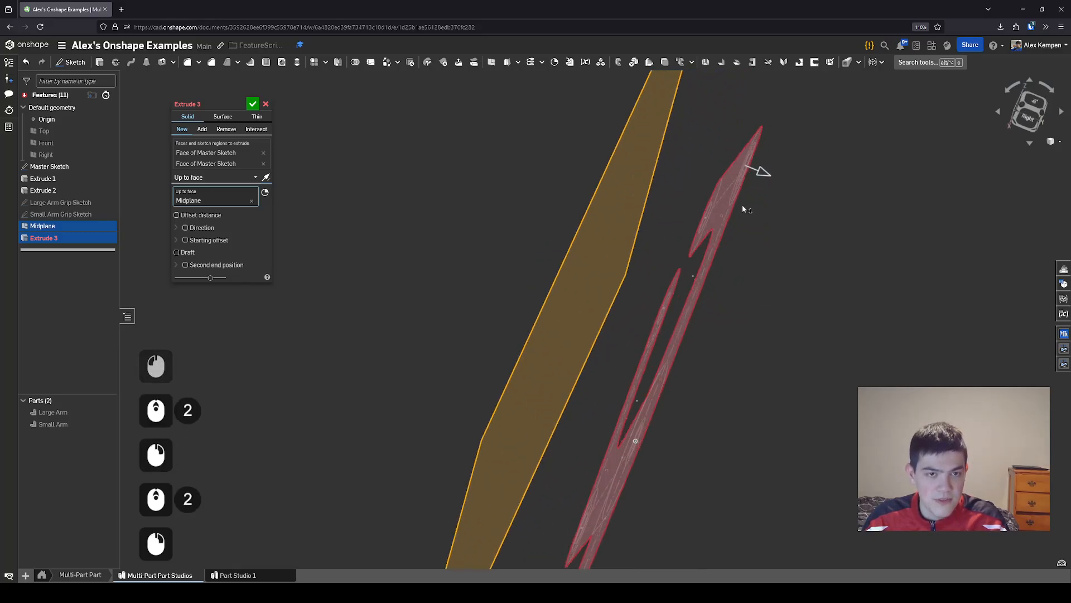
right_drag(958, 285, 767, 336)
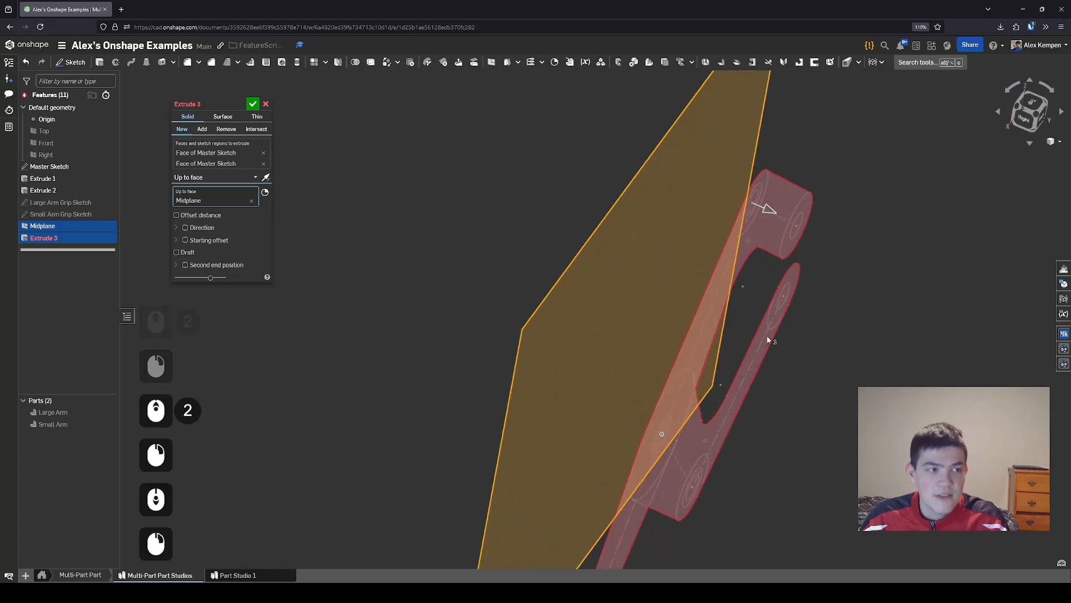
click(266, 177)
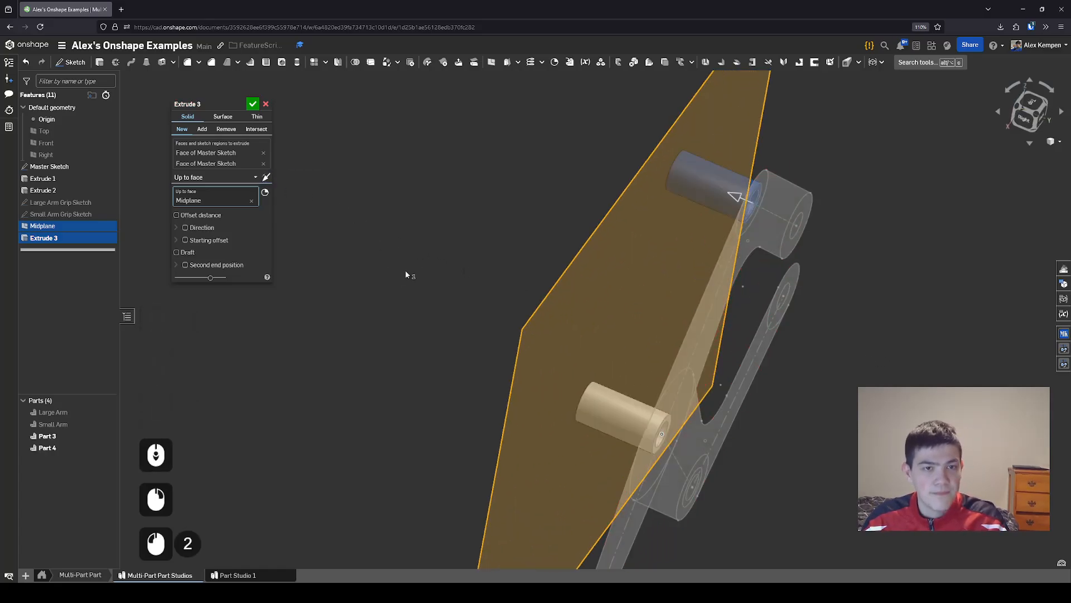
scroll(405, 270, down, 2)
Enable a second end position for the spacer extrude with the Up to face end type
right_drag(405, 270, 385, 268)
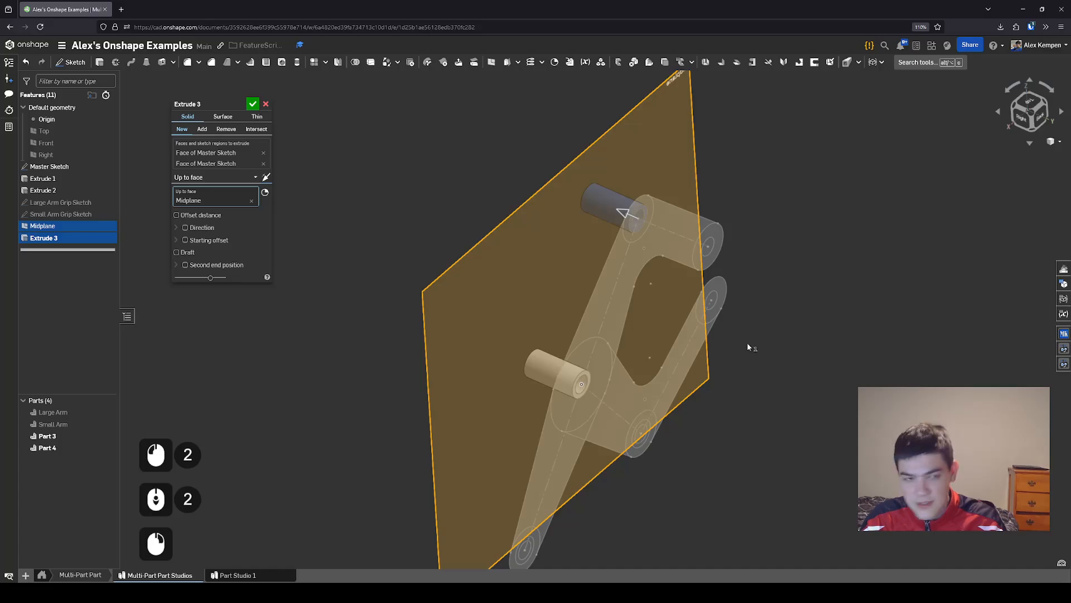
right_drag(776, 336, 796, 303)
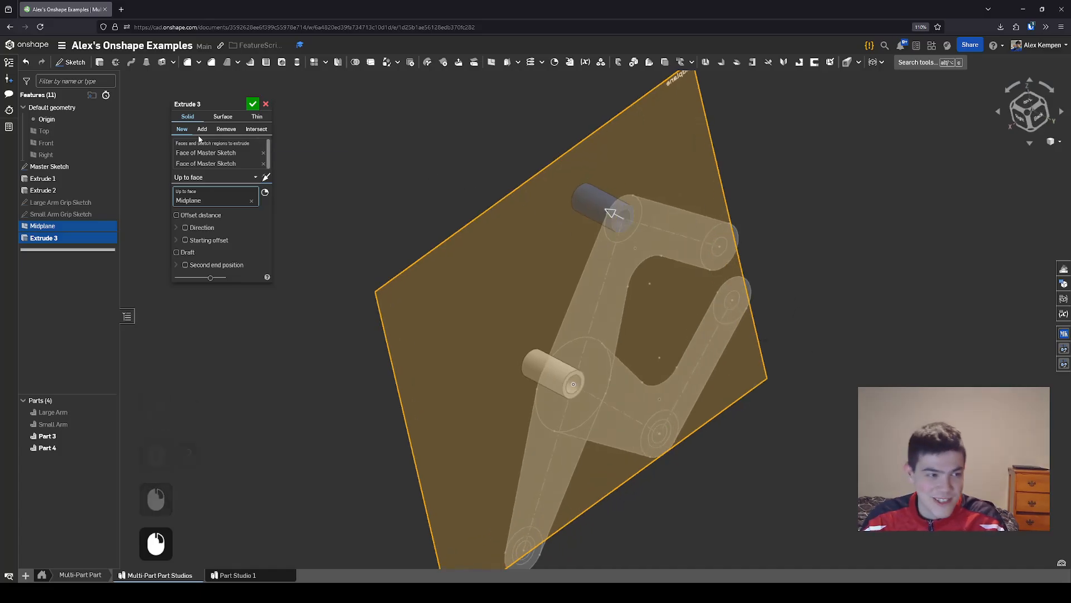
right_drag(919, 344, 829, 361)
scroll(845, 370, up, 1)
scroll(824, 364, up, 1)
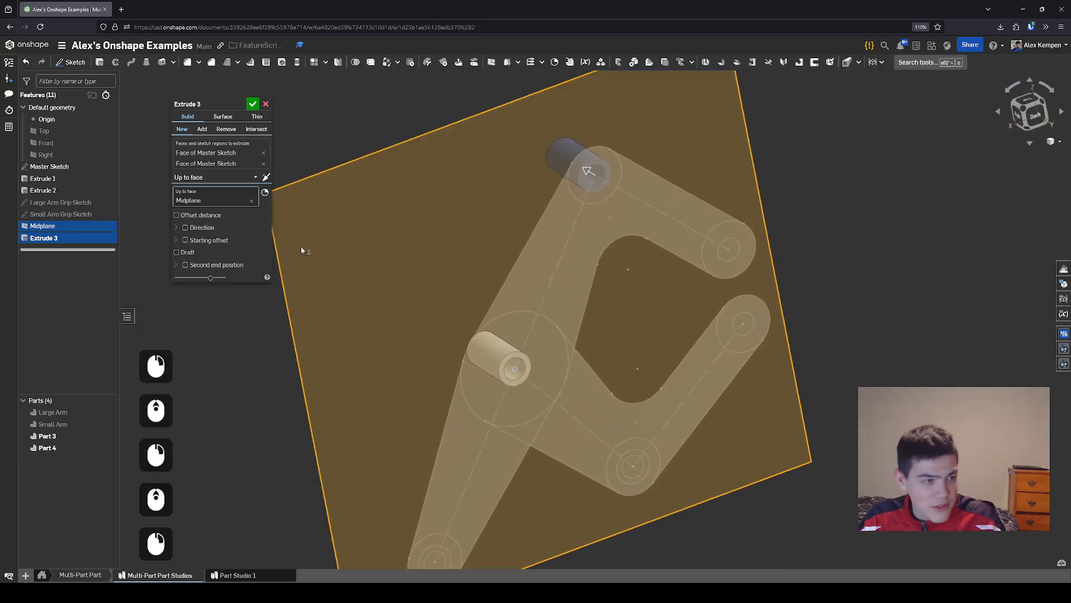
right_drag(301, 250, 391, 274)
click(206, 267)
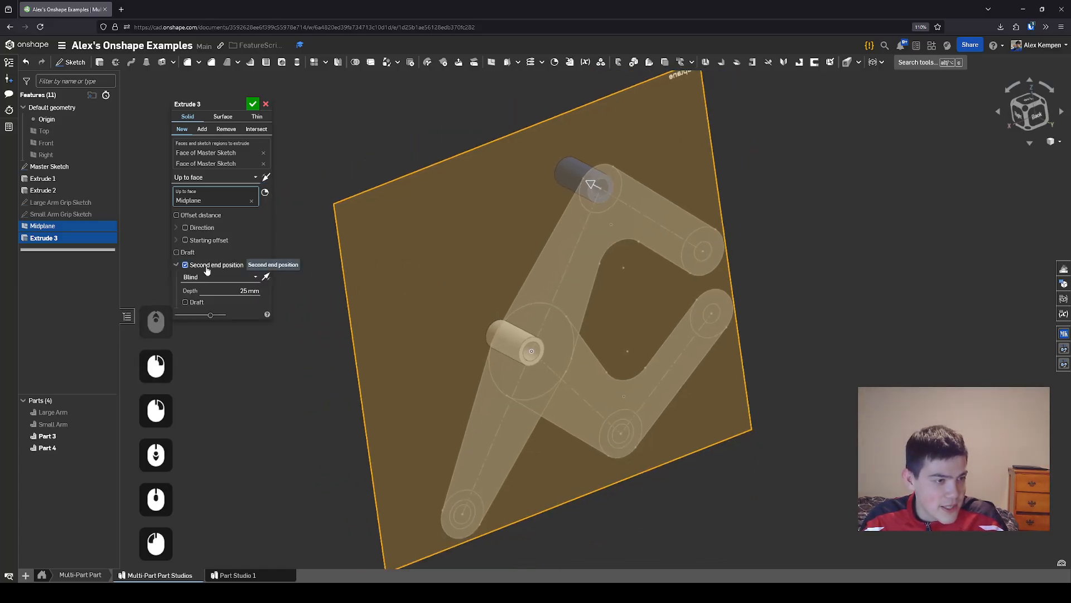
click(218, 277)
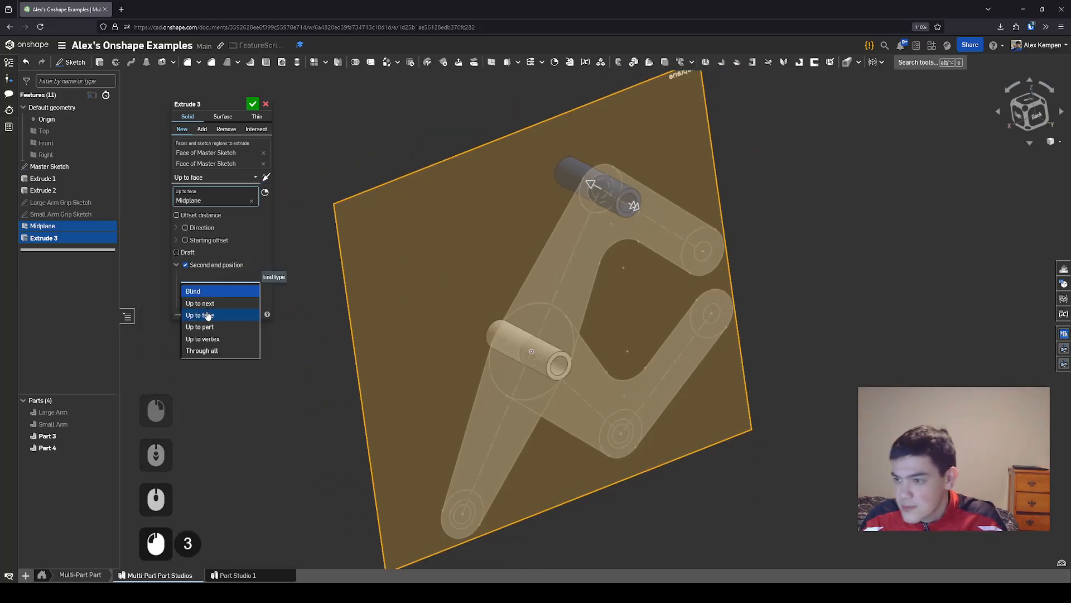
click(207, 315)
scroll(396, 361, down, 2)
right_drag(396, 361, 401, 365)
middle_drag(402, 365, 427, 340)
scroll(395, 360, up, 1)
right_drag(395, 360, 403, 352)
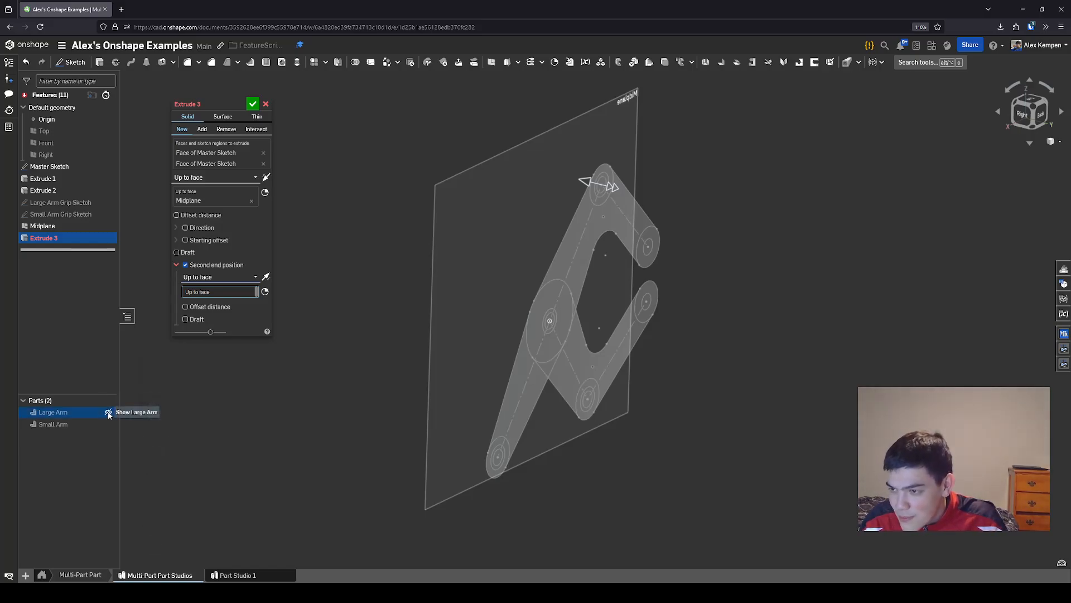
Show the Large Arm and Small Arm parts
click(108, 413)
right_drag(345, 368, 330, 415)
scroll(564, 357, up, 2)
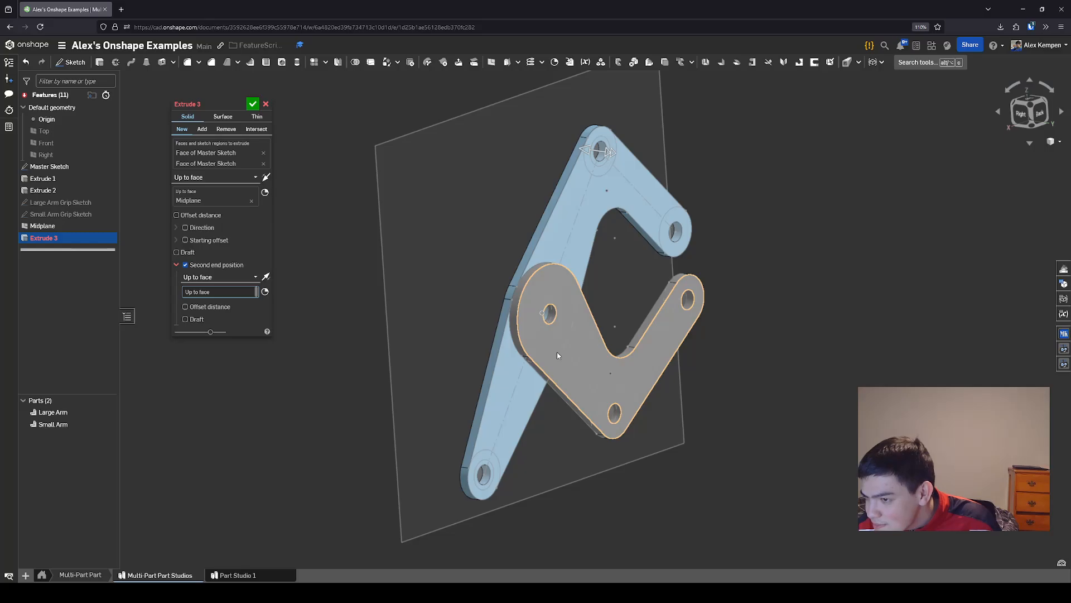
Choose the Large Arm's flat face on the Midplane side as the terminating face of the extrude's second end
right_drag(557, 354, 510, 344)
scroll(510, 344, up, 3)
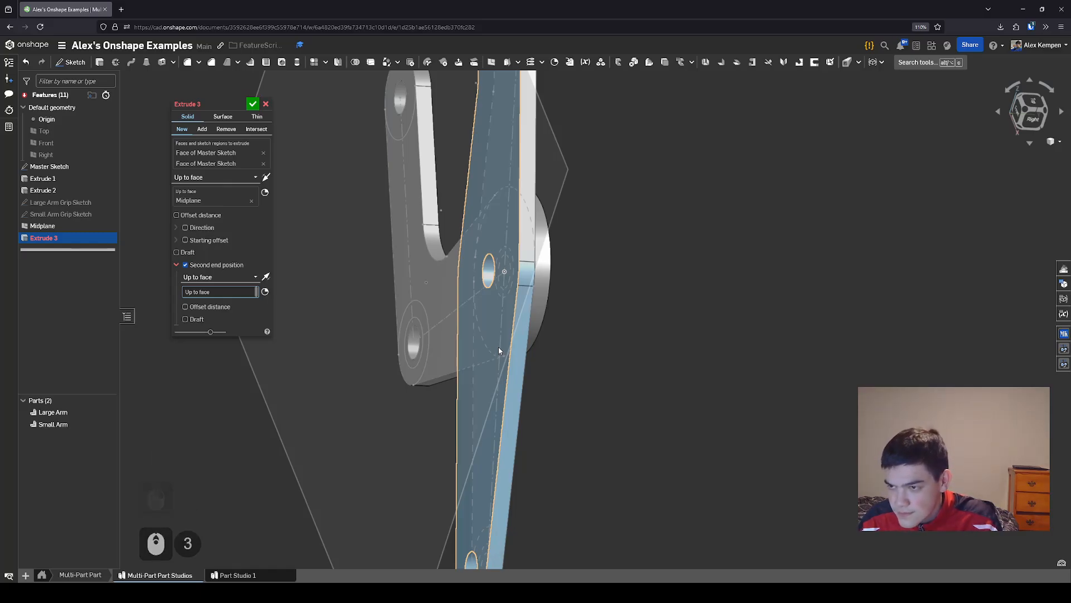
mouse_move(497, 351)
right_down()
mouse_move(481, 353)
mouse_move(522, 339)
mouse_move(495, 353)
right_up()
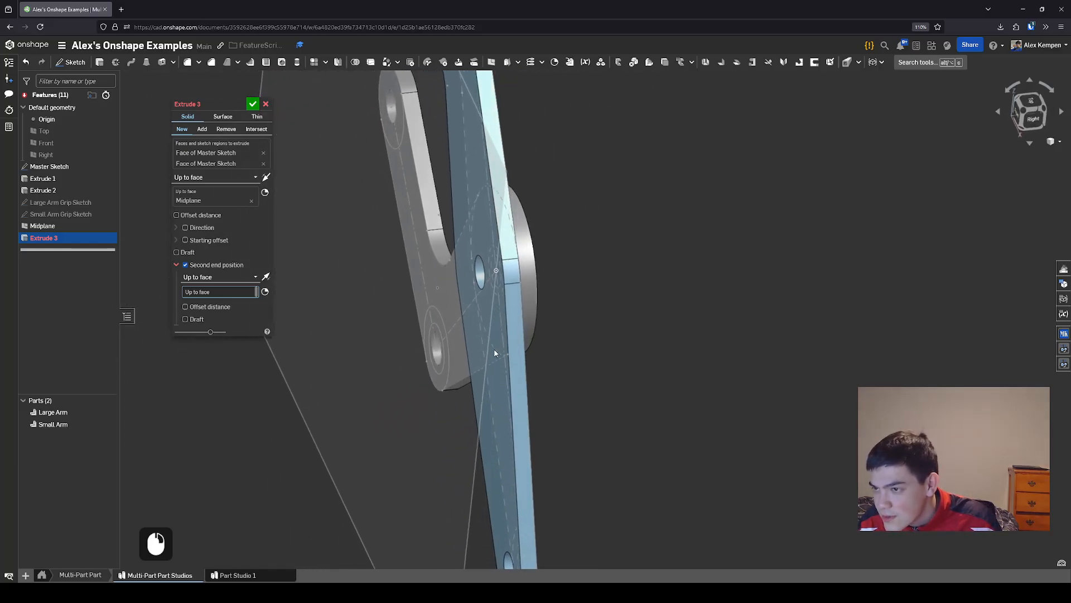
scroll(540, 331, down, 3)
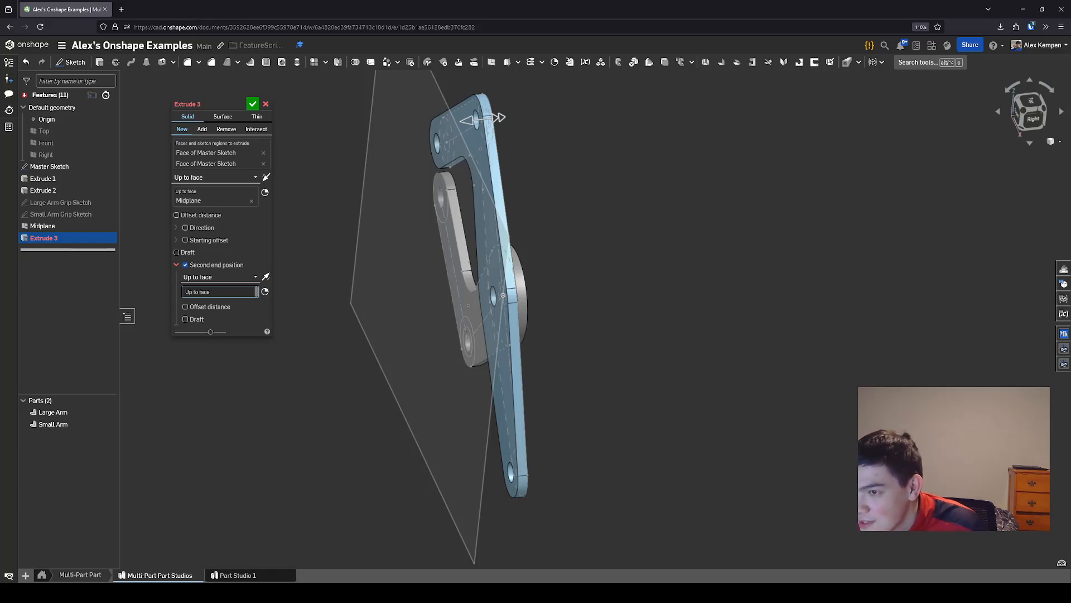
scroll(726, 351, down, 2)
right_drag(726, 351, 780, 321)
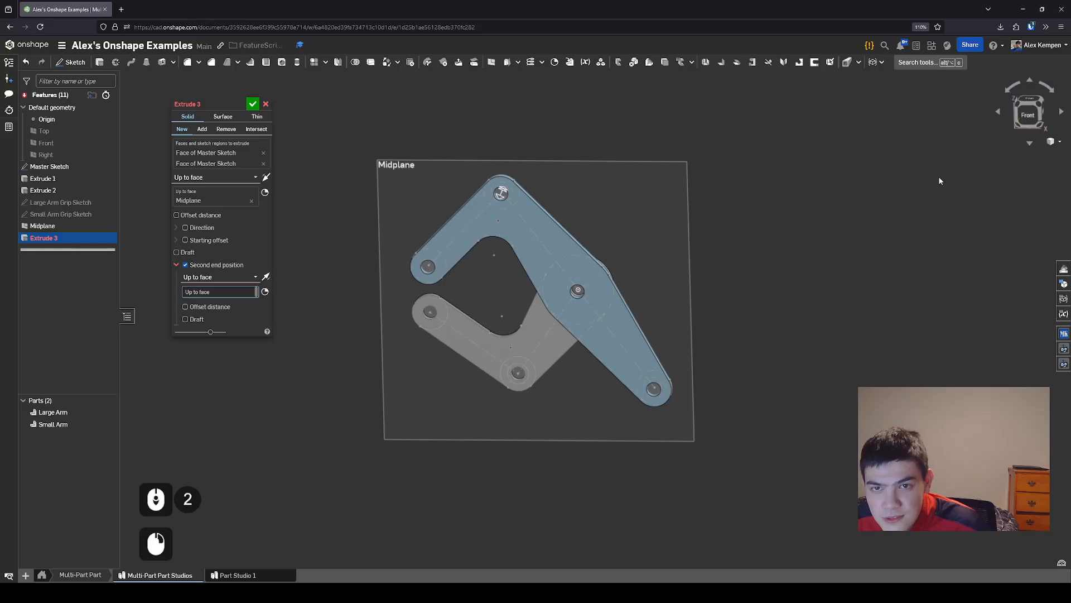
right_drag(827, 255, 756, 310)
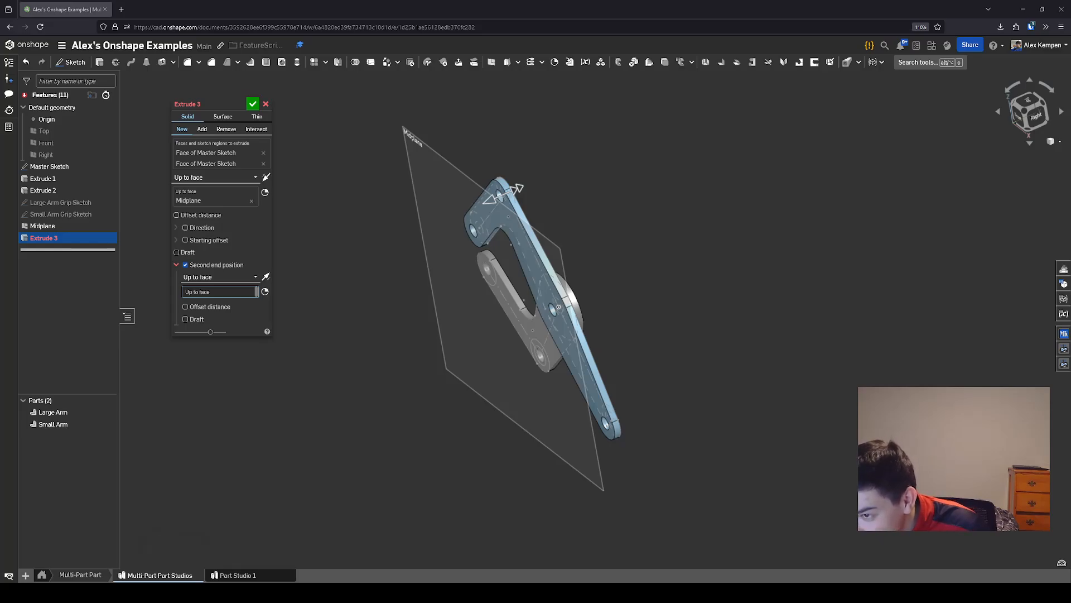
right_drag(738, 355, 480, 329)
scroll(480, 330, up, 3)
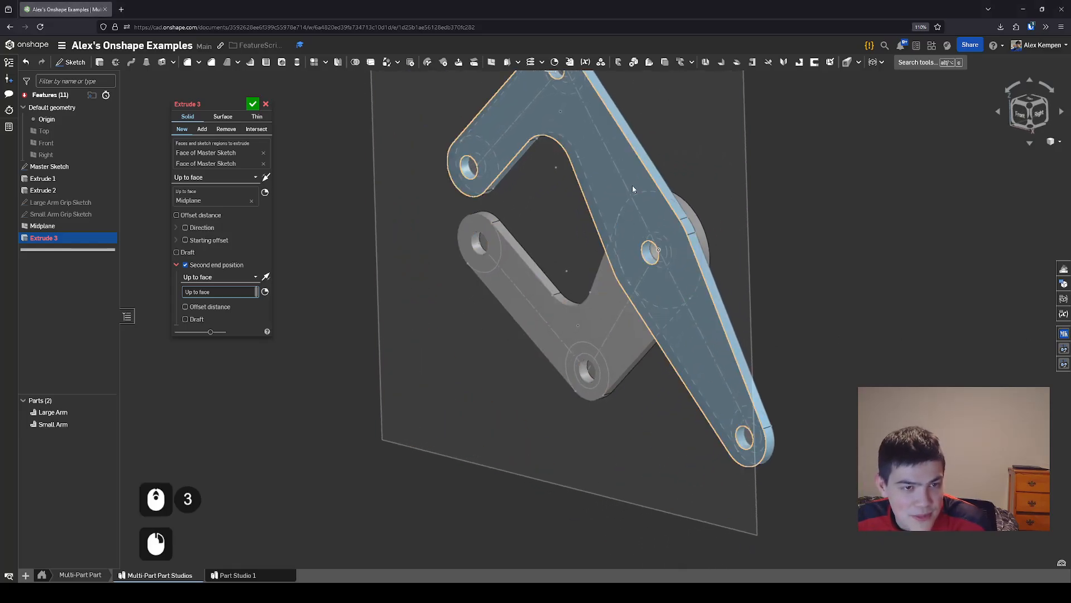
click(634, 187)
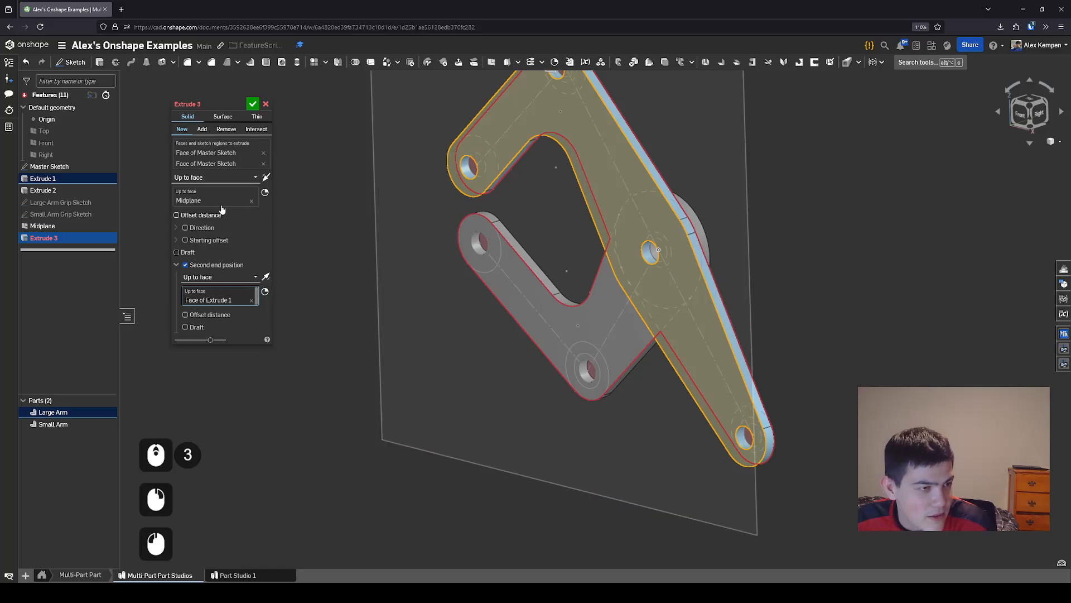
Flip the direction of the spacer extrude's second end position
click(266, 278)
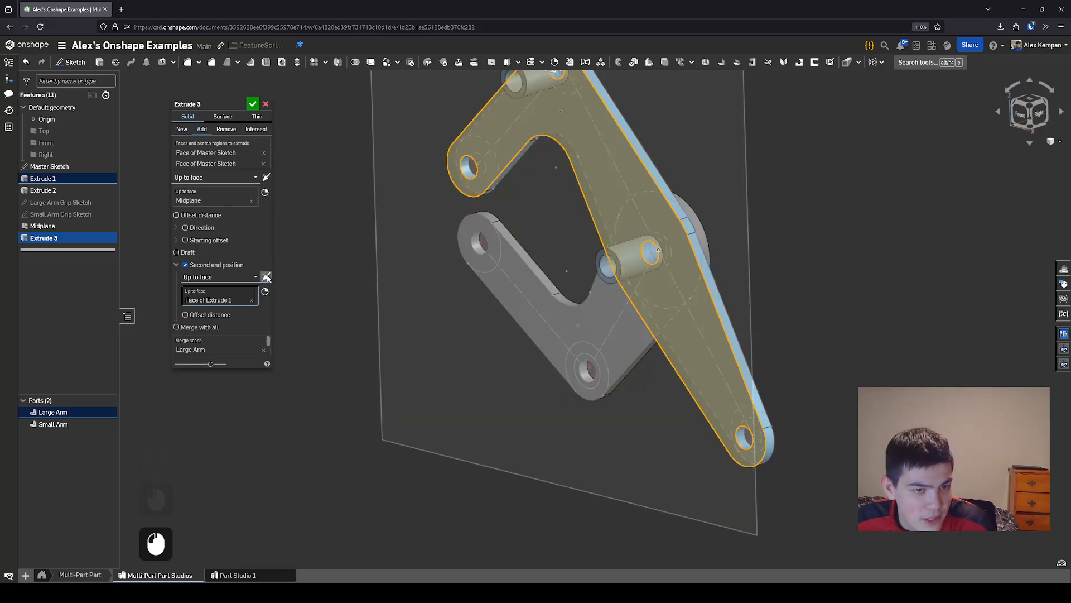
right_drag(391, 272, 427, 269)
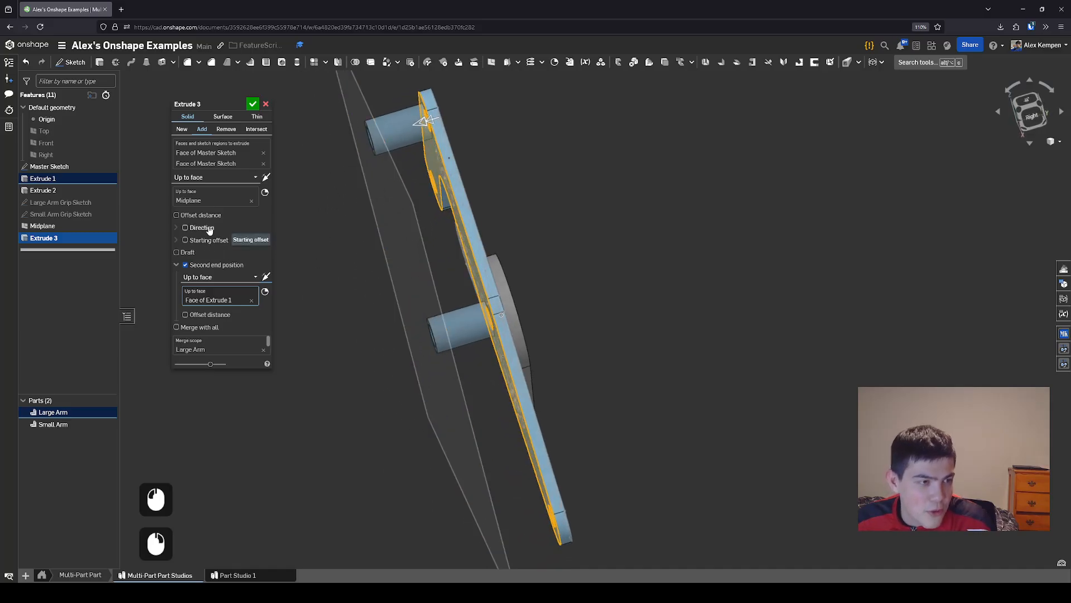
Examine the spacer extrude's two terminating faces, the Midplane and the Large Arm face, around the lower spacer with the arm hidden and shown
click(211, 195)
right_drag(433, 223, 429, 218)
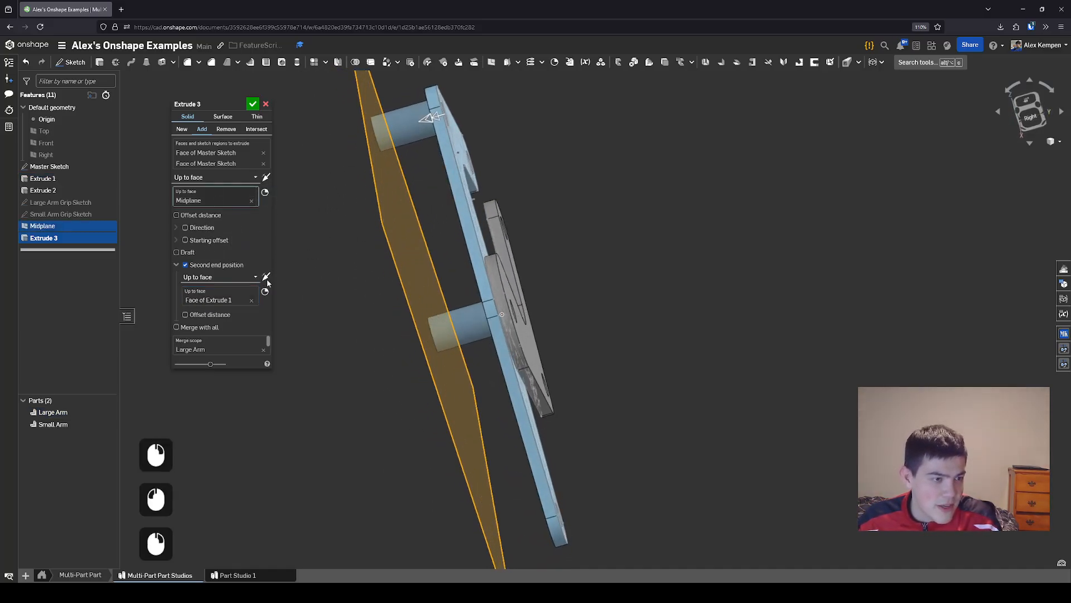
click(226, 293)
right_drag(301, 282, 339, 283)
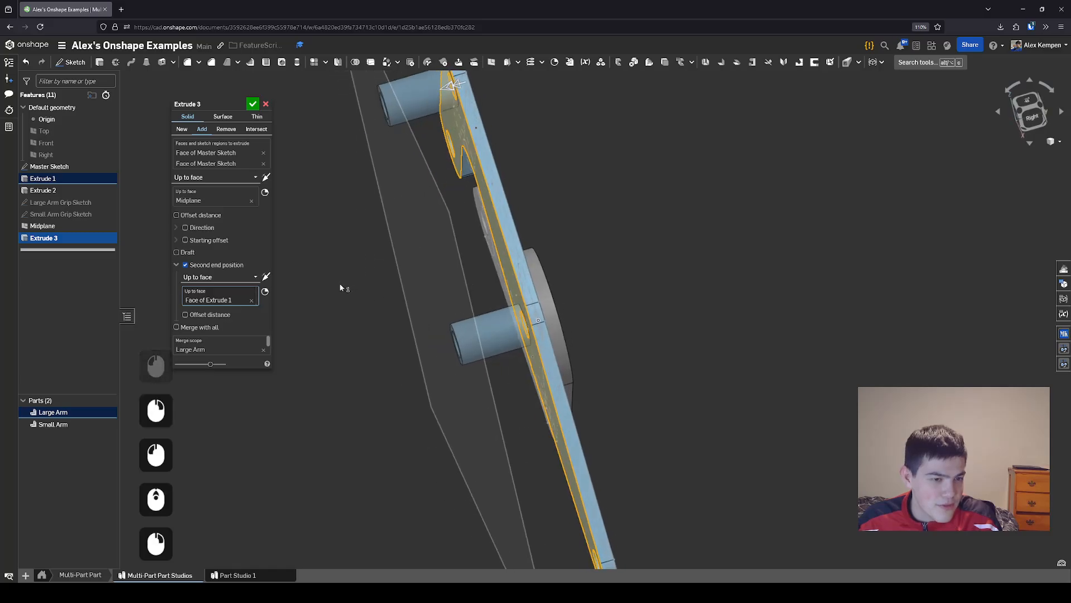
scroll(533, 319, up, 4)
mouse_move(530, 319)
right_down()
mouse_move(514, 314)
mouse_move(524, 316)
right_up()
scroll(514, 324, up, 1)
scroll(524, 314, down, 2)
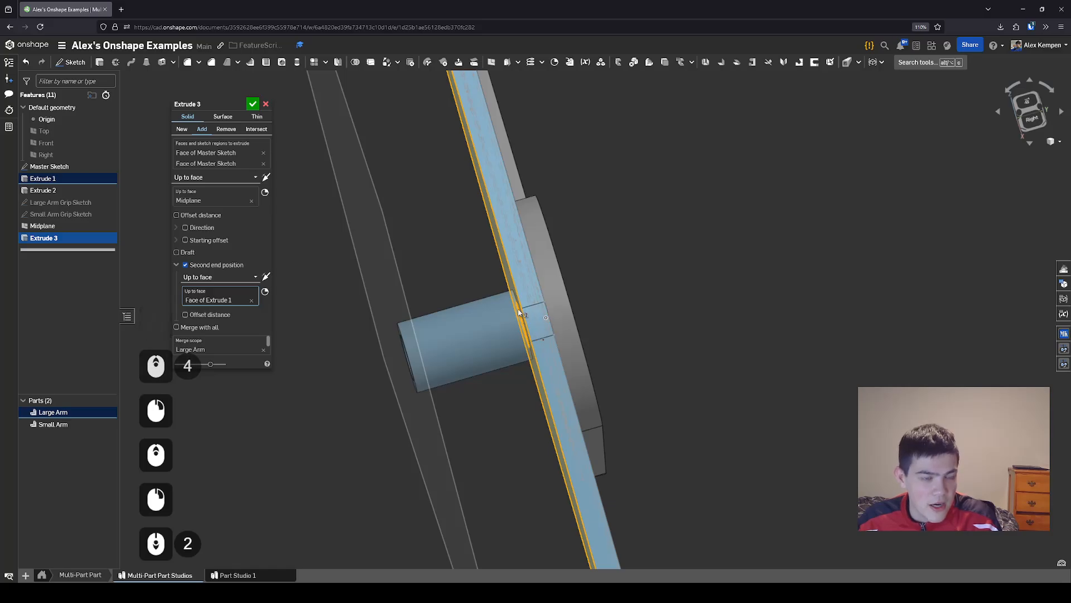
scroll(516, 312, down, 2)
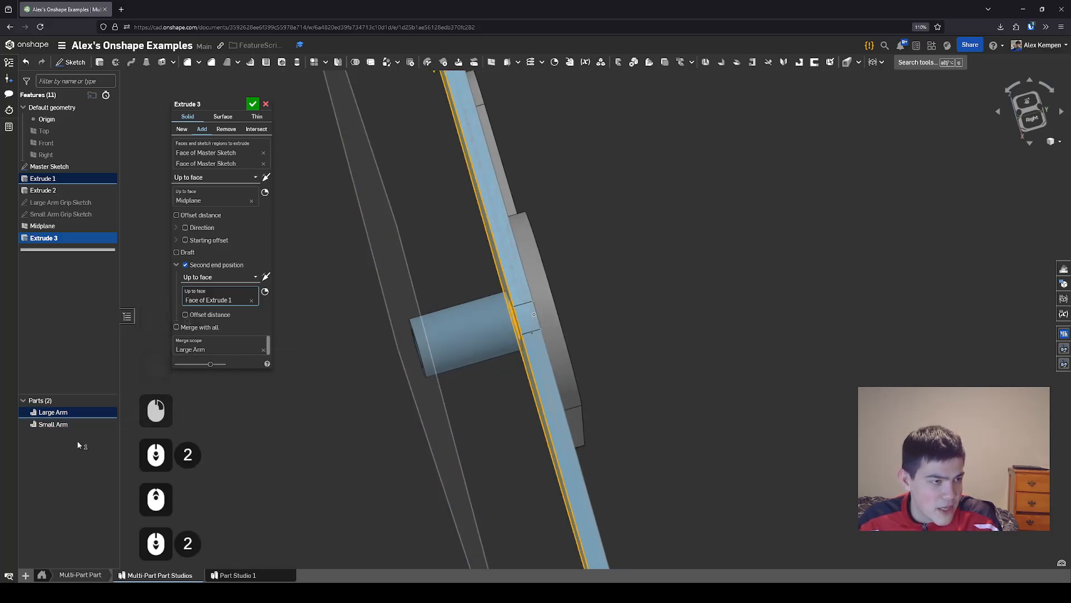
click(108, 412)
click(109, 413)
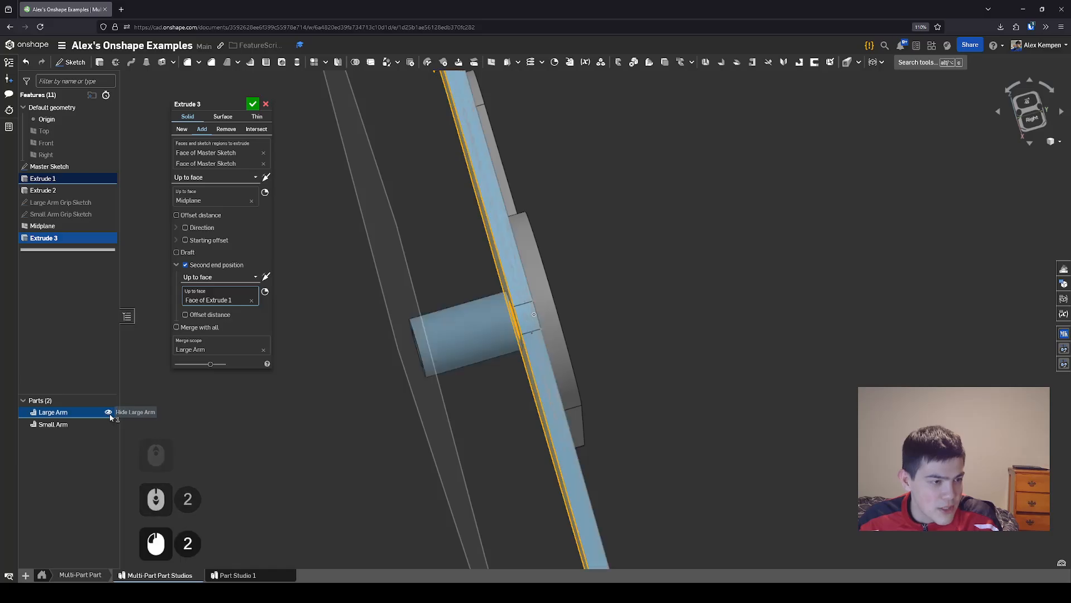
scroll(382, 335, down, 1)
right_drag(383, 335, 444, 300)
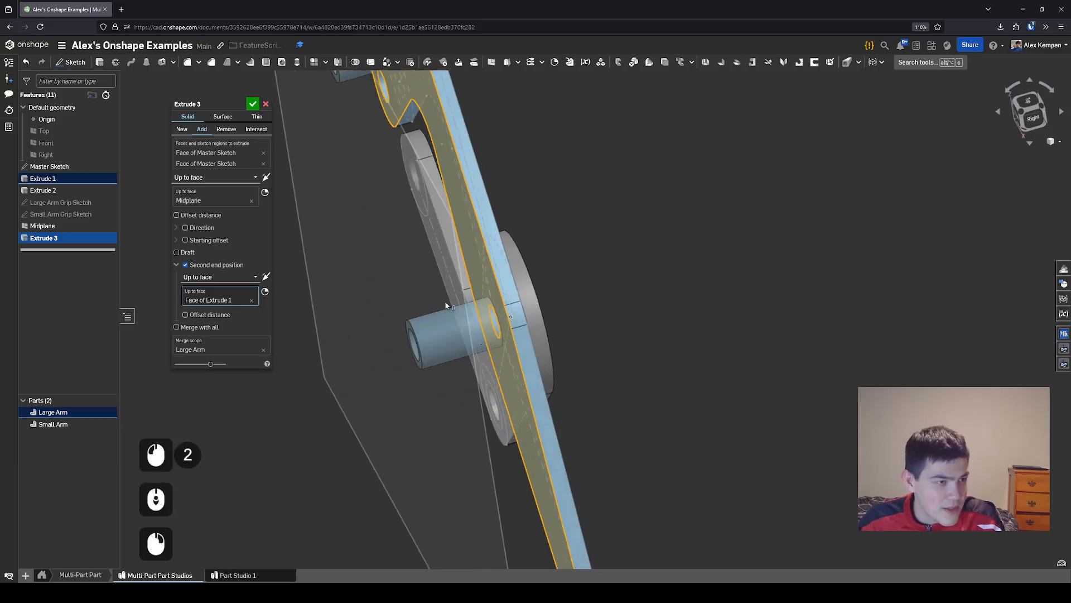
Set the spacer extrude's result operation to New so the spacers become separate parts
click(183, 130)
scroll(390, 324, down, 2)
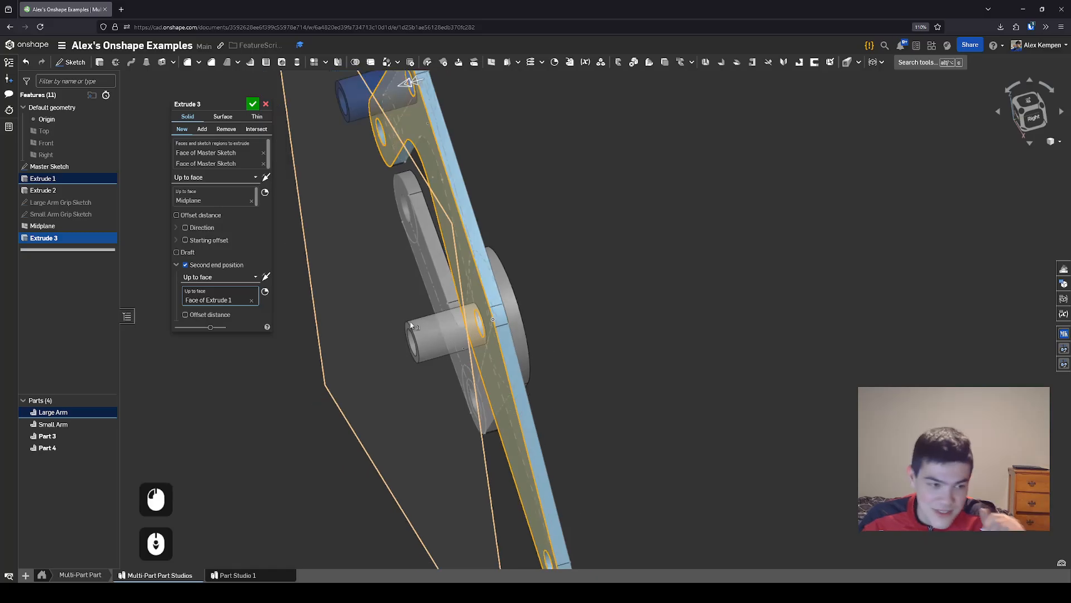
mouse_move(385, 312)
right_down()
mouse_move(400, 325)
mouse_move(395, 295)
right_up()
scroll(385, 320, up, 1)
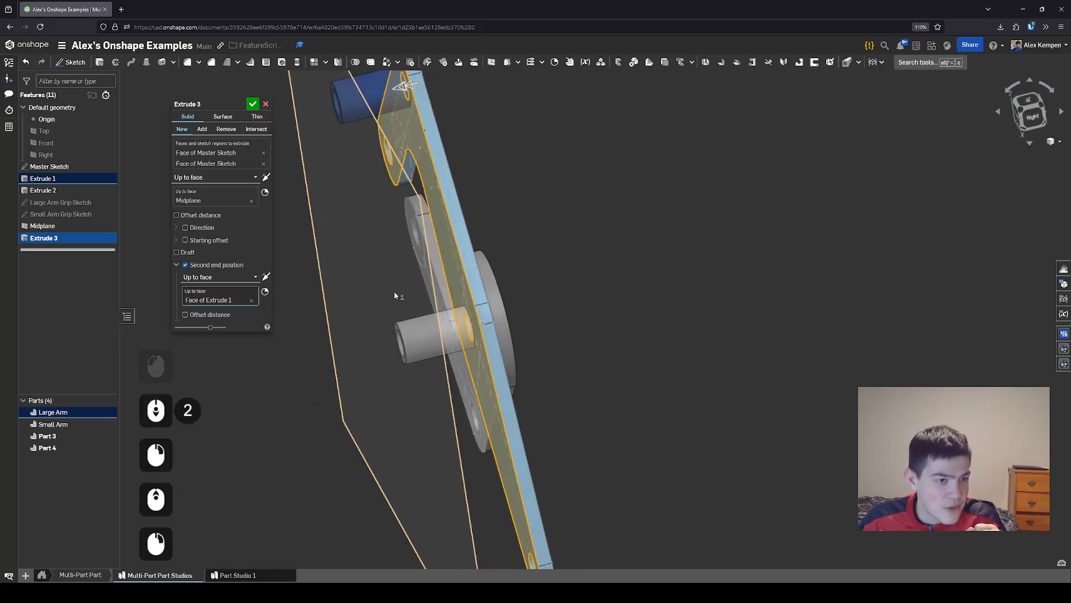
Hide the Large Arm to inspect where the spacers end and accept the spacer extrude
click(108, 412)
right_drag(369, 329, 371, 285)
right_click(460, 277)
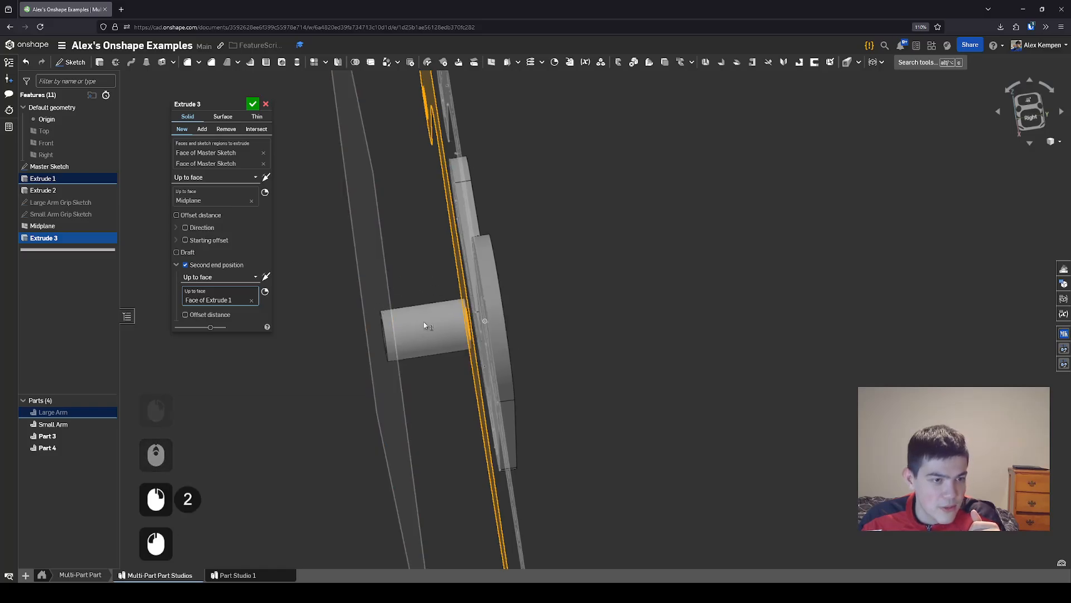
scroll(436, 331, down, 2)
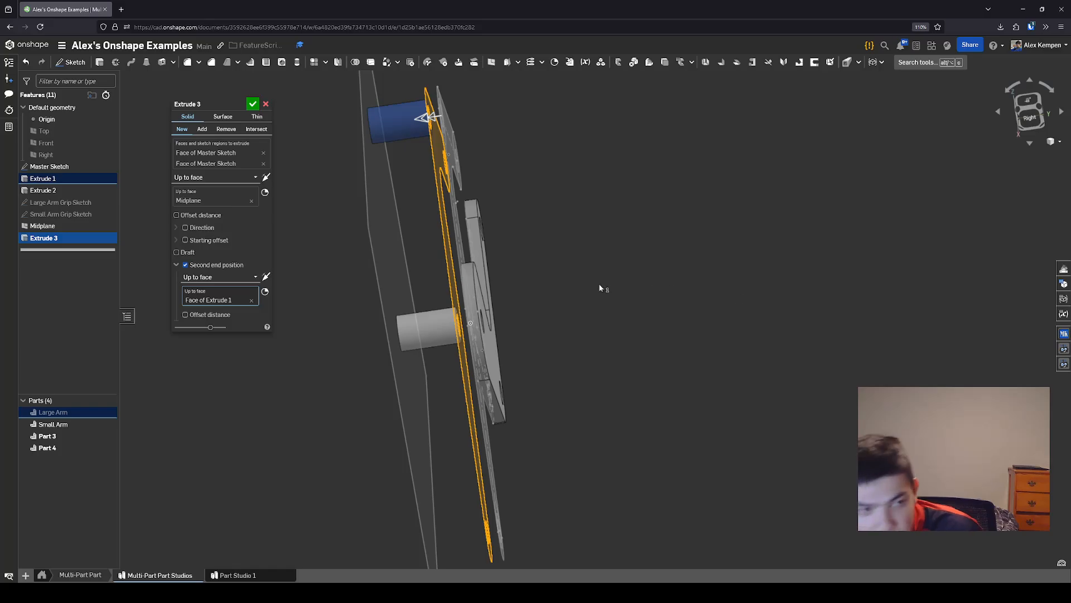
click(253, 105)
click(306, 273)
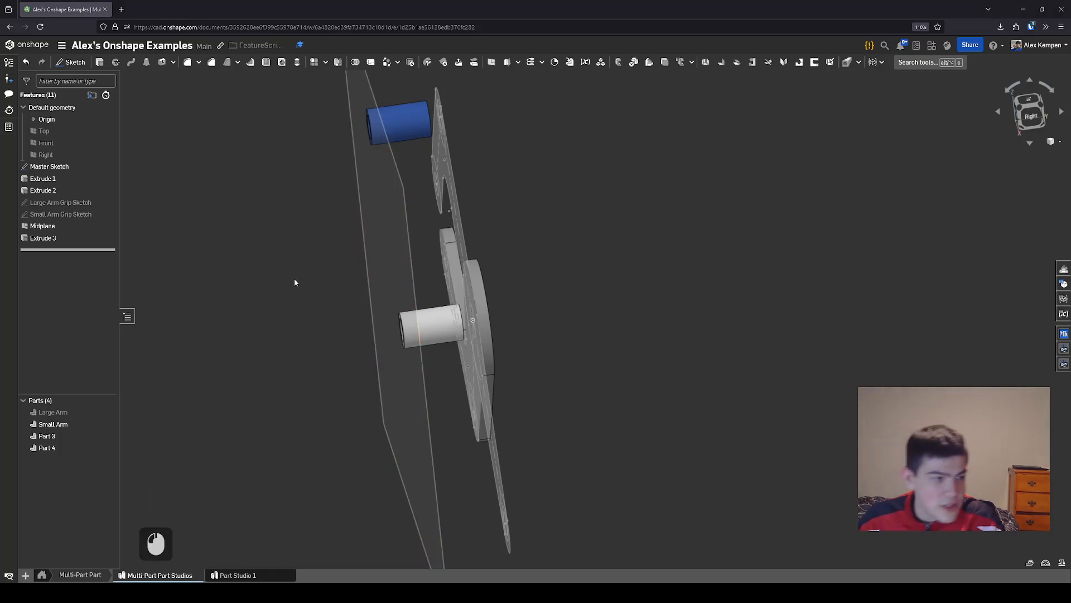
right_drag(293, 278, 192, 254)
Edit the Midplane and flip its offset direction to the opposite side of the Large Arm
double_click(52, 227)
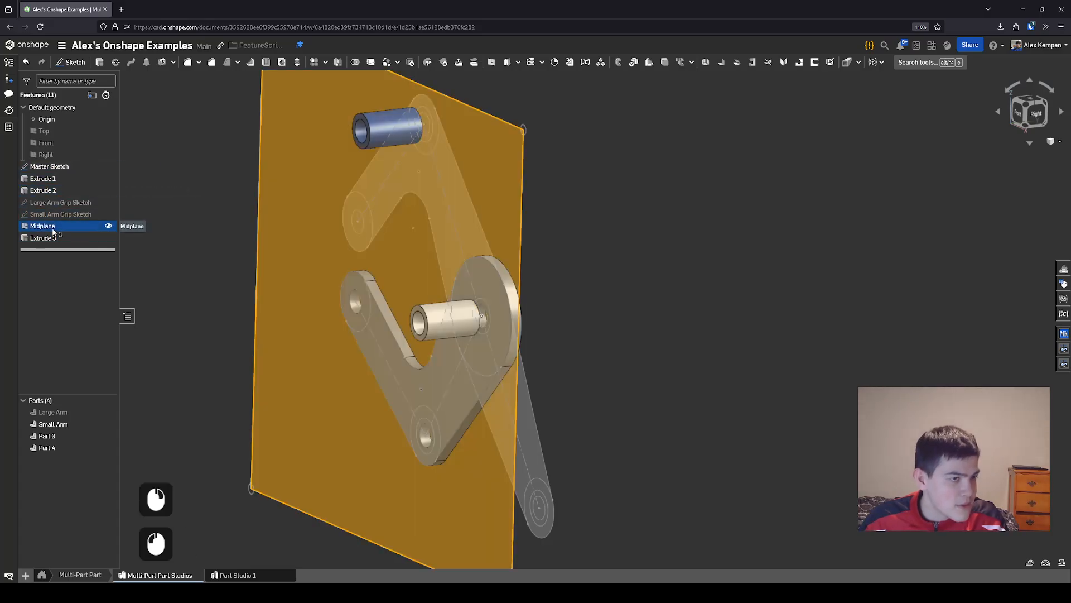
right_drag(488, 218, 435, 206)
click(266, 155)
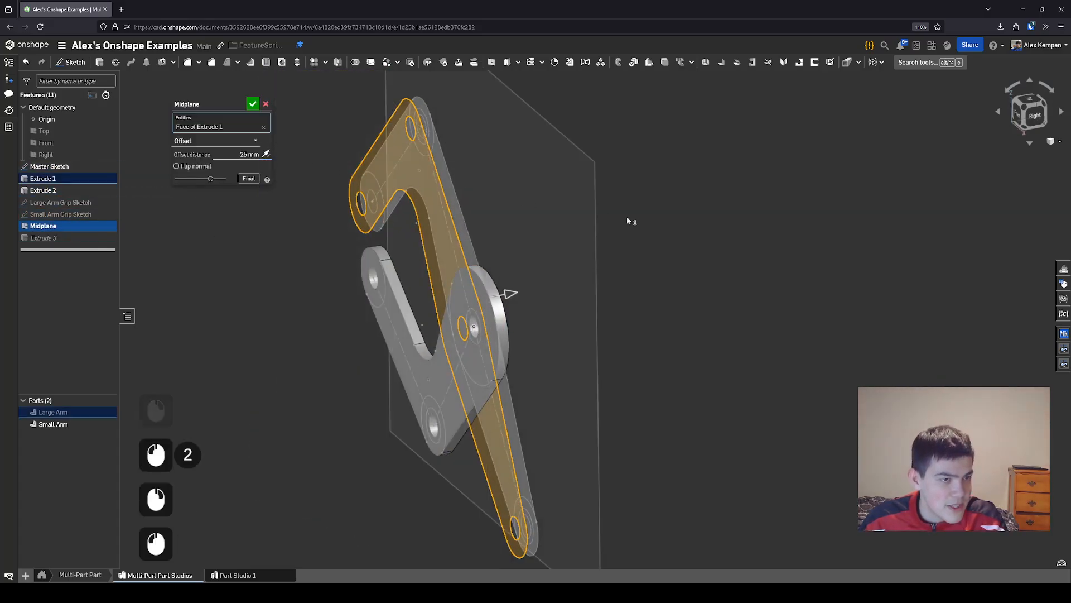
right_drag(627, 216, 692, 234)
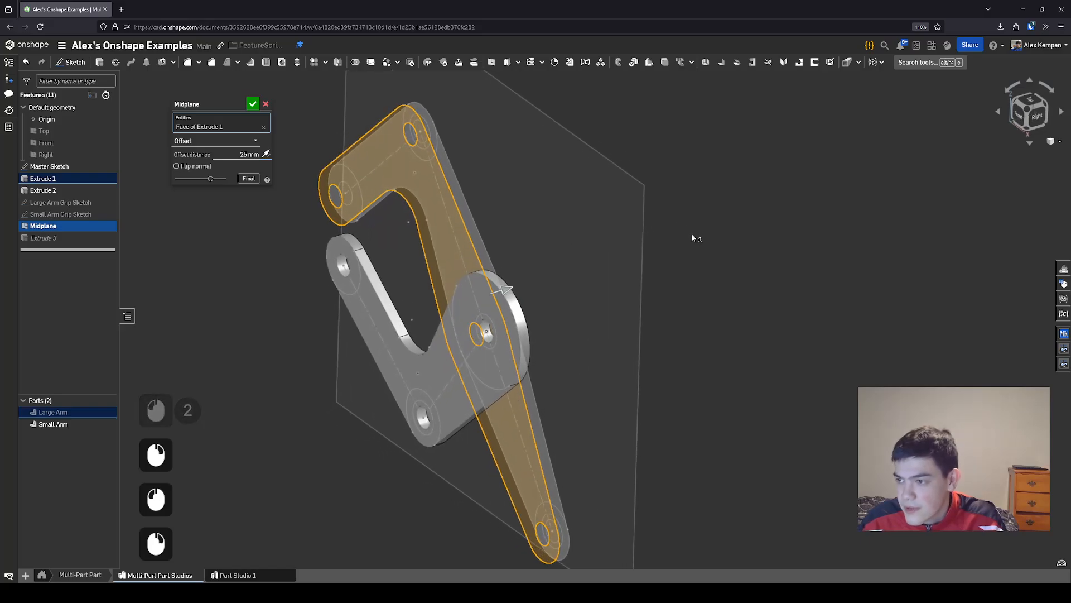
click(253, 104)
click(237, 575)
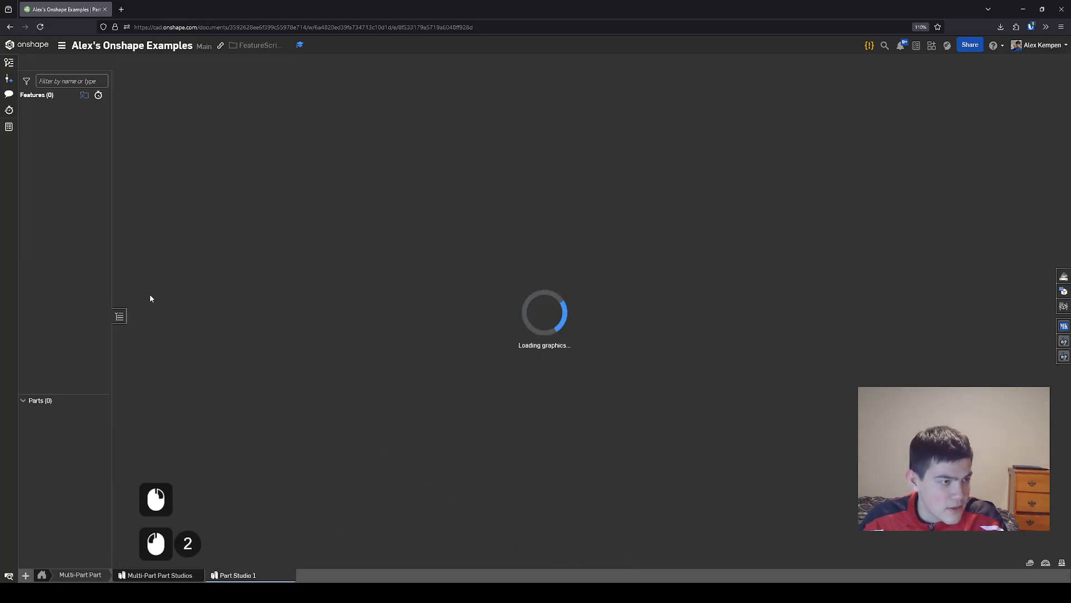
click(160, 574)
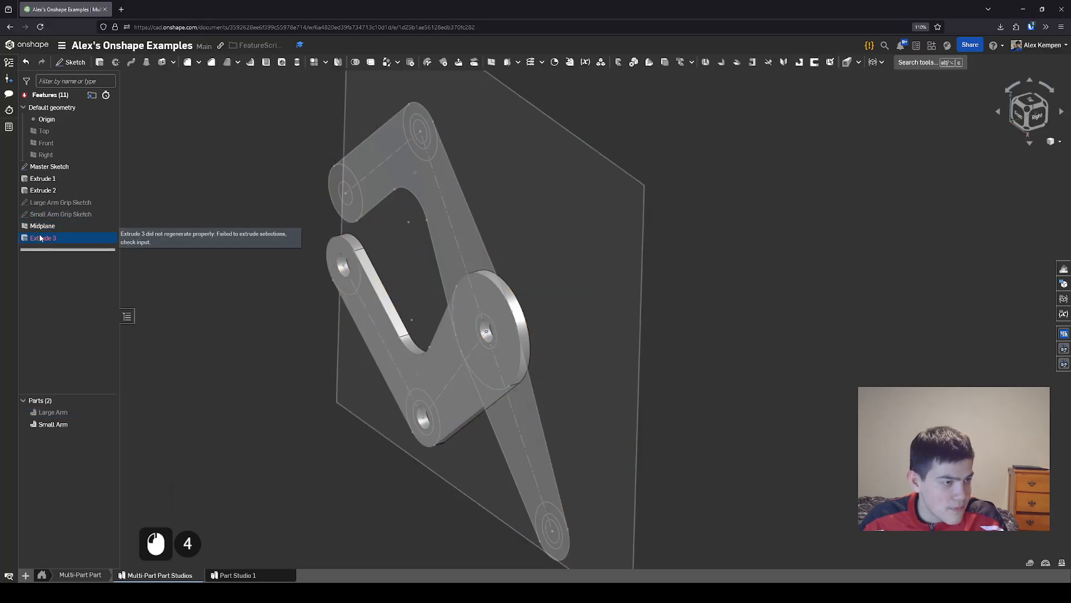
Edit Extrude 3, reverse its first direction toward the relocated Midplane, and check the face chosen for the second end
double_click(40, 238)
right_drag(357, 304, 401, 313)
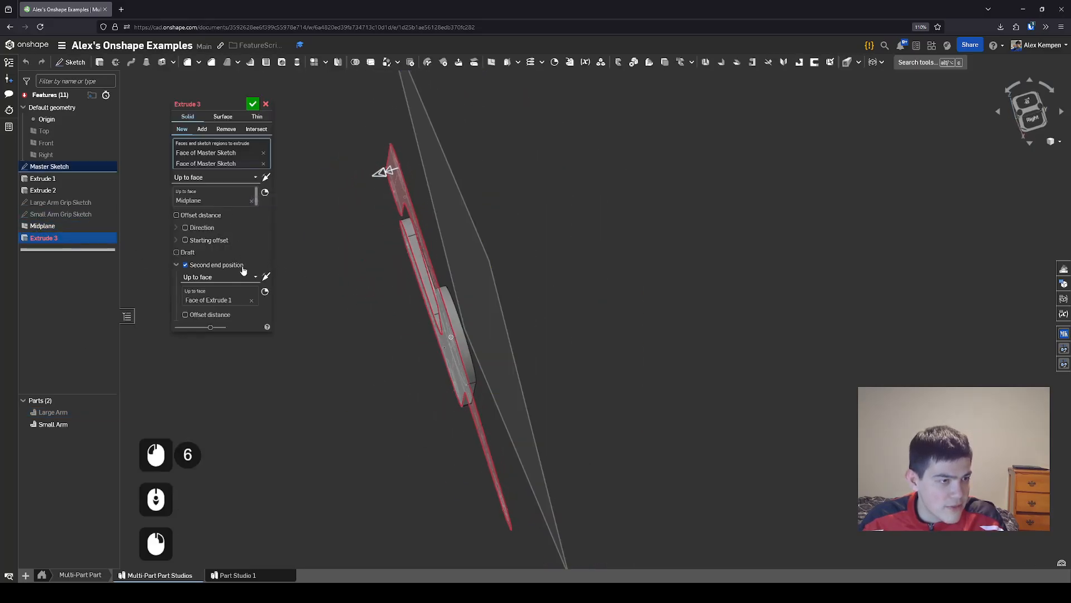
click(266, 177)
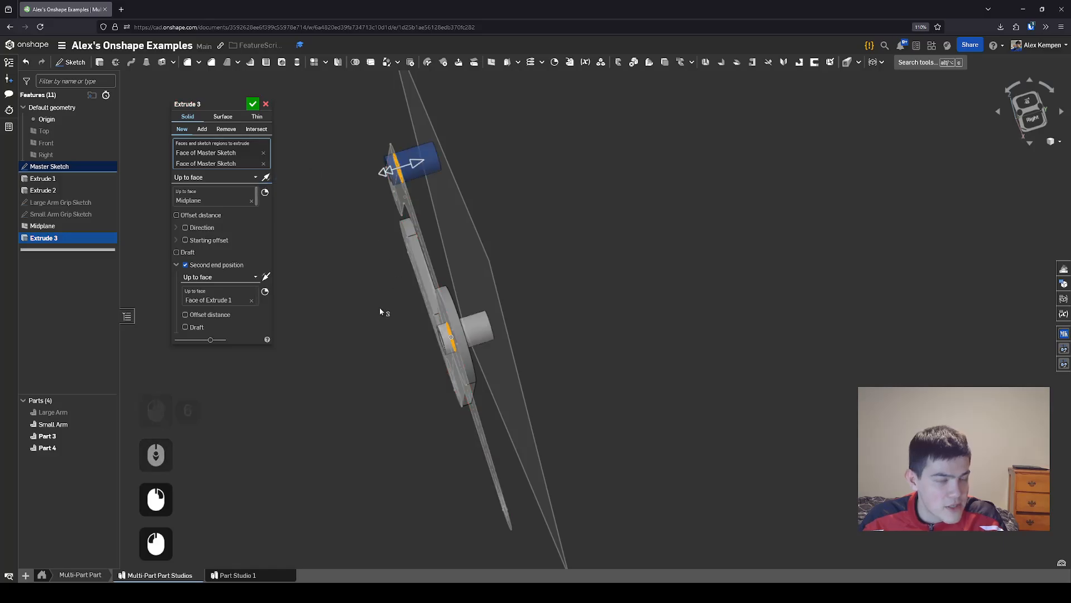
mouse_move(380, 307)
right_down()
mouse_move(369, 331)
mouse_move(380, 313)
right_up()
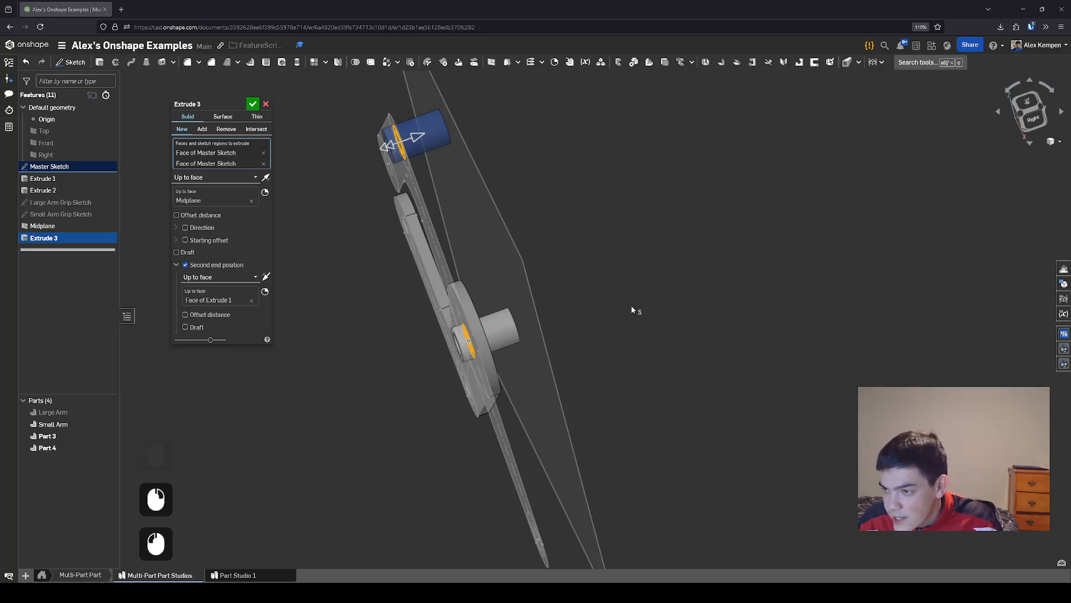
scroll(578, 249, up, 2)
mouse_move(558, 275)
right_down()
mouse_move(544, 294)
mouse_move(570, 271)
right_up()
click(213, 290)
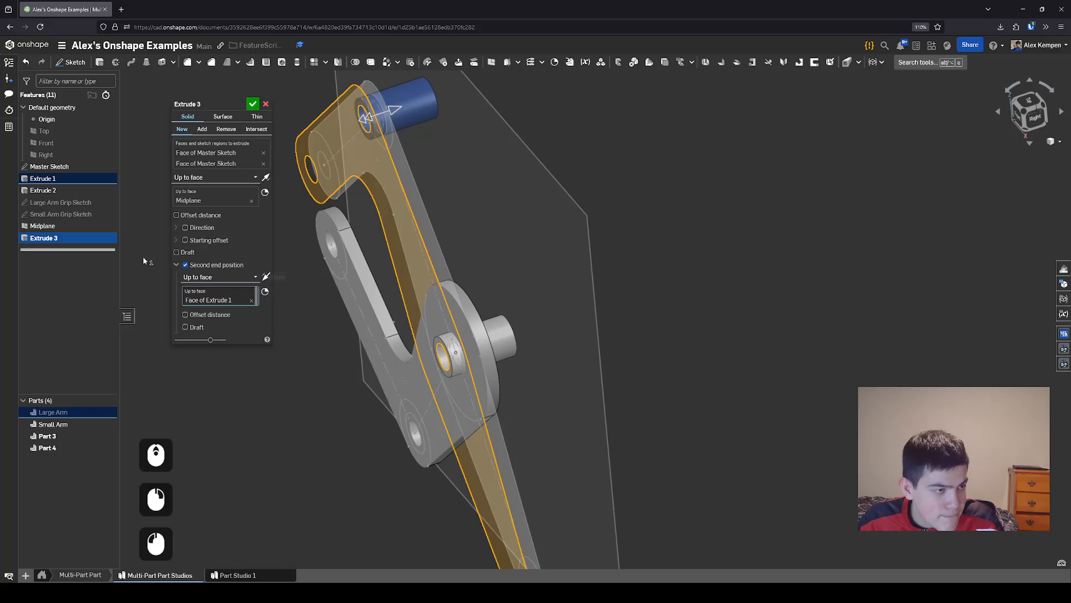
Show the Large Arm part, inspect how the spacers meet its face, and accept the edited spacer extrude
click(108, 412)
scroll(358, 344, down, 2)
right_drag(358, 343, 384, 347)
scroll(349, 212, up, 5)
right_drag(350, 213, 411, 228)
scroll(411, 227, down, 2)
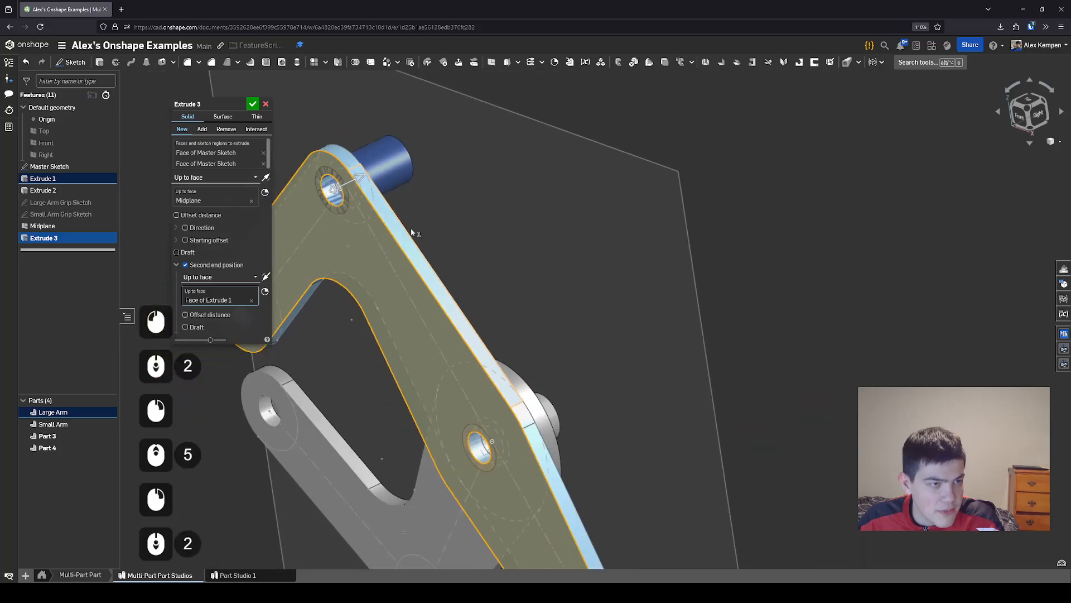
middle_drag(411, 228, 441, 224)
click(253, 105)
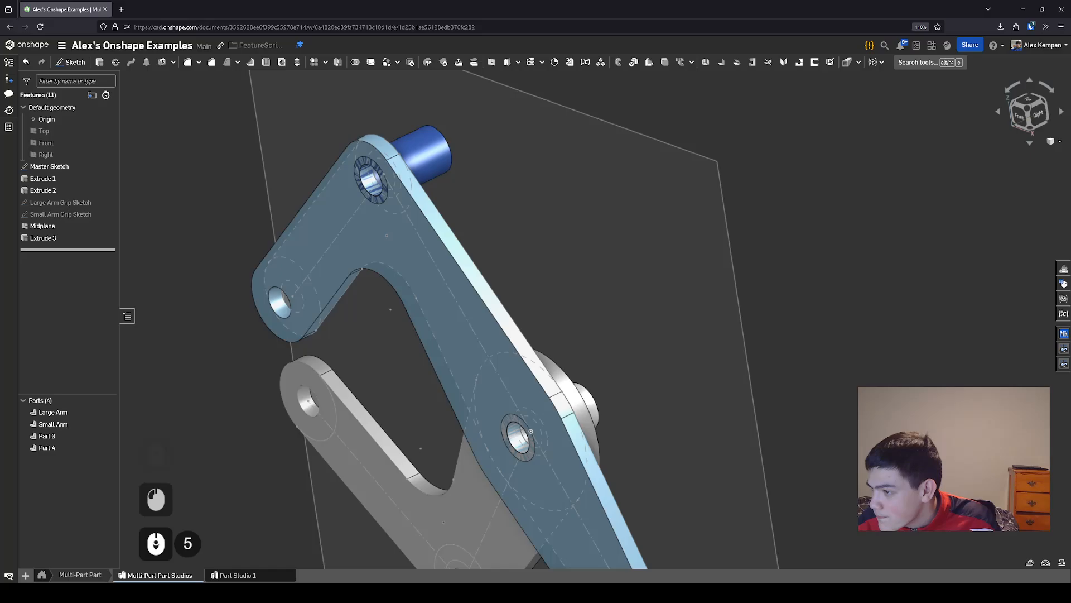
Open the name of the lower spacer, Part 4, for editing
mouse_move(390, 316)
right_down()
mouse_move(417, 300)
mouse_move(399, 324)
mouse_move(385, 308)
right_up()
middle_drag(472, 346, 494, 309)
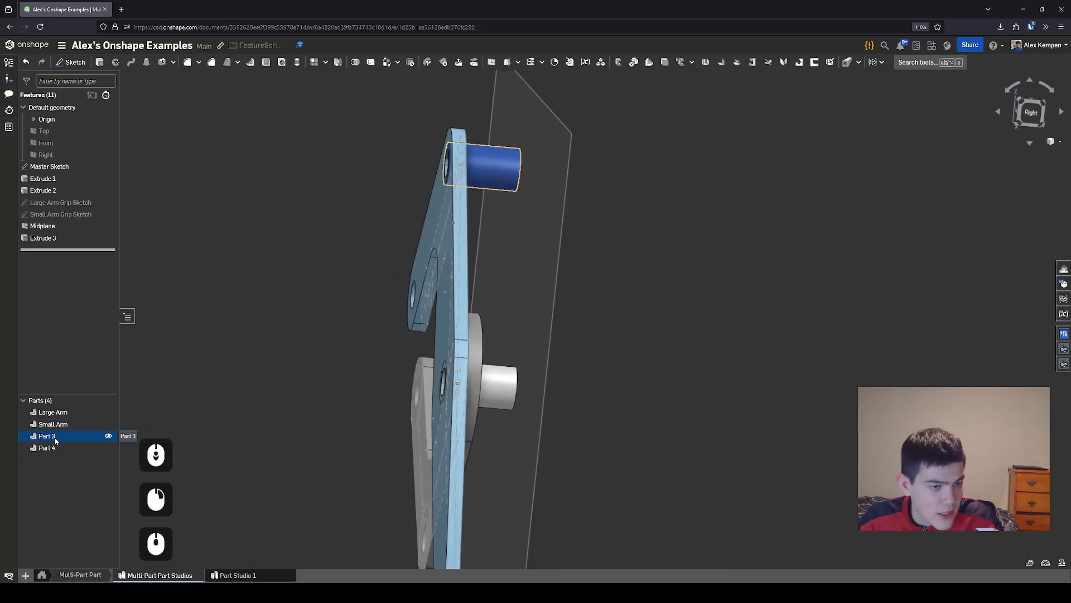
right_click(72, 448)
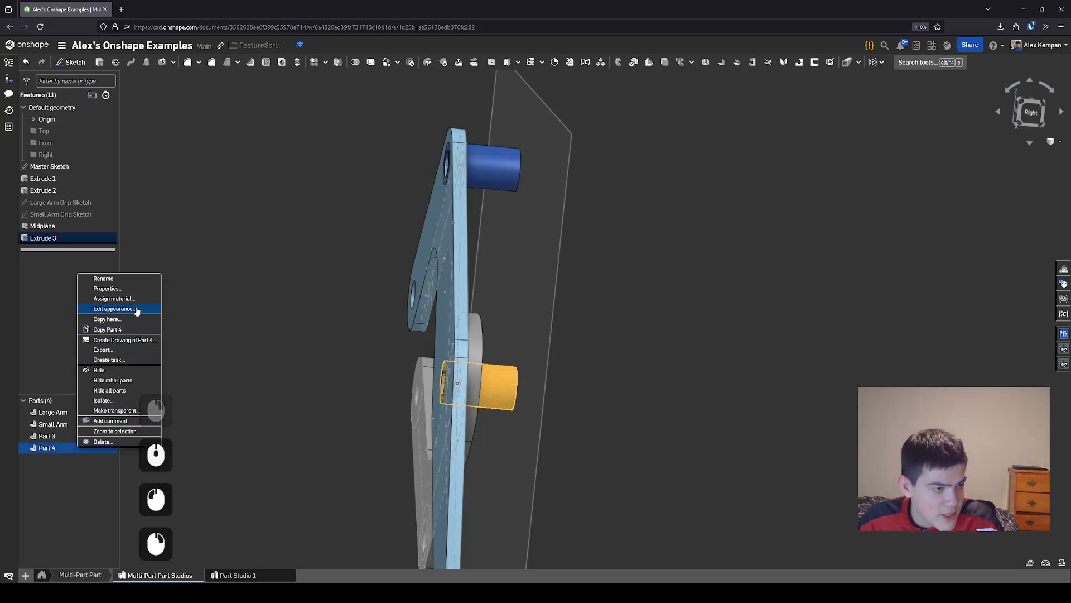
click(136, 285)
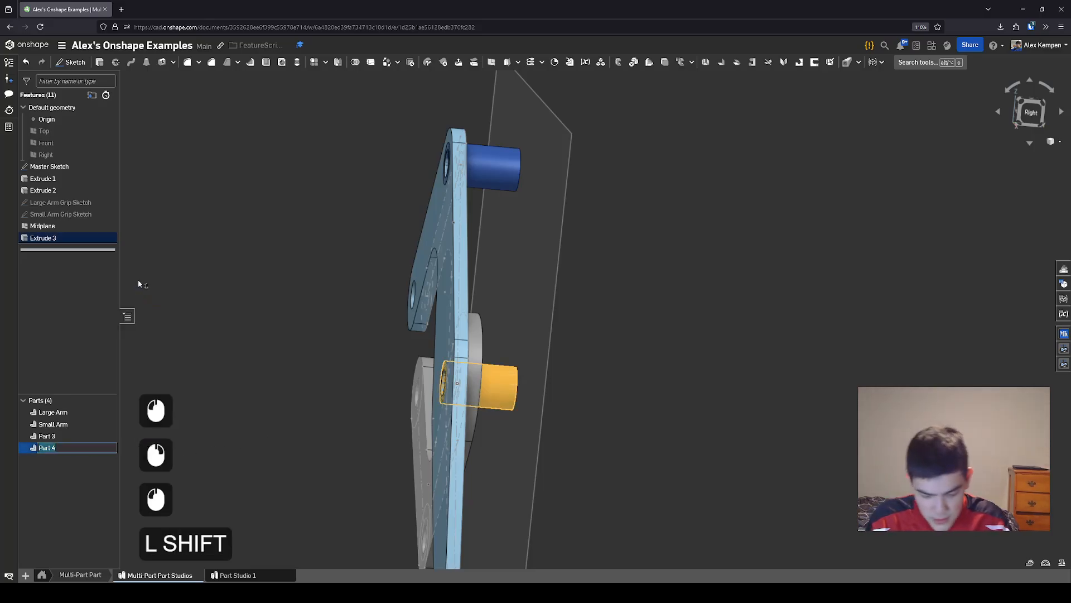
Rename Part 4 as Pivot Pin and Part 3 as Large Arm Pin
text(Pivot Pin)
key(Return)
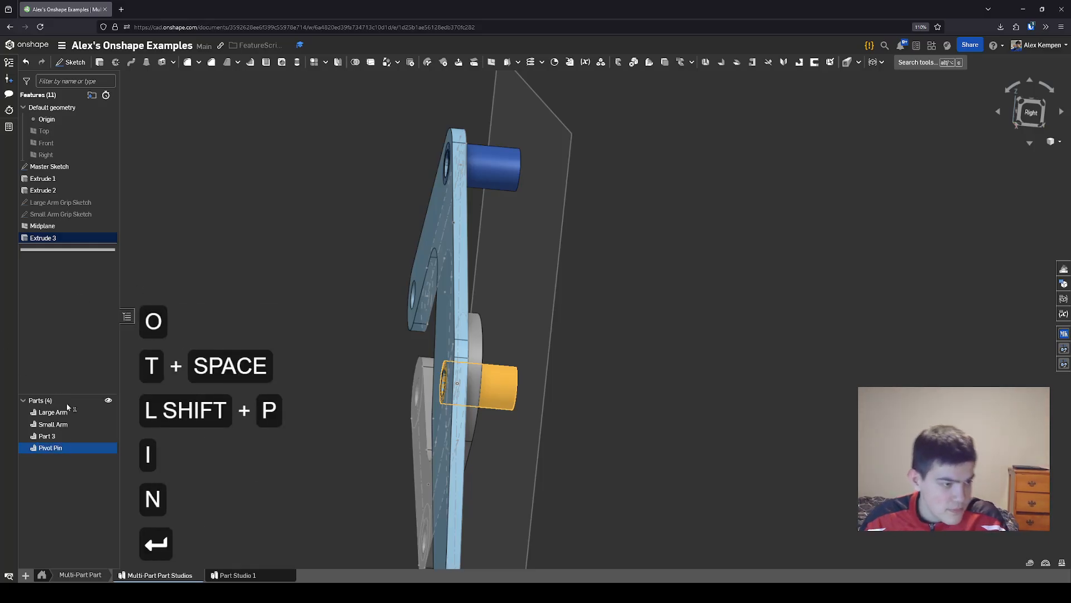
click(137, 443)
right_click(72, 437)
click(124, 270)
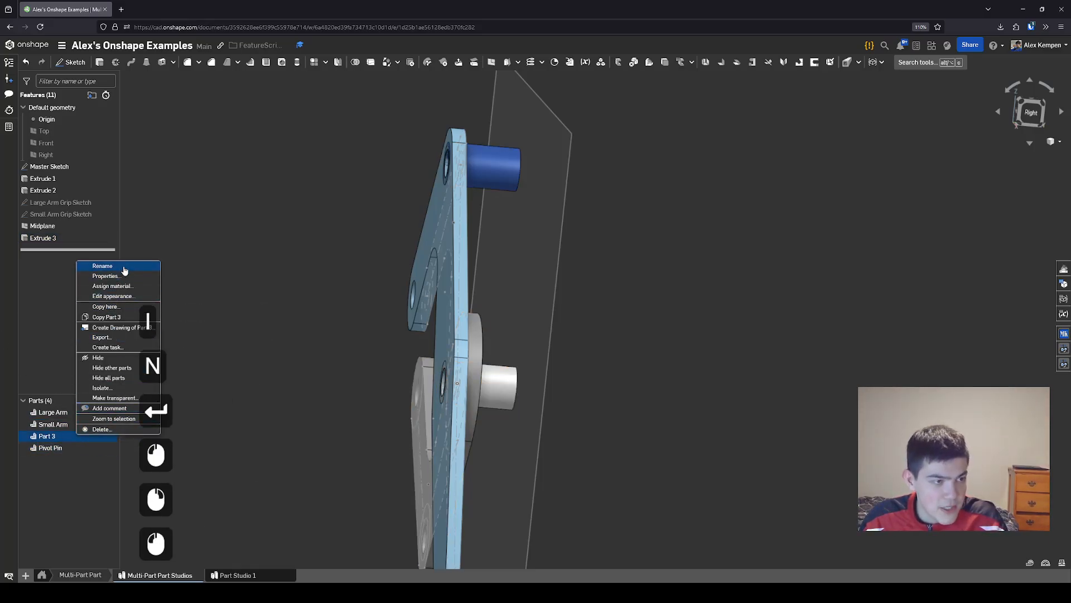
text(L)
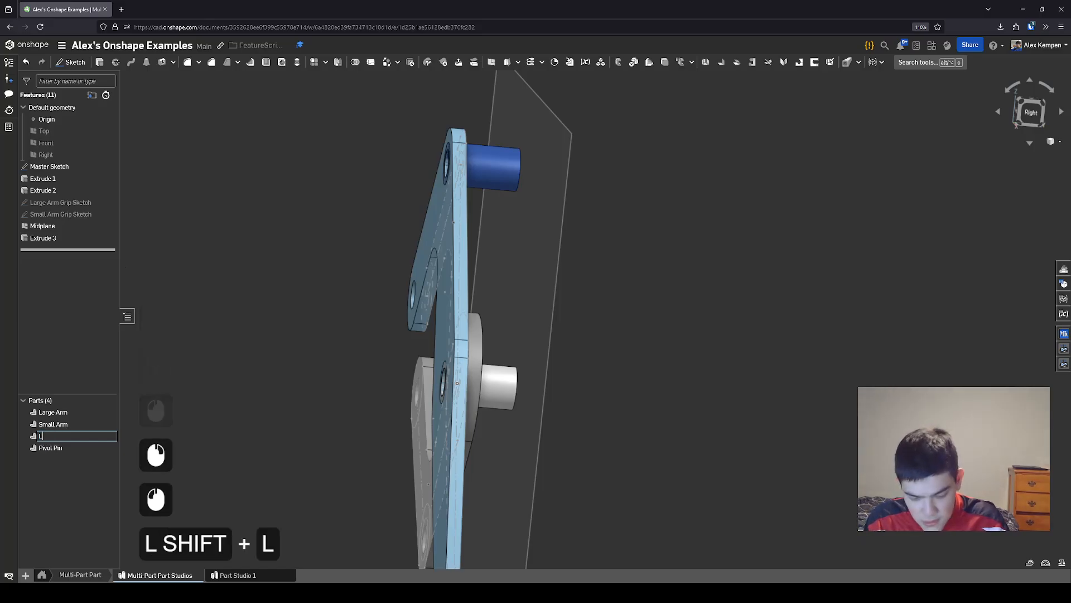
text(arge ARm)
key(BackSpace)
key(BackSpace)
key(BackSpace)
text(r)
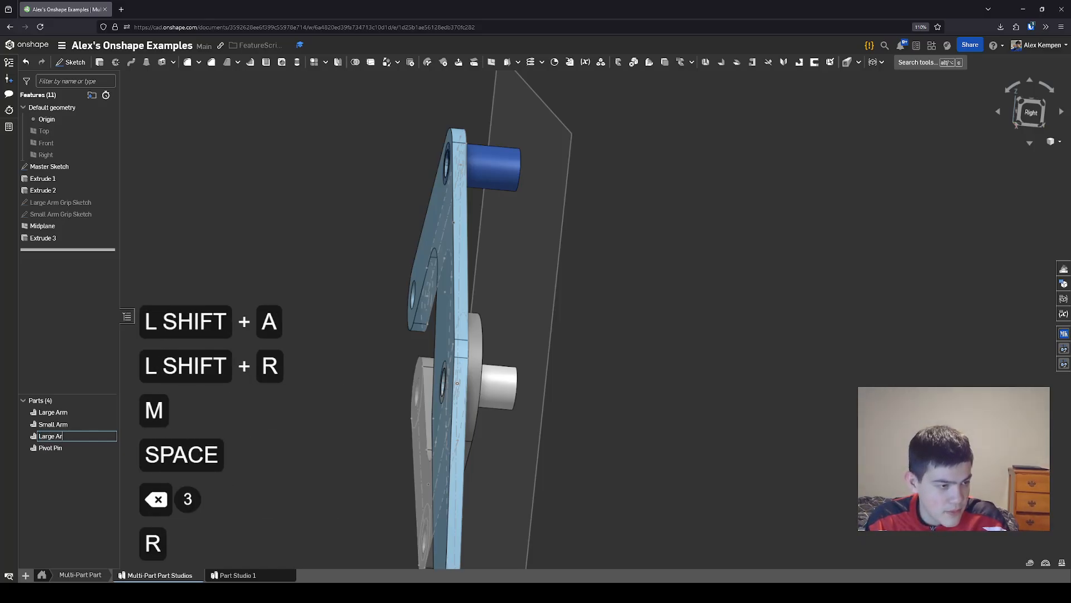
text(m Pin)
key(Return)
click(223, 287)
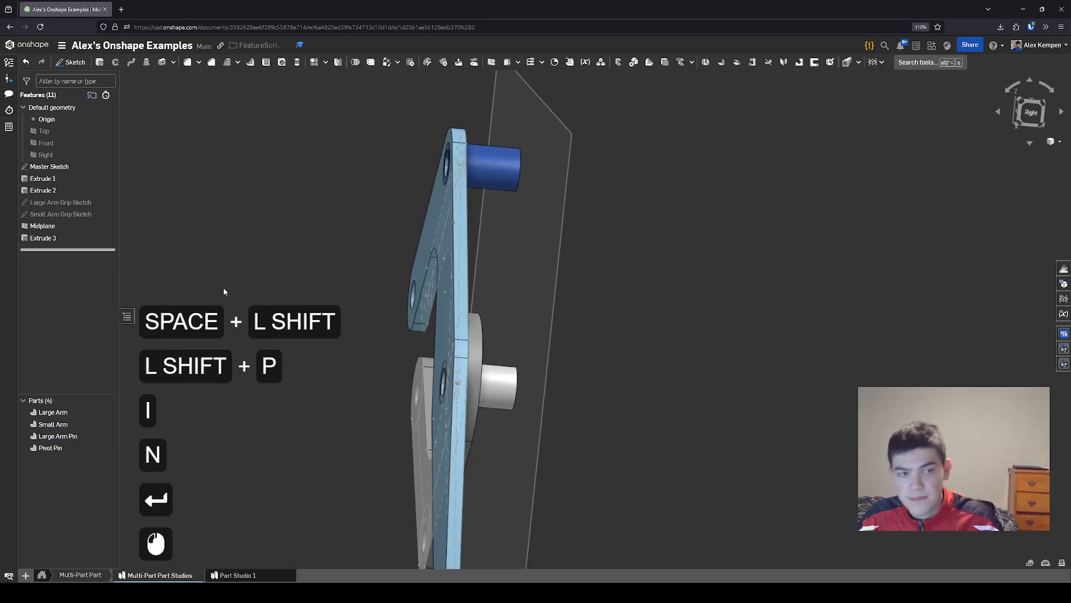
Examine the two arms and their pins from the back and the front
right_drag(224, 286, 279, 296)
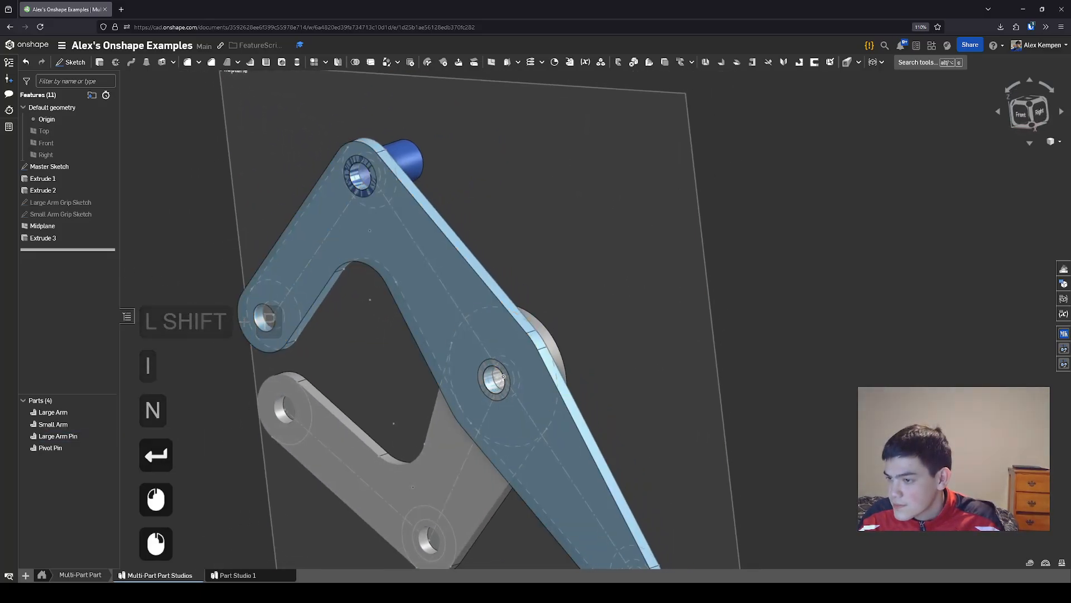
scroll(597, 355, down, 2)
right_drag(619, 341, 550, 360)
scroll(554, 363, down, 2)
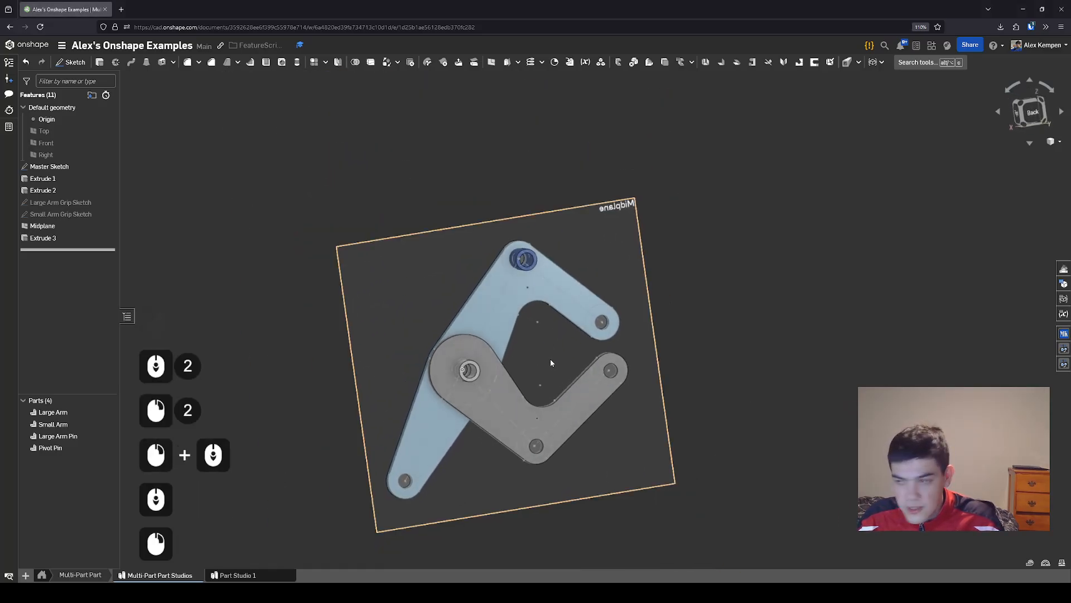
scroll(548, 410, up, 1)
middle_drag(548, 410, 524, 337)
right_drag(706, 359, 466, 361)
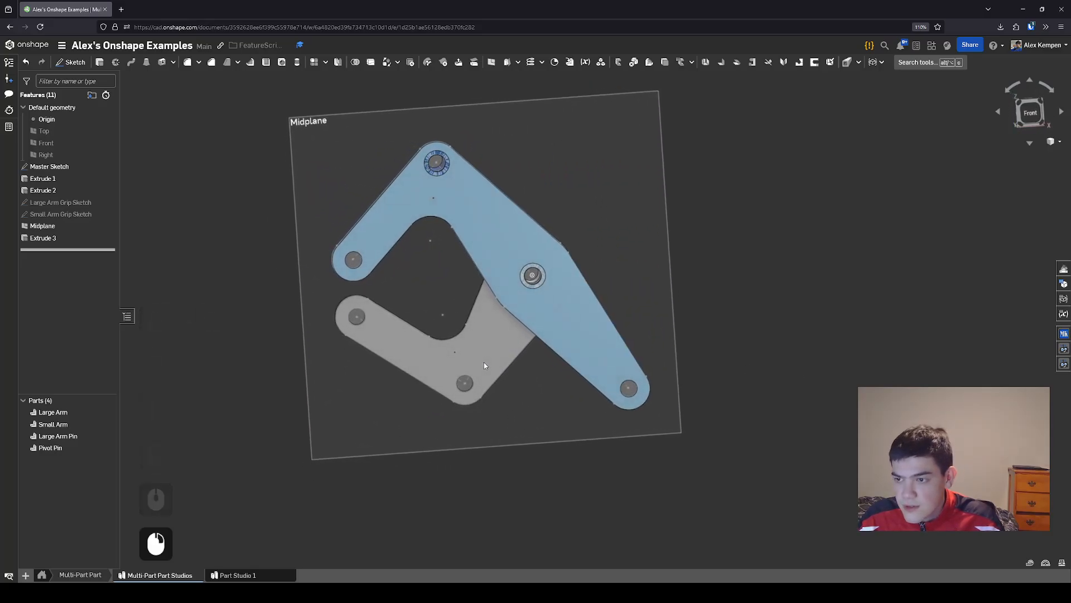
Hide all parts and leave the Master Sketch displayed
scroll(504, 354, up, 4)
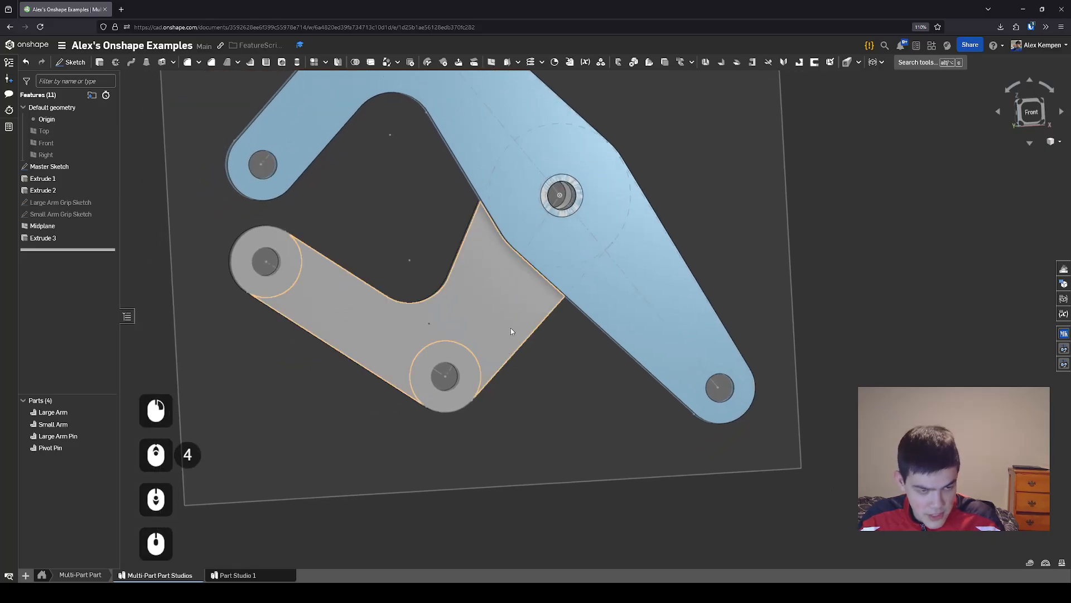
key(y)
key(y)
key(y)
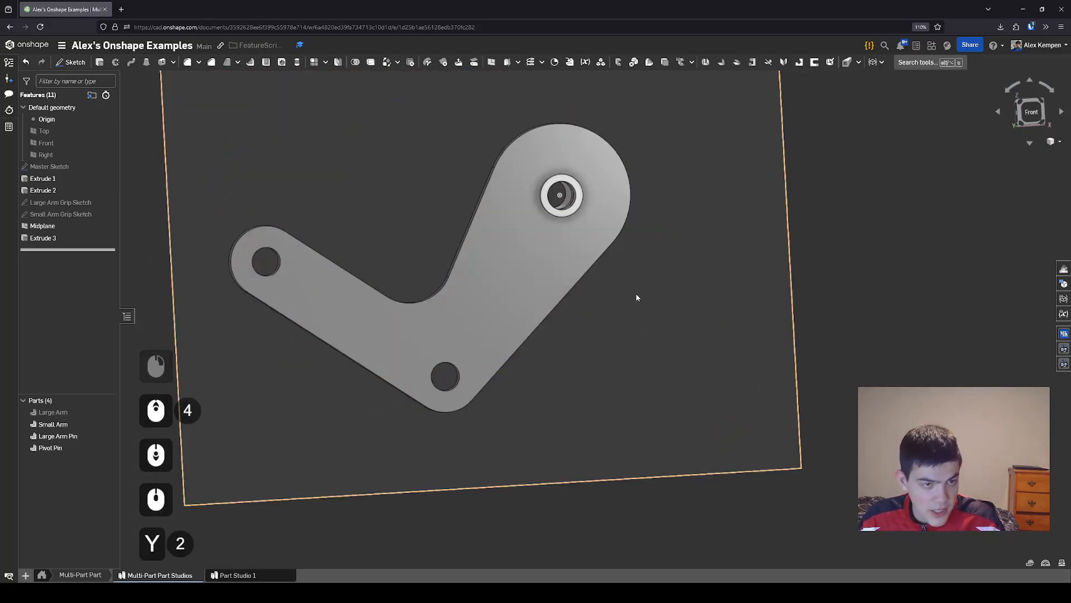
click(107, 400)
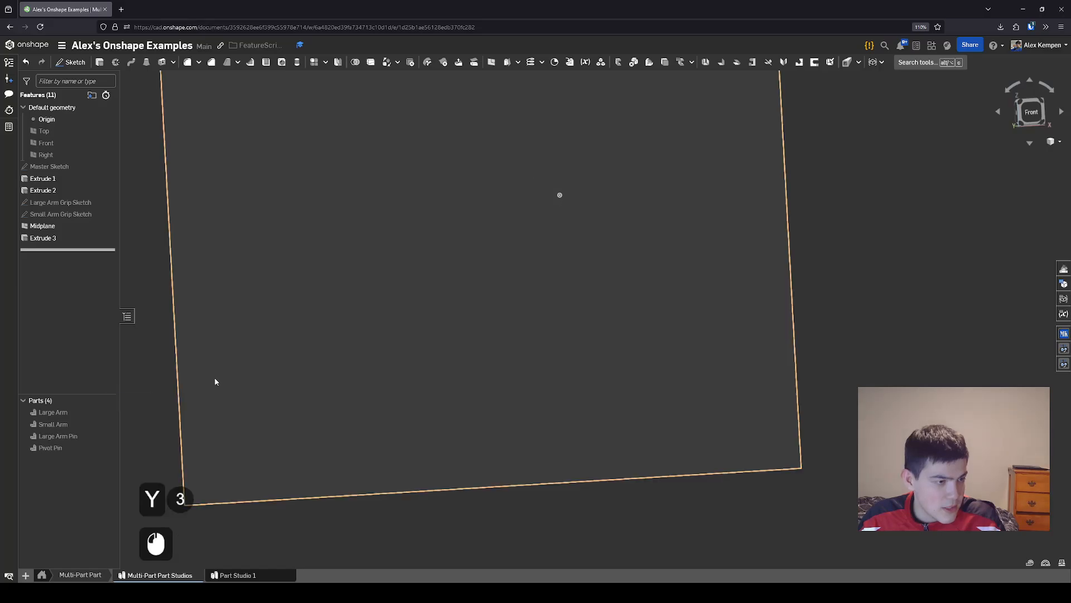
scroll(214, 377, down, 1)
right_drag(240, 334, 299, 324)
click(107, 166)
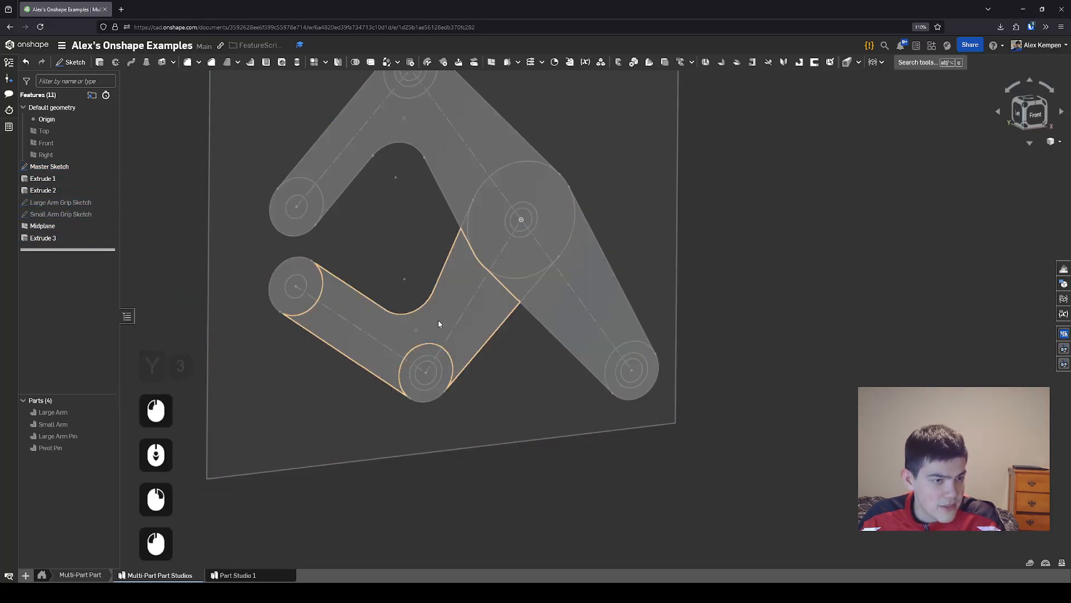
Start a new solid extrude from the ring and inner circle regions at the small arm's elbow in the Master Sketch
scroll(441, 363, up, 7)
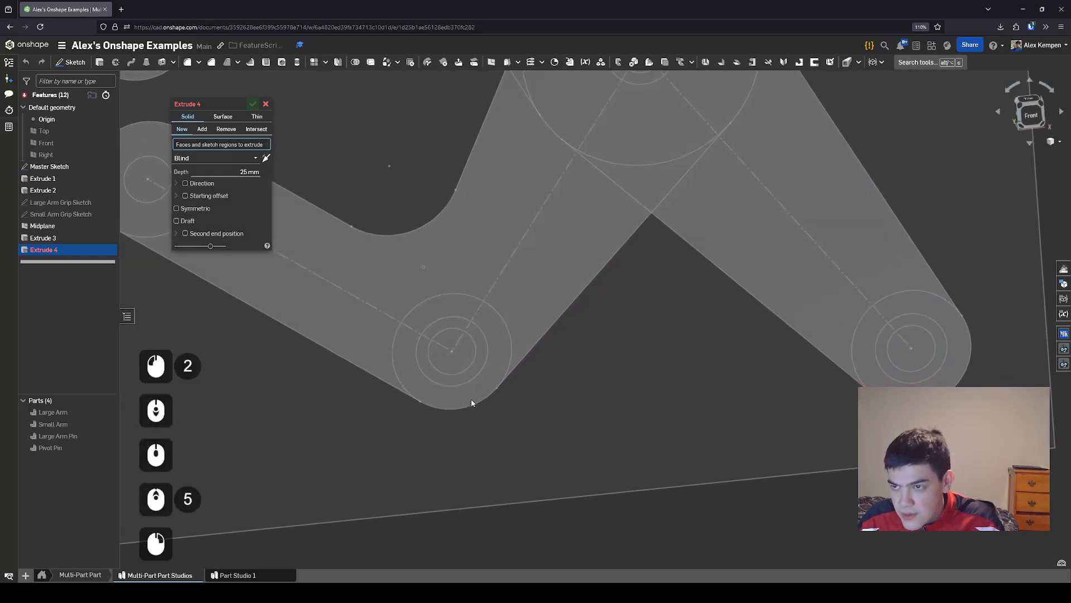
scroll(472, 398, down, 1)
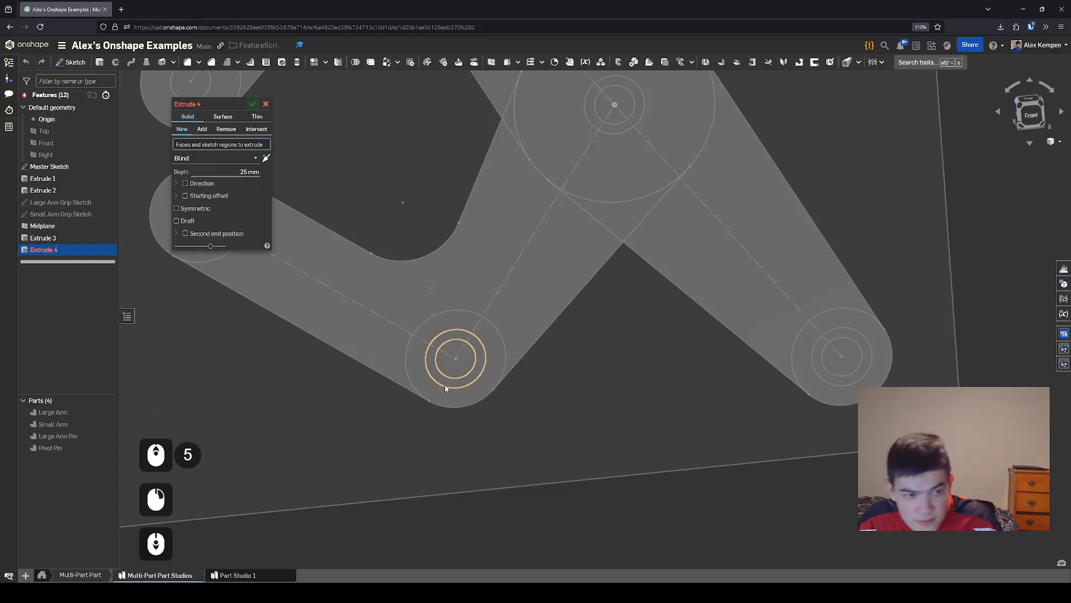
scroll(458, 386, down, 2)
click(466, 387)
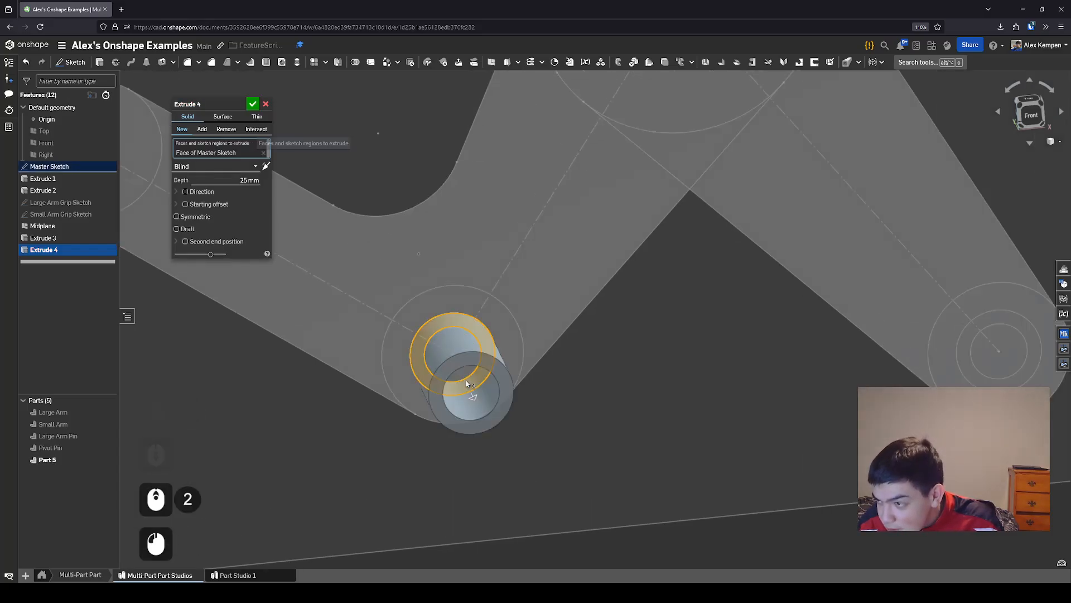
click(461, 376)
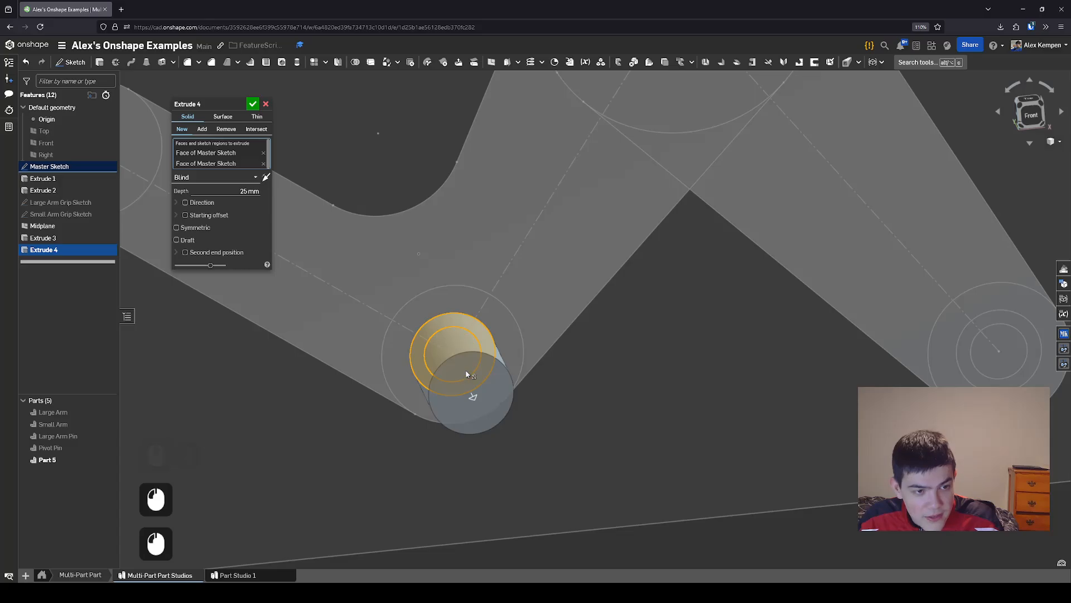
scroll(471, 370, down, 2)
right_drag(470, 368, 461, 364)
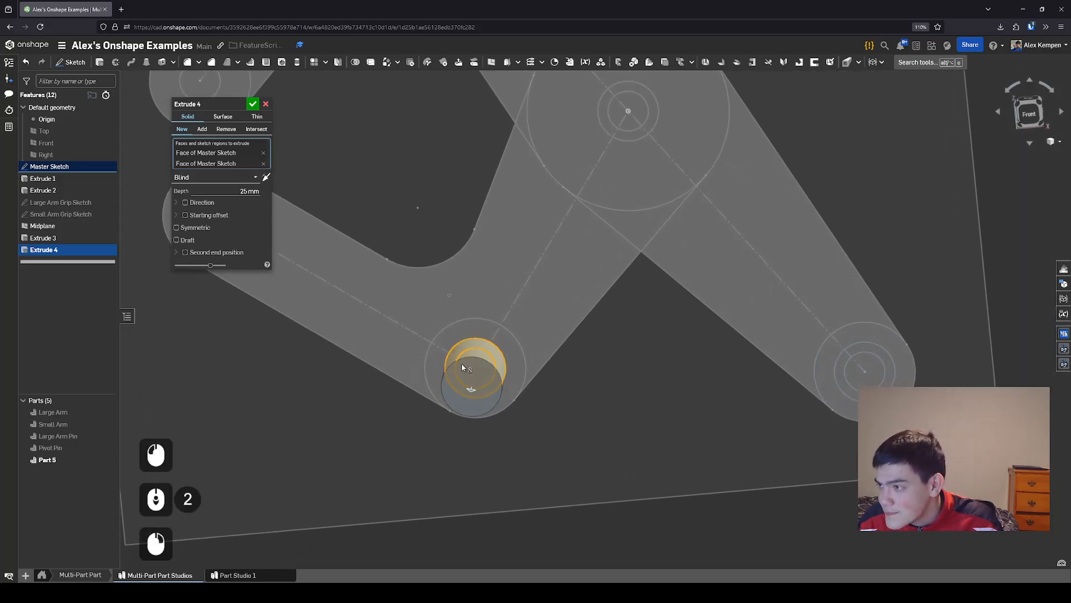
Set the extrude's end type to Up to face and choose the Midplane as its limit
scroll(470, 389, down, 2)
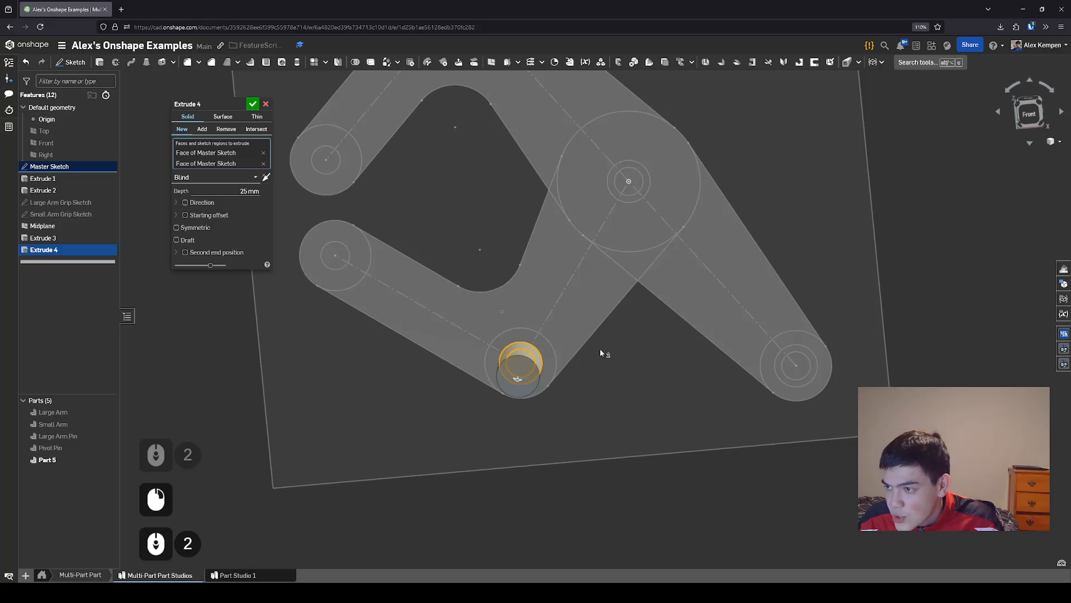
right_drag(601, 348, 479, 306)
click(226, 177)
click(218, 220)
scroll(478, 306, down, 3)
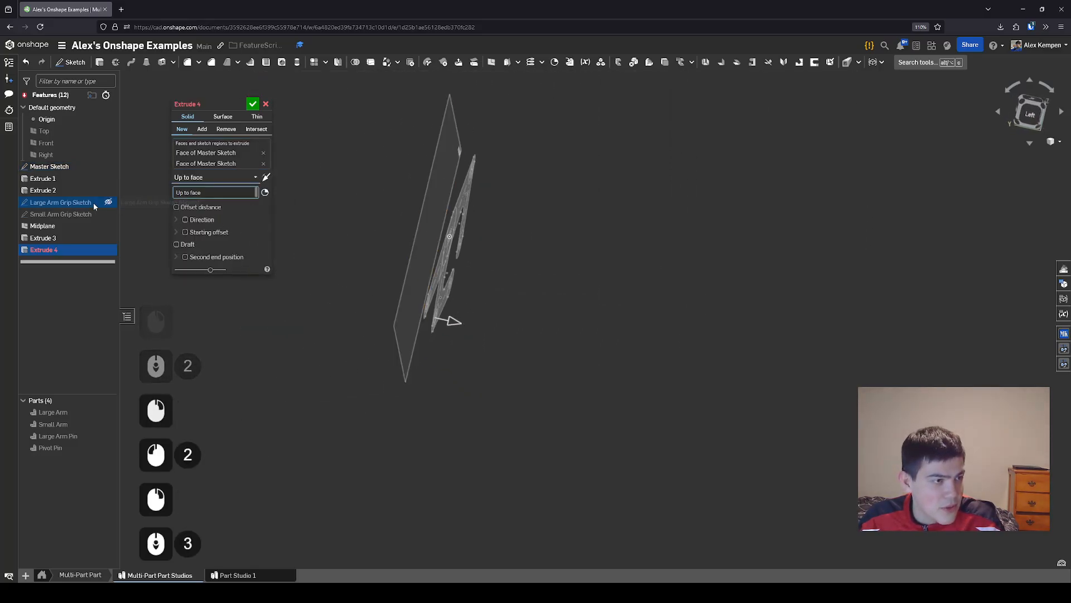
click(43, 225)
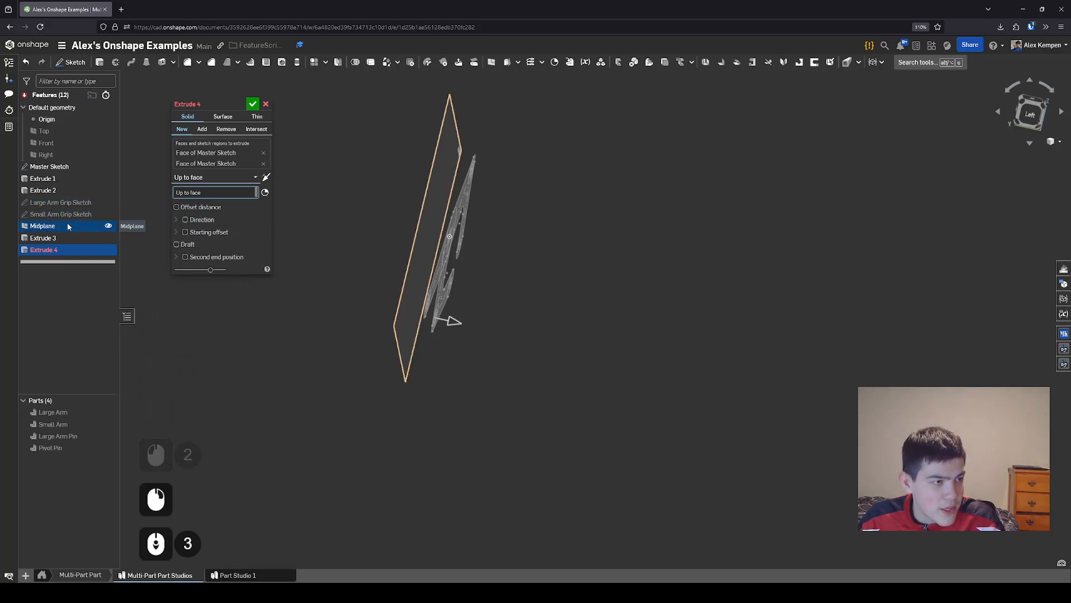
right_drag(390, 234, 439, 305)
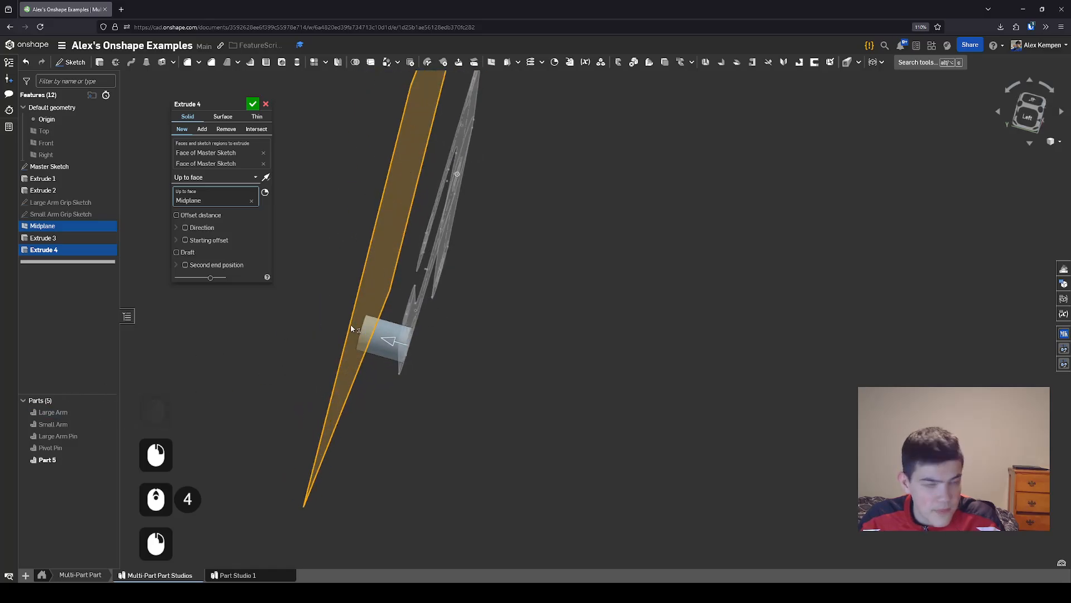
Show Small Arm and Large Arm Pin to check the new pin against them, and accept the extrude
click(108, 424)
click(108, 436)
scroll(307, 343, down, 4)
right_drag(309, 343, 431, 400)
scroll(357, 399, up, 3)
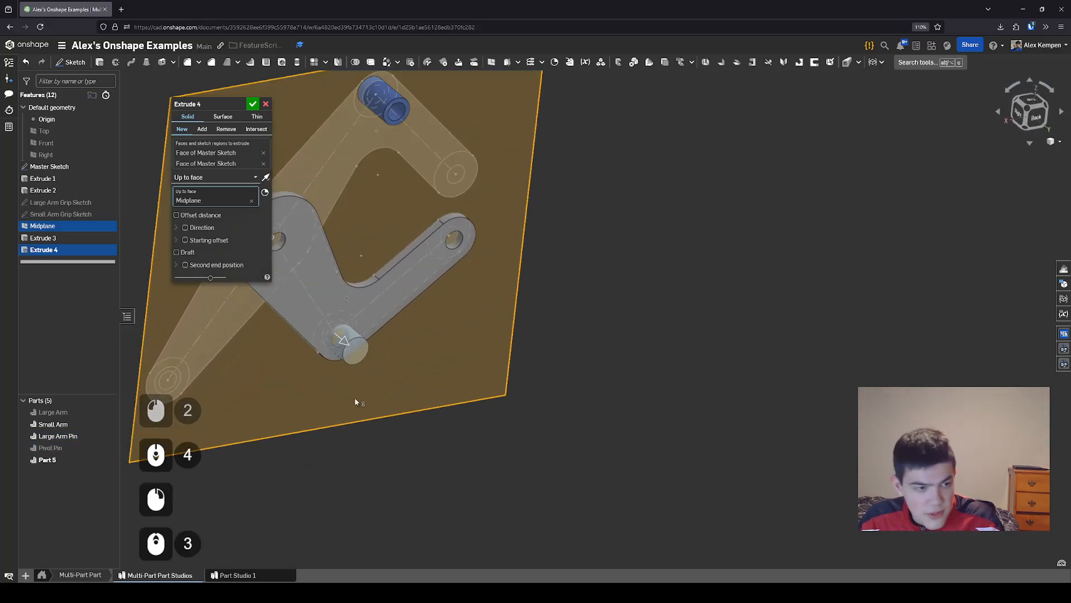
scroll(503, 399, down, 2)
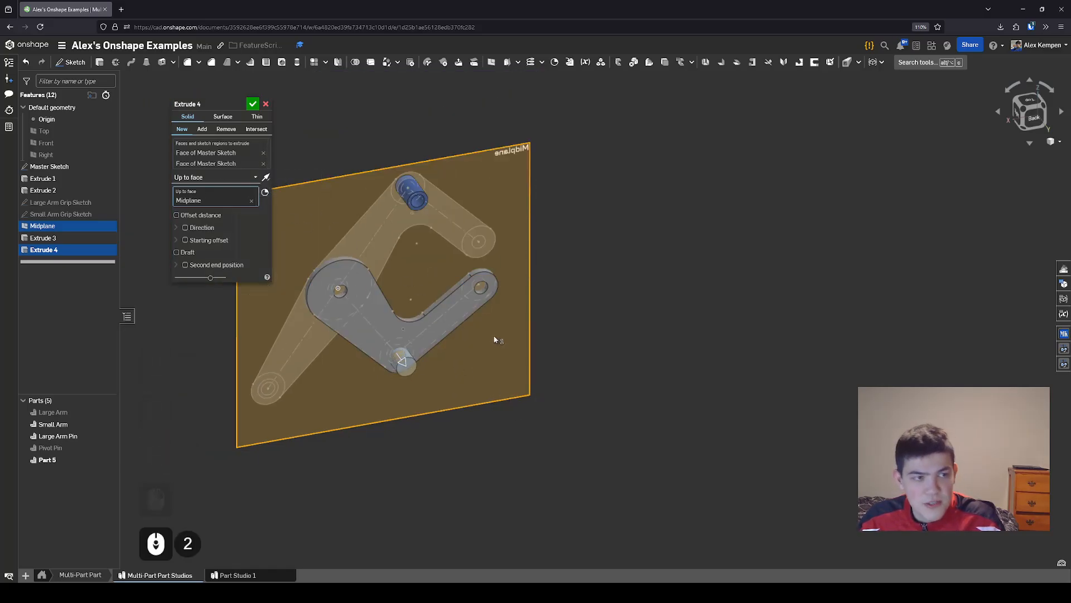
right_drag(494, 340, 598, 350)
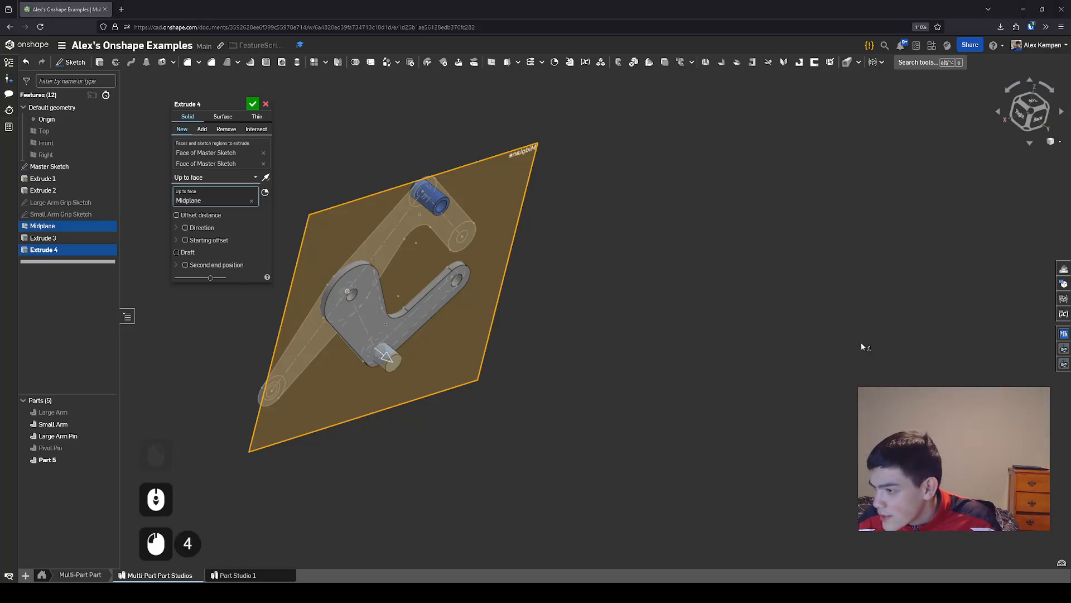
click(259, 107)
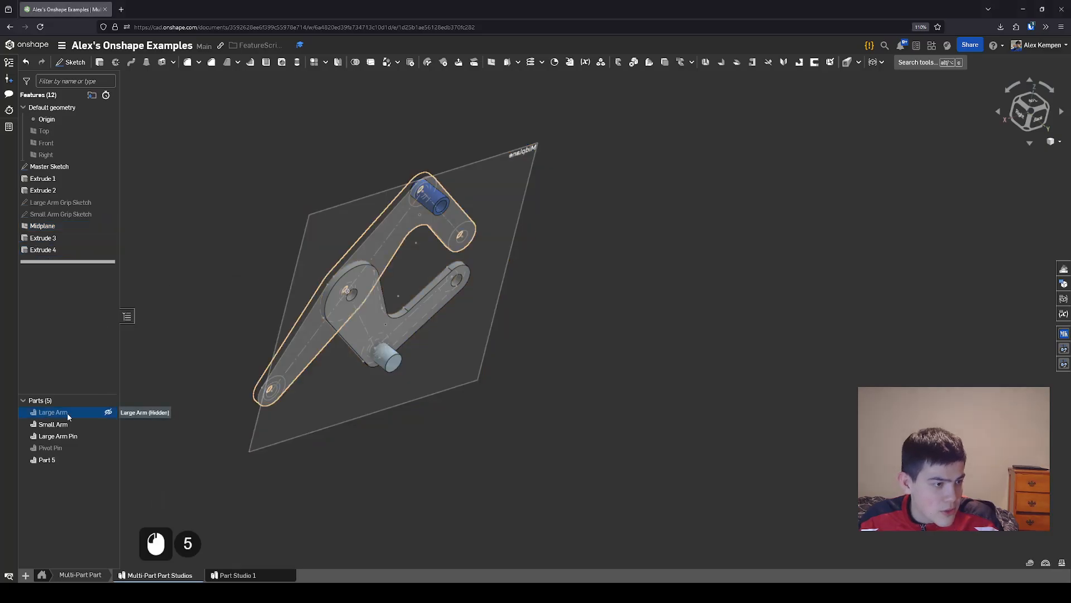
Rename Part 5 as Small ARm Pin
right_click(72, 460)
click(123, 291)
text(Small ARm Pin)
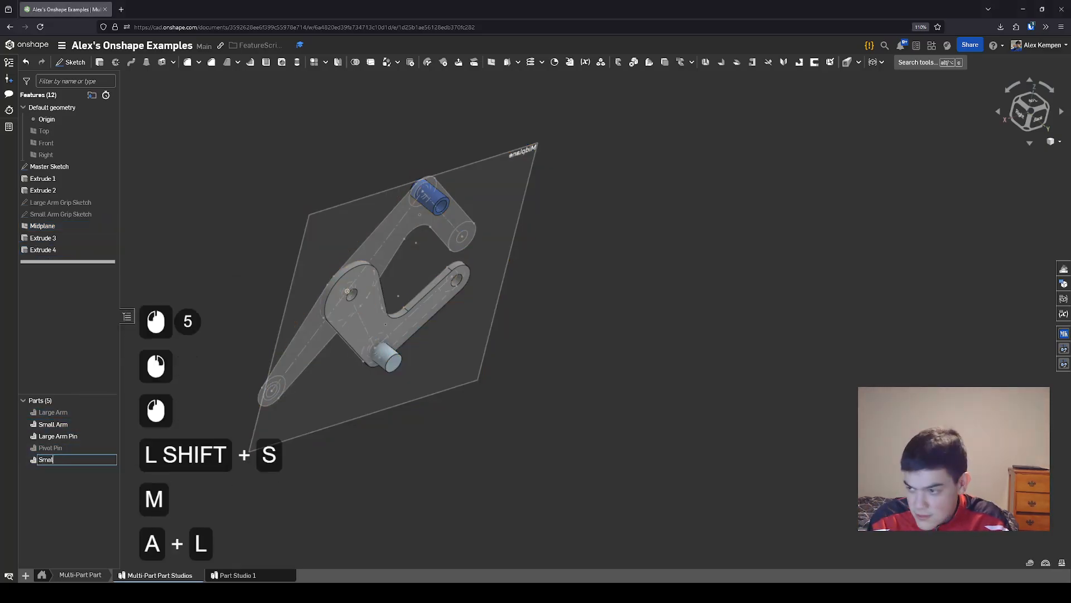
key(Return)
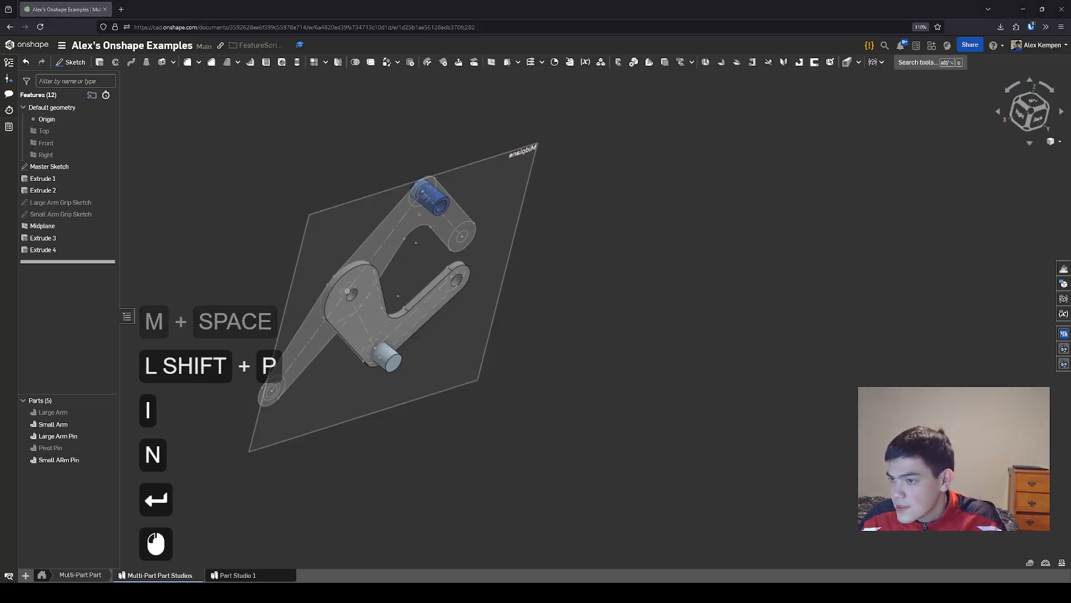
Make the hidden Large Arm and Pivot Pin parts visible again
scroll(631, 329, down, 1)
right_drag(631, 329, 643, 348)
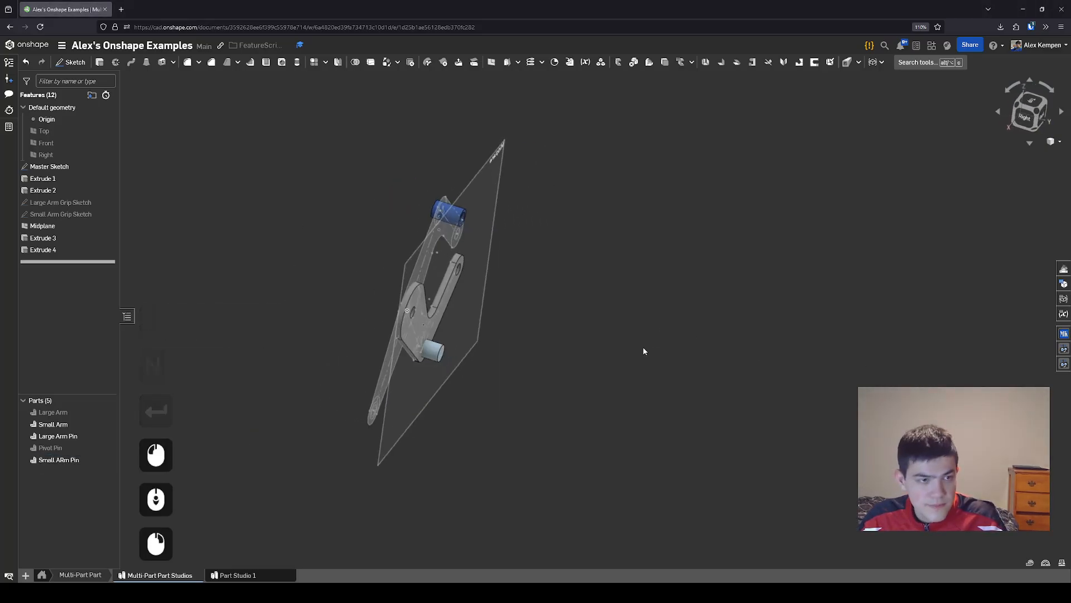
click(115, 412)
click(109, 424)
click(109, 424)
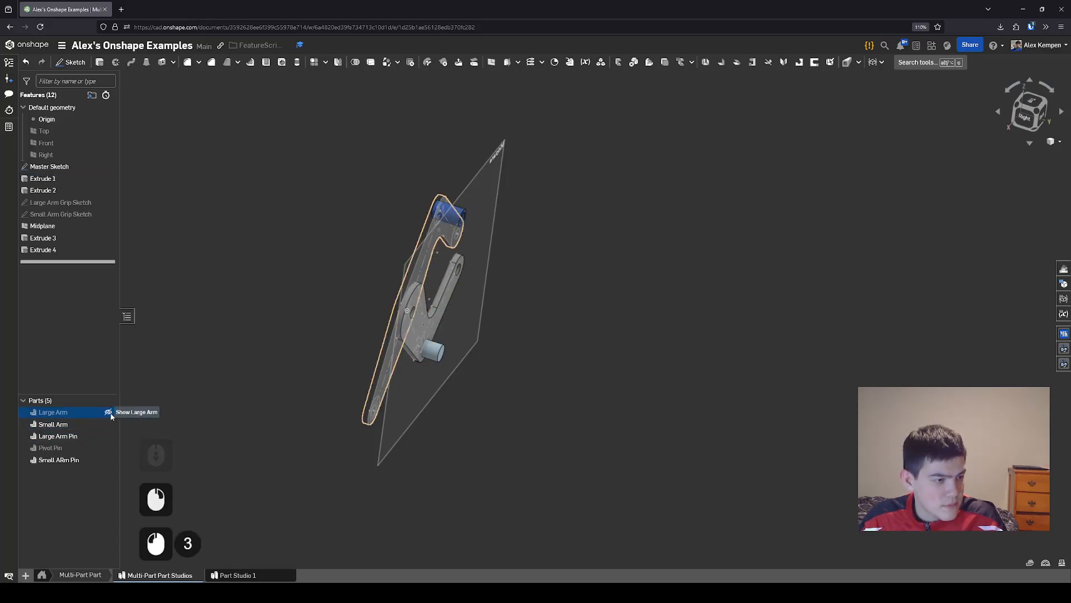
click(109, 412)
right_click(342, 337)
click(335, 341)
click(124, 450)
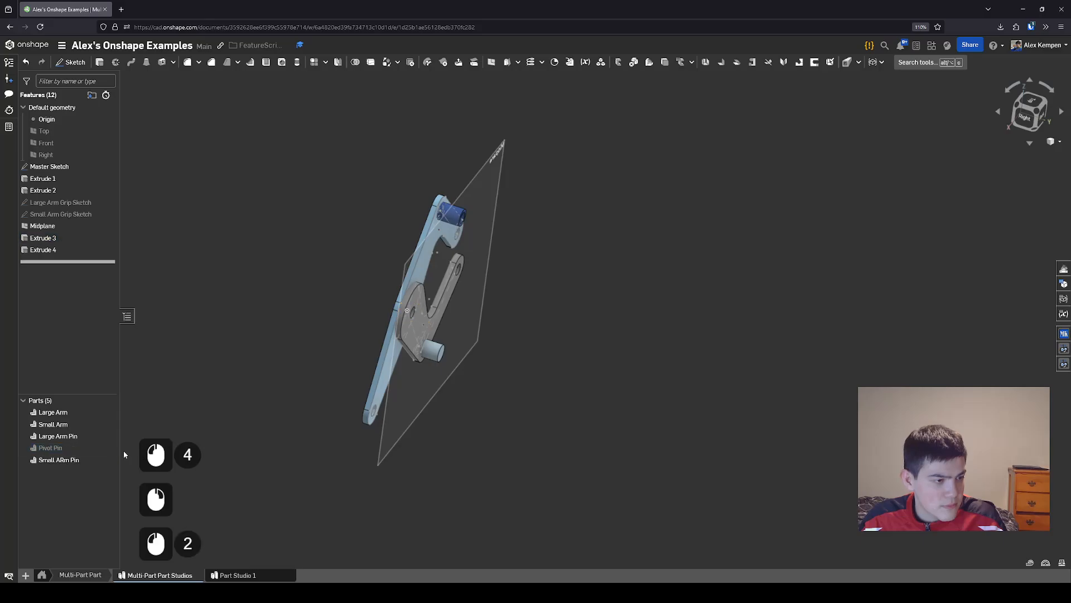
click(108, 448)
Correct the capitalization in the small arm's pin name so it reads Small Arm Pin
scroll(371, 336, up, 2)
right_drag(370, 336, 354, 337)
middle_drag(354, 337, 371, 338)
scroll(402, 323, down, 2)
right_drag(370, 338, 413, 318)
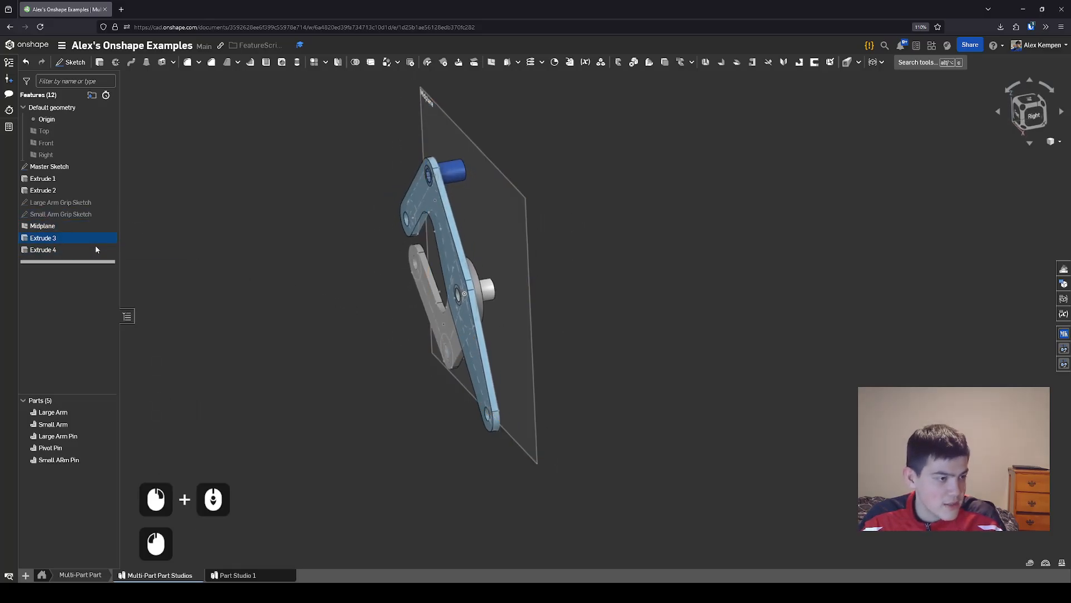
right_click(81, 460)
click(120, 285)
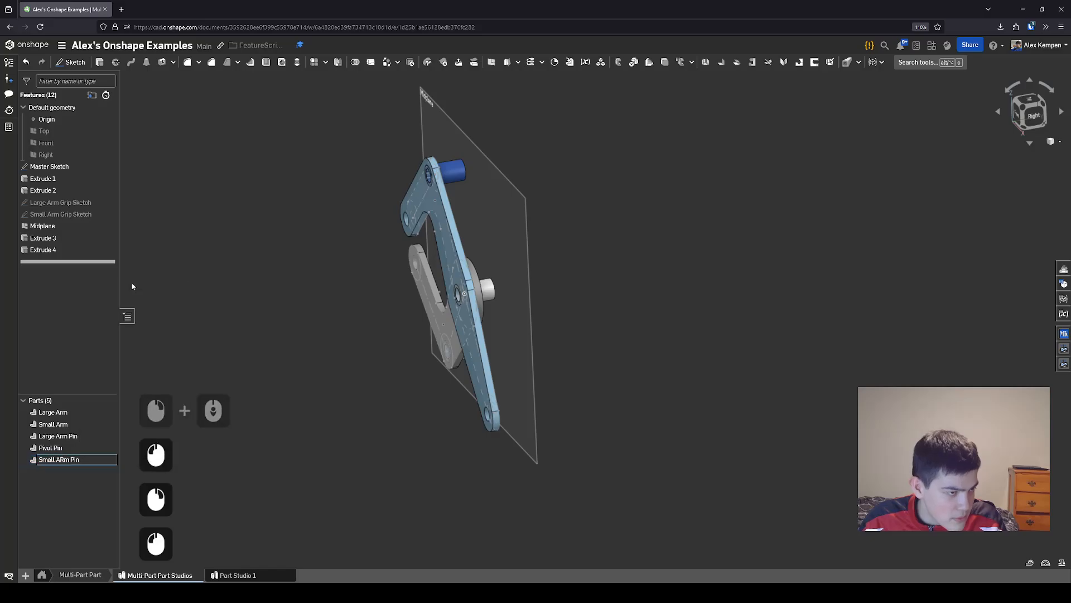
key(BackSpace)
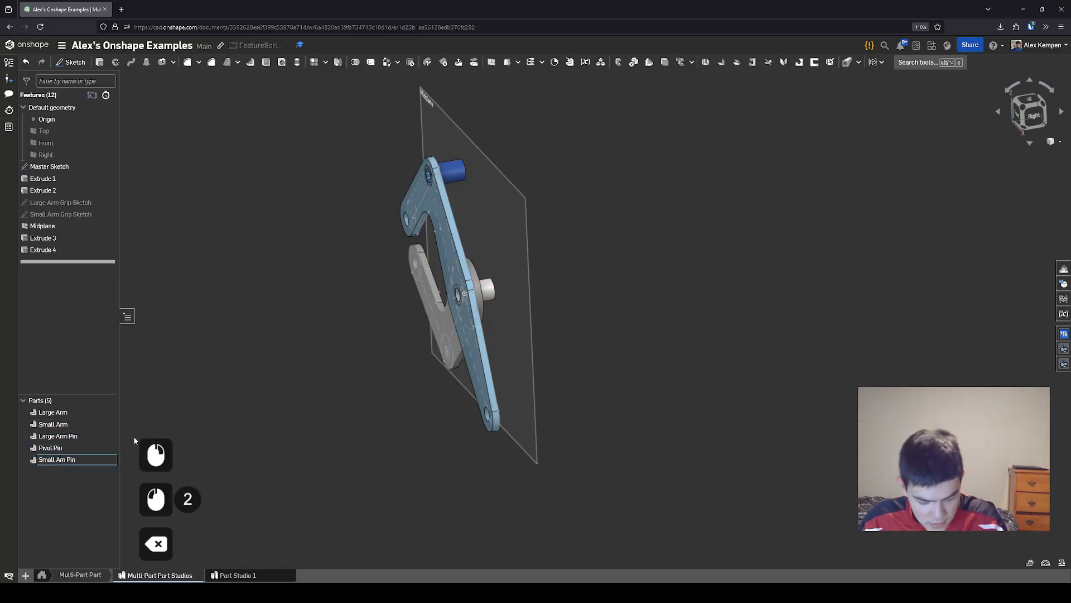
text(r)
key(Return)
click(345, 347)
scroll(345, 347, up, 2)
right_drag(345, 348, 368, 345)
scroll(366, 344, up, 2)
middle_drag(363, 345, 349, 415)
scroll(449, 313, up, 2)
right_drag(450, 313, 421, 334)
scroll(421, 335, down, 2)
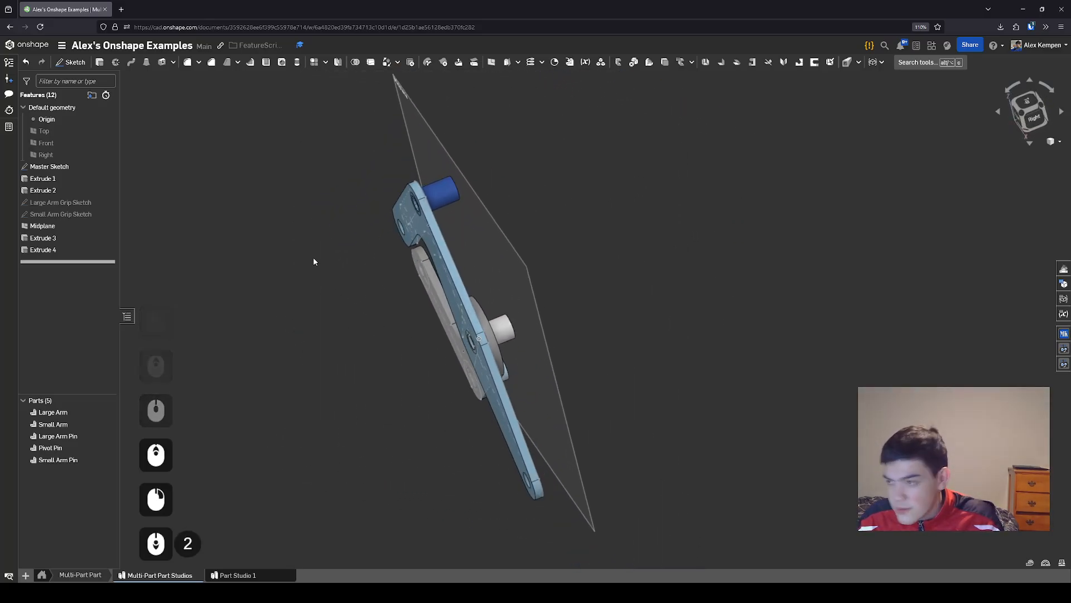
click(355, 62)
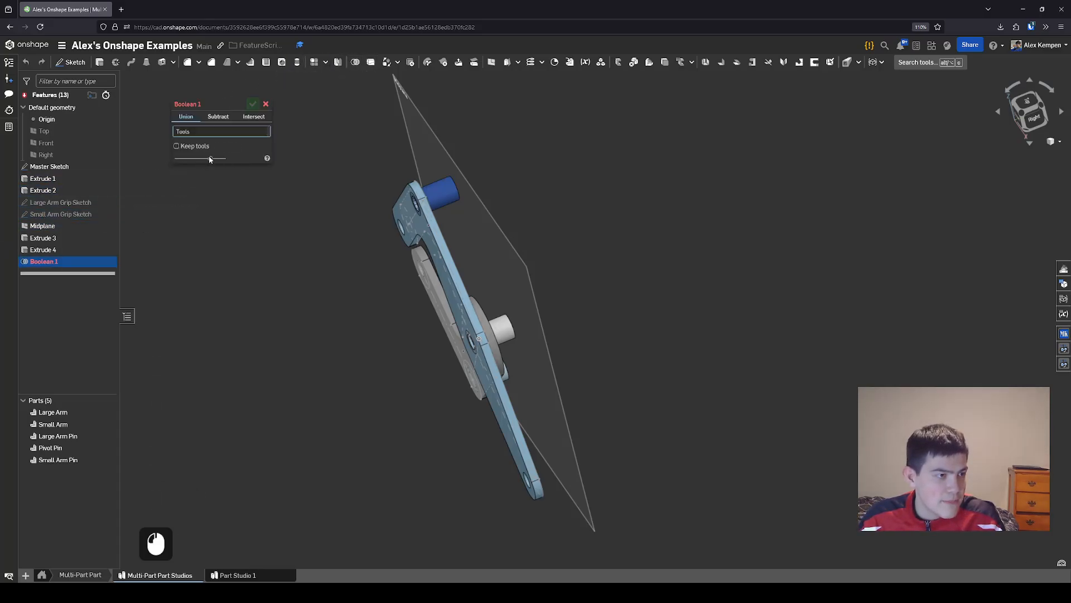
drag(235, 106, 271, 105)
click(308, 104)
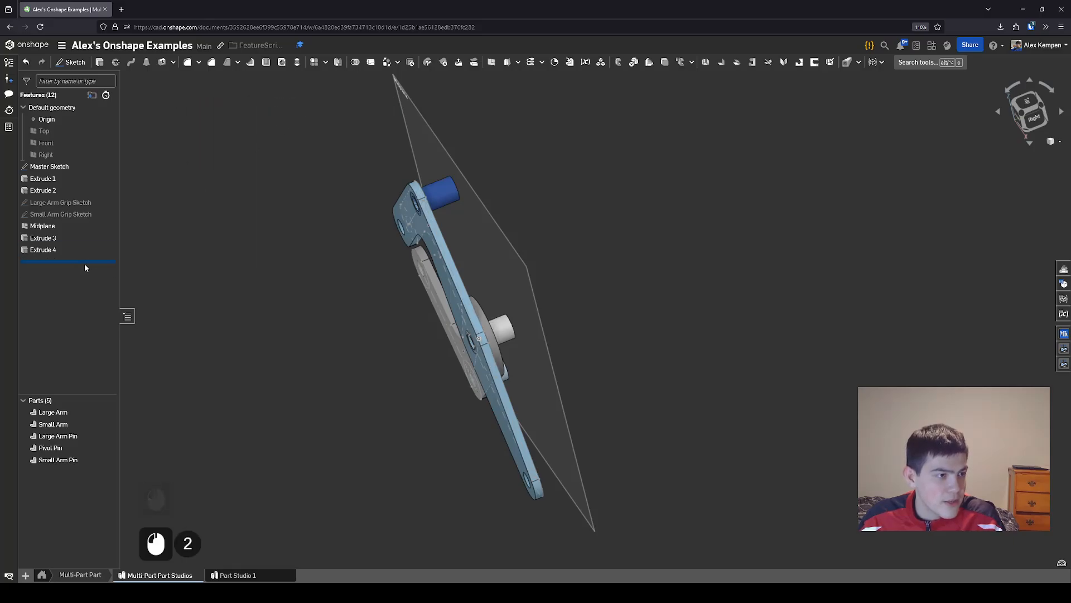
double_click(71, 247)
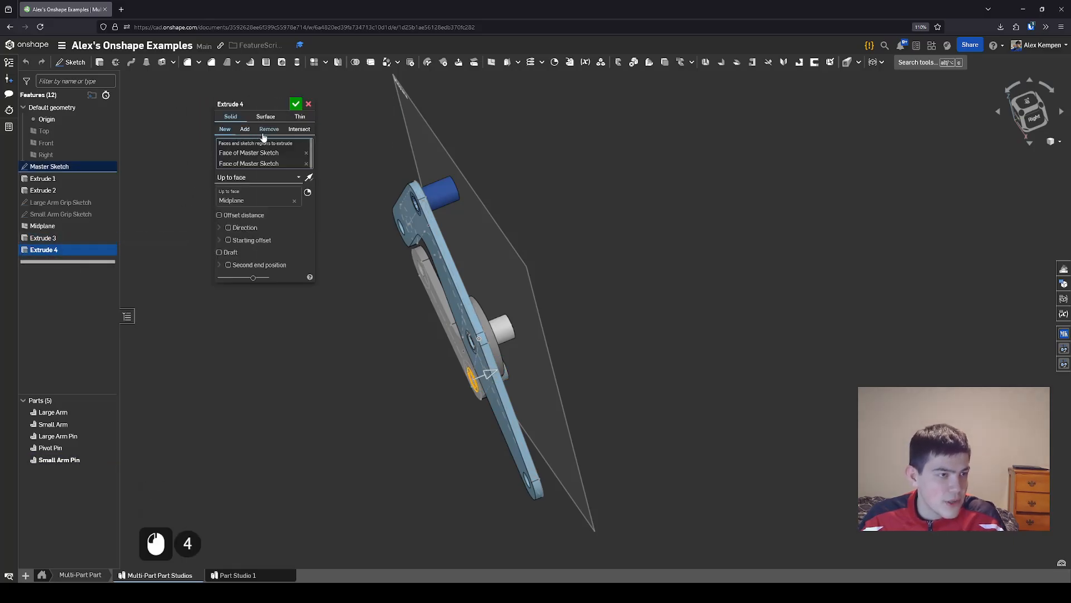
click(308, 104)
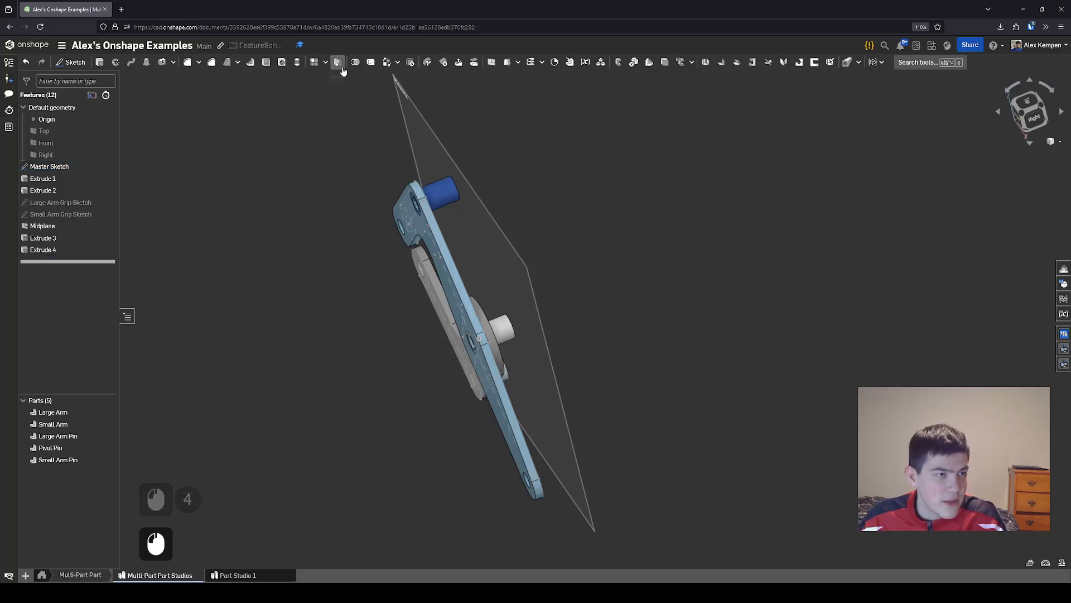
Add a Boolean feature, look through its Union, Subtract and Intersect options, and accept it with no parts selected
click(353, 63)
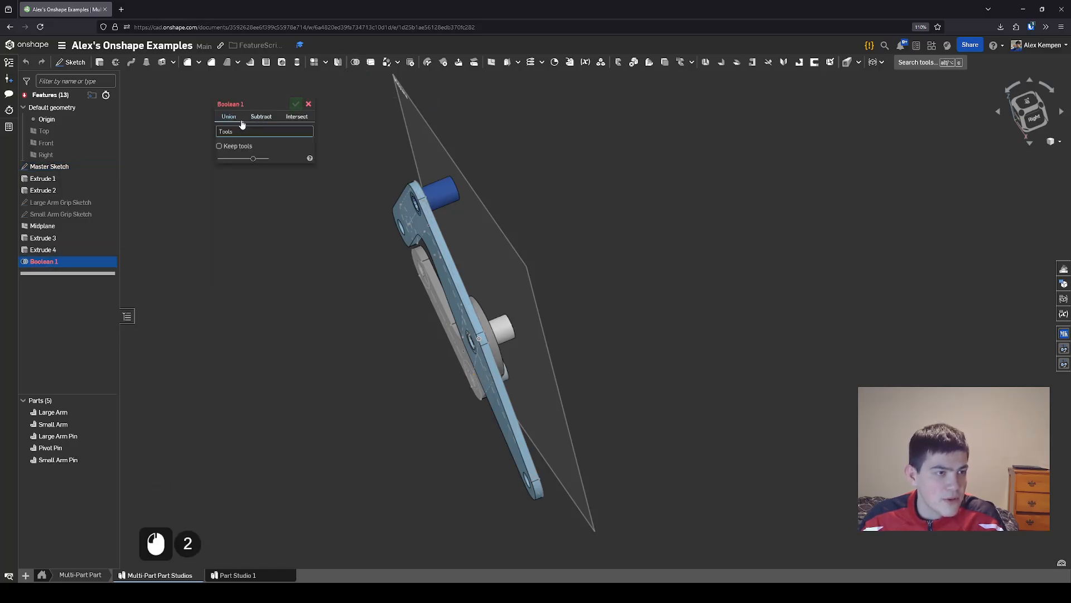
click(261, 118)
click(297, 119)
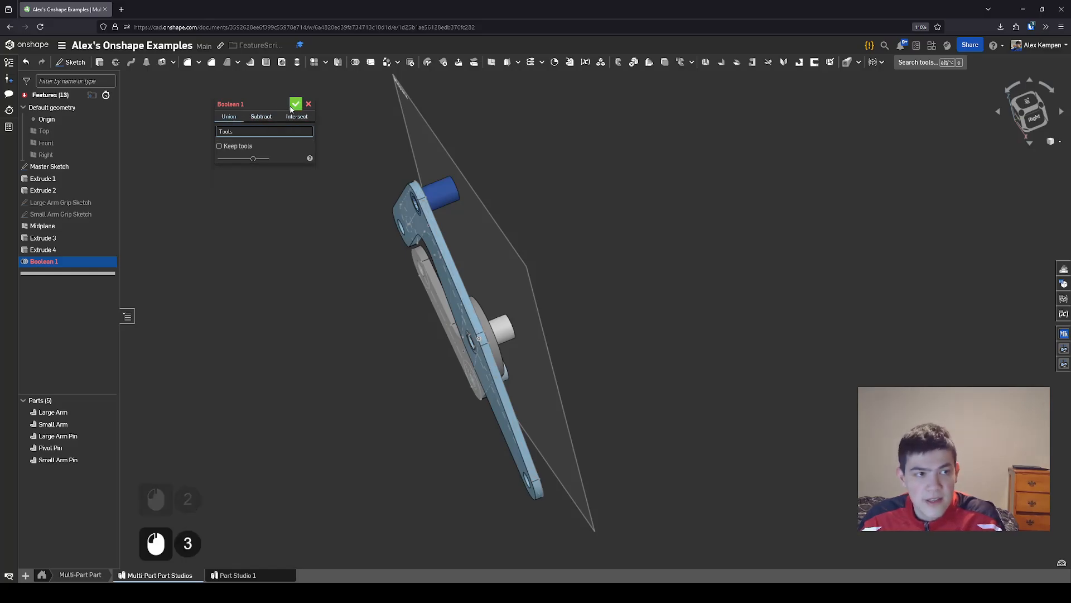
click(292, 106)
Review the result operation options of Extrude 4 and close it with its settings as they are
double_click(48, 250)
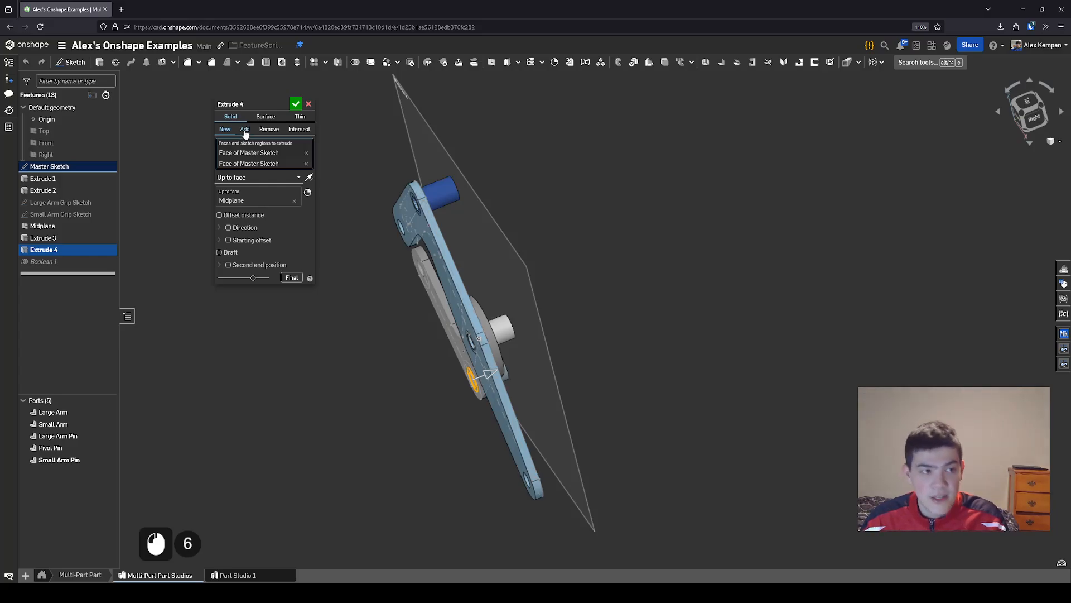
right_drag(487, 185, 517, 332)
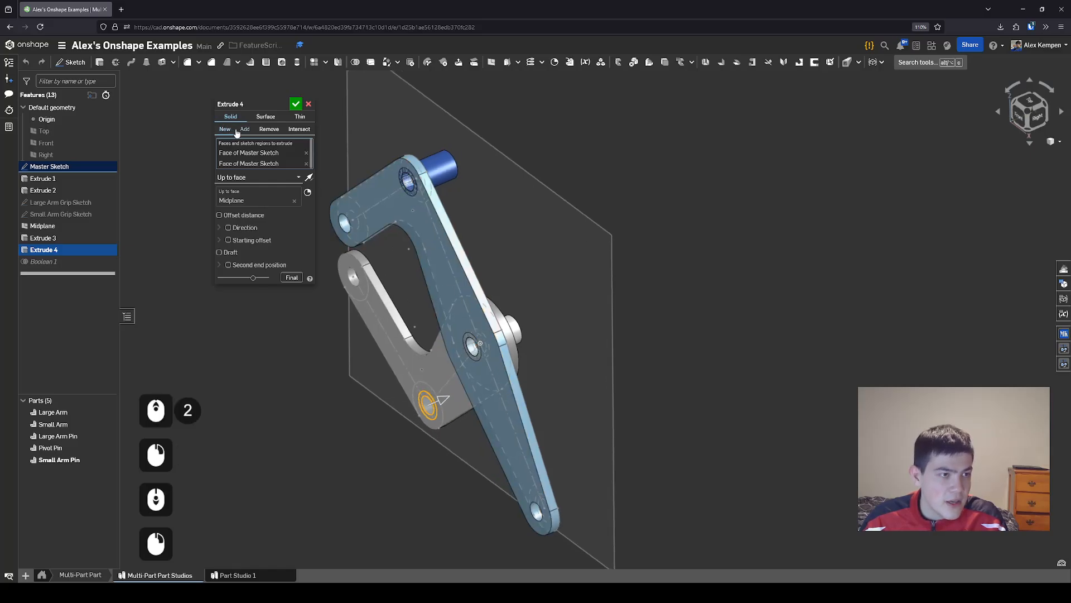
click(295, 104)
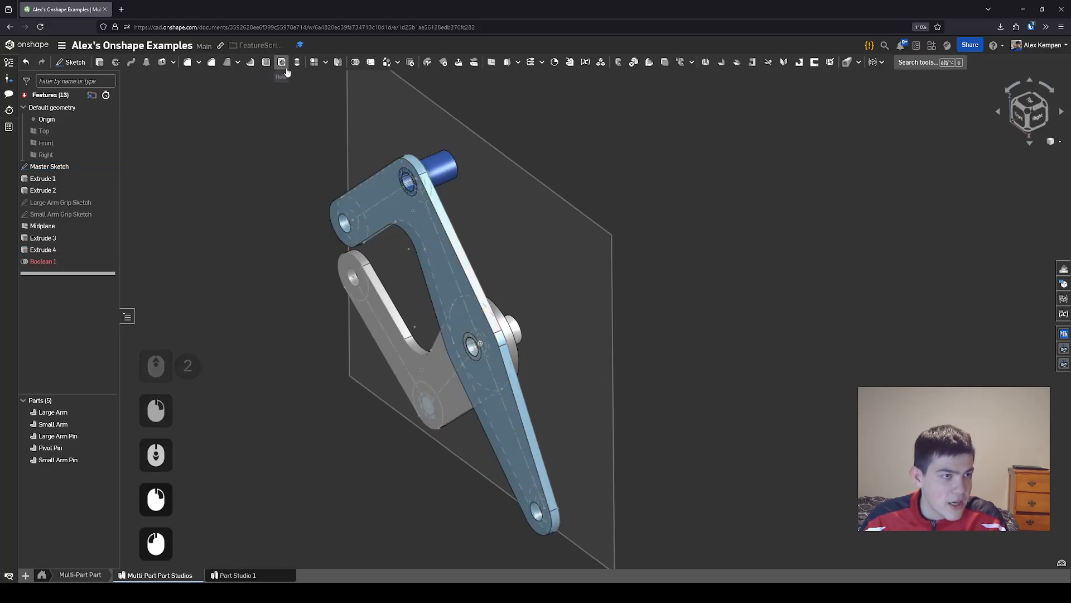
Edit Boolean 1 to Subtract and choose Large Arm and Small Arm as the tools
double_click(45, 261)
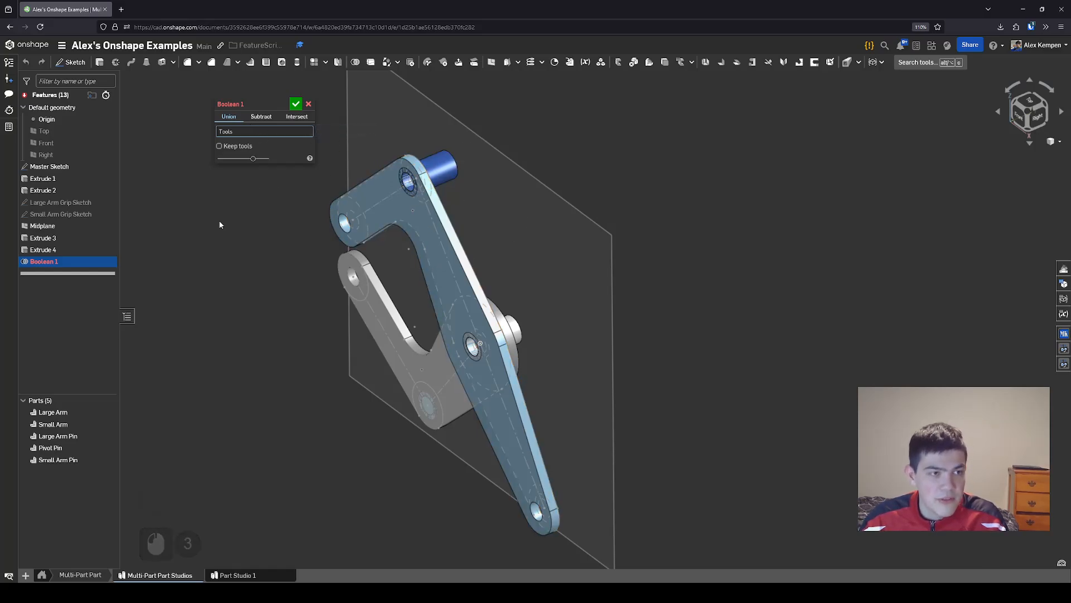
mouse_move(435, 256)
right_down()
mouse_move(418, 264)
mouse_move(430, 255)
right_up()
scroll(414, 192, down, 1)
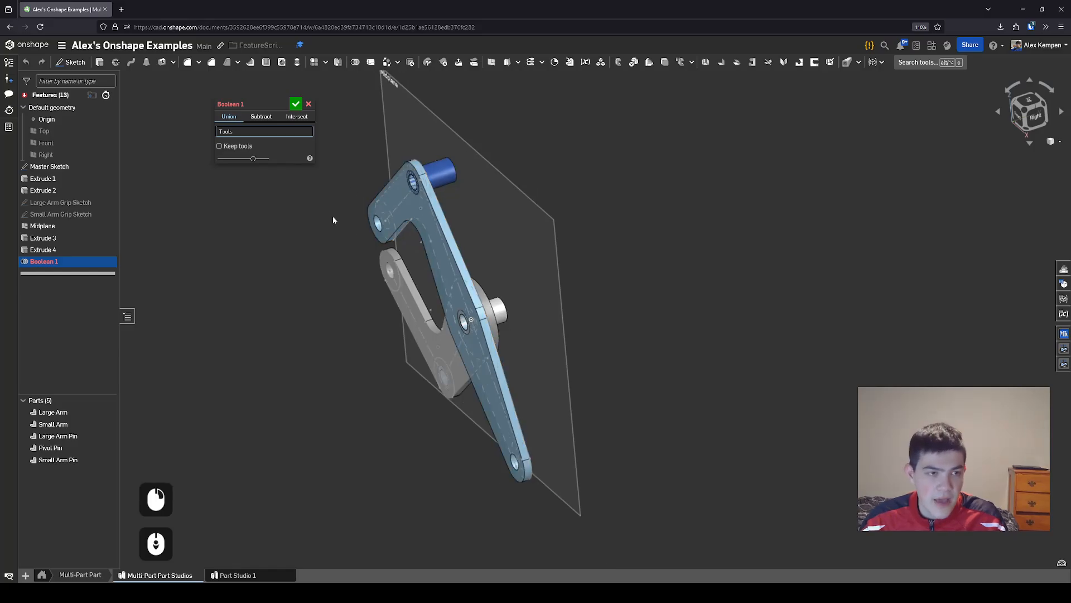
scroll(458, 248, up, 1)
scroll(602, 270, down, 3)
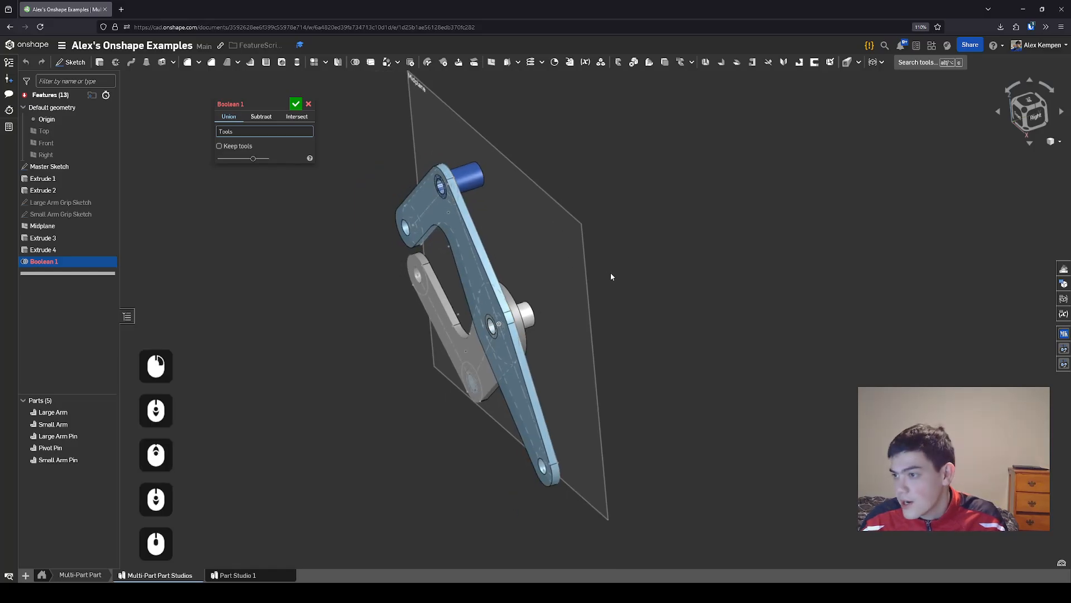
click(261, 117)
scroll(561, 245, up, 2)
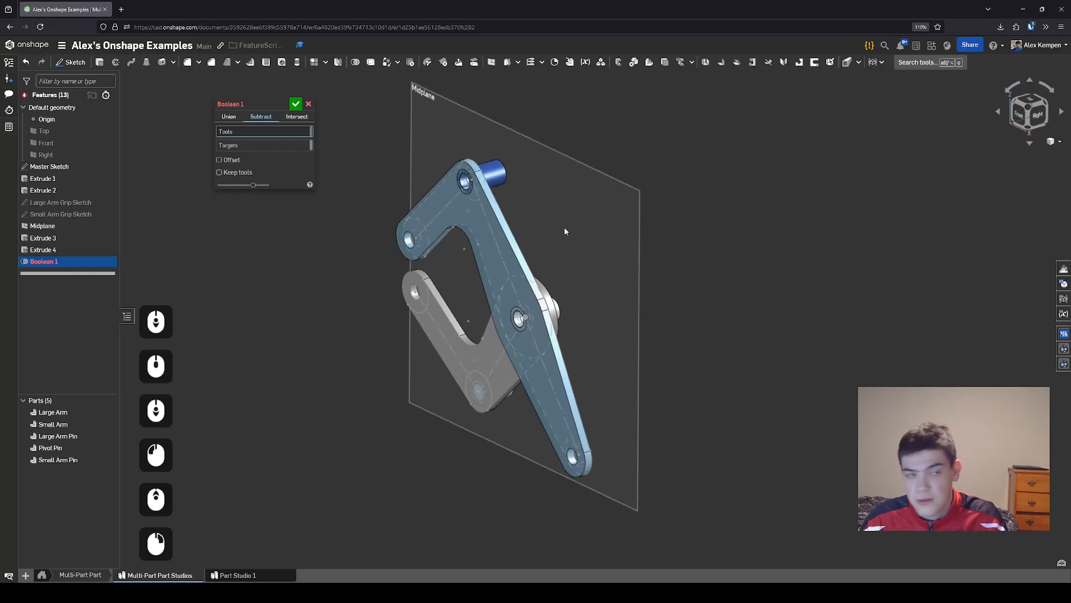
scroll(536, 219, up, 1)
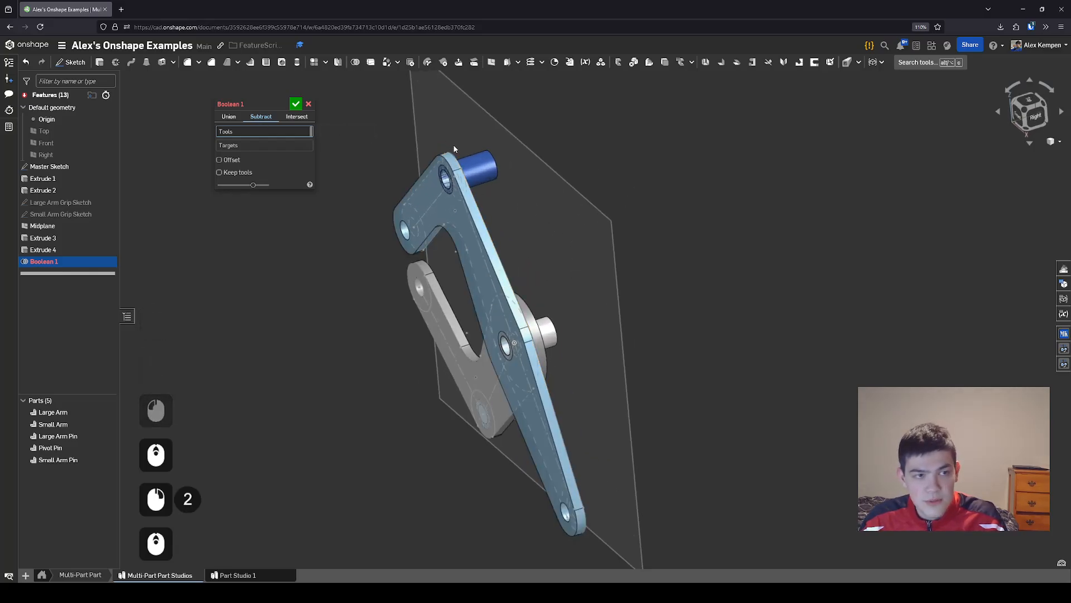
click(477, 225)
click(430, 312)
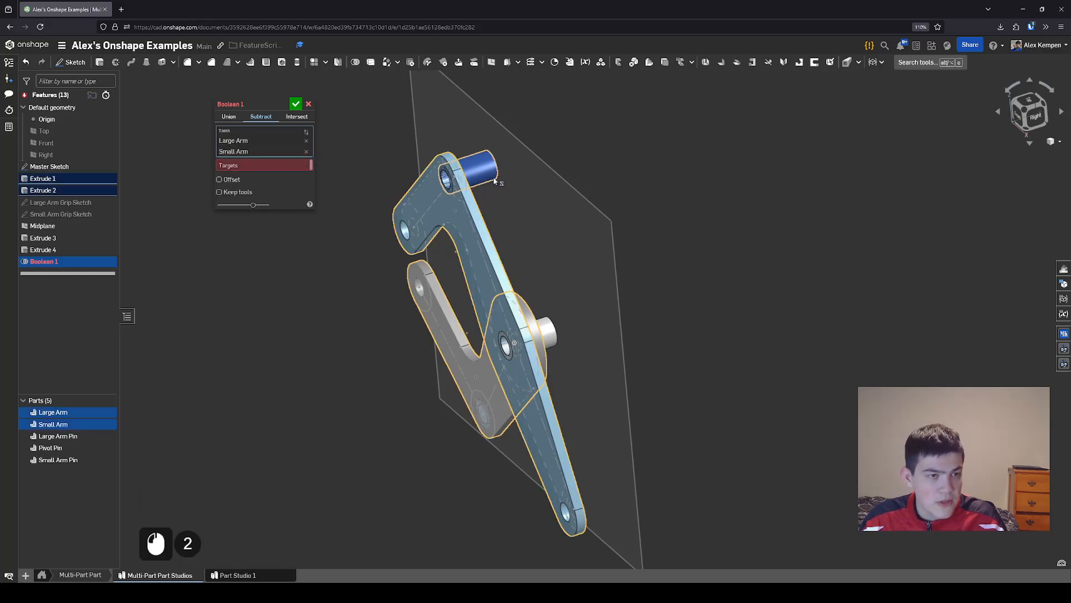
Set Large Arm Pin, Pivot Pin and Small Arm Pin as the targets of the subtraction
click(220, 164)
right_drag(600, 251, 539, 227)
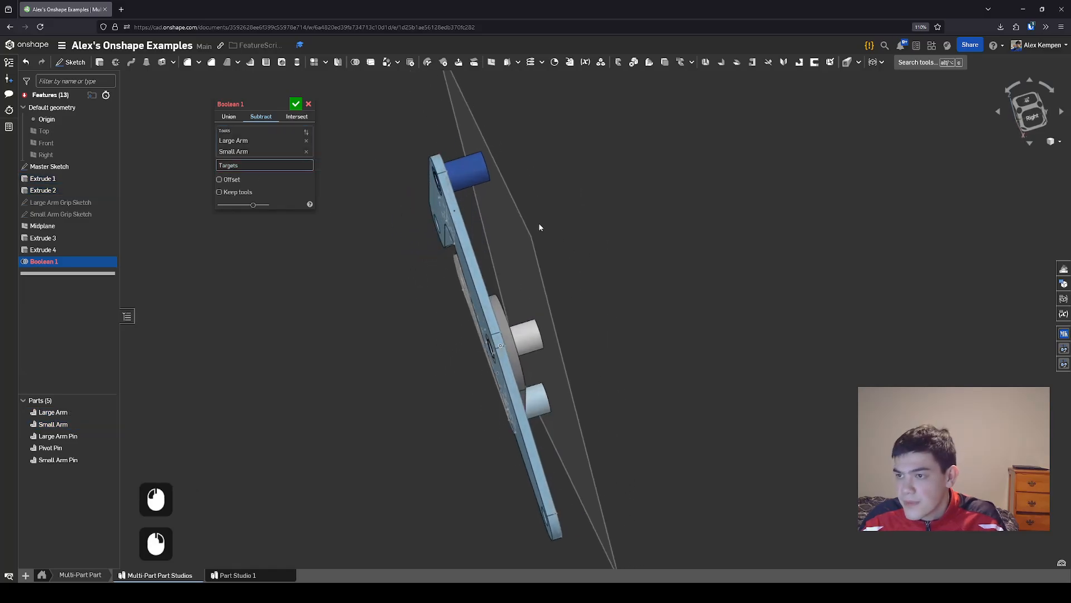
click(482, 174)
click(538, 335)
click(529, 402)
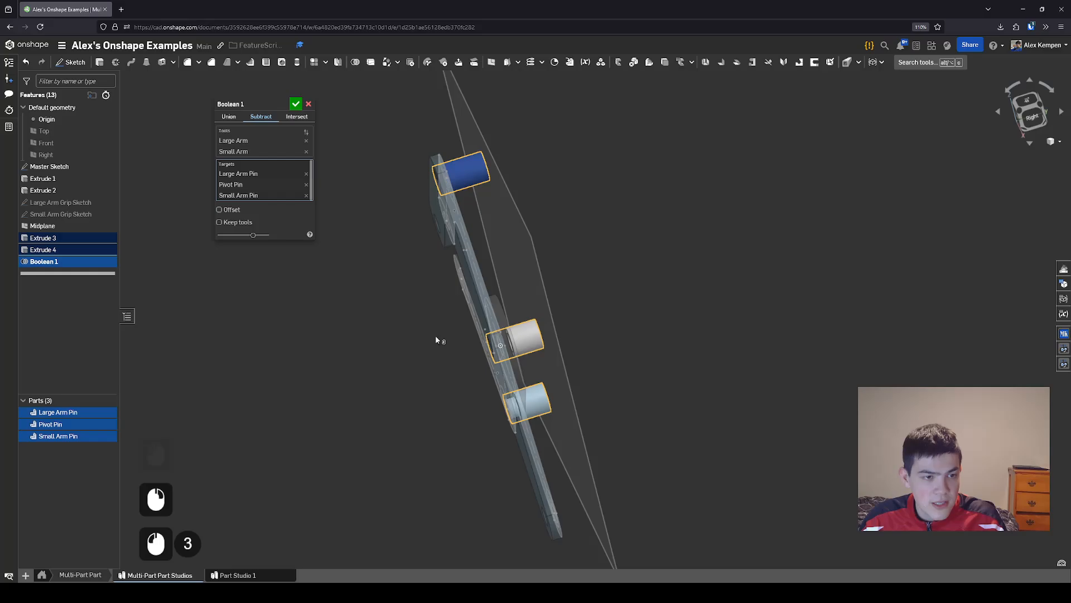
Enable Keep tools for the subtraction so both arms are preserved, and accept Boolean 1
right_drag(352, 242, 484, 287)
scroll(415, 231, down, 1)
scroll(438, 237, down, 1)
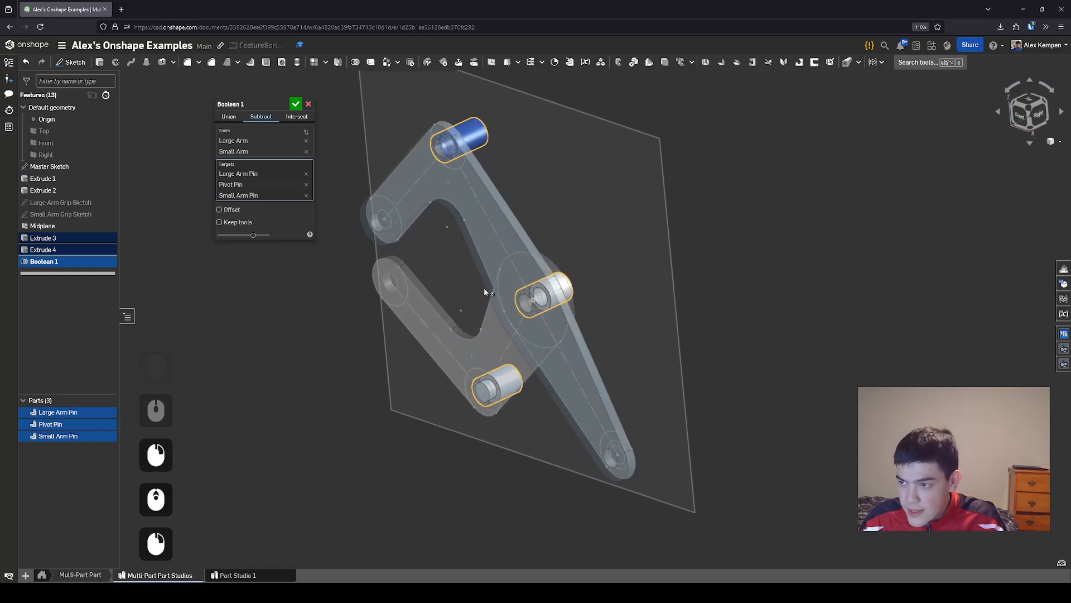
click(244, 142)
scroll(395, 290, up, 2)
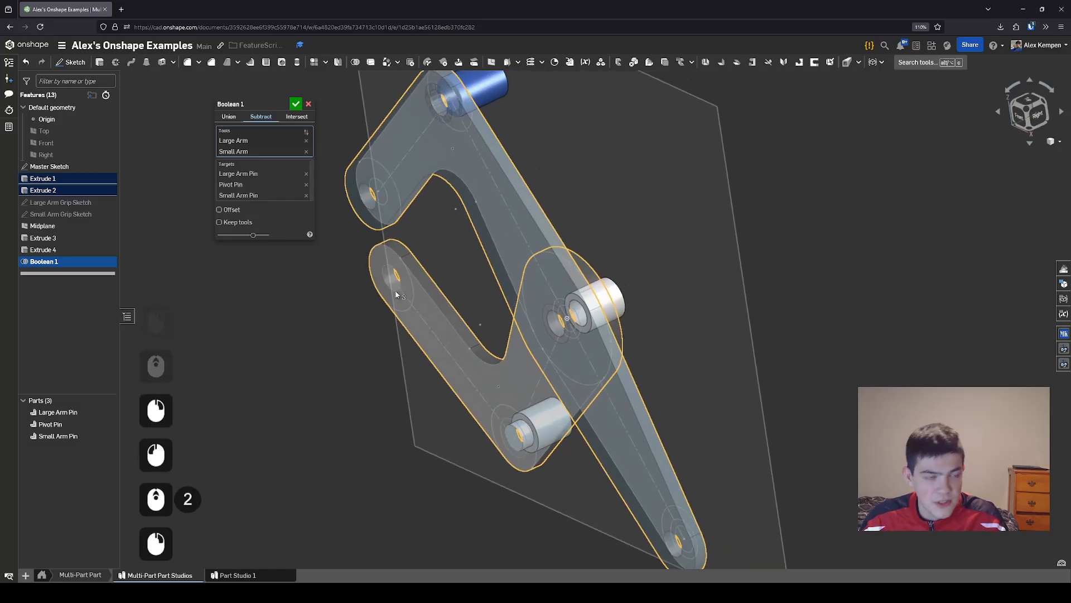
click(228, 224)
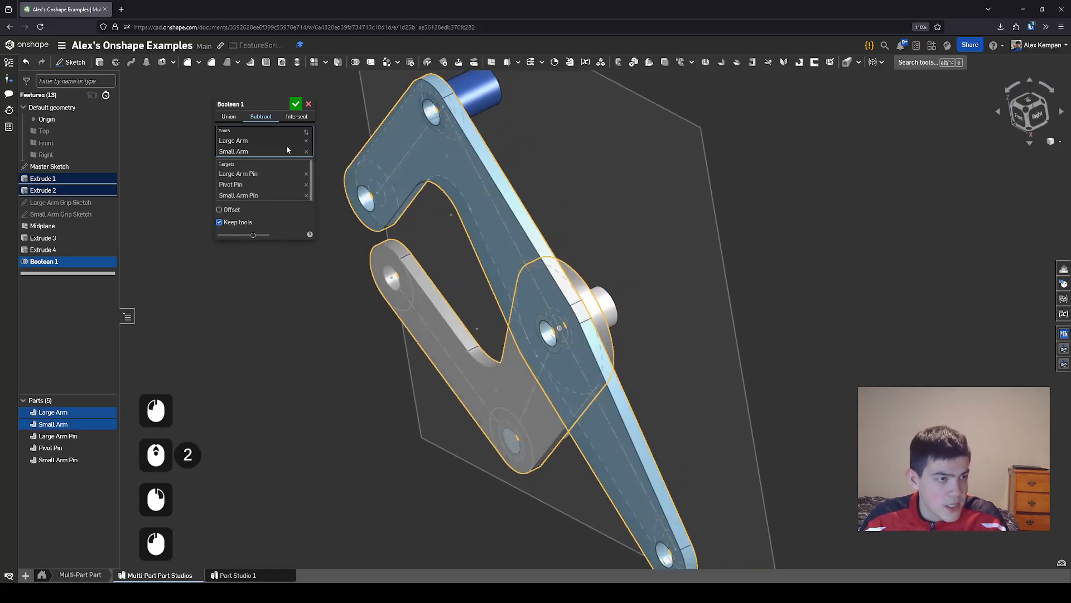
click(296, 104)
Edit Extrude 3 and add the Master Sketch region inside the large arm pin's ring to its profiles
scroll(448, 341, up, 4)
scroll(475, 364, down, 2)
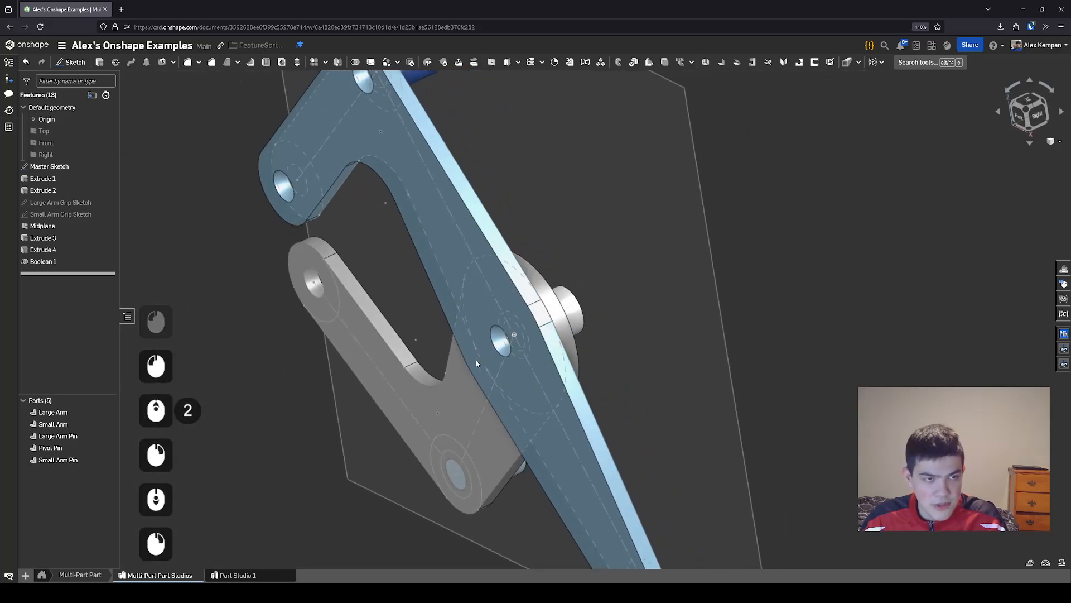
right_drag(476, 364, 500, 350)
scroll(592, 290, up, 3)
scroll(536, 253, down, 3)
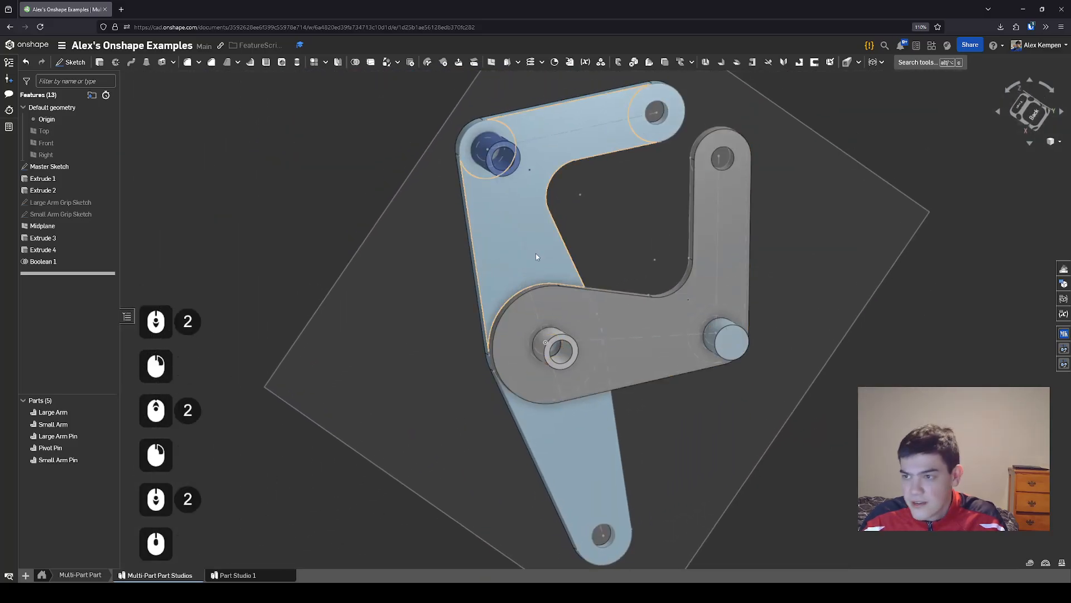
right_drag(535, 254, 292, 263)
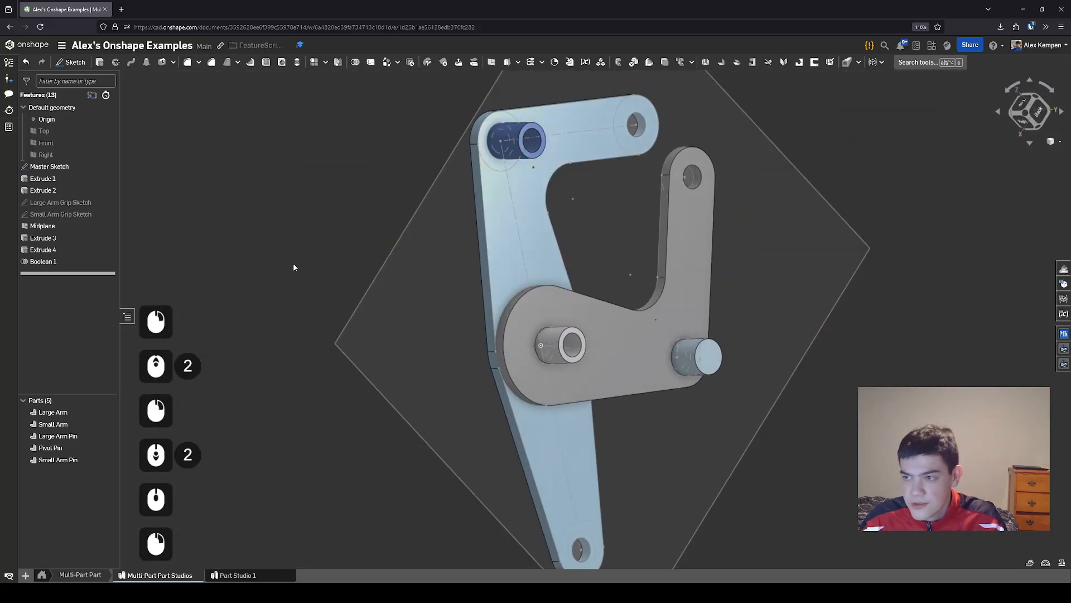
double_click(63, 241)
scroll(413, 215, up, 3)
scroll(501, 130, up, 2)
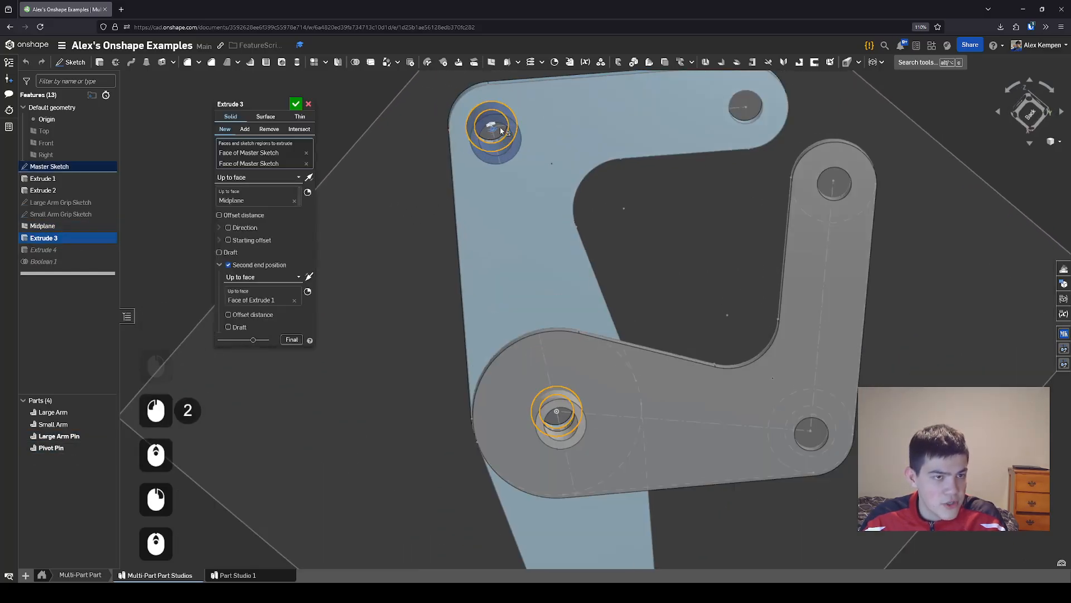
right_drag(501, 131, 499, 128)
scroll(500, 129, up, 3)
click(500, 133)
scroll(505, 174, down, 4)
right_drag(507, 197, 550, 277)
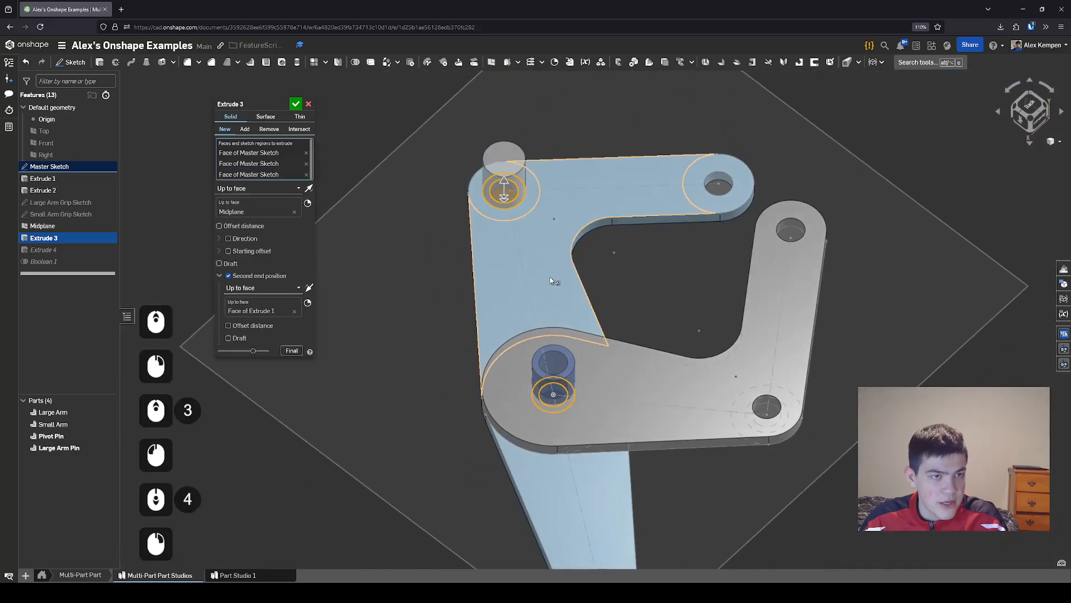
Add the Master Sketch region inside the pivot pin's ring to Extrude 3 and accept the extrude
scroll(552, 366, up, 4)
right_drag(553, 366, 556, 391)
click(556, 384)
scroll(505, 304, down, 3)
mouse_move(505, 303)
right_down()
mouse_move(507, 312)
mouse_move(315, 169)
right_up()
click(296, 104)
scroll(340, 257, down, 4)
right_drag(340, 257, 236, 274)
Roll the feature history back to just before Boolean 1 and hide Large Arm and Small Arm to examine the pins
click(74, 239)
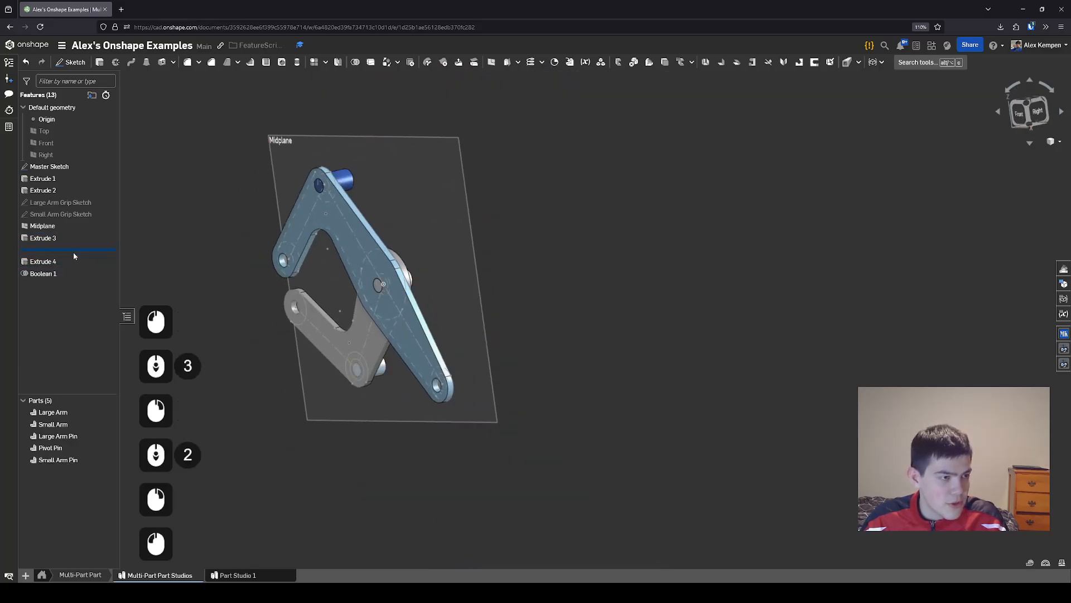
drag(79, 251, 83, 265)
click(106, 412)
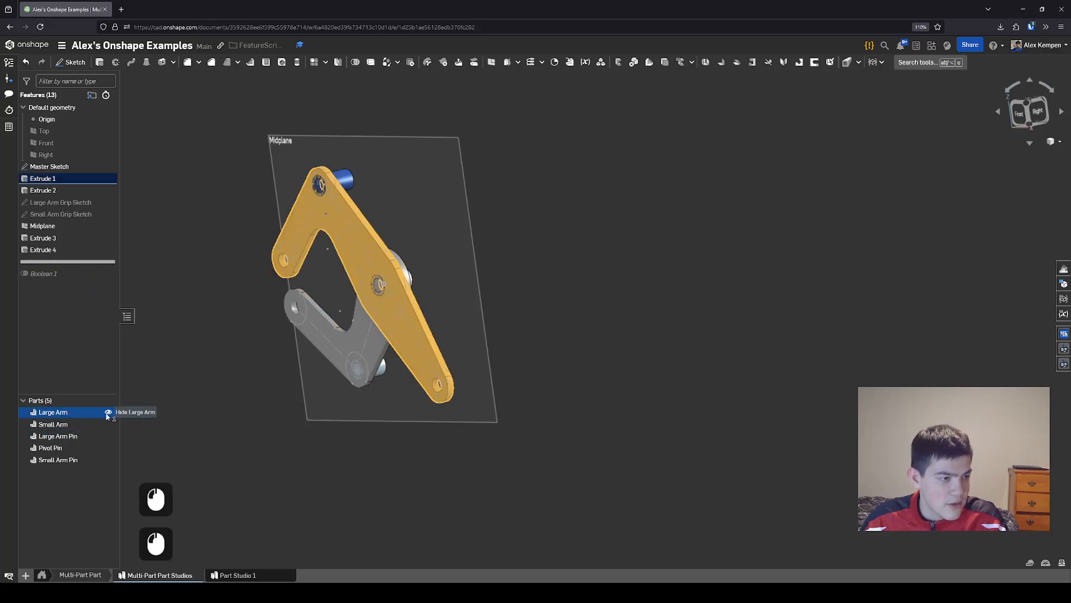
click(106, 412)
click(106, 412)
click(105, 423)
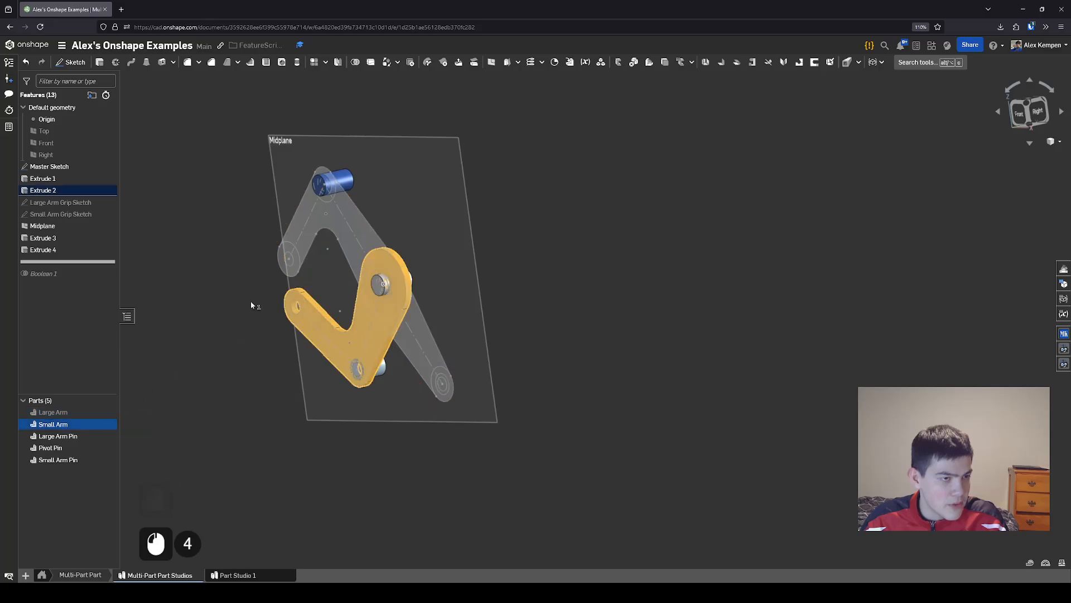
scroll(251, 293, up, 1)
click(196, 338)
click(109, 424)
right_drag(167, 379, 81, 314)
Roll the history forward past Boolean 1 and make Large Arm and Small Arm visible again
drag(67, 261, 64, 286)
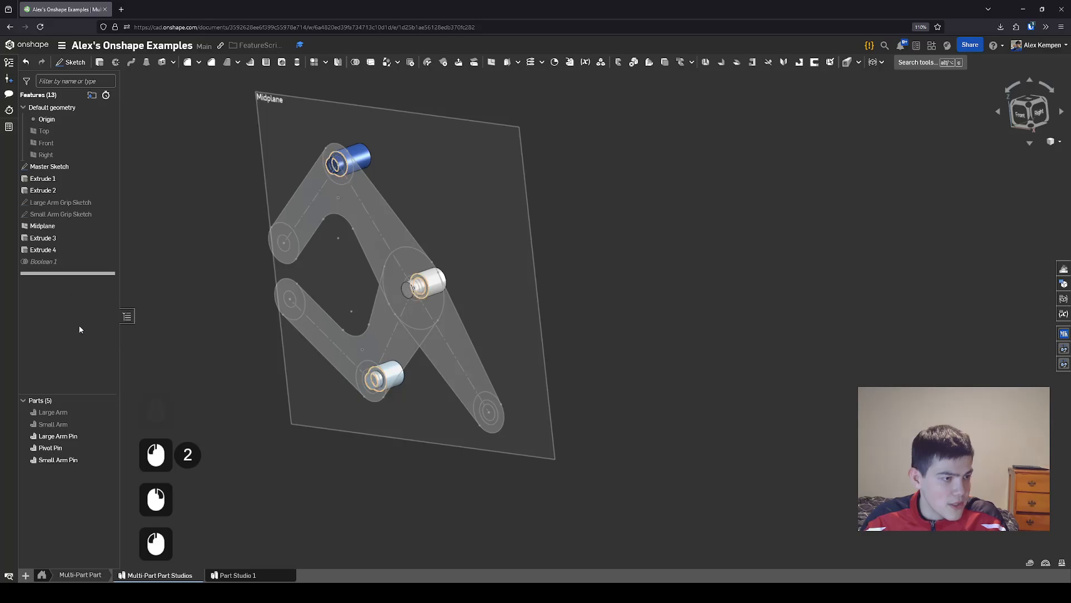
click(108, 411)
click(186, 359)
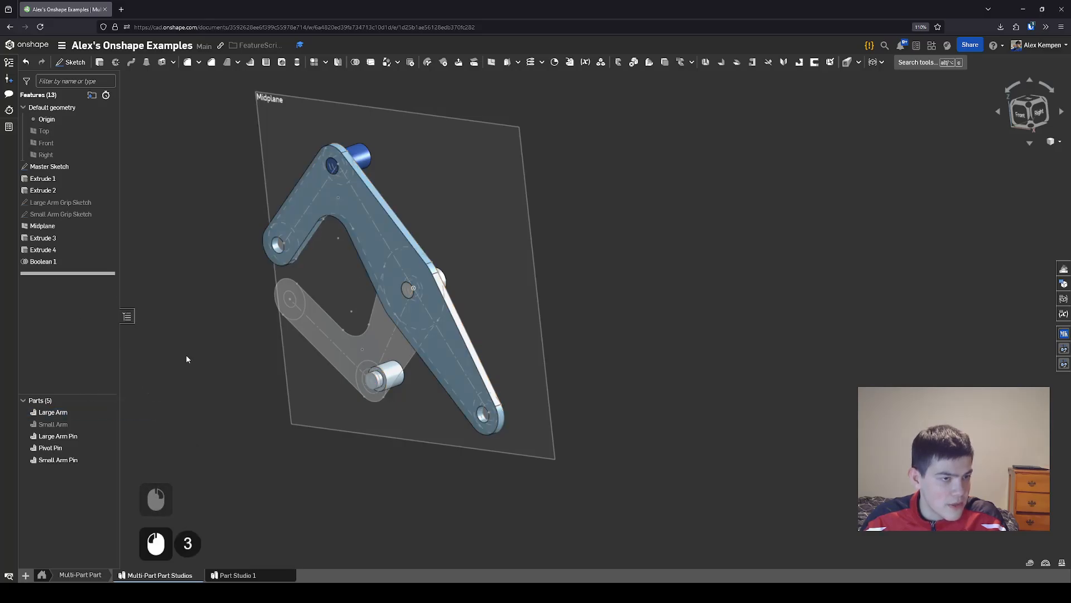
click(110, 424)
Examine how the Small Arm Pin fits into the small arm's hole from several angles
scroll(411, 359, up, 4)
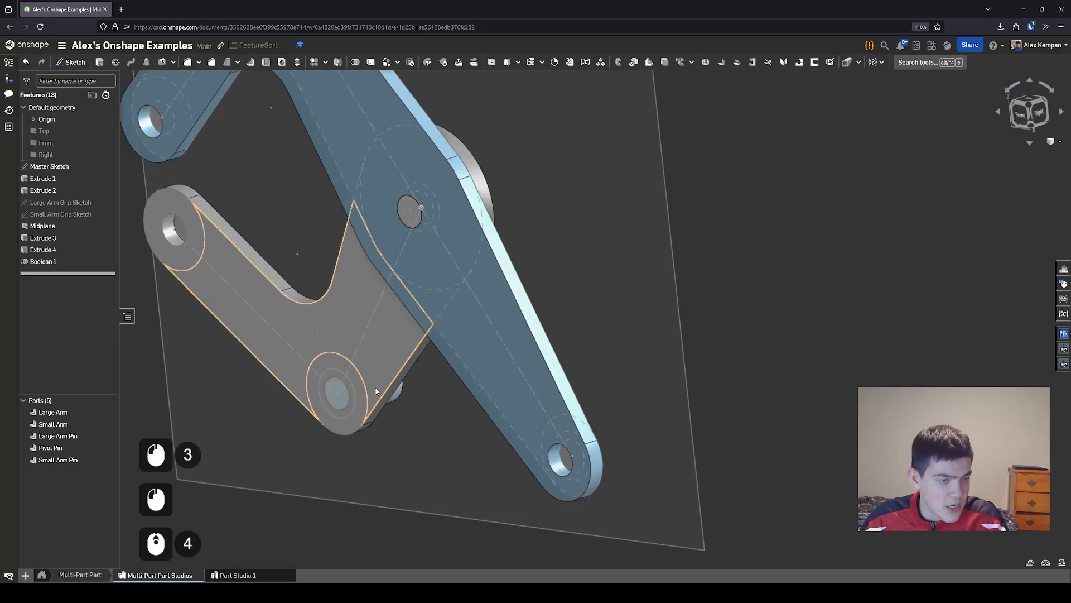
right_drag(502, 407, 446, 372)
scroll(426, 392, up, 2)
scroll(396, 383, down, 2)
scroll(396, 383, up, 1)
scroll(256, 402, down, 2)
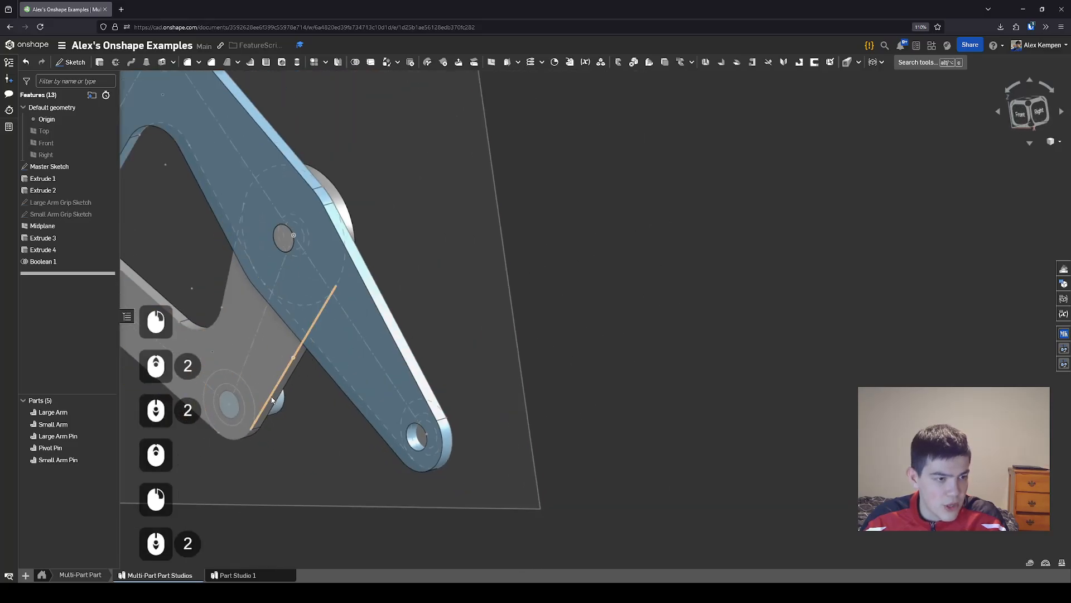
scroll(268, 401, up, 4)
right_drag(274, 400, 260, 401)
click(285, 409)
scroll(329, 382, down, 6)
click(600, 325)
Hide Small Arm to expose the stepped end of the Small Arm Pin
right_drag(530, 316, 345, 348)
click(107, 424)
scroll(304, 378, up, 4)
scroll(319, 371, down, 4)
right_drag(282, 335, 287, 352)
middle_drag(211, 334, 266, 343)
scroll(251, 340, down, 1)
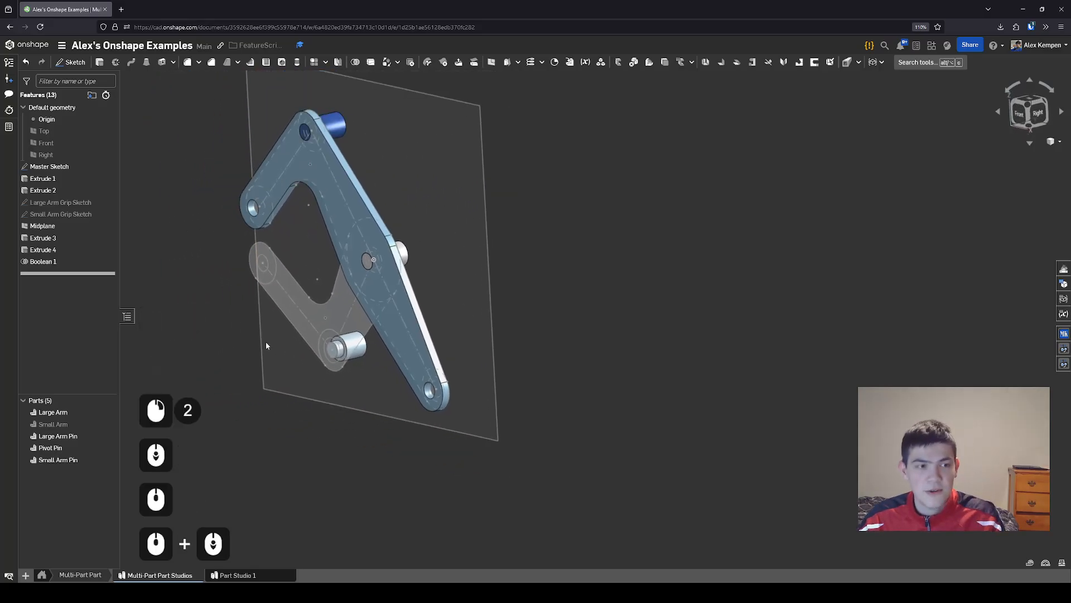
right_drag(209, 324, 217, 324)
middle_drag(217, 325, 259, 332)
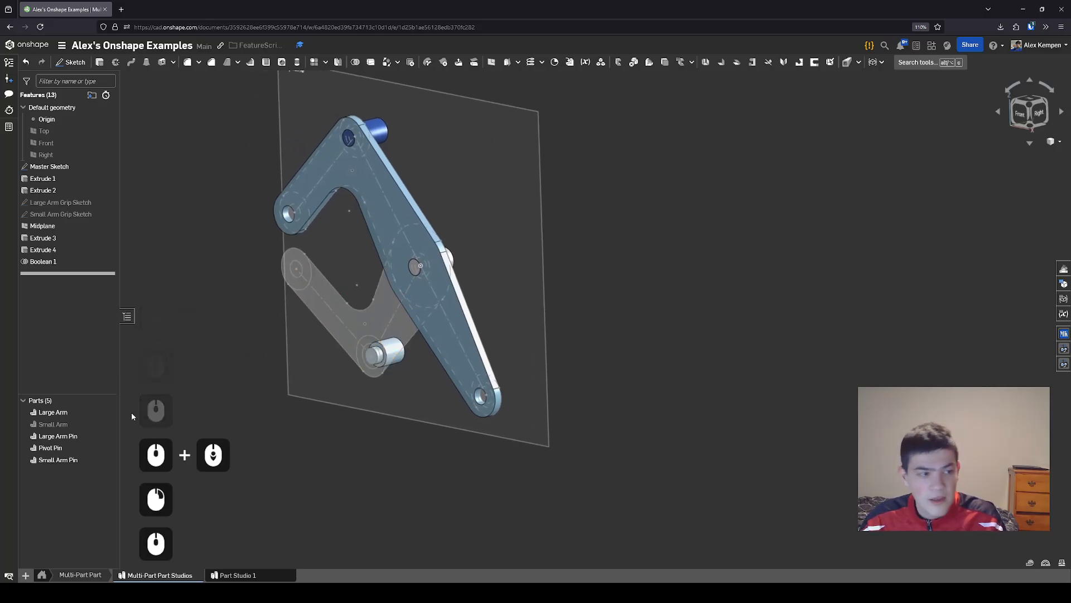
Hide Large Arm and view the three pins from the back of the gripper
click(108, 412)
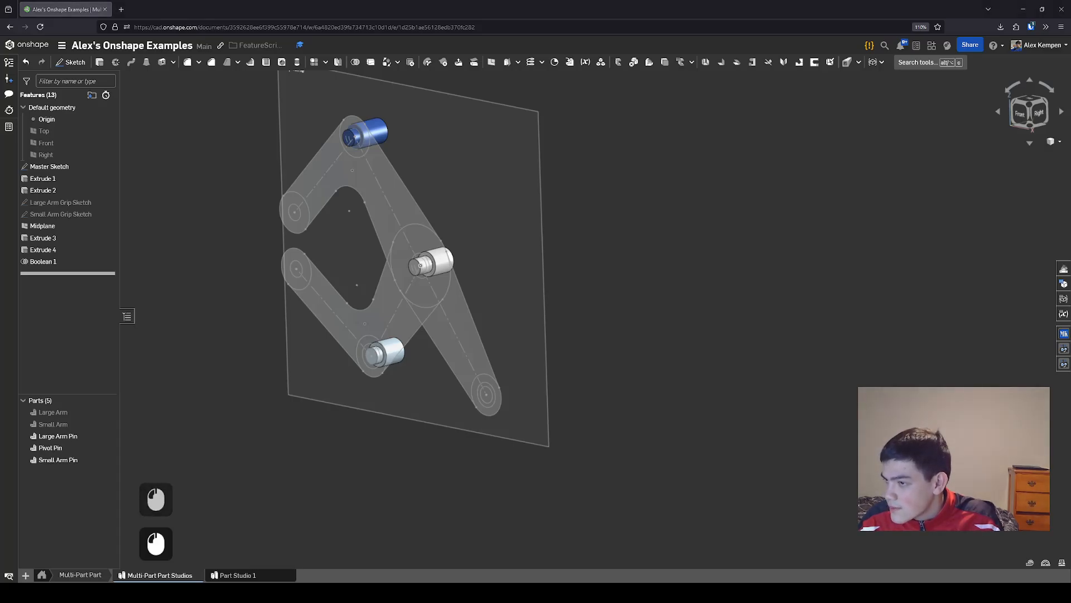
right_drag(781, 327, 424, 304)
click(109, 202)
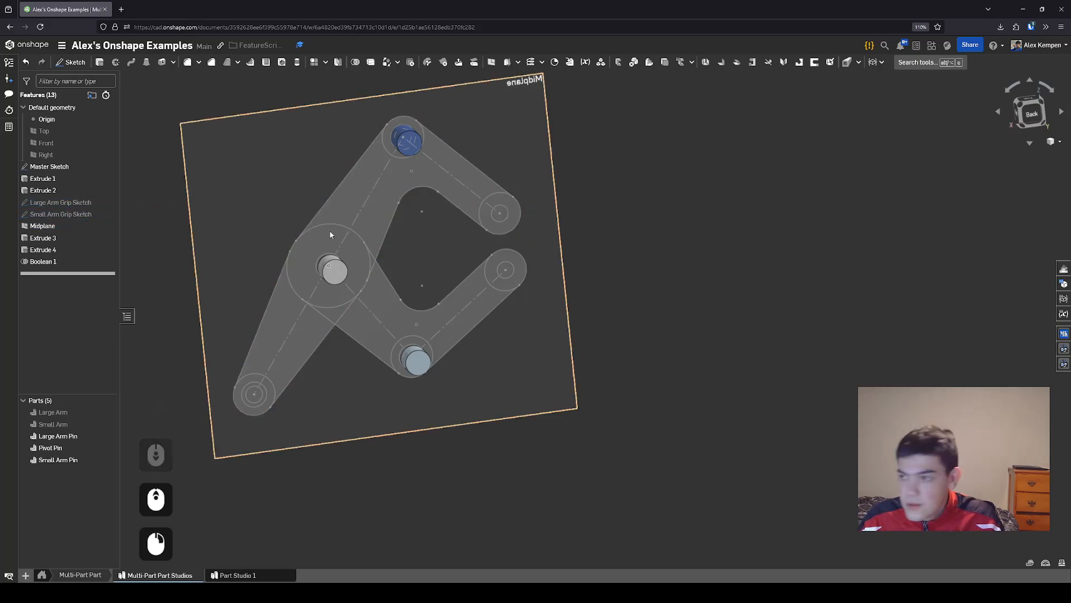
mouse_move(330, 232)
right_down()
mouse_move(478, 283)
mouse_move(399, 227)
right_up()
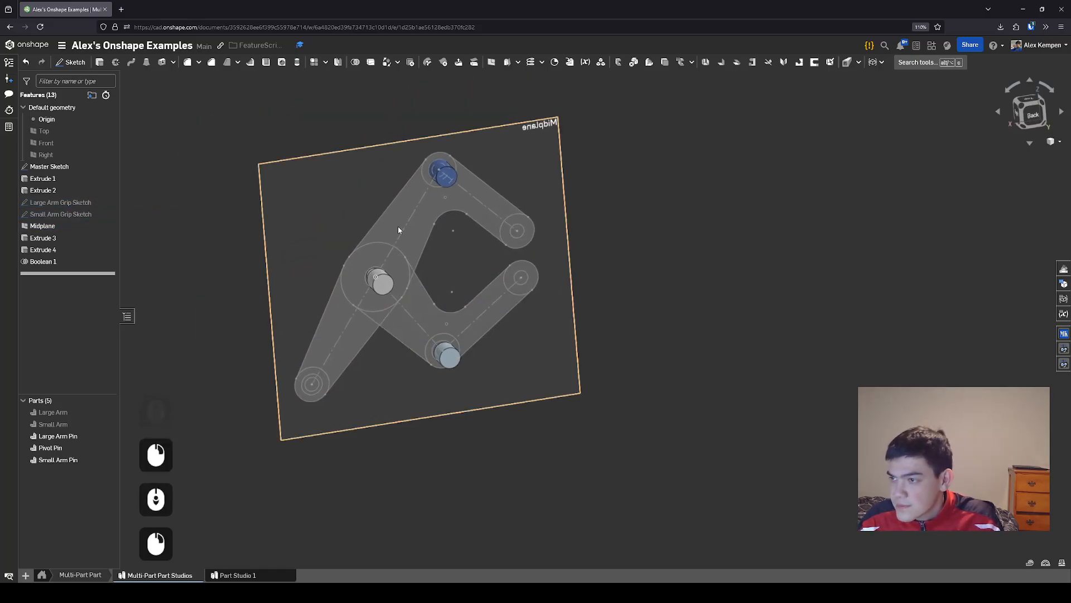
Set up a new solid extrusion of the Large Arm Grip Sketch and Small Arm Grip Sketch with a blind depth of 25 mm
click(100, 62)
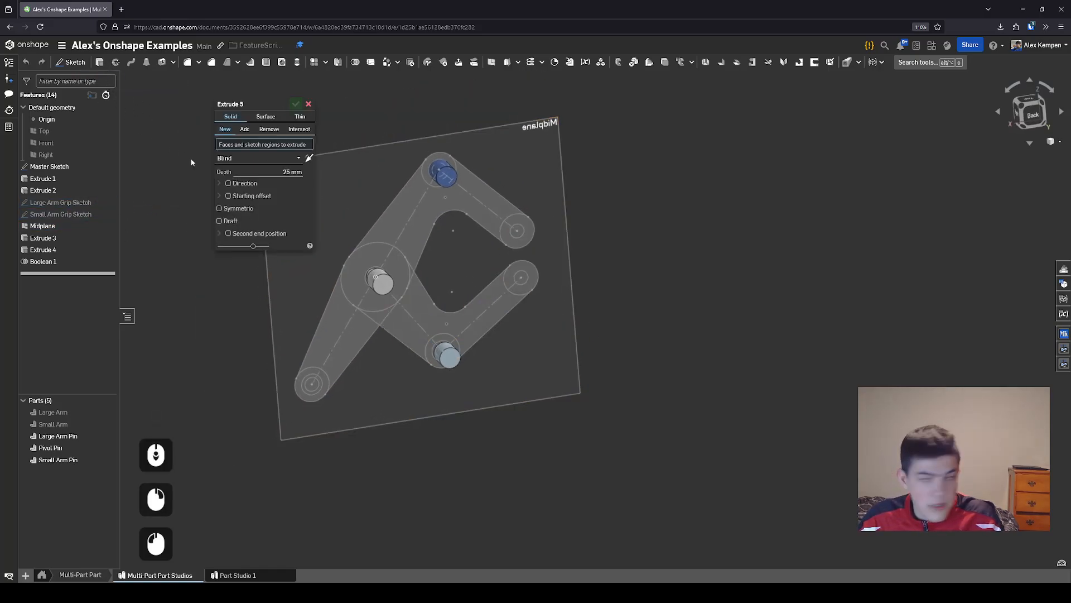
click(56, 201)
click(60, 215)
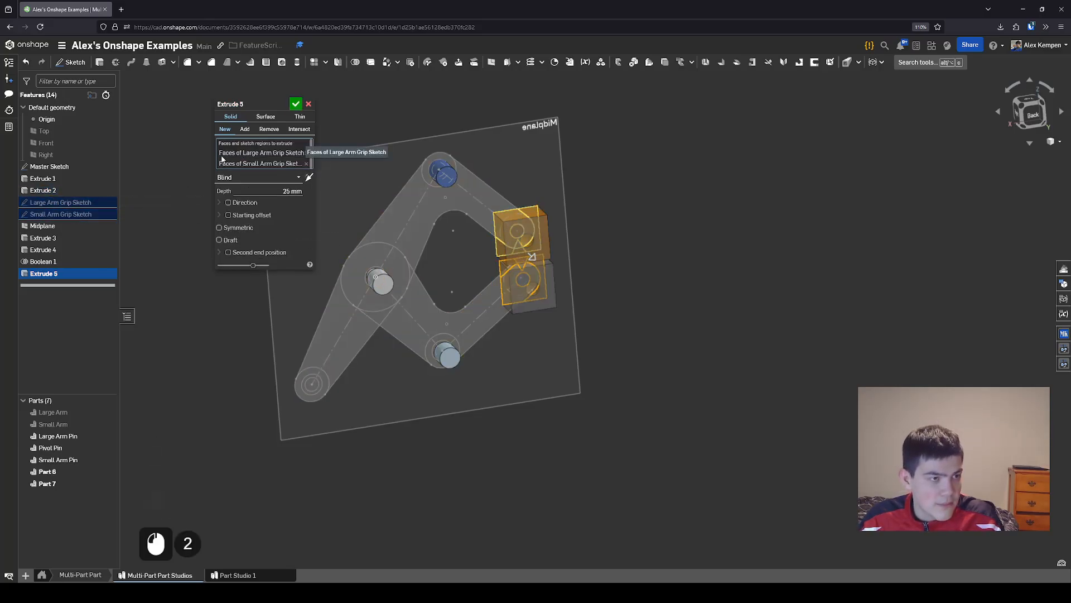
scroll(510, 224, up, 3)
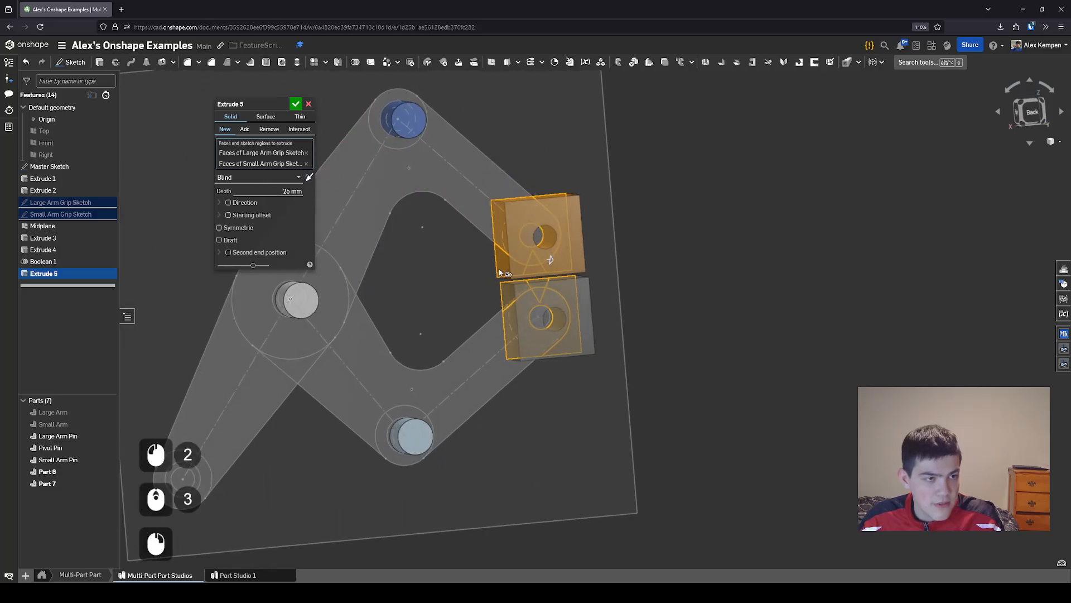
scroll(527, 263, up, 4)
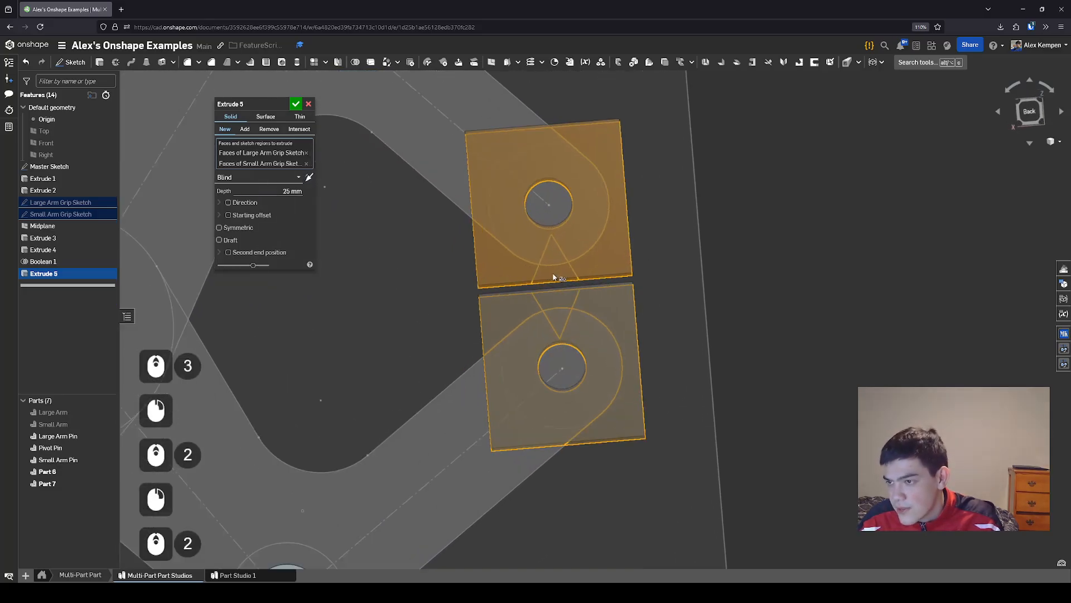
scroll(553, 270, up, 2)
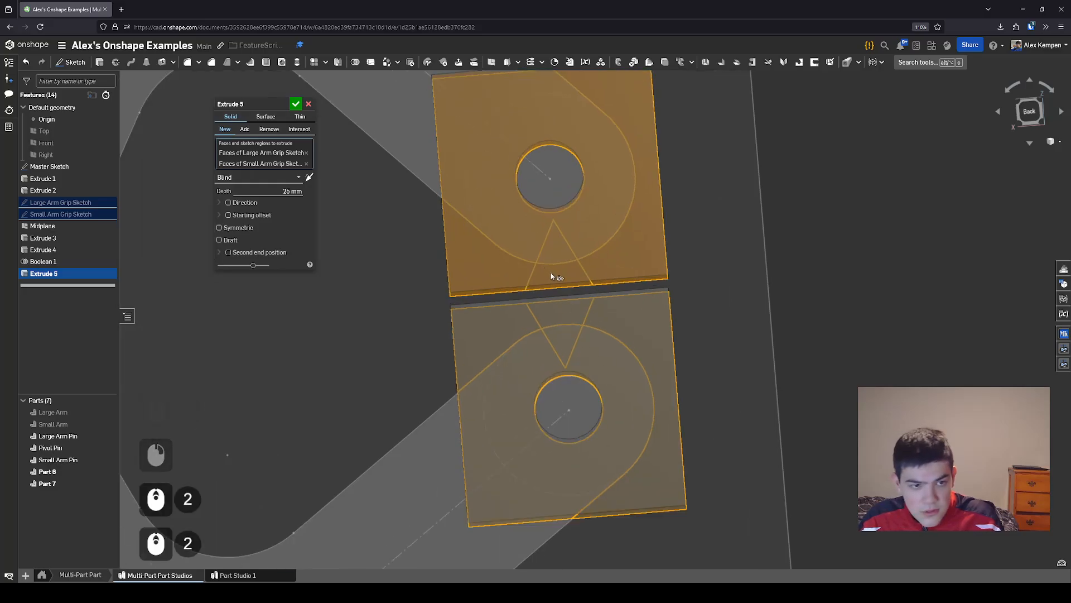
scroll(361, 271, down, 2)
right_drag(362, 271, 322, 219)
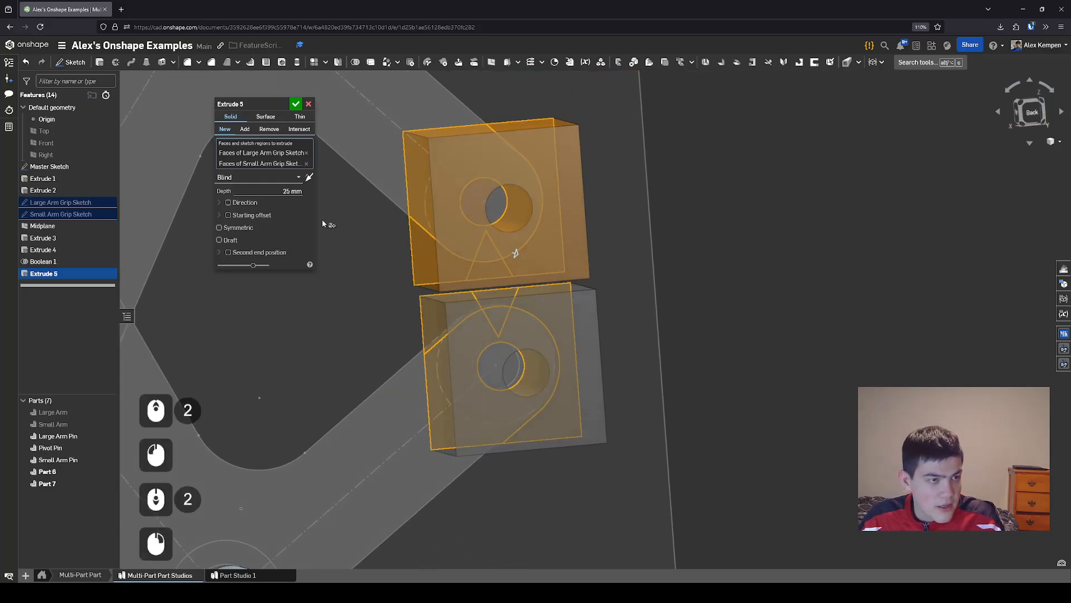
right_click(487, 269)
double_click(486, 271)
mouse_move(508, 270)
right_down()
mouse_move(441, 286)
mouse_move(343, 270)
right_up()
scroll(494, 272, down, 2)
Hide the Master Sketch and show both arm grip sketches so their separate regions can be picked
click(119, 218)
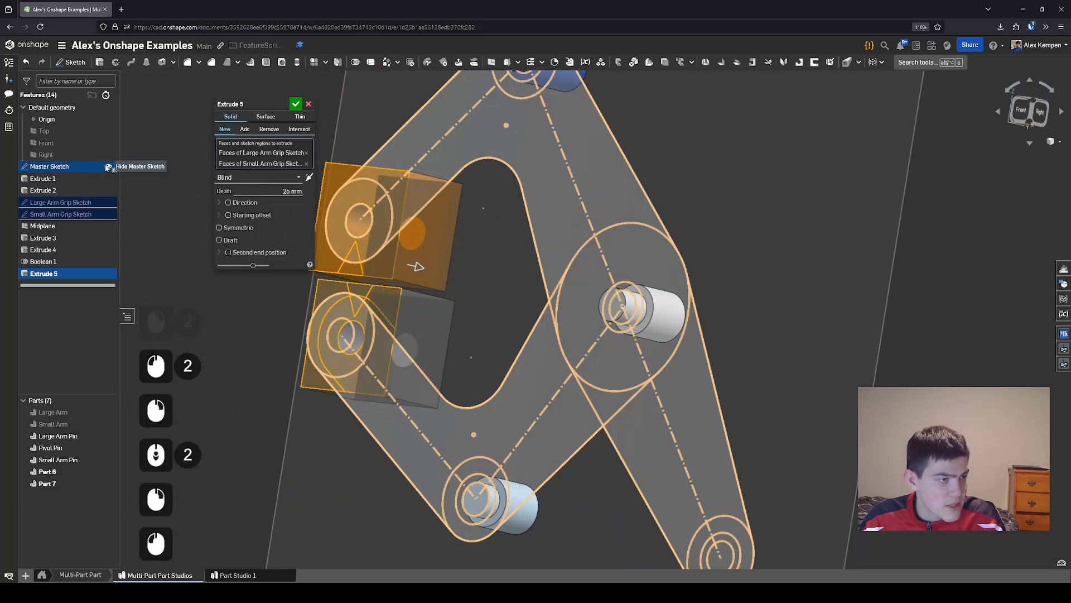
click(109, 167)
click(109, 203)
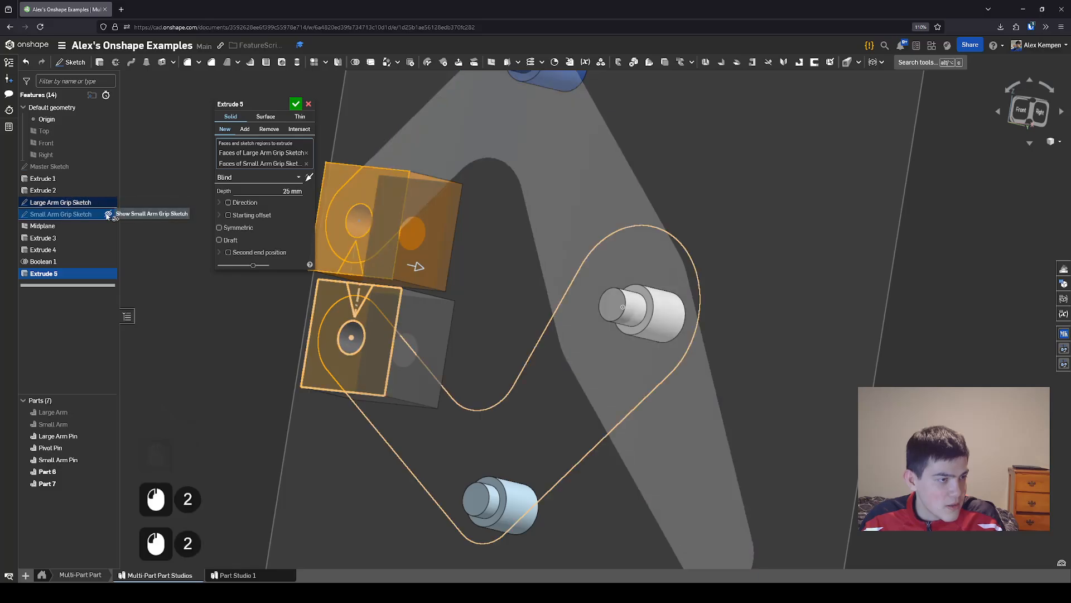
Exclude the large arm grip's V-notch regions from the 25 mm extrusion and accept the feature
click(381, 273)
click(357, 320)
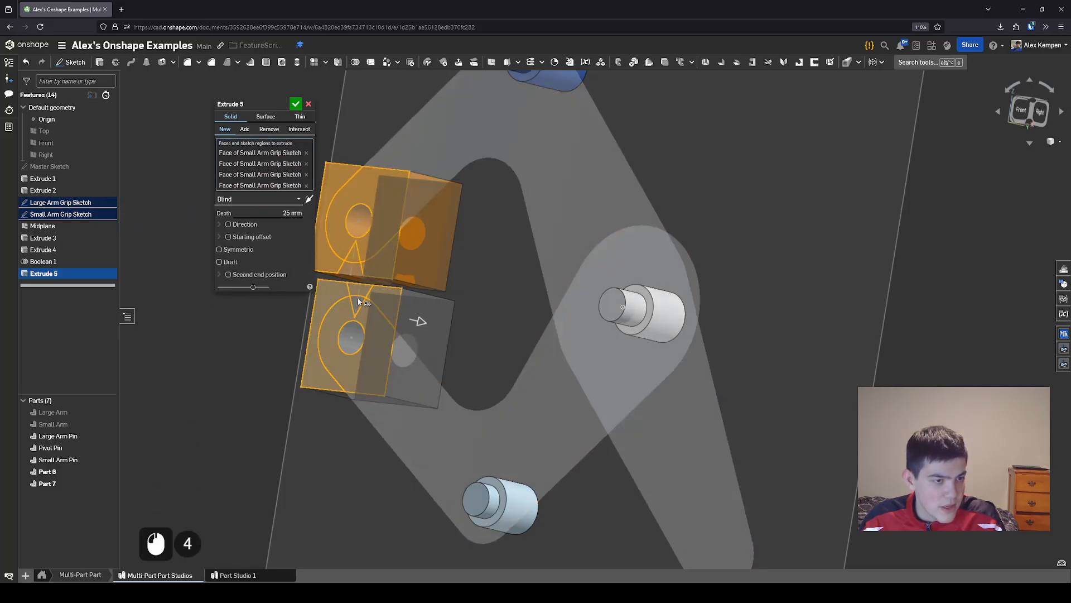
right_drag(360, 318, 442, 268)
scroll(442, 257, up, 4)
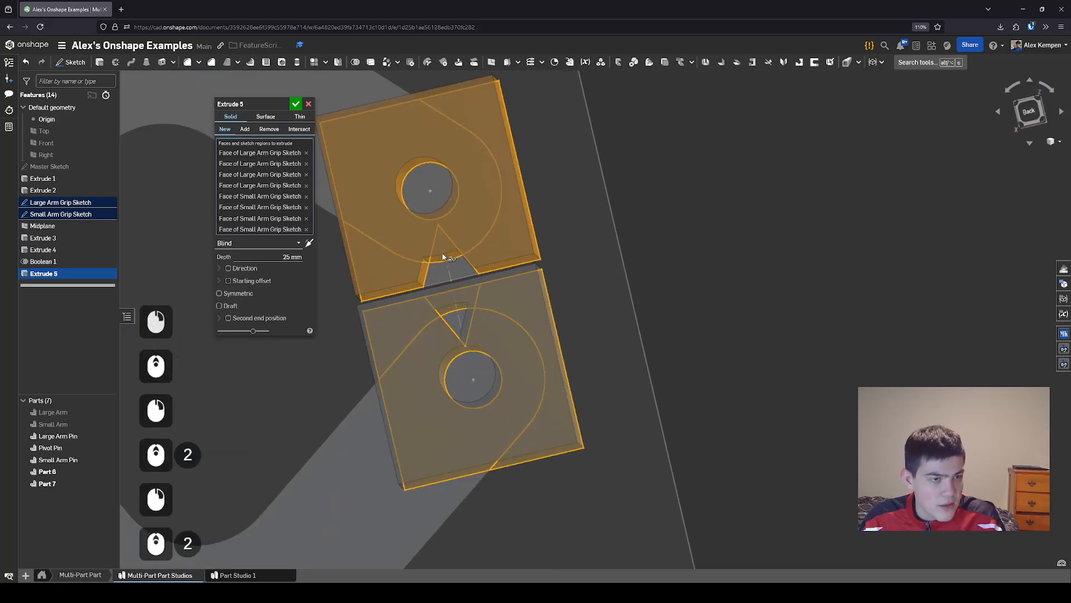
click(443, 255)
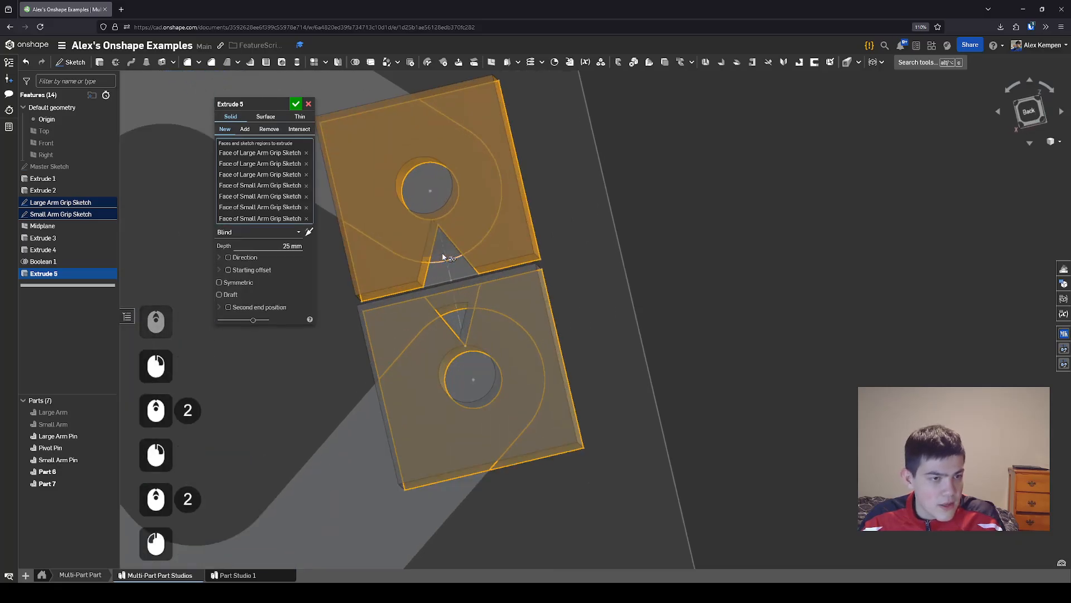
click(461, 335)
right_drag(477, 332, 485, 340)
click(296, 104)
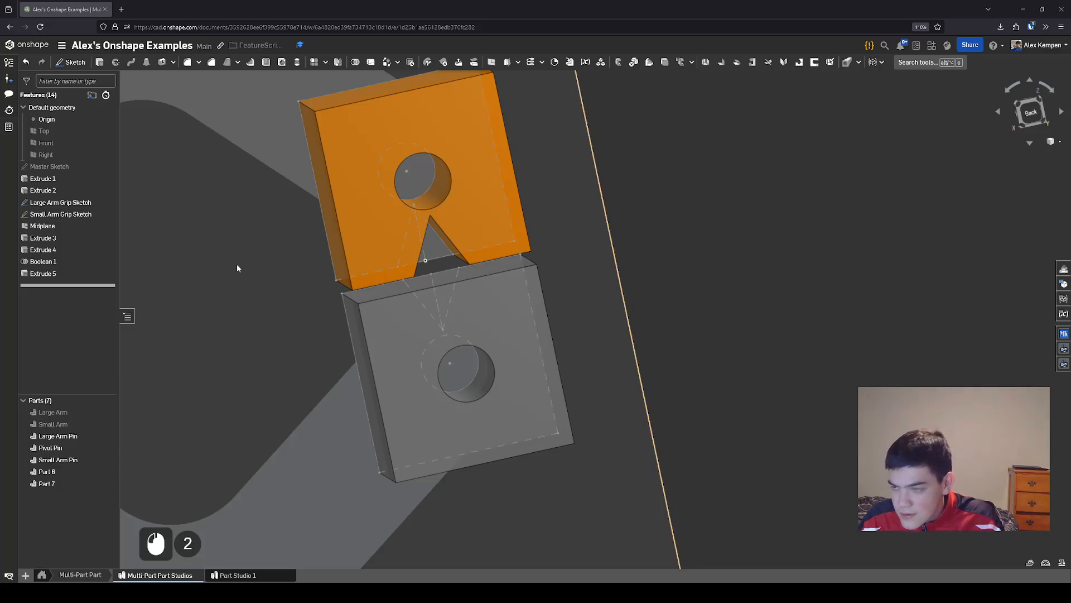
Open the Large Arm Grip Sketch, examine its V-notch geometry and dimensions, and close the sketch
double_click(60, 206)
scroll(398, 211, up, 2)
right_drag(397, 211, 403, 213)
middle_drag(403, 213, 433, 269)
right_drag(434, 269, 472, 289)
scroll(472, 289, down, 1)
middle_drag(472, 289, 518, 305)
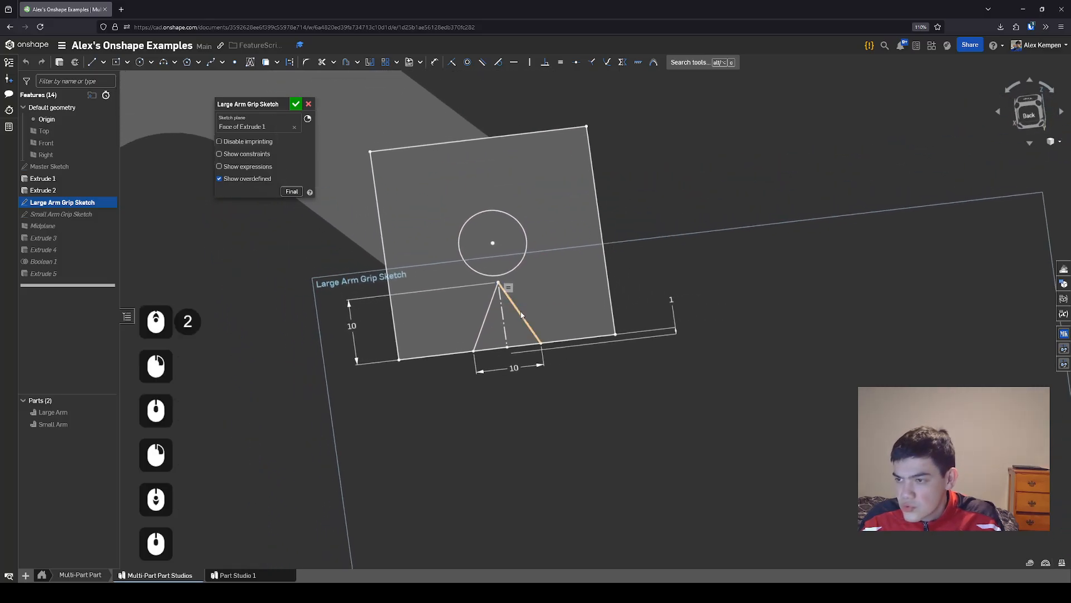
right_drag(518, 306, 527, 300)
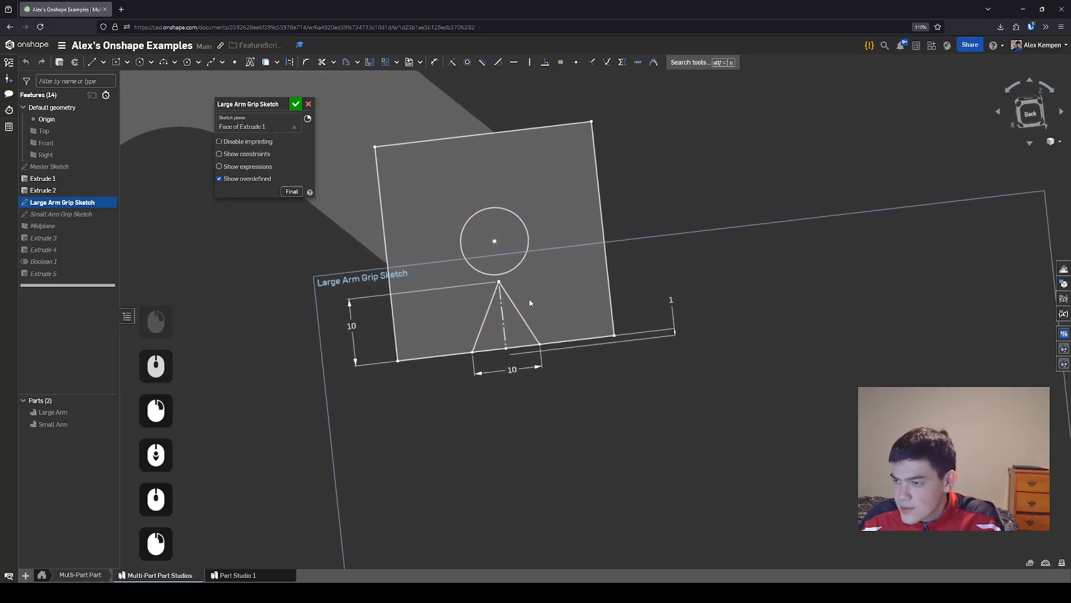
click(295, 104)
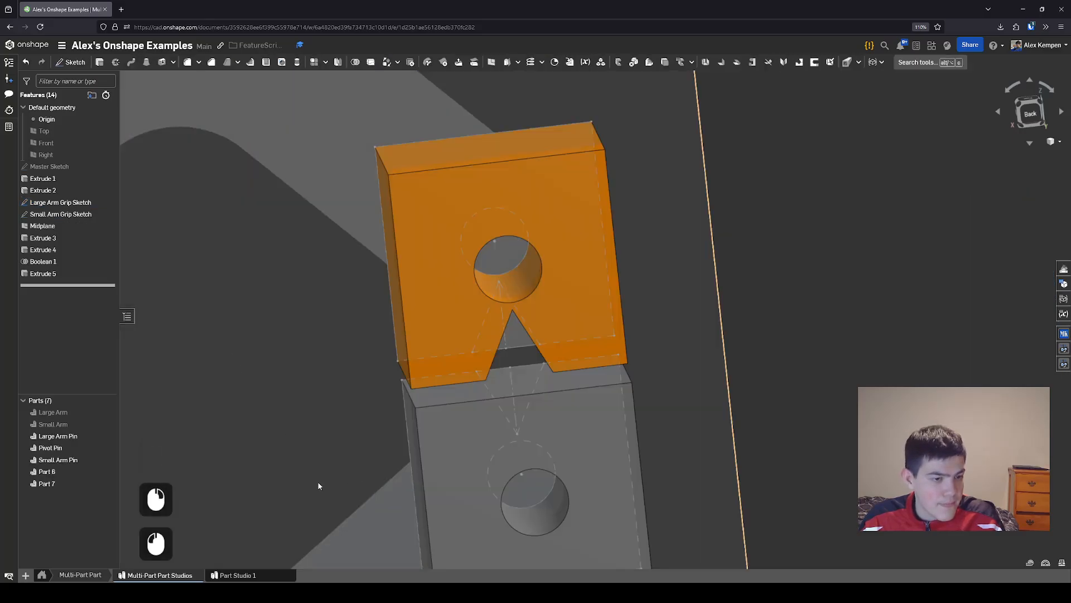
Edit Extrude 5 to exclude the V-notch regions of the Small Arm Grip Sketch, notching the small arm's grip block too
scroll(462, 378, up, 2)
right_drag(462, 378, 450, 335)
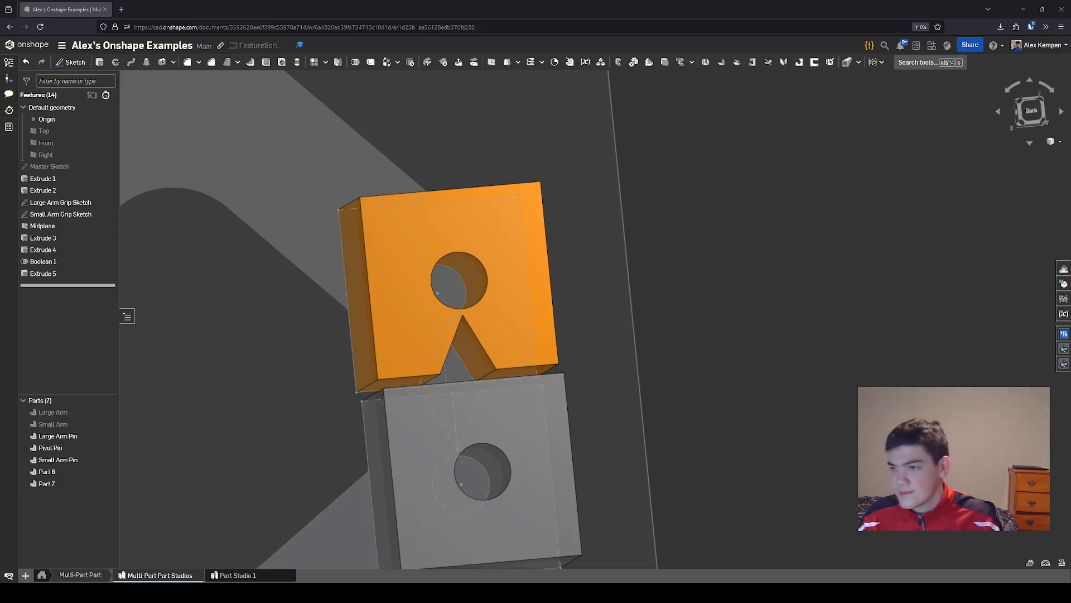
right_drag(590, 326, 588, 363)
scroll(588, 363, down, 2)
double_click(55, 274)
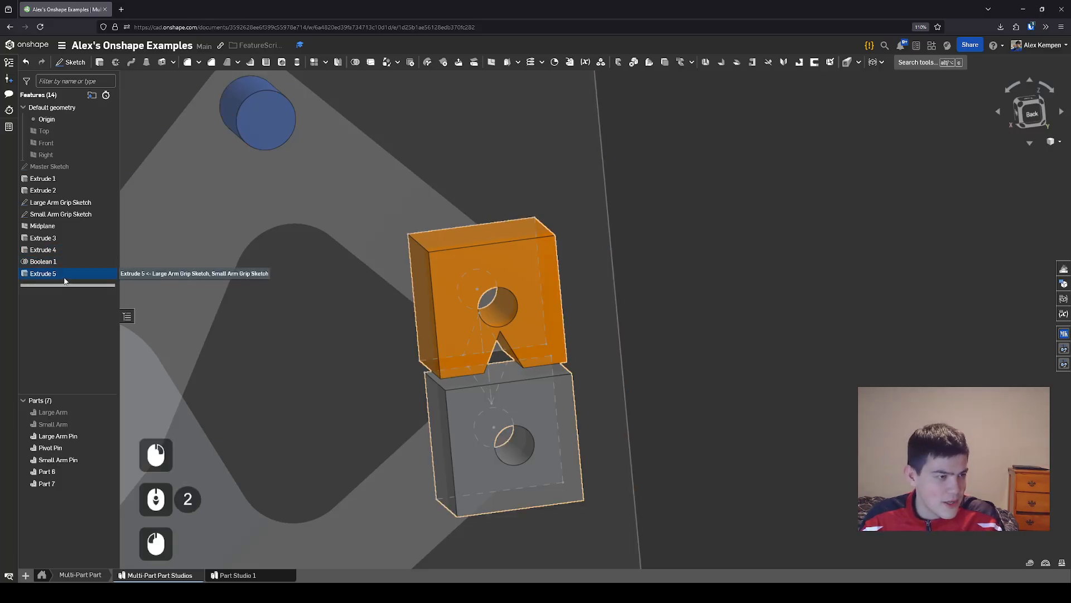
scroll(494, 375, up, 2)
click(501, 372)
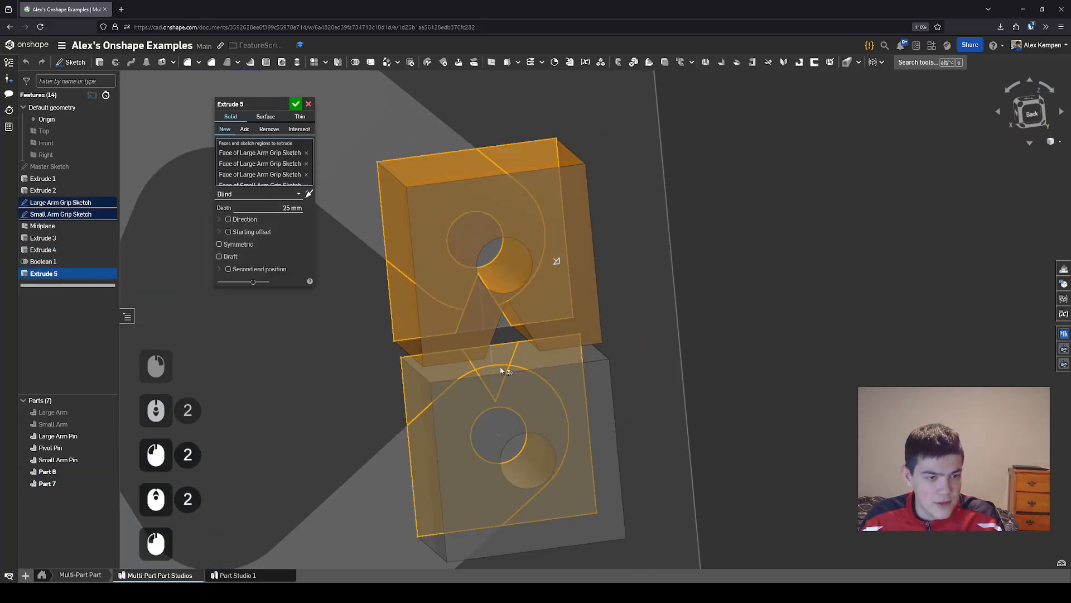
scroll(486, 355, up, 2)
click(507, 360)
right_drag(507, 360, 501, 390)
scroll(467, 351, down, 2)
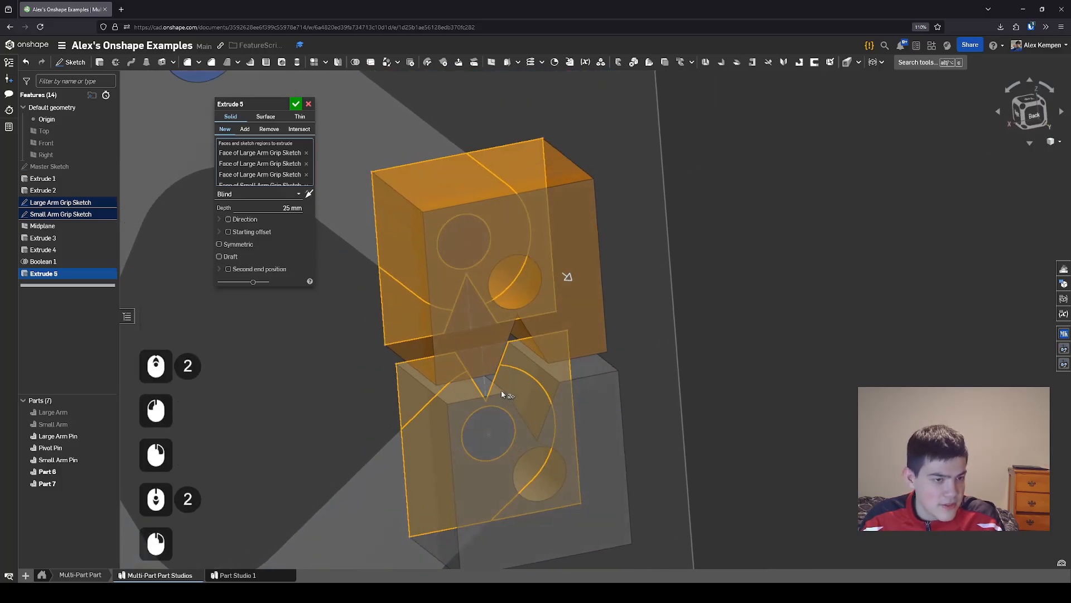
scroll(501, 390, down, 3)
click(296, 103)
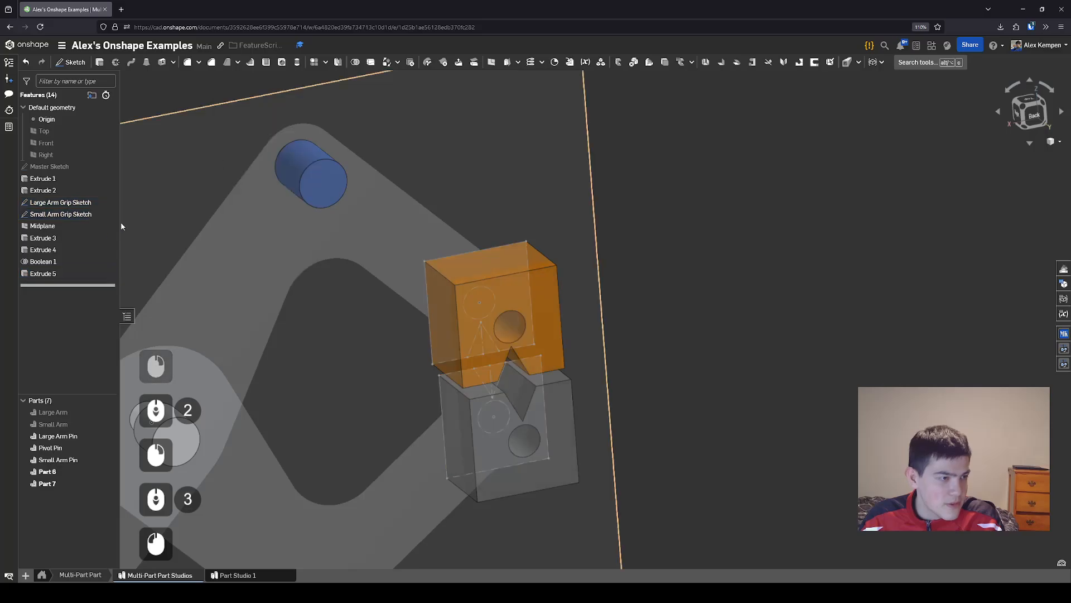
Open the Large Arm Grip Sketch, check the Extrude 1 face used as its sketch plane, and close it
double_click(66, 202)
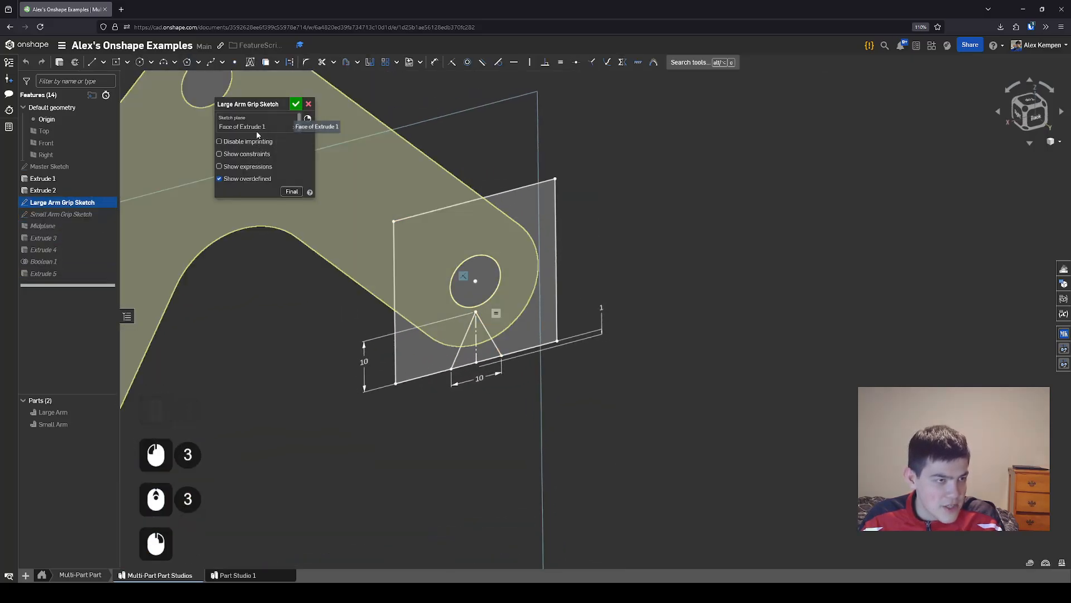
click(419, 268)
scroll(413, 295, down, 2)
scroll(473, 314, up, 2)
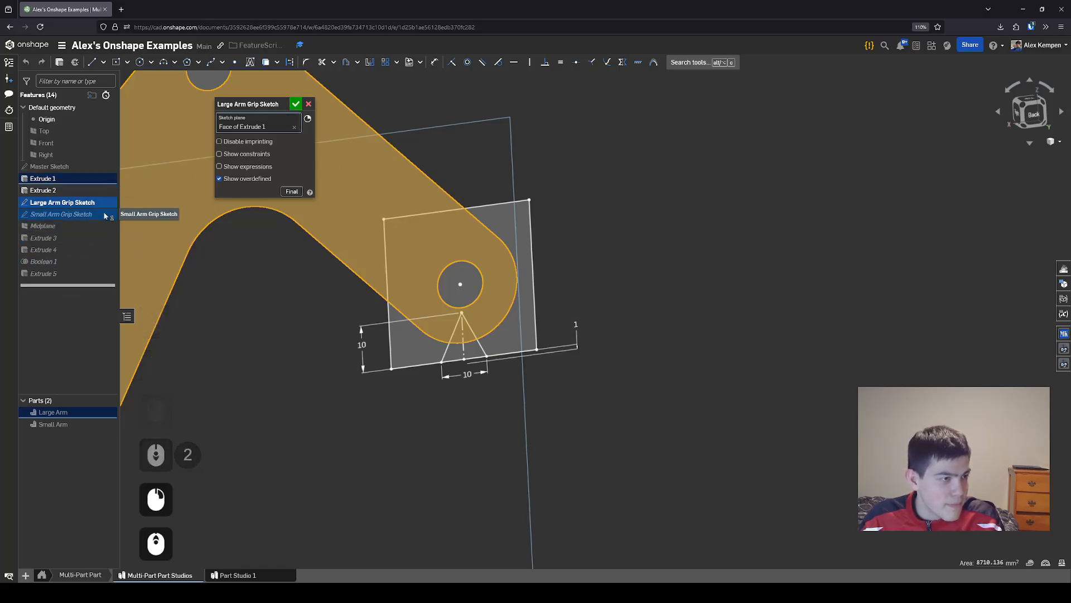
click(295, 105)
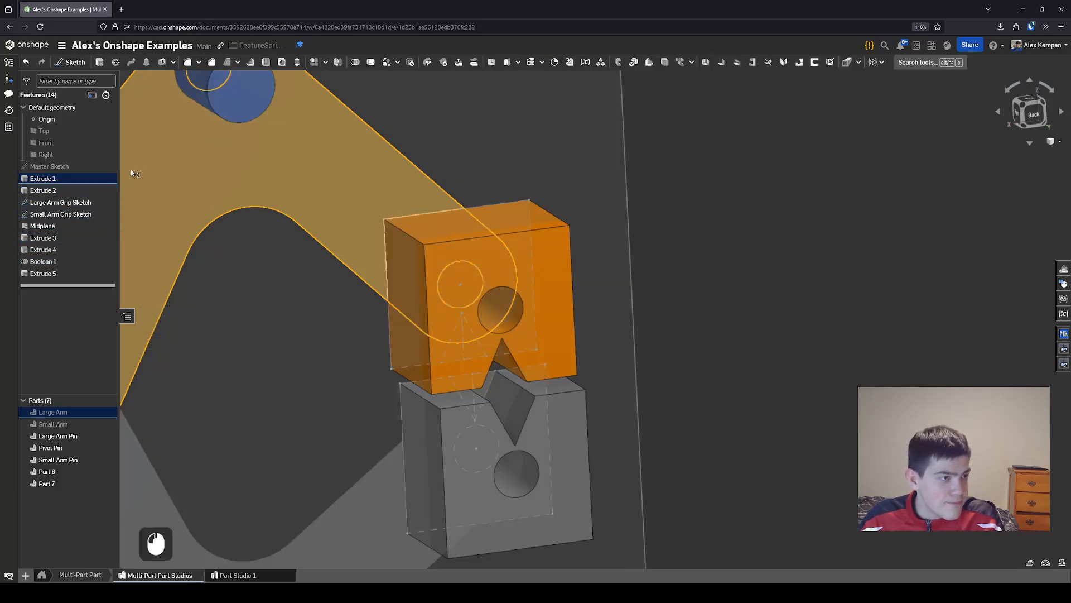
Reopen the Large Arm Grip Sketch and examine how the arm's outline divides the notched square profile
double_click(91, 204)
scroll(420, 280, down, 2)
middle_drag(419, 281, 504, 299)
scroll(319, 326, down, 1)
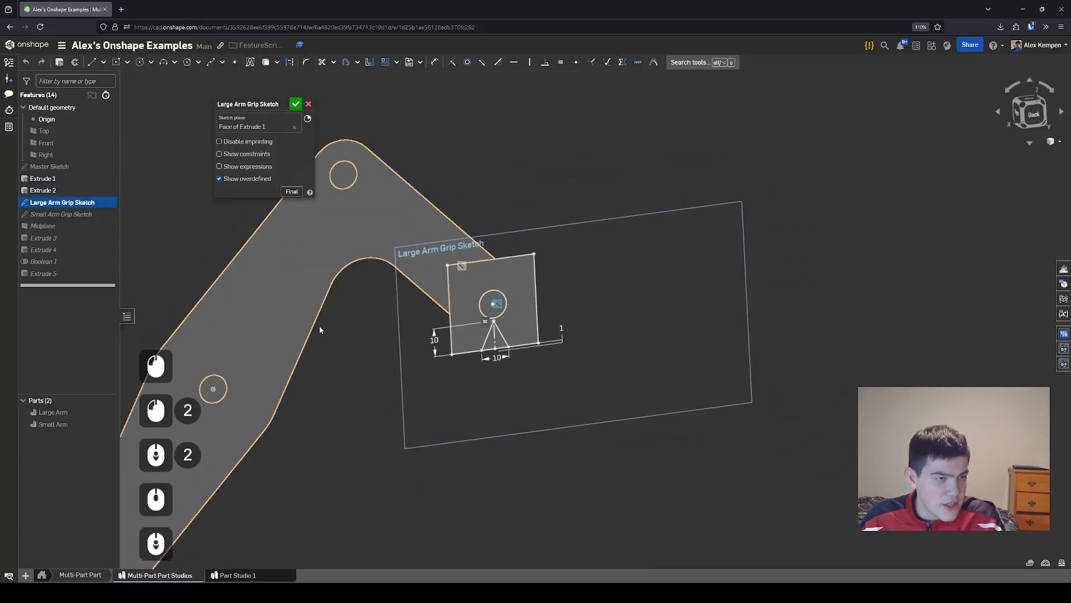
right_drag(319, 326, 333, 329)
middle_drag(332, 329, 444, 335)
scroll(504, 295, up, 2)
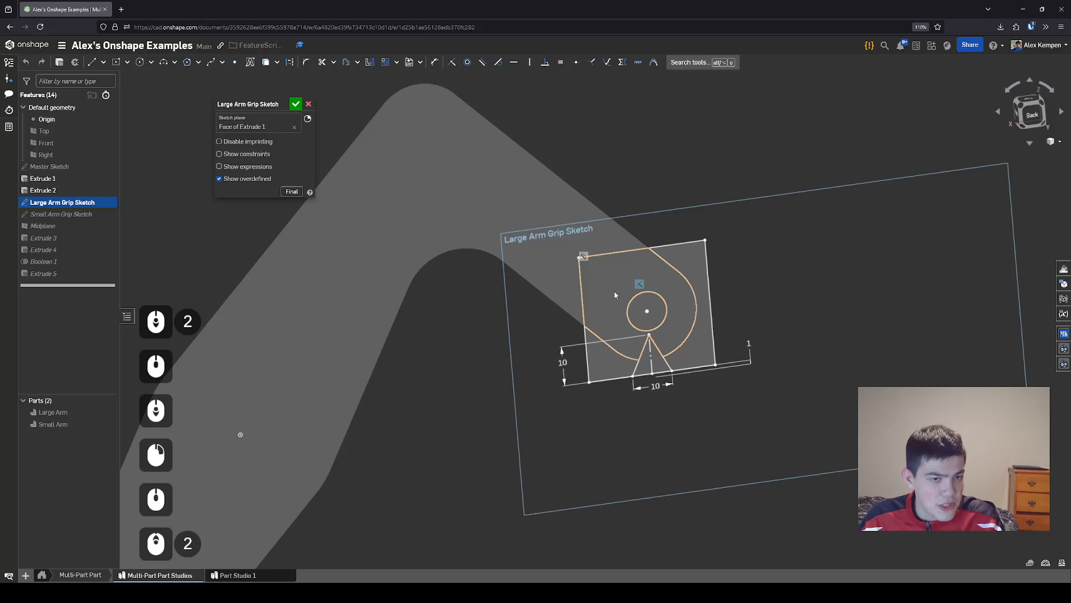
scroll(615, 295, up, 3)
scroll(611, 268, down, 1)
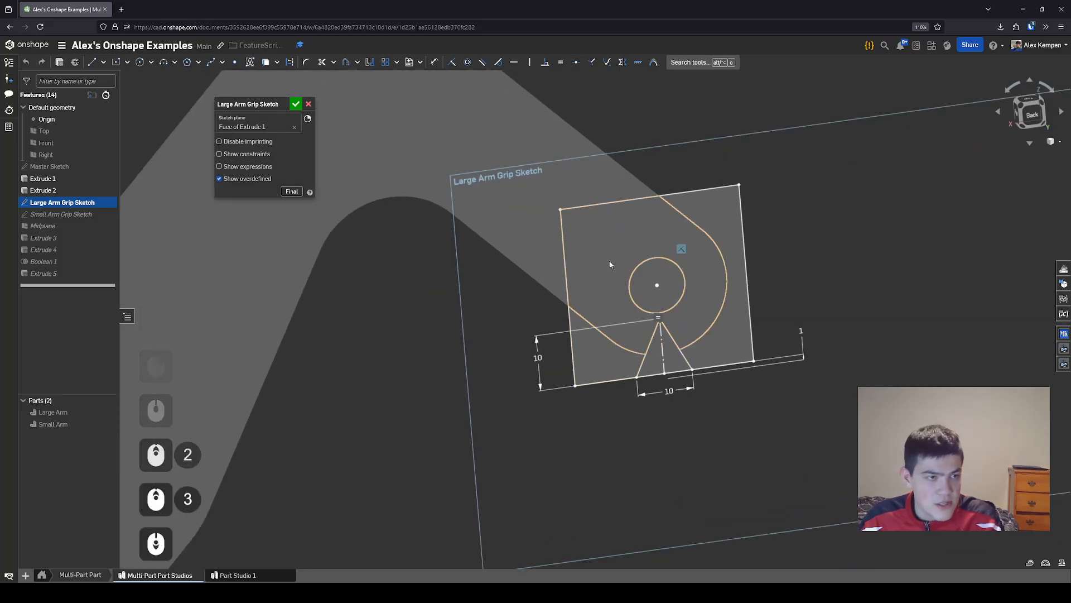
scroll(615, 340, up, 3)
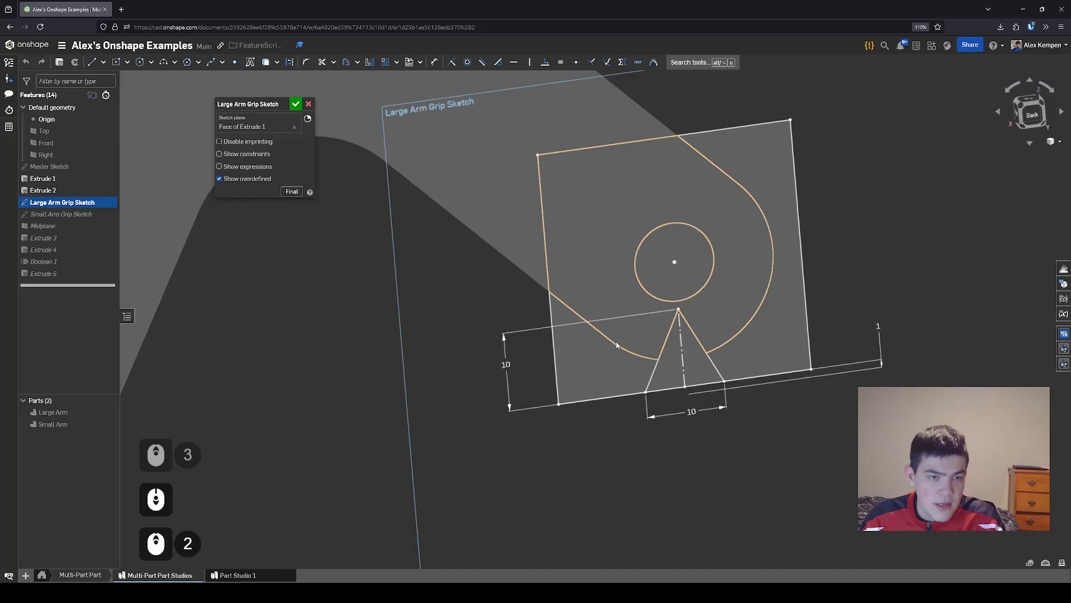
Highlight the grip profile's region inside the arm outline, and separately the regions outside it, to compare them
click(627, 268)
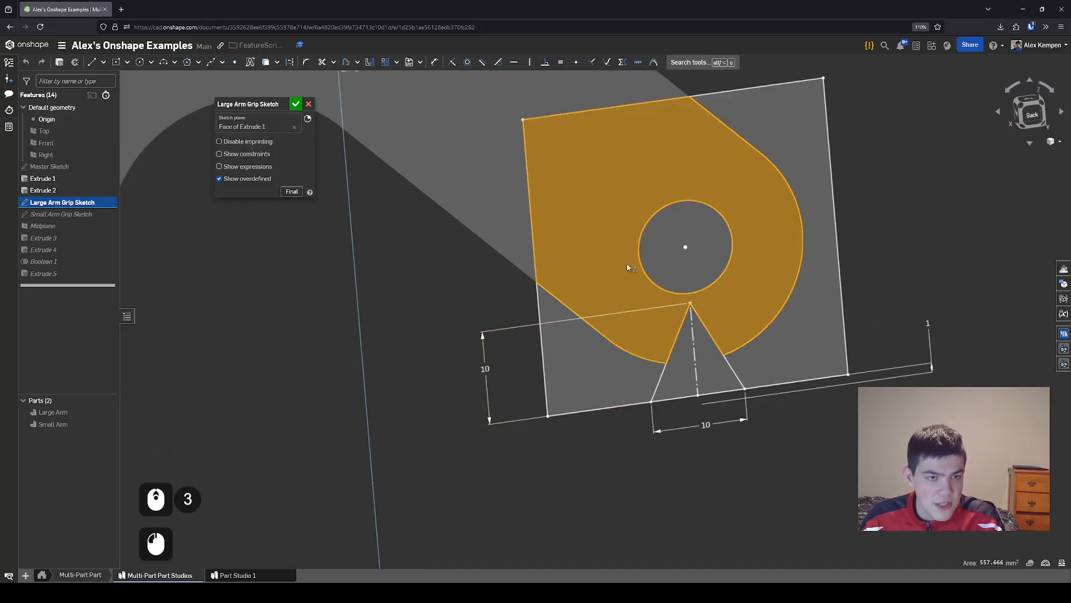
click(914, 338)
click(808, 323)
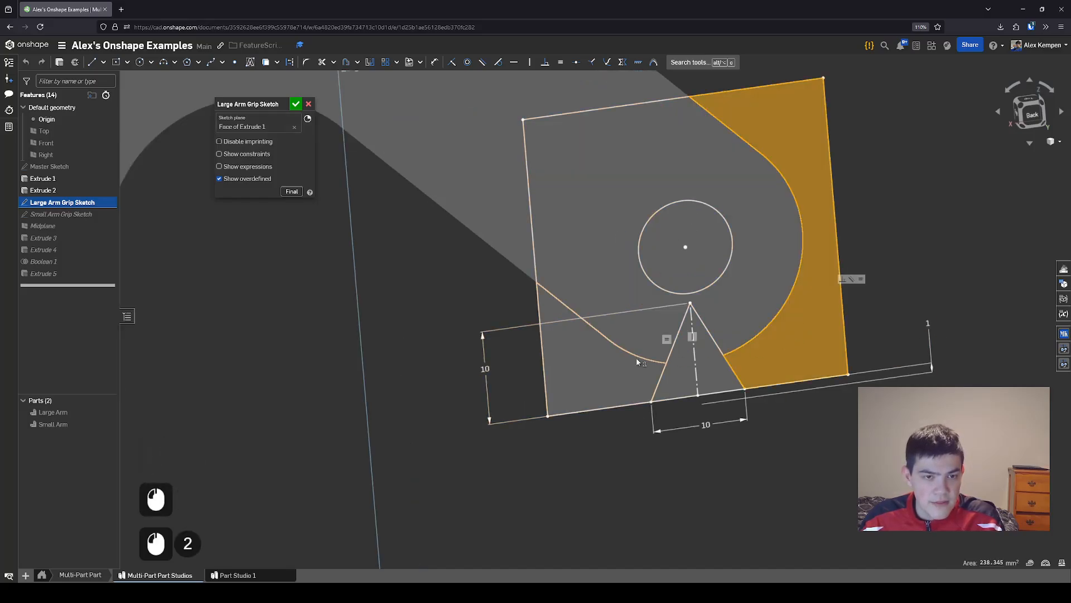
click(633, 362)
click(691, 381)
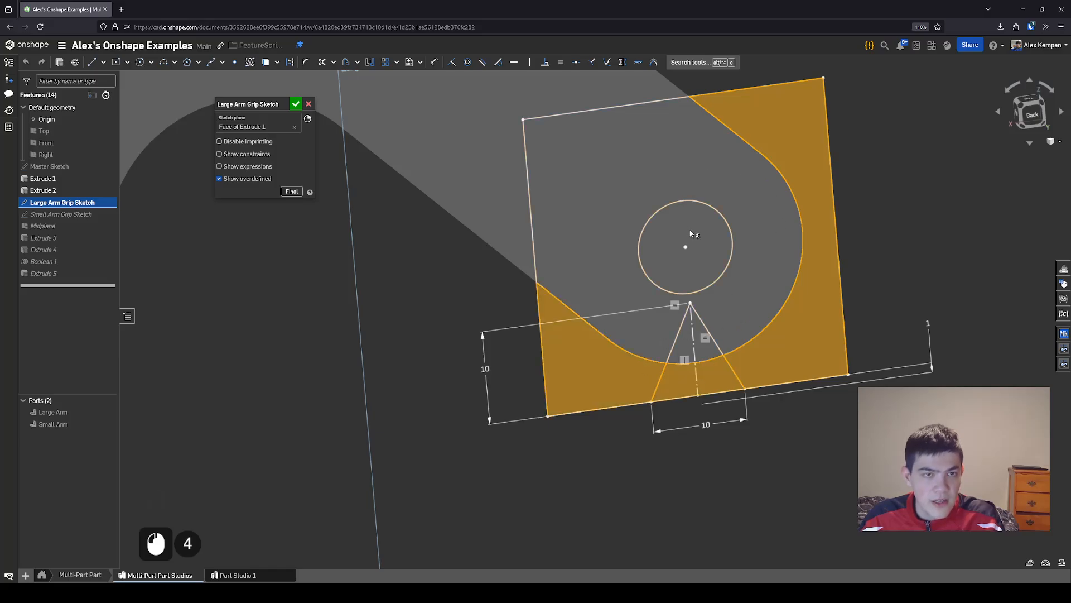
Show Large Arm with the grip sketch open and examine the arm's end against the highlighted outer regions
scroll(691, 233, down, 2)
click(696, 245)
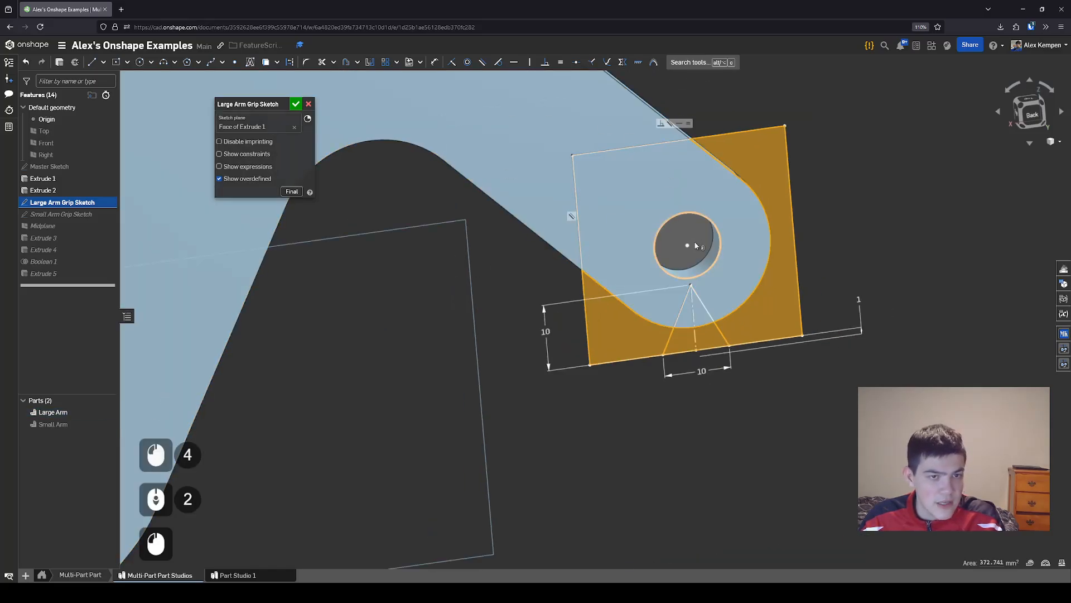
mouse_move(671, 200)
right_down()
mouse_move(648, 206)
mouse_move(719, 216)
right_up()
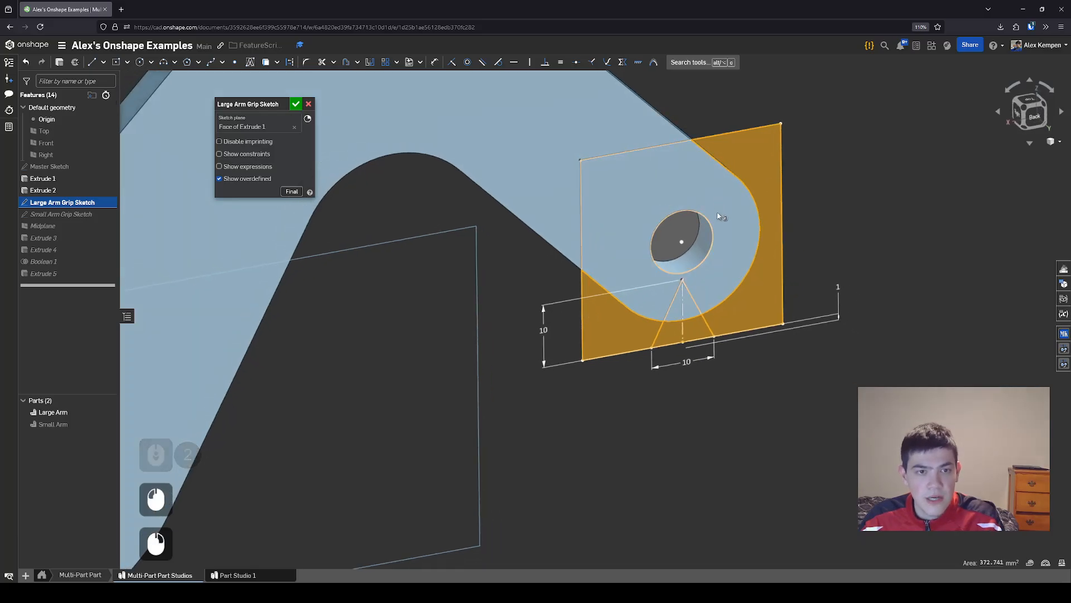
Examine the Large Arm face used as the sketch plane and how it overlaps the grip profile
double_click(702, 240)
click(798, 234)
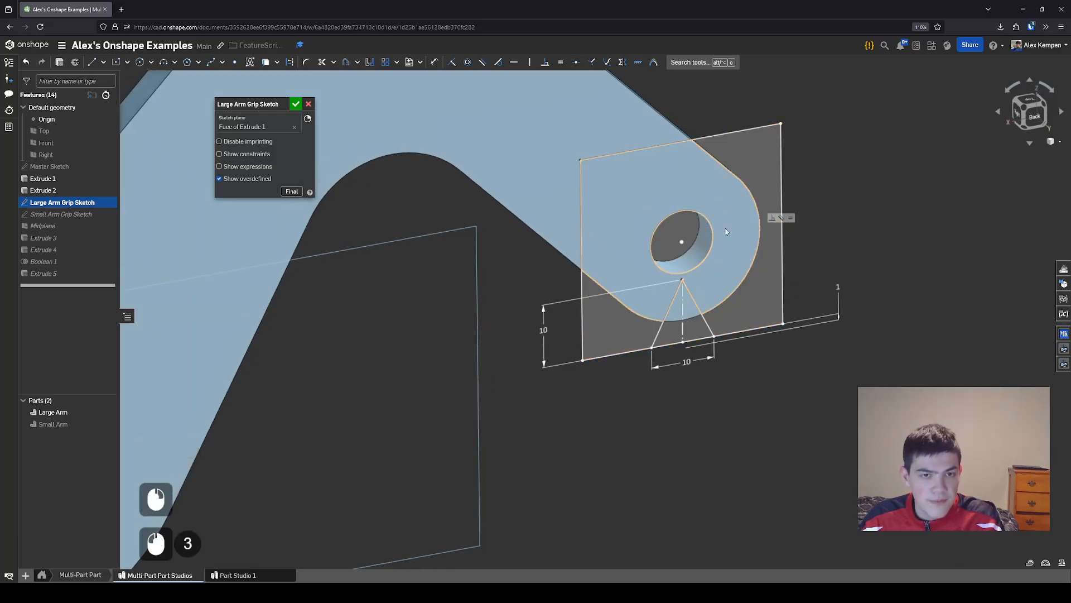
right_drag(599, 227, 605, 224)
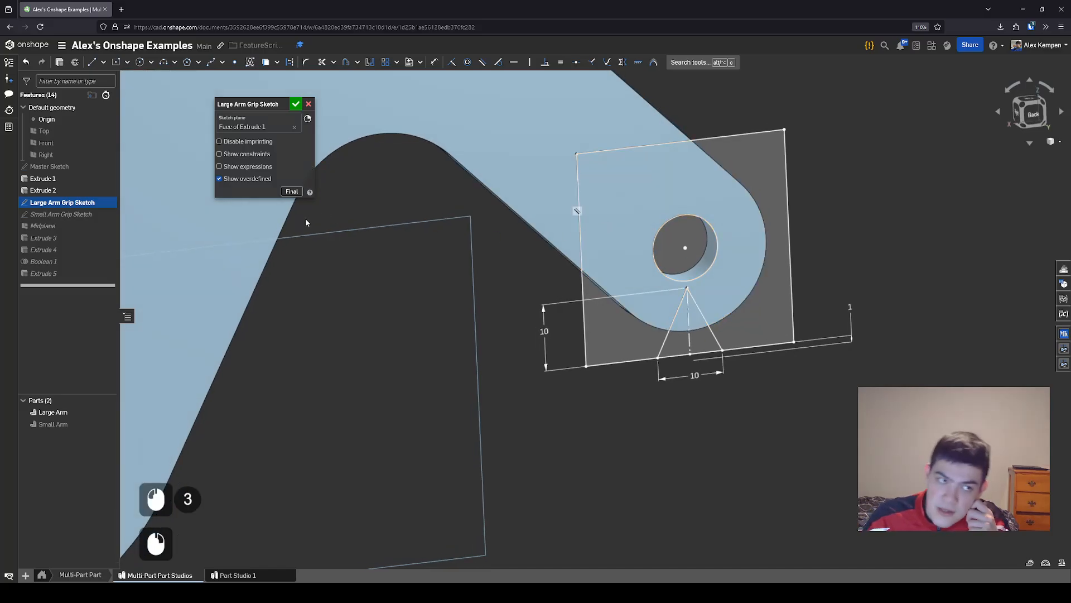
scroll(548, 276, down, 4)
right_drag(500, 293, 511, 318)
scroll(511, 318, up, 1)
middle_drag(511, 318, 513, 313)
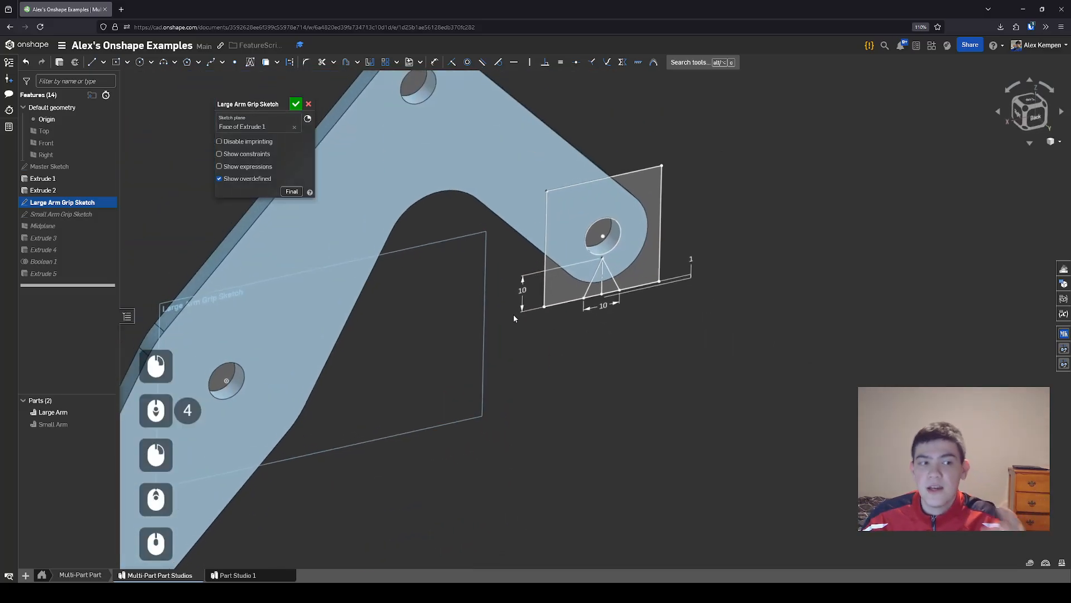
scroll(514, 314, down, 1)
right_drag(514, 313, 545, 308)
middle_drag(545, 308, 581, 304)
click(266, 127)
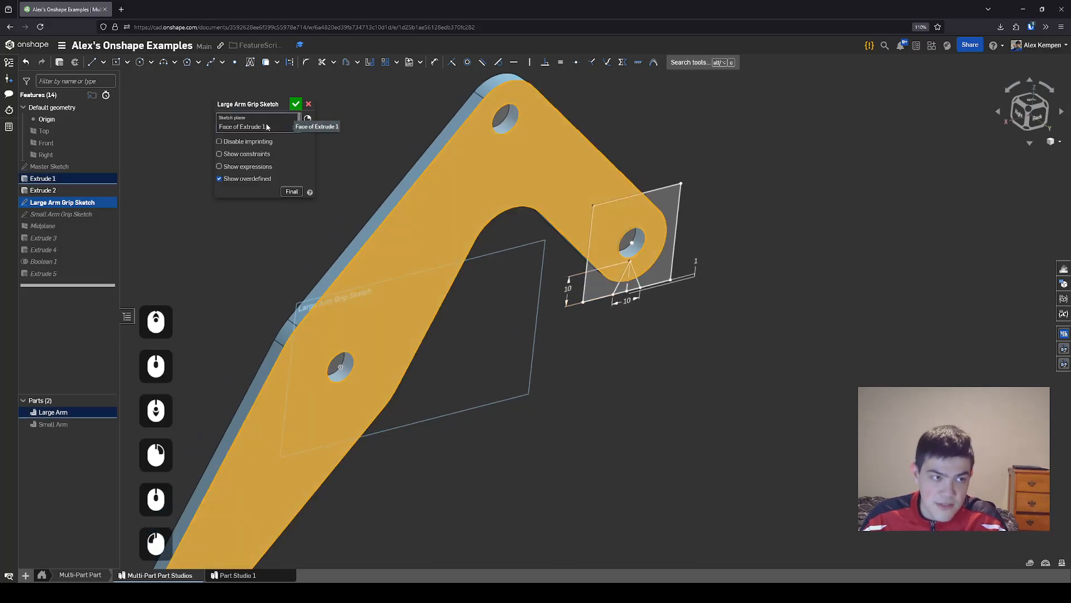
click(538, 303)
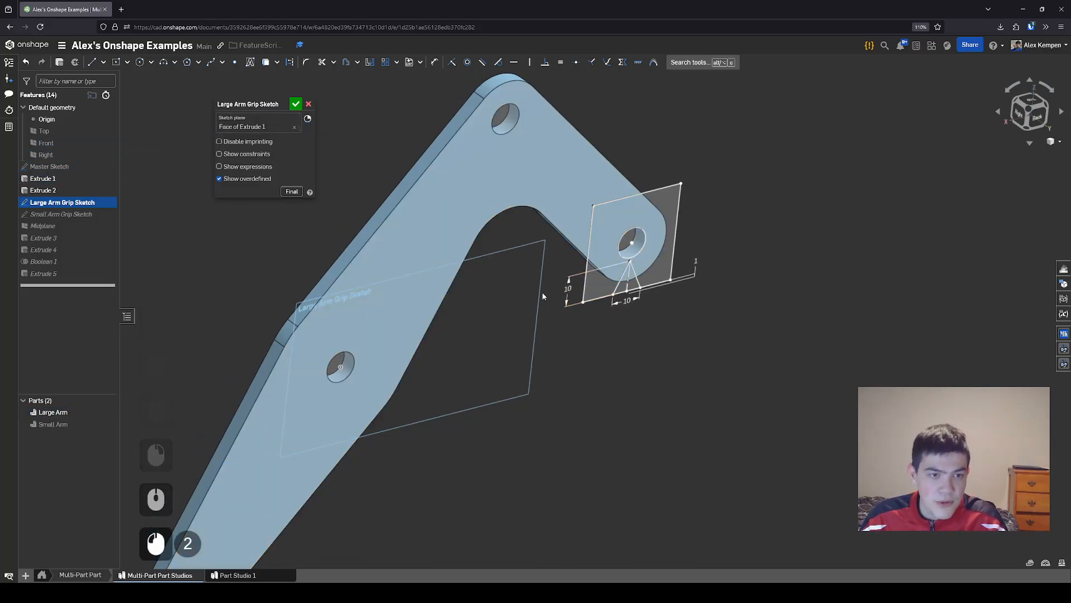
right_drag(543, 296, 548, 259)
middle_drag(548, 259, 526, 269)
scroll(526, 269, up, 1)
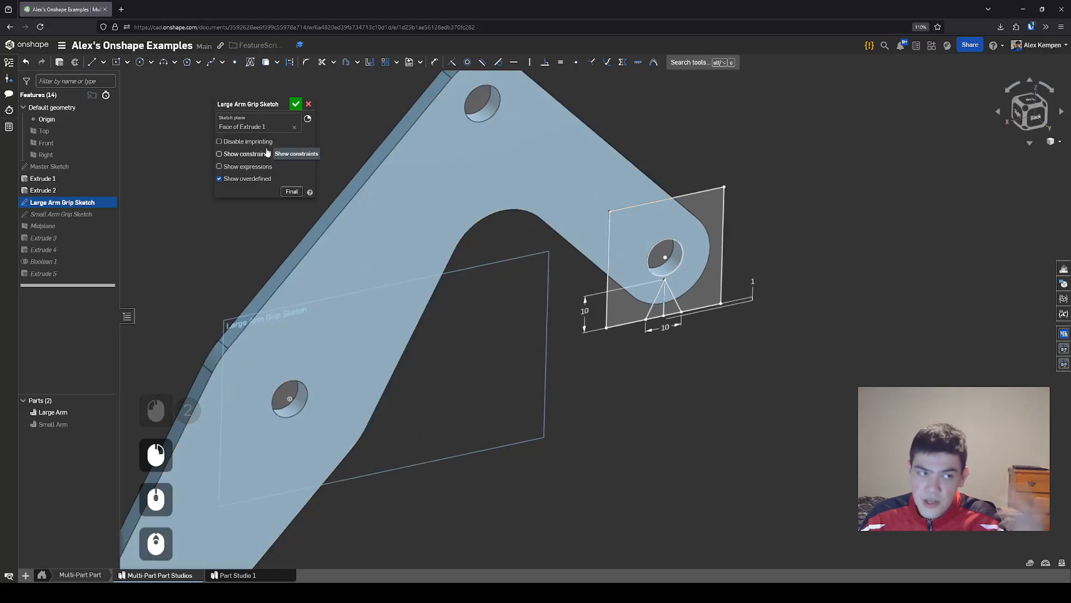
Disable imprinting in the Large Arm Grip Sketch and check the grip profile against the arm face
click(267, 146)
scroll(661, 264, up, 3)
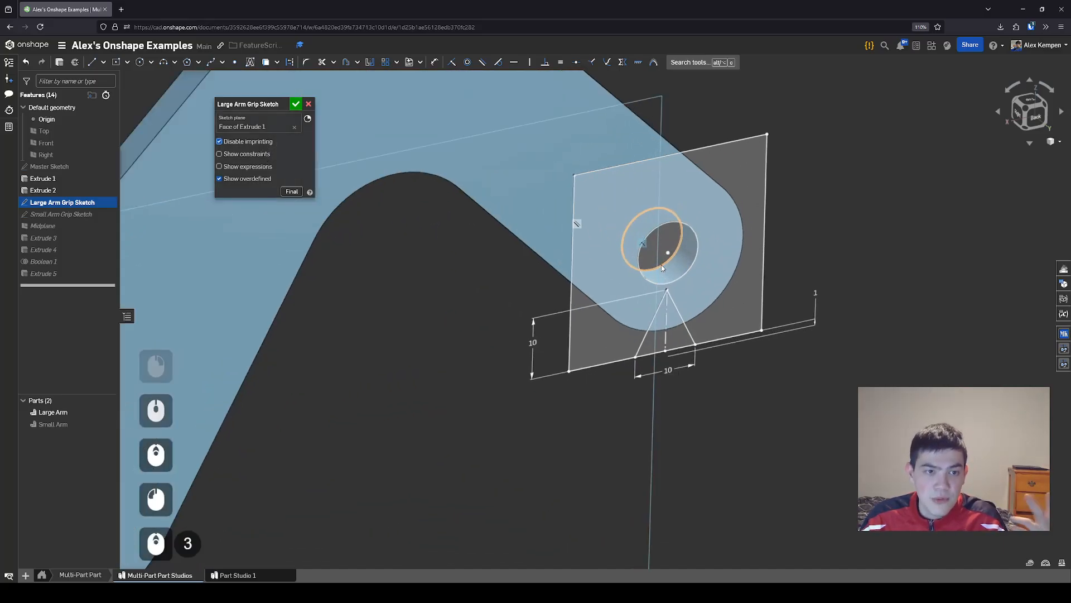
click(739, 285)
click(835, 240)
click(516, 172)
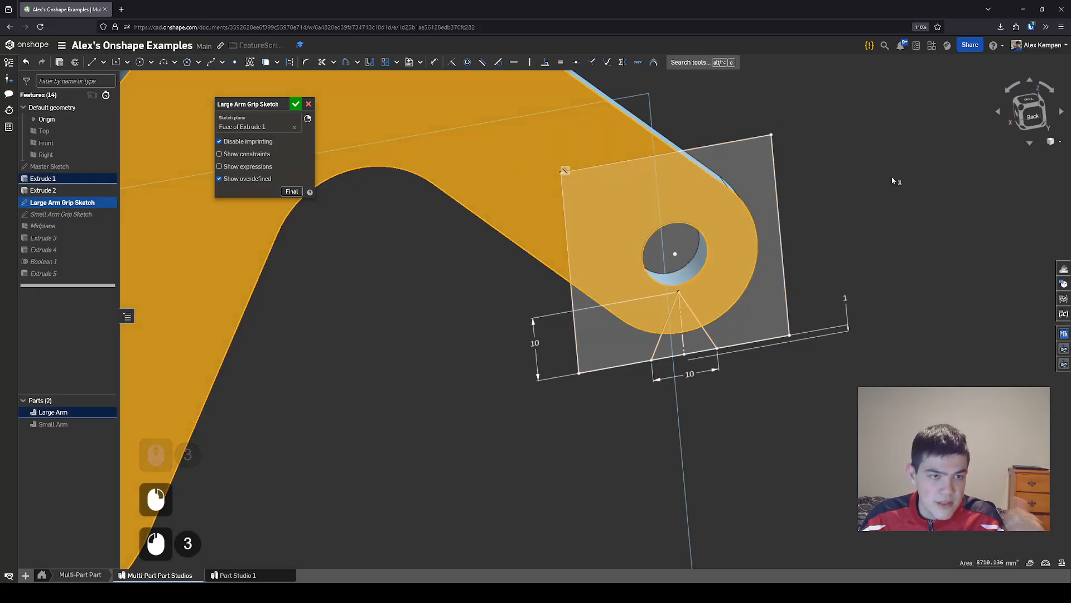
click(884, 209)
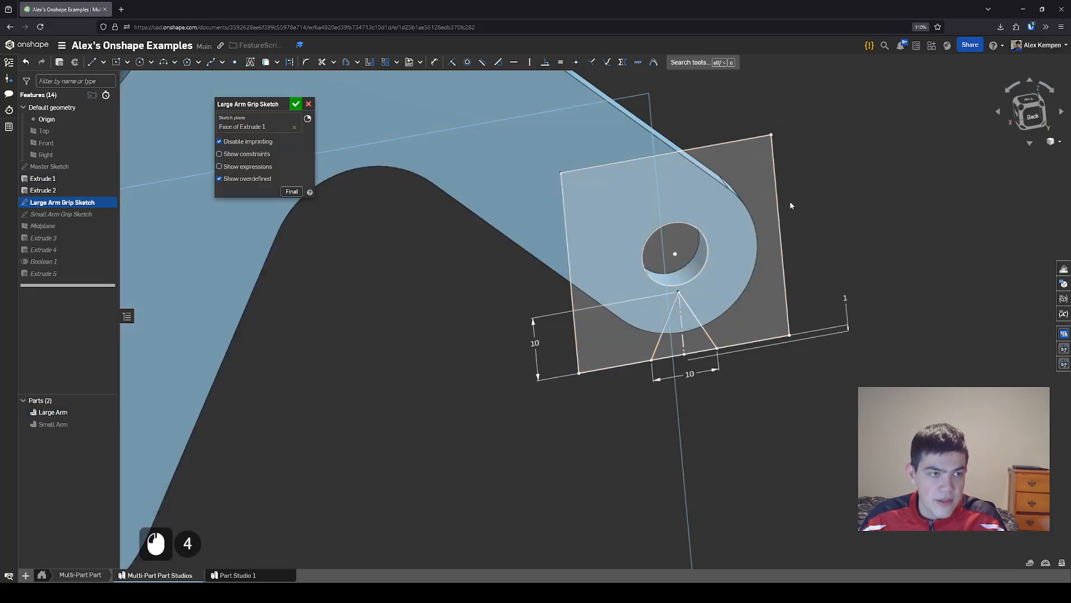
Highlight the V-notch triangle and the surrounding grip region in turn to examine how the sketch is divided
click(739, 268)
click(883, 277)
scroll(718, 334, up, 2)
click(687, 333)
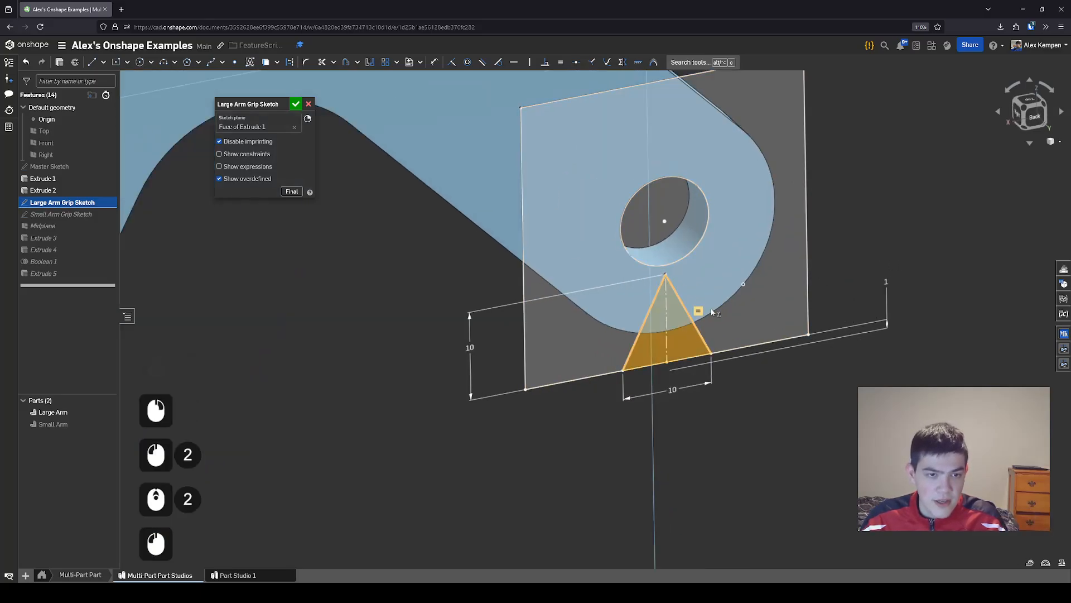
click(699, 310)
click(859, 255)
click(753, 210)
click(749, 239)
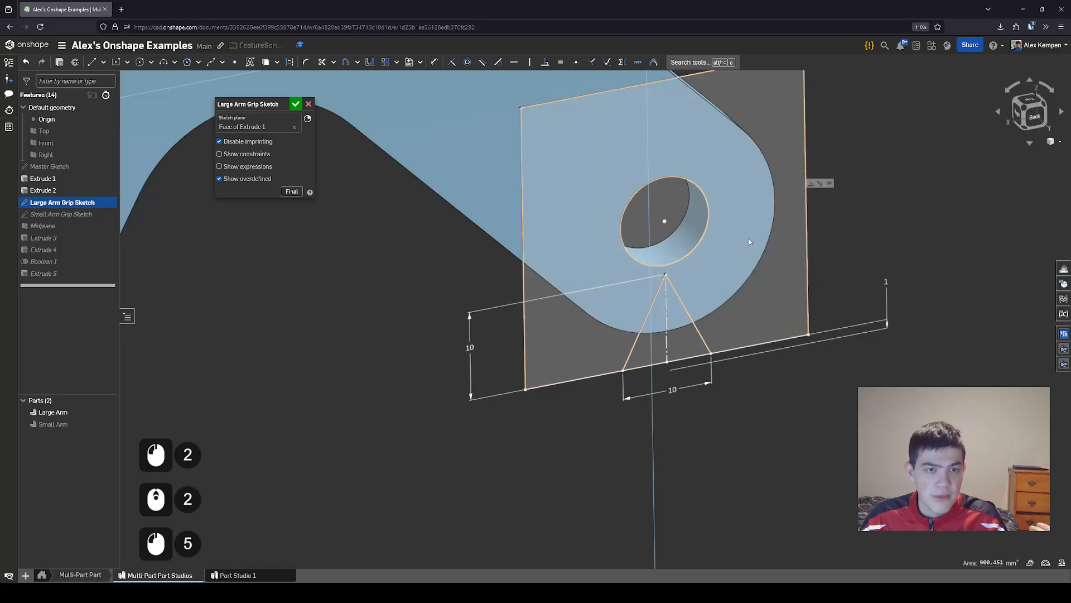
scroll(745, 283, down, 1)
right_drag(745, 283, 732, 281)
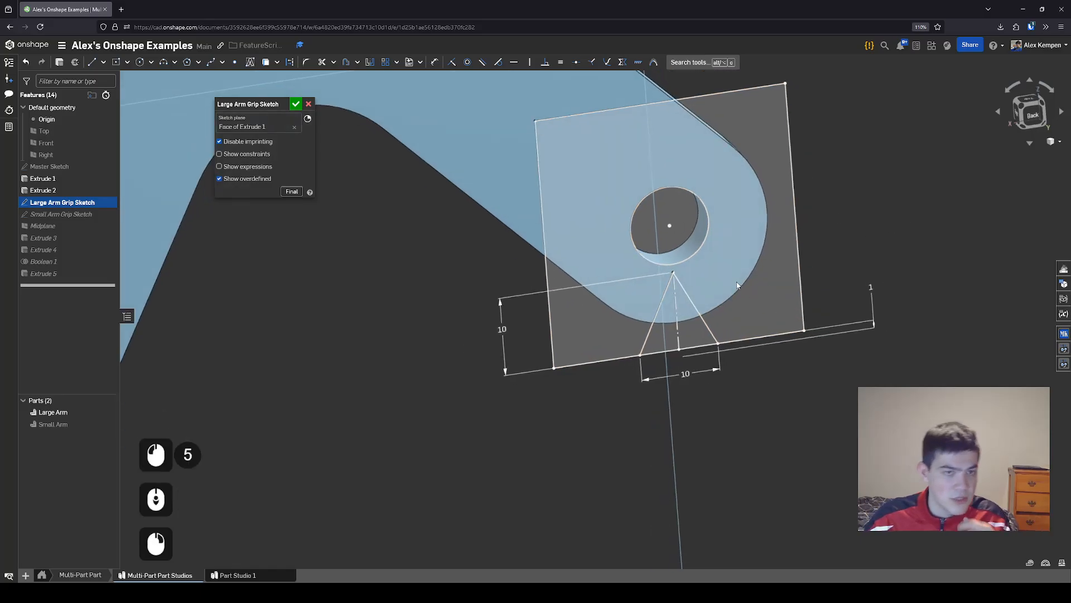
scroll(725, 279, down, 1)
middle_drag(710, 262, 701, 282)
right_drag(701, 283, 703, 291)
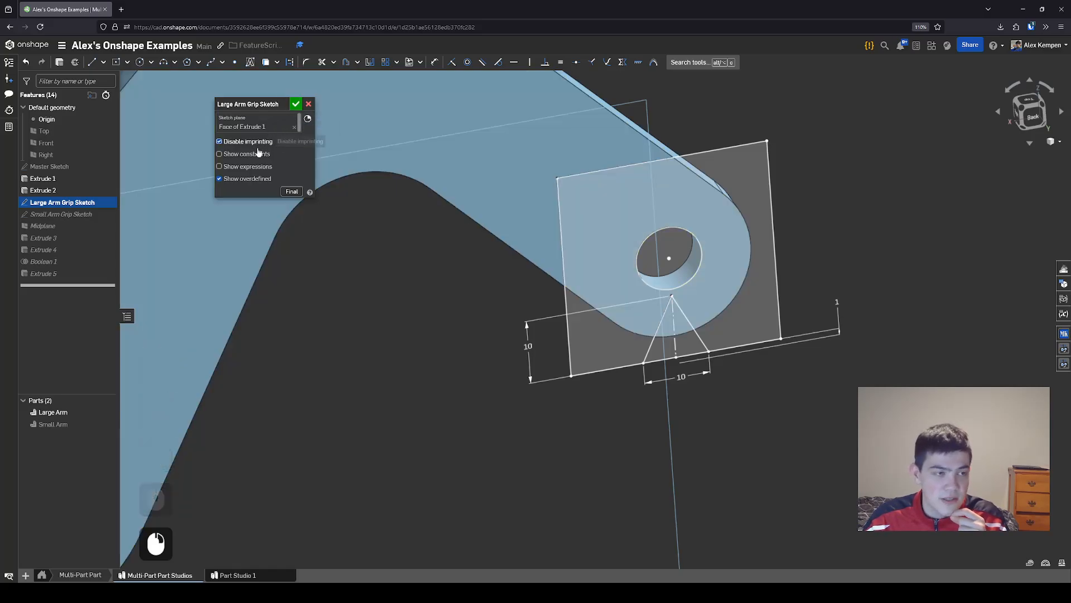
Review the grip profile against the whole arm and accept the Large Arm Grip Sketch
drag(257, 106, 261, 106)
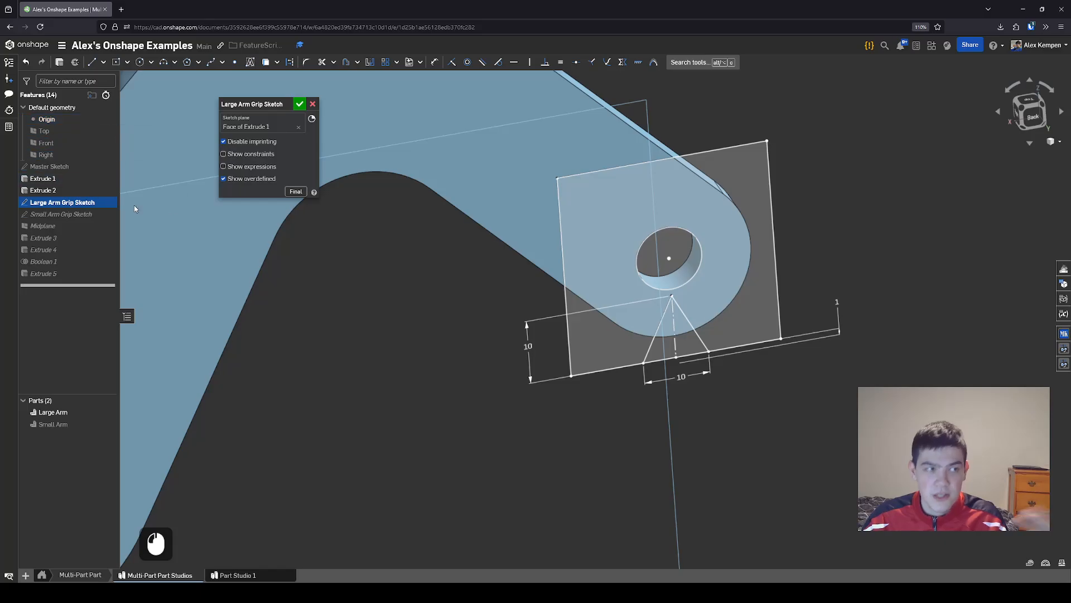
scroll(371, 256, down, 1)
right_drag(416, 283, 437, 297)
middle_drag(438, 297, 450, 316)
scroll(450, 316, down, 2)
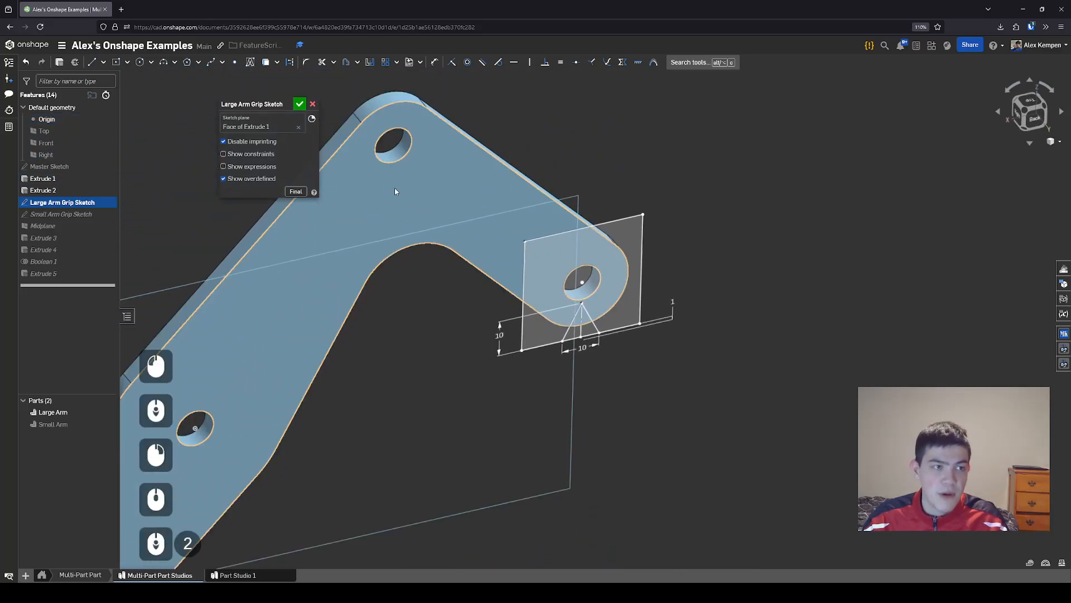
scroll(543, 263, up, 3)
scroll(505, 252, down, 2)
right_drag(504, 252, 522, 246)
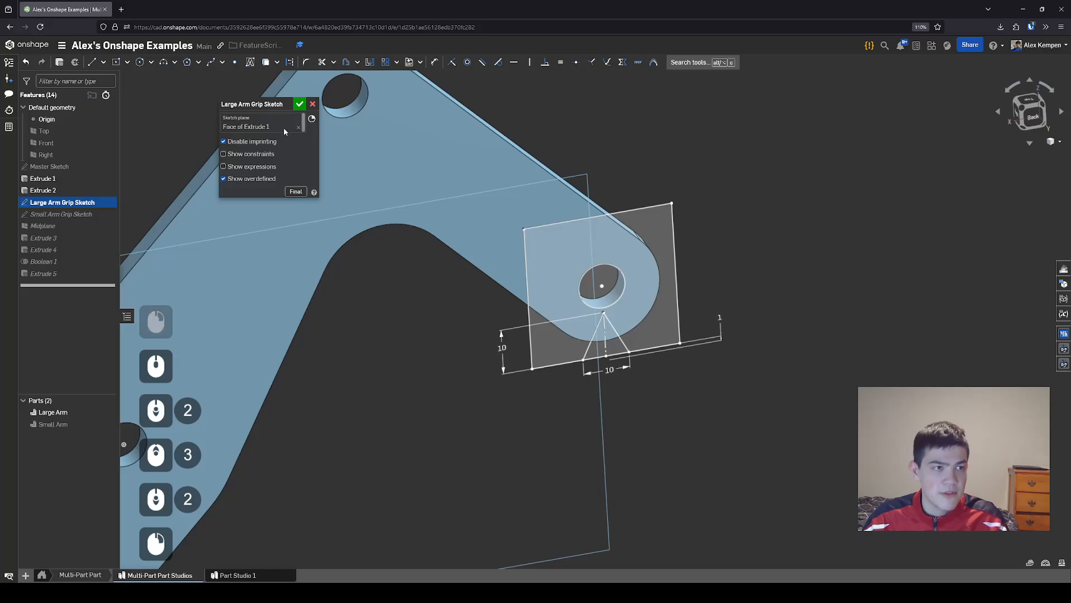
click(300, 104)
Disable imprinting in the Small Arm Grip Sketch and accept the change
double_click(91, 214)
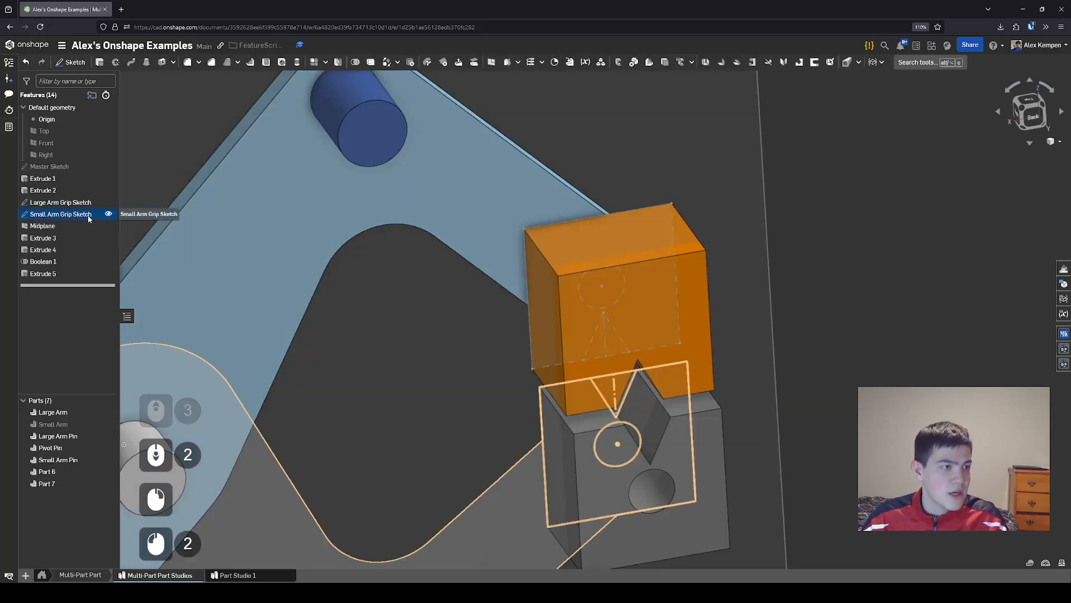
click(246, 143)
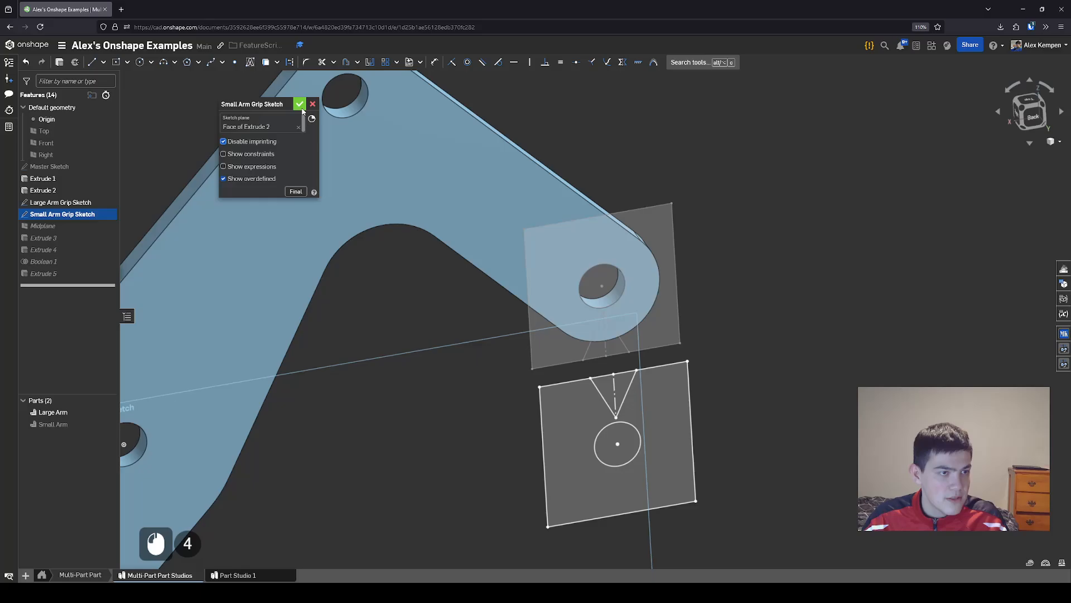
click(300, 104)
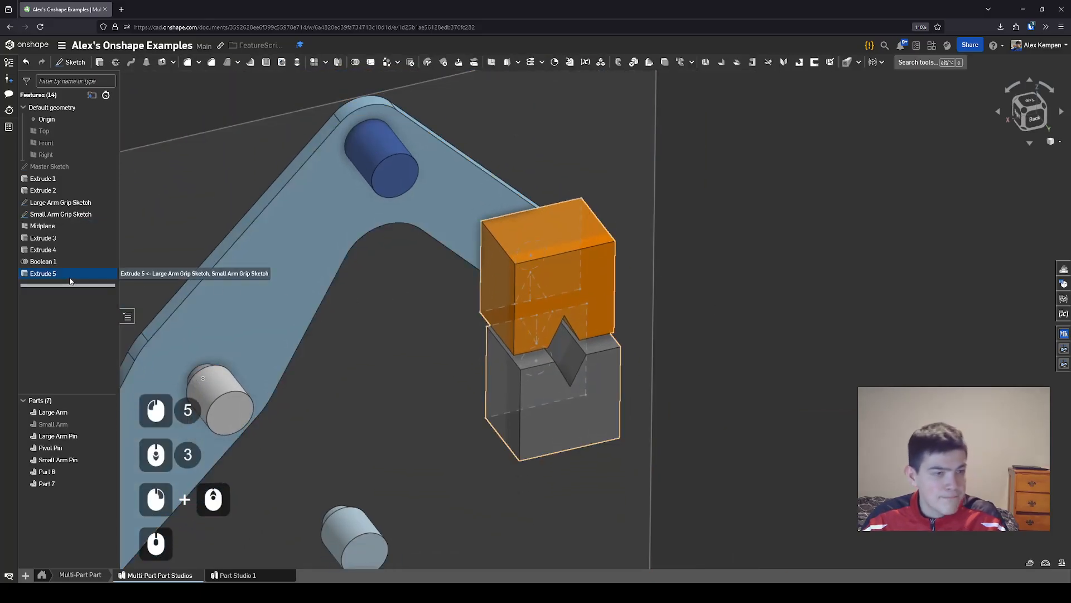
Open Extrude 5 for editing and inspect its selected grip sketch regions around the V-notches
double_click(70, 276)
scroll(430, 351, up, 3)
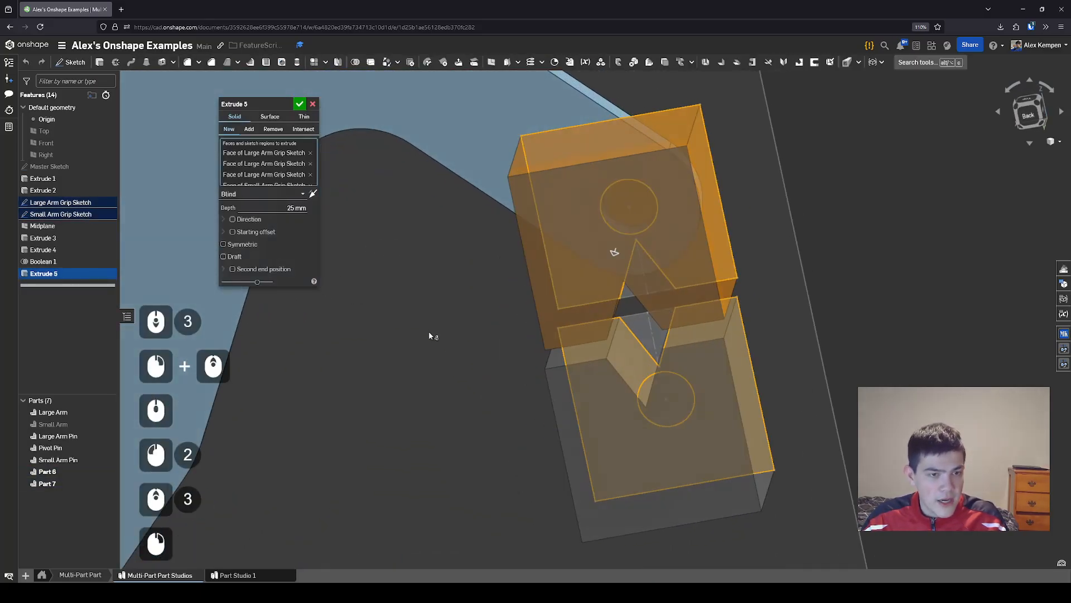
mouse_move(642, 329)
right_down()
mouse_move(655, 328)
mouse_move(650, 352)
mouse_move(641, 354)
mouse_move(625, 312)
right_up()
click(649, 326)
click(648, 327)
scroll(674, 347, down, 1)
scroll(640, 353, down, 2)
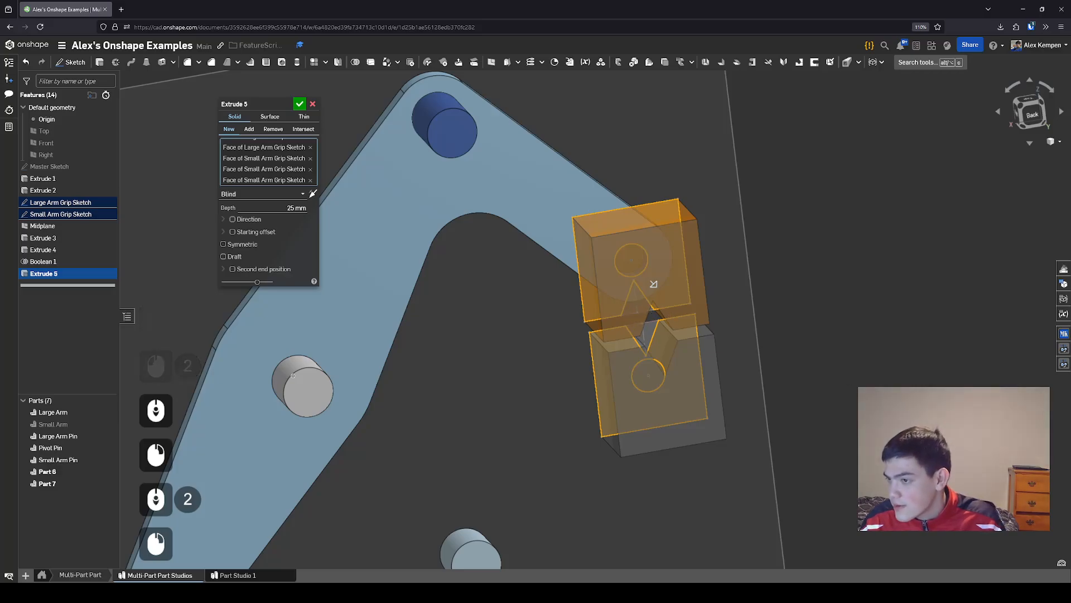
right_drag(698, 329, 322, 239)
scroll(759, 353, down, 3)
Change Extrude 5's end condition to Up to face, ending both grips at the Midplane, and accept it
click(268, 194)
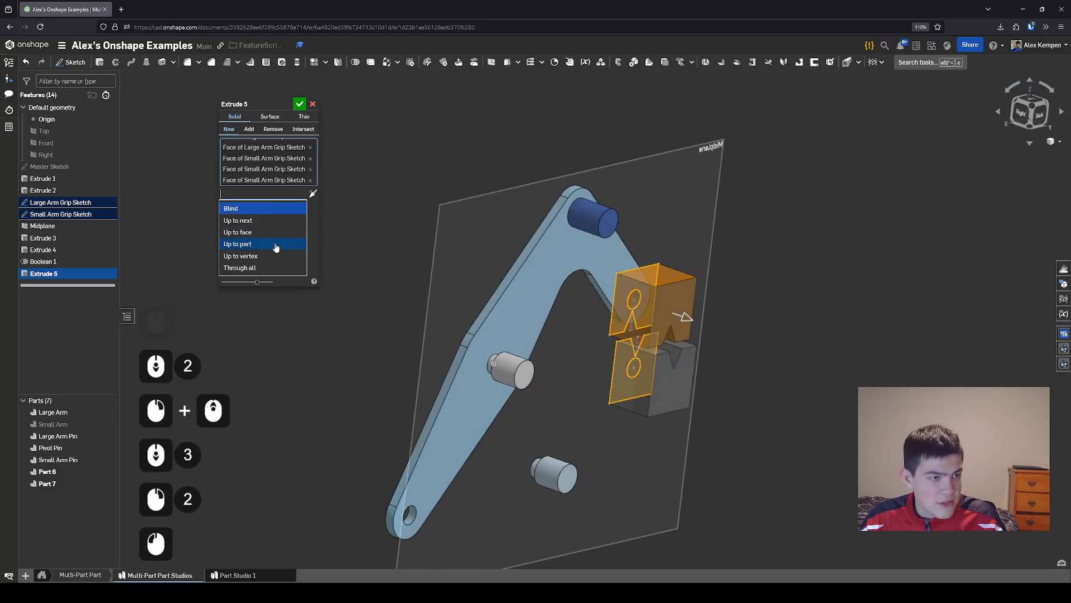
click(272, 233)
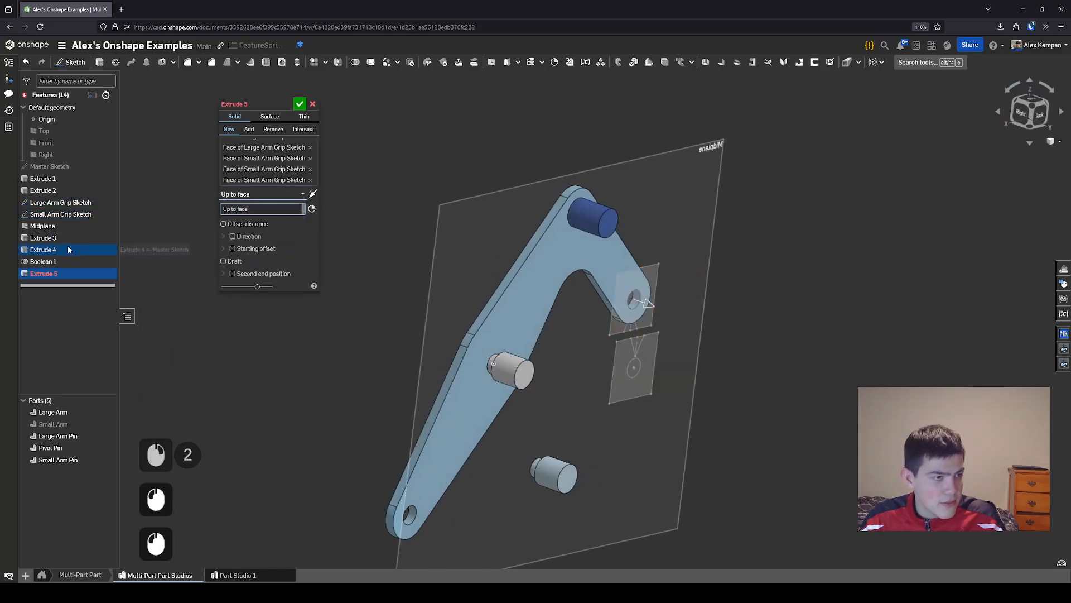
click(455, 307)
right_drag(455, 307, 480, 318)
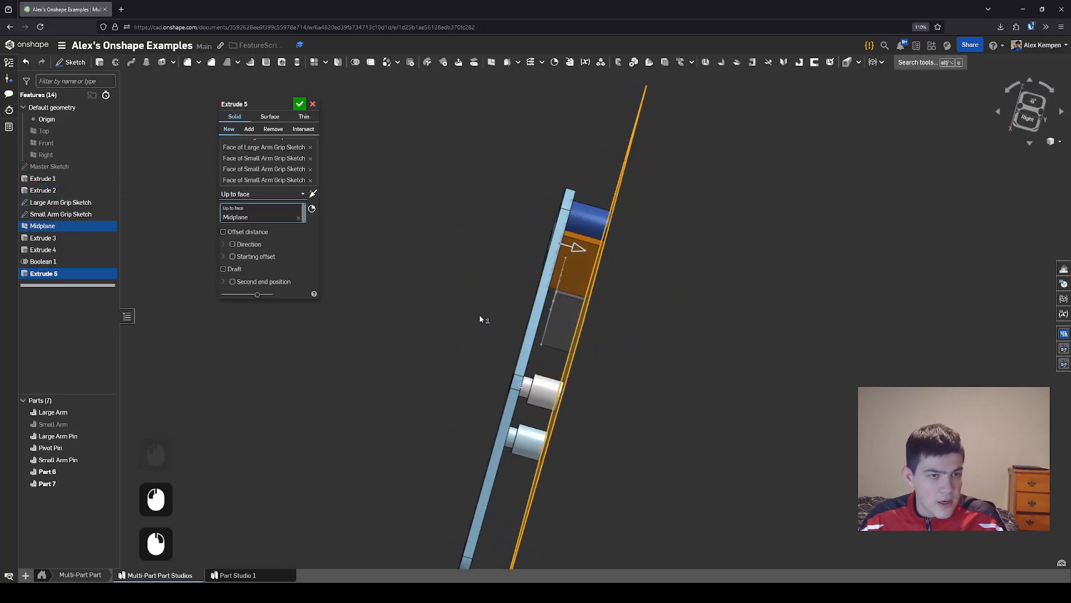
click(300, 104)
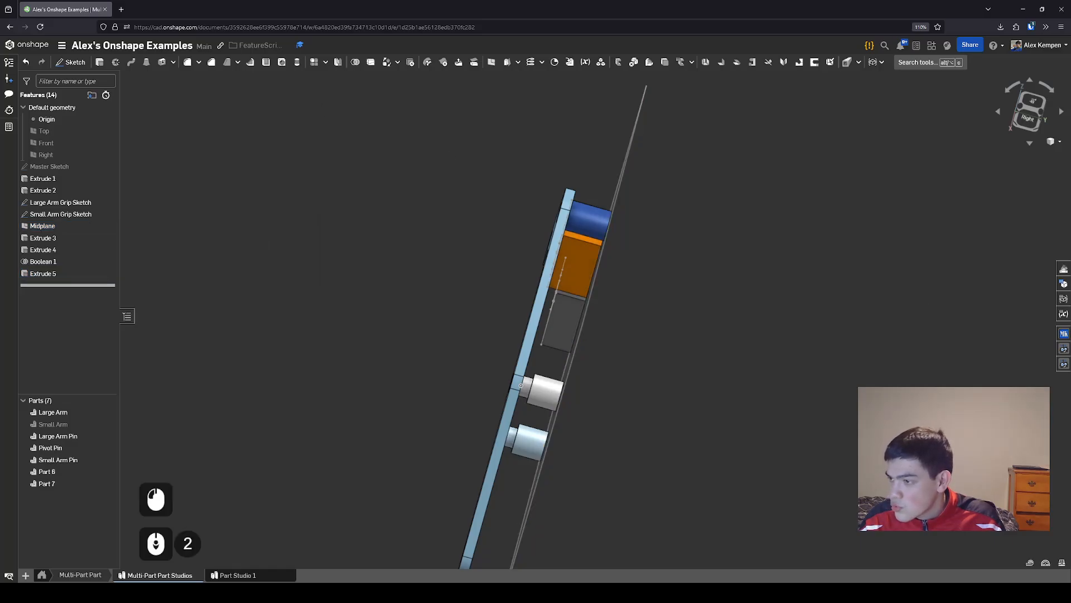
Rename Part 6 as Large Arm Grip
right_drag(418, 357, 290, 380)
right_click(75, 468)
click(135, 299)
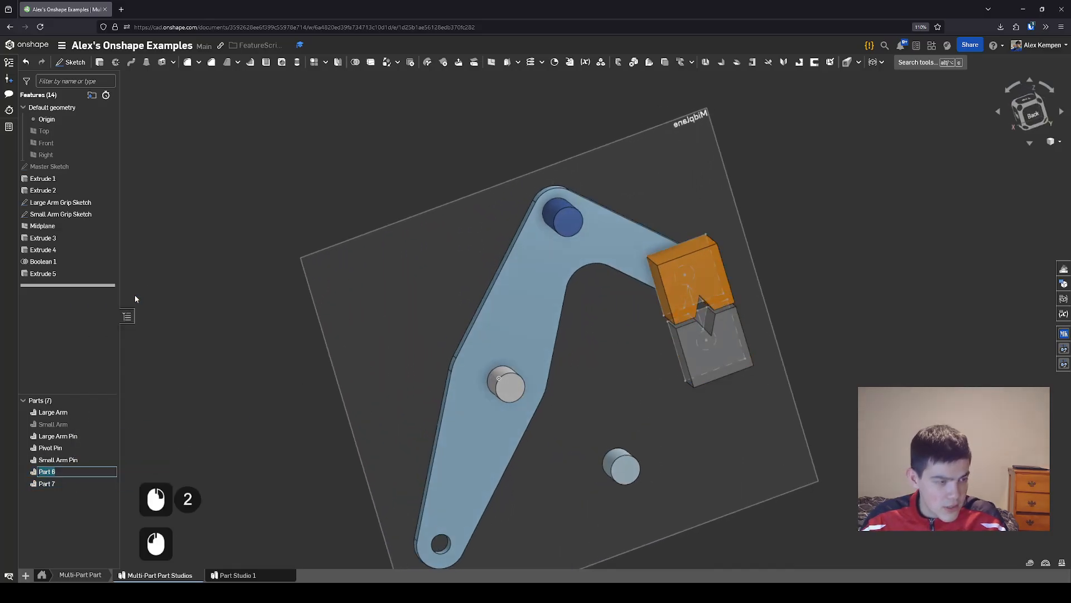
text(Large Arm Grip)
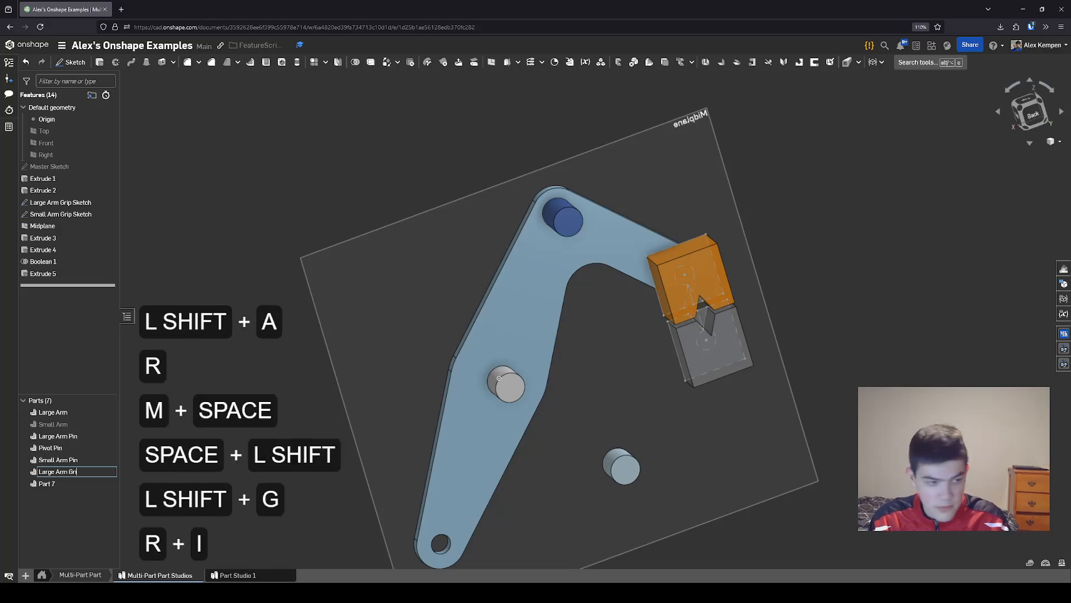
key(Return)
Rename Part 7 as Small Arm Grip
right_click(69, 481)
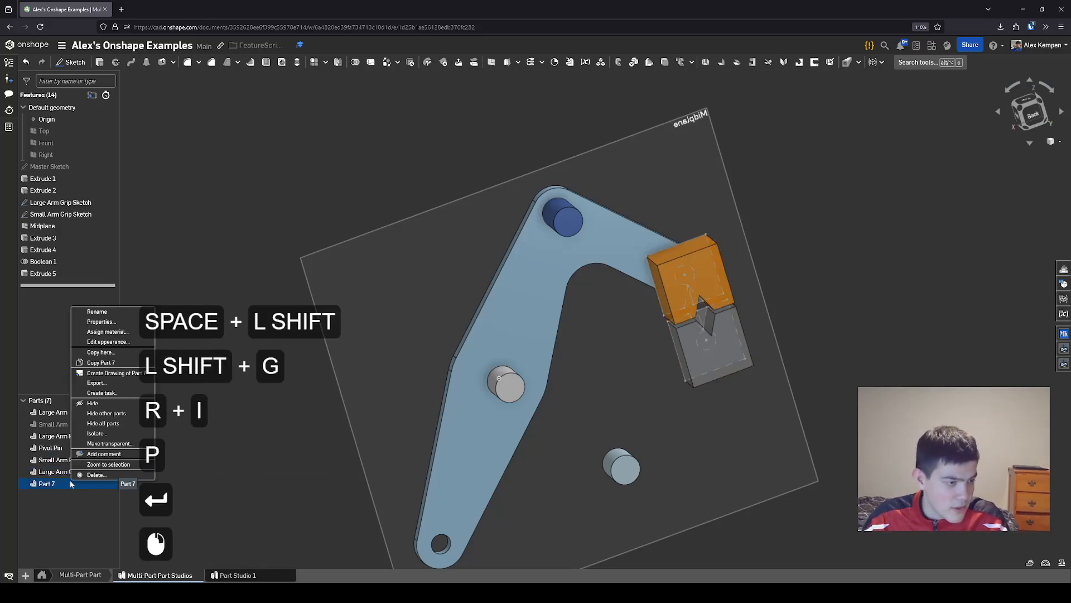
click(103, 318)
text(Small Arm Grip)
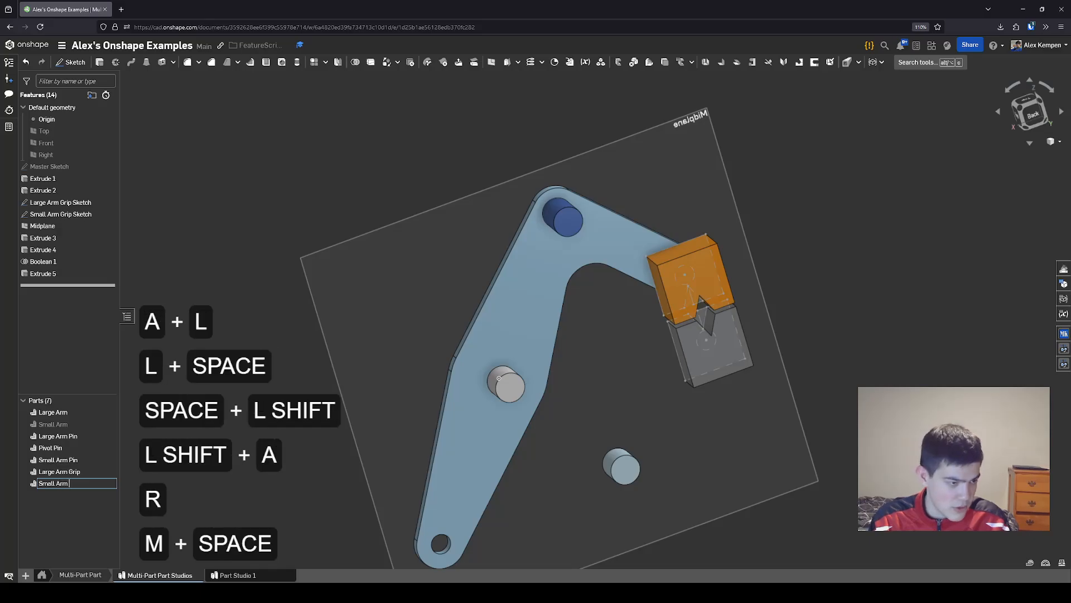
key(Return)
Examine the grip blocks, pins and Large Arm from several sides, including where the arm's end hole meets its grip
right_drag(820, 318, 920, 290)
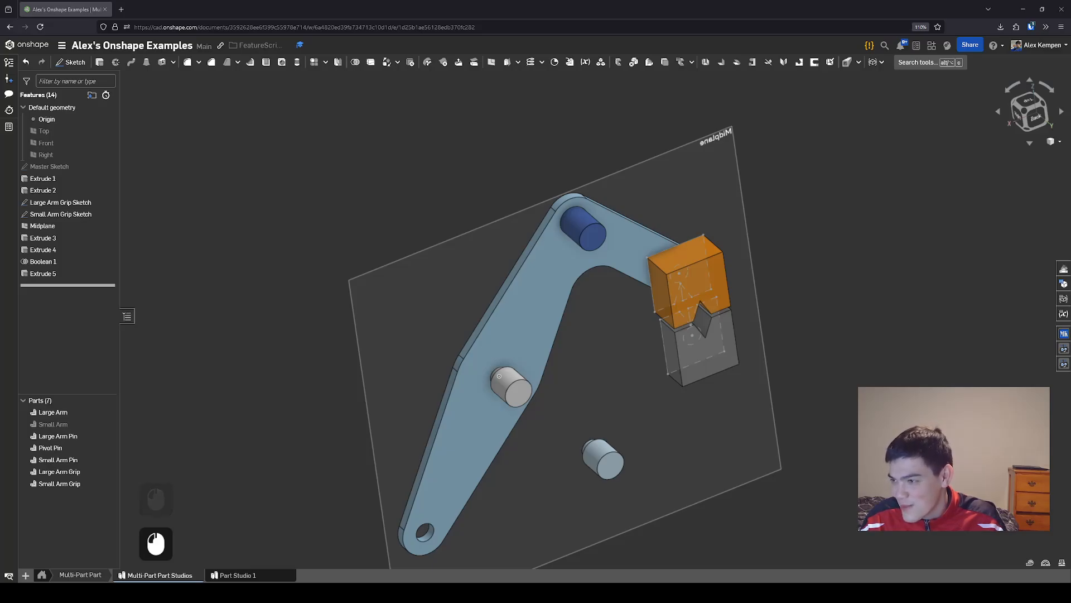
scroll(762, 341, down, 2)
right_drag(763, 341, 742, 373)
scroll(706, 327, up, 4)
scroll(717, 338, up, 2)
scroll(725, 363, down, 3)
scroll(720, 370, up, 2)
scroll(746, 363, down, 1)
middle_drag(741, 373, 756, 346)
scroll(756, 346, down, 1)
right_drag(791, 350, 770, 364)
scroll(802, 346, down, 2)
middle_drag(769, 363, 763, 327)
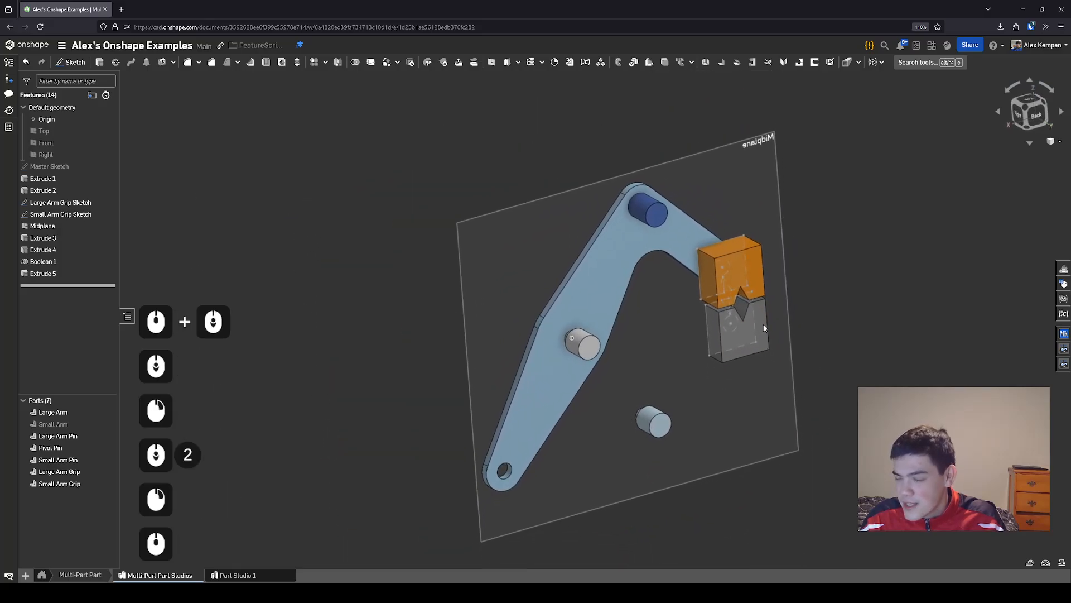
mouse_move(763, 327)
right_down()
mouse_move(750, 314)
mouse_move(824, 316)
mouse_move(793, 334)
mouse_move(815, 323)
mouse_move(731, 323)
mouse_move(774, 338)
right_up()
scroll(776, 324, up, 2)
middle_drag(774, 338, 787, 343)
scroll(787, 343, up, 1)
right_drag(787, 343, 764, 338)
scroll(761, 339, up, 1)
middle_drag(756, 346, 800, 352)
scroll(792, 352, up, 1)
mouse_move(765, 355)
right_down()
mouse_move(777, 354)
mouse_move(755, 340)
right_up()
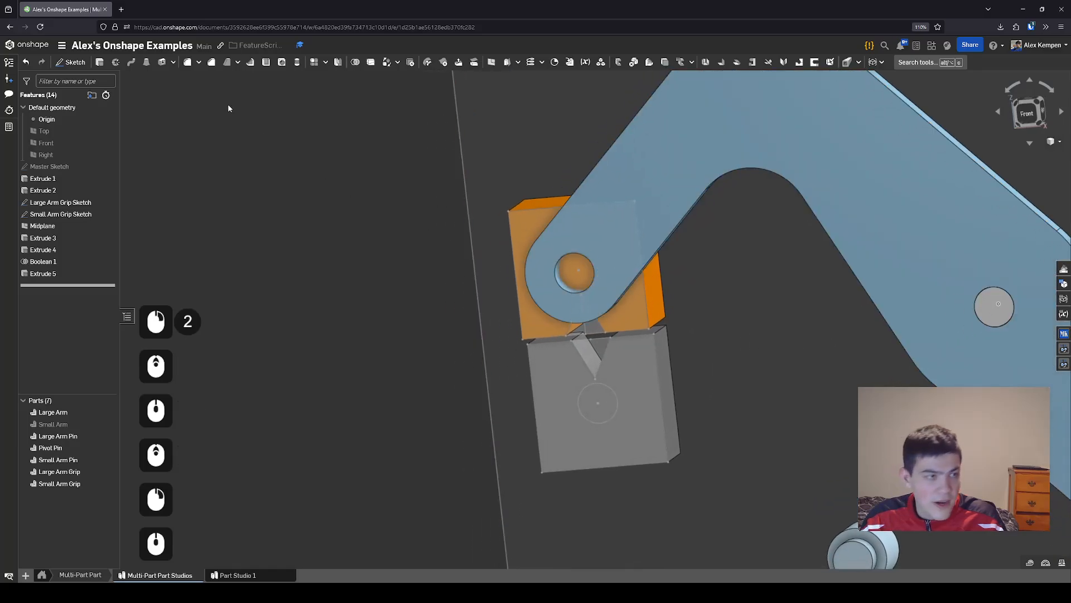
Extrude the circle of the Large Arm Grip Sketch as an Add in the opposite direction, with Large Arm Grip as the merge scope
click(97, 62)
right_drag(564, 266, 551, 267)
click(552, 270)
scroll(555, 271, down, 2)
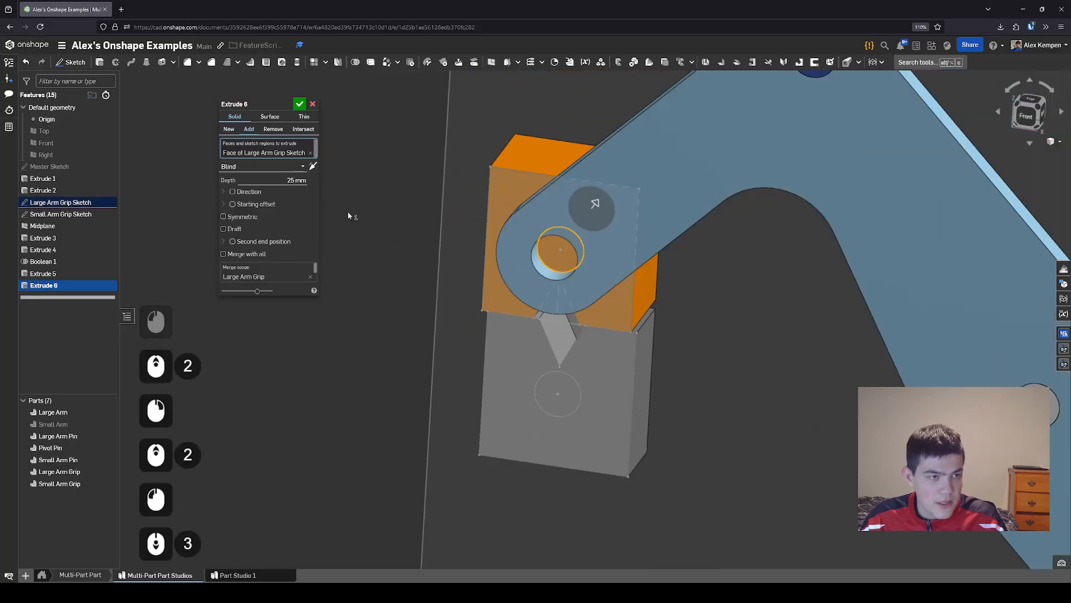
click(313, 166)
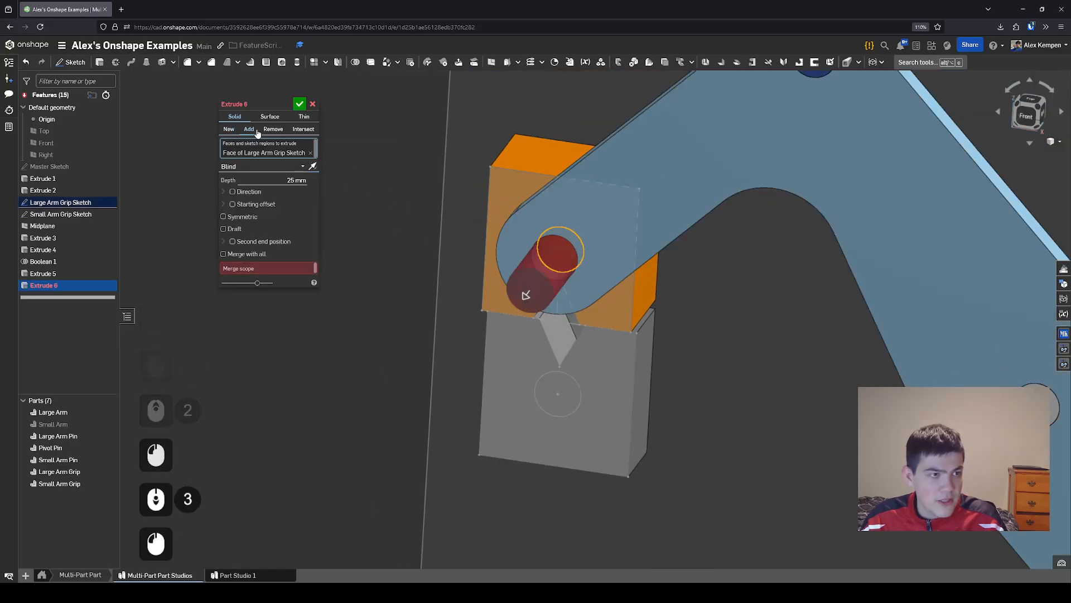
click(269, 267)
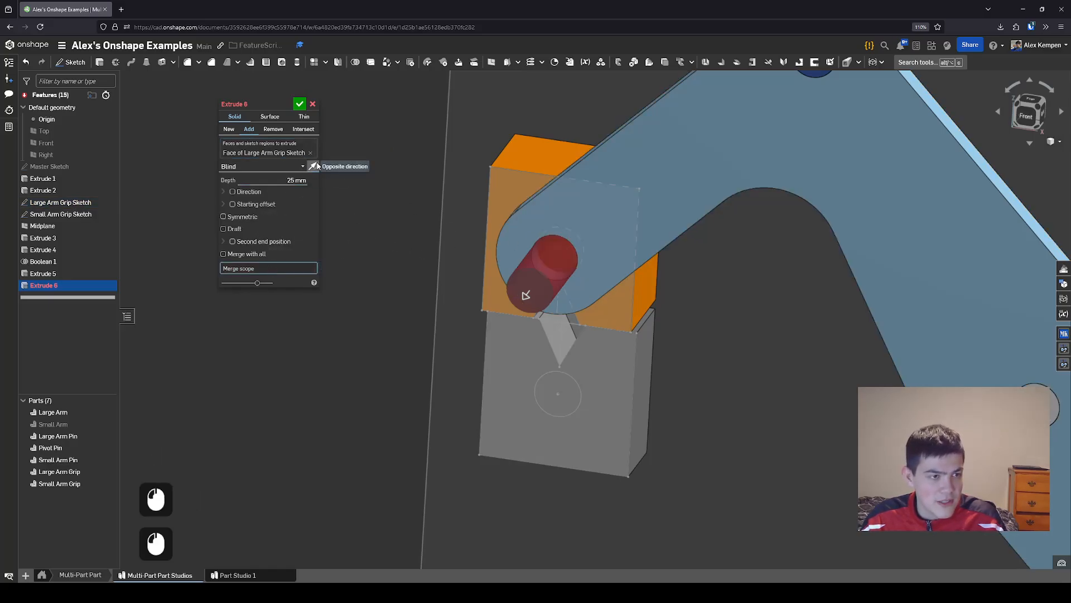
click(315, 166)
right_drag(469, 229, 507, 227)
click(313, 166)
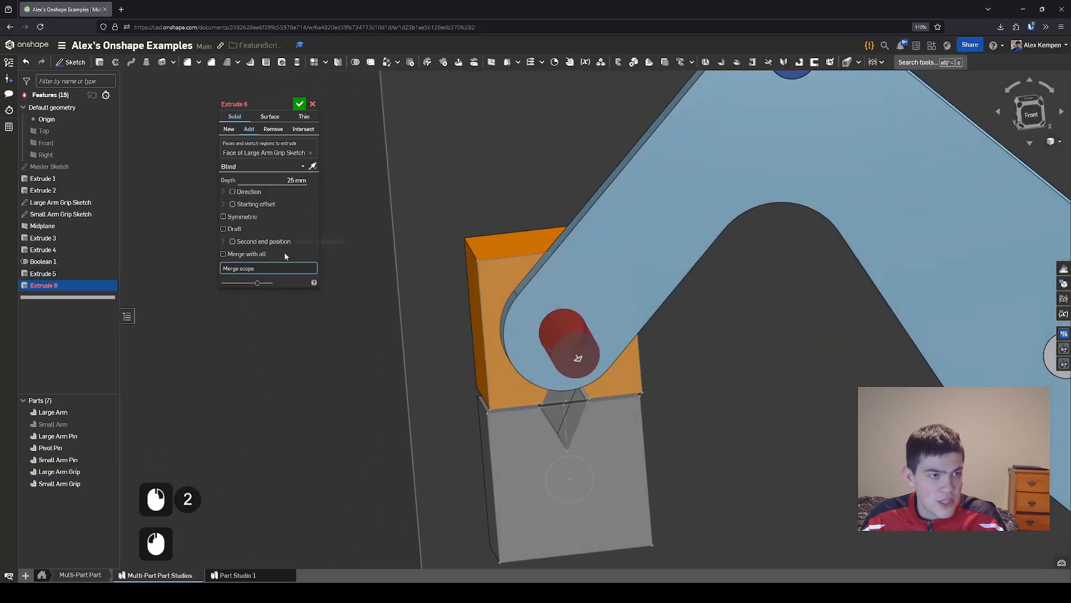
right_drag(627, 291, 612, 317)
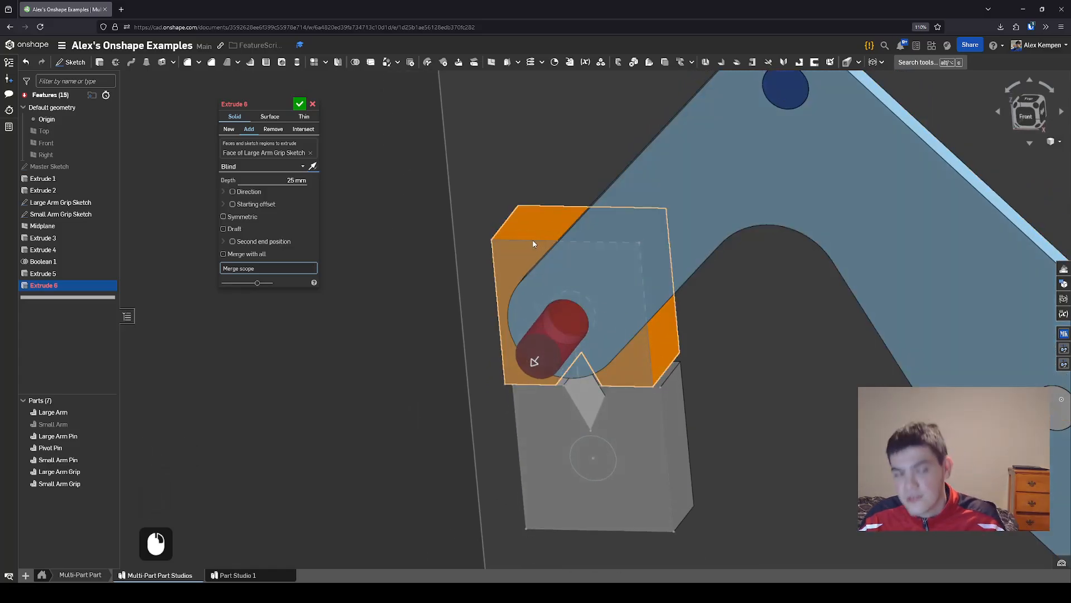
click(253, 271)
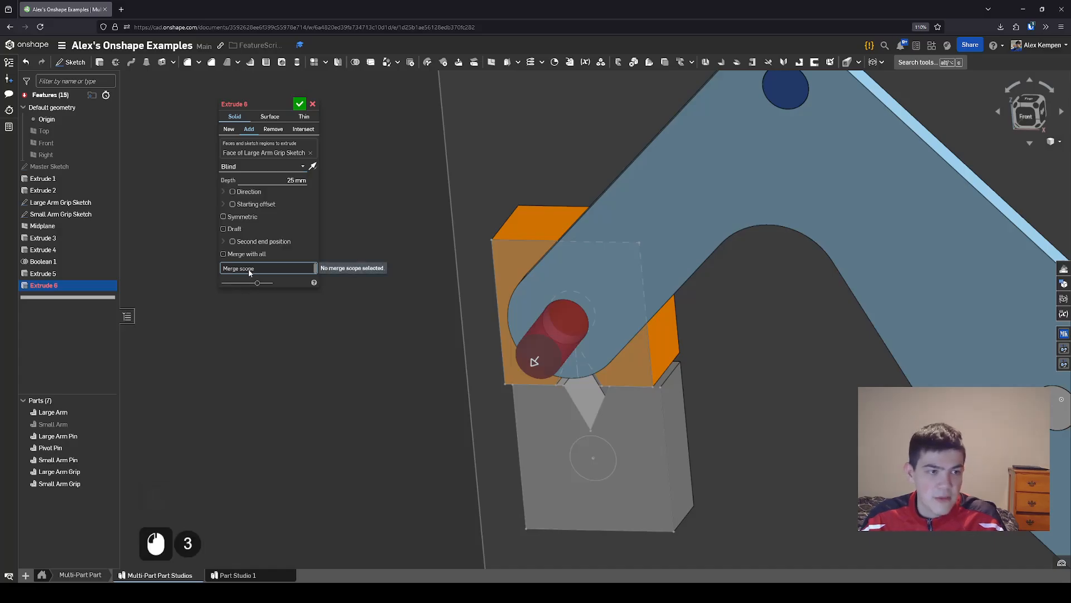
click(539, 230)
End the grip pin extrude with Up to face at the Large Arm's outer face and accept it
right_drag(539, 230, 604, 263)
click(261, 168)
click(269, 203)
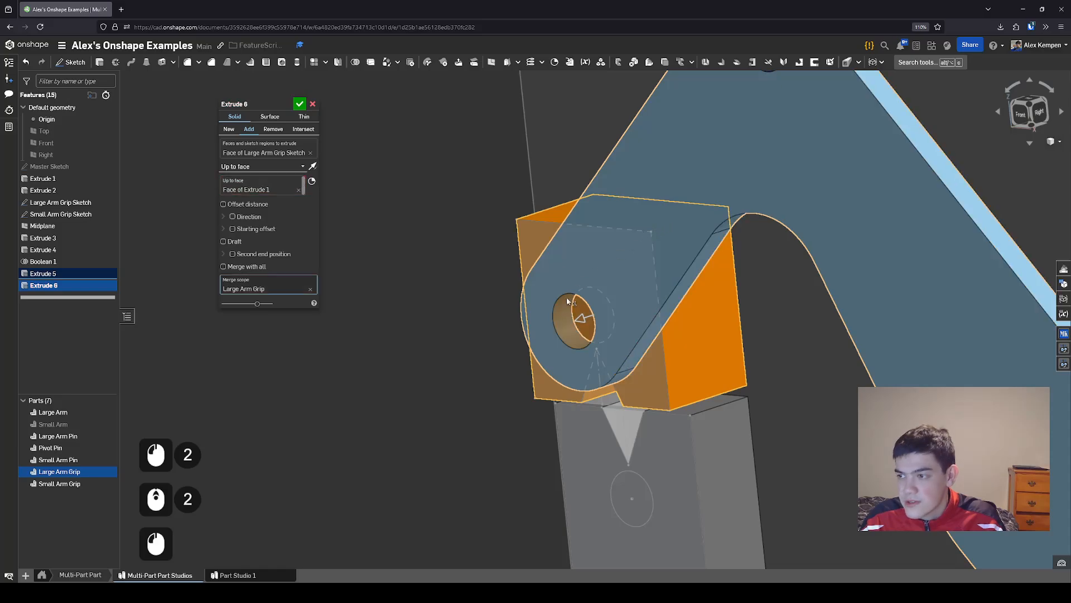
right_drag(567, 297, 620, 342)
scroll(622, 379, down, 3)
scroll(614, 374, down, 1)
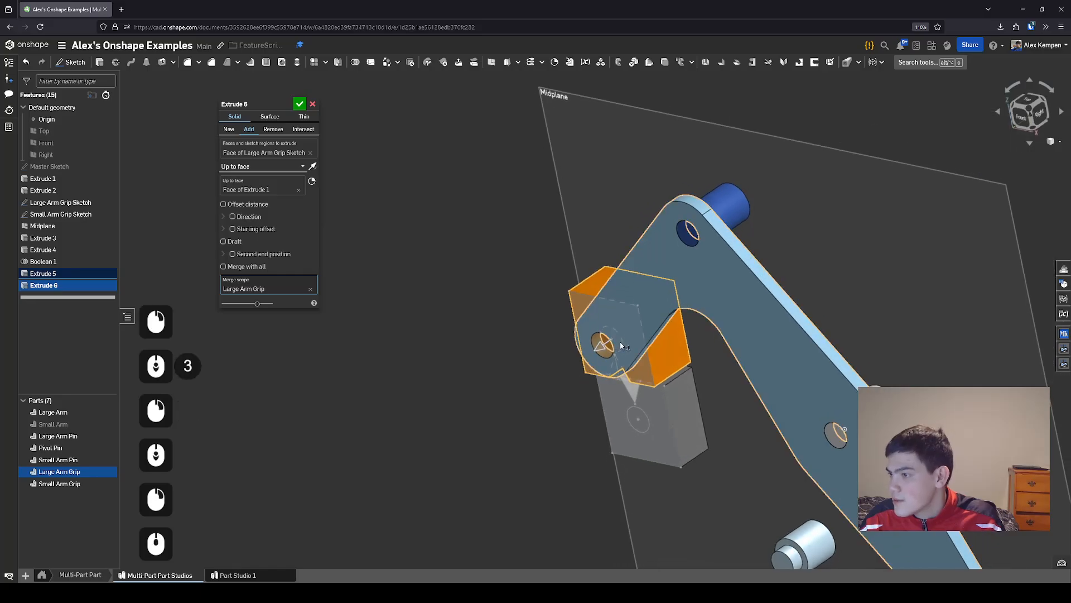
middle_drag(621, 342, 635, 306)
scroll(634, 307, down, 2)
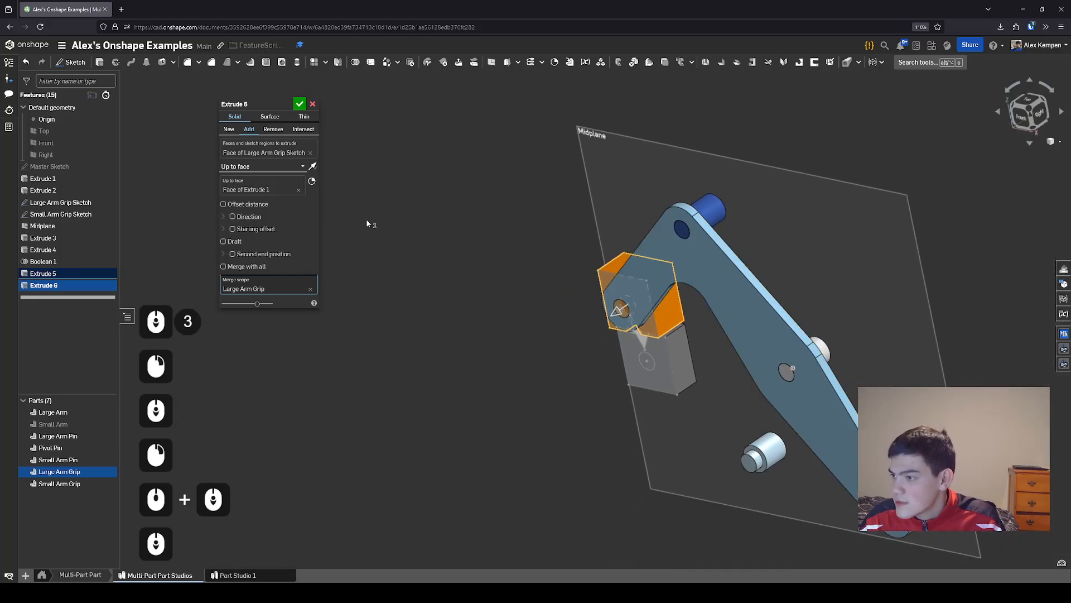
click(299, 103)
Show the Small Arm and extrude the Small Arm Grip Sketch's circle in the opposite direction, adding it to Small Arm Grip
right_drag(396, 250, 595, 333)
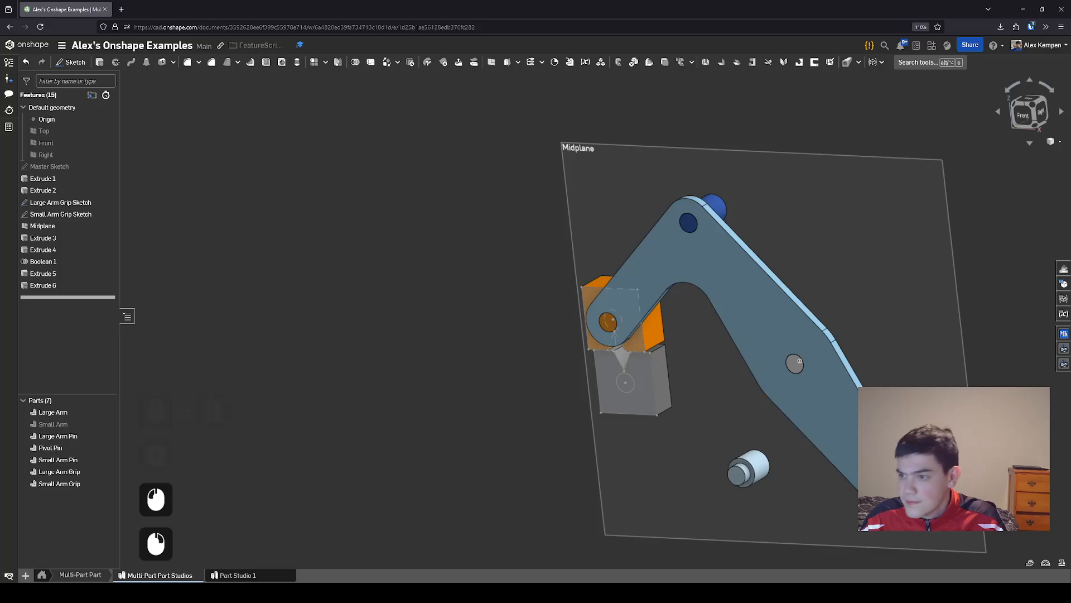
scroll(526, 384, down, 2)
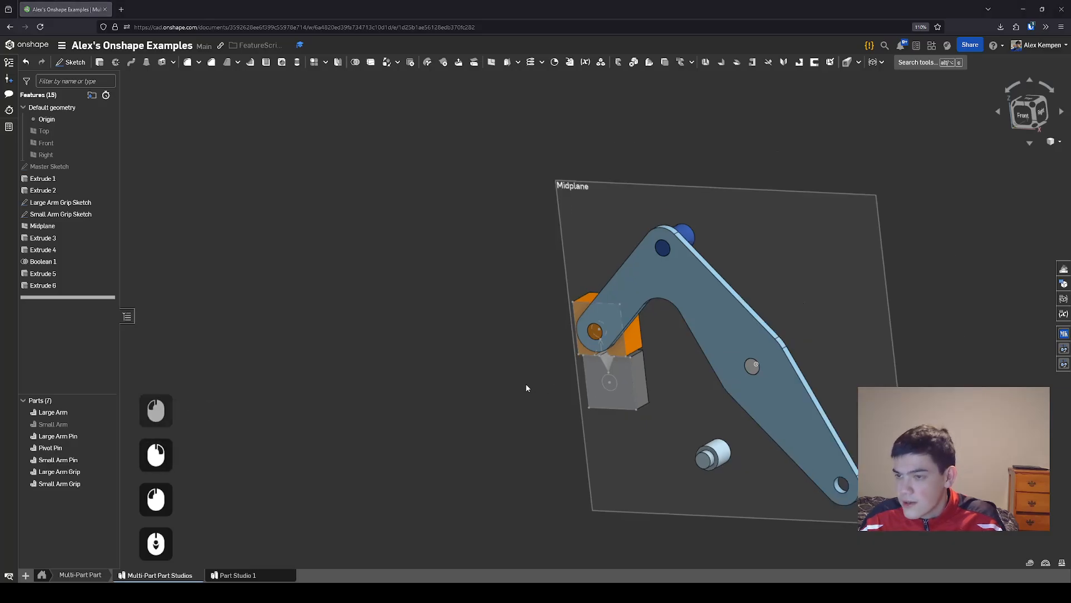
right_drag(526, 383, 536, 341)
click(98, 62)
scroll(586, 384, up, 6)
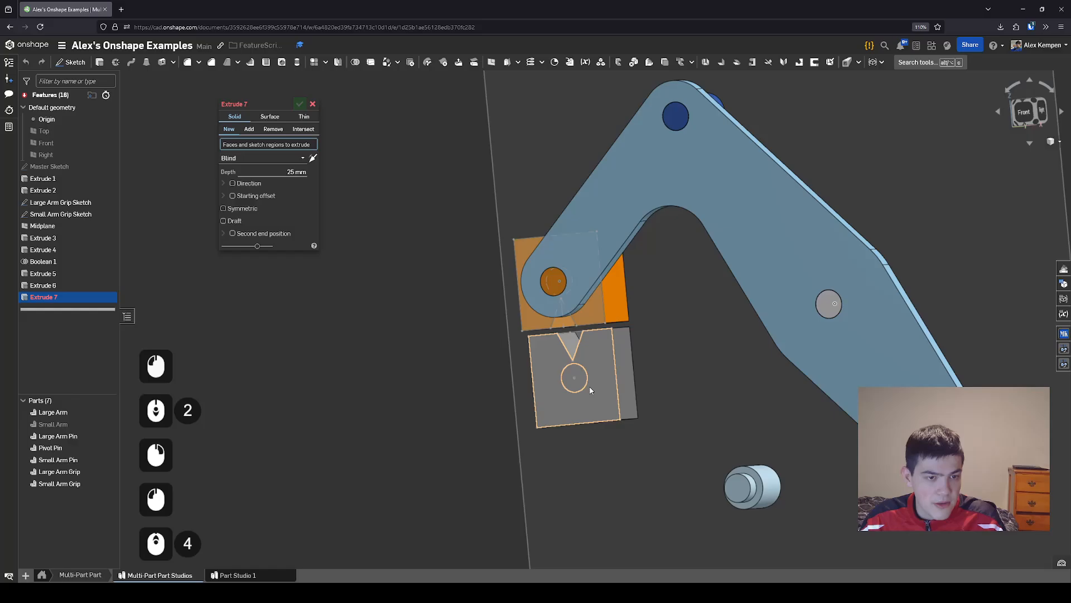
click(585, 382)
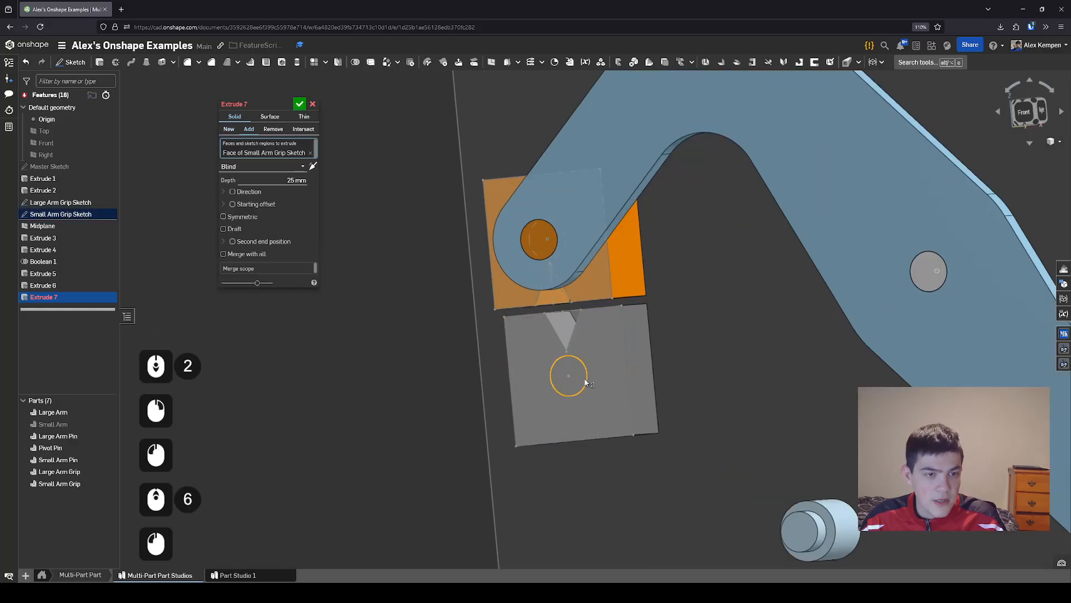
click(108, 424)
right_drag(491, 458, 424, 357)
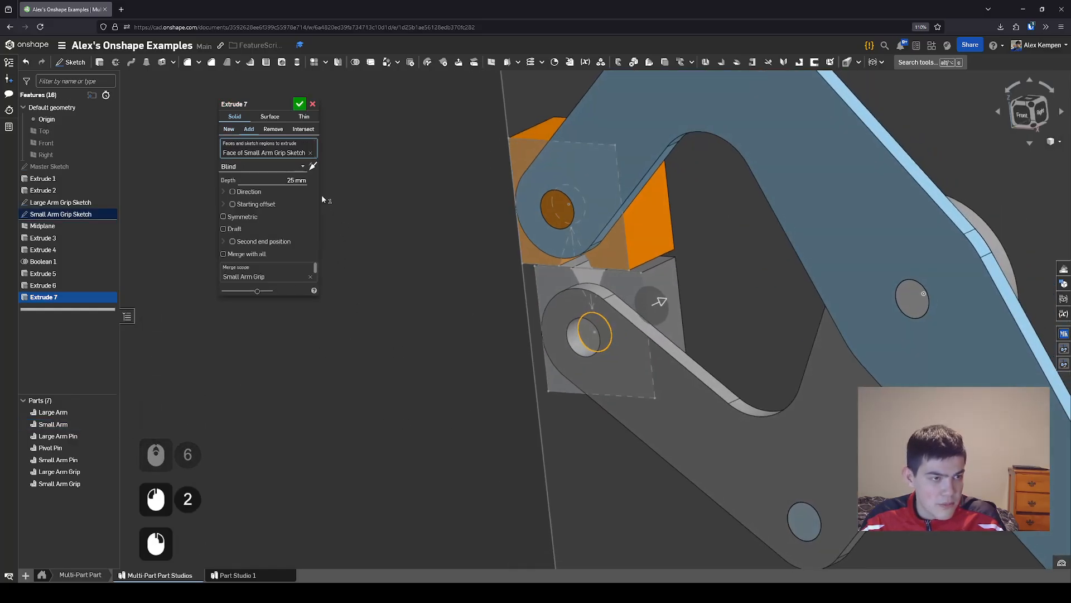
click(312, 166)
click(279, 268)
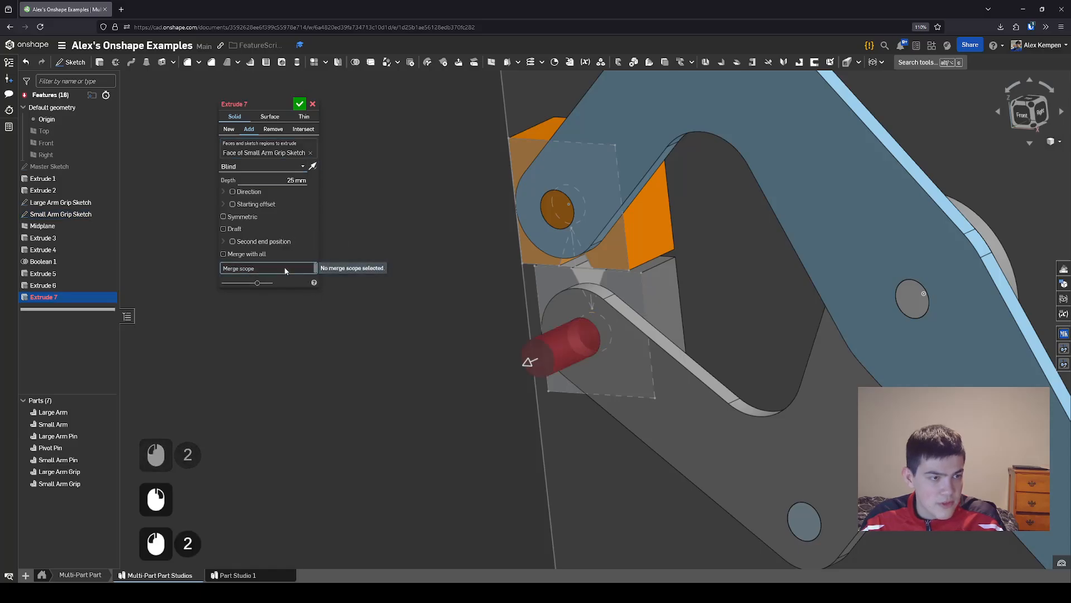
click(642, 283)
End the Small Arm Grip's pin extrude with Up to face at the Small Arm's outer face and accept it
scroll(511, 334, up, 2)
right_drag(511, 333, 403, 307)
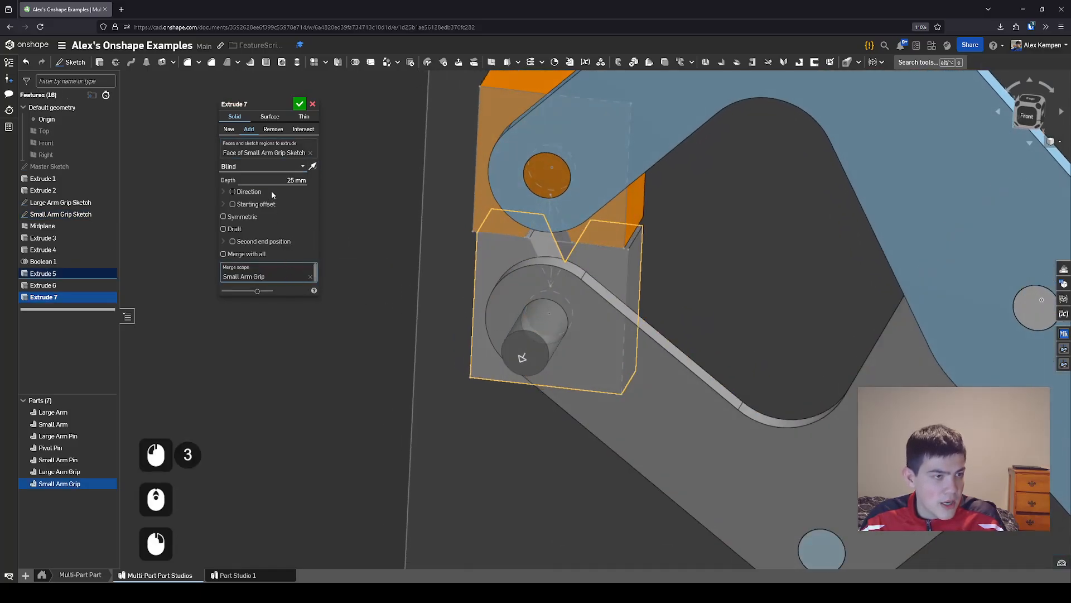
click(262, 166)
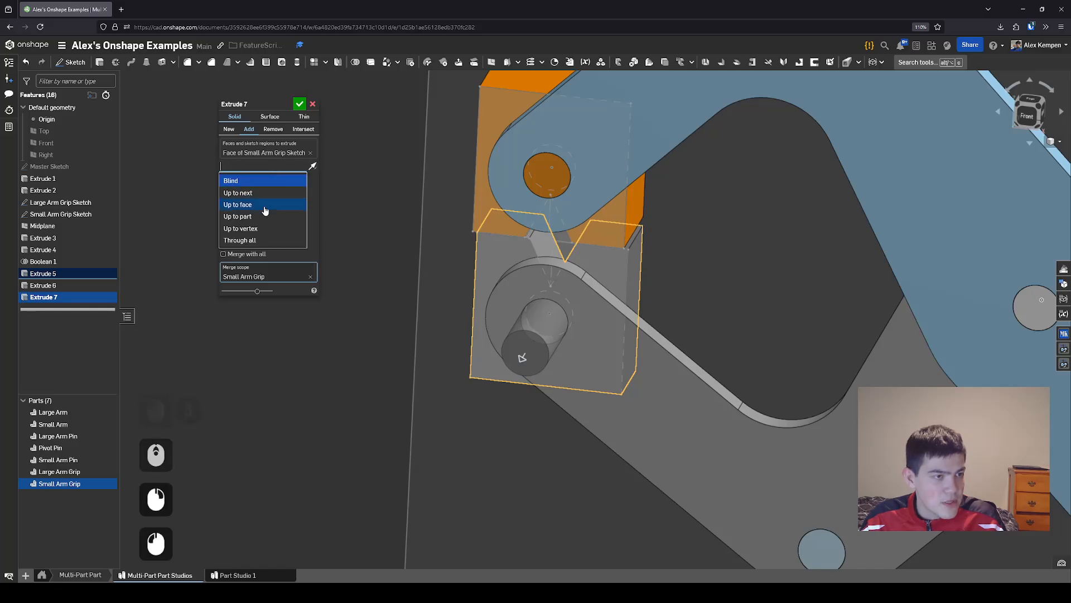
click(260, 203)
click(649, 379)
scroll(397, 323, down, 2)
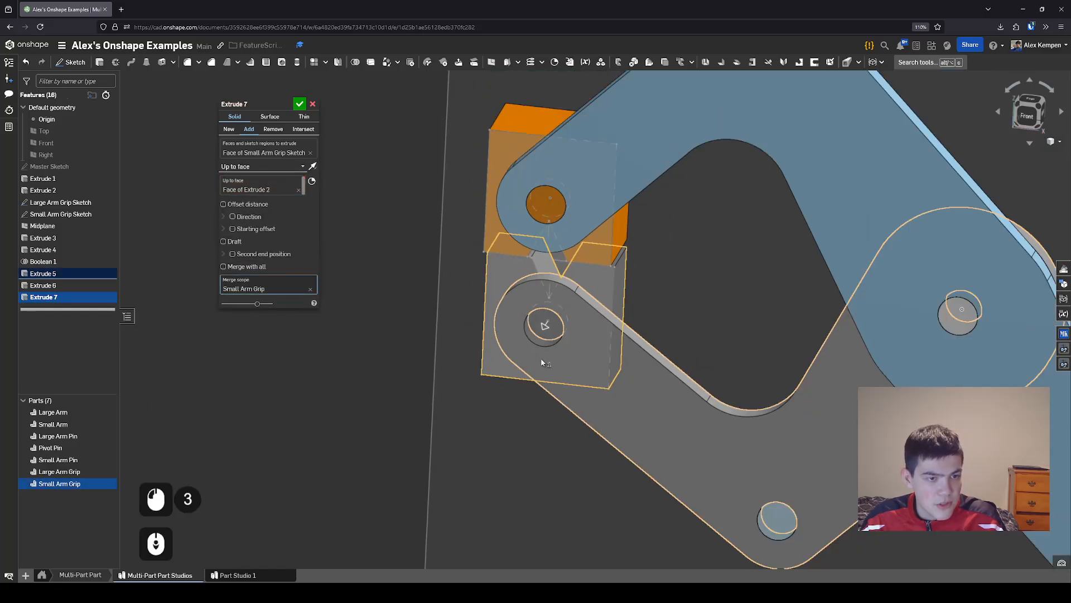
right_drag(396, 323, 618, 342)
click(300, 103)
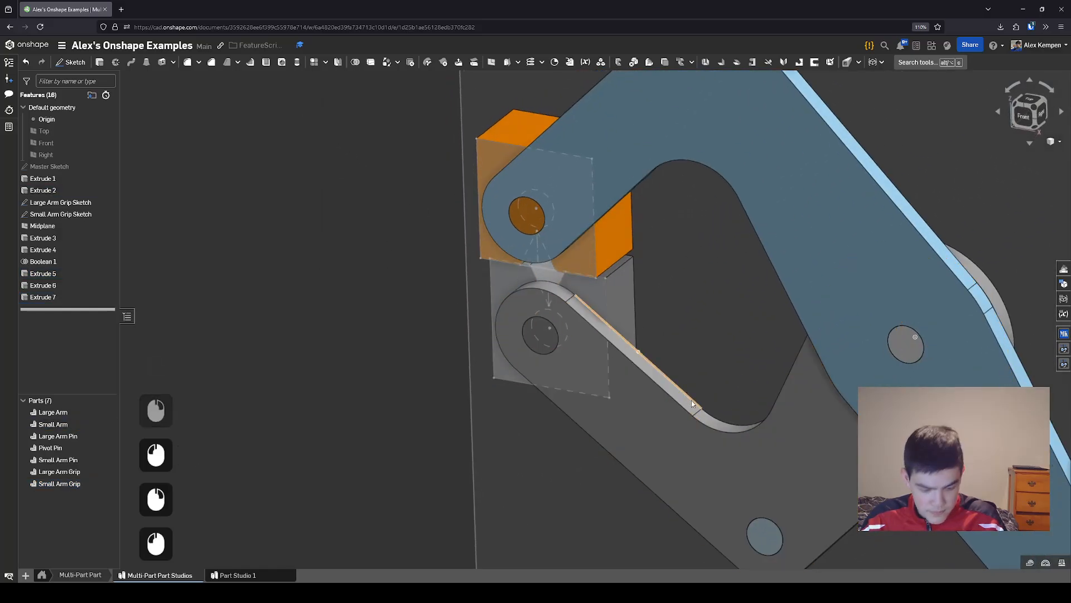
Hide the Large Arm and the Small Arm, leaving the grips and pins displayed
key(y)
key(y)
right_drag(601, 182, 544, 187)
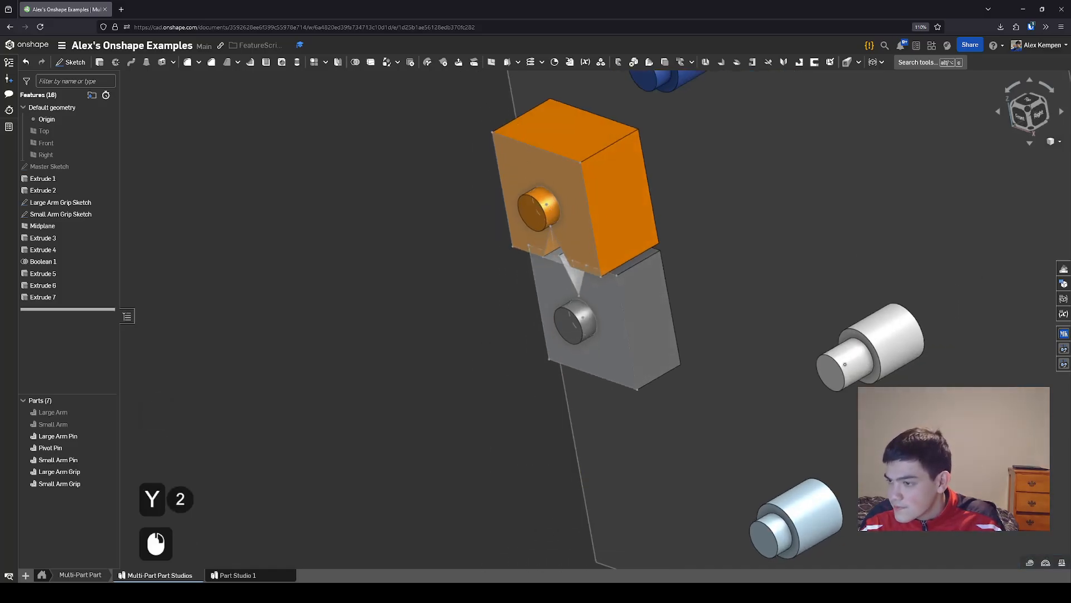
Examine the grips and pins from behind, including where they meet the Midplane
scroll(795, 292, down, 2)
right_drag(795, 292, 688, 308)
scroll(786, 347, down, 1)
right_drag(788, 351, 799, 360)
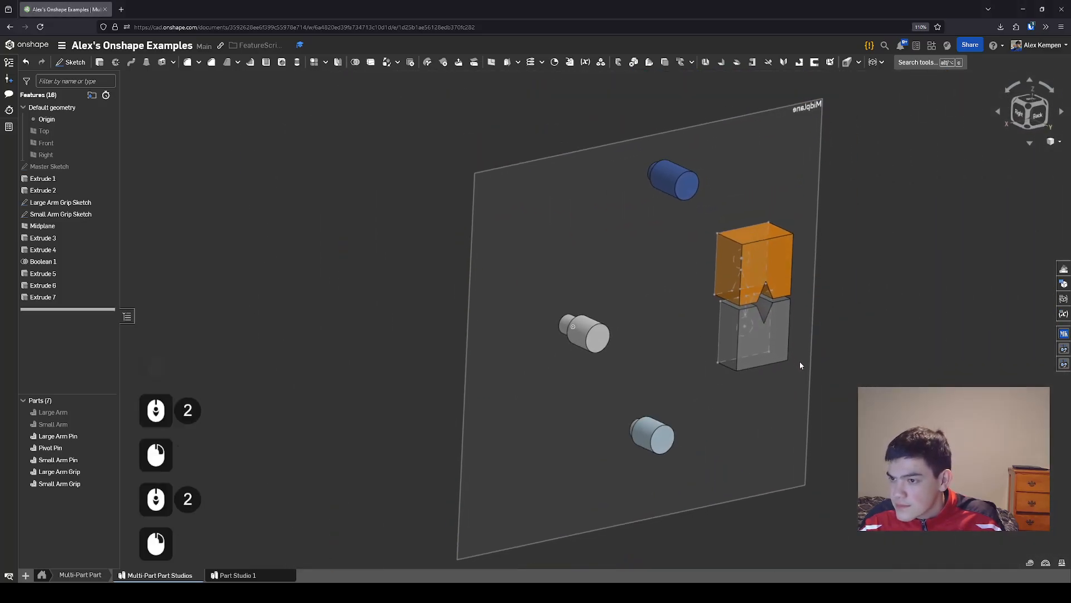
scroll(795, 359, down, 2)
middle_drag(795, 360, 772, 333)
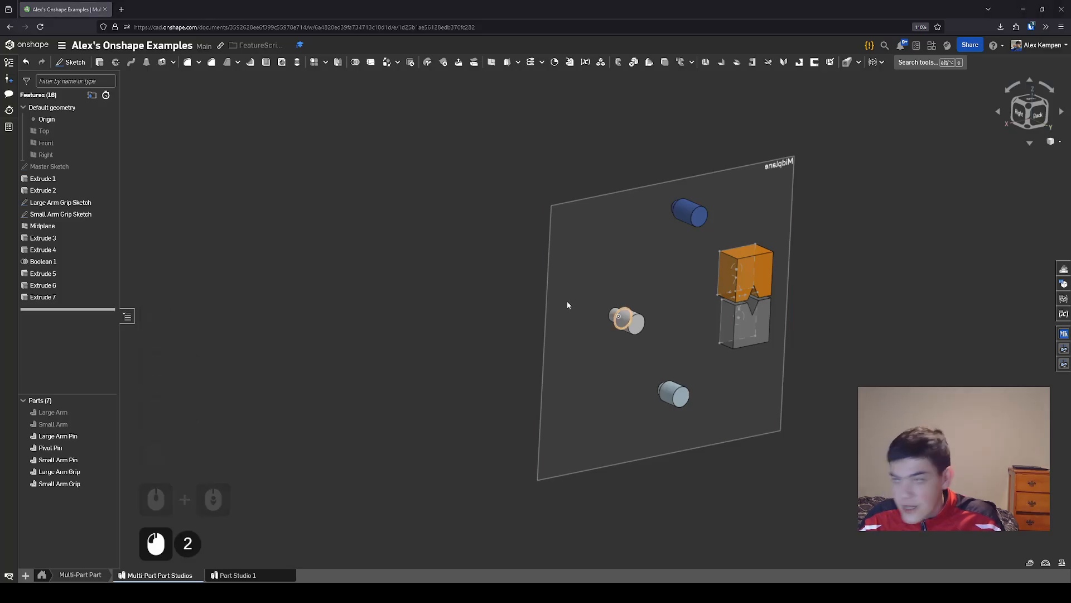
scroll(492, 304, down, 2)
right_drag(492, 304, 280, 271)
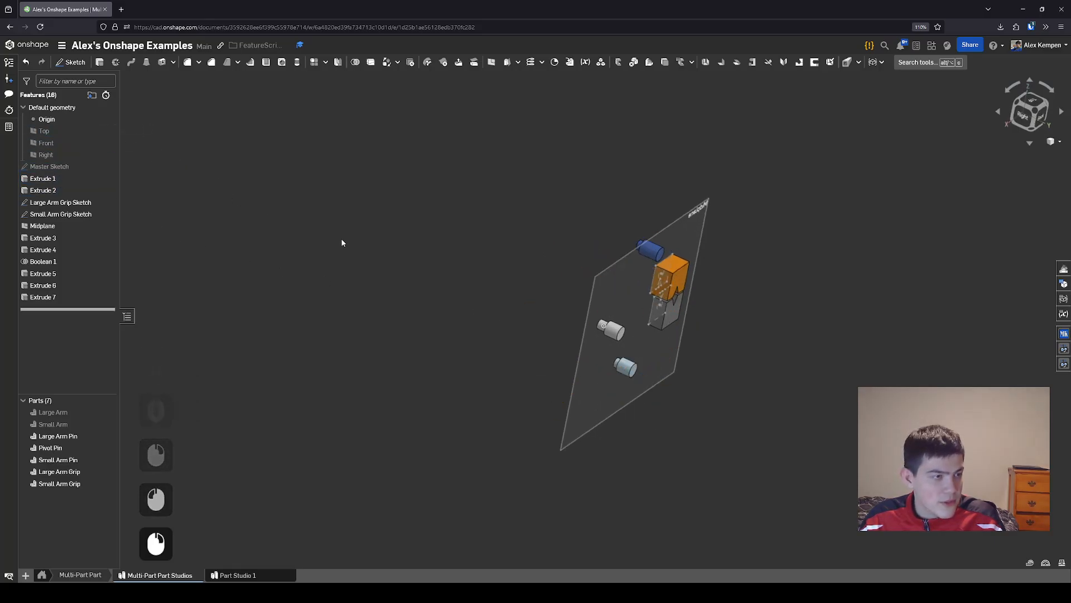
right_drag(342, 242, 361, 260)
scroll(675, 288, up, 2)
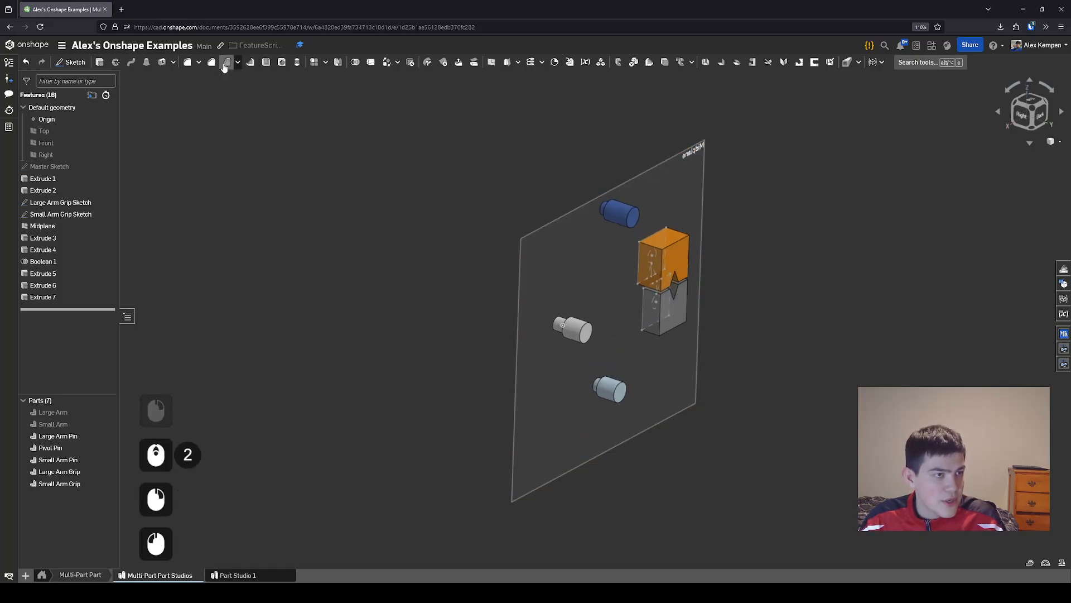
Start a part mirror of the Large Arm Pin, Large Arm Grip, Small Arm Grip, Pivot Pin and Small Arm Pin
click(337, 63)
scroll(561, 258, up, 3)
scroll(644, 273, down, 1)
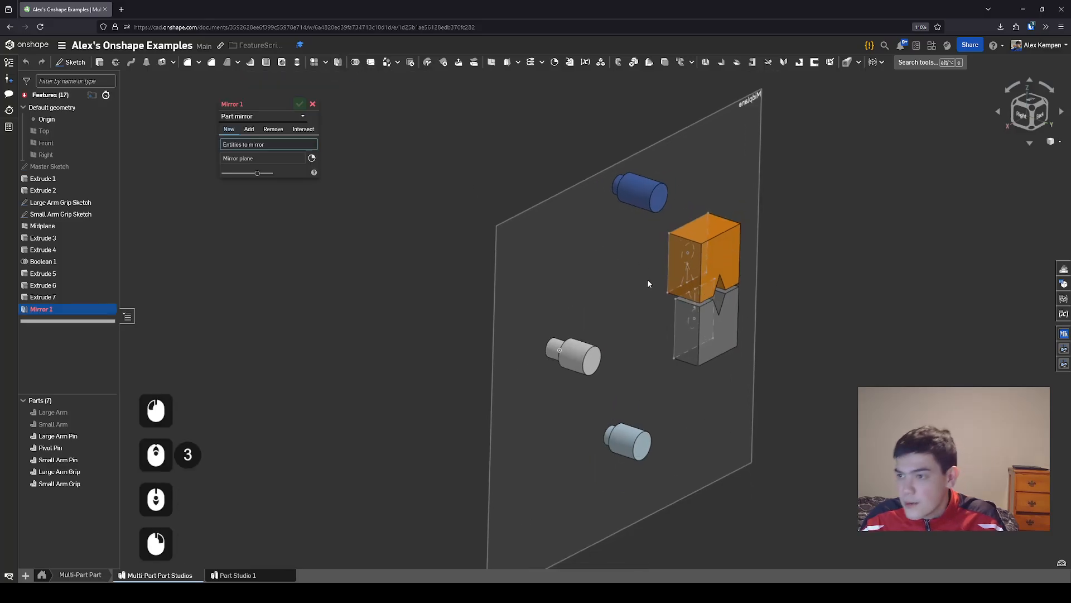
right_drag(647, 279, 634, 259)
middle_drag(633, 259, 621, 248)
click(616, 180)
click(694, 245)
click(700, 321)
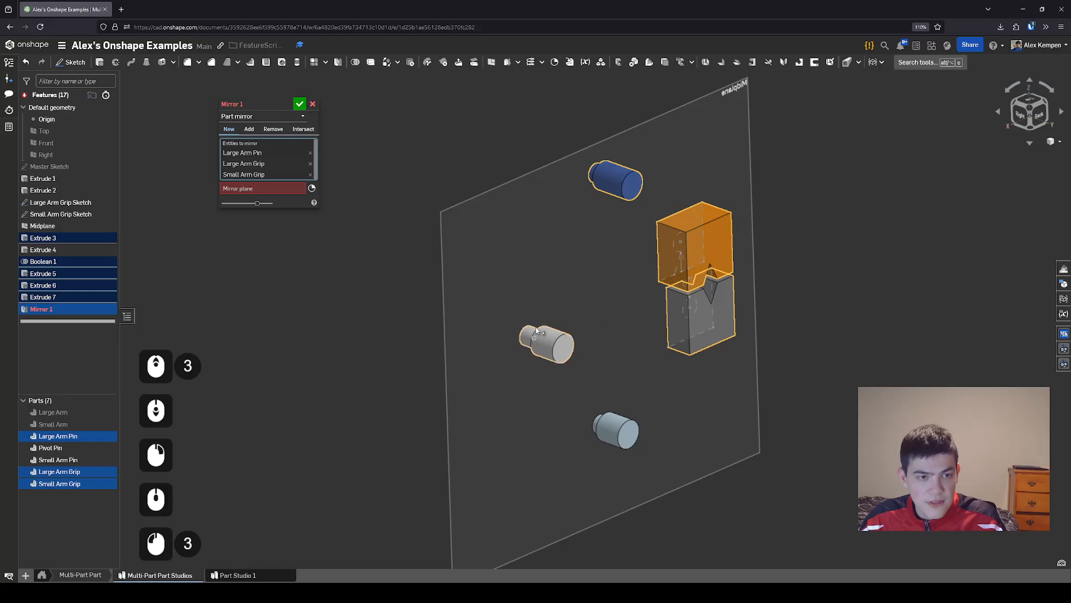
click(547, 345)
click(629, 433)
scroll(570, 364, down, 2)
Use the Midplane as the mirror plane for the selected pins and grips
click(270, 210)
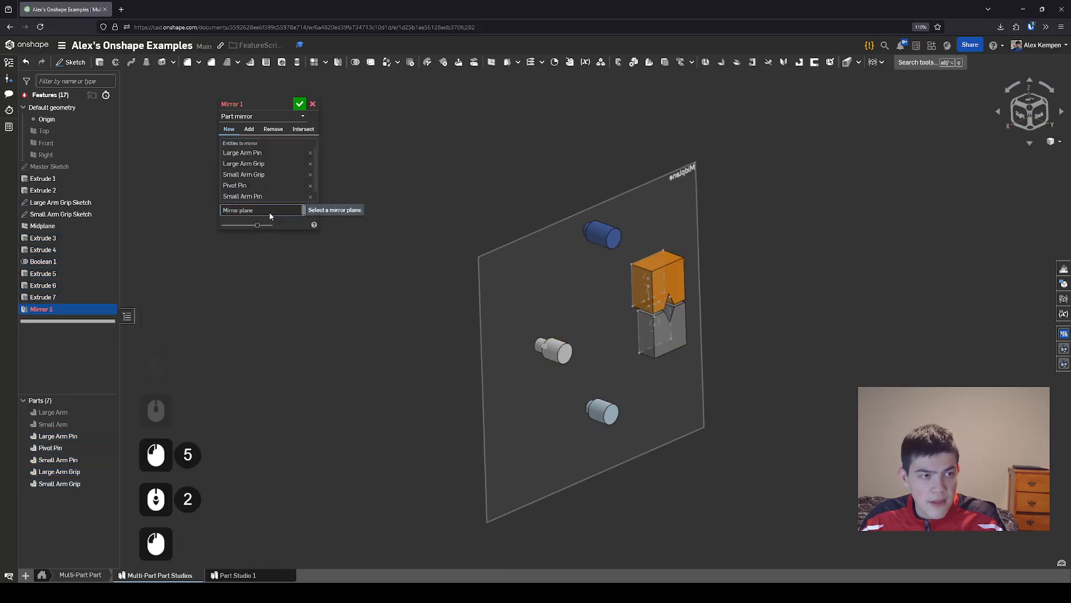
right_drag(510, 311, 529, 311)
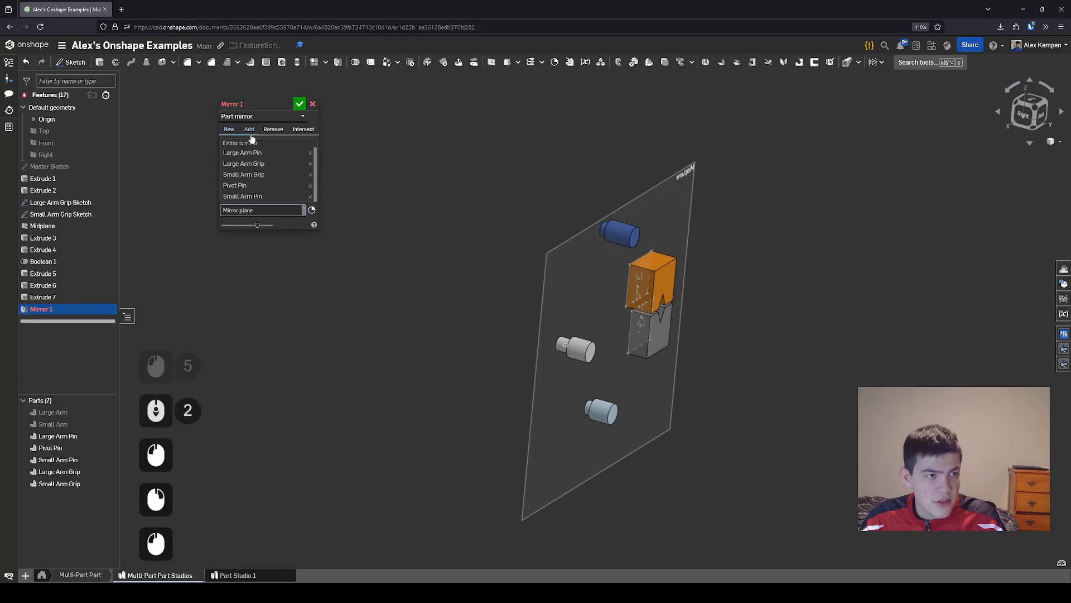
click(279, 158)
click(282, 159)
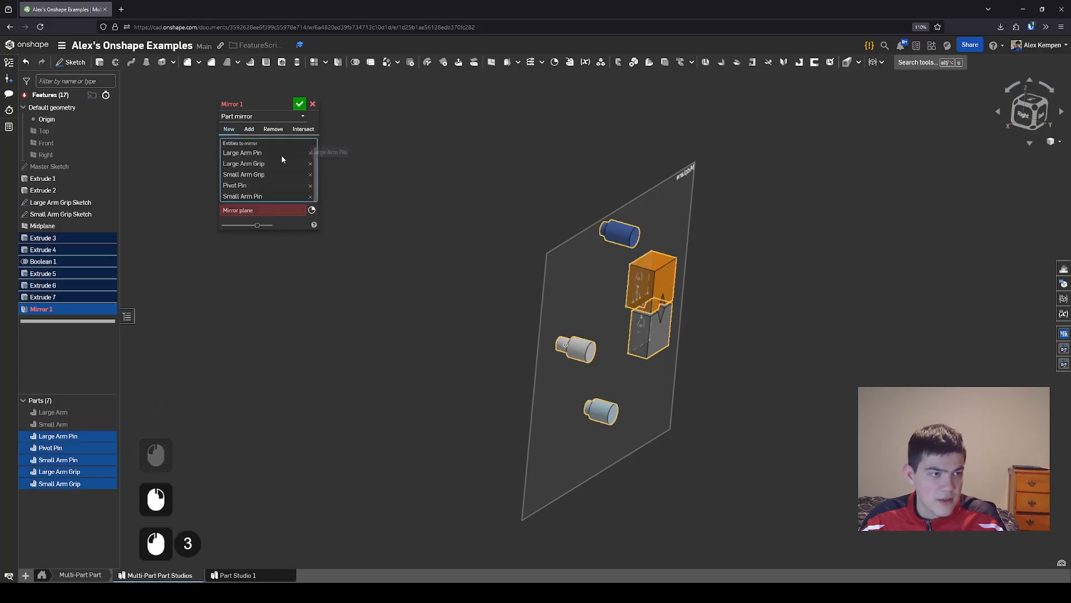
click(257, 211)
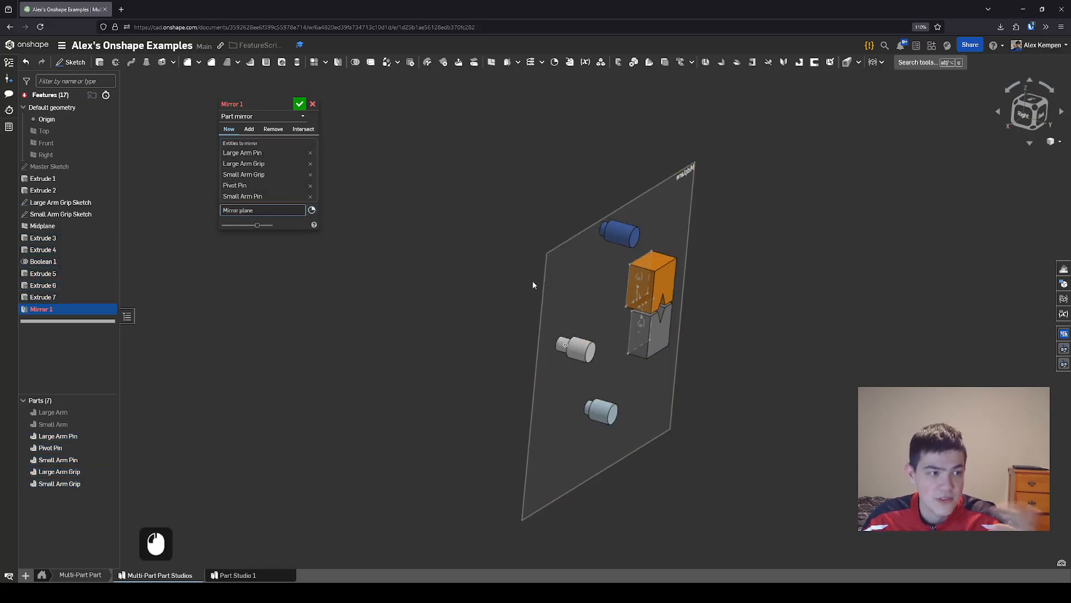
click(590, 279)
right_drag(494, 286, 402, 273)
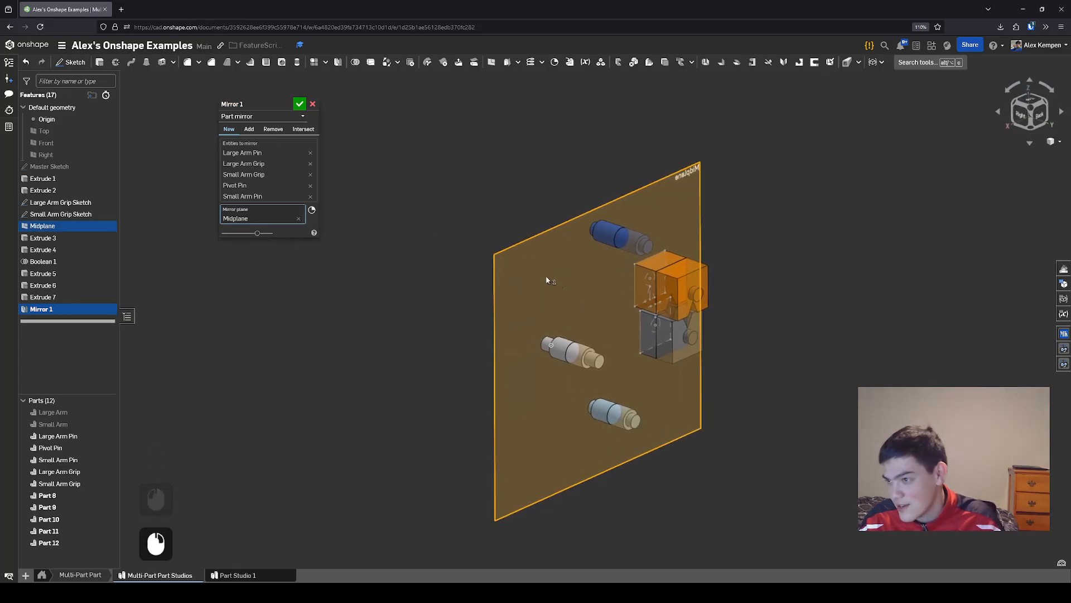
Merge the mirrored bodies into the originals, with the Pivot Pin, Small Arm Pin, Large Arm Pin, Small Arm Grip and Large Arm Grip as merge scope
click(249, 129)
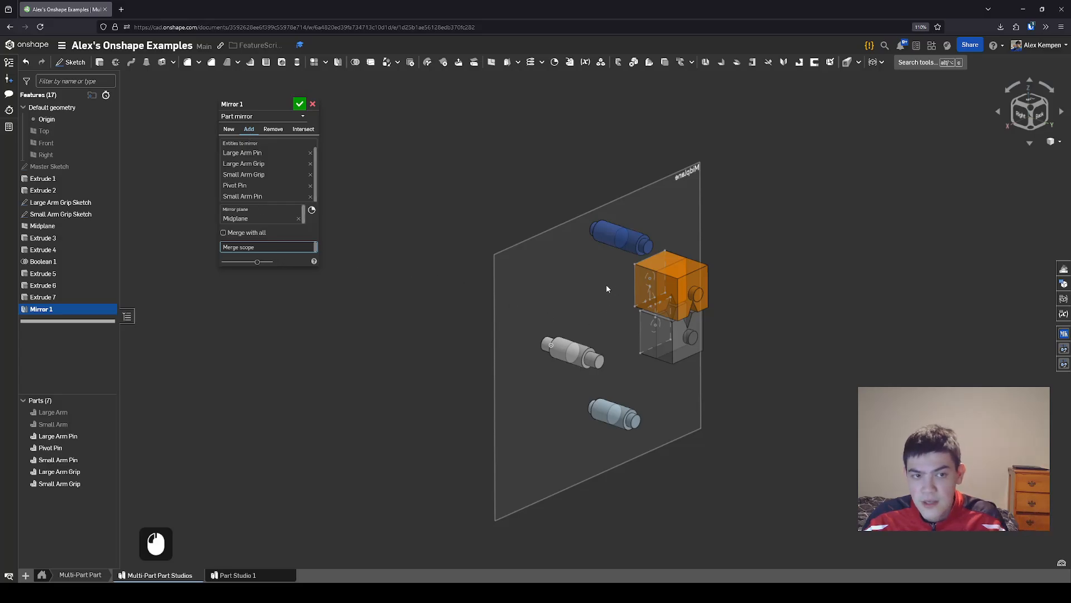
scroll(608, 283, up, 2)
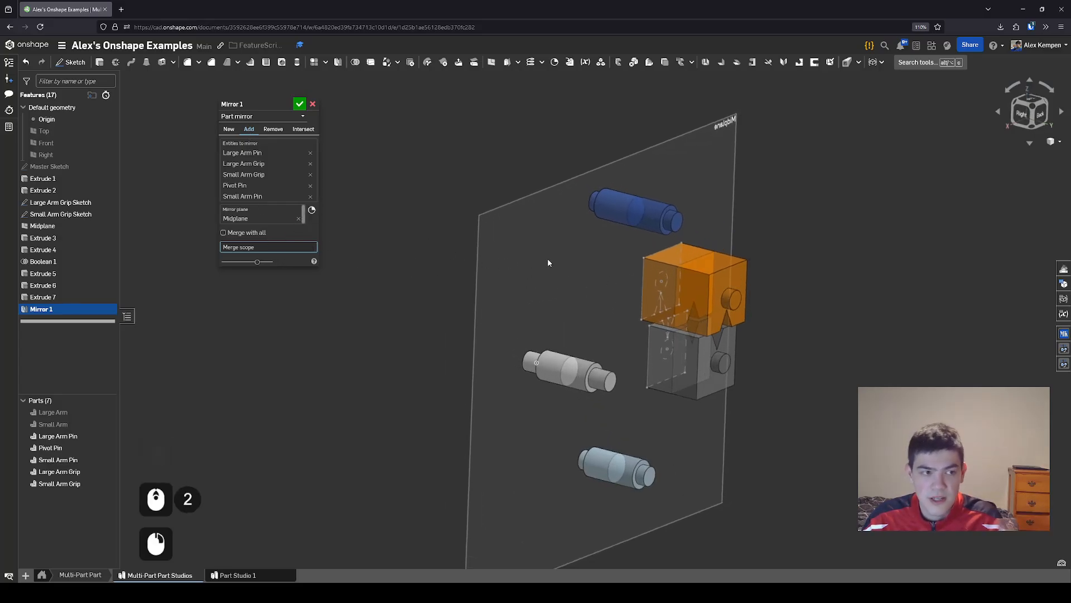
mouse_move(597, 282)
right_down()
mouse_move(587, 300)
mouse_move(588, 285)
right_up()
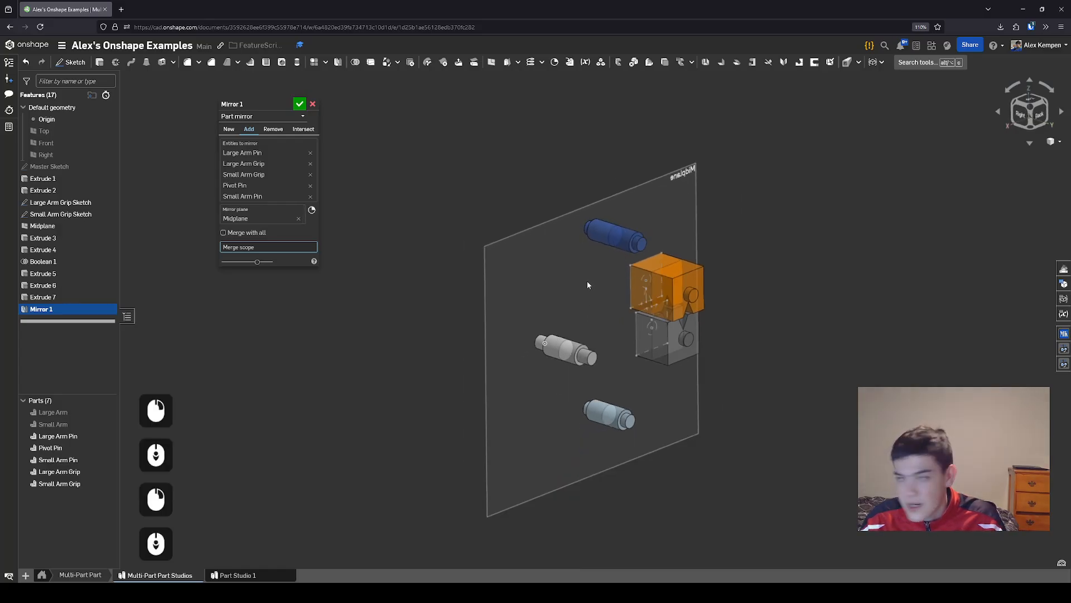
drag(457, 165, 760, 460)
scroll(628, 333, up, 2)
scroll(629, 332, up, 1)
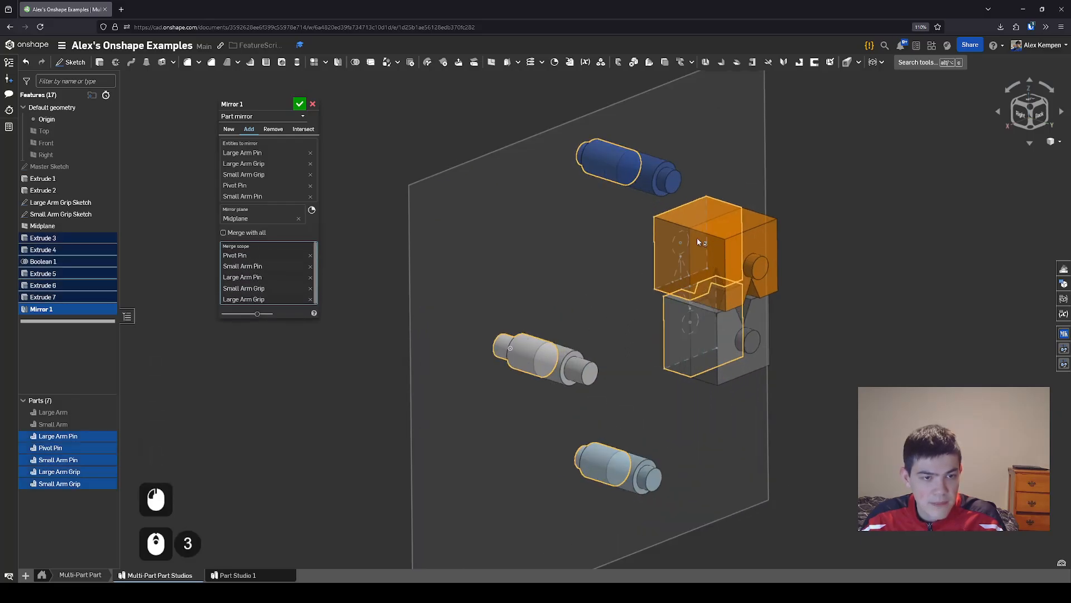
scroll(529, 279, down, 2)
right_drag(529, 281, 485, 260)
scroll(585, 281, up, 1)
right_drag(585, 280, 660, 273)
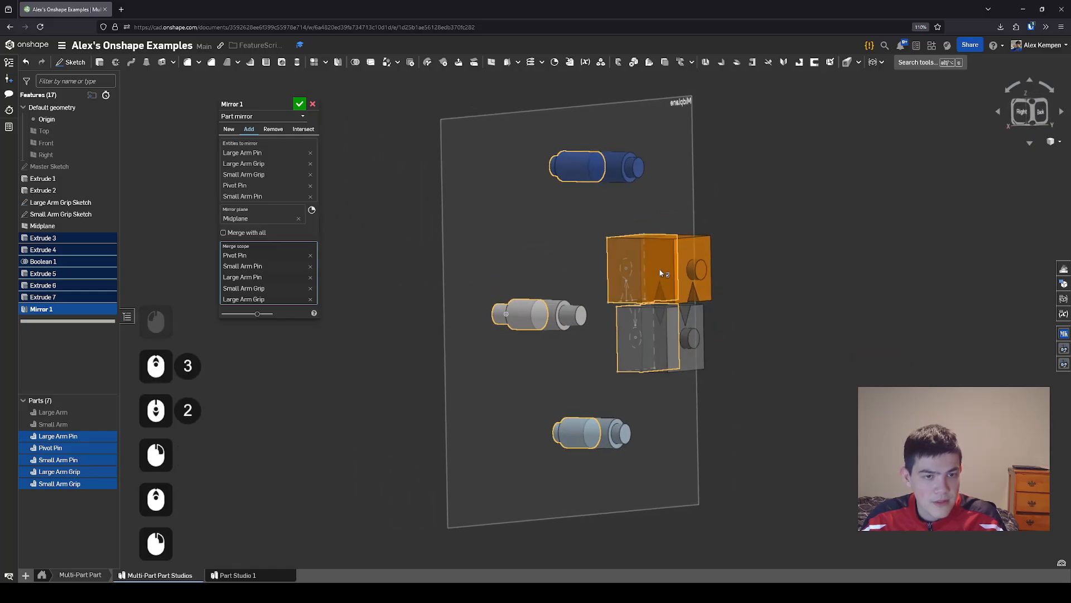
click(300, 104)
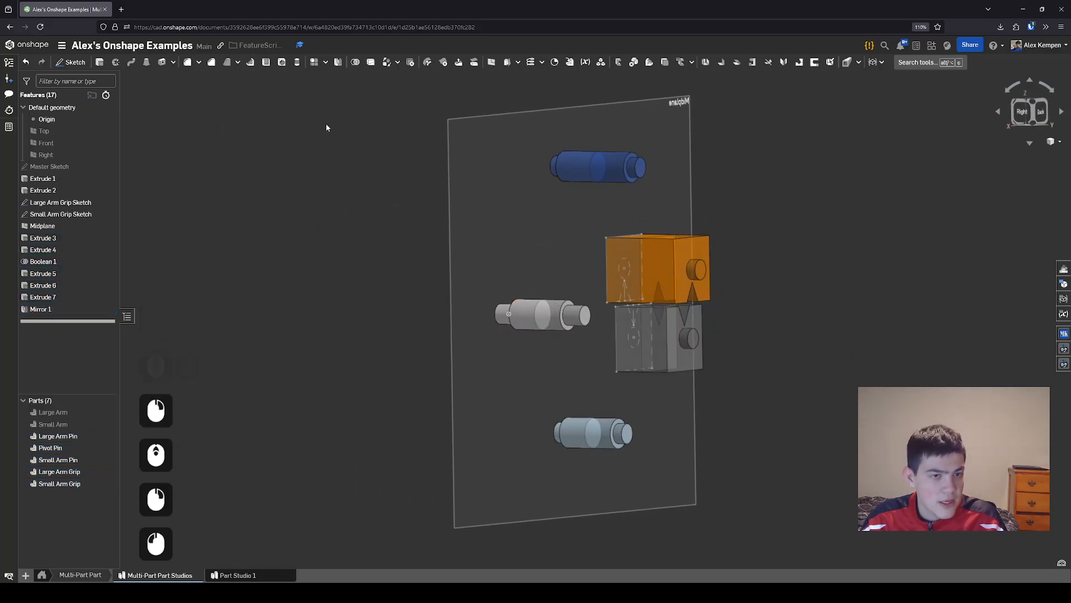
Examine the joined pins and grips up close and at an angle to the Midplane
scroll(638, 289, up, 2)
right_drag(638, 289, 635, 284)
click(635, 284)
click(368, 349)
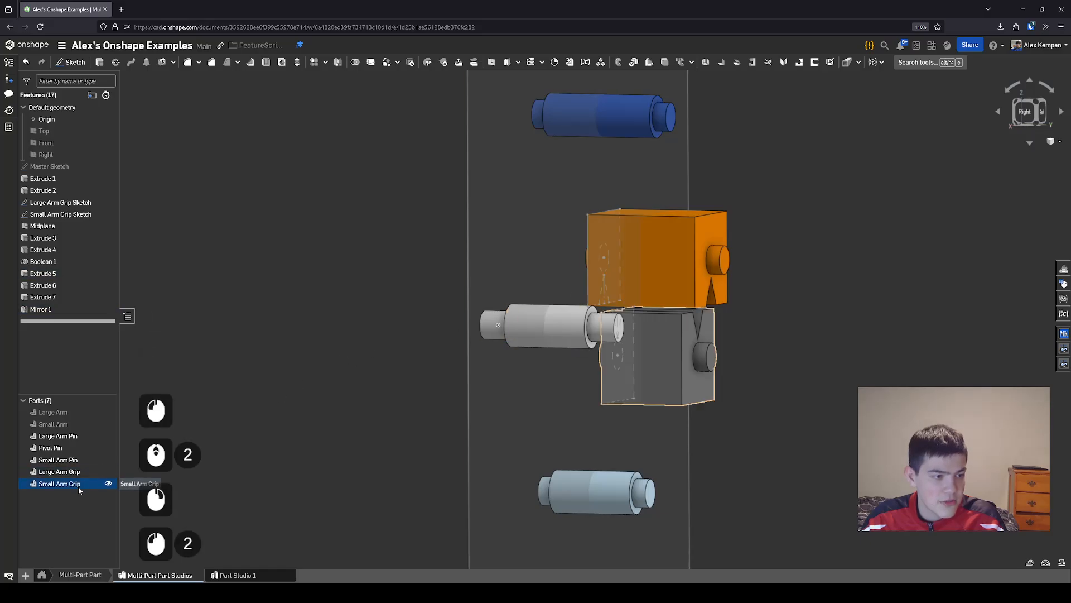
scroll(432, 410, down, 1)
right_drag(432, 411, 488, 363)
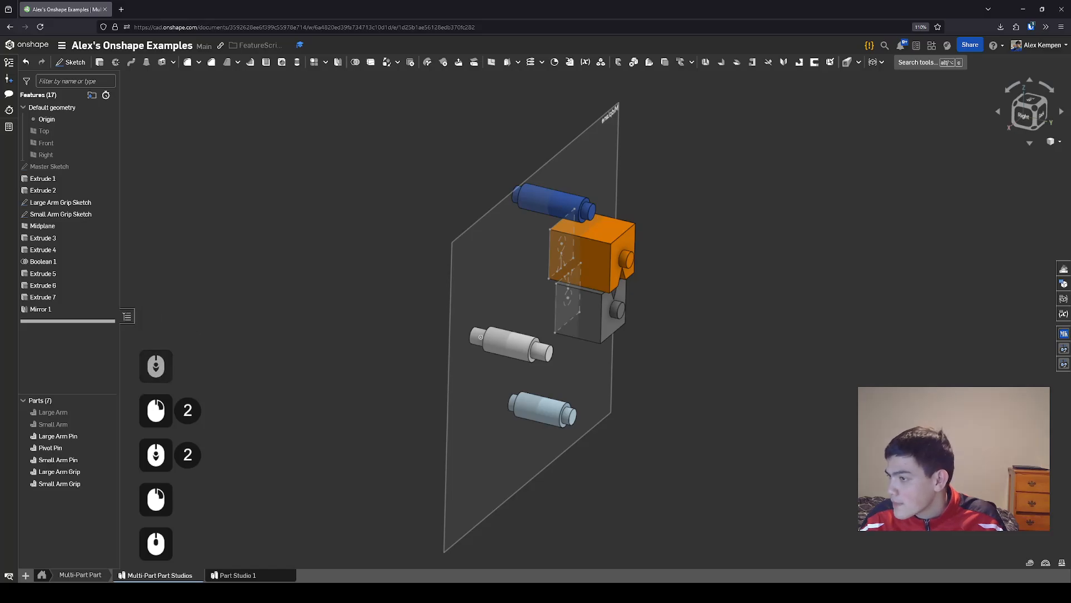
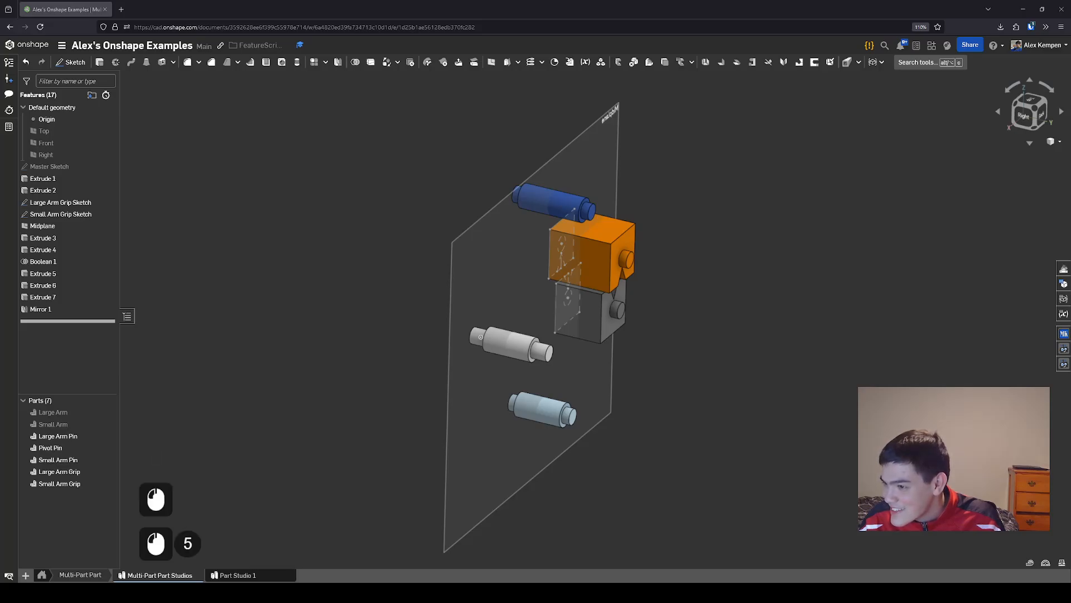
Try merging Mirror 1 with all parts, and restore the merge scope limited to the selected pins and grips
double_click(37, 308)
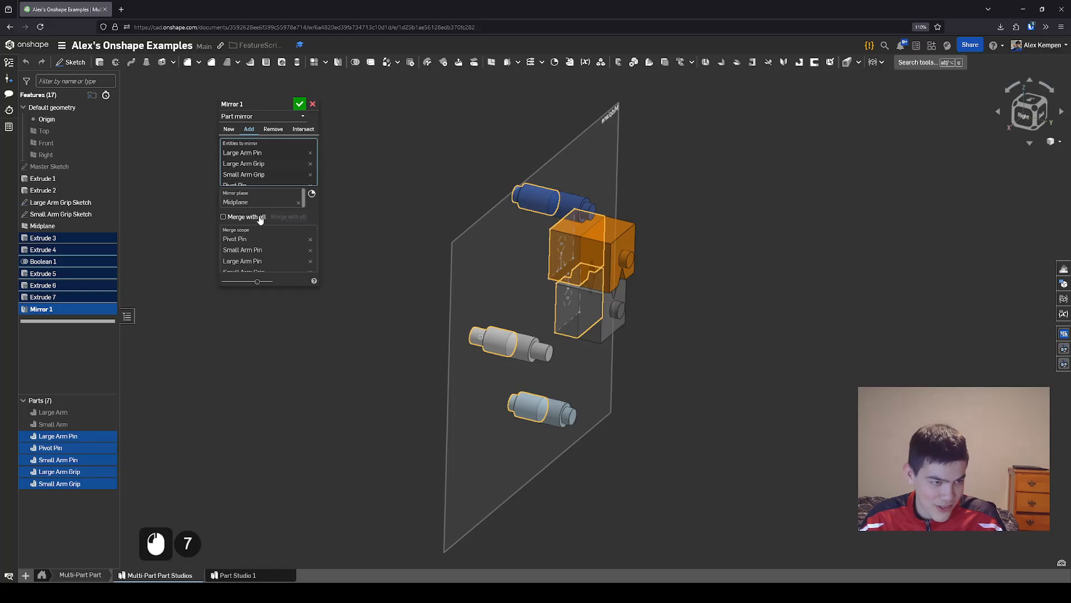
scroll(260, 255, down, 4)
click(240, 218)
scroll(507, 292, up, 2)
right_drag(530, 287, 507, 267)
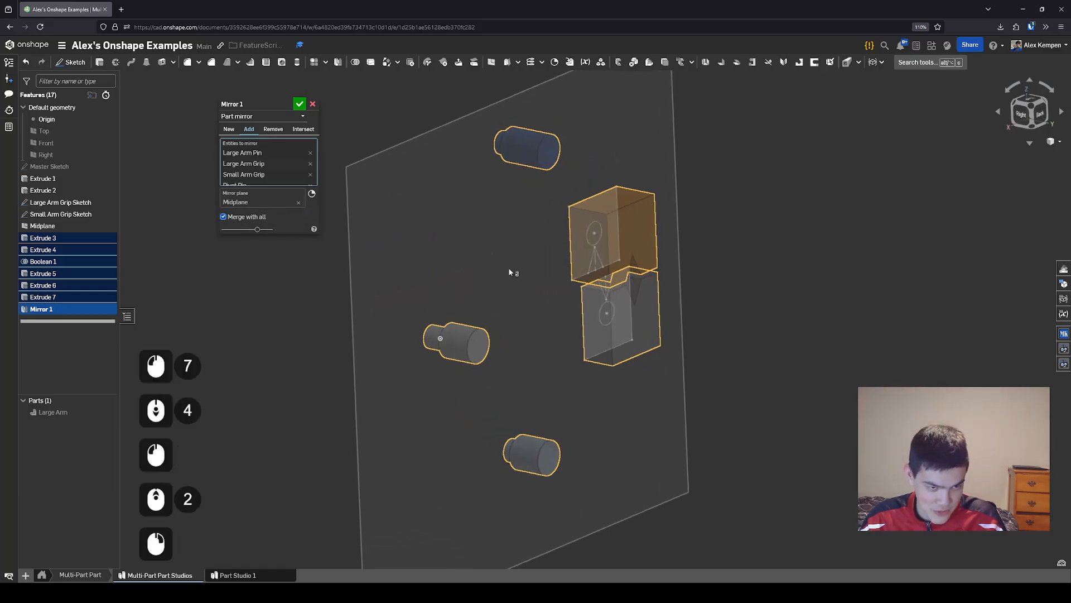
scroll(450, 323, down, 2)
click(240, 217)
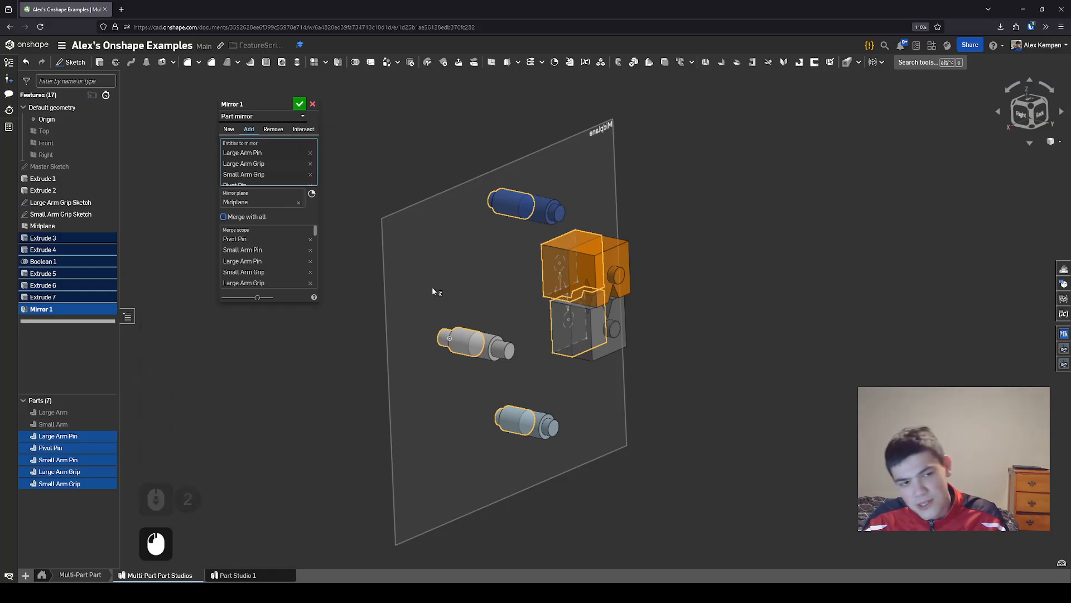
right_drag(433, 288, 389, 314)
click(299, 105)
Inspect the full-length pins and grips with the Midplane seen nearly edge-on
scroll(418, 285, down, 2)
scroll(374, 306, up, 1)
right_drag(323, 313, 329, 319)
click(333, 311)
middle_drag(329, 319, 333, 327)
scroll(332, 327, down, 1)
scroll(558, 319, up, 4)
right_drag(655, 334, 645, 306)
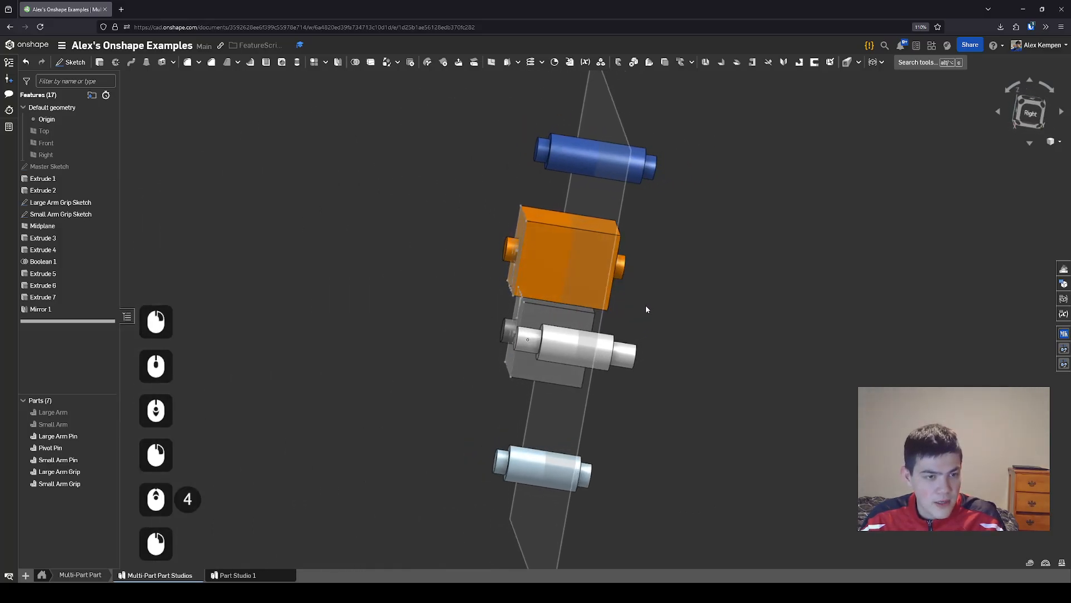
Show the Large Arm and Small Arm again, and hide the Large Arm Grip Sketch and Small Arm Grip Sketch
click(108, 424)
right_drag(240, 391, 856, 414)
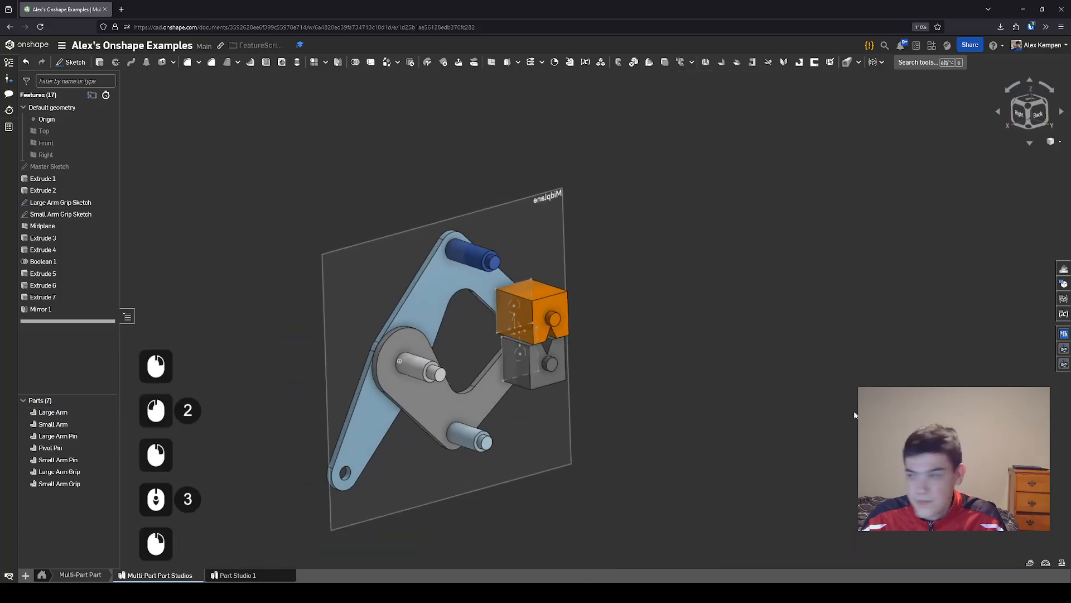
scroll(855, 419, down, 1)
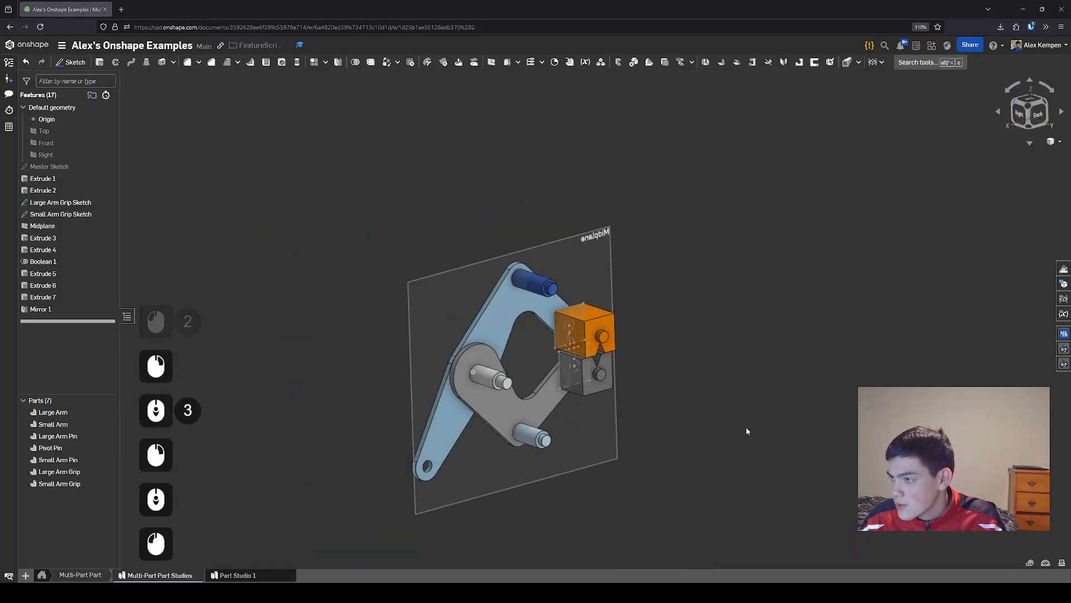
right_drag(747, 431, 704, 373)
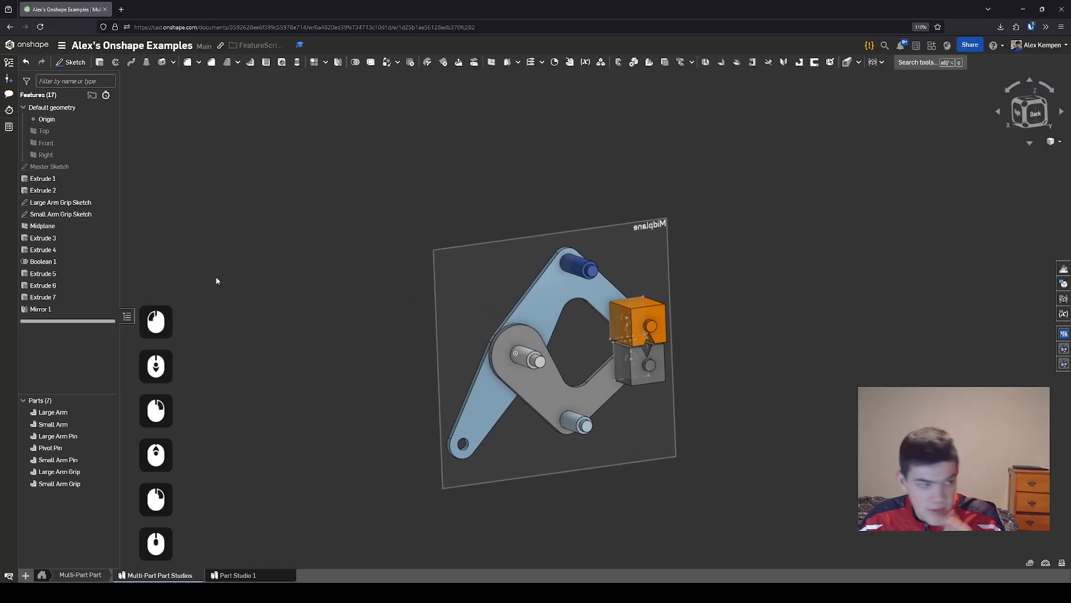
click(113, 203)
click(112, 214)
mouse_move(282, 317)
right_down()
mouse_move(584, 391)
mouse_move(816, 386)
right_up()
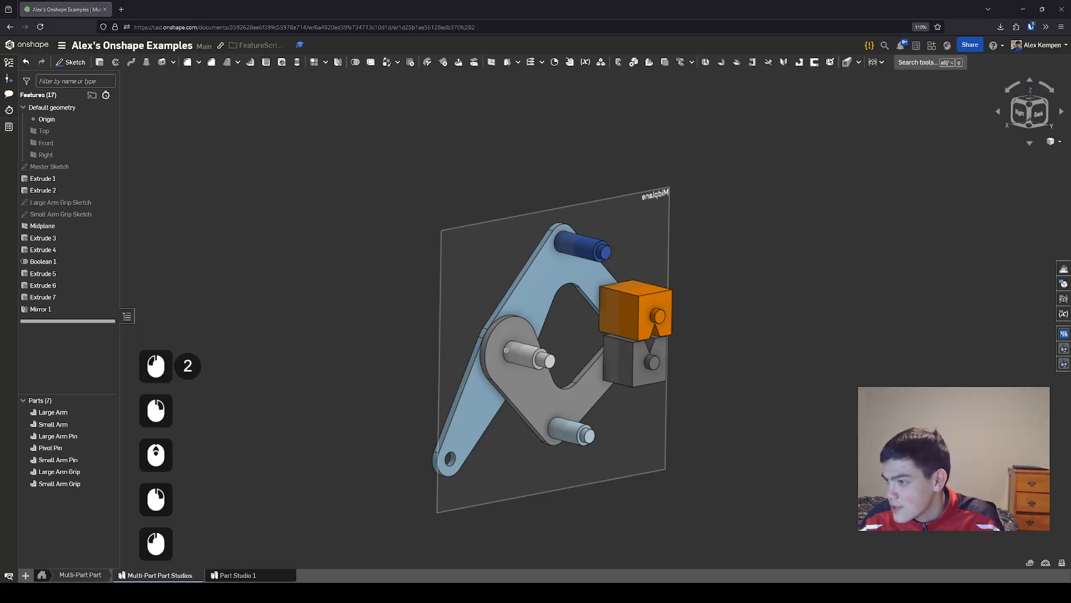
Start an edge fillet on the two upper lengthwise edges of the Large Arm Grip
right_drag(637, 362, 617, 347)
scroll(625, 349, up, 4)
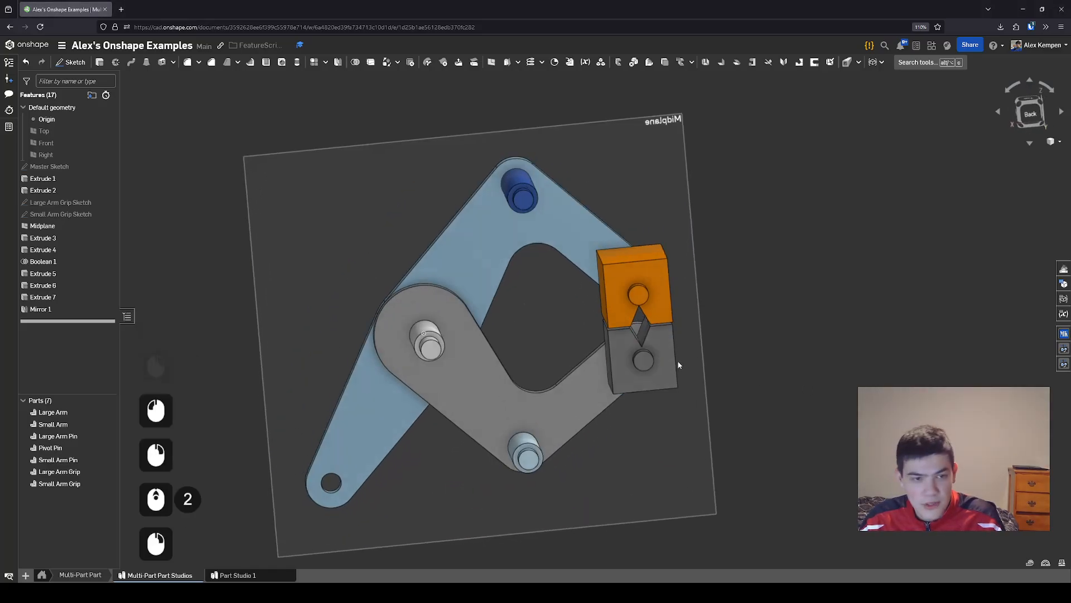
scroll(759, 329, up, 1)
right_drag(745, 332, 732, 312)
click(187, 62)
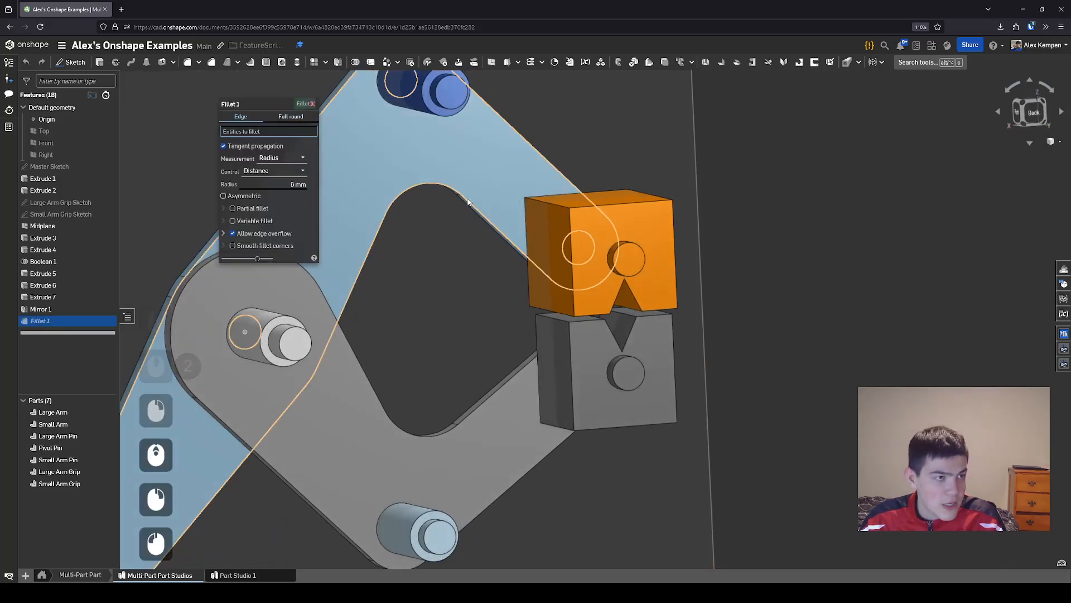
scroll(586, 235, up, 2)
mouse_move(569, 201)
right_down()
mouse_move(558, 193)
mouse_move(566, 199)
right_up()
click(568, 183)
click(598, 130)
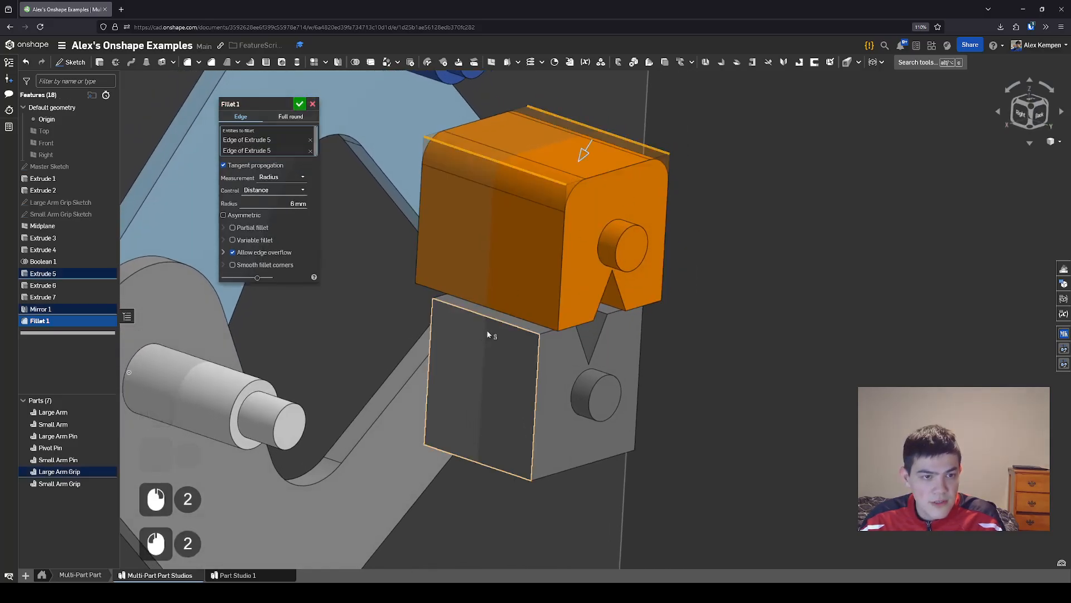
Add the two lower outer lengthwise edges of the Large Arm Grip to the fillet, leaving out its side face
click(517, 317)
right_drag(518, 316, 631, 298)
click(633, 296)
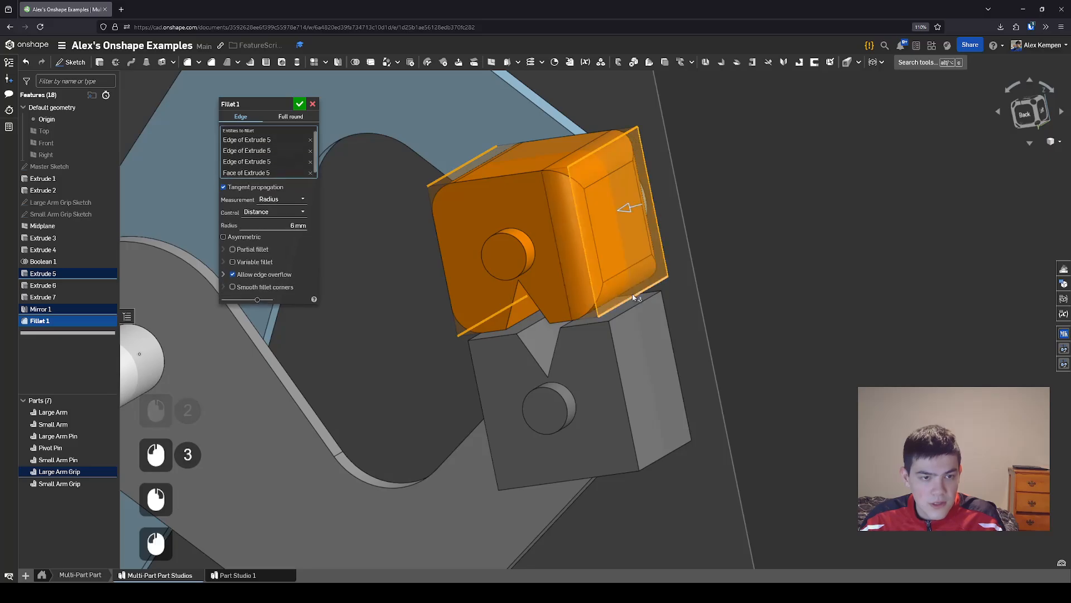
click(630, 269)
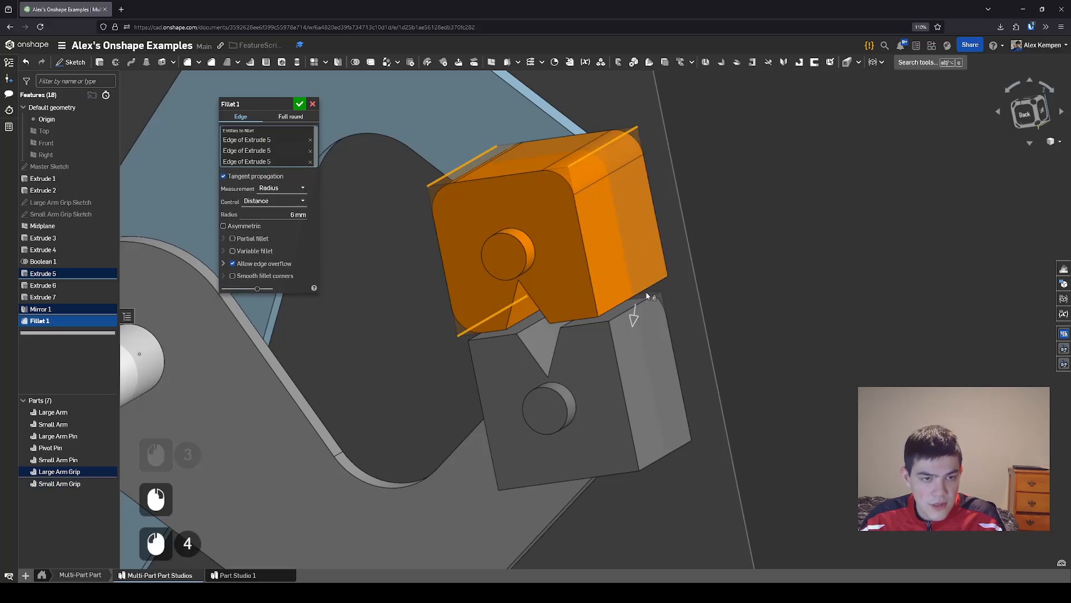
click(647, 289)
scroll(646, 286, up, 1)
right_drag(521, 304, 598, 287)
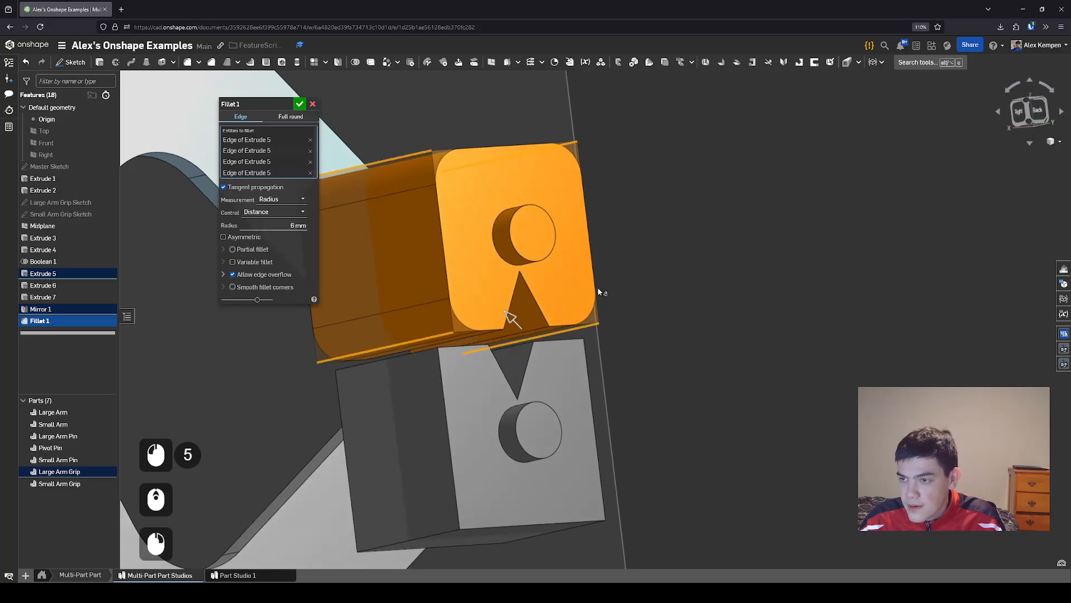
Add the three edges of the Large Arm Grip's V-notch to the fillet and set the radius to 2 mm
scroll(572, 301, up, 3)
click(534, 335)
right_drag(528, 331, 474, 261)
click(468, 301)
right_drag(468, 300, 390, 352)
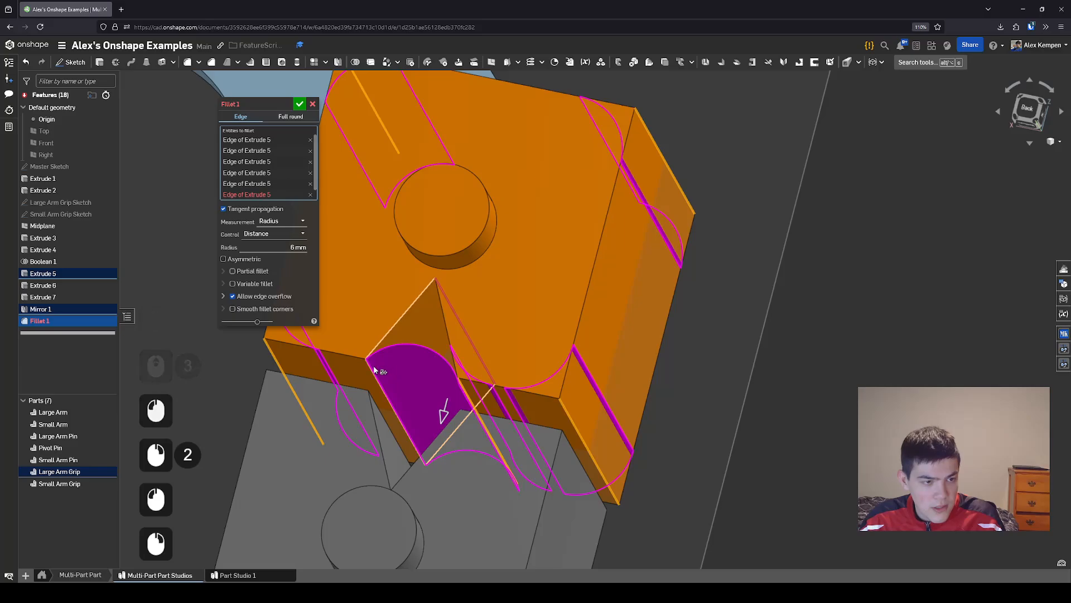
click(373, 370)
text(2)
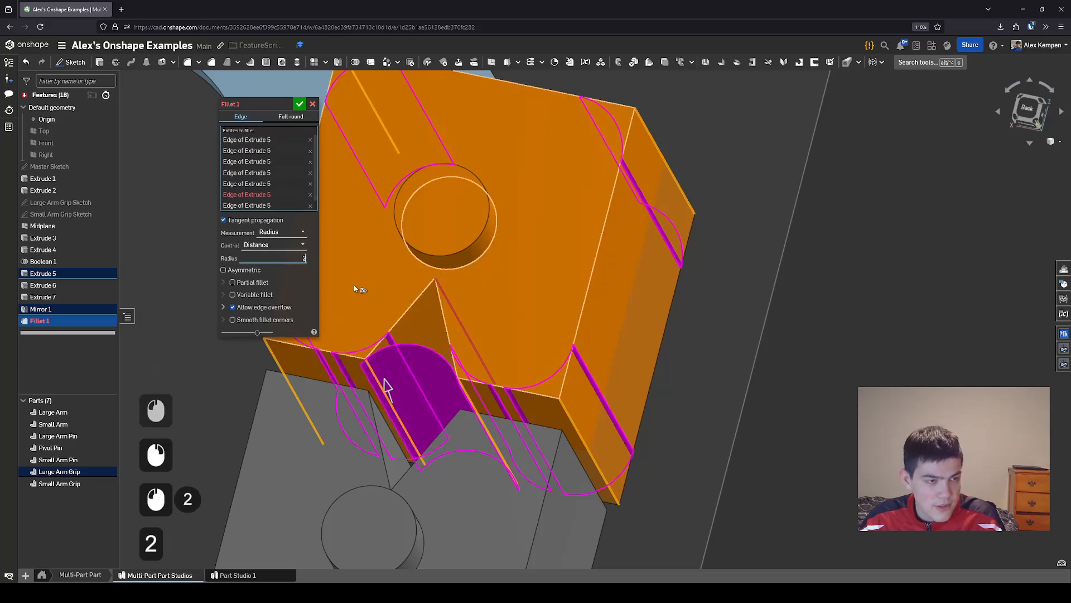
key(Return)
Extend the fillet to the Small Arm Grip's upper outer edge and the adjacent mouth edge of its V-notch
scroll(520, 358, down, 3)
right_drag(557, 379, 627, 332)
scroll(627, 333, down, 2)
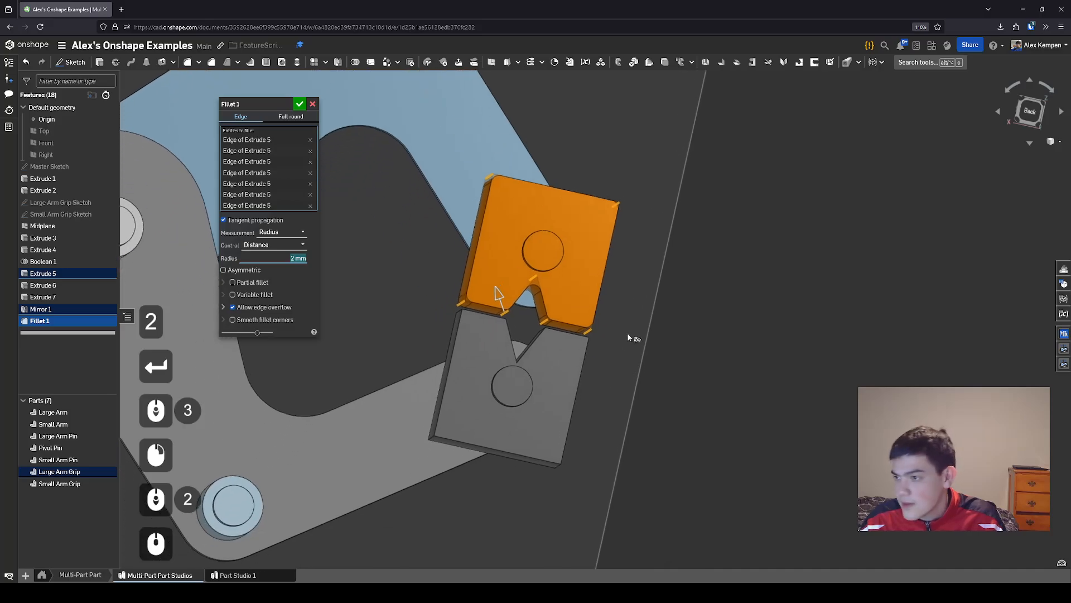
middle_drag(627, 333, 627, 321)
right_drag(627, 320, 566, 359)
scroll(566, 362, up, 4)
click(381, 360)
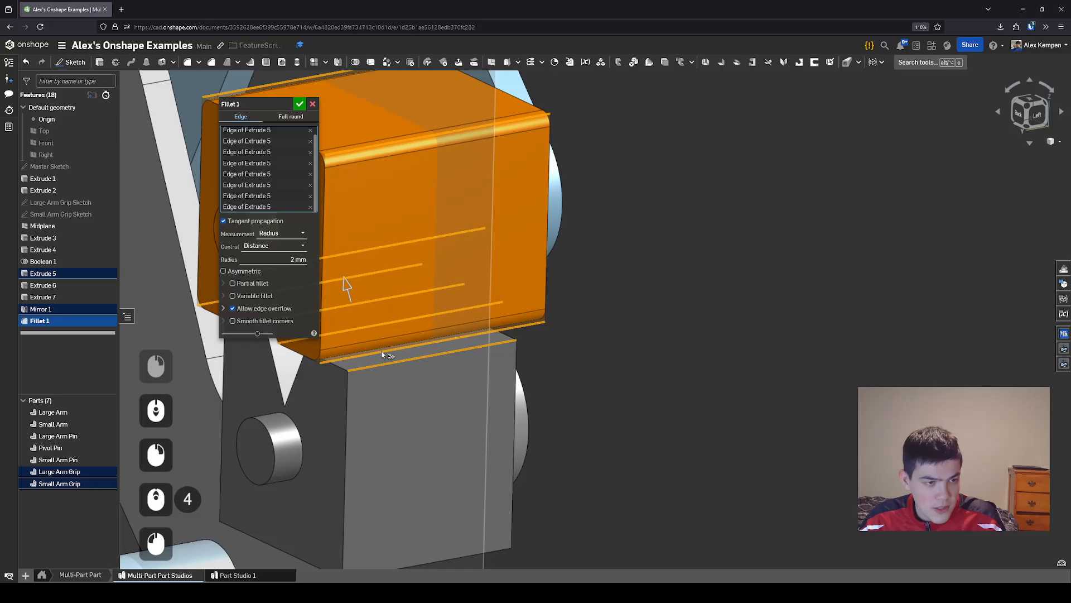
middle_drag(320, 356, 394, 350)
scroll(398, 353, up, 1)
click(400, 359)
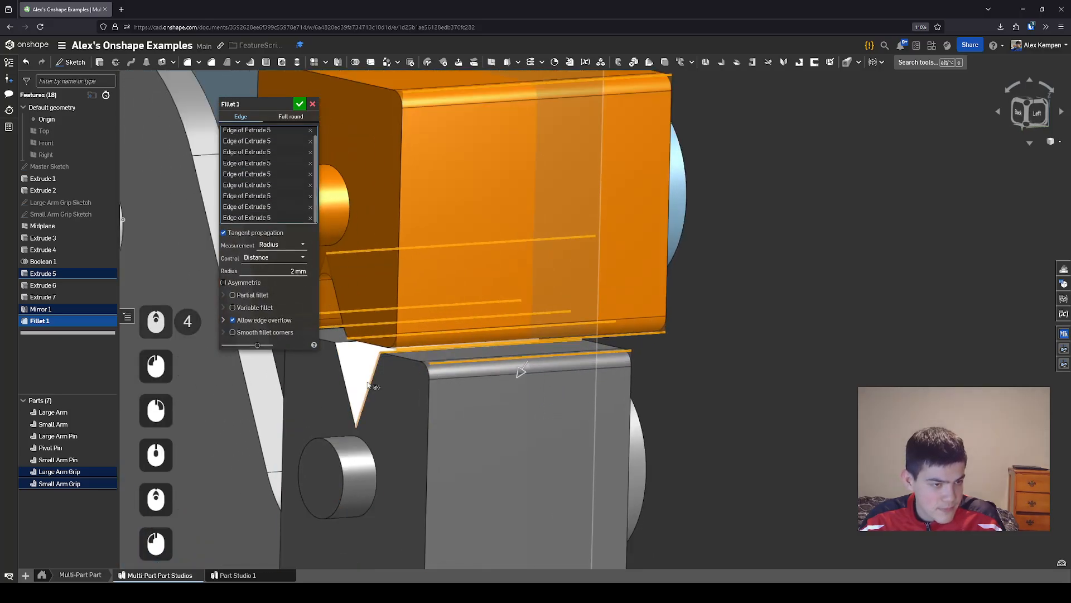
Add the Small Arm Grip's remaining V-notch edges and its other upper outer edge to the fillet
right_drag(374, 386, 362, 333)
click(380, 414)
click(363, 332)
click(364, 335)
click(368, 329)
middle_drag(373, 357, 457, 371)
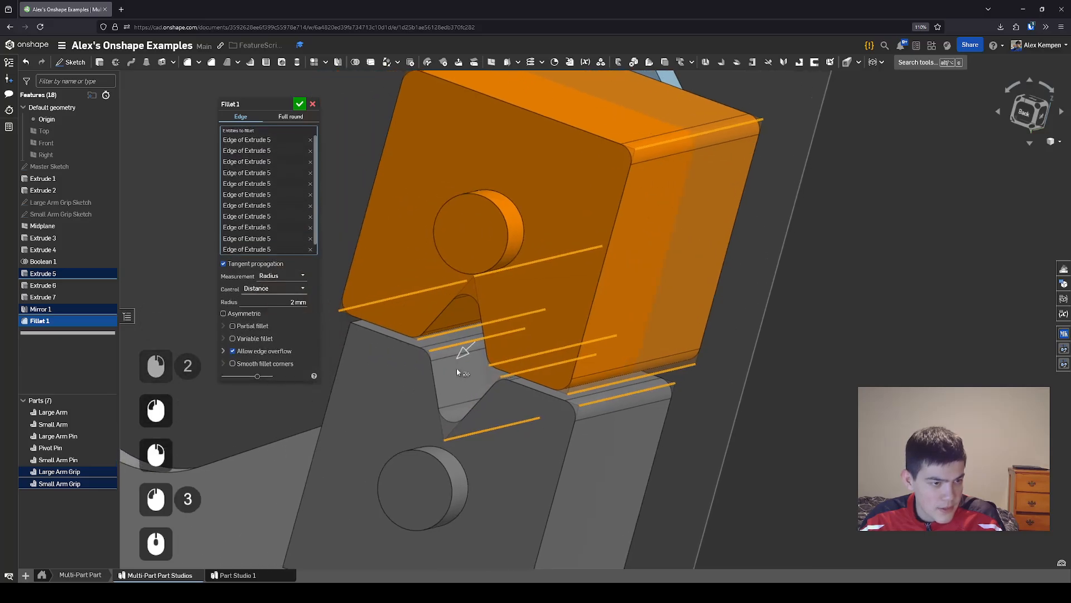
right_drag(373, 360, 429, 346)
click(355, 303)
Add the two lower lengthwise edges of the Small Arm Grip and complete the fillet on both grips
scroll(422, 391, down, 1)
middle_drag(421, 391, 493, 340)
scroll(493, 341, down, 1)
scroll(430, 471, up, 1)
click(430, 472)
right_drag(430, 471, 555, 471)
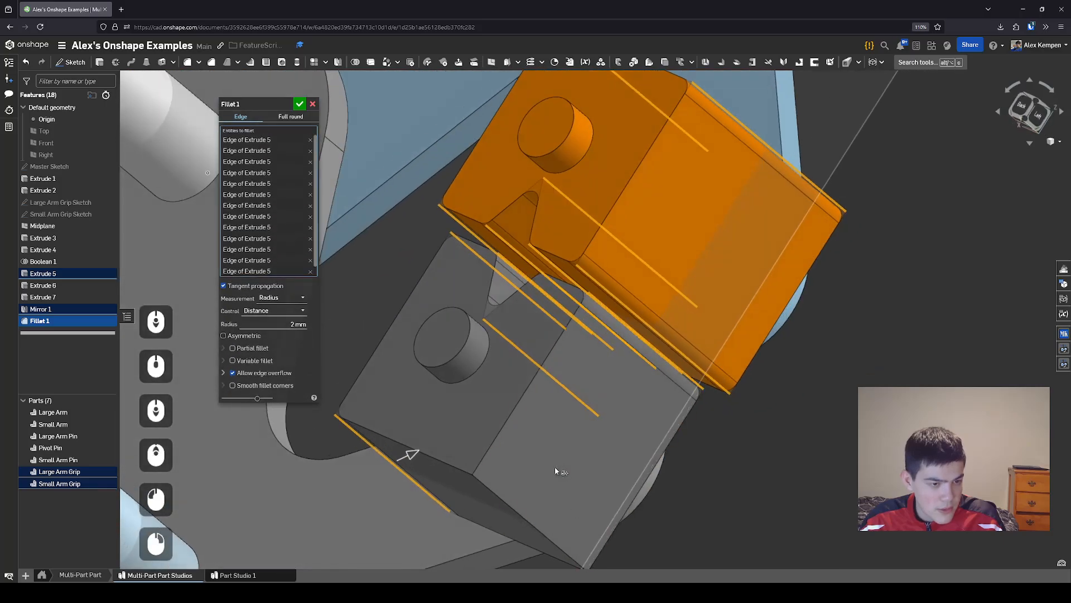
click(499, 501)
scroll(541, 402, down, 3)
right_drag(540, 402, 598, 458)
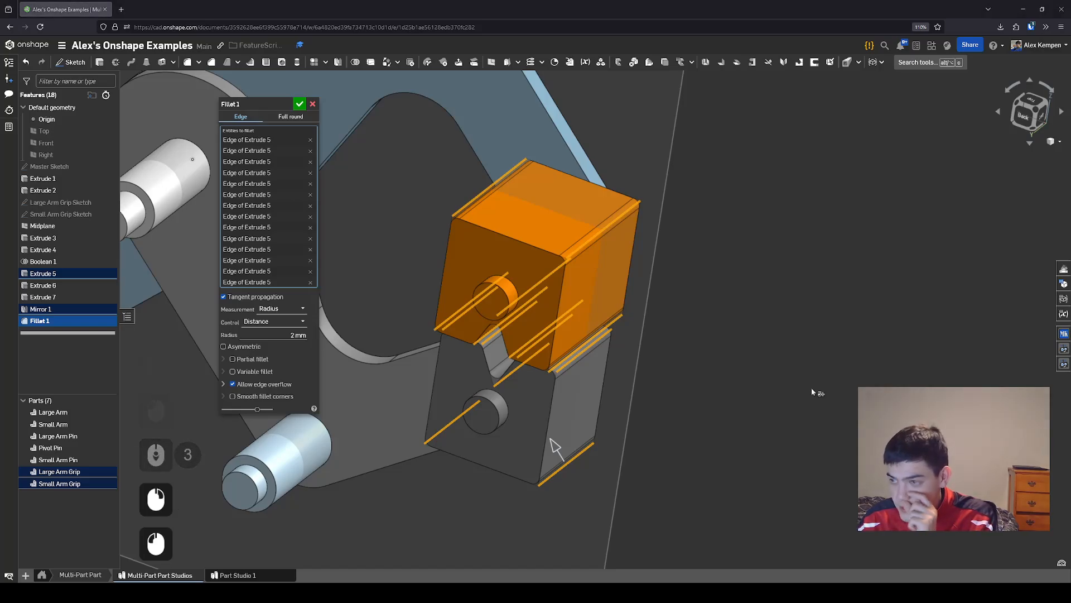
click(299, 105)
scroll(494, 426, down, 5)
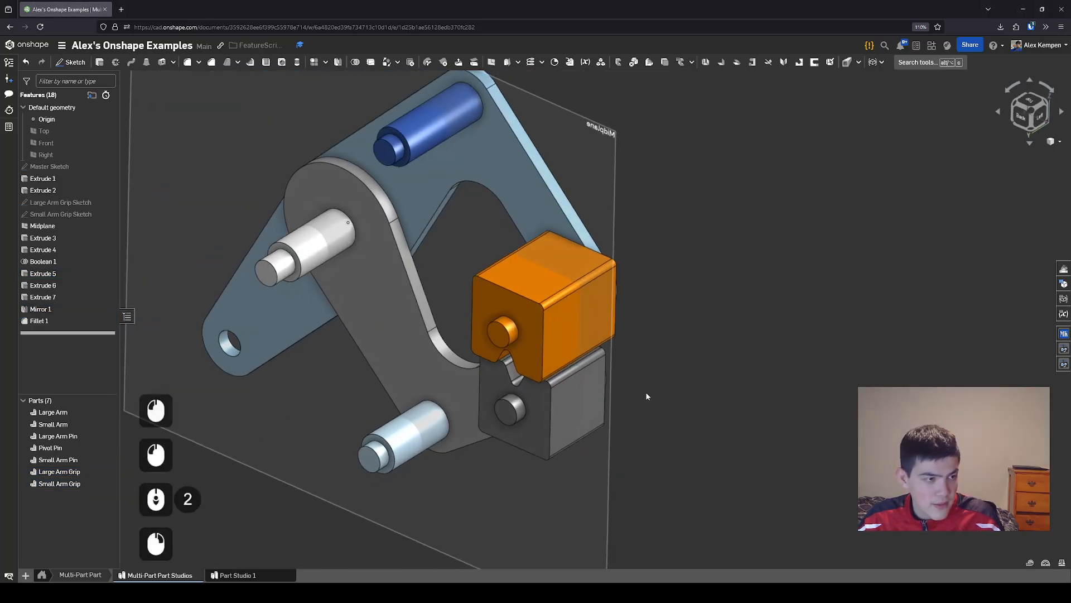
middle_drag(684, 474, 690, 452)
scroll(689, 452, down, 1)
right_drag(690, 452, 709, 434)
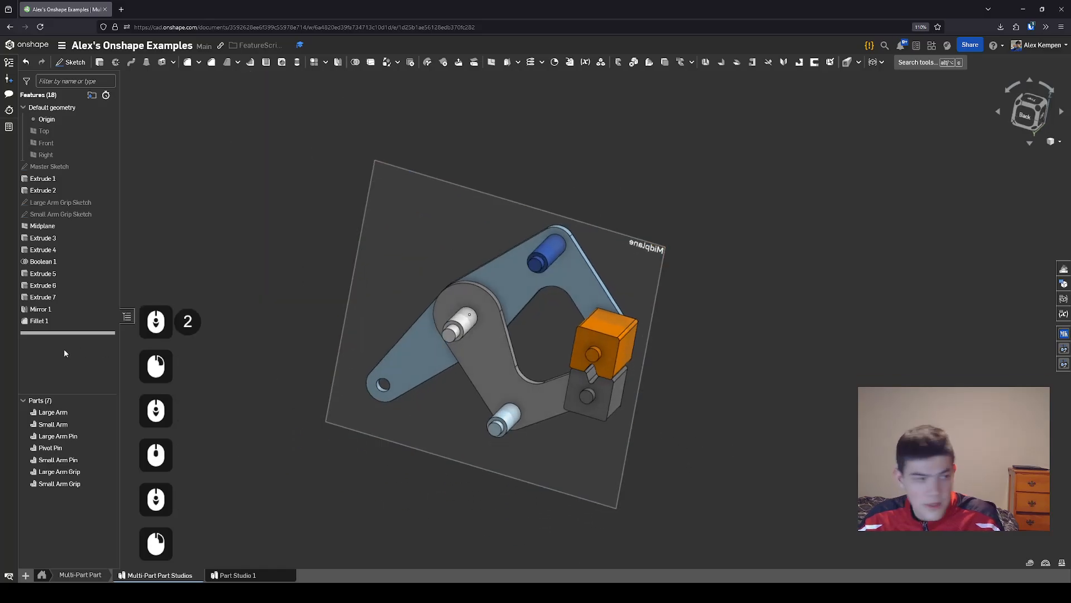
click(55, 412)
shift+click(56, 483)
right_click(71, 453)
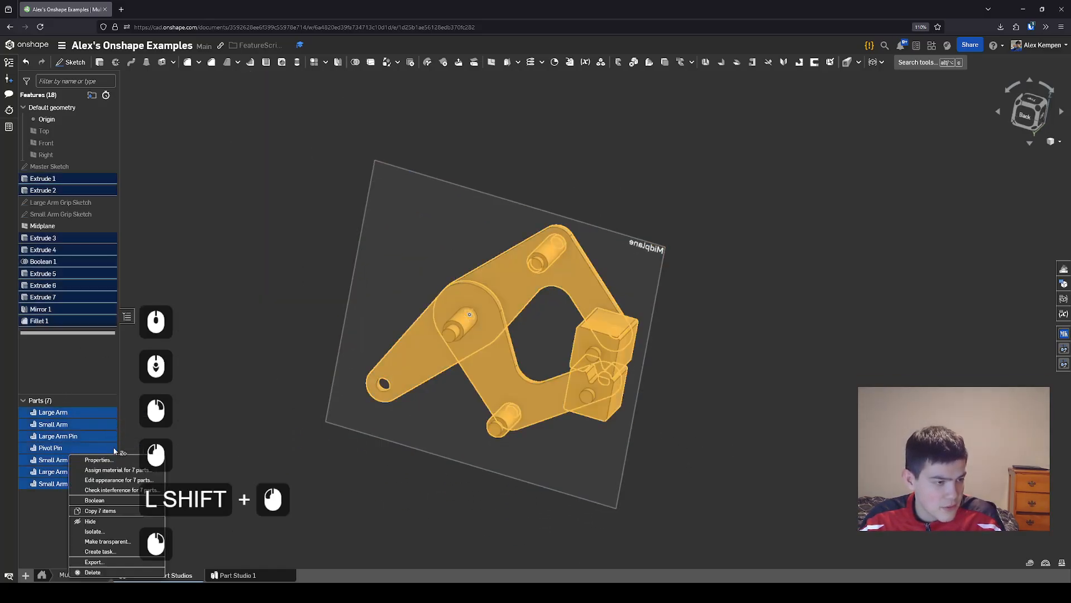
click(111, 414)
click(104, 412)
click(215, 413)
click(74, 414)
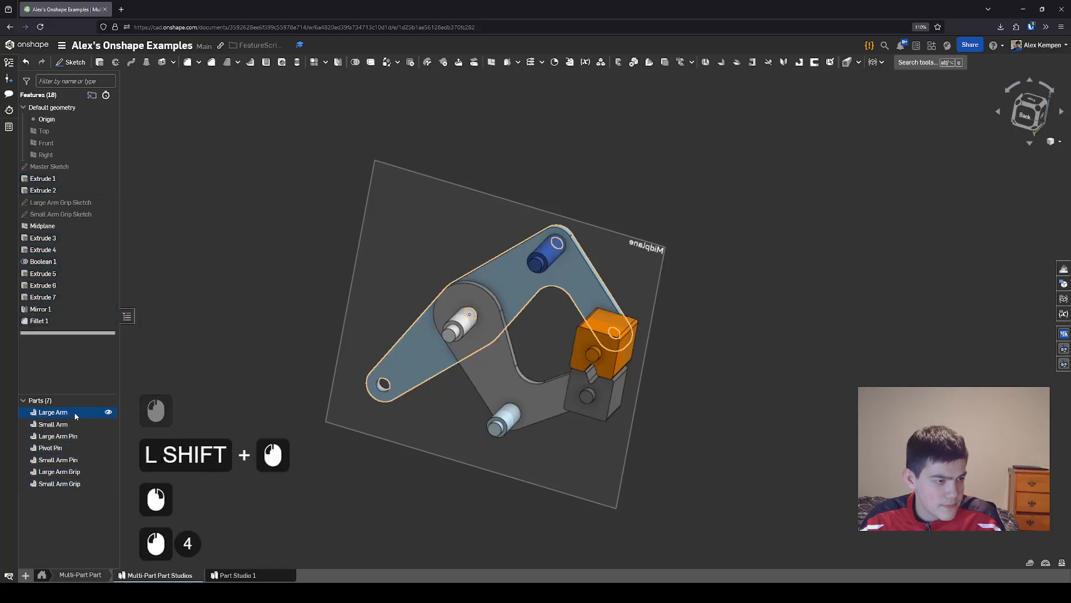
Assign the Aluminum - 1060 material to all seven parts and clear the selection
shift+click(67, 483)
right_click(84, 419)
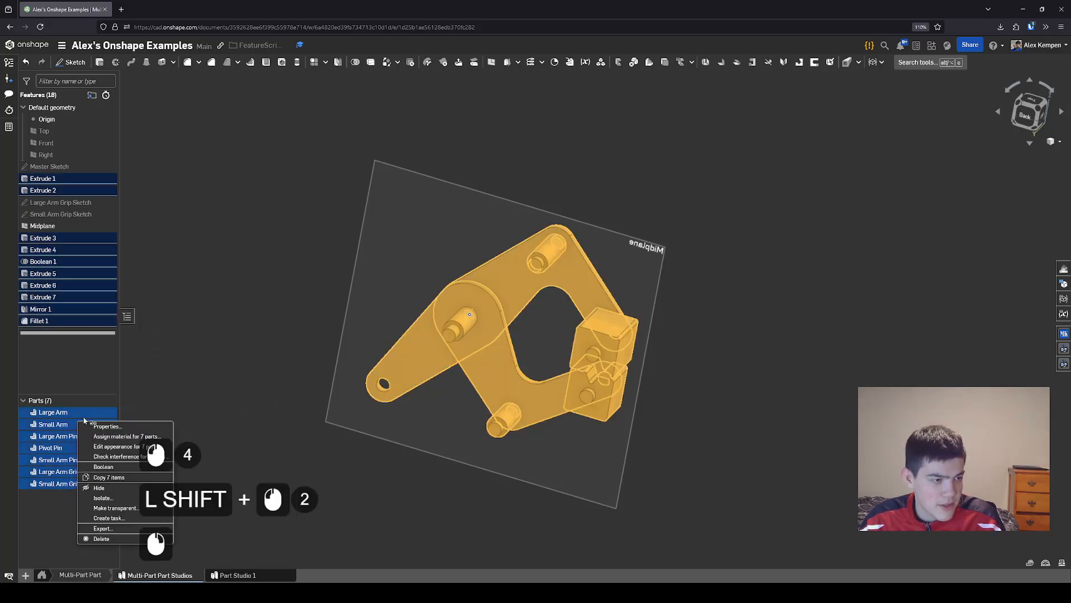
click(114, 437)
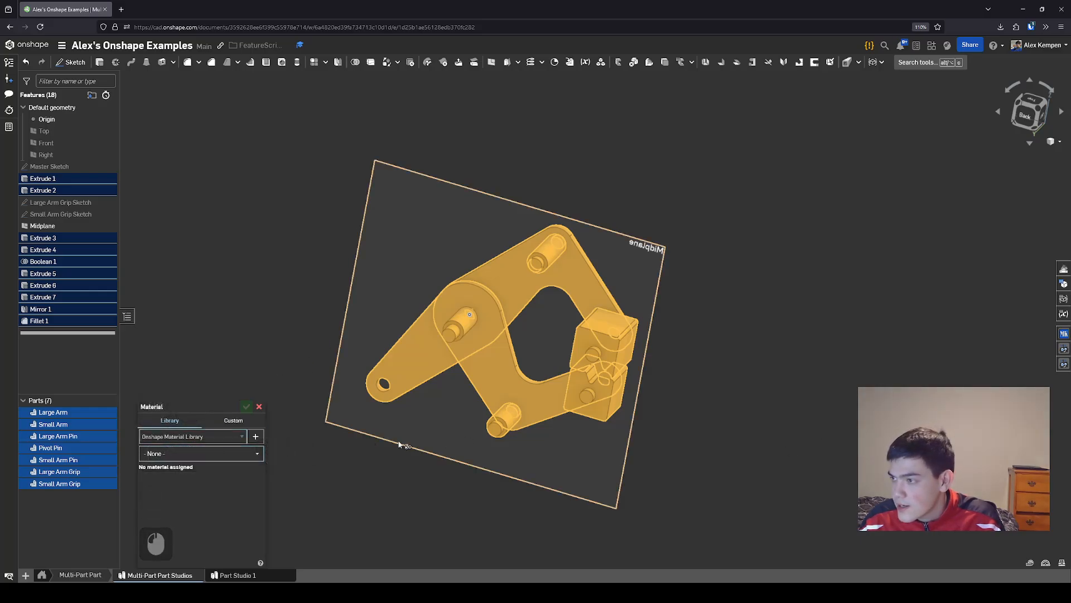
click(206, 452)
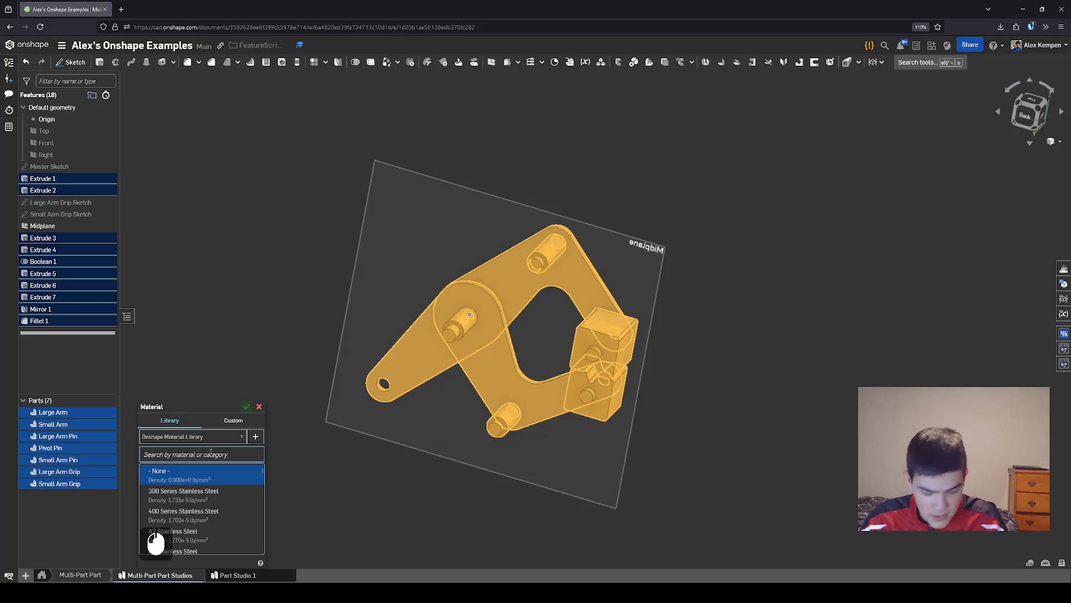
text(1060)
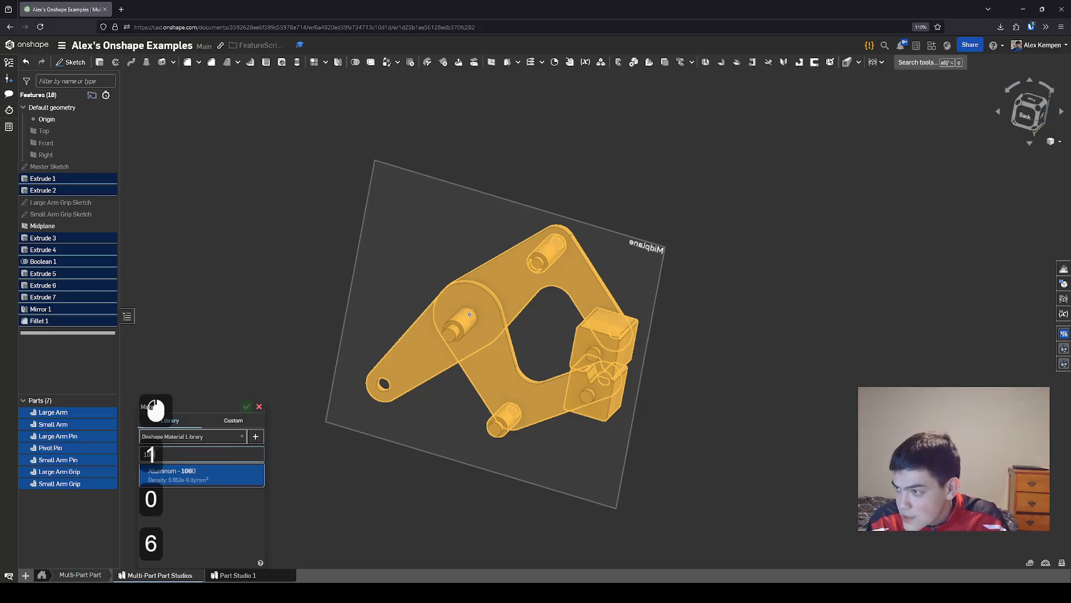
key(Return)
click(246, 407)
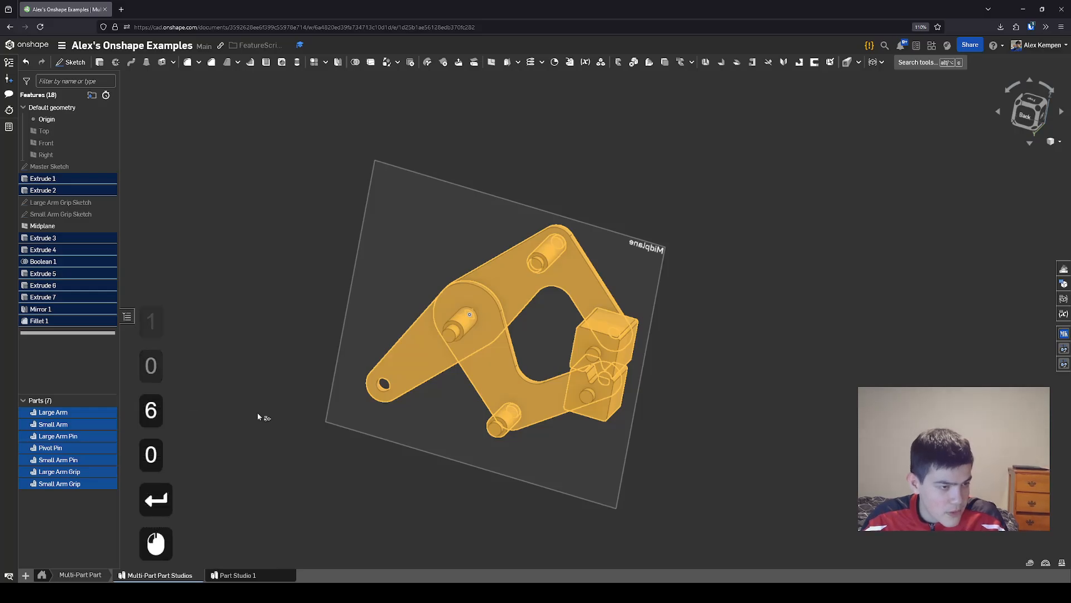
scroll(261, 406, down, 2)
click(260, 405)
Inspect the completed gripper model from the back and front sides
right_drag(261, 406, 280, 344)
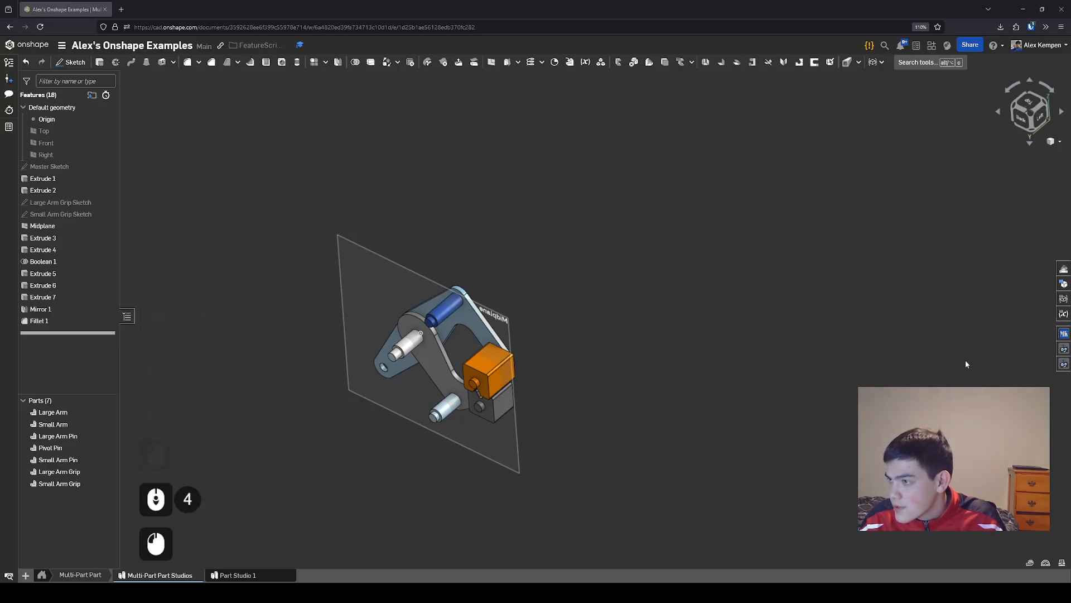
scroll(966, 364, down, 1)
right_drag(921, 357, 554, 360)
scroll(441, 343, up, 1)
right_drag(402, 346, 665, 365)
right_drag(546, 361, 542, 381)
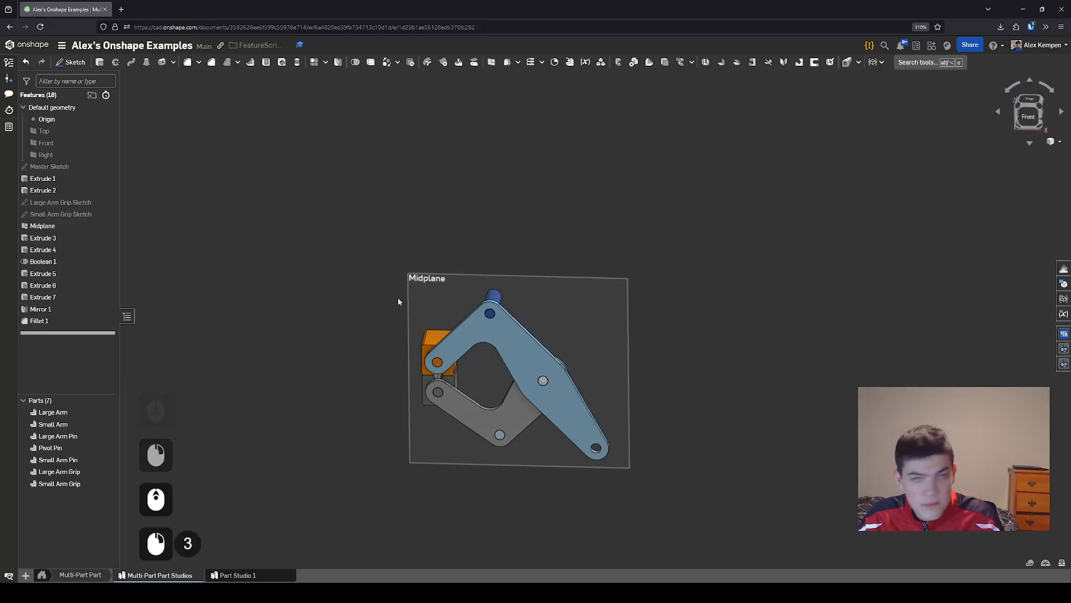
click(392, 268)
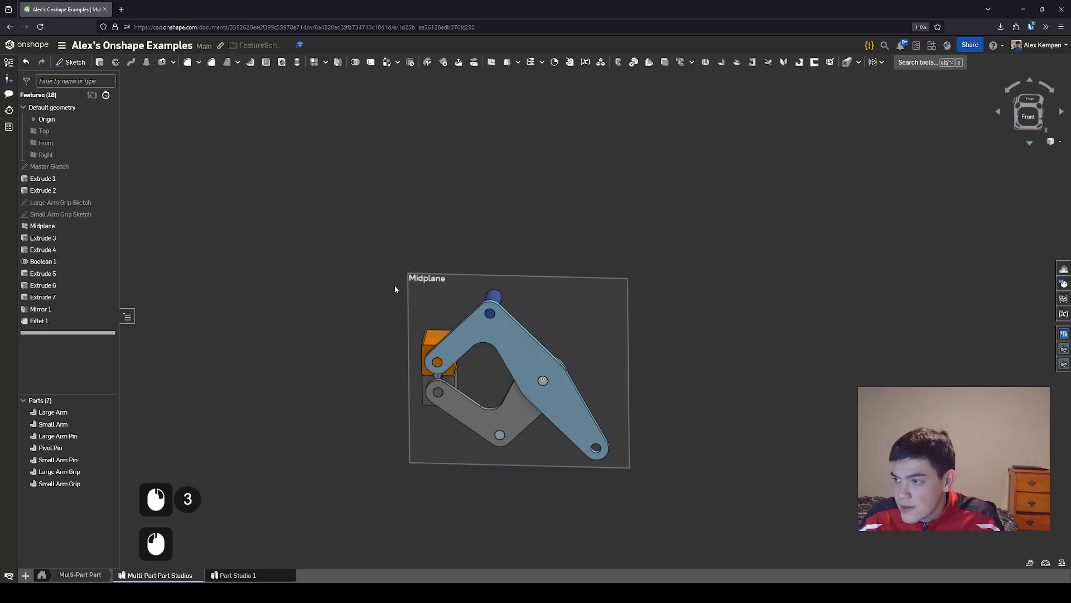
Open the Master Sketch for editing and display the final state of the model with it
double_click(105, 166)
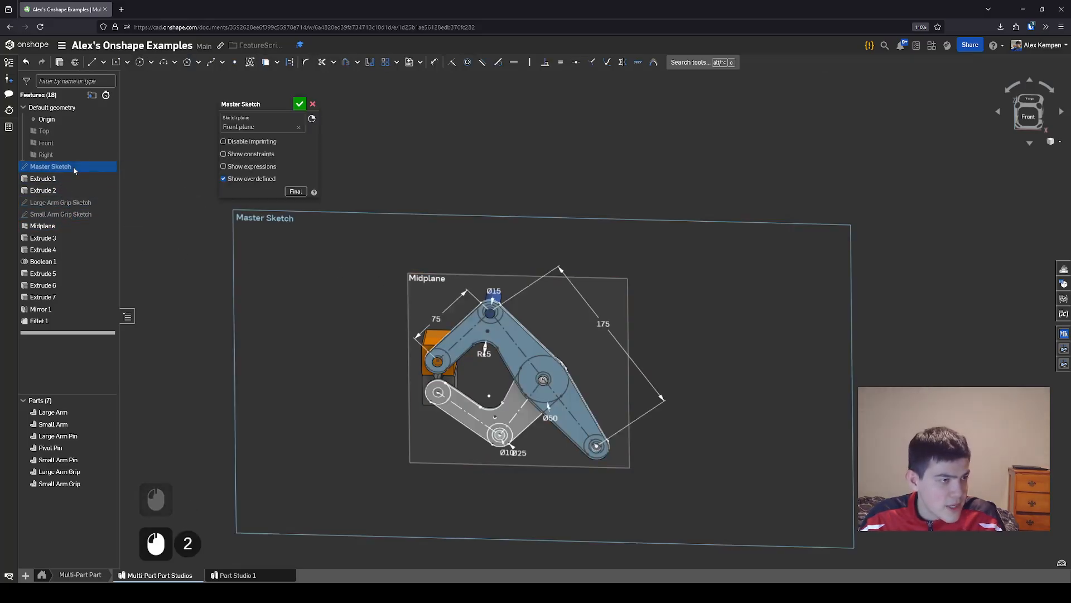
scroll(409, 358, up, 2)
right_drag(409, 358, 389, 287)
click(297, 195)
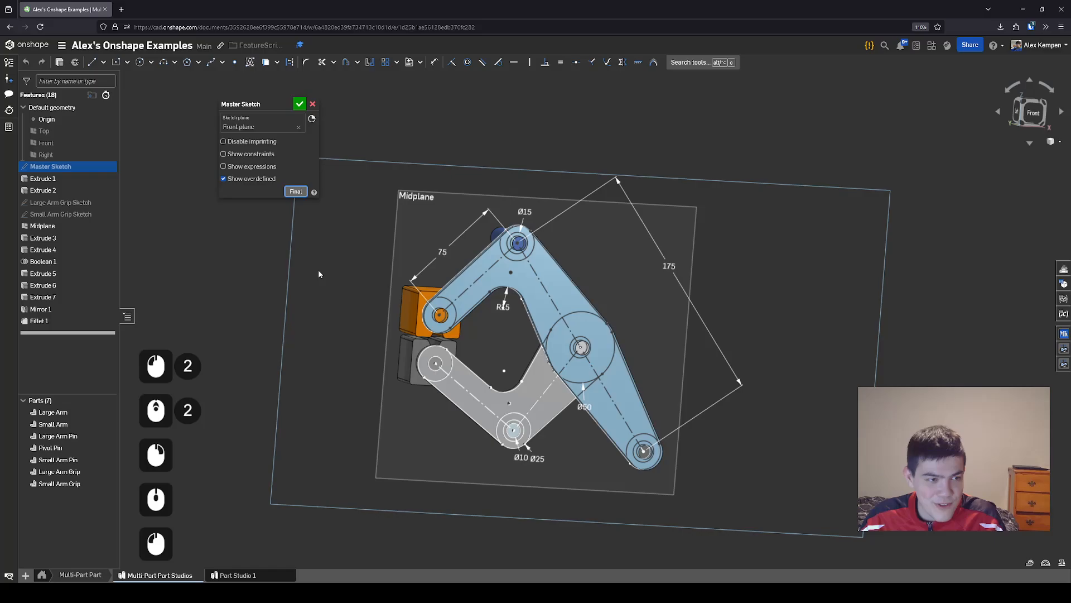
Examine how the Master Sketch geometry lines up with the arms, pins and grips of the final model
right_drag(318, 269, 327, 313)
scroll(331, 312, up, 2)
scroll(327, 316, down, 2)
middle_drag(326, 315, 262, 234)
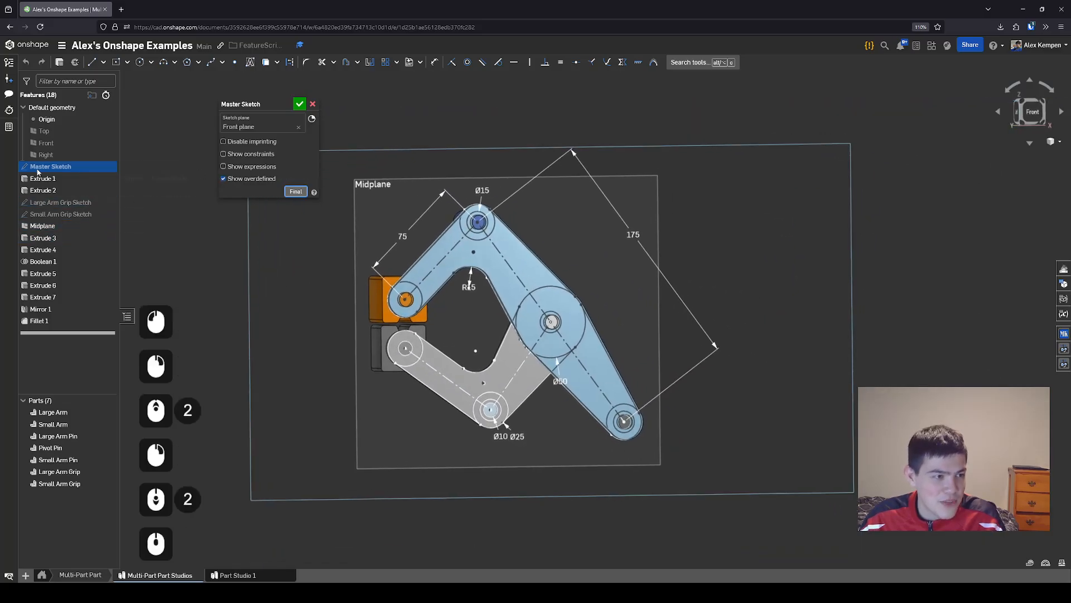
scroll(516, 324, up, 1)
right_drag(517, 323, 558, 235)
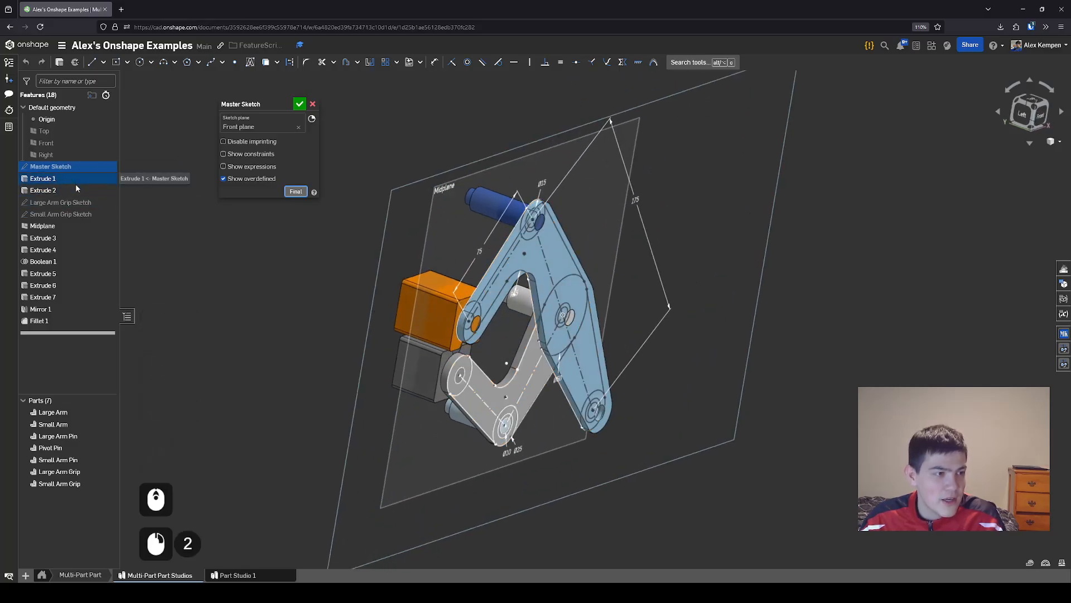
right_drag(496, 318, 419, 328)
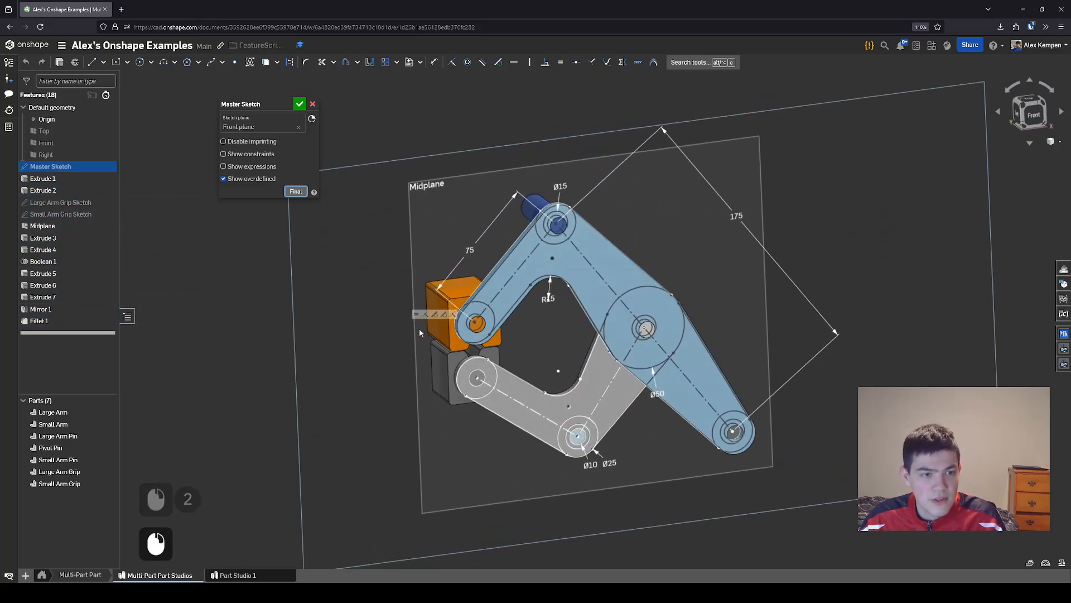
right_drag(532, 382, 491, 357)
scroll(574, 359, down, 1)
right_drag(573, 358, 601, 337)
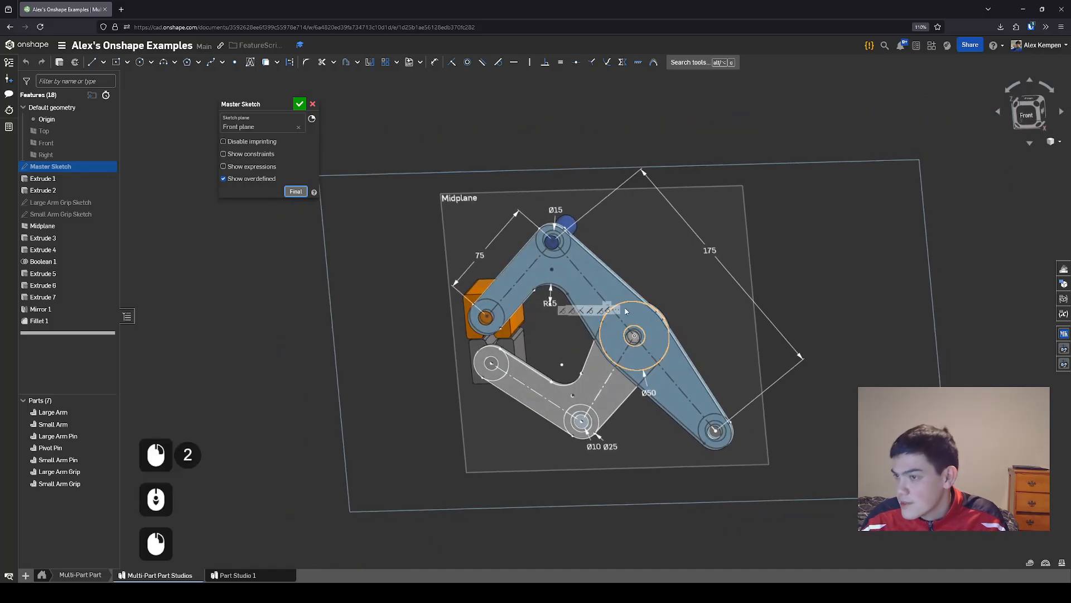
Set the large arm's long dimension, from the upper pin joint to its far end hole, to 300 mm
scroll(642, 301, up, 1)
double_click(720, 242)
text(300)
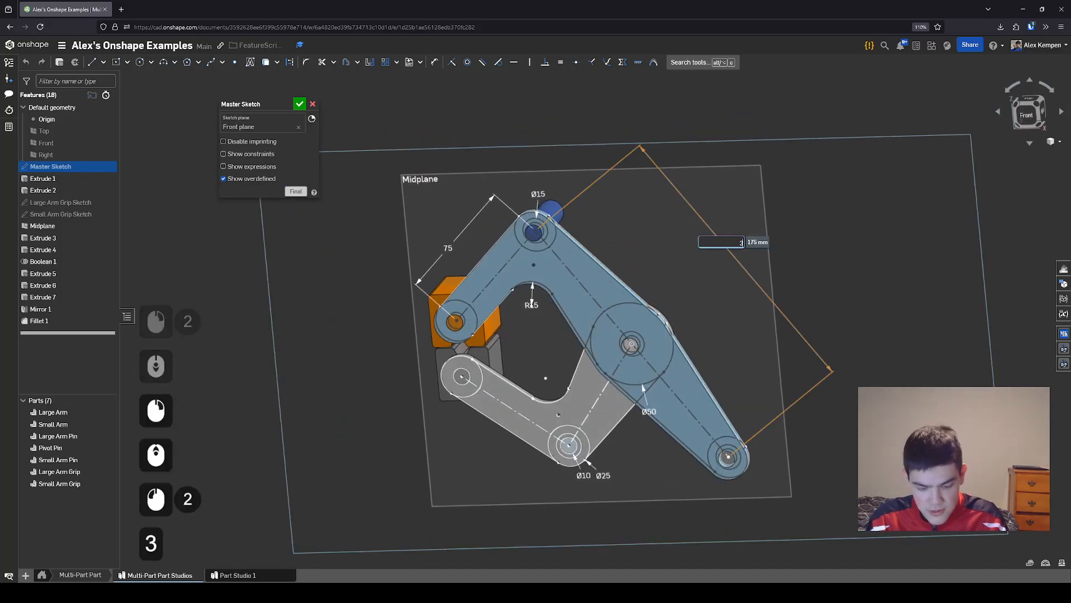
key(Return)
Set the large arm's distance between the upper pin joint and the grip joint to 125 mm
scroll(688, 276, down, 2)
right_drag(688, 277, 698, 256)
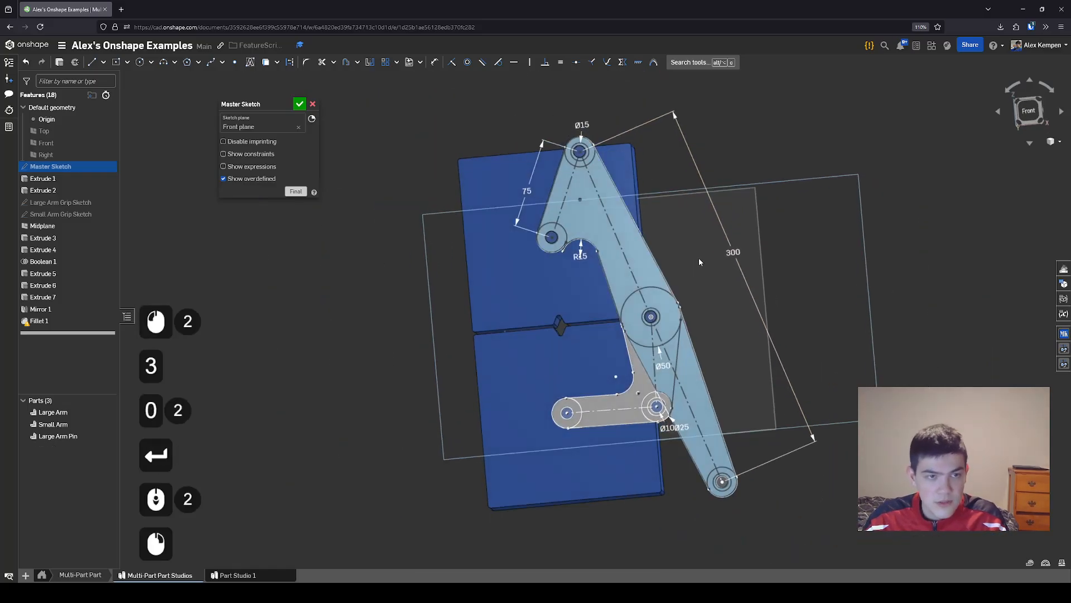
scroll(594, 207, up, 1)
double_click(514, 186)
text(125)
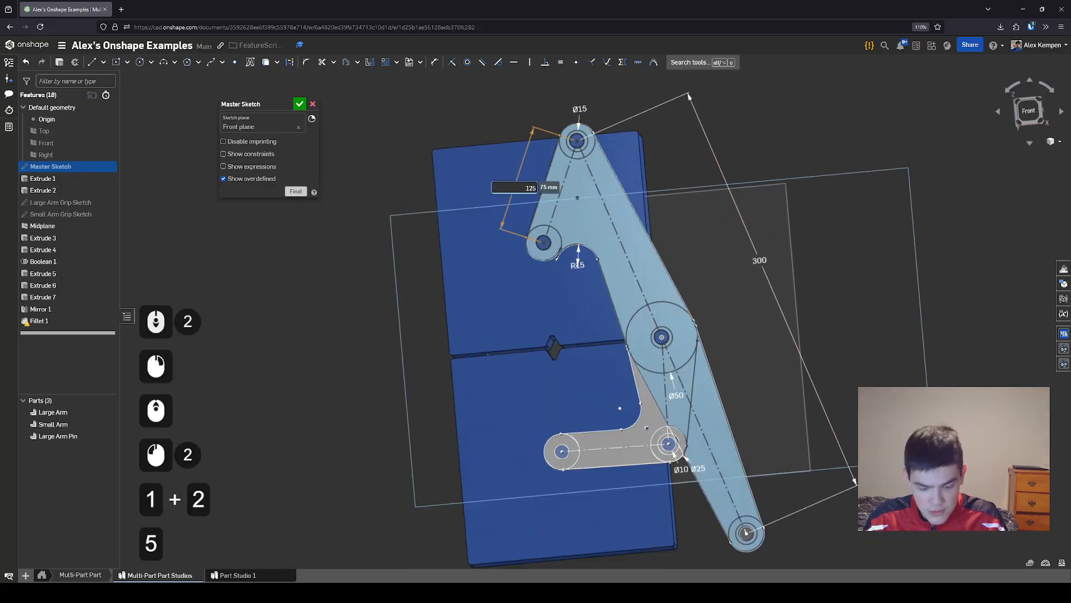
key(Return)
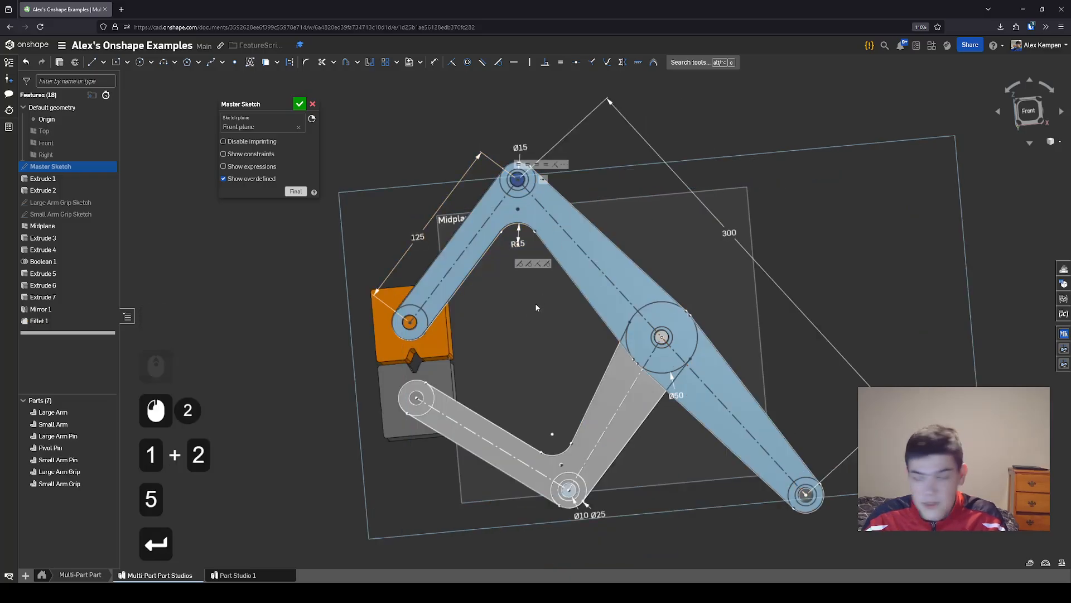
Set the diameter of the large circle around the pivot joint to 75 mm
scroll(544, 313, down, 1)
scroll(615, 397, up, 2)
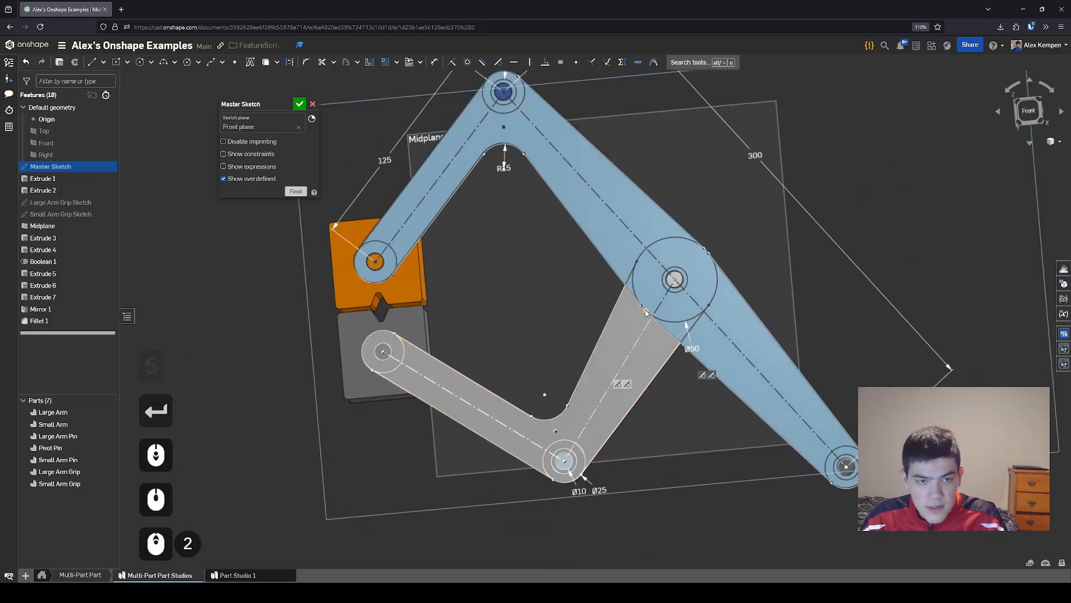
double_click(697, 350)
text(75)
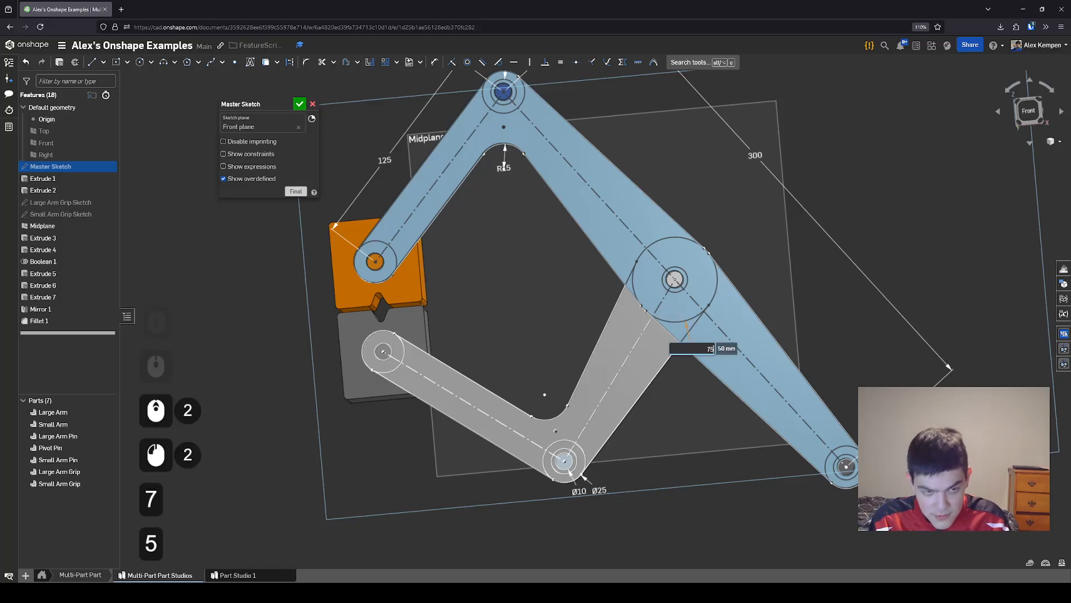
key(Return)
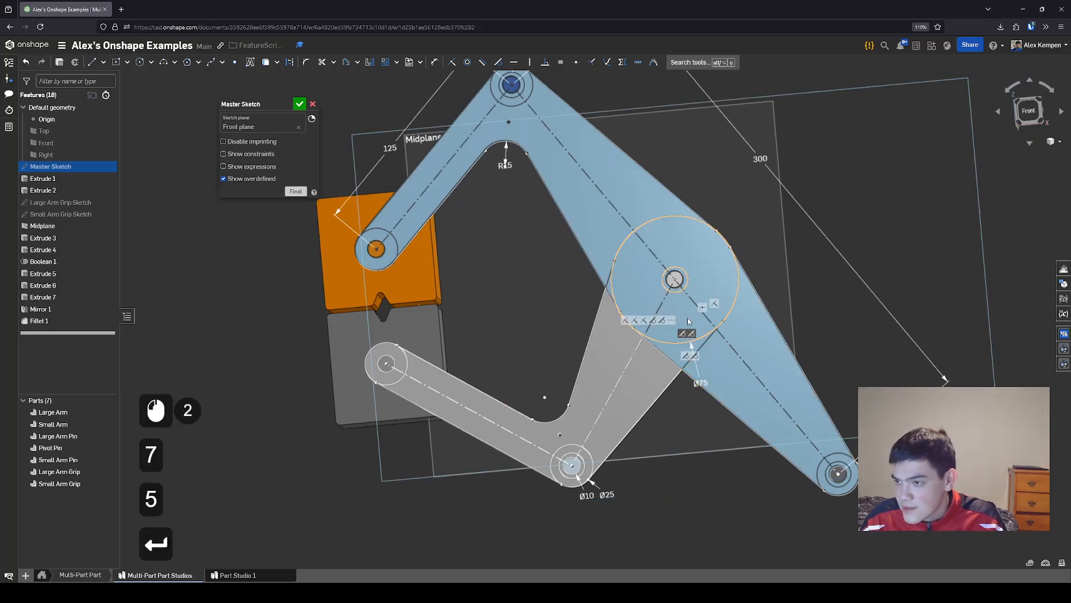
Move the upper pin circle's diameter dimension clear of the arm and set it to 25 mm
scroll(664, 312, up, 2)
scroll(649, 331, down, 3)
middle_drag(647, 330, 652, 357)
right_drag(652, 358, 594, 283)
right_drag(530, 127, 545, 146)
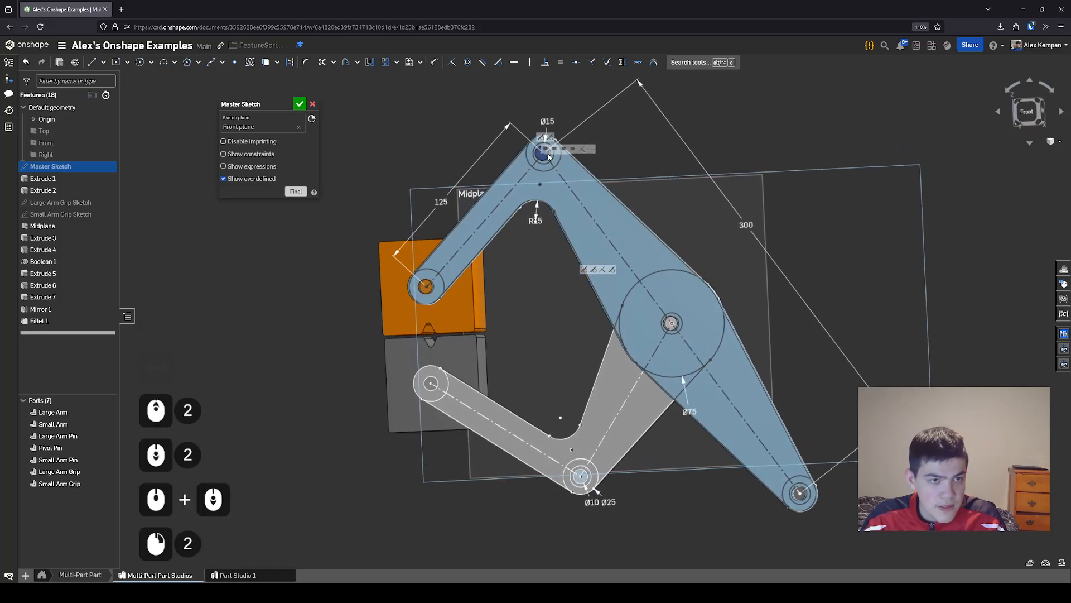
drag(551, 121, 579, 113)
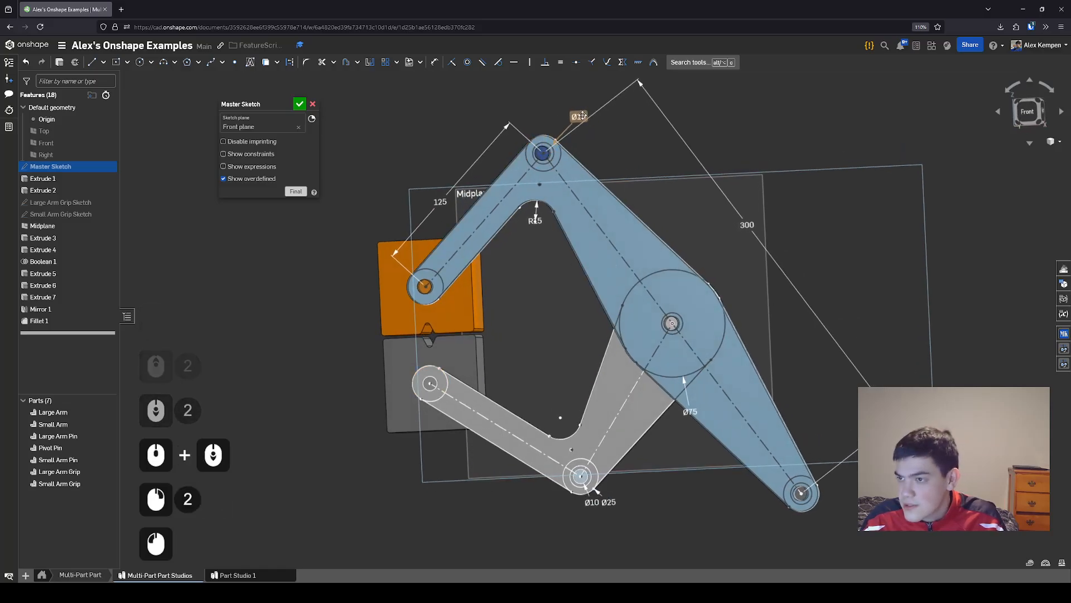
scroll(579, 113, up, 4)
double_click(575, 93)
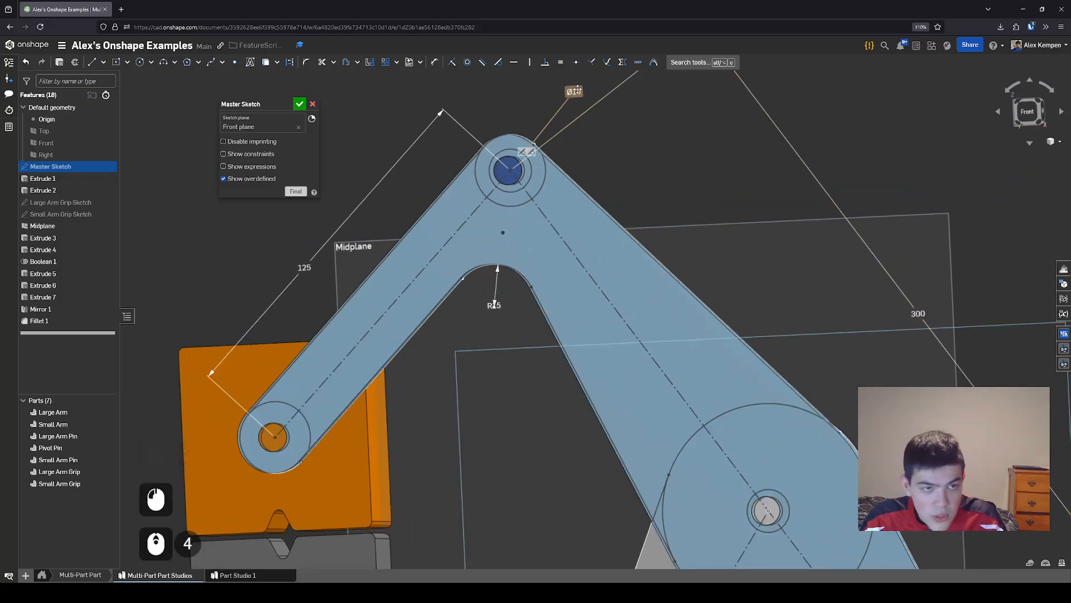
text(25)
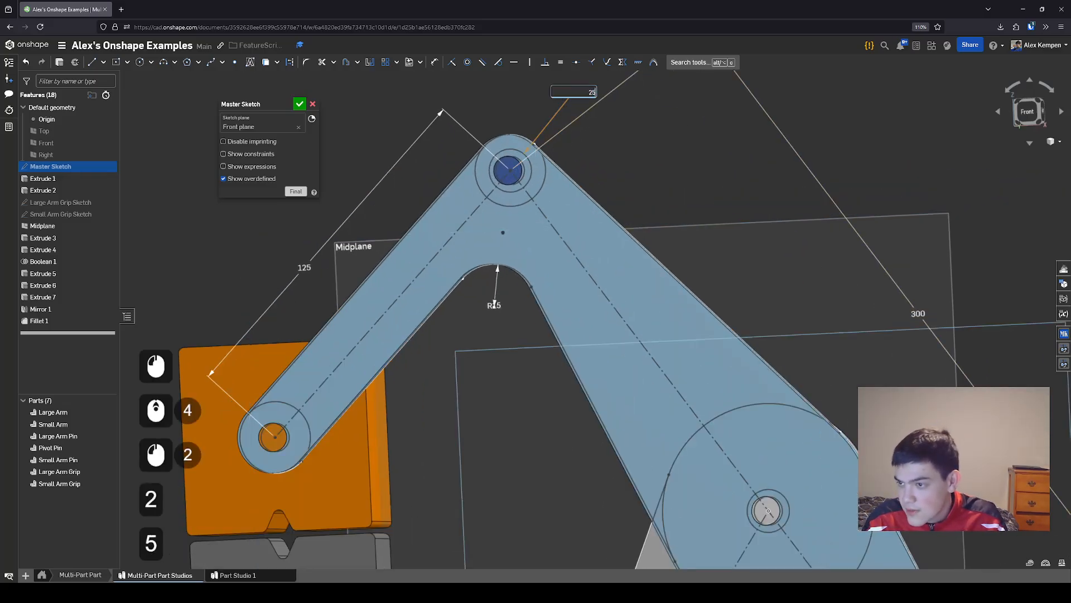
key(Return)
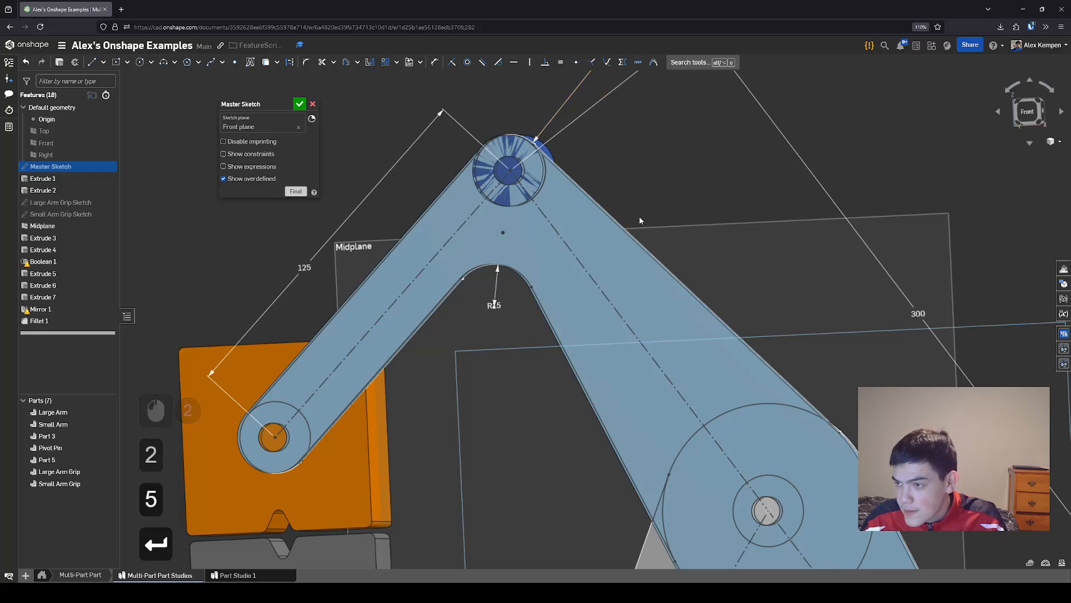
Set the radius of the large arm's inner elbow arc to 20 mm
scroll(640, 220, down, 6)
scroll(626, 311, up, 2)
scroll(627, 372, down, 2)
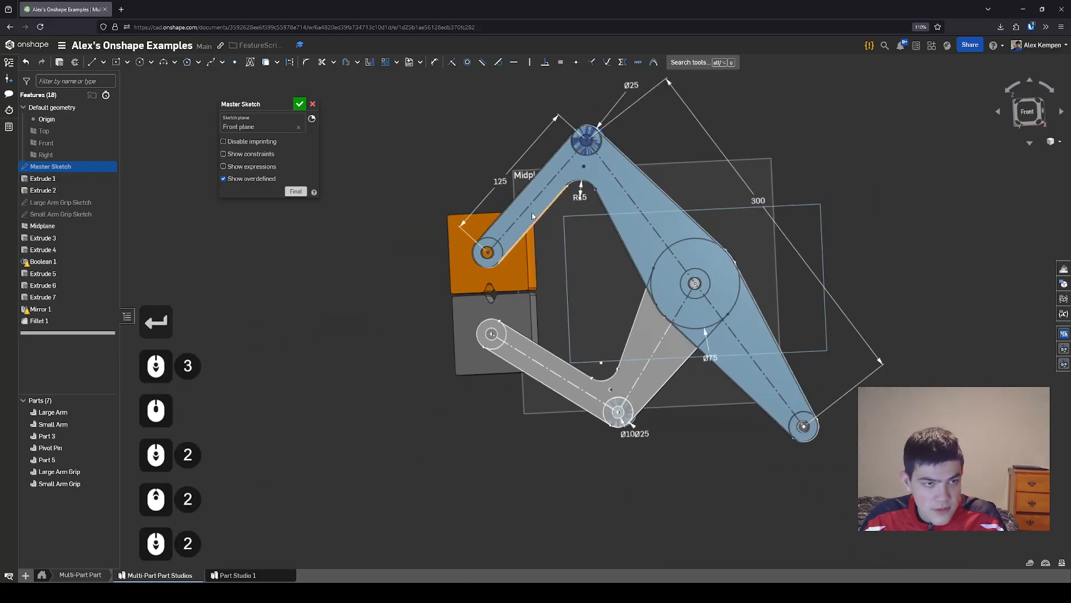
double_click(580, 196)
text(20)
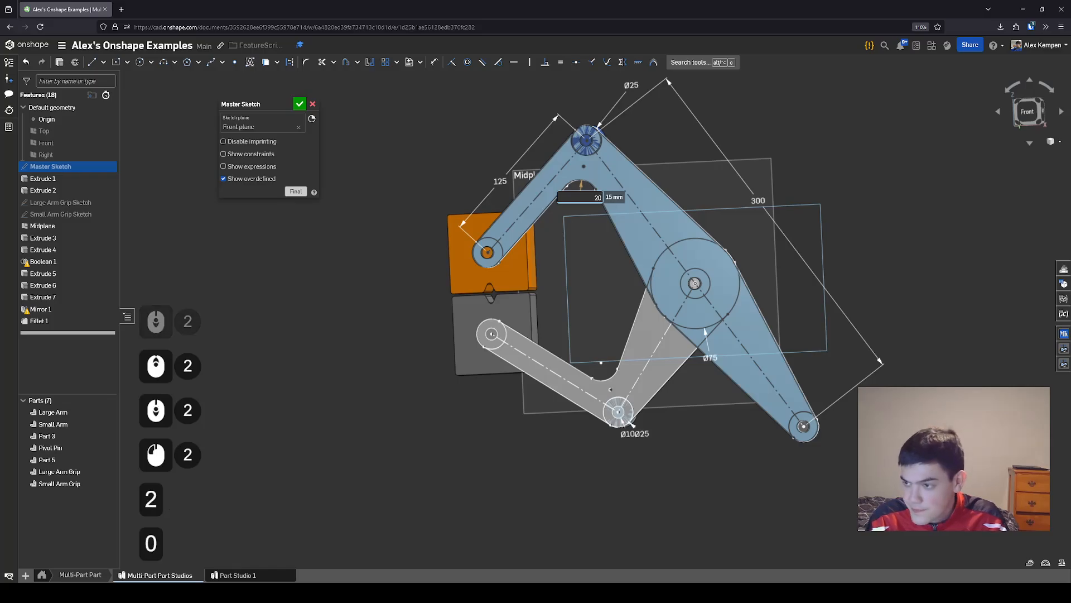
key(Return)
Set the diameter of the outer pin circle at the large arm's upper joint to 45 mm
scroll(631, 332, up, 2)
scroll(631, 331, down, 3)
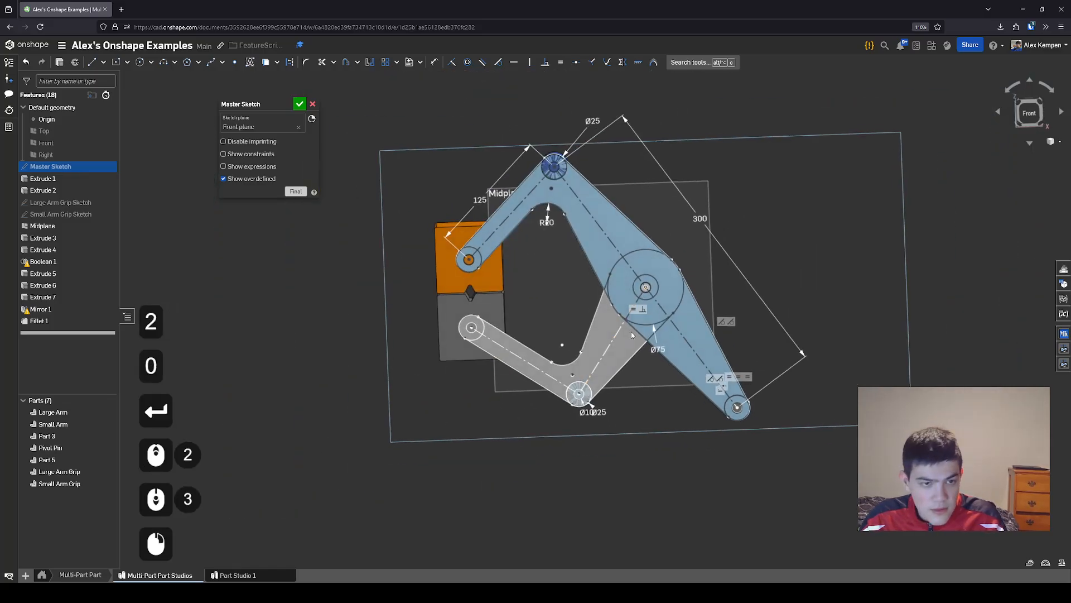
scroll(575, 288, up, 2)
middle_drag(571, 289, 583, 315)
right_drag(550, 212, 549, 240)
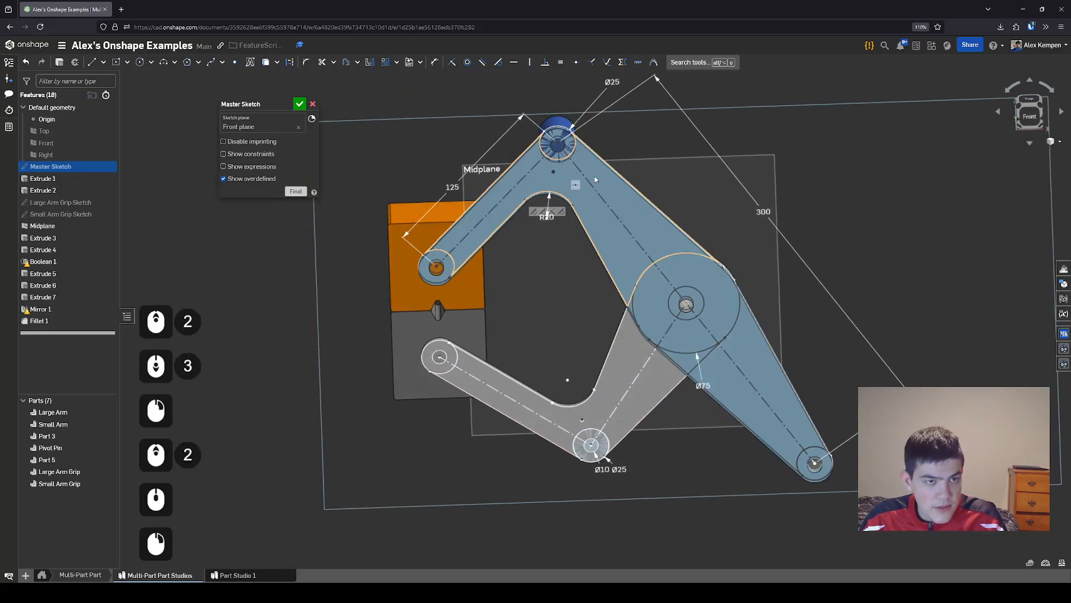
right_drag(617, 152, 616, 114)
middle_drag(616, 114, 614, 184)
triple_click(610, 144)
text(45)
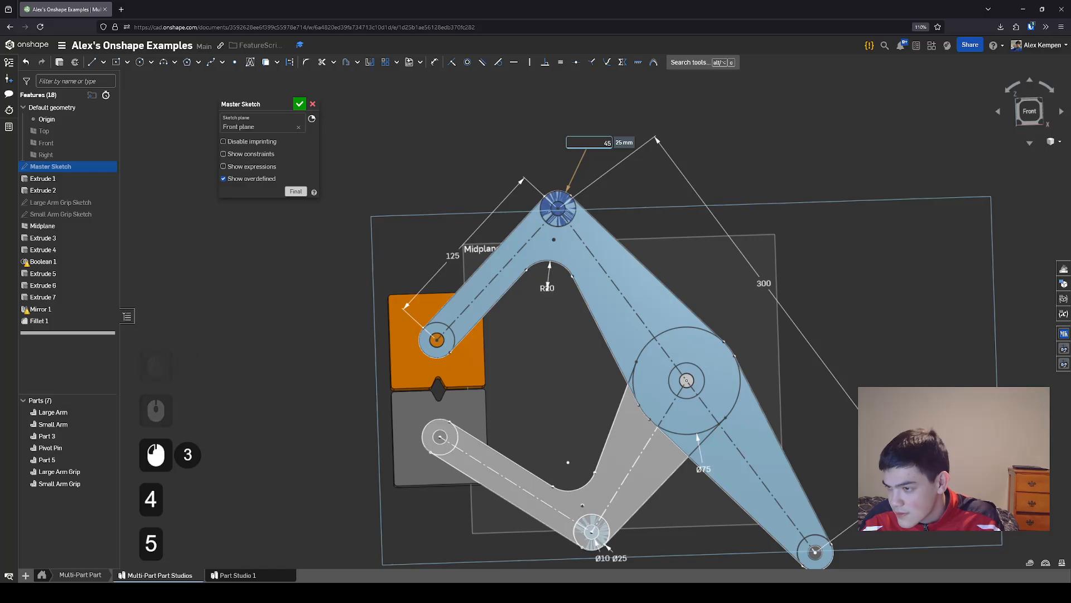
key(Return)
Set the diameter of the inner hole circle at the small arm's elbow joint to 15 mm
scroll(586, 219, down, 3)
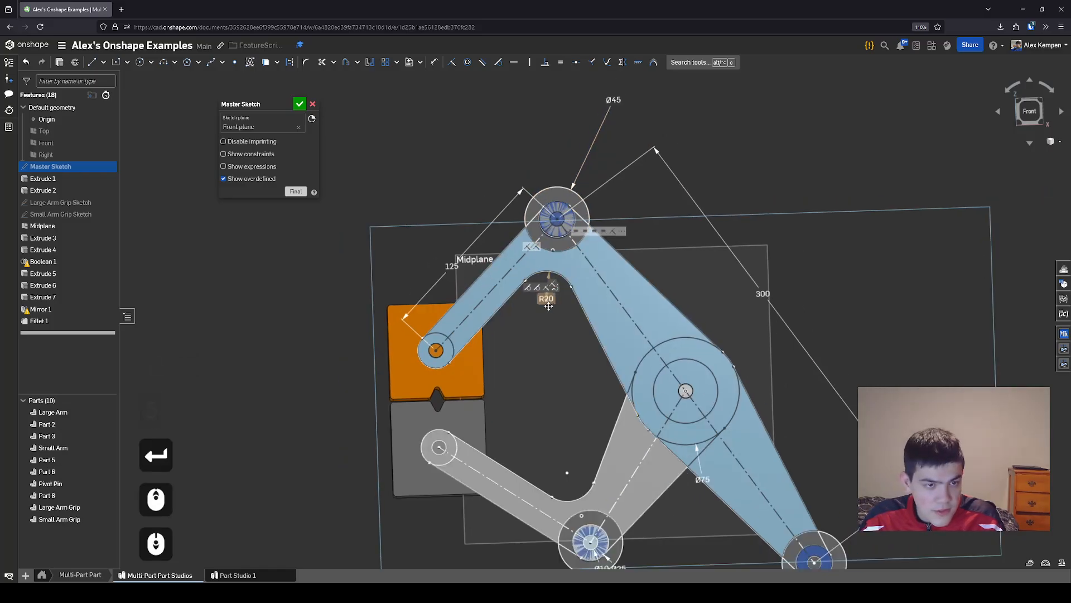
scroll(628, 424, up, 5)
scroll(617, 412, up, 3)
double_click(571, 416)
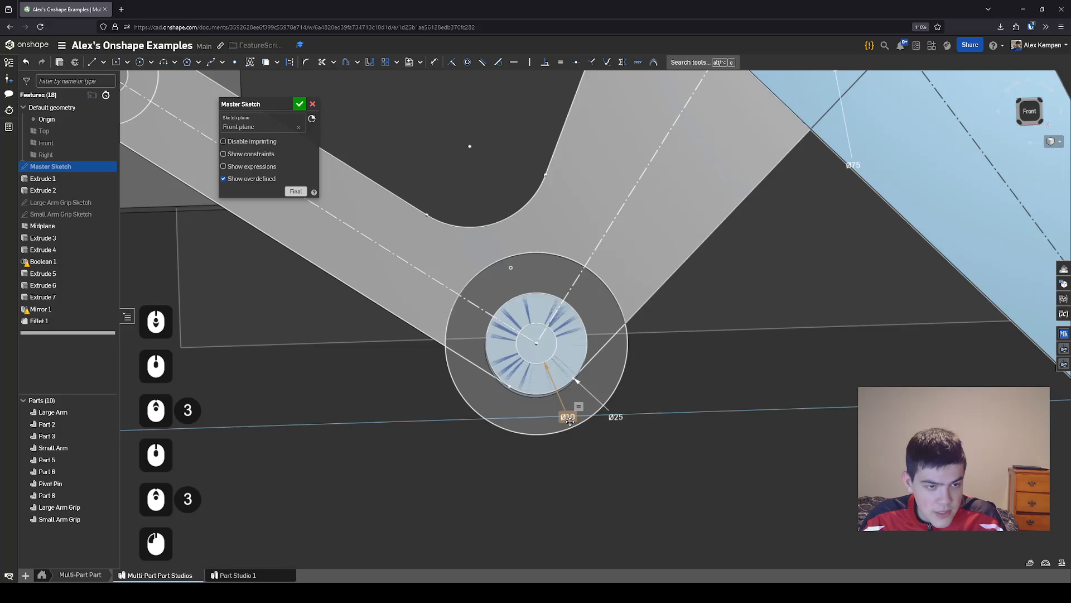
text(15\)
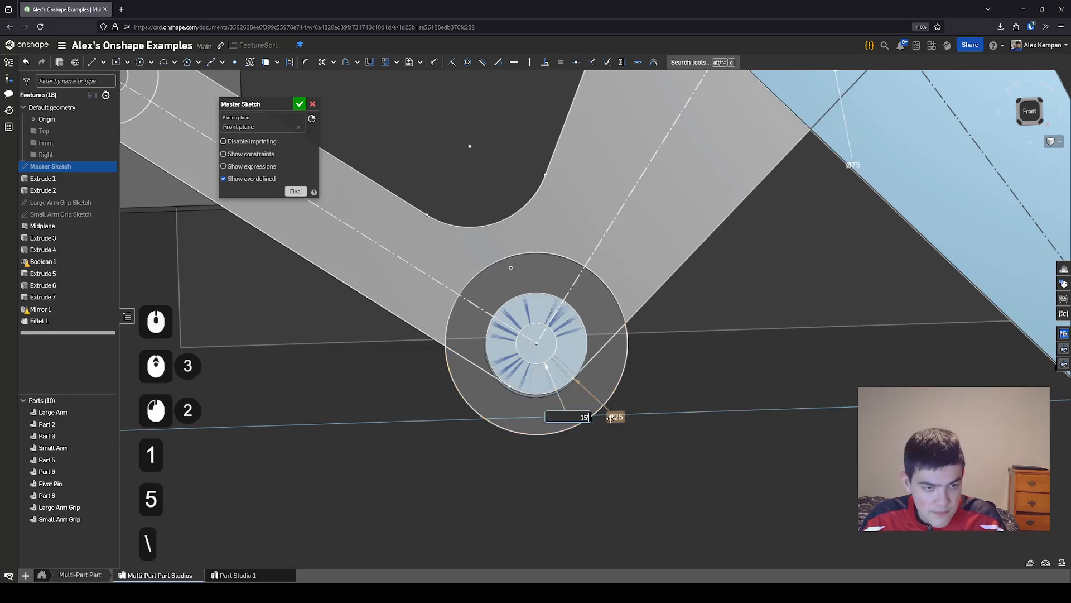
key(BackSpace)
key(Return)
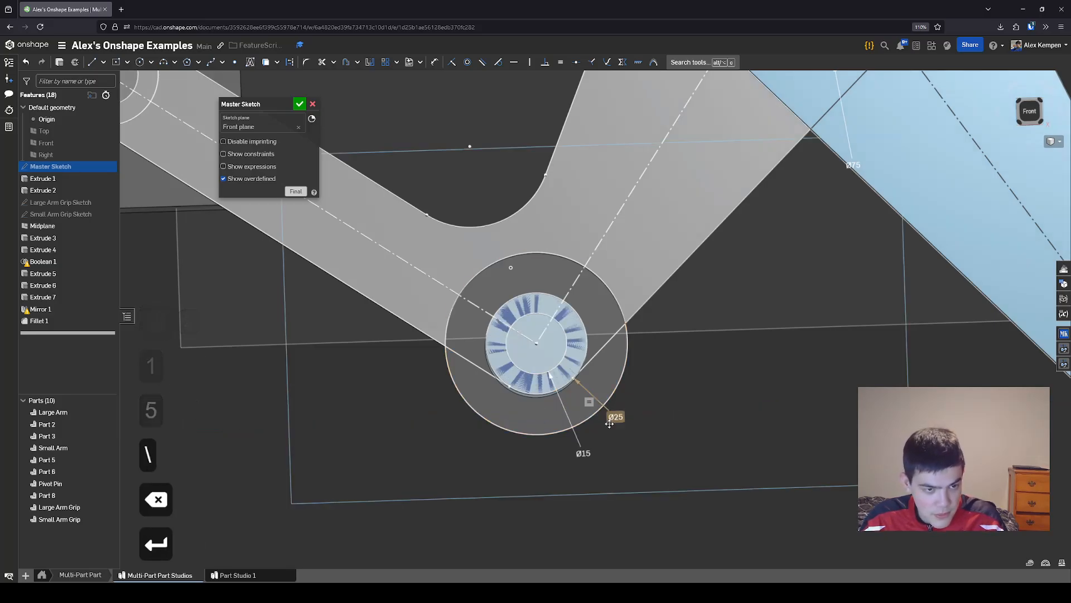
Reposition the 25 mm diameter dimension at the small arm's elbow joint, clear of the joint circles
scroll(572, 411, up, 1)
right_drag(571, 411, 593, 407)
drag(619, 411, 649, 367)
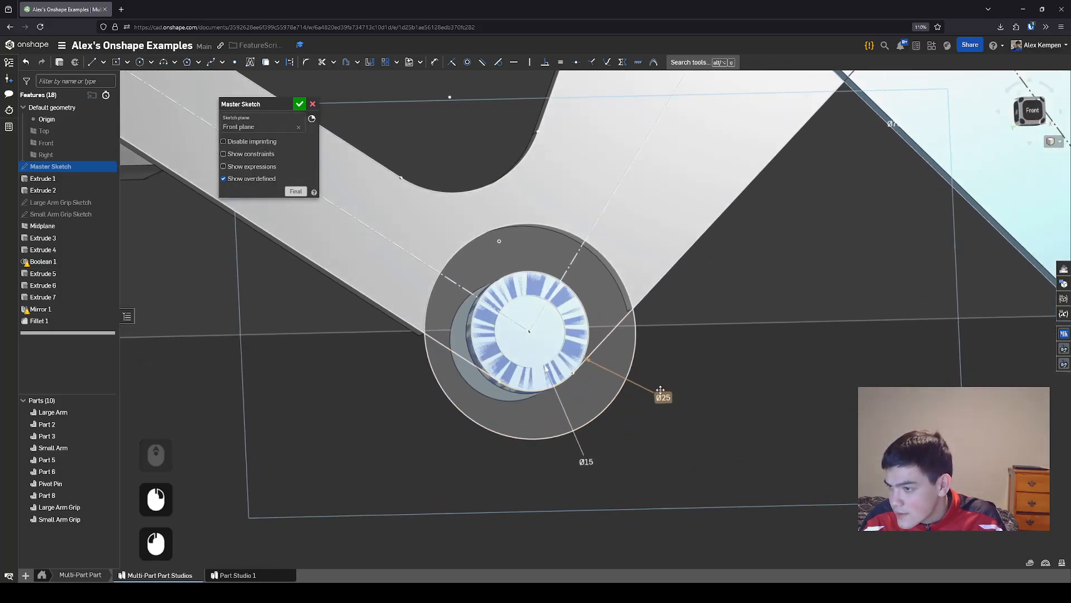
Examine the resized joint circles and elbow arcs on both arms, comparing the sketch dimensions with the part geometry
scroll(663, 379, down, 6)
middle_drag(687, 351, 681, 530)
scroll(581, 316, down, 1)
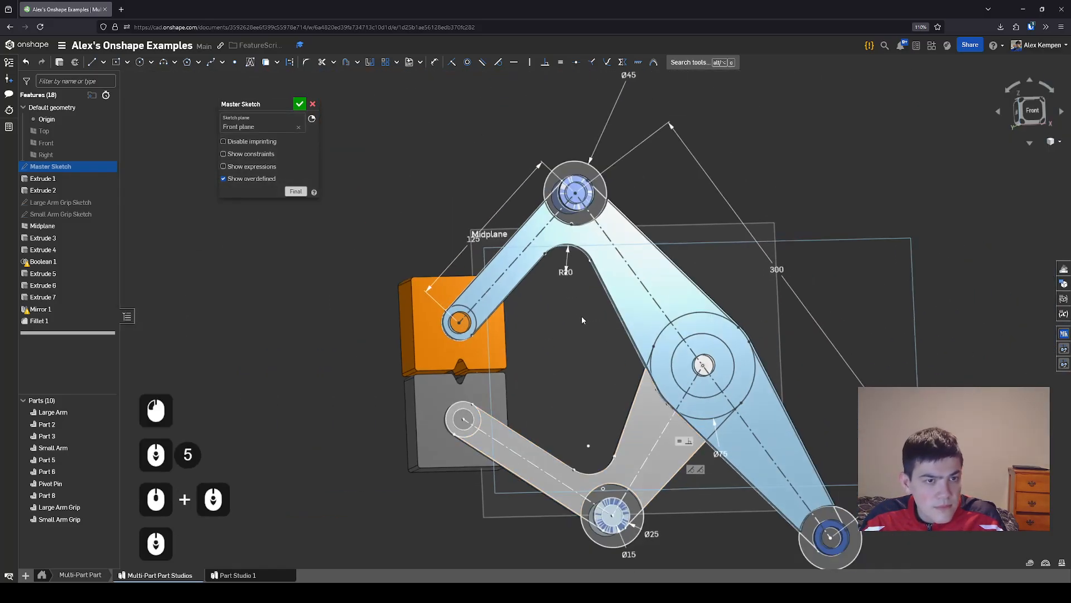
right_drag(581, 315, 576, 345)
scroll(577, 344, down, 1)
middle_drag(576, 344, 561, 346)
right_drag(561, 346, 539, 349)
scroll(539, 350, up, 4)
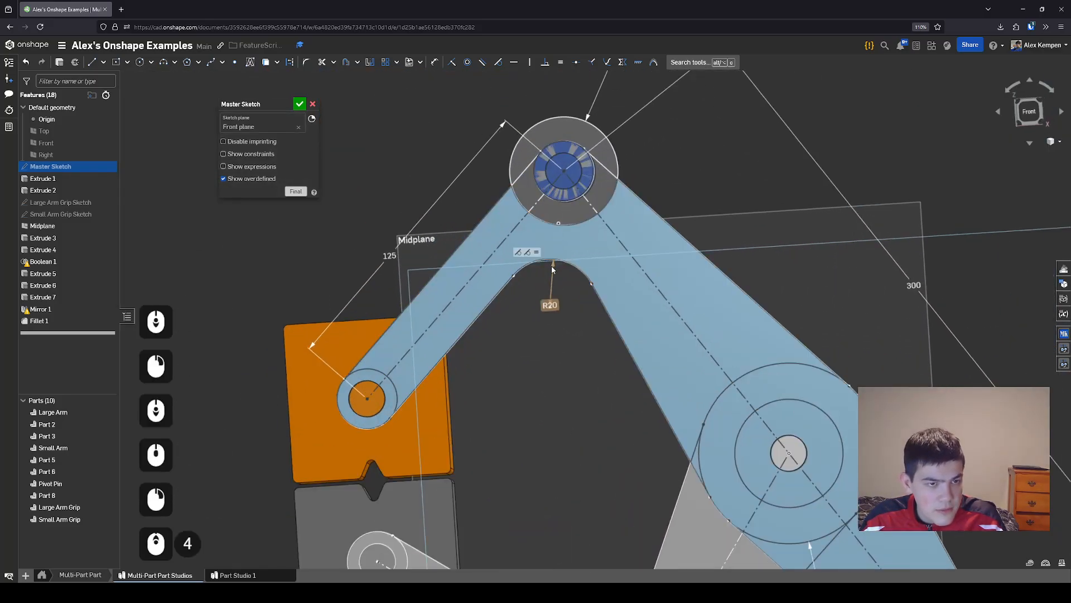
scroll(553, 341, down, 3)
middle_drag(556, 343, 563, 273)
scroll(654, 472, up, 5)
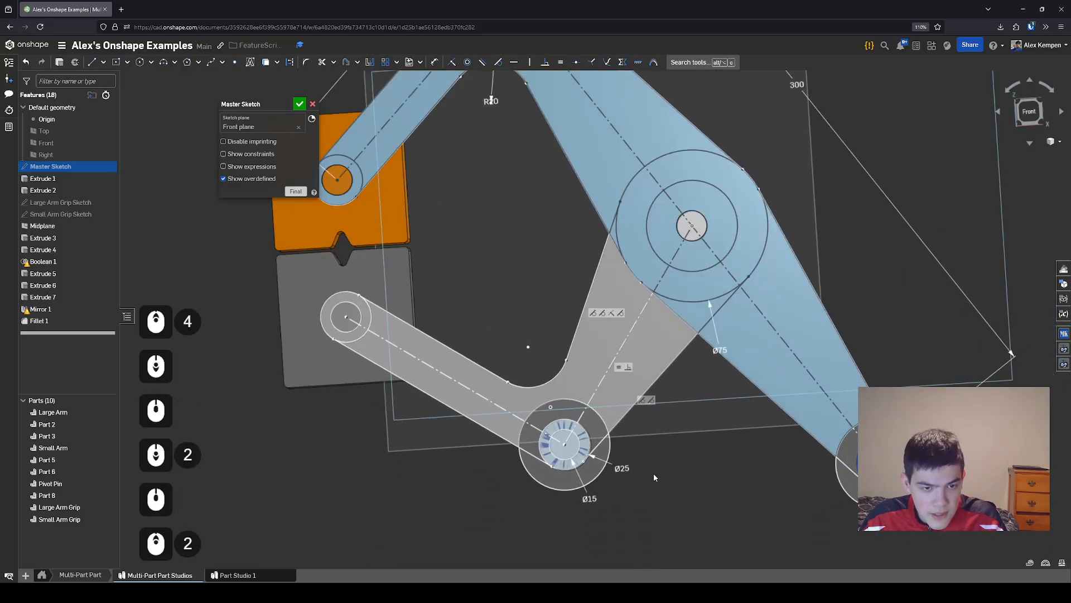
drag(618, 442, 619, 437)
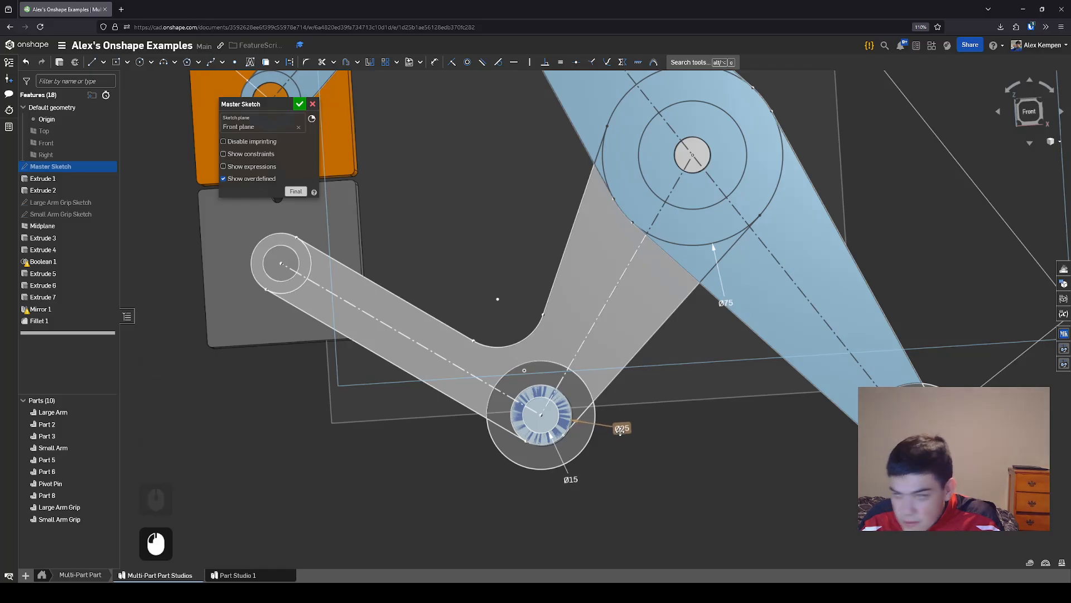
scroll(621, 435, up, 3)
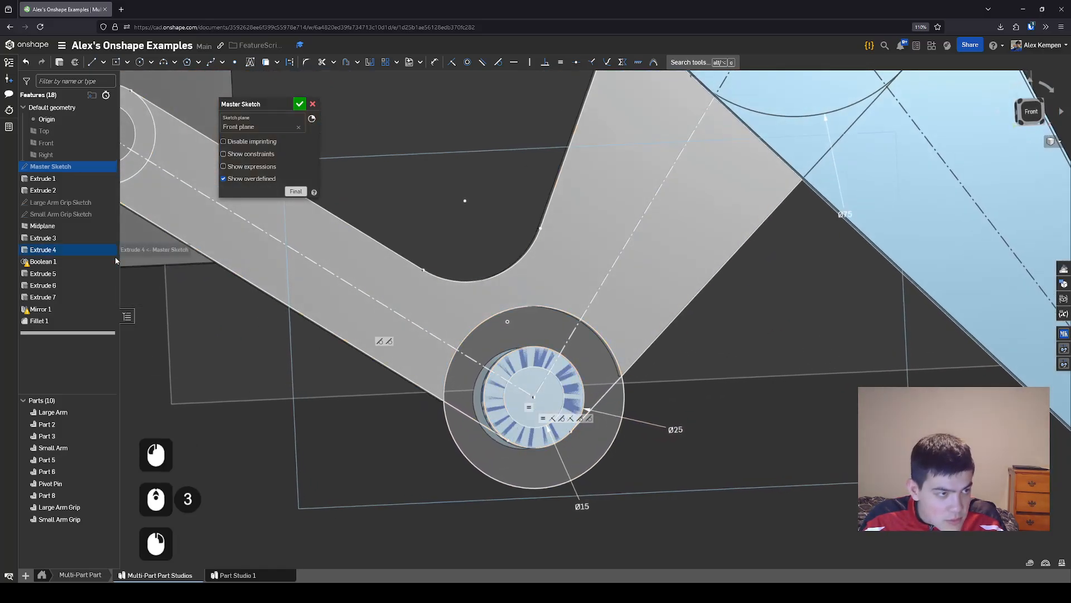
scroll(485, 376, down, 6)
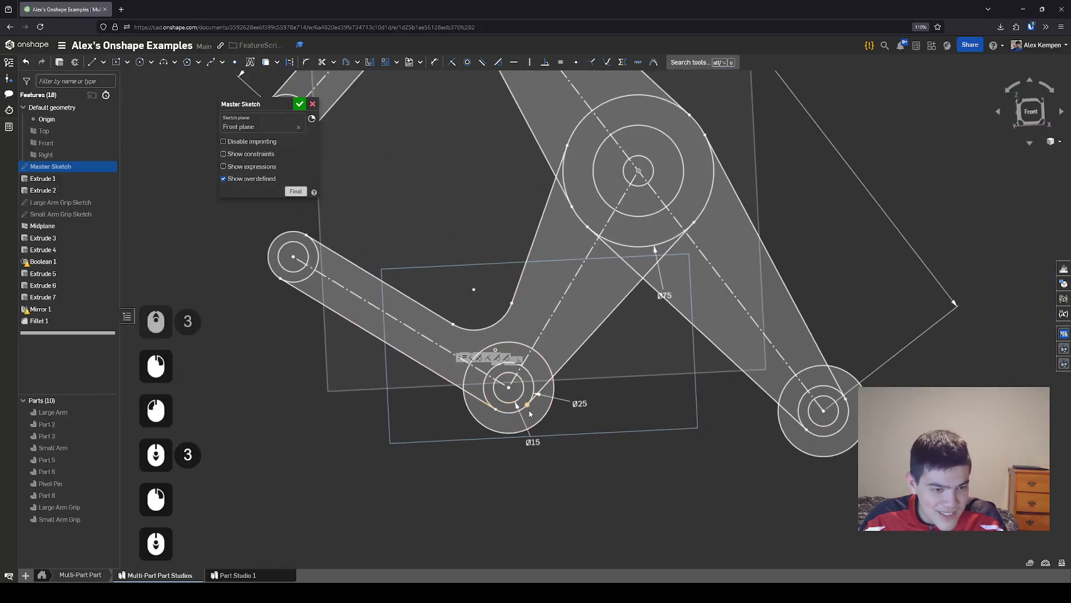
Turn off the sketch's final-result display and nudge the 15 mm hole dimension at the small arm's elbow
click(296, 192)
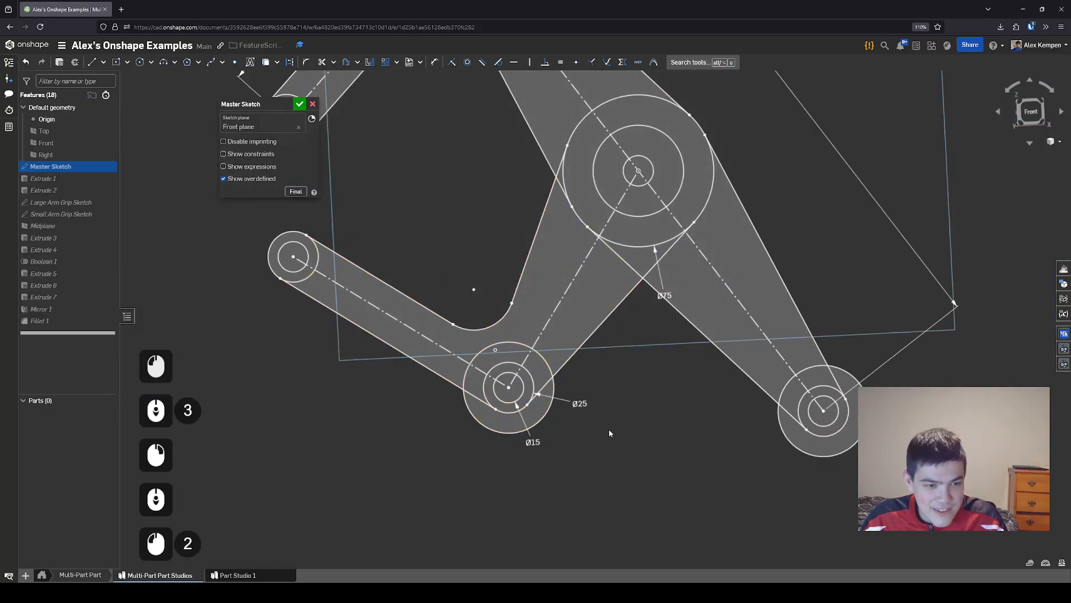
drag(532, 441, 517, 403)
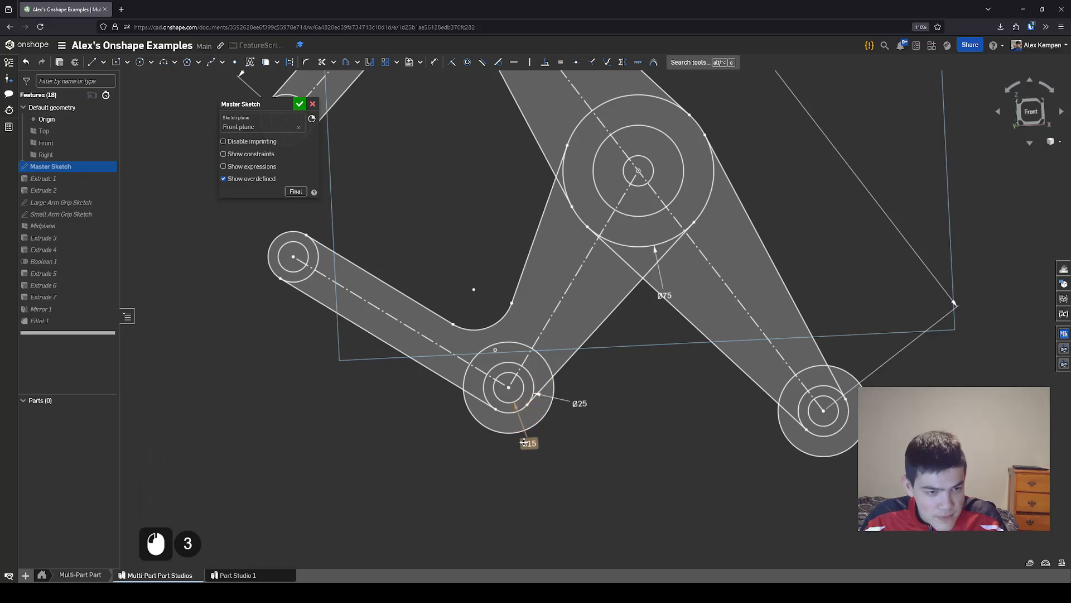
drag(524, 443, 526, 446)
click(577, 410)
scroll(591, 406, down, 3)
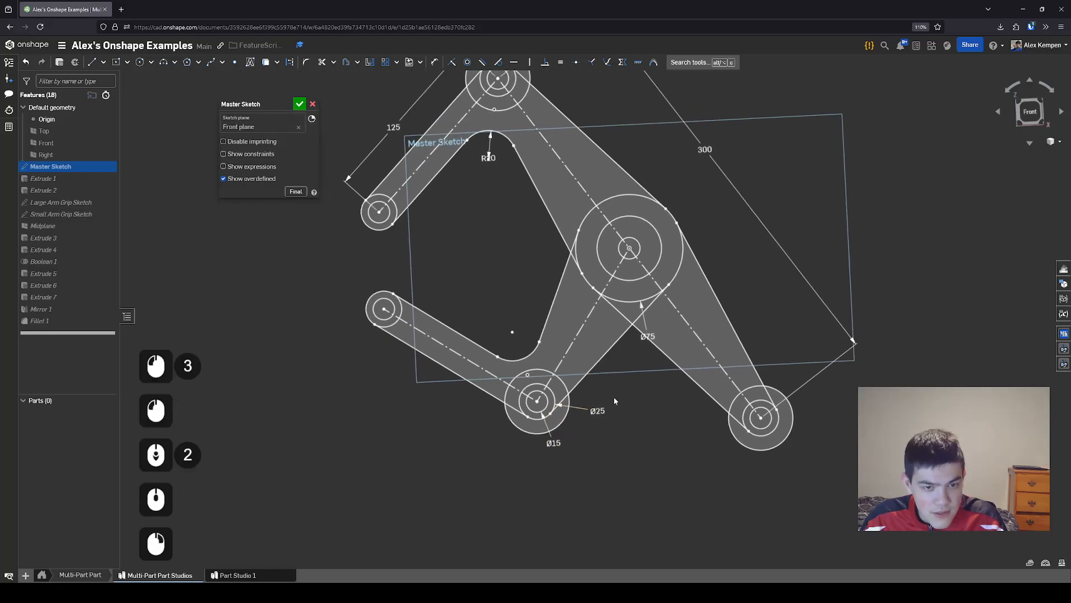
scroll(511, 434, up, 4)
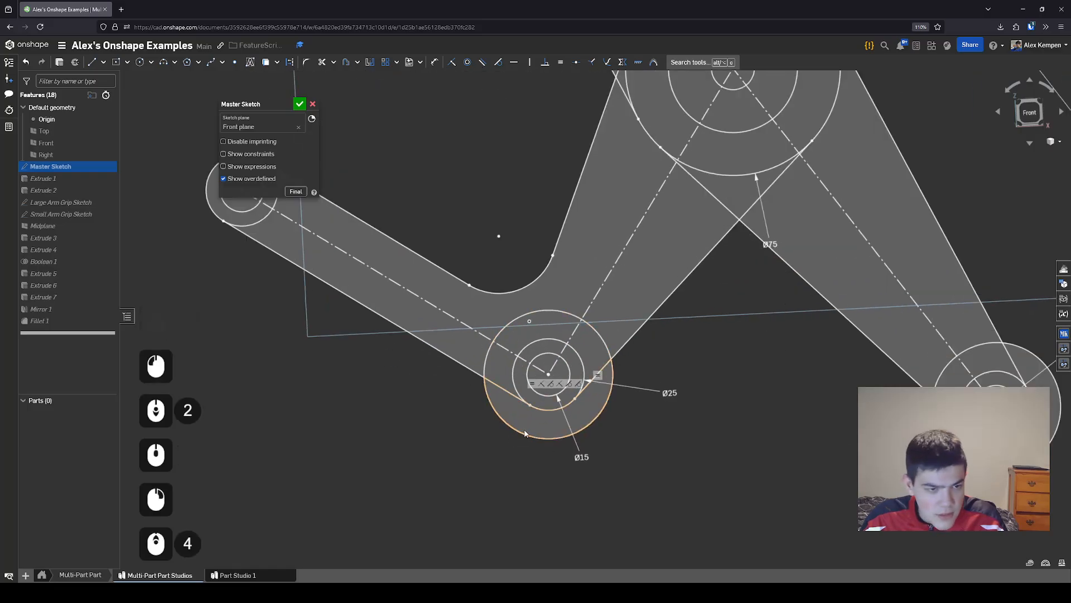
Show the geometric constraints throughout the Master Sketch
click(514, 429)
click(450, 418)
scroll(689, 312, down, 5)
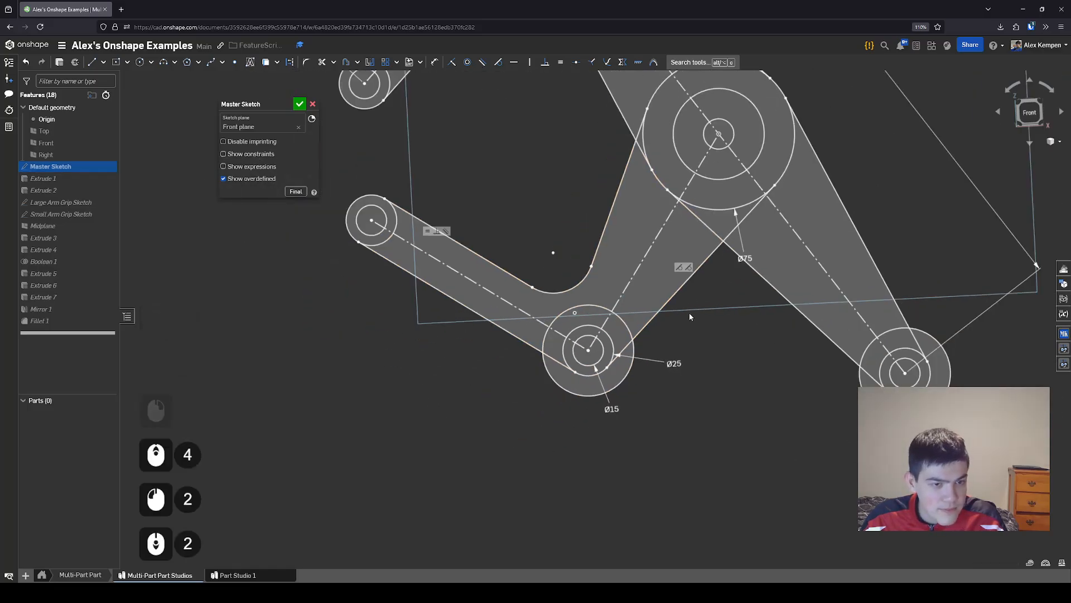
middle_drag(611, 266, 605, 310)
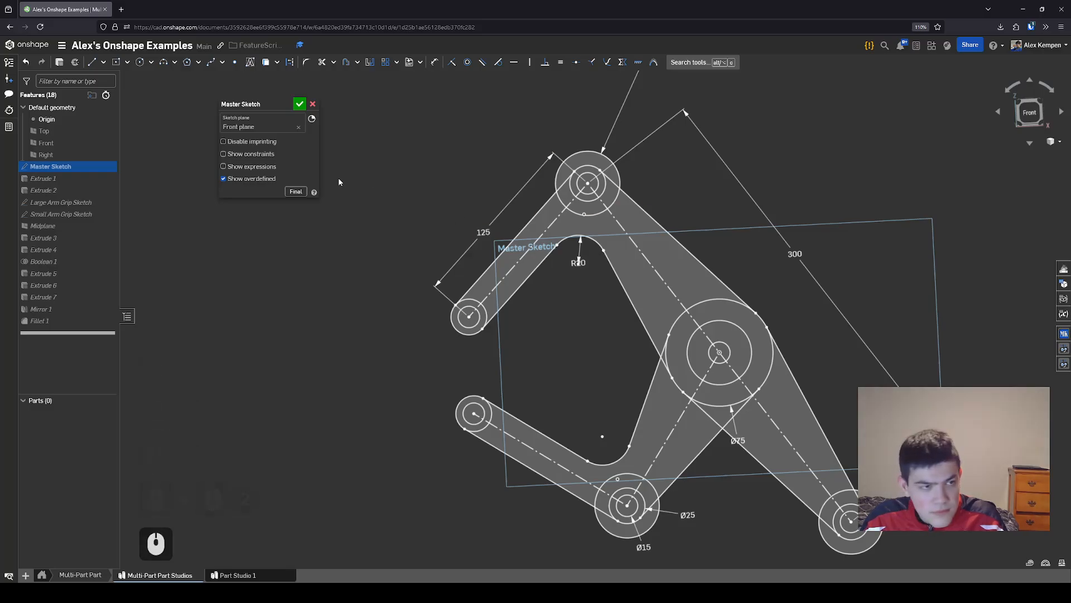
click(224, 154)
Examine the constraints on the small arm's end circles, edges and elbow joint circles
scroll(474, 316, up, 3)
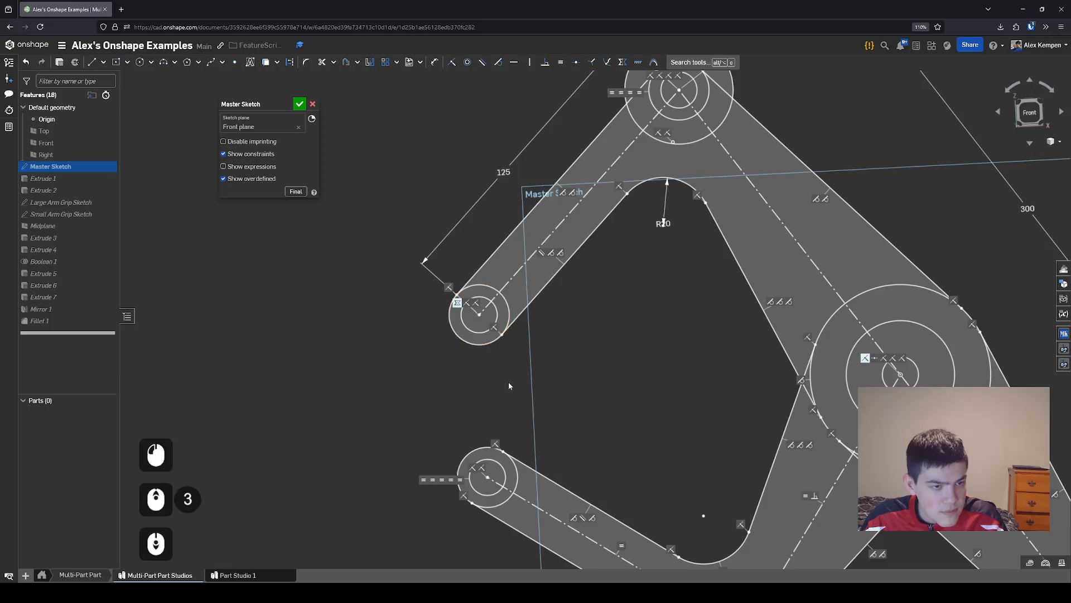
middle_drag(509, 386, 511, 314)
scroll(512, 315, down, 1)
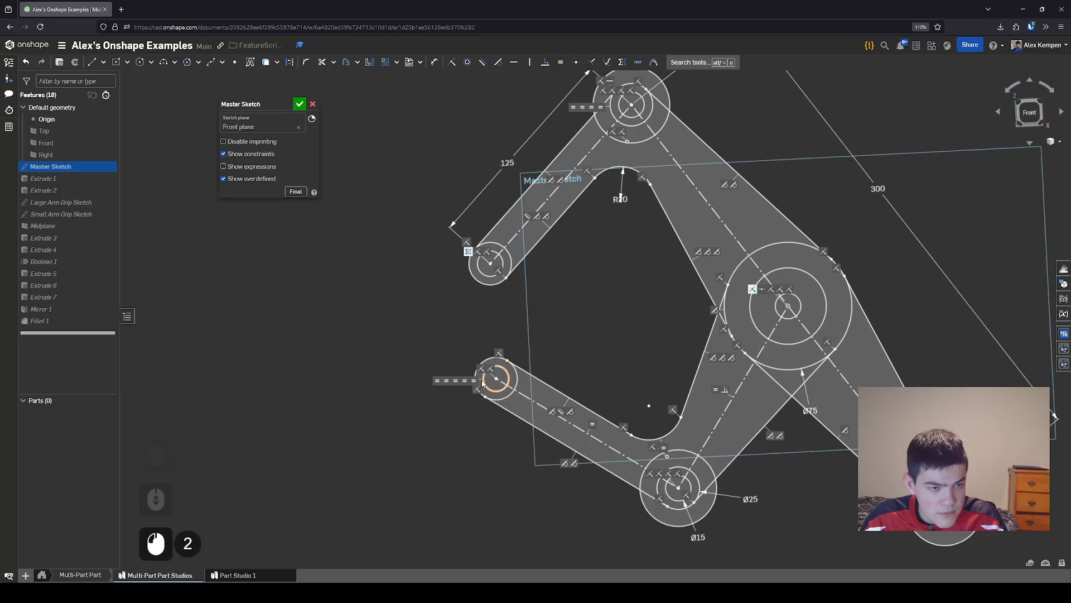
scroll(469, 368, up, 4)
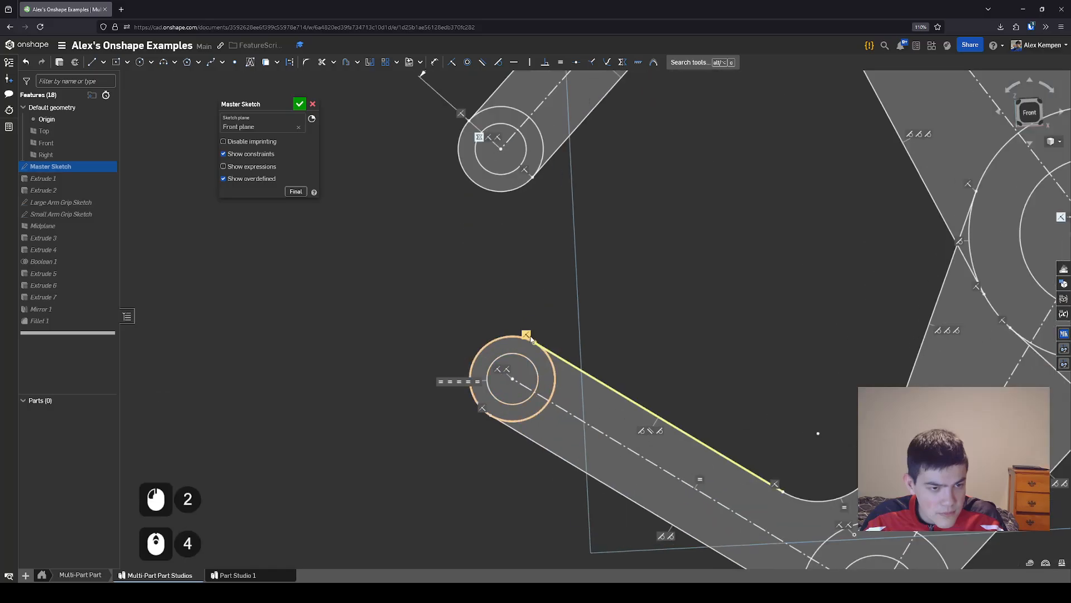
scroll(689, 479, down, 1)
middle_drag(689, 479, 624, 391)
scroll(624, 390, down, 1)
middle_drag(738, 503, 705, 471)
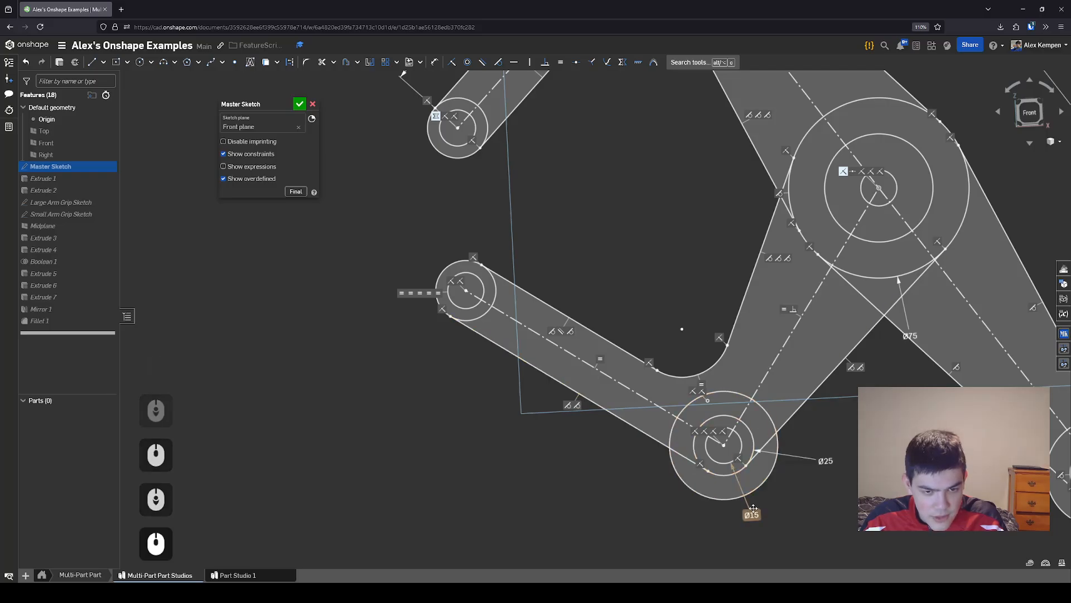
scroll(800, 468, down, 2)
scroll(765, 456, down, 1)
mouse_move(816, 468)
middle_down()
mouse_move(708, 438)
mouse_move(727, 443)
middle_up()
click(764, 456)
scroll(727, 444, down, 1)
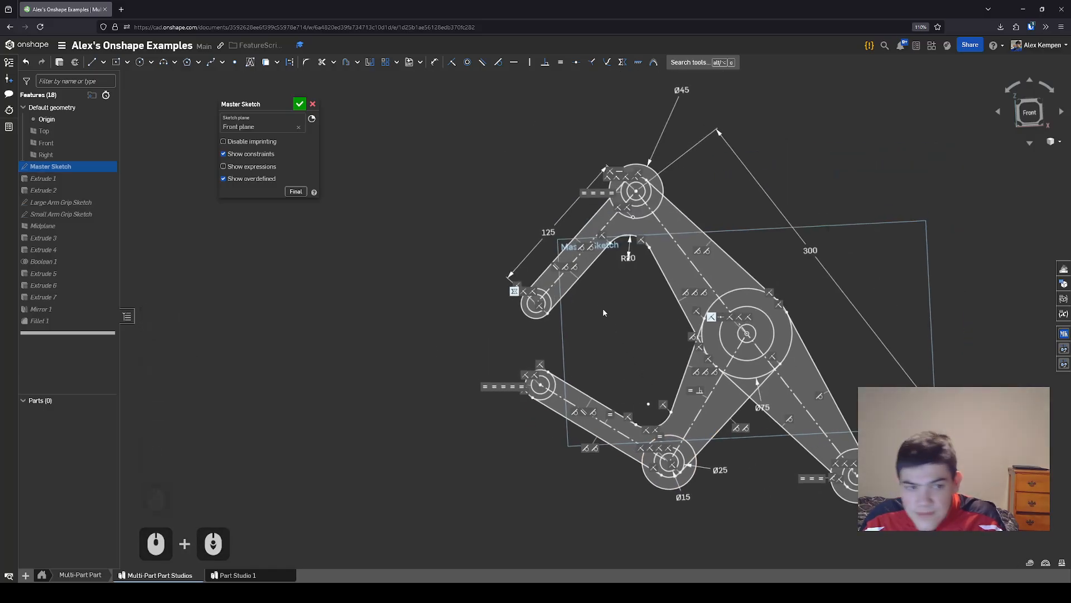
Examine the constraints and the 45 mm diameter dimension on the circles at the large arm's upper joint
scroll(624, 229, up, 3)
mouse_move(625, 222)
middle_down()
mouse_move(616, 301)
mouse_move(680, 319)
middle_up()
scroll(616, 301, up, 5)
scroll(617, 301, down, 6)
scroll(679, 317, down, 1)
drag(709, 162, 718, 202)
scroll(721, 338, down, 1)
scroll(643, 205, down, 2)
middle_drag(721, 338, 648, 209)
scroll(643, 206, up, 2)
scroll(630, 196, up, 5)
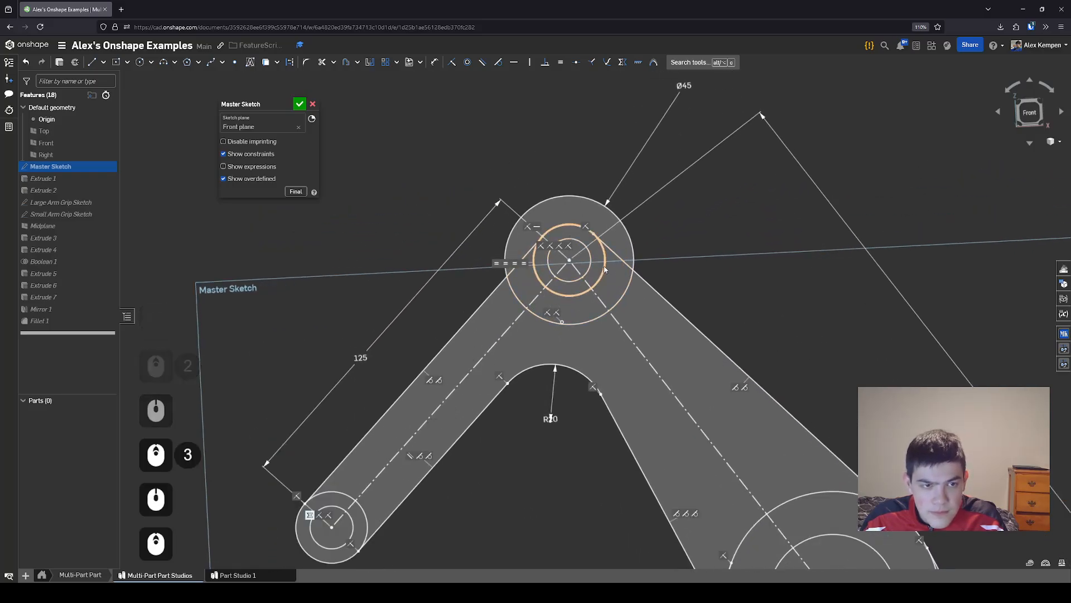
scroll(610, 266, down, 5)
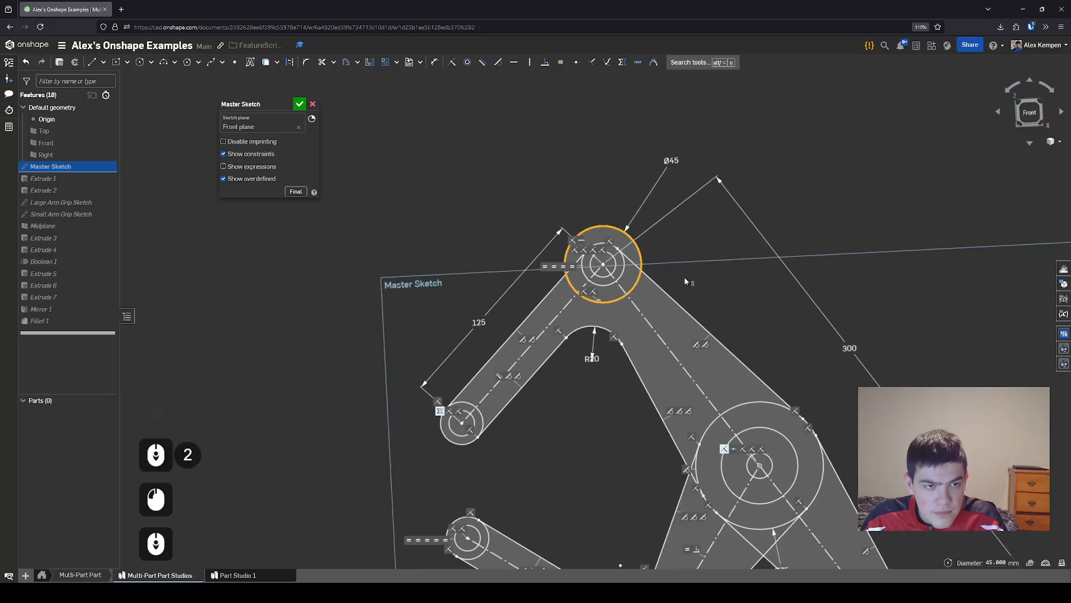
middle_drag(862, 420, 832, 371)
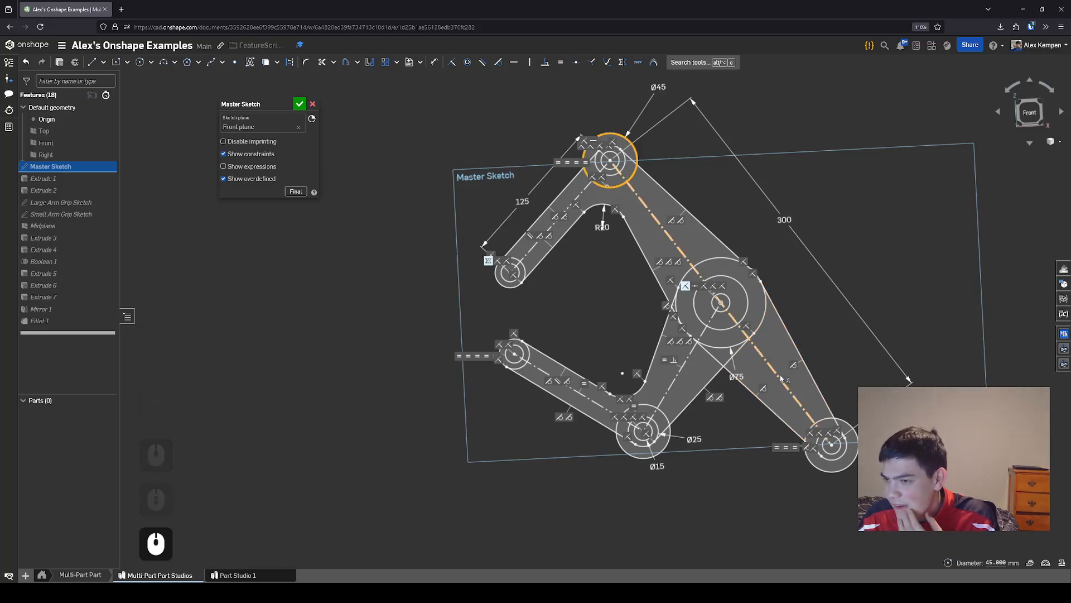
Move the 75 mm pivot diameter, 125 mm arm length and 20 mm elbow radius dimensions clear of the geometry
scroll(771, 378, up, 3)
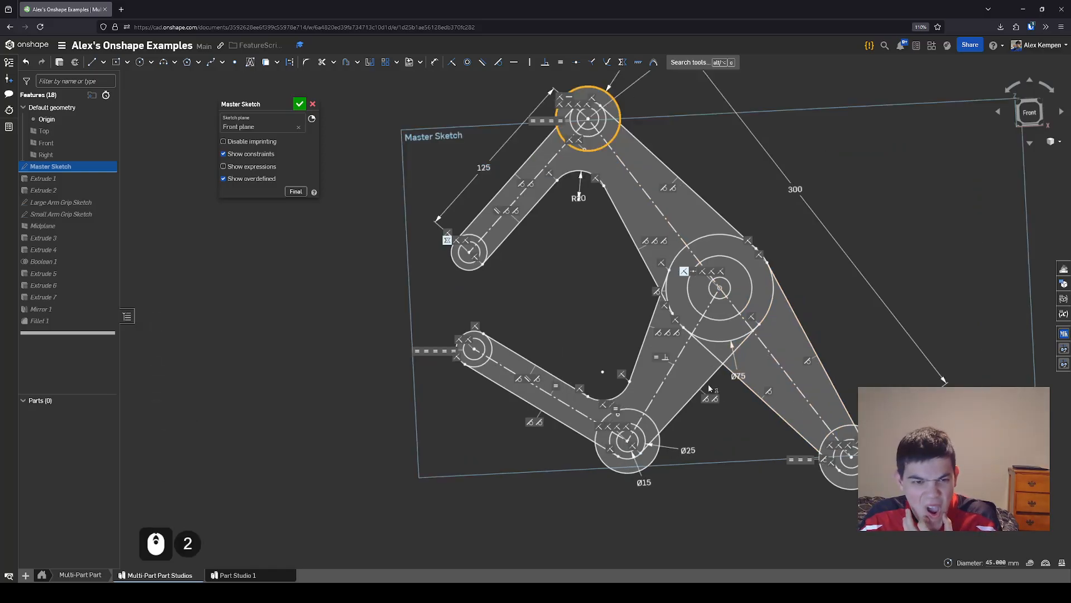
scroll(846, 291, down, 2)
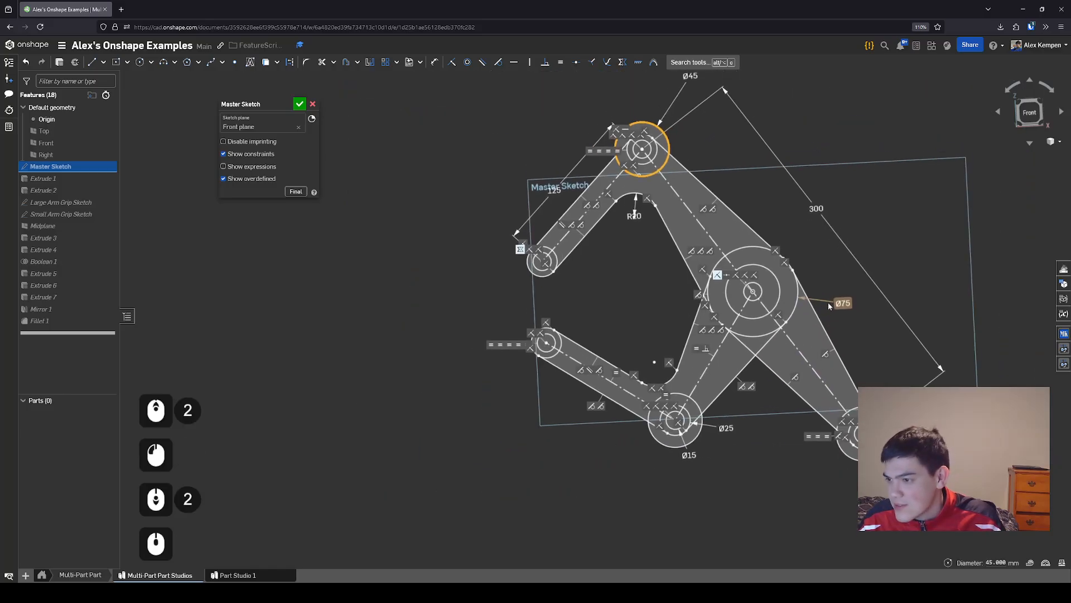
click(551, 192)
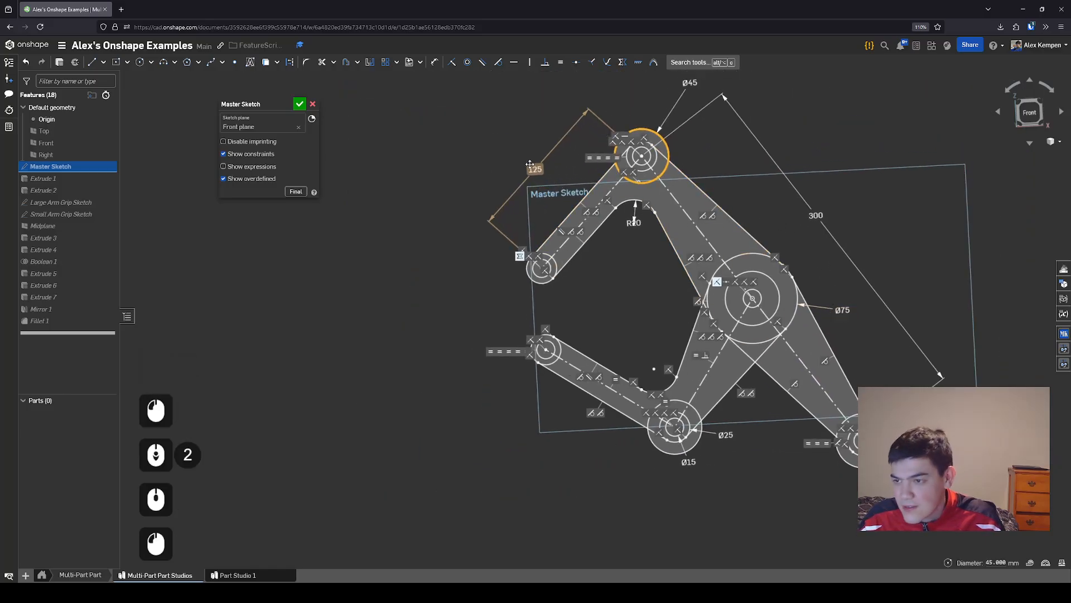
scroll(627, 337, up, 2)
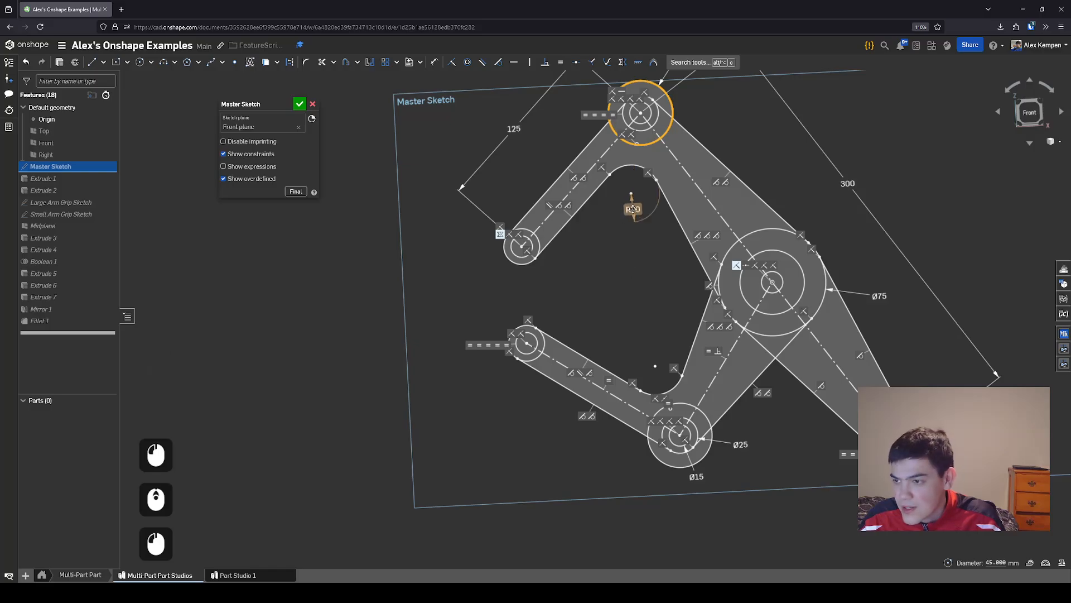
scroll(854, 290, up, 2)
scroll(859, 264, down, 1)
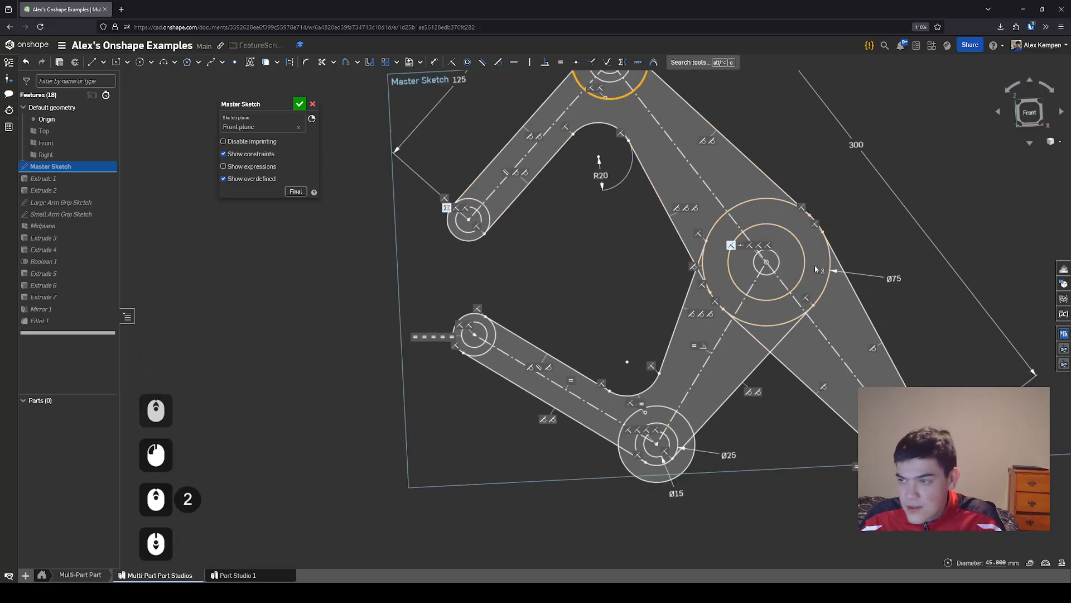
Move the 15 mm hole diameter dimension at the small arm's elbow outside the joint circles
scroll(765, 286, down, 3)
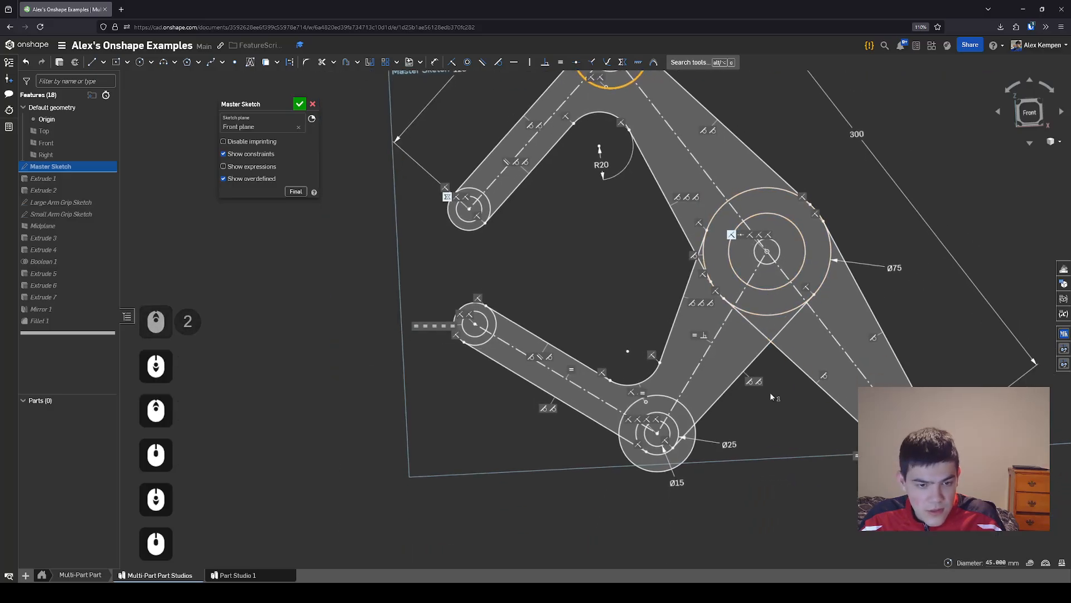
scroll(686, 365, down, 1)
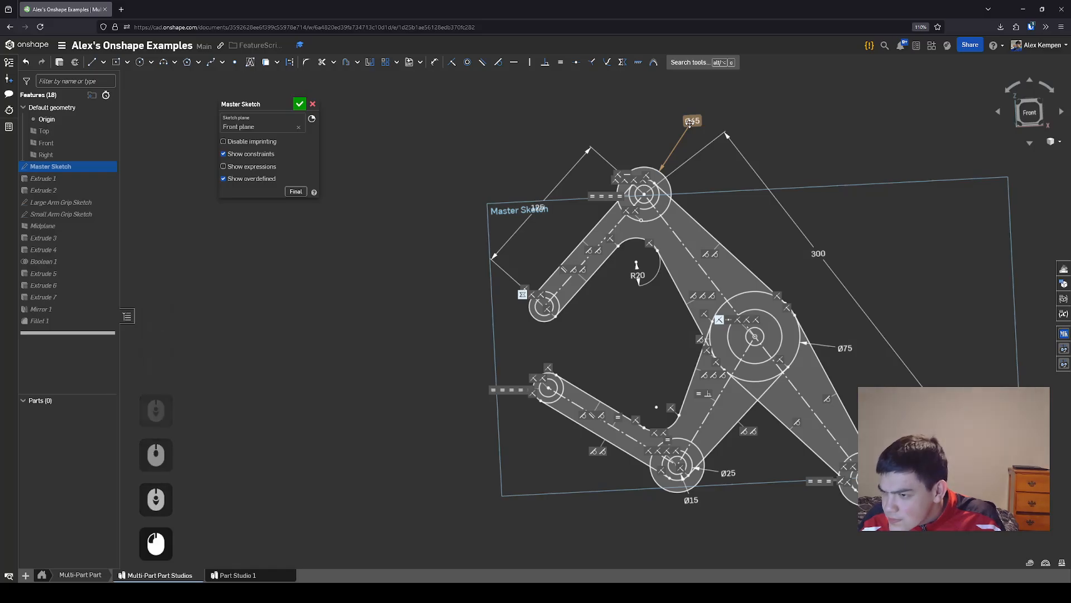
scroll(722, 457, up, 9)
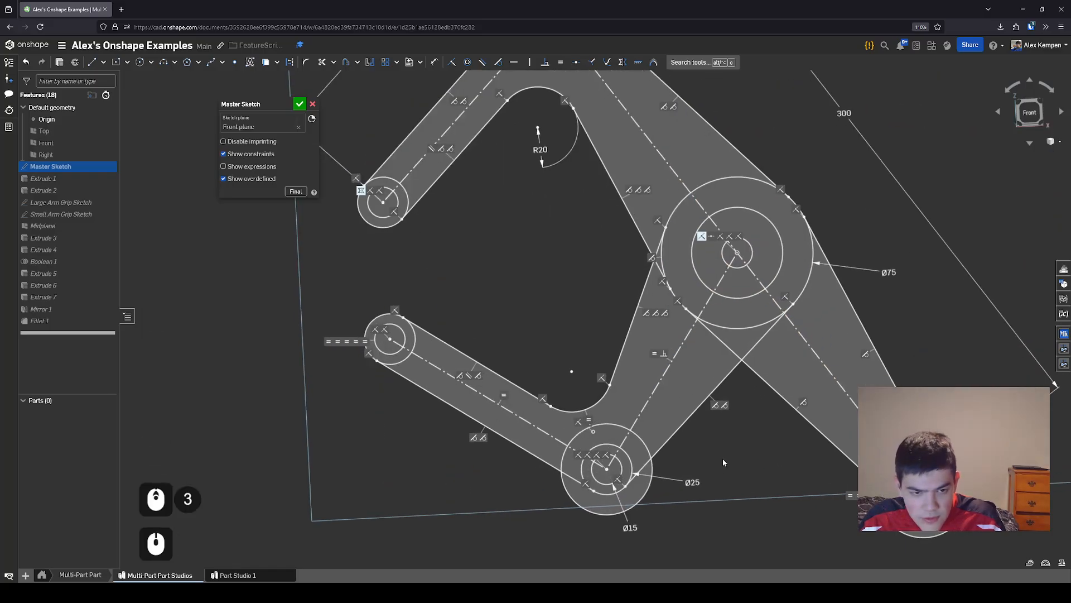
drag(590, 522, 552, 398)
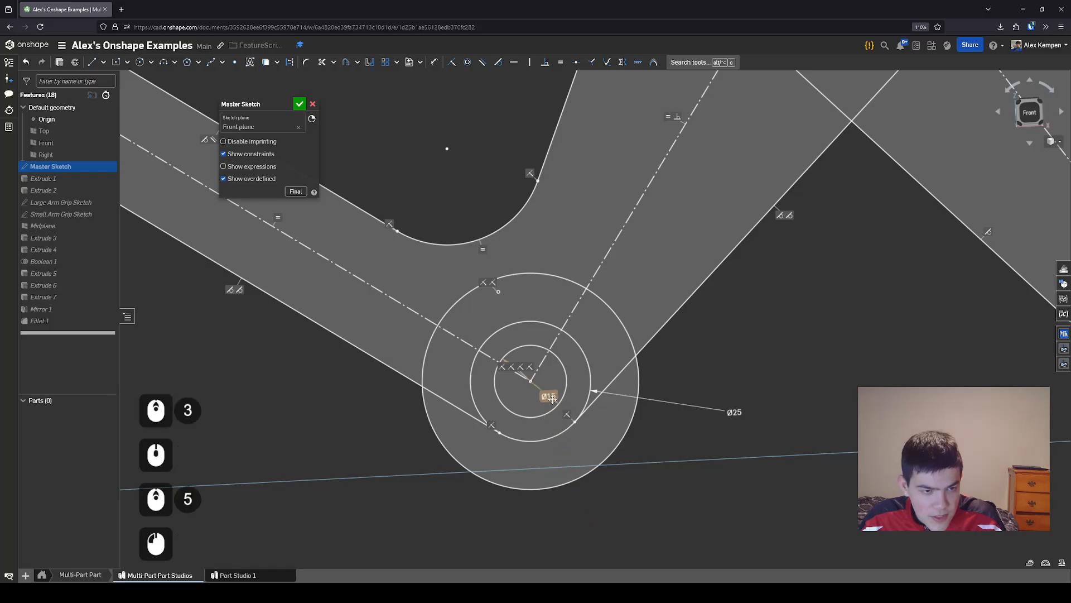
drag(606, 471, 644, 499)
Set the diameter of the small arm's rounded elbow-end circle to 45 mm
drag(735, 410, 737, 407)
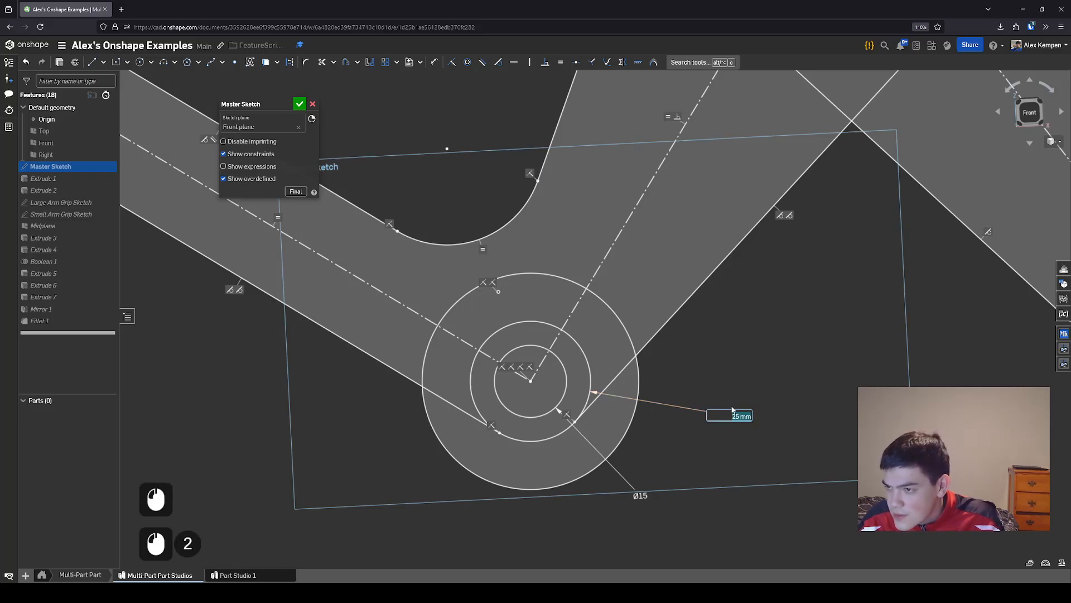
text(45)
key(Return)
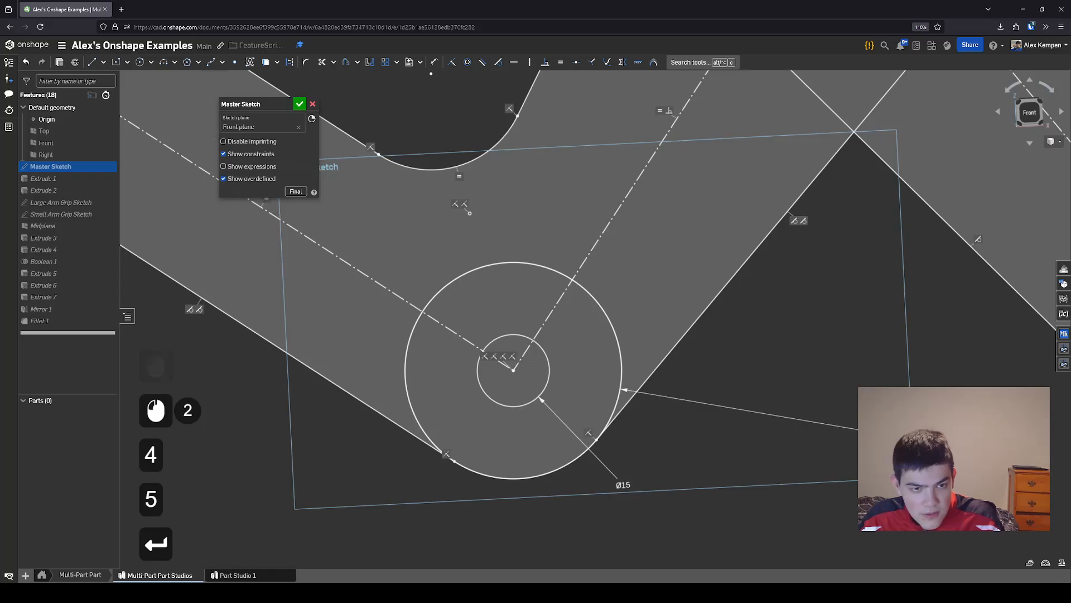
Set the diameter of the pin circle at the large arm's upper joint to 25 mm and move its dimension beside the joint
scroll(755, 347, down, 6)
middle_drag(755, 347, 726, 437)
scroll(725, 438, down, 1)
middle_drag(623, 253, 618, 364)
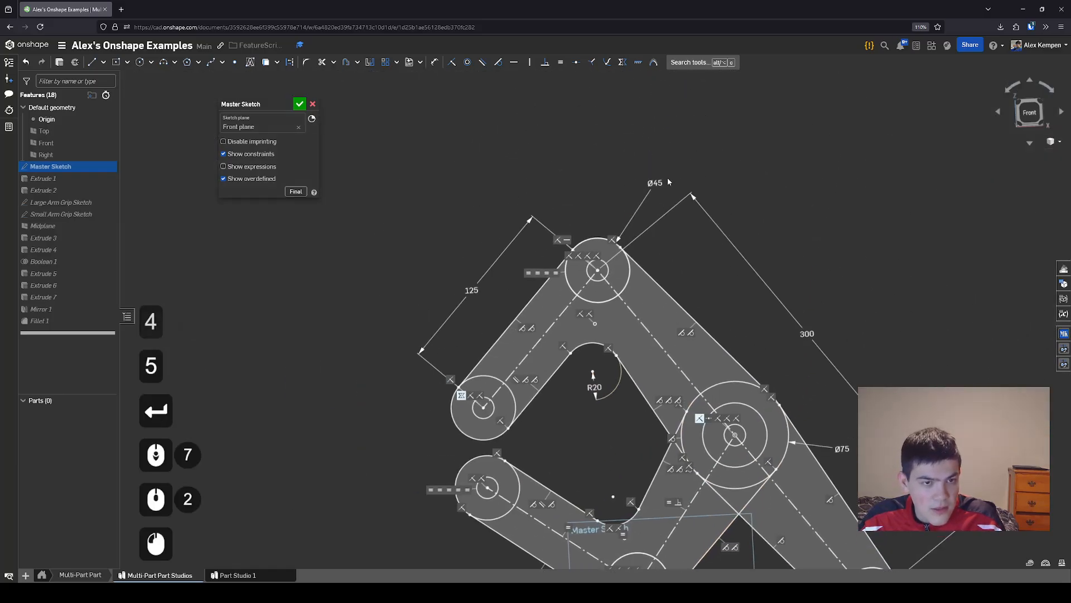
double_click(655, 182)
text(25)
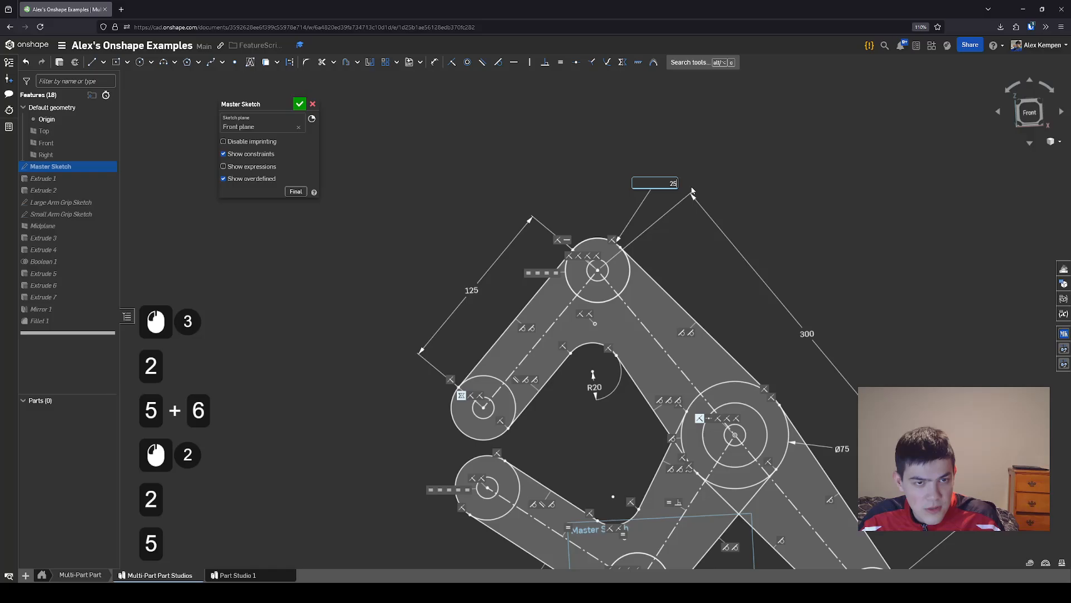
key(Return)
drag(646, 227, 682, 246)
scroll(622, 303, up, 3)
scroll(616, 307, down, 4)
middle_drag(620, 310, 630, 250)
scroll(630, 250, down, 2)
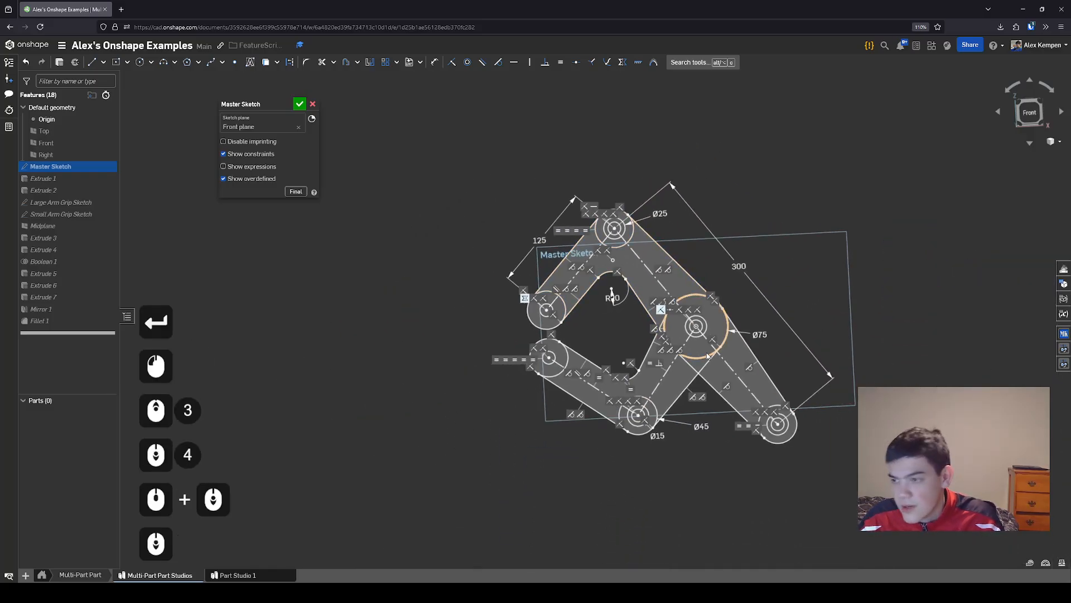
Accept the edited Master Sketch and close it
scroll(539, 327, up, 3)
scroll(492, 295, down, 2)
click(303, 106)
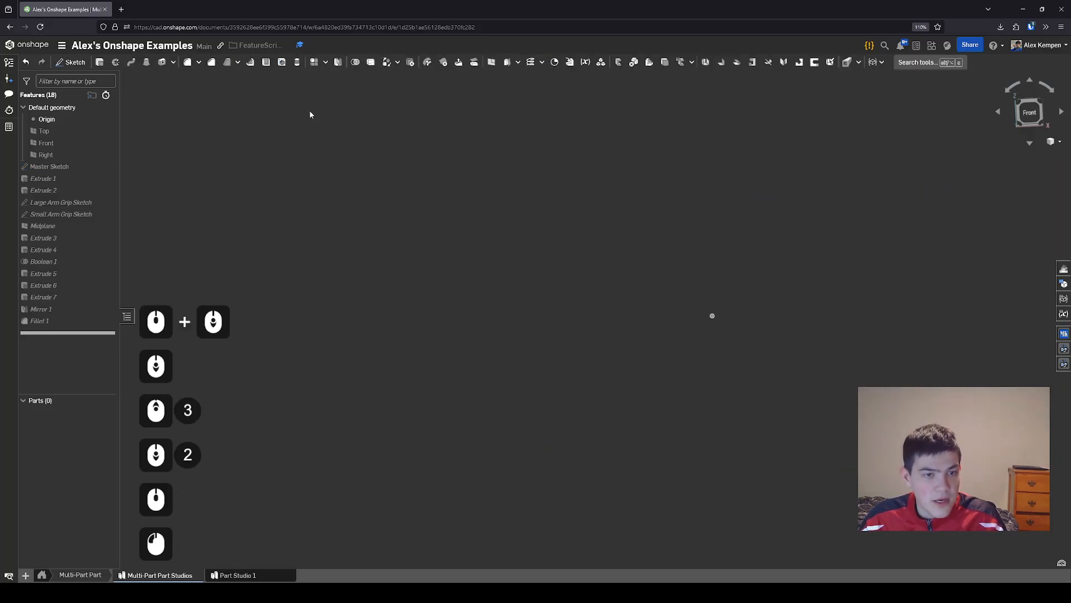
Reopen the Master Sketch with the final parts shown to check the fit, close it, and examine the gripper from behind and the side
double_click(66, 166)
right_drag(339, 204, 118, 395)
double_click(109, 400)
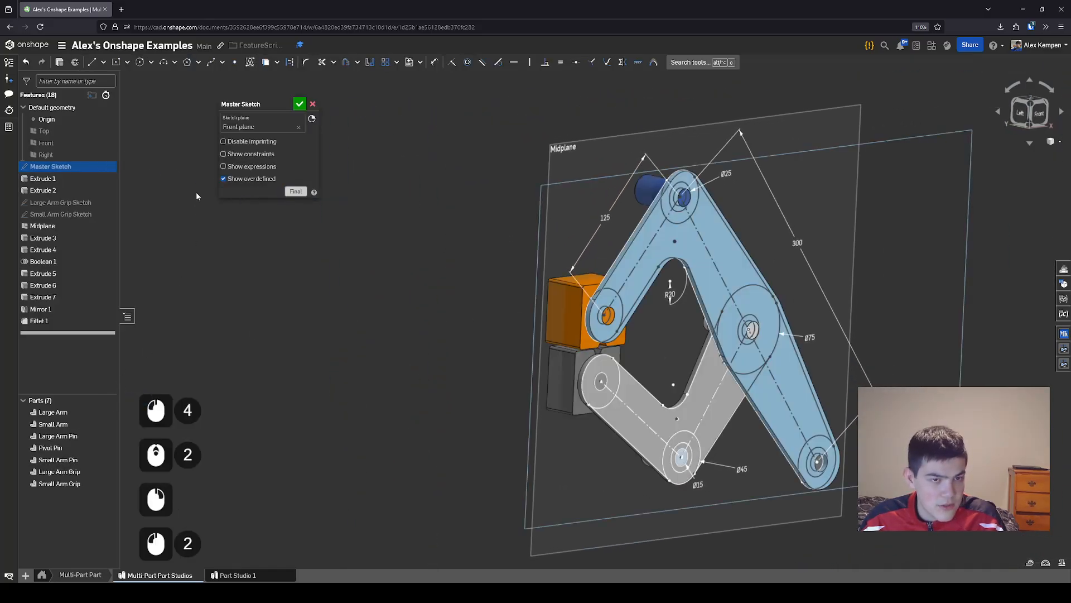
click(299, 104)
mouse_move(345, 184)
right_down()
mouse_move(457, 295)
mouse_move(678, 408)
mouse_move(670, 329)
right_up()
scroll(545, 349, down, 1)
scroll(669, 329, up, 1)
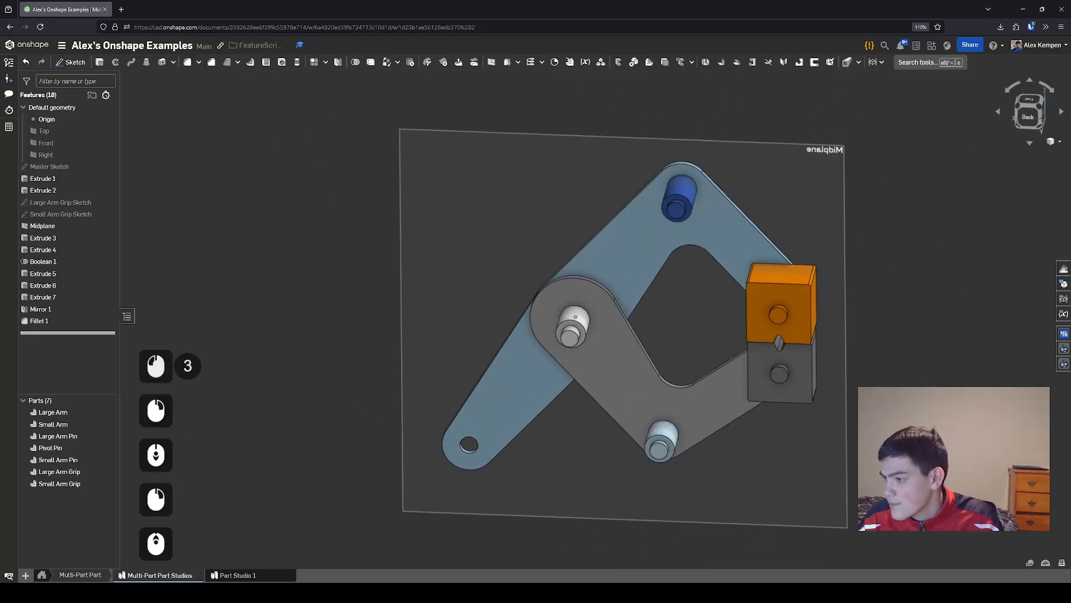
right_drag(630, 383, 803, 368)
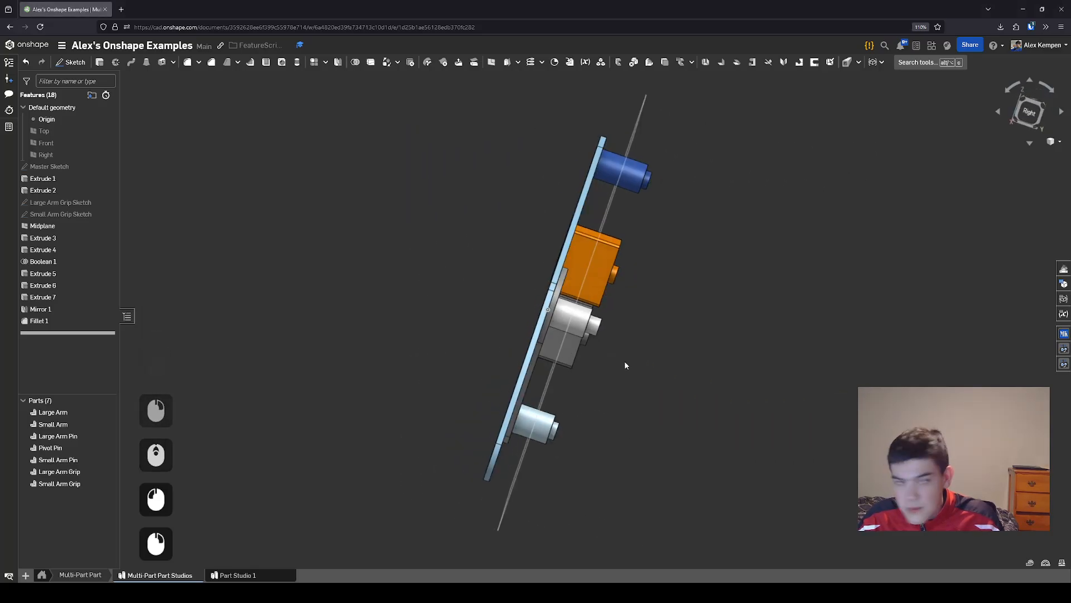
scroll(380, 353, down, 2)
right_drag(291, 348, 265, 360)
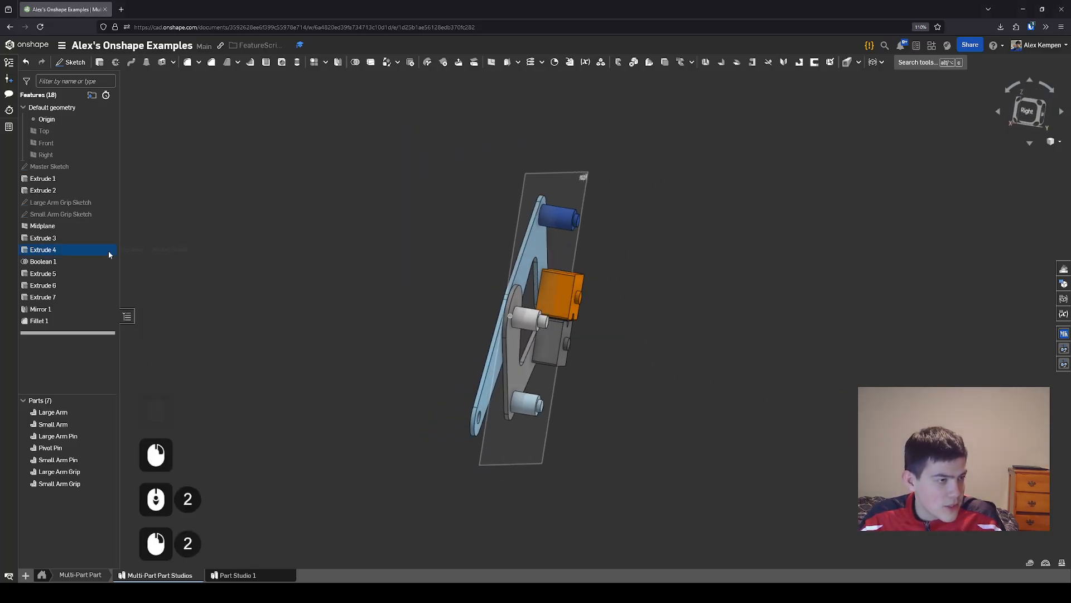
Open the Midplane feature for editing and show the final model while it is open
double_click(62, 225)
right_drag(344, 288, 409, 320)
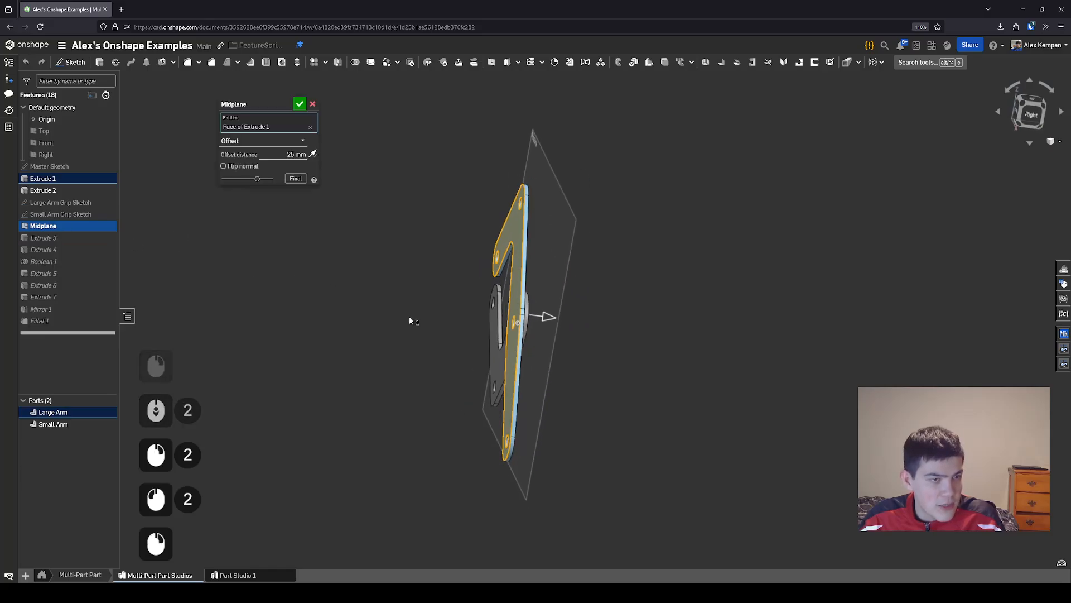
click(296, 178)
Try Midplane offset distances of 67, 58 and 72 mm to see how the pins and grips follow
drag(565, 320, 600, 319)
right_drag(651, 321, 611, 307)
scroll(525, 336, up, 1)
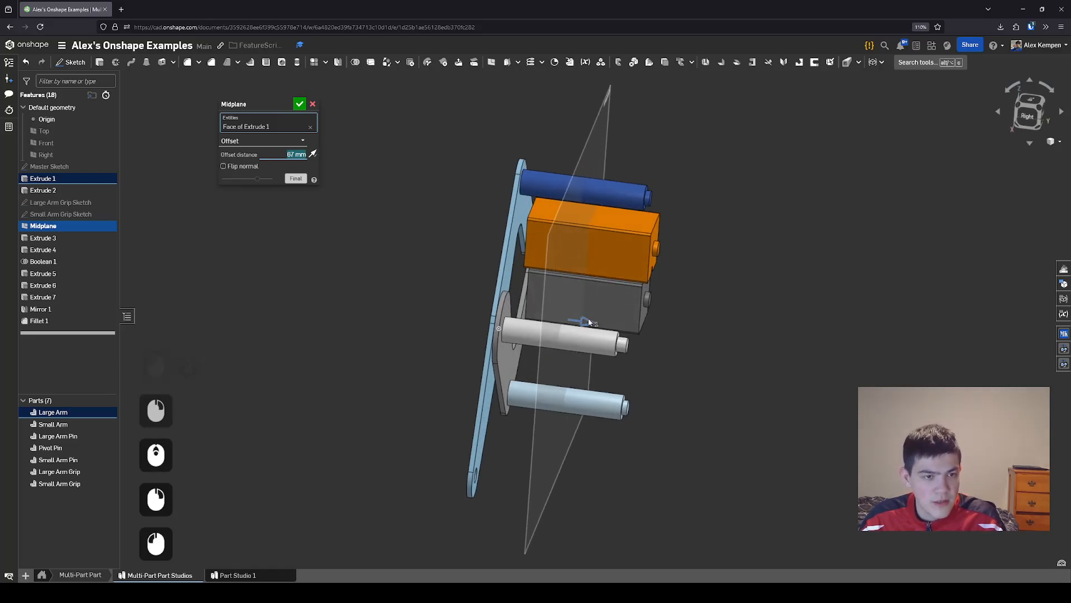
drag(588, 322, 578, 321)
right_drag(500, 430, 577, 339)
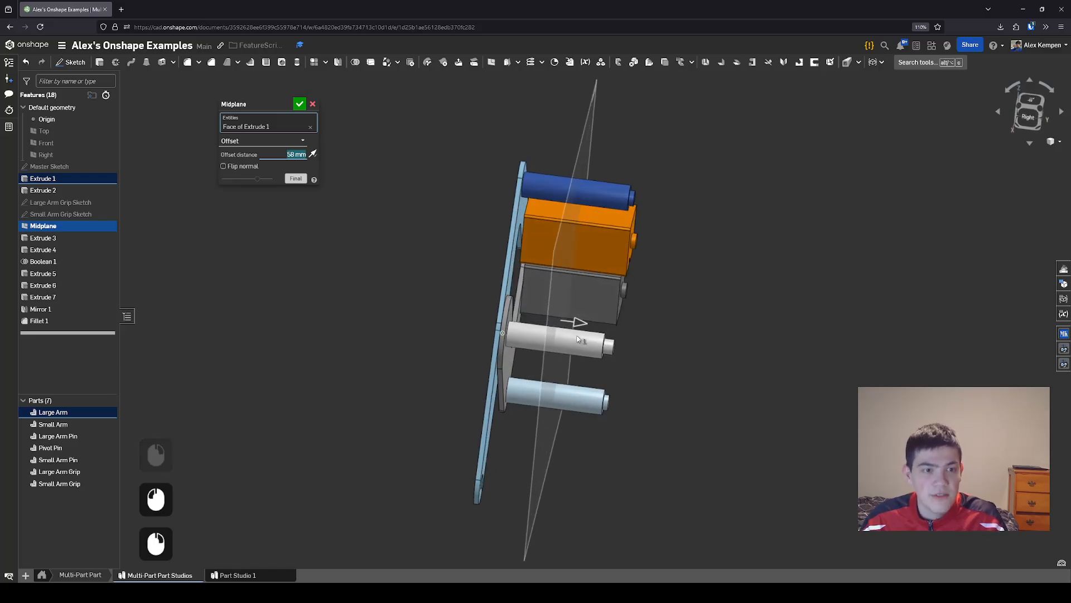
drag(595, 327, 641, 225)
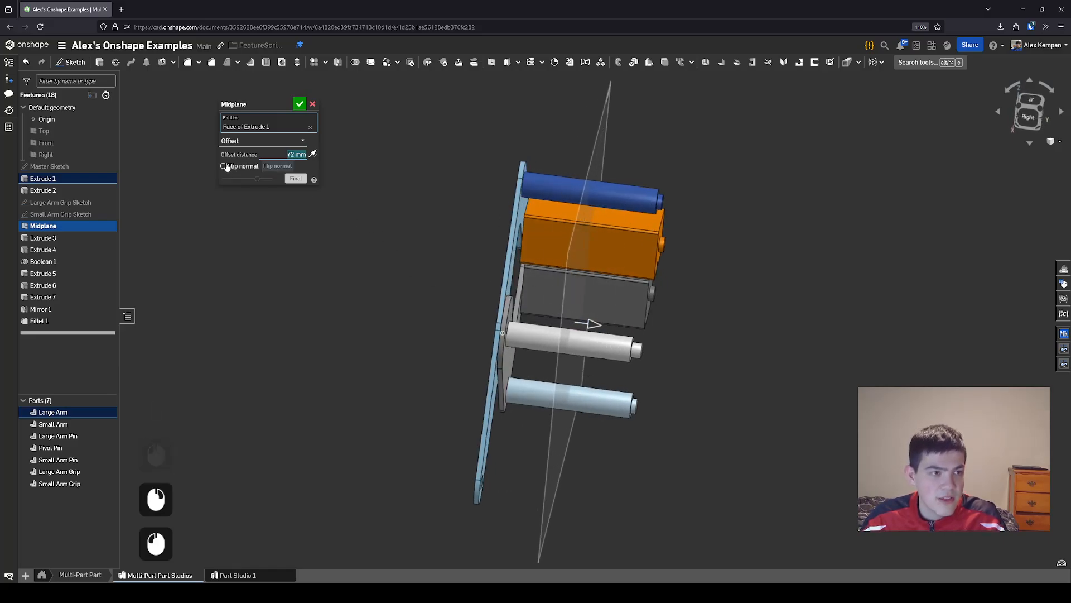
Set the Midplane's offset distance from the large arm's face to 35 mm and close the feature
text(35)
key(Return)
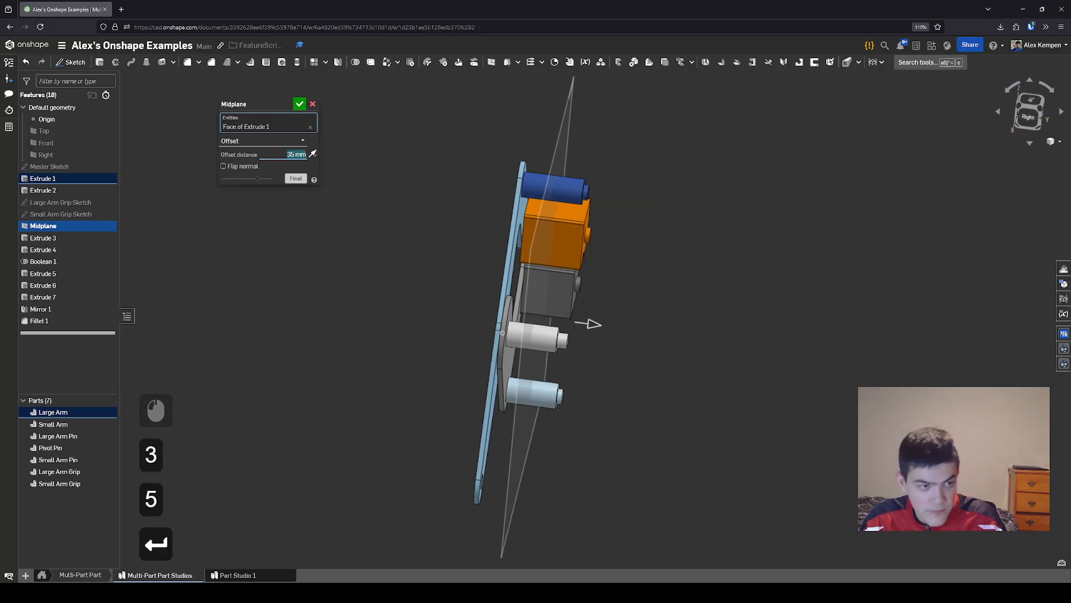
click(313, 104)
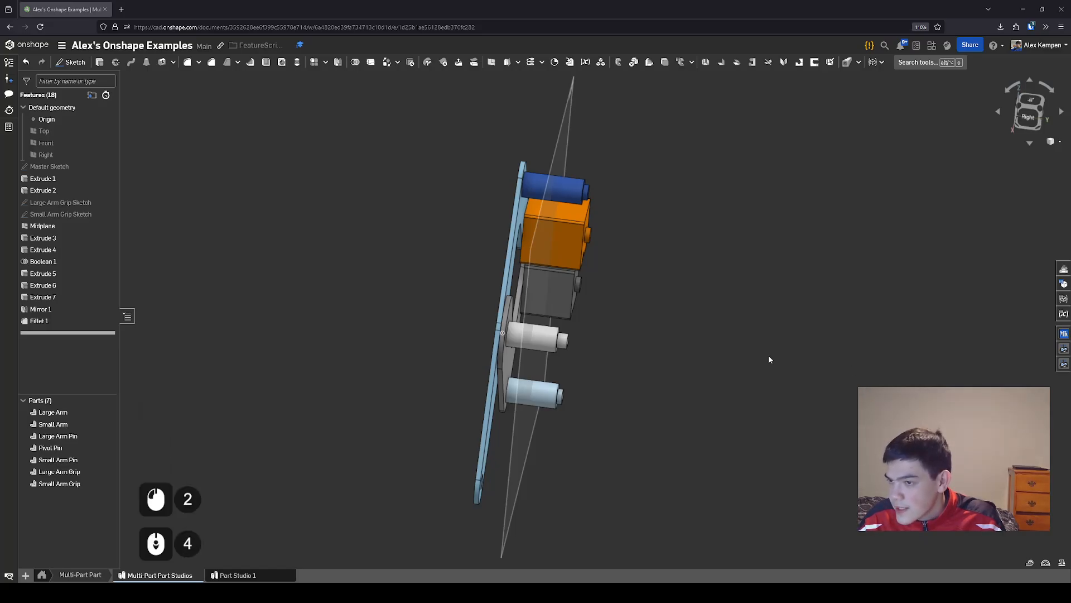
Measure all the gripper parts together in millimetres and close the measurement details
scroll(768, 355, down, 2)
right_drag(725, 346, 661, 329)
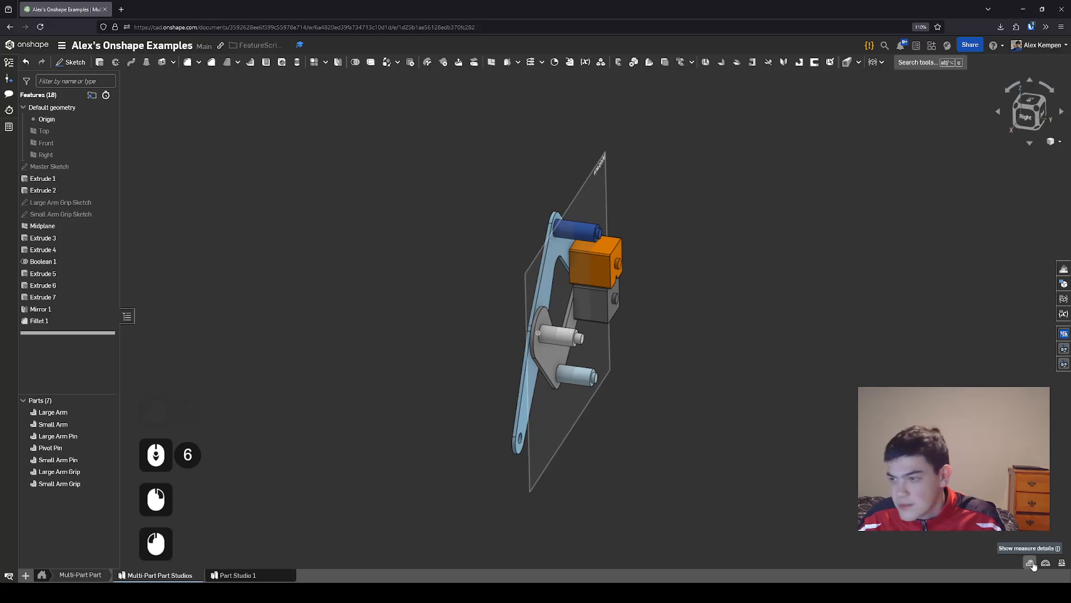
right_drag(915, 441, 850, 425)
scroll(851, 426, down, 1)
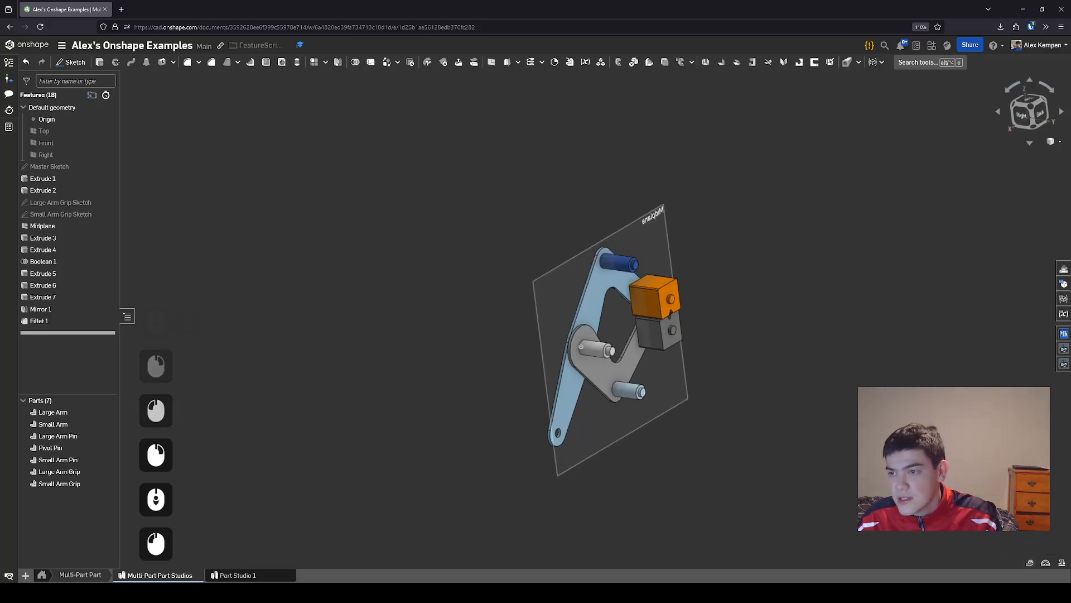
click(1029, 563)
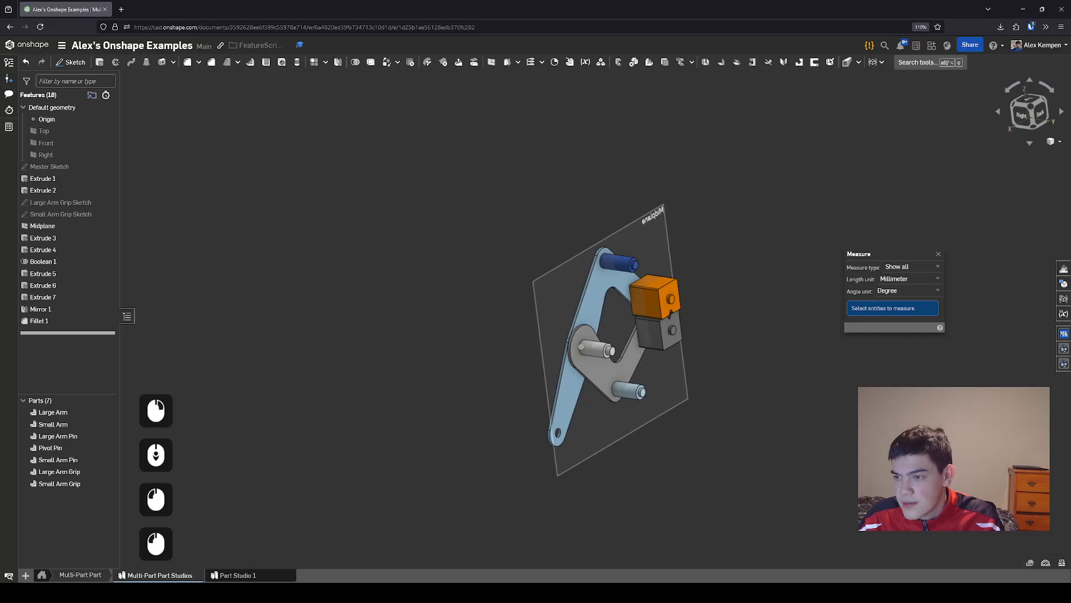
scroll(892, 464, down, 2)
drag(586, 248, 812, 490)
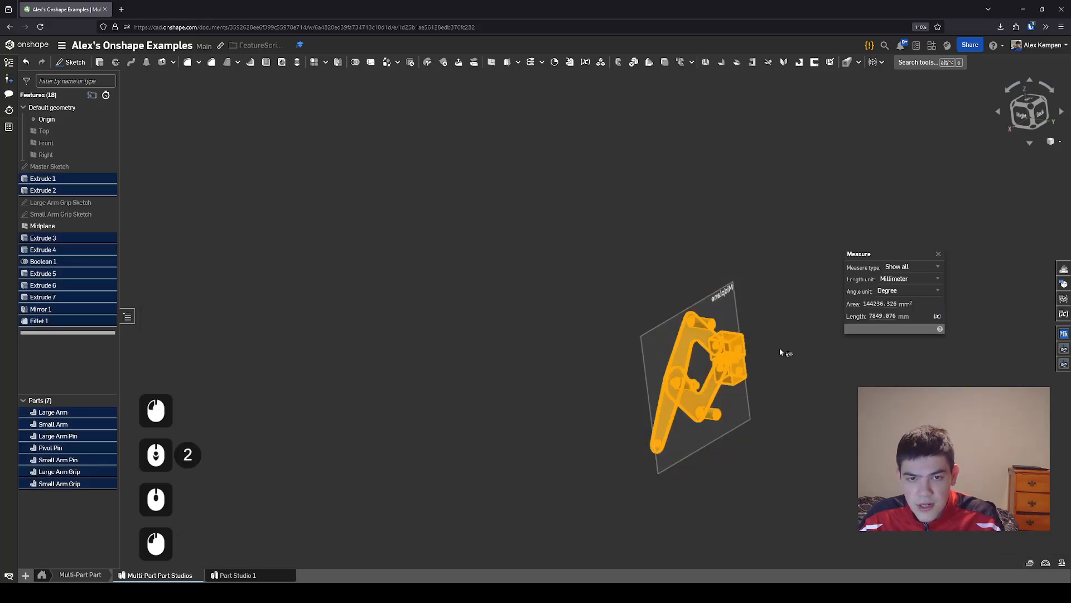
mouse_move(882, 316)
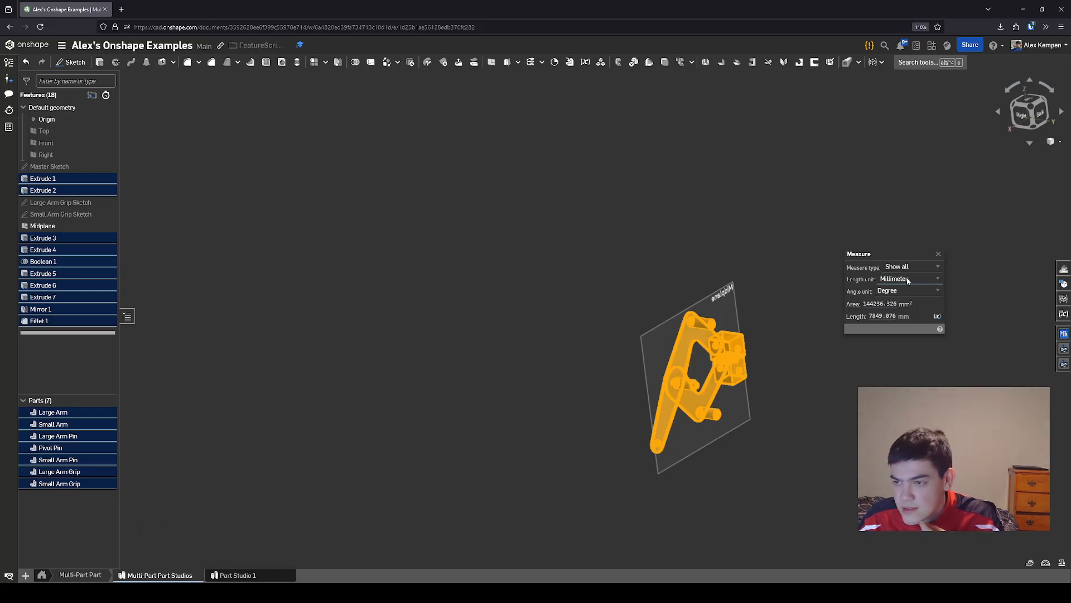
click(938, 254)
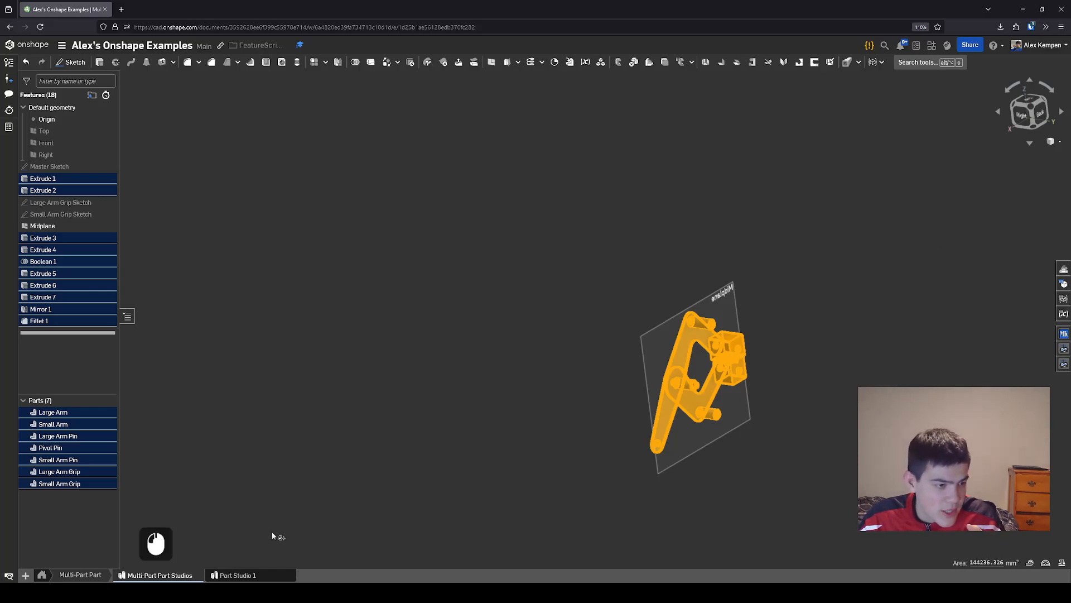
Show the mass and section properties of all selected gripper parts and copy their combined mass
click(1060, 563)
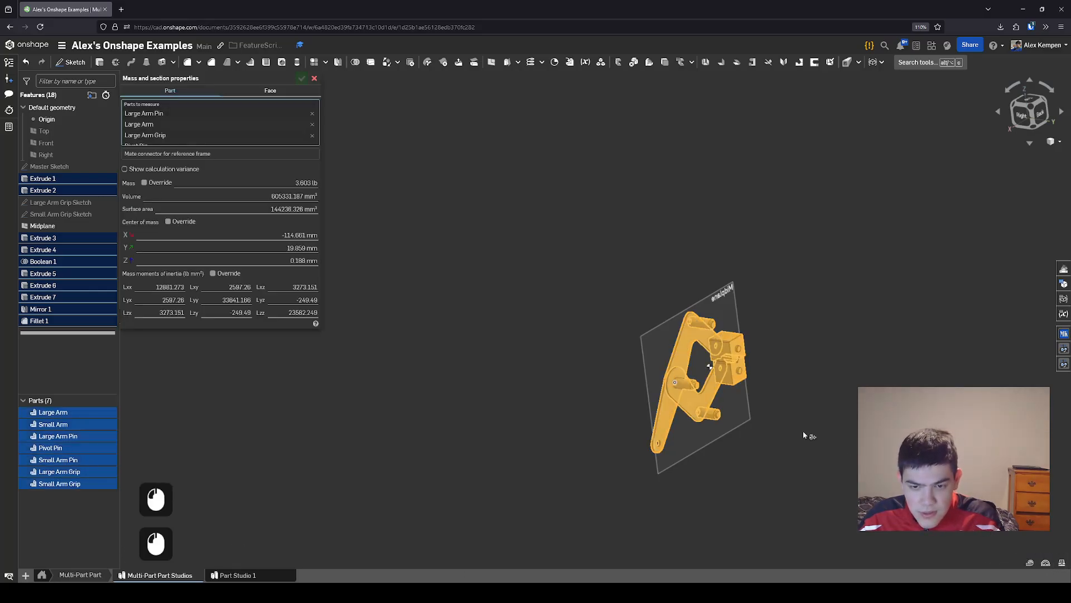
mouse_move(283, 190)
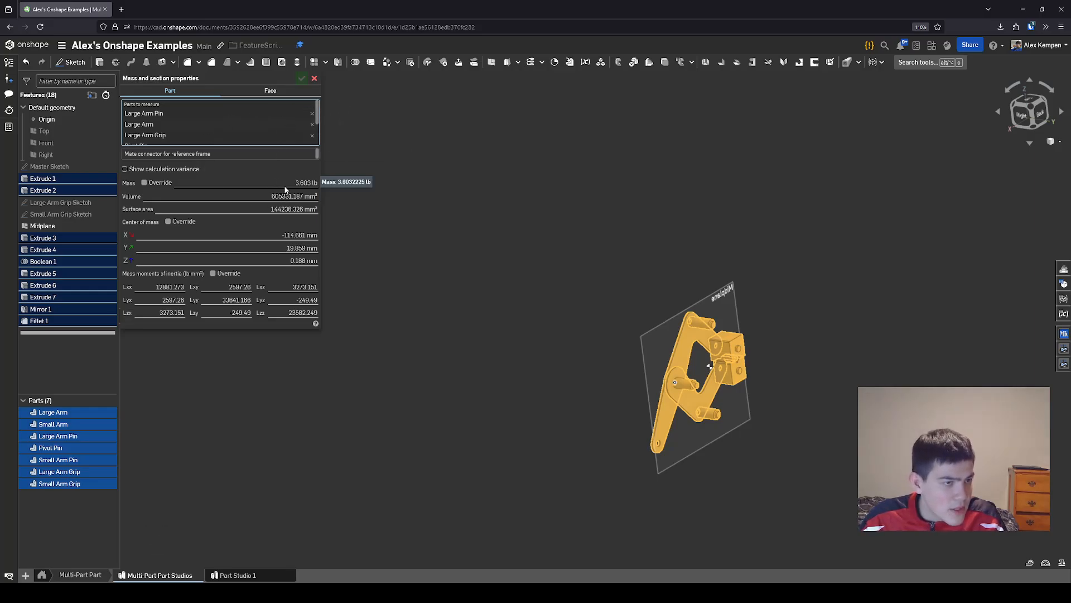
click(301, 185)
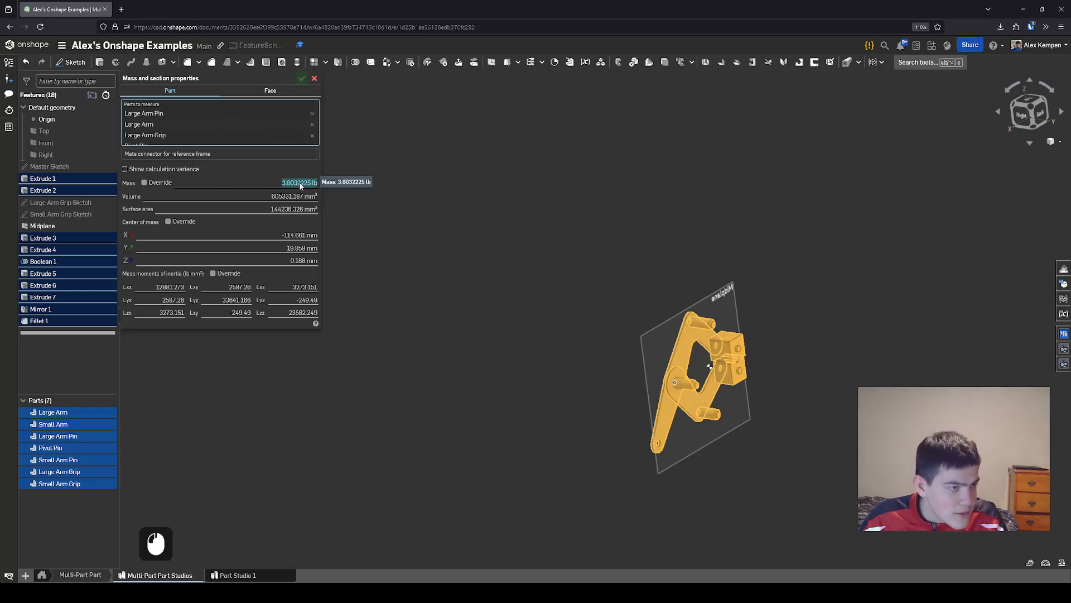
key(ctrl+c)
click(357, 118)
click(357, 119)
Search the web in a new Firefox tab for 3.6032225 lb to kg, check the conversion, and return to the Onshape document
double_click(134, 11)
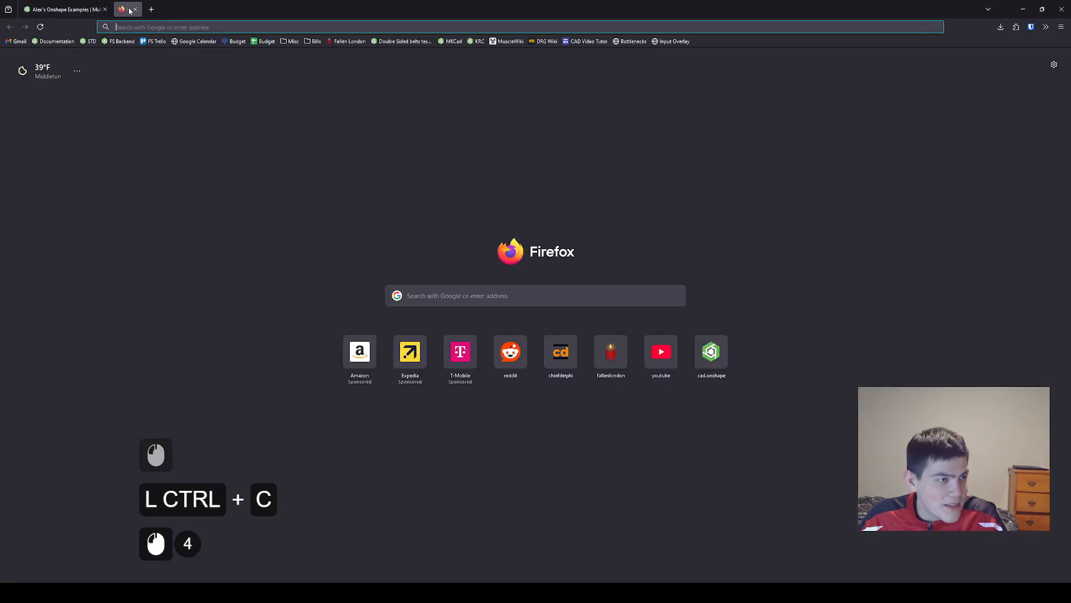
key(ctrl+v)
text(to kg)
key(Return)
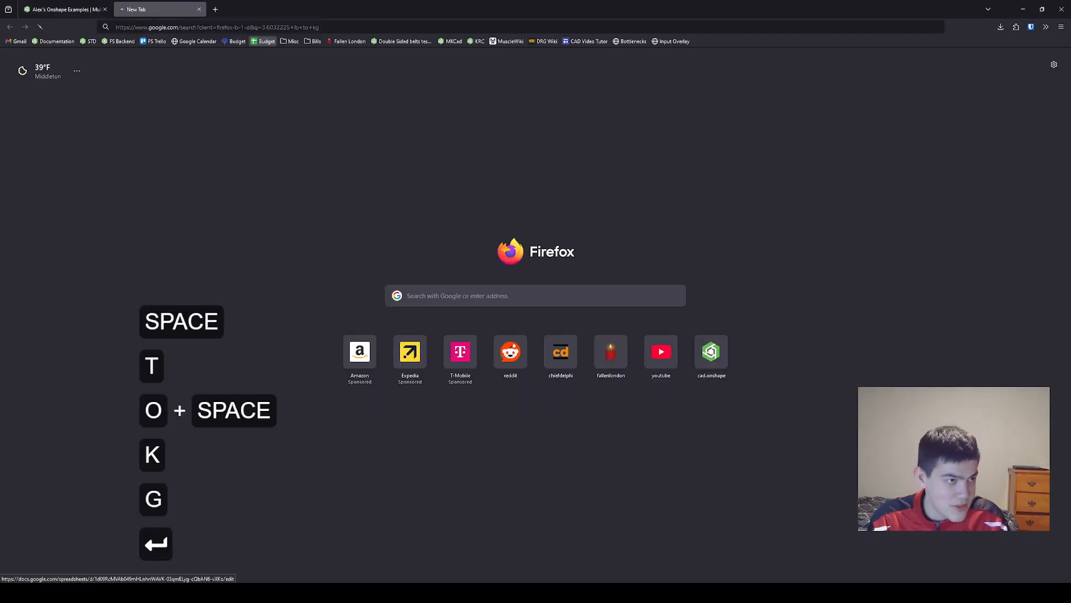
click(64, 5)
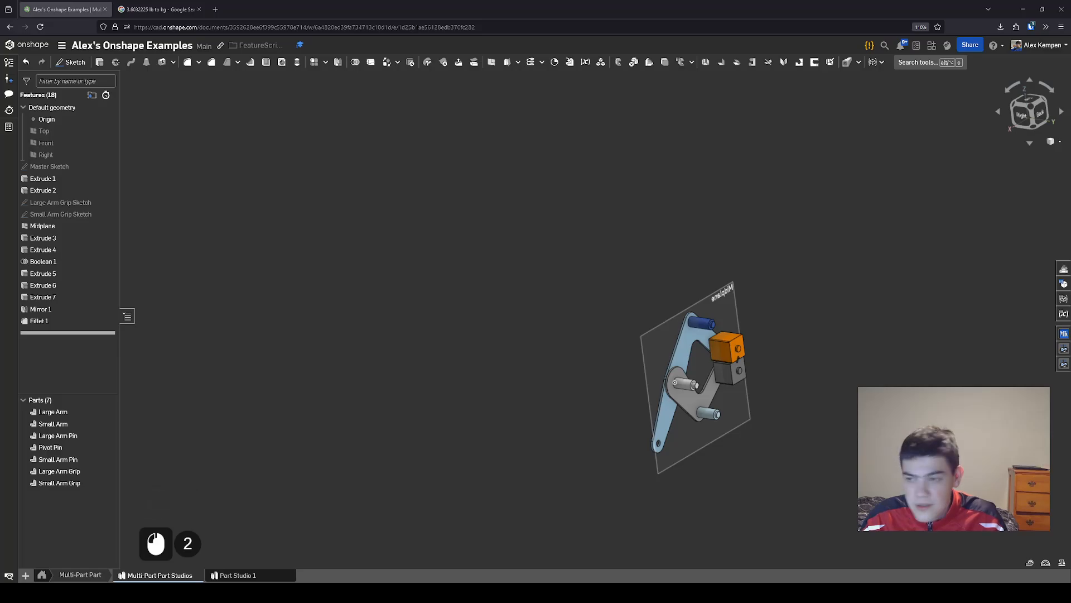
click(187, 4)
click(60, 4)
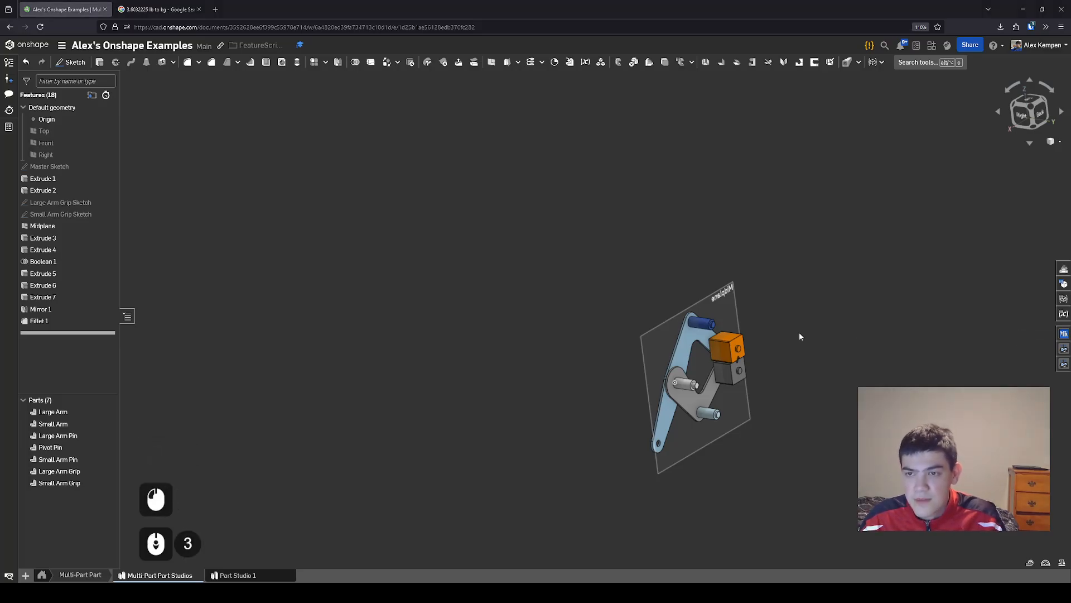
Examine the resized arms, pins and grips up close from several angles
scroll(500, 318, up, 2)
right_drag(500, 318, 543, 333)
middle_drag(544, 333, 520, 314)
right_drag(520, 314, 476, 301)
click(476, 302)
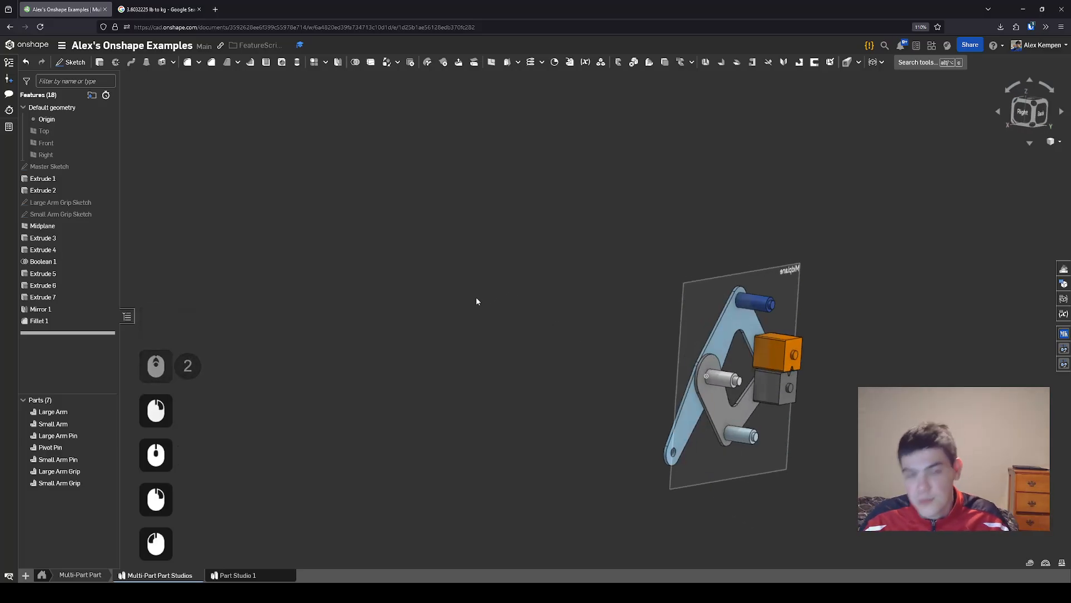
scroll(605, 275, up, 1)
right_drag(604, 275, 571, 302)
scroll(588, 307, up, 1)
middle_drag(570, 301, 508, 266)
right_drag(509, 267, 500, 284)
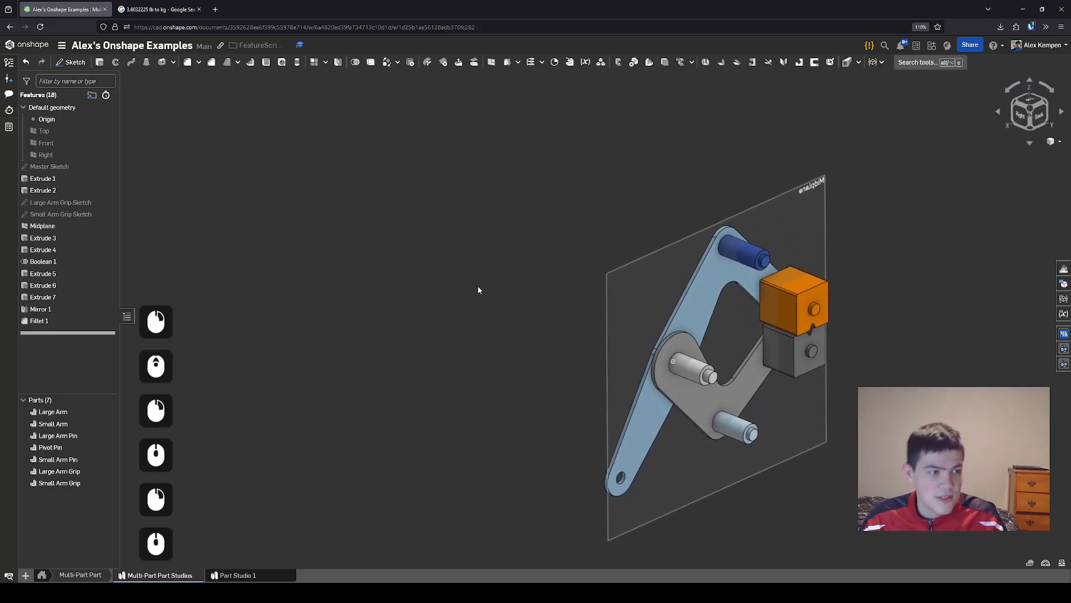